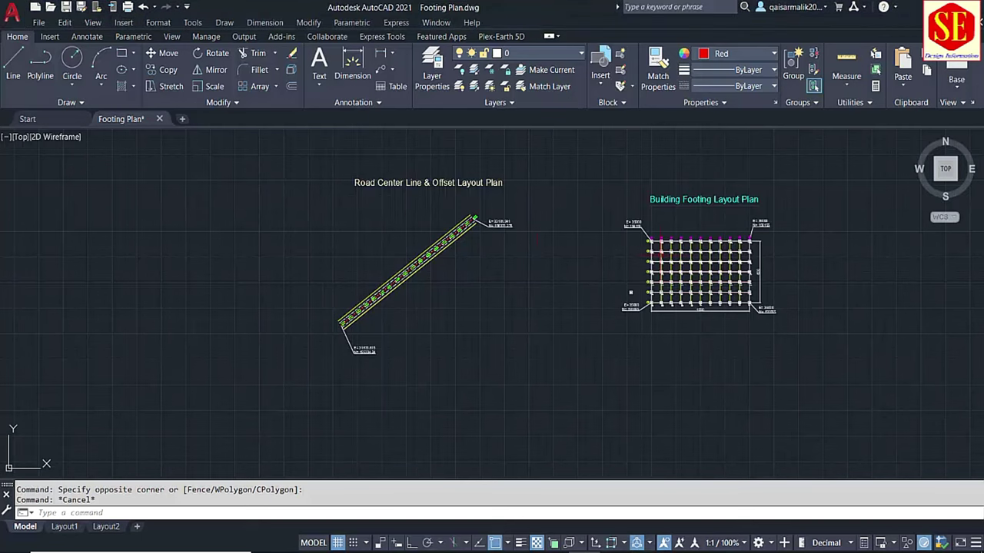
Zoom and pan around the drawing to bring the footing plan title into view
{"action": "scroll", "coordinate": [711, 216], "scroll_direction": "up", "scroll_amount": 2}
{"action": "scroll", "coordinate": [708, 217], "scroll_direction": "up", "scroll_amount": 2}
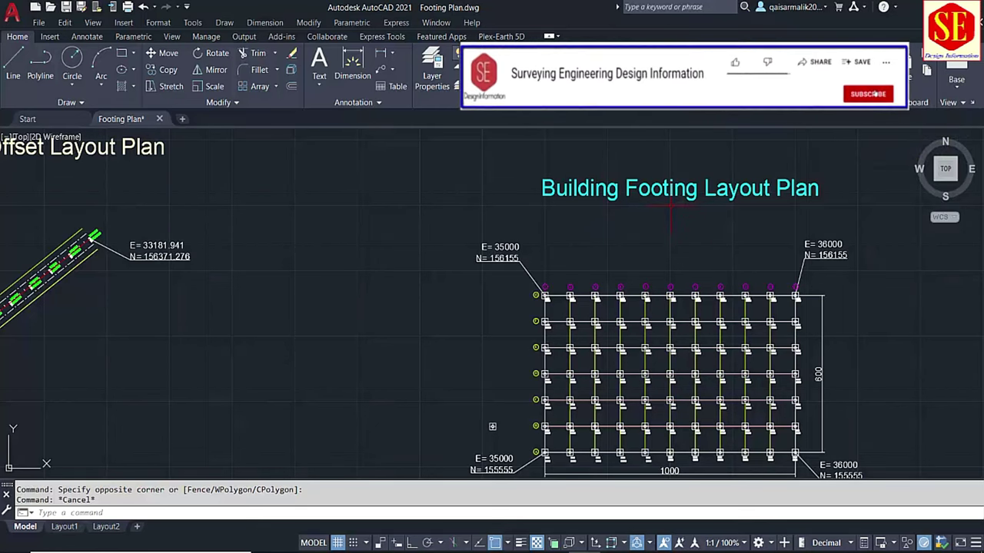
{"action": "scroll", "coordinate": [644, 374], "scroll_direction": "up", "scroll_amount": 6}
{"action": "scroll", "coordinate": [644, 377], "scroll_direction": "down", "scroll_amount": 2}
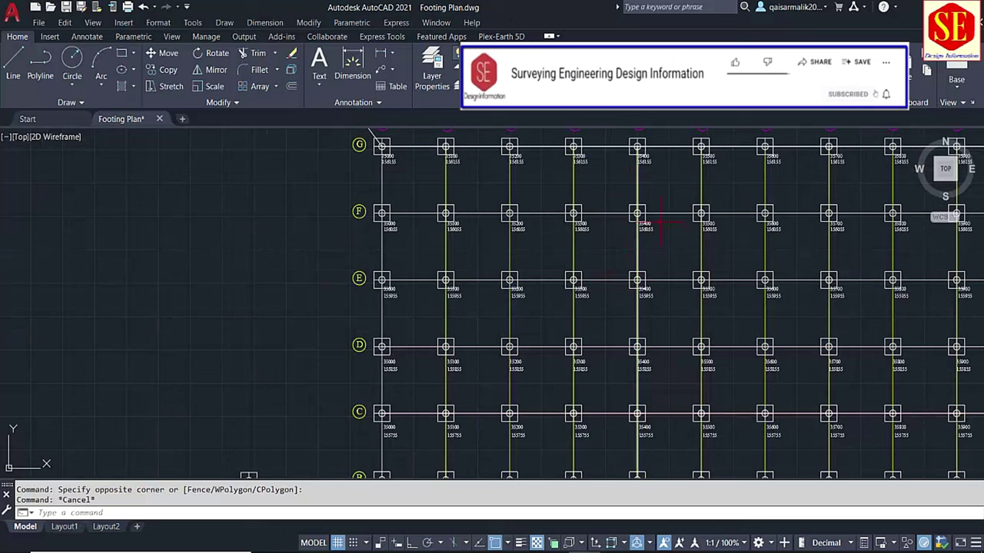
{"action": "scroll", "coordinate": [657, 212], "scroll_direction": "up", "scroll_amount": 4}
{"action": "scroll", "coordinate": [654, 261], "scroll_direction": "down", "scroll_amount": 4}
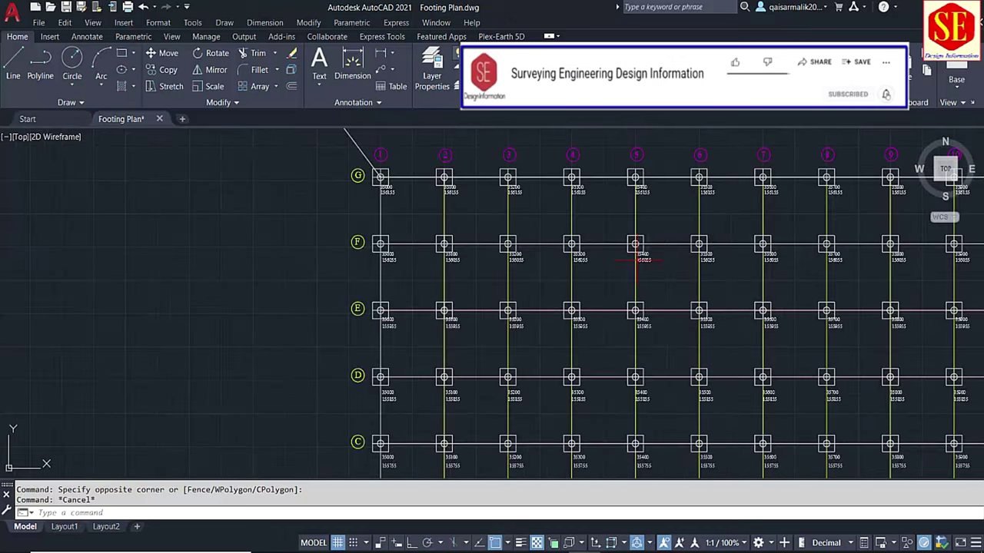
{"action": "scroll", "coordinate": [396, 317], "scroll_direction": "down", "scroll_amount": 4}
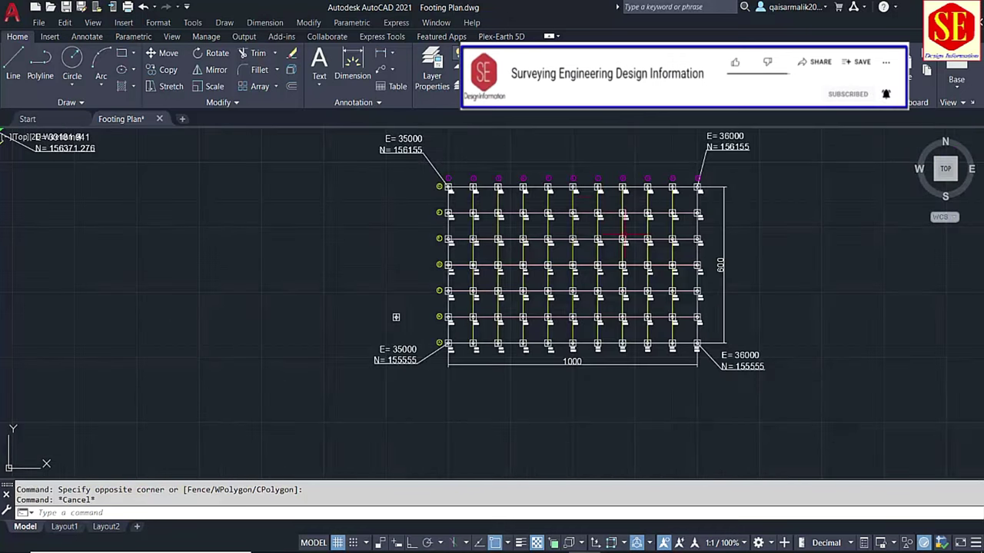
{"action": "middle_click_drag", "start_coordinate": [395, 316], "coordinate": [410, 387]}
{"action": "scroll", "coordinate": [439, 219], "scroll_direction": "up", "scroll_amount": 2}
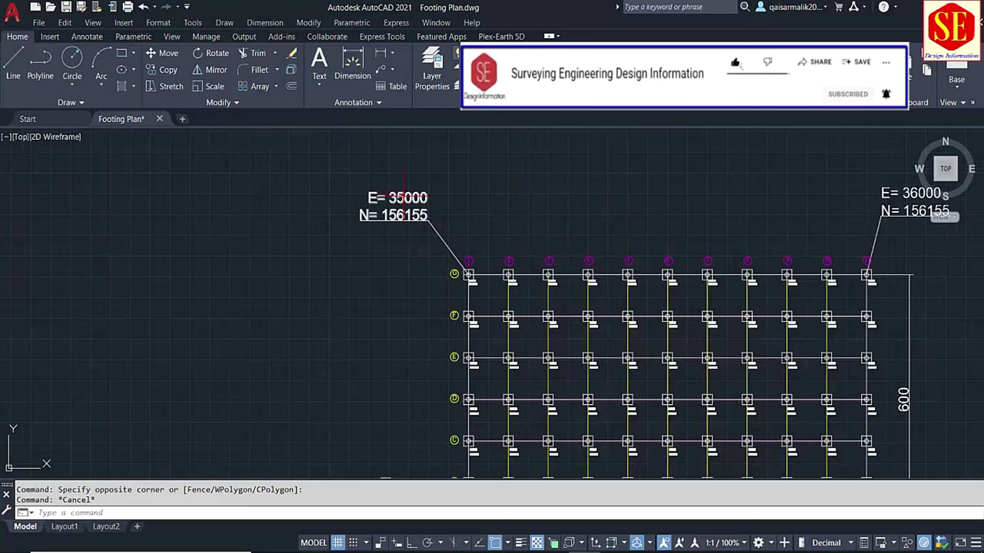
{"action": "scroll", "coordinate": [405, 192], "scroll_direction": "down", "scroll_amount": 4}
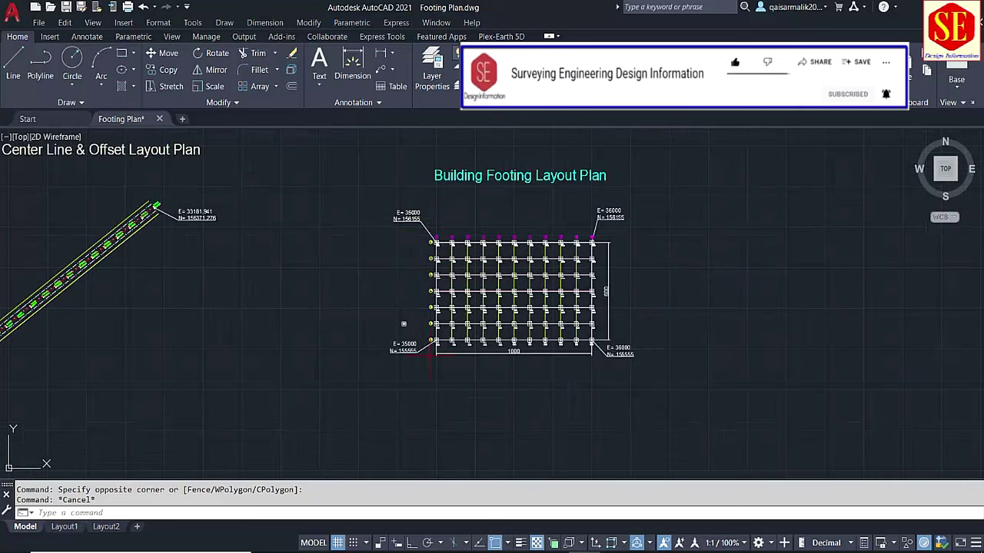
{"action": "scroll", "coordinate": [547, 283], "scroll_direction": "up", "scroll_amount": 4}
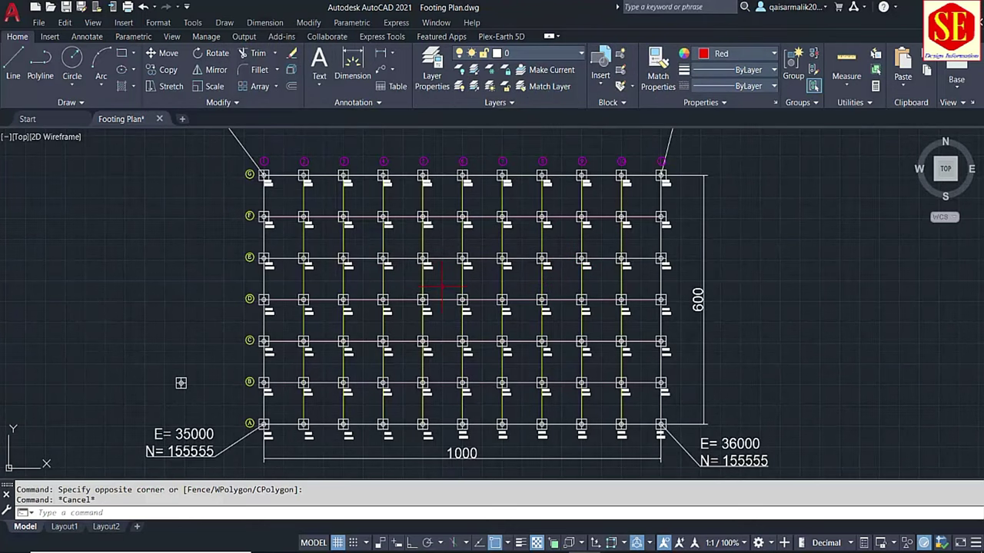
{"action": "scroll", "coordinate": [441, 287], "scroll_direction": "up", "scroll_amount": 2}
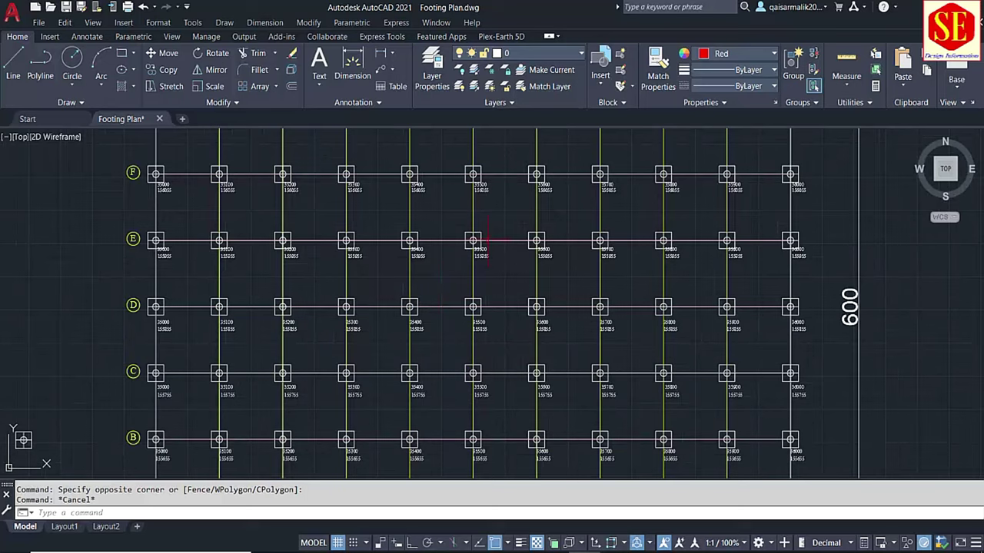
{"action": "scroll", "coordinate": [488, 239], "scroll_direction": "up", "scroll_amount": 3}
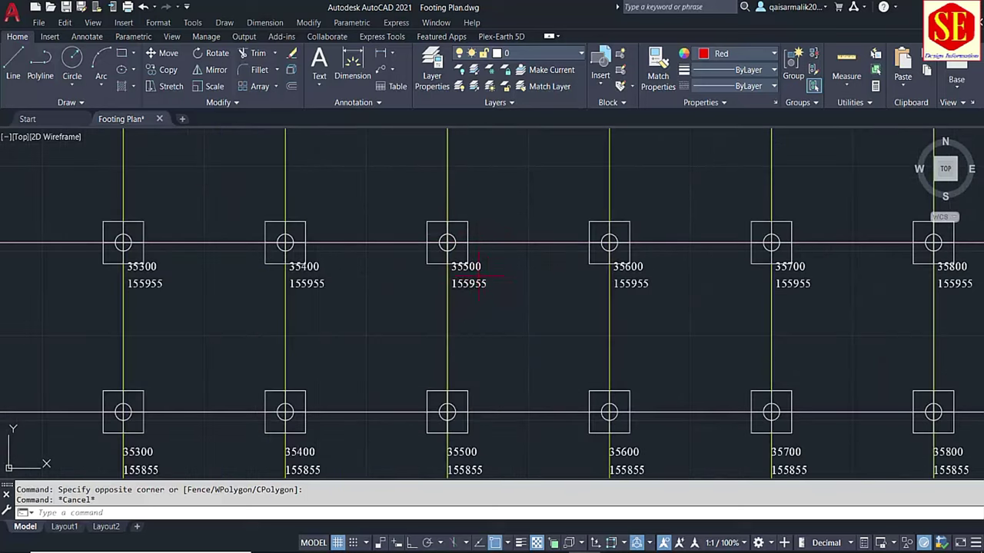
{"action": "scroll", "coordinate": [498, 281], "scroll_direction": "down", "scroll_amount": 3}
{"action": "scroll", "coordinate": [498, 281], "scroll_direction": "down", "scroll_amount": 2}
{"action": "scroll", "coordinate": [498, 282], "scroll_direction": "down", "scroll_amount": 2}
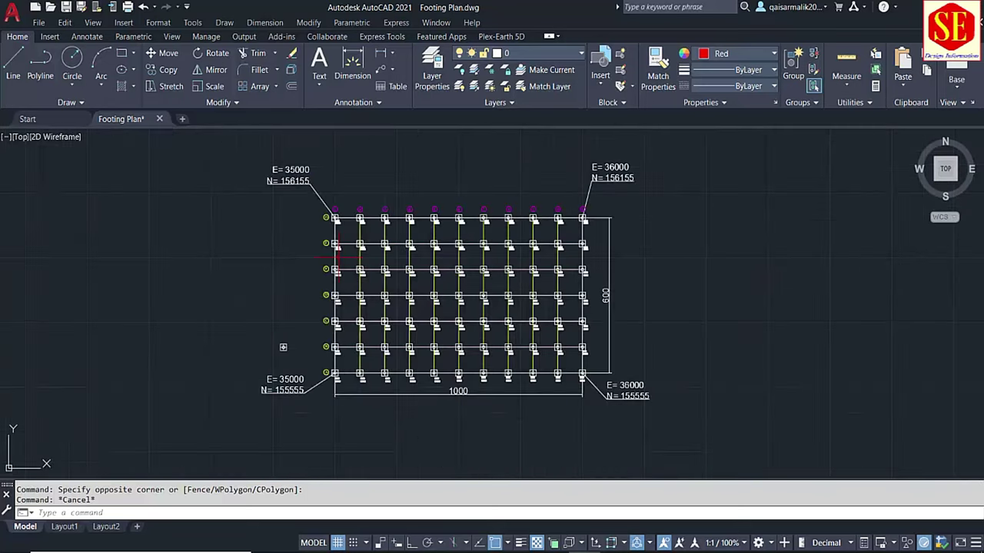
Follow the diagonal road alignment and zoom in to read the 0+700 station label
{"action": "middle_click_drag", "start_coordinate": [330, 255], "coordinate": [859, 294]}
{"action": "middle_click_drag", "start_coordinate": [407, 300], "coordinate": [523, 269]}
{"action": "scroll", "coordinate": [439, 315], "scroll_direction": "up", "scroll_amount": 5}
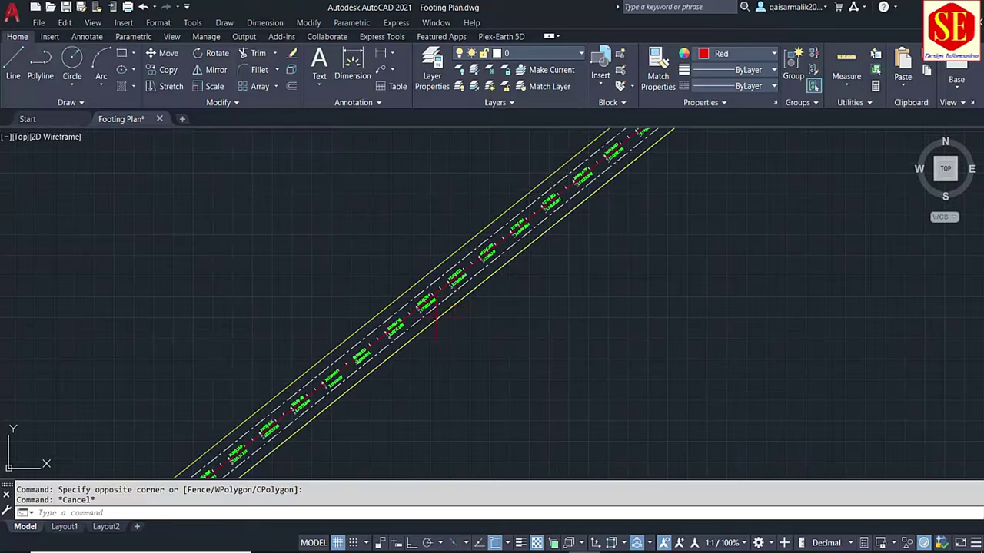
{"action": "scroll", "coordinate": [377, 358], "scroll_direction": "down", "scroll_amount": 3}
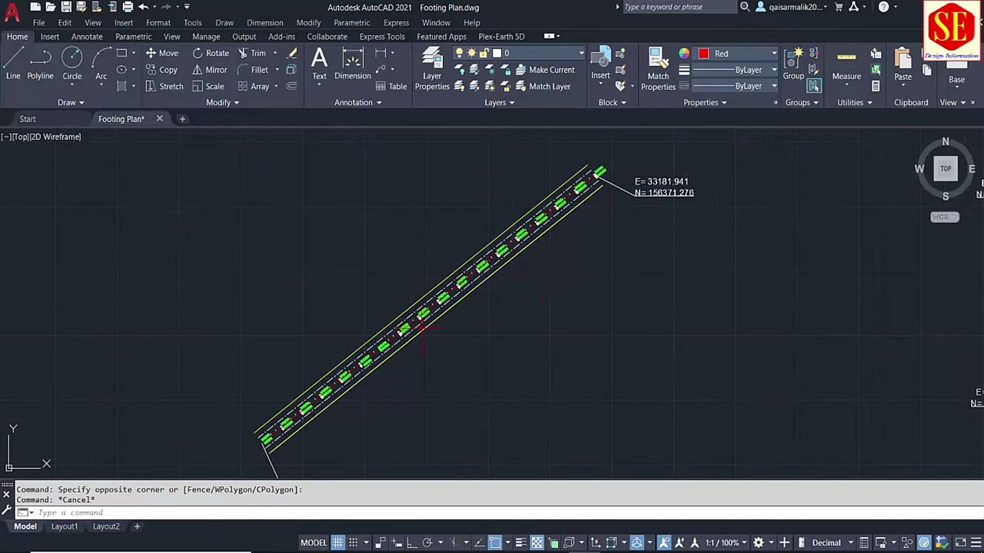
{"action": "scroll", "coordinate": [410, 342], "scroll_direction": "up", "scroll_amount": 2}
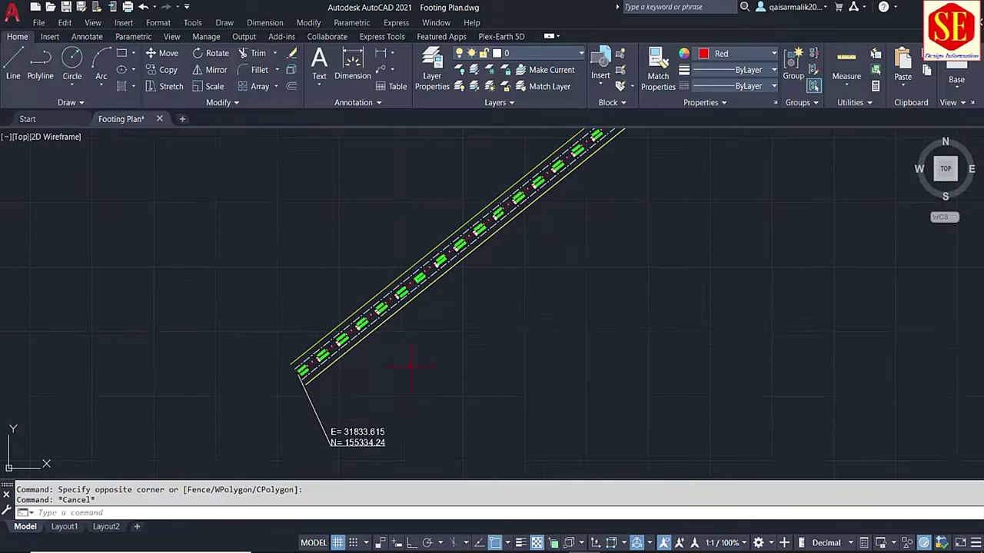
{"action": "scroll", "coordinate": [468, 212], "scroll_direction": "up", "scroll_amount": 1}
{"action": "scroll", "coordinate": [362, 331], "scroll_direction": "up", "scroll_amount": 2}
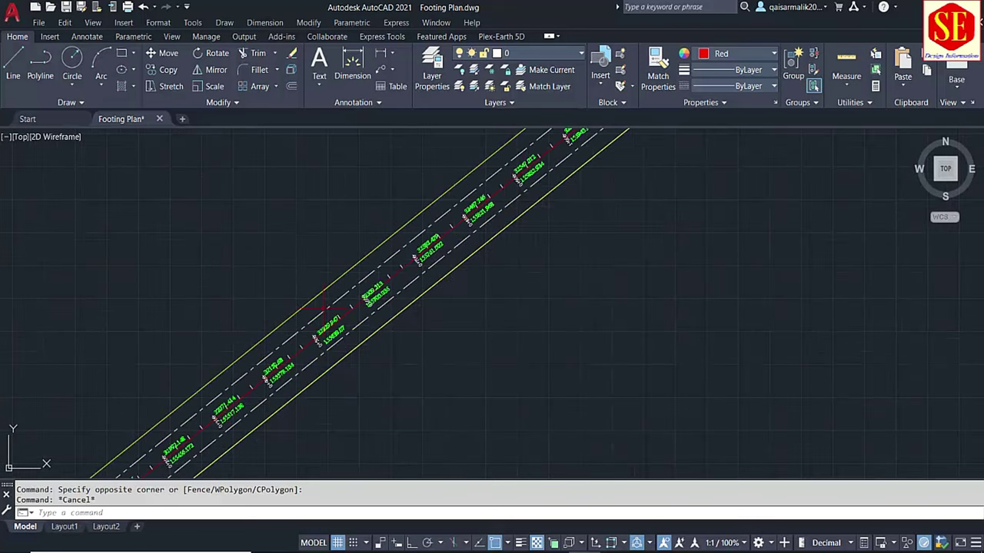
{"action": "scroll", "coordinate": [363, 335], "scroll_direction": "up", "scroll_amount": 2}
{"action": "scroll", "coordinate": [367, 260], "scroll_direction": "up", "scroll_amount": 3}
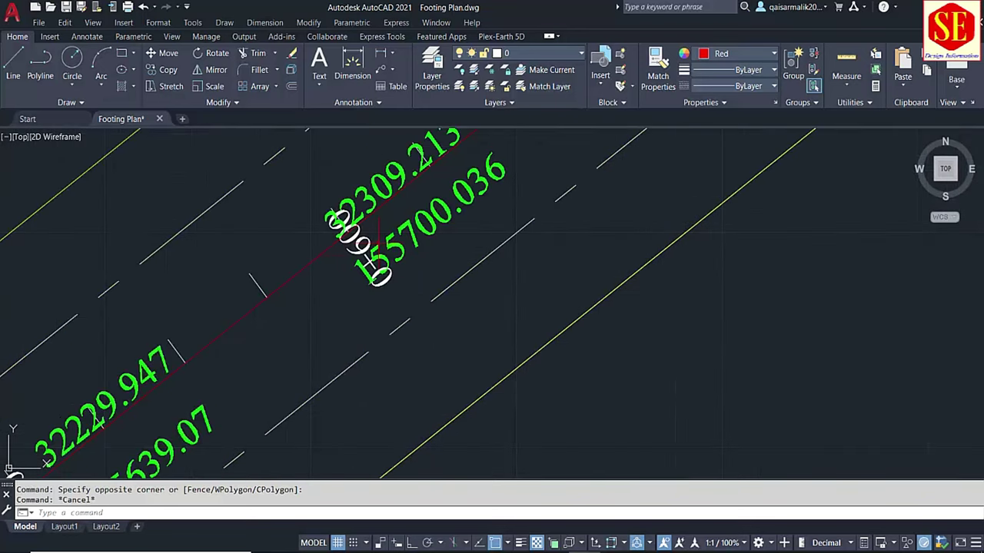
{"action": "middle_click_drag", "start_coordinate": [366, 259], "coordinate": [181, 464]}
{"action": "middle_click_drag", "start_coordinate": [587, 161], "coordinate": [355, 303]}
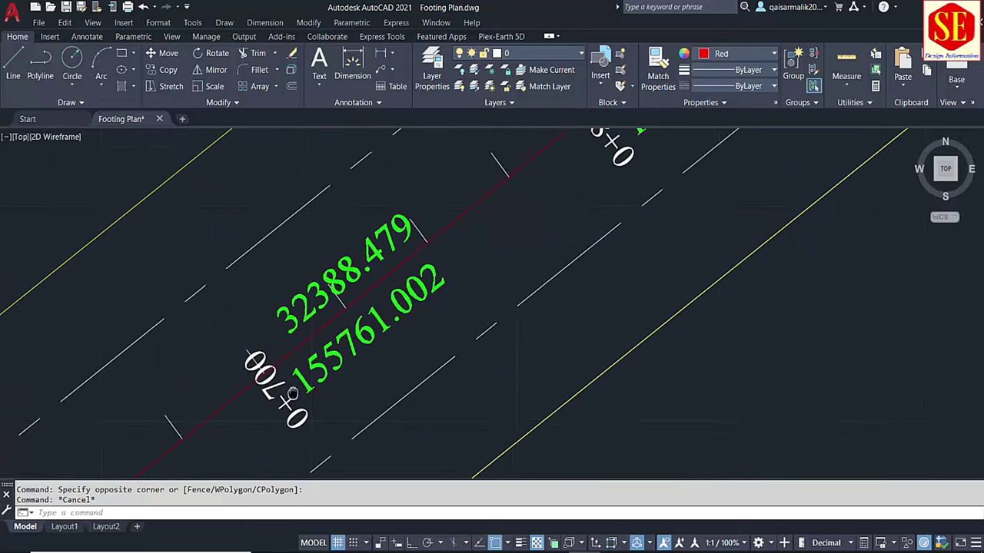
{"action": "scroll", "coordinate": [365, 305], "scroll_direction": "down", "scroll_amount": 5}
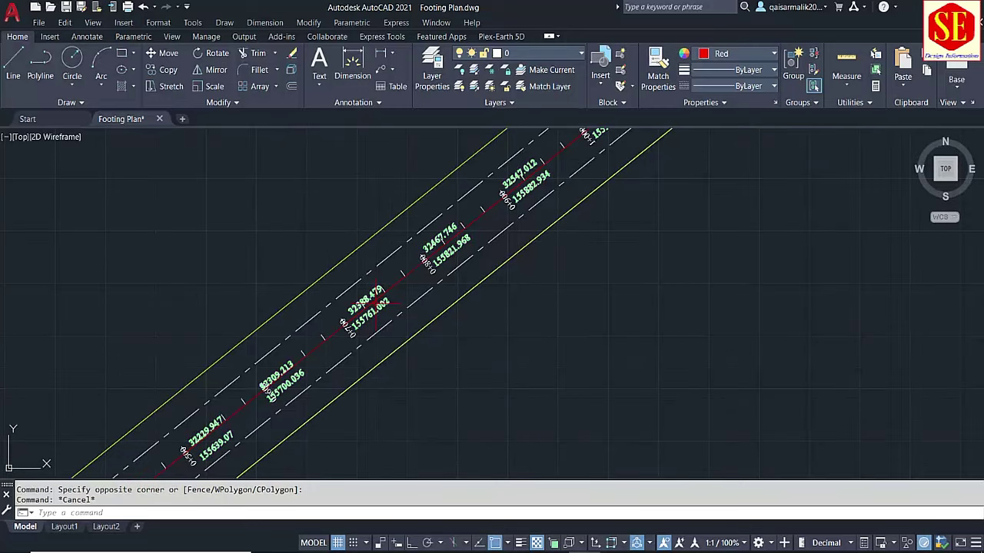
{"action": "scroll", "coordinate": [367, 304], "scroll_direction": "down", "scroll_amount": 2}
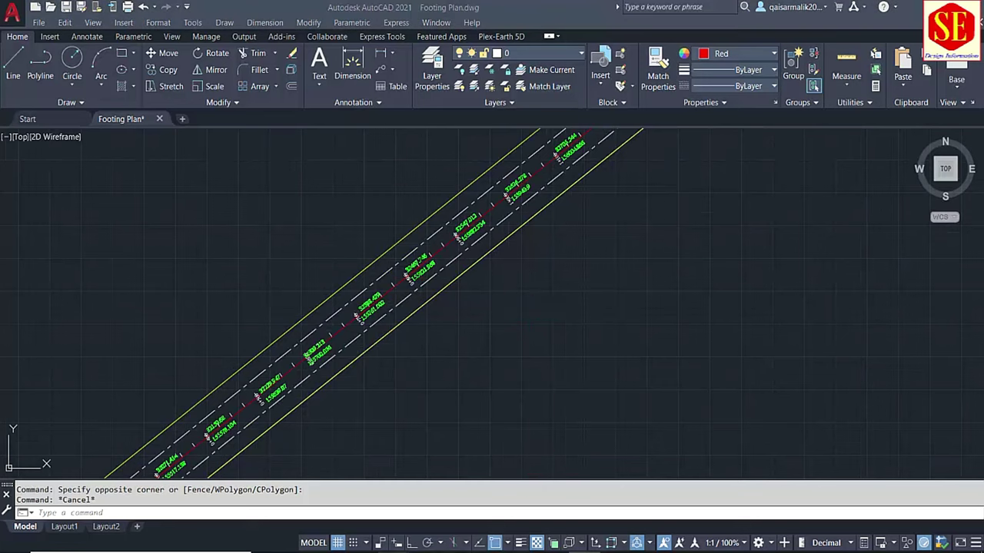
Switch to the New folder and select the QM.LSP and RDS.LSP files
{"action": "left_click", "coordinate": [467, 506]}
{"action": "left_click", "coordinate": [174, 188]}
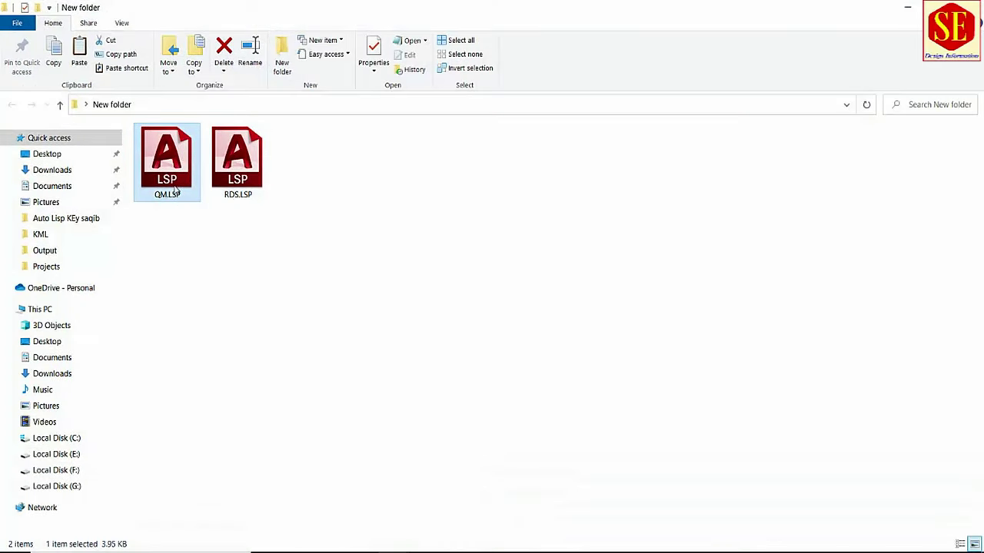
{"action": "left_click", "coordinate": [253, 183]}
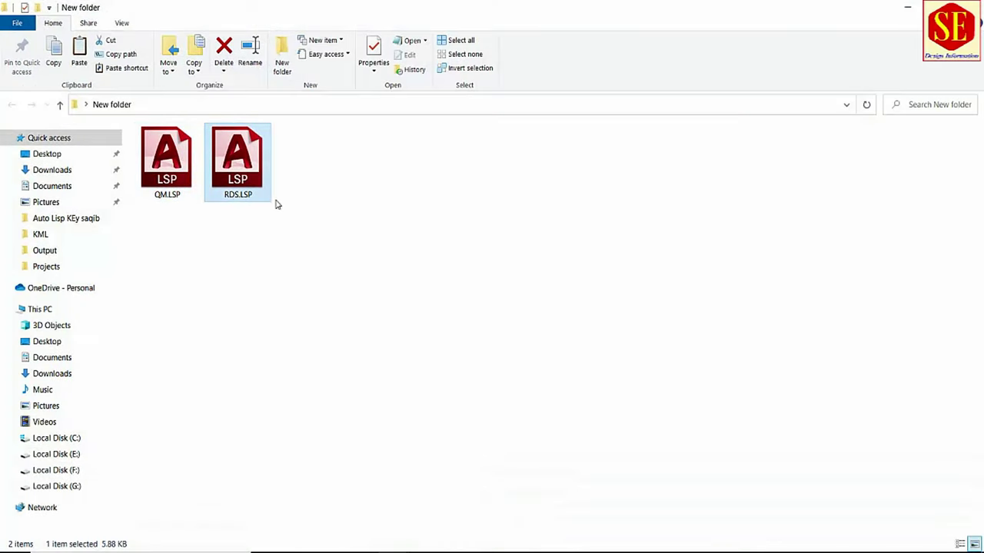
{"action": "left_click", "coordinate": [180, 188]}
{"action": "left_click", "coordinate": [243, 183]}
{"action": "left_click", "coordinate": [175, 185]}
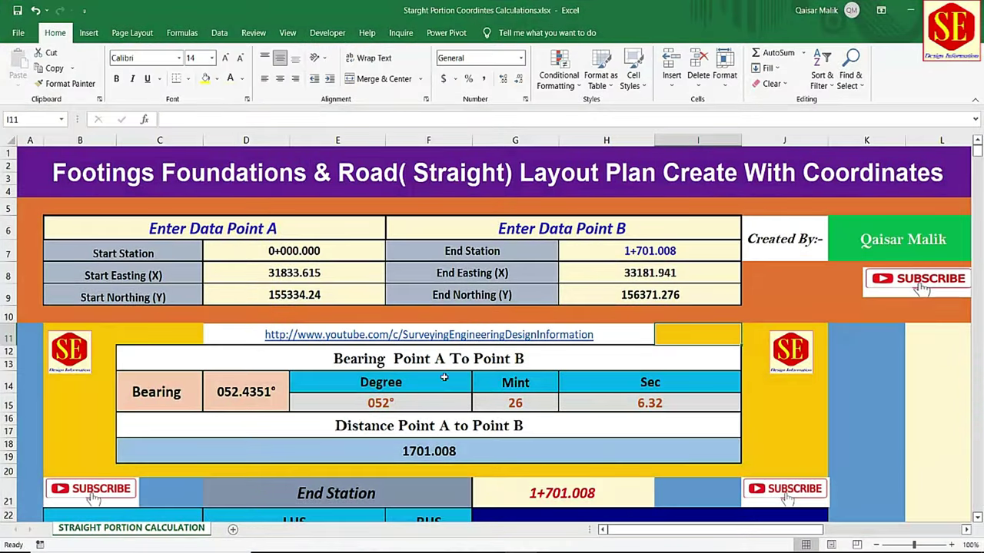
{"action": "scroll", "coordinate": [449, 275], "scroll_direction": "down", "scroll_amount": 4}
{"action": "scroll", "coordinate": [461, 266], "scroll_direction": "down", "scroll_amount": 2}
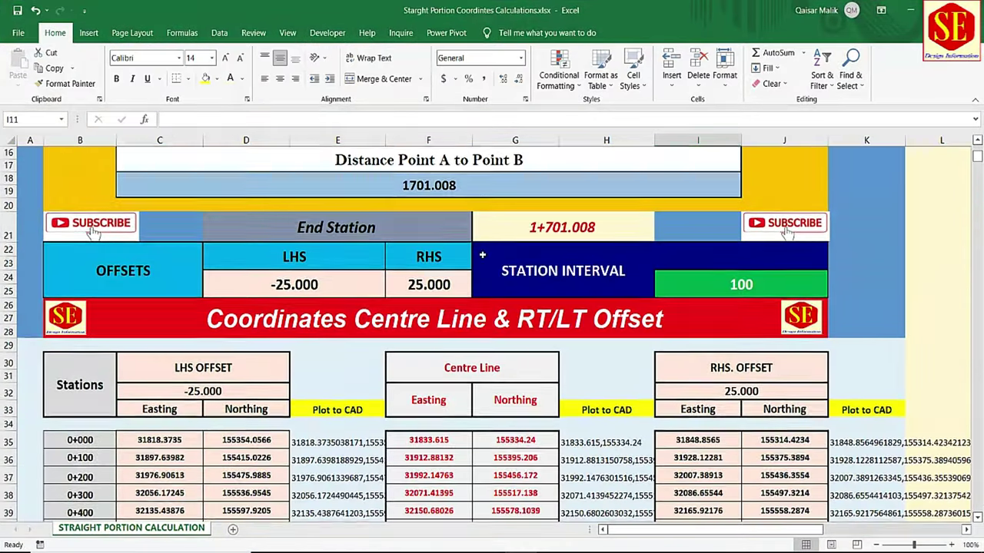
{"action": "scroll", "coordinate": [483, 256], "scroll_direction": "down", "scroll_amount": 3}
{"action": "scroll", "coordinate": [530, 294], "scroll_direction": "down", "scroll_amount": 3}
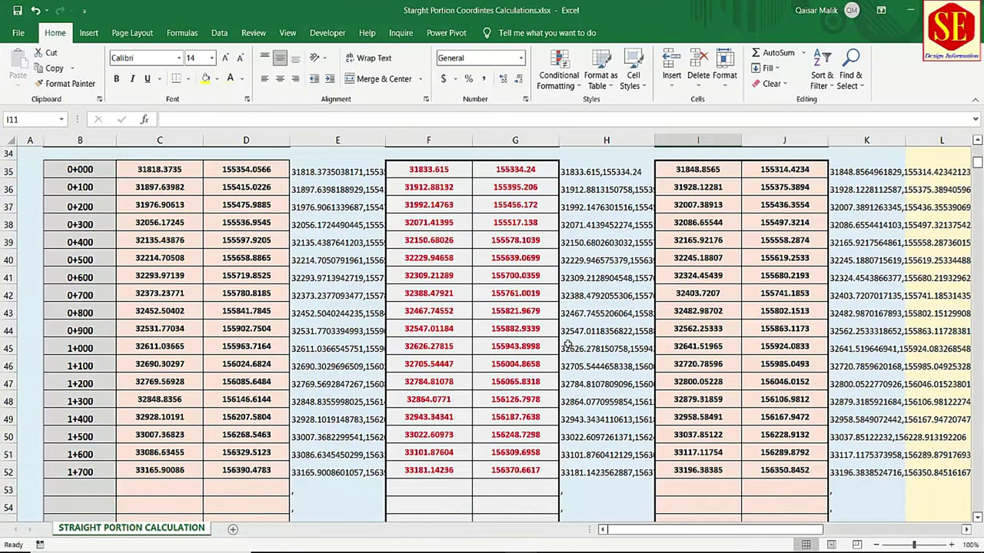
{"action": "scroll", "coordinate": [568, 343], "scroll_direction": "up", "scroll_amount": 4}
{"action": "scroll", "coordinate": [566, 340], "scroll_direction": "up", "scroll_amount": 2}
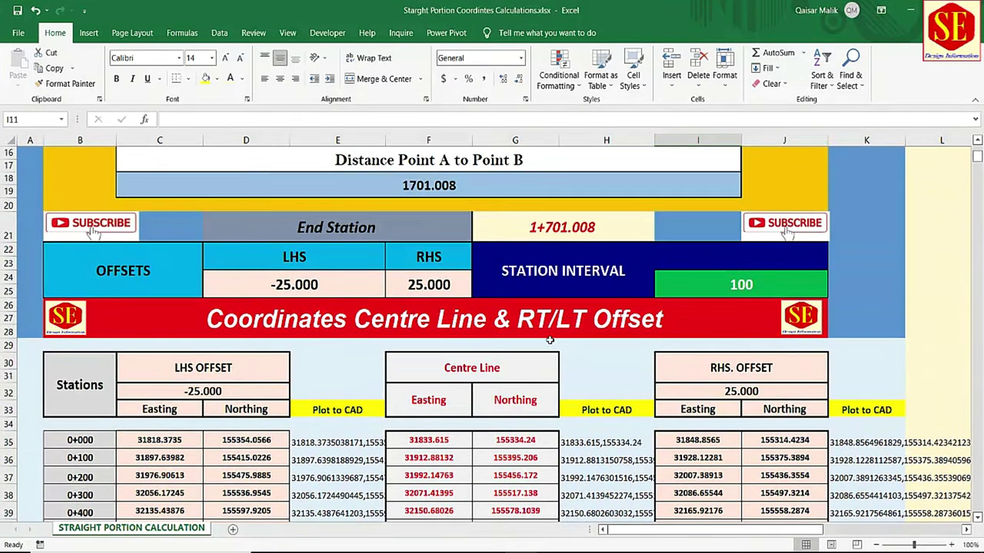
{"action": "scroll", "coordinate": [584, 335], "scroll_direction": "up", "scroll_amount": 3}
{"action": "scroll", "coordinate": [601, 328], "scroll_direction": "up", "scroll_amount": 2}
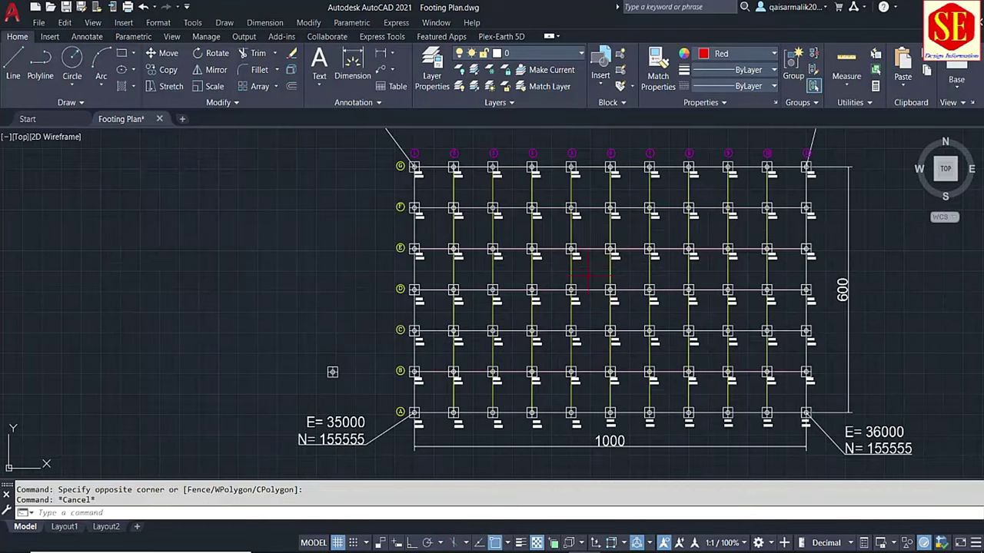
{"action": "scroll", "coordinate": [589, 273], "scroll_direction": "up", "scroll_amount": 4}
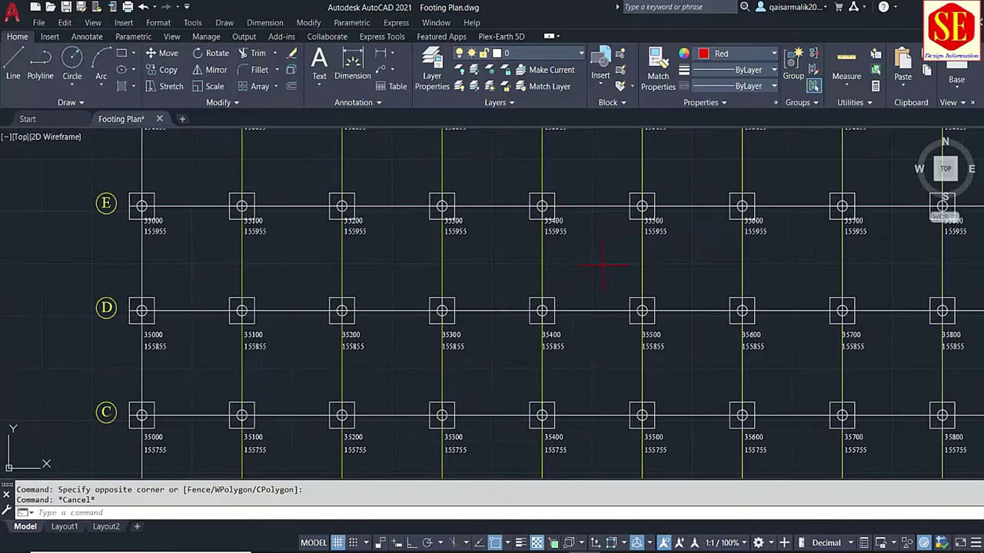
{"action": "scroll", "coordinate": [604, 266], "scroll_direction": "down", "scroll_amount": 8}
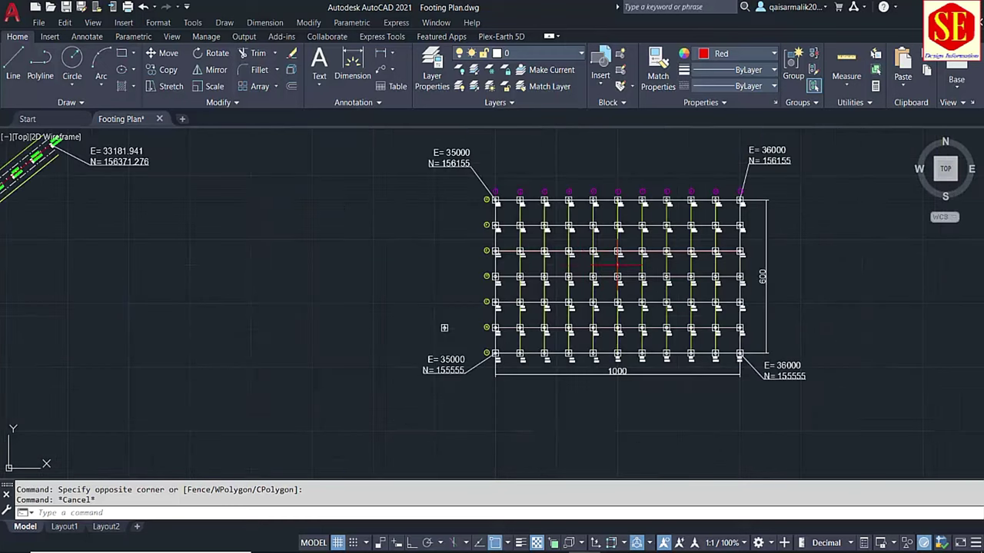
{"action": "scroll", "coordinate": [377, 248], "scroll_direction": "up", "scroll_amount": 3}
{"action": "scroll", "coordinate": [363, 246], "scroll_direction": "down", "scroll_amount": 2}
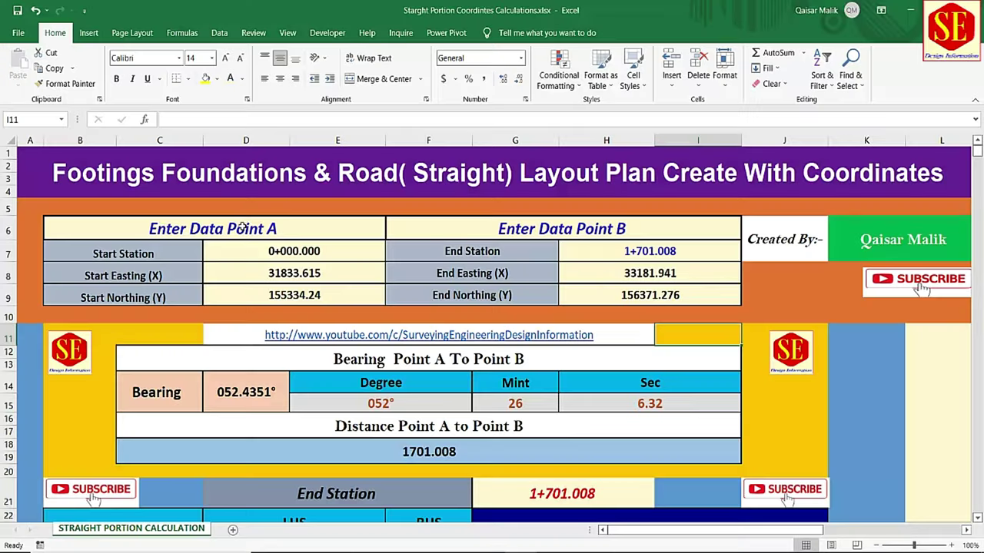
{"action": "left_click", "coordinate": [177, 232]}
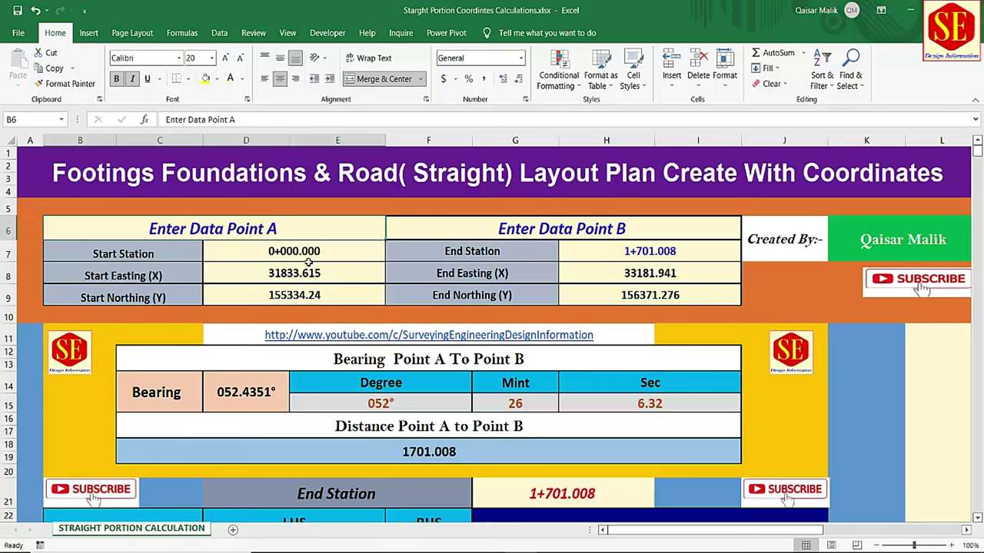
{"action": "left_click", "coordinate": [308, 296]}
{"action": "left_click", "coordinate": [608, 258]}
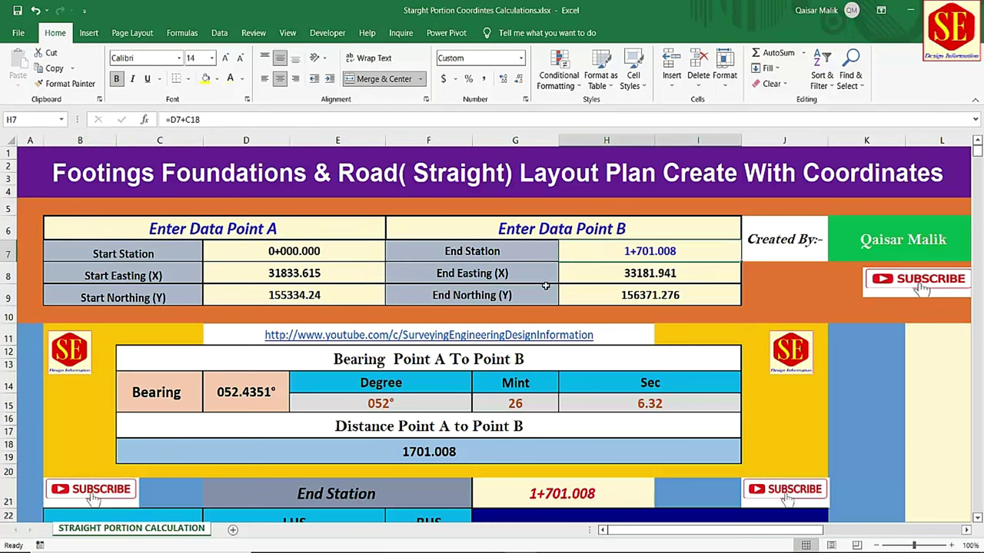
{"action": "left_click", "coordinate": [477, 273]}
{"action": "left_click", "coordinate": [607, 295]}
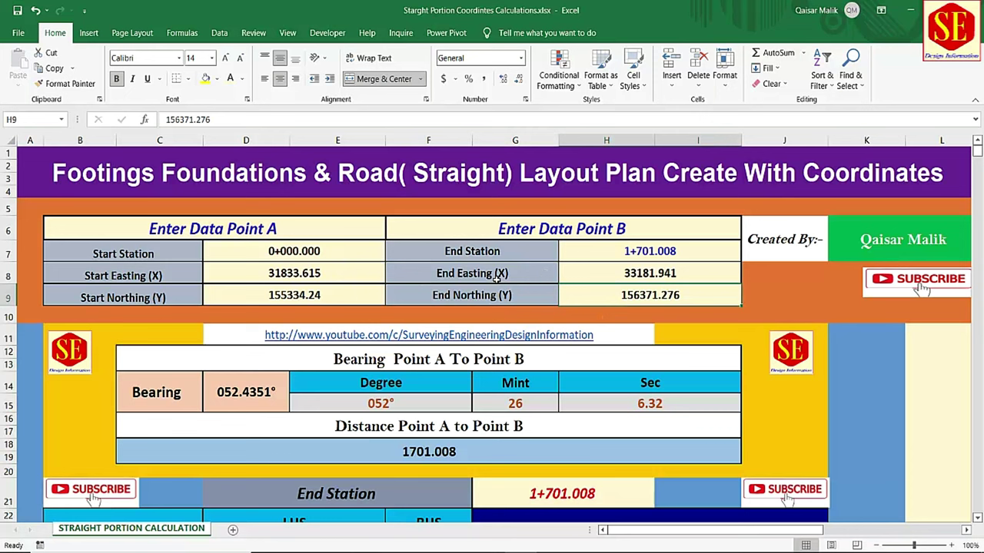
{"action": "scroll", "coordinate": [498, 279], "scroll_direction": "down", "scroll_amount": 4}
{"action": "scroll", "coordinate": [492, 294], "scroll_direction": "up", "scroll_amount": 2}
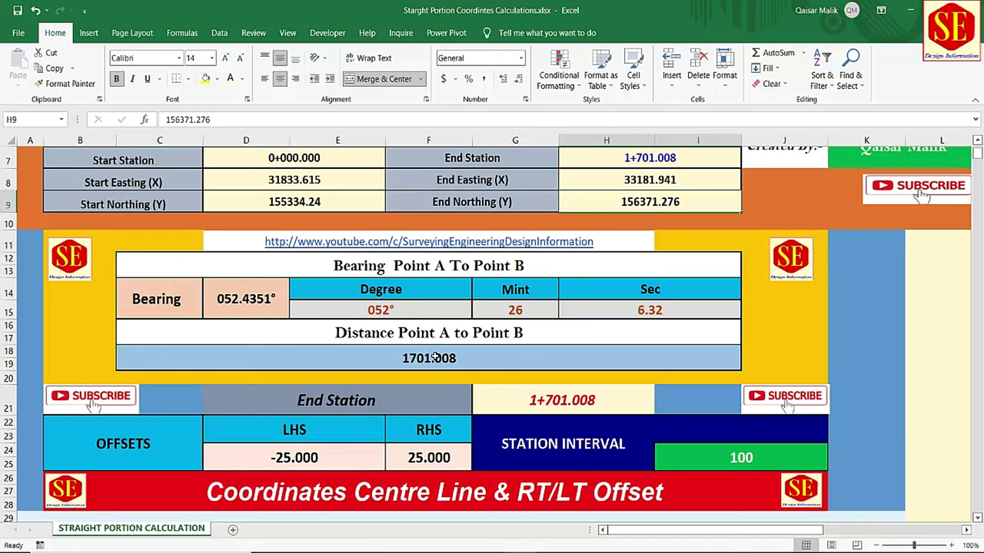
{"action": "scroll", "coordinate": [435, 358], "scroll_direction": "down", "scroll_amount": 2}
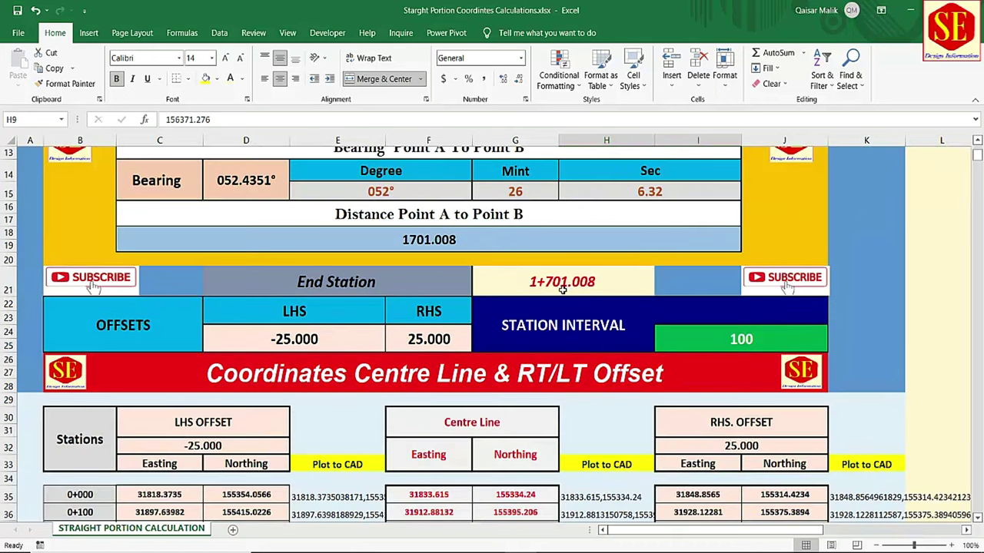
{"action": "scroll", "coordinate": [563, 285], "scroll_direction": "up", "scroll_amount": 2}
{"action": "scroll", "coordinate": [562, 286], "scroll_direction": "up", "scroll_amount": 2}
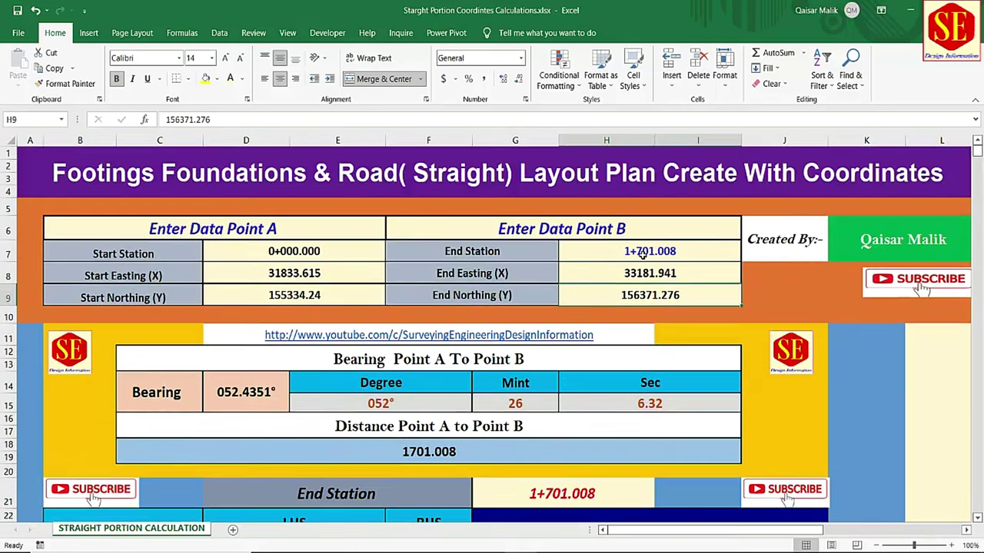
{"action": "scroll", "coordinate": [642, 254], "scroll_direction": "down", "scroll_amount": 1}
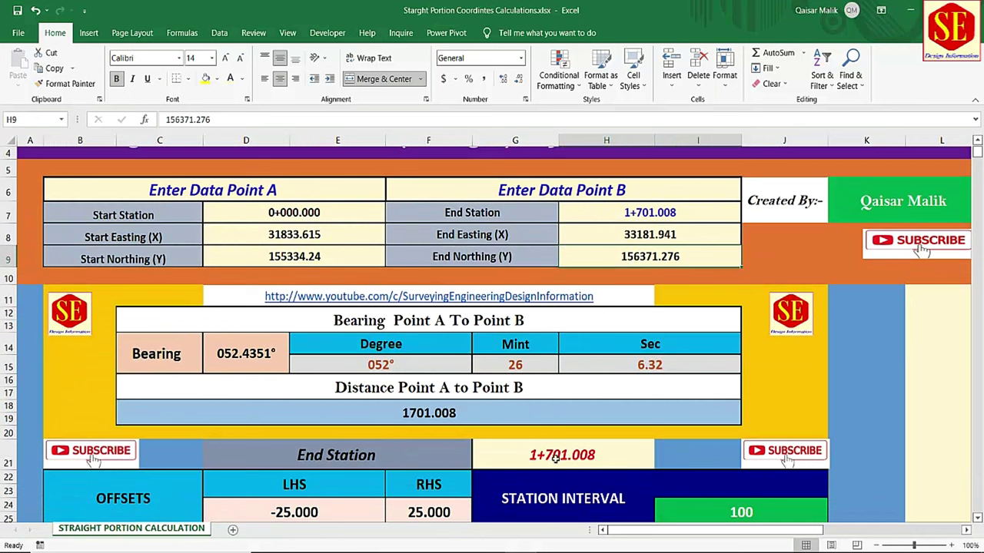
{"action": "scroll", "coordinate": [558, 458], "scroll_direction": "down", "scroll_amount": 1}
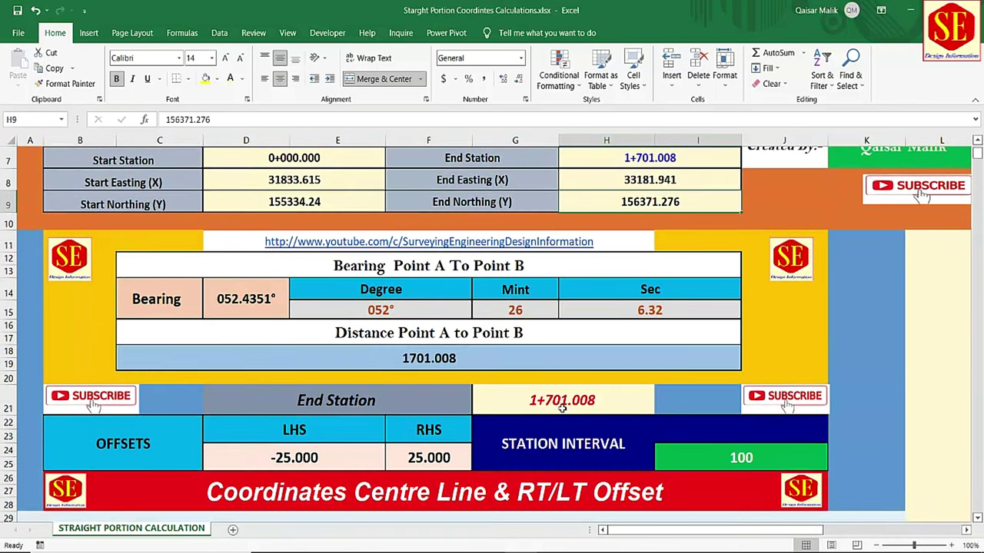
{"action": "scroll", "coordinate": [561, 406], "scroll_direction": "down", "scroll_amount": 1}
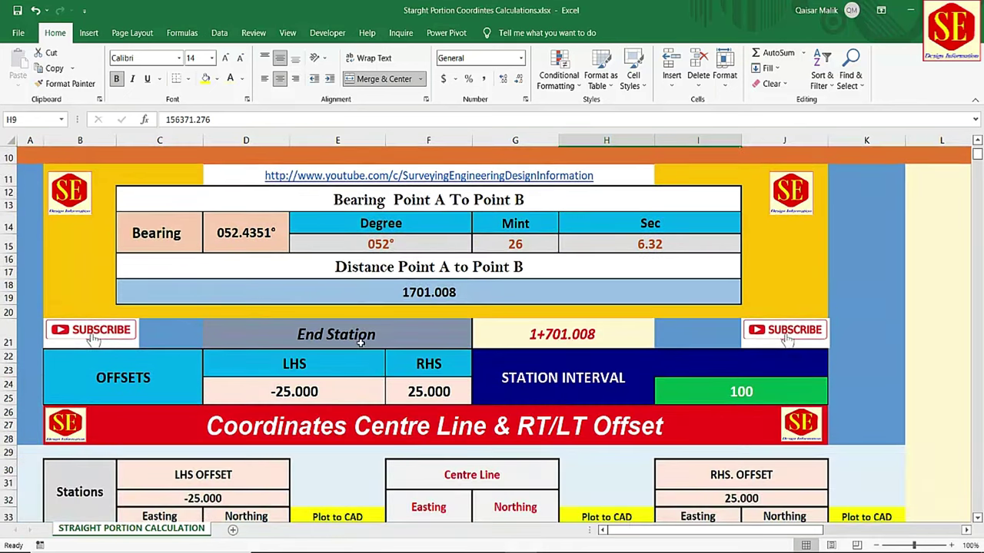
Check the LHS offset -25.000, RHS offset 25 and station interval 100
{"action": "left_click", "coordinate": [99, 389]}
{"action": "left_click", "coordinate": [322, 388]}
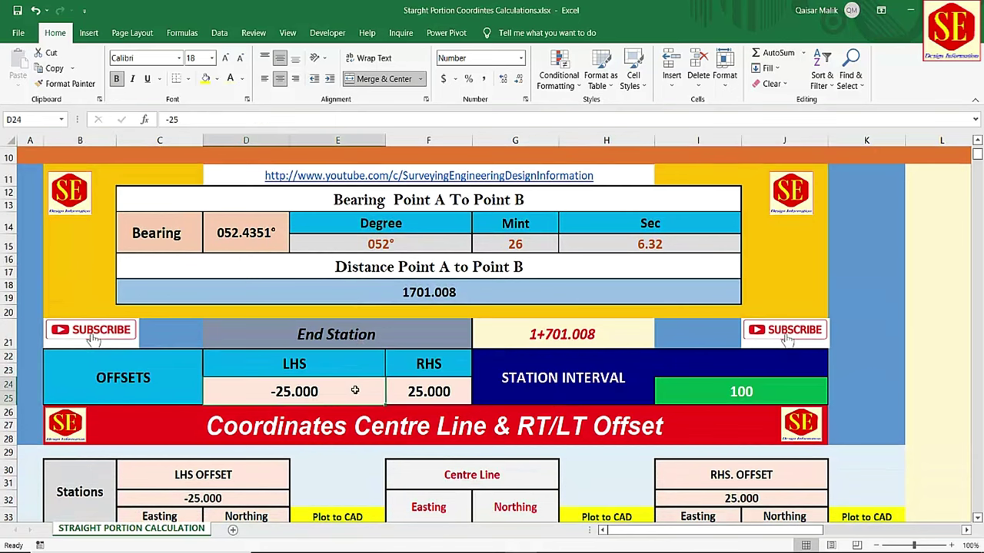
{"action": "left_click", "coordinate": [424, 392]}
{"action": "left_click_drag", "start_coordinate": [424, 392], "coordinate": [452, 396]}
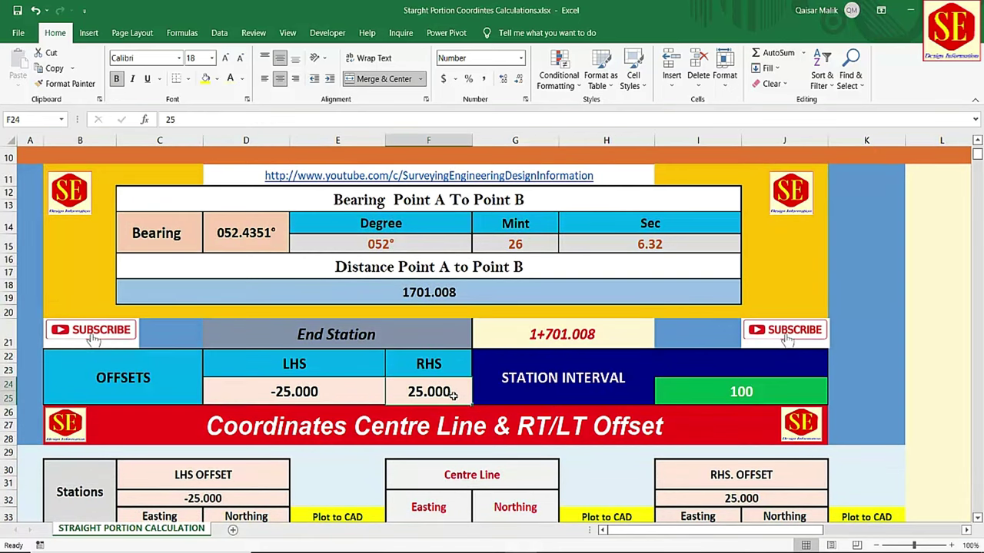
{"action": "left_click", "coordinate": [713, 397]}
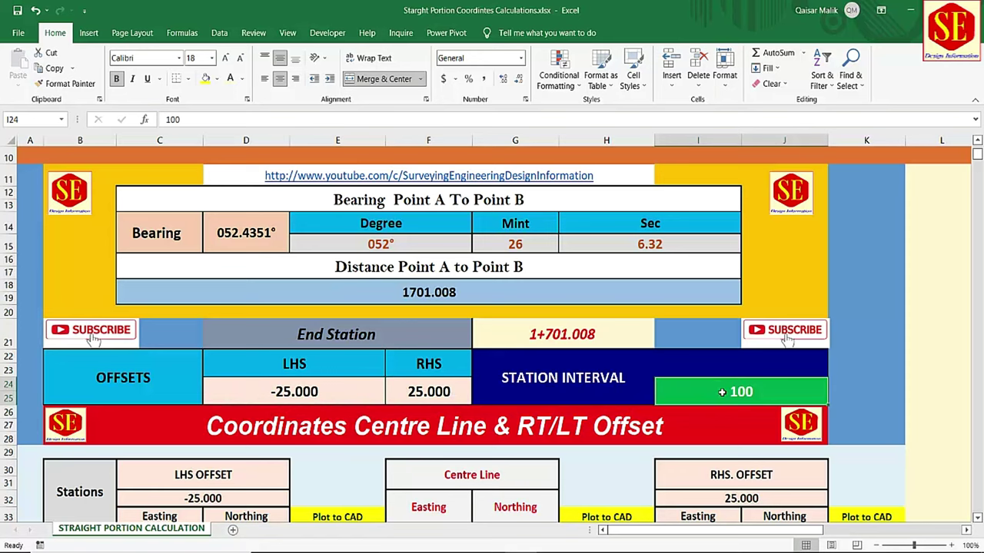
Scroll through the station table, then select Point A's station, easting and northing inputs D7:E9
{"action": "scroll", "coordinate": [722, 392], "scroll_direction": "down", "scroll_amount": 2}
{"action": "scroll", "coordinate": [231, 369], "scroll_direction": "down", "scroll_amount": 2}
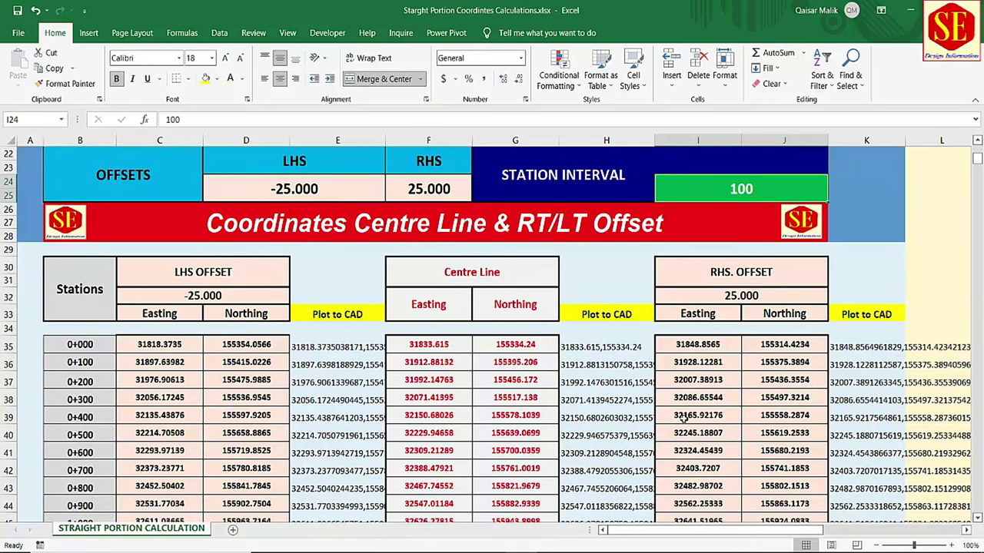
{"action": "scroll", "coordinate": [682, 417], "scroll_direction": "up", "scroll_amount": 1}
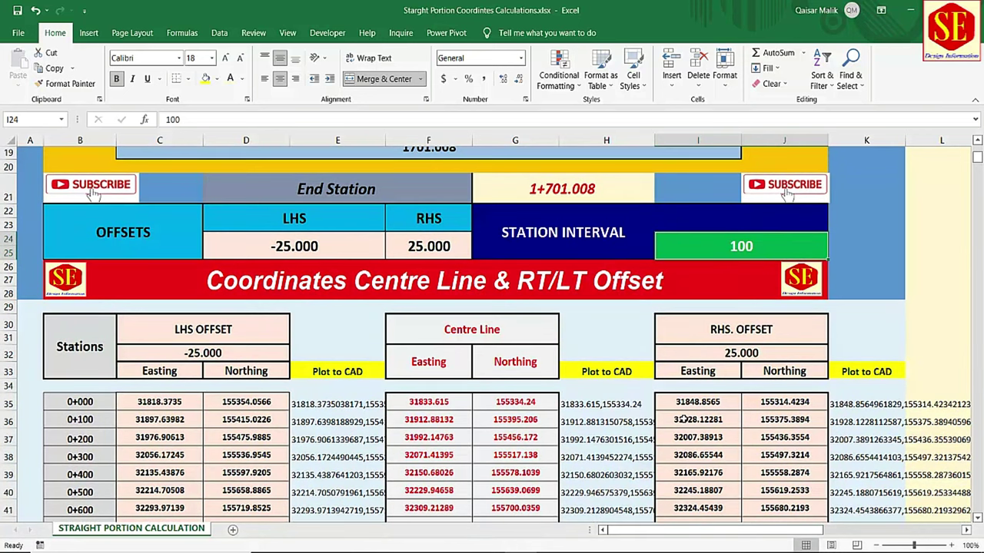
{"action": "scroll", "coordinate": [437, 393], "scroll_direction": "up", "scroll_amount": 2}
{"action": "scroll", "coordinate": [438, 394], "scroll_direction": "up", "scroll_amount": 1}
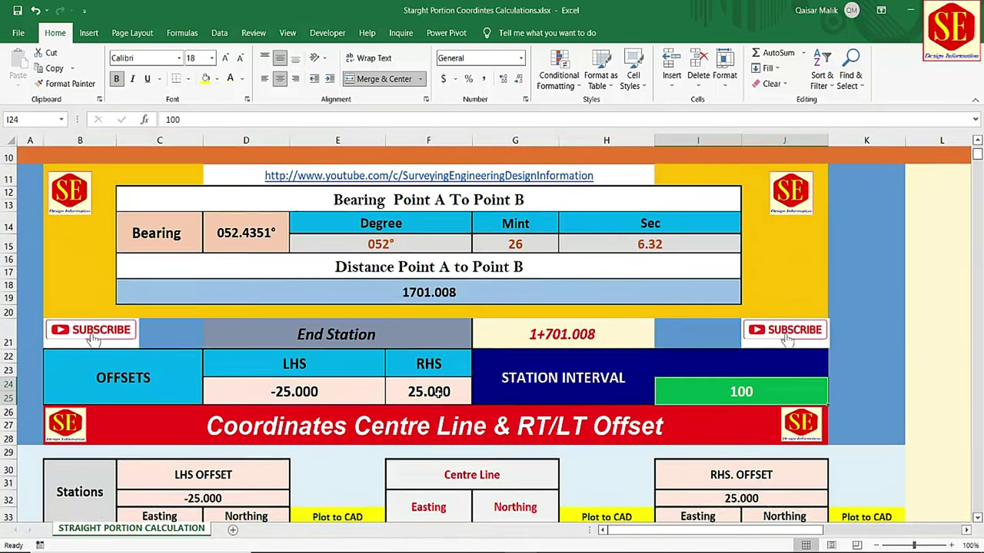
{"action": "scroll", "coordinate": [437, 394], "scroll_direction": "up", "scroll_amount": 1}
{"action": "scroll", "coordinate": [438, 393], "scroll_direction": "up", "scroll_amount": 2}
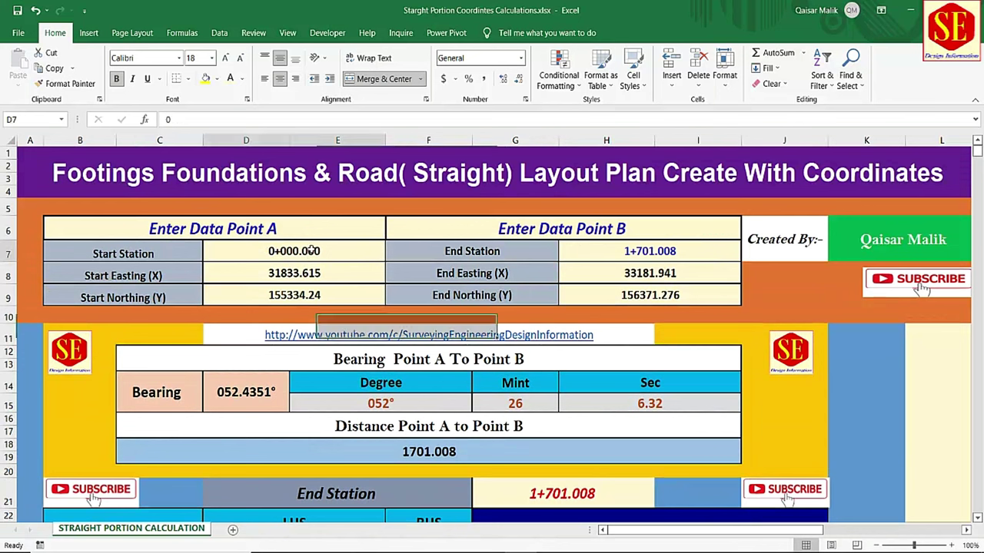
{"action": "left_click_drag", "start_coordinate": [307, 252], "coordinate": [314, 292]}
Clear the Point A inputs and Point B's easting and northing in H8:H9
{"action": "key", "text": "Delete"}
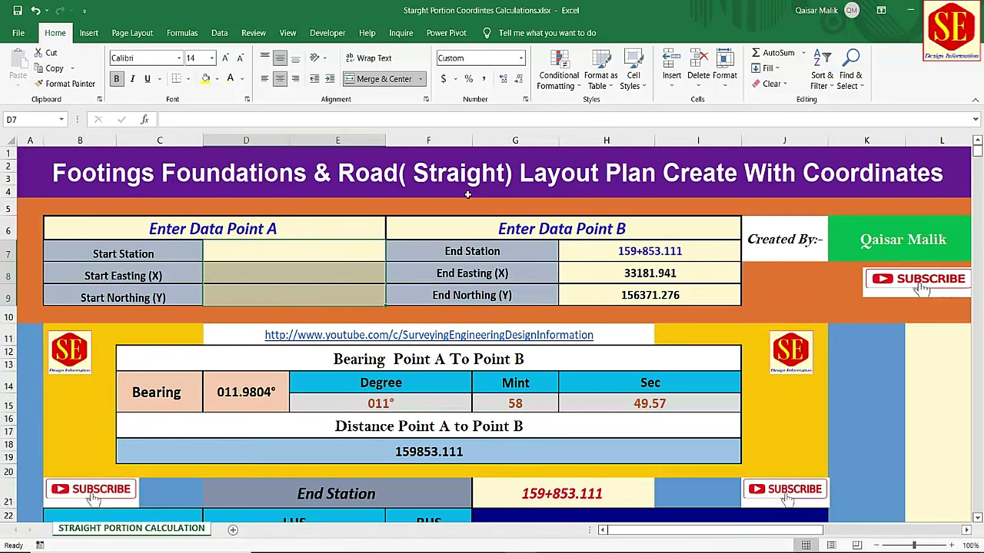
{"action": "left_click", "coordinate": [676, 252]}
{"action": "left_click_drag", "start_coordinate": [644, 277], "coordinate": [649, 294]}
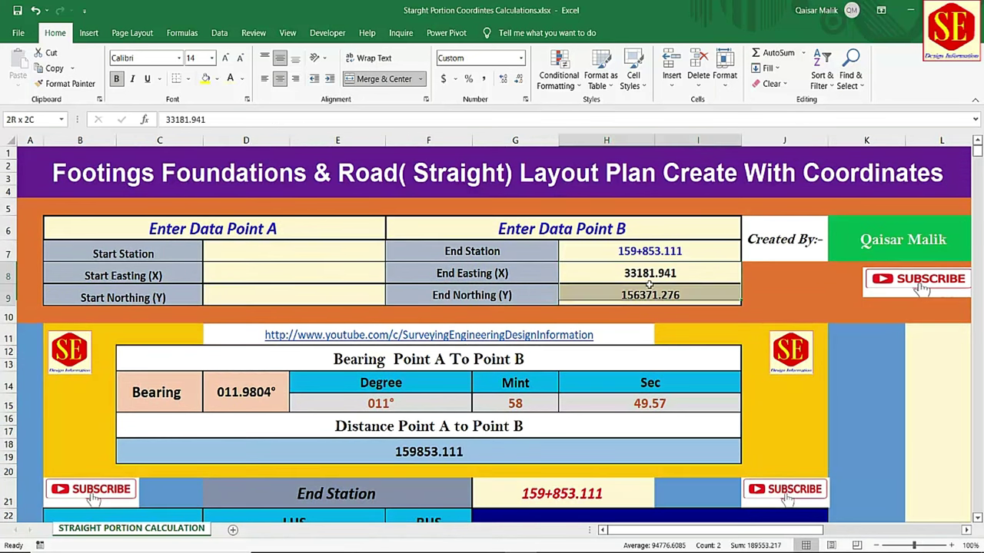
{"action": "key", "text": "Delete"}
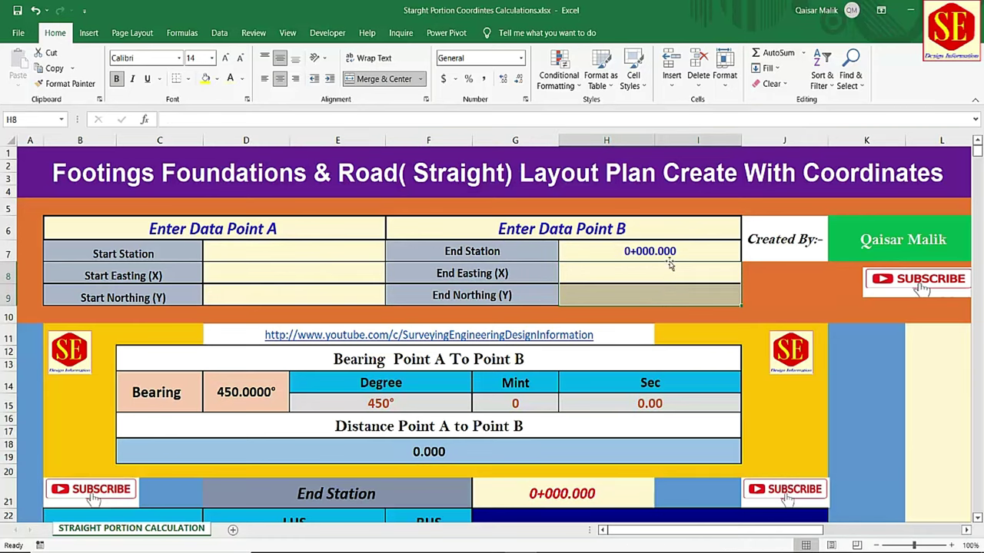
Give the End Station cell H7 a red fill and white text
{"action": "left_click", "coordinate": [667, 260]}
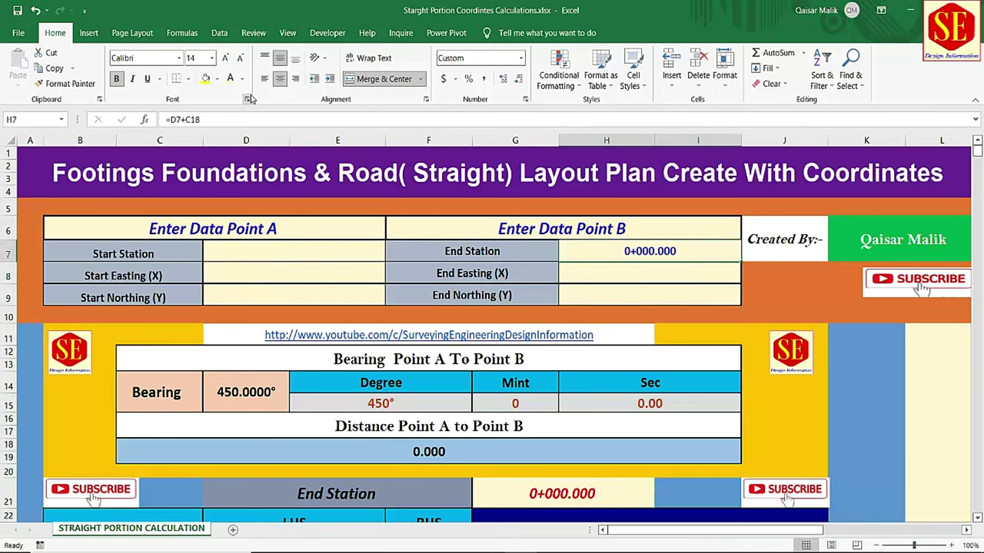
{"action": "left_click", "coordinate": [217, 78]}
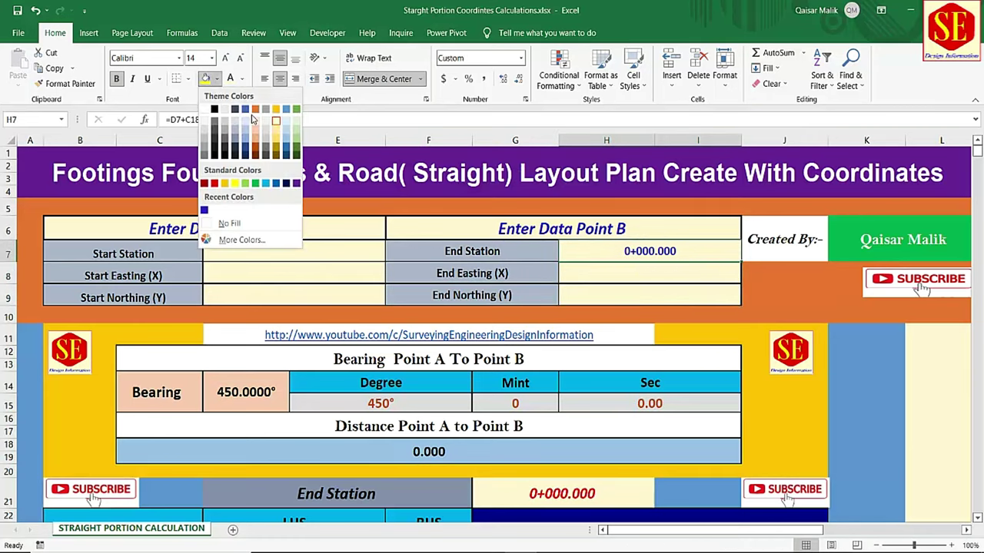
{"action": "left_click", "coordinate": [216, 181]}
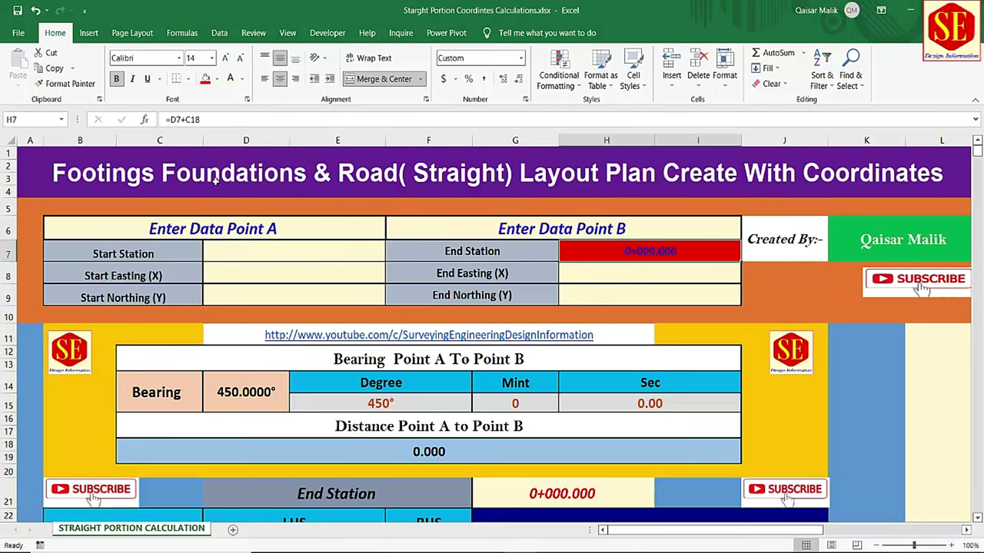
{"action": "left_click", "coordinate": [230, 78]}
{"action": "left_click", "coordinate": [648, 278]}
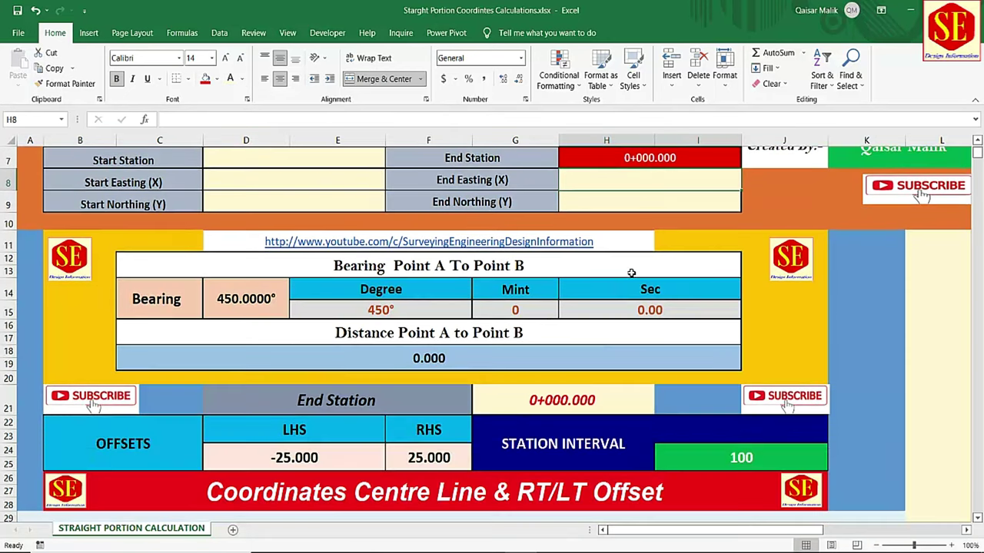
Delete the LHS offset, RHS offset and station interval values in D24, F24 and I24
{"action": "scroll", "coordinate": [631, 273], "scroll_direction": "down", "scroll_amount": 2}
{"action": "left_click", "coordinate": [323, 458]}
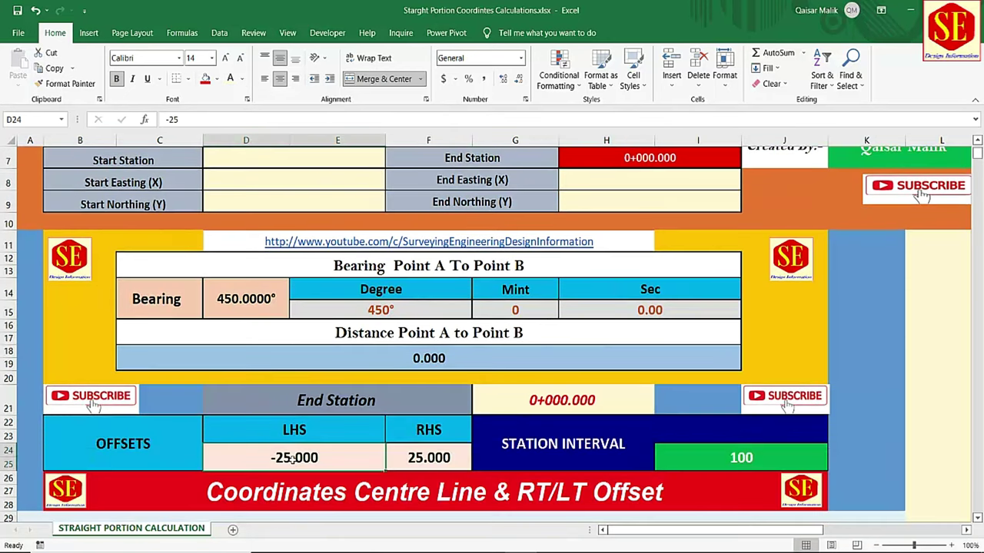
{"action": "key", "text": "Delete"}
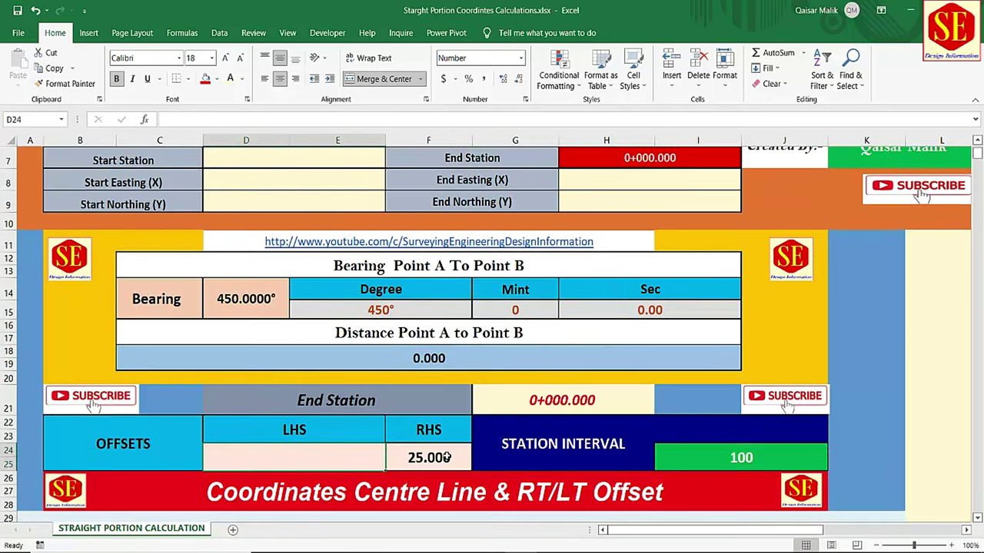
{"action": "left_click", "coordinate": [447, 457]}
{"action": "key", "text": "Delete"}
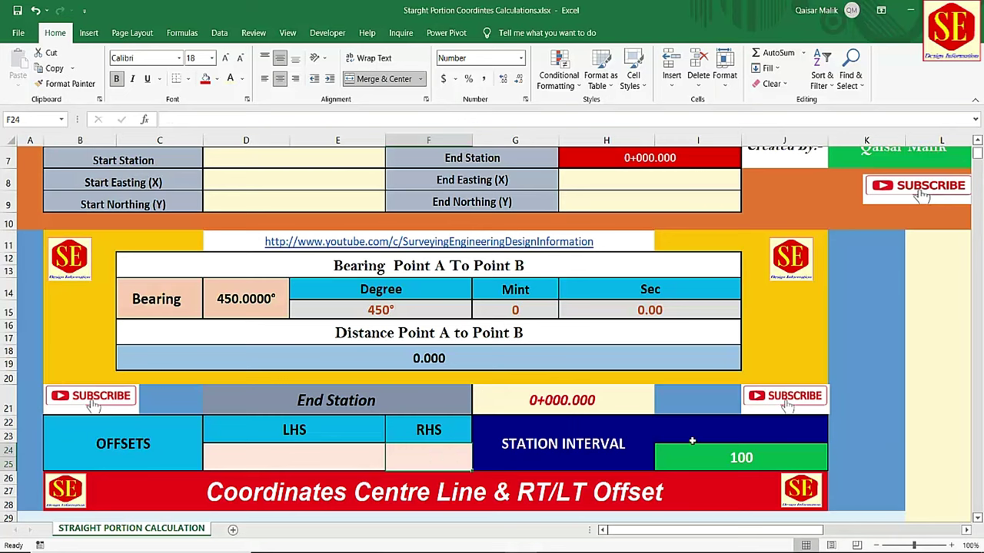
{"action": "left_click", "coordinate": [721, 456]}
{"action": "key", "text": "Delete"}
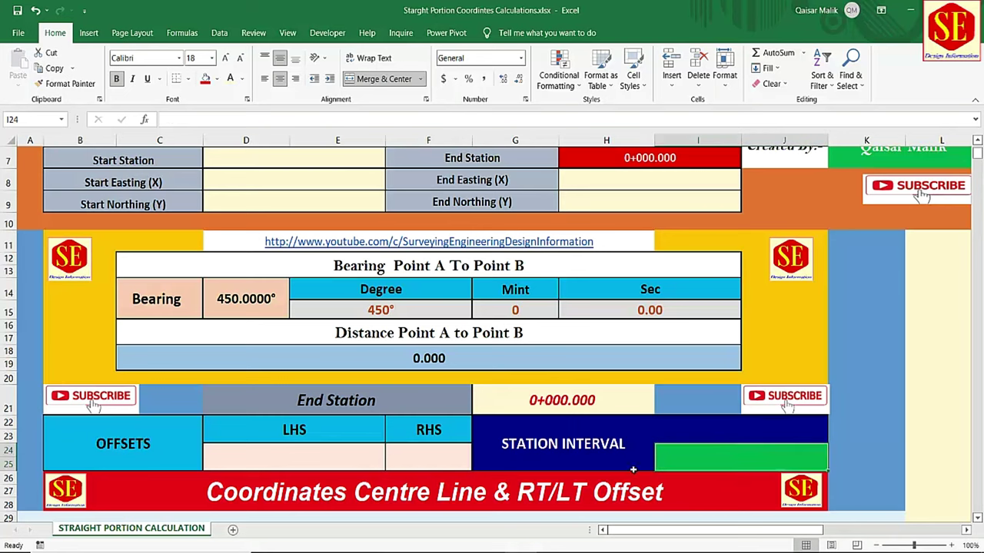
{"action": "scroll", "coordinate": [472, 445], "scroll_direction": "up", "scroll_amount": 1}
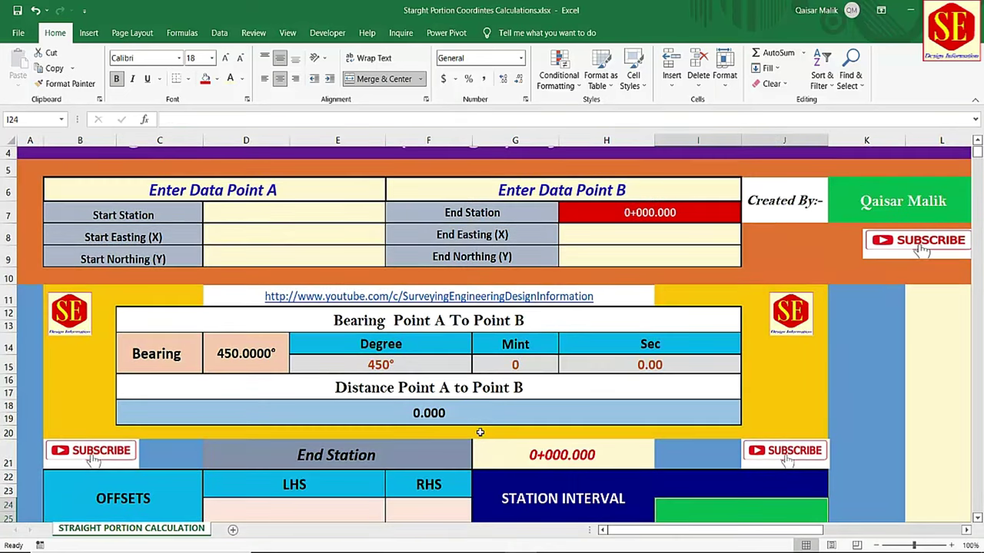
{"action": "scroll", "coordinate": [491, 412], "scroll_direction": "up", "scroll_amount": 1}
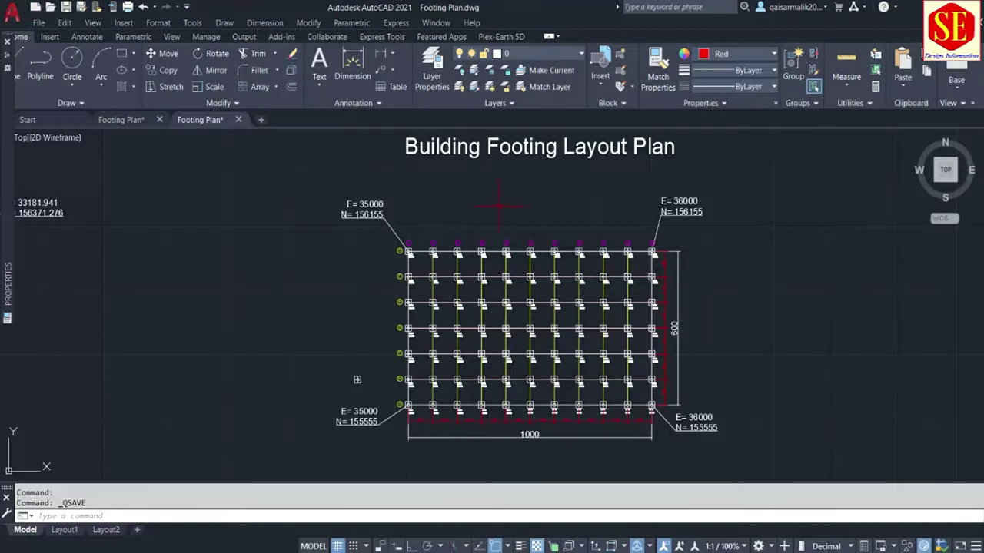
{"action": "scroll", "coordinate": [547, 284], "scroll_direction": "up", "scroll_amount": 2}
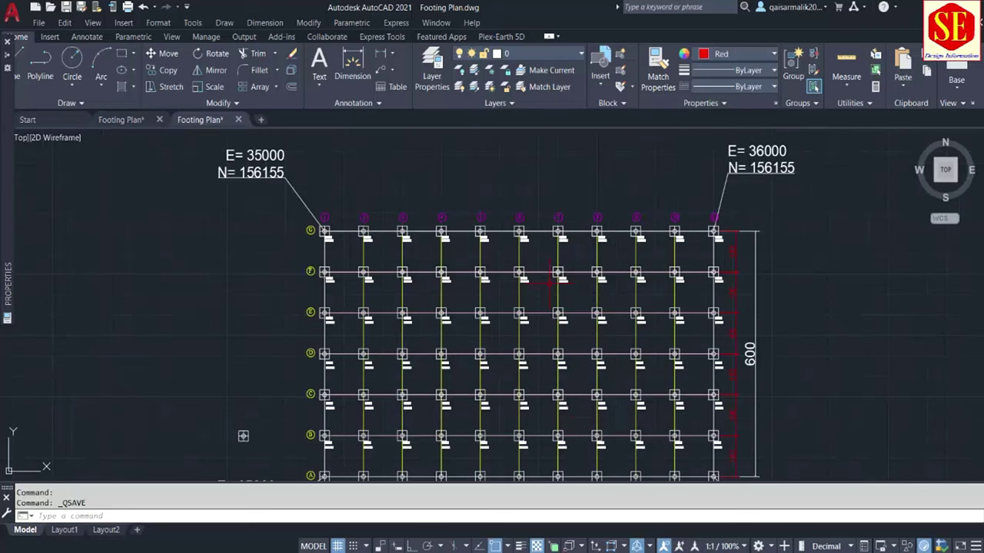
{"action": "scroll", "coordinate": [552, 271], "scroll_direction": "down", "scroll_amount": 2}
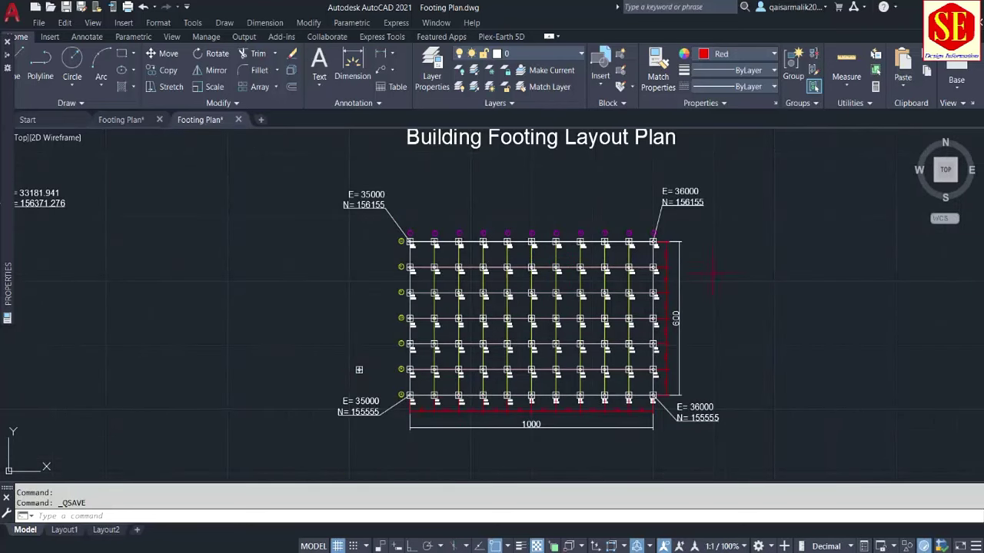
{"action": "scroll", "coordinate": [638, 272], "scroll_direction": "up", "scroll_amount": 2}
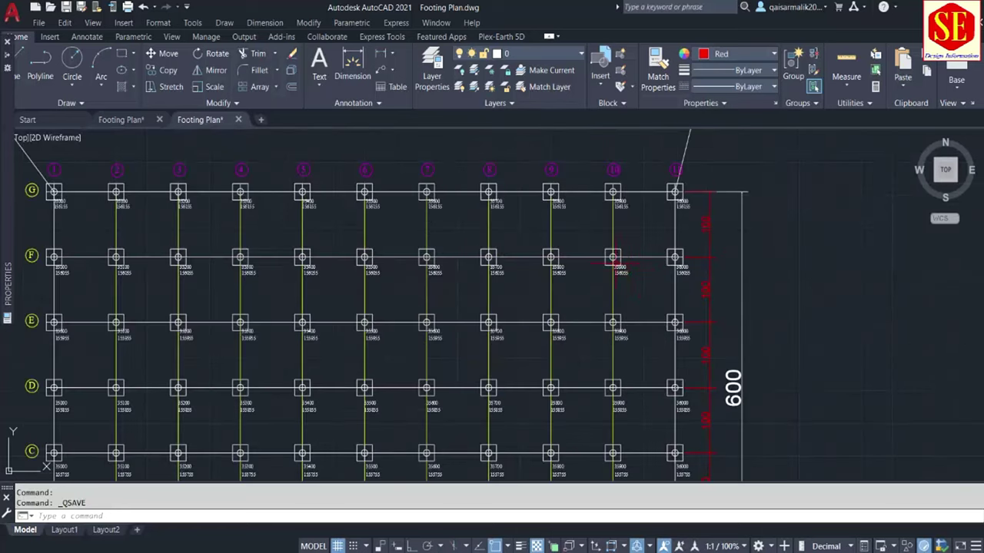
{"action": "scroll", "coordinate": [517, 218], "scroll_direction": "down", "scroll_amount": 2}
{"action": "scroll", "coordinate": [436, 317], "scroll_direction": "down", "scroll_amount": 2}
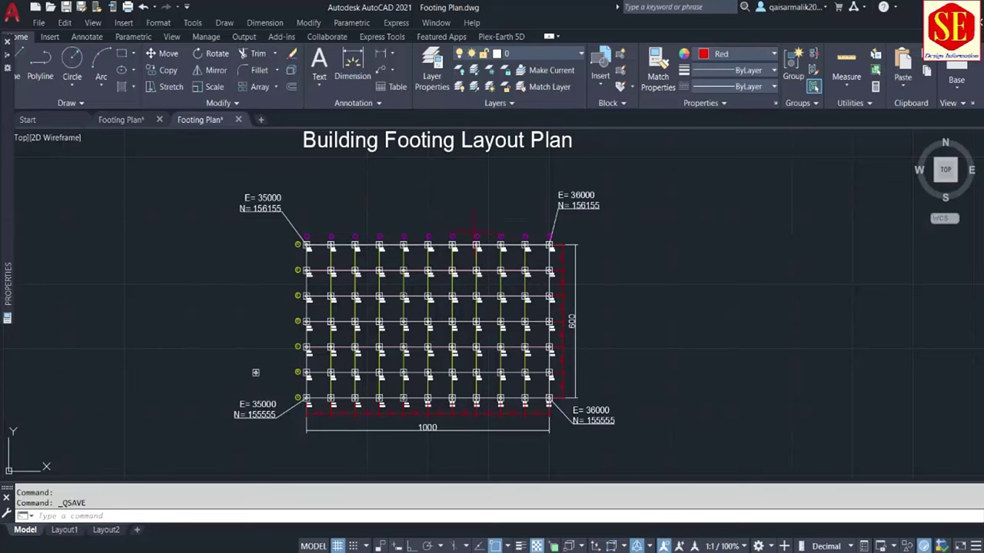
{"action": "scroll", "coordinate": [504, 303], "scroll_direction": "up", "scroll_amount": 2}
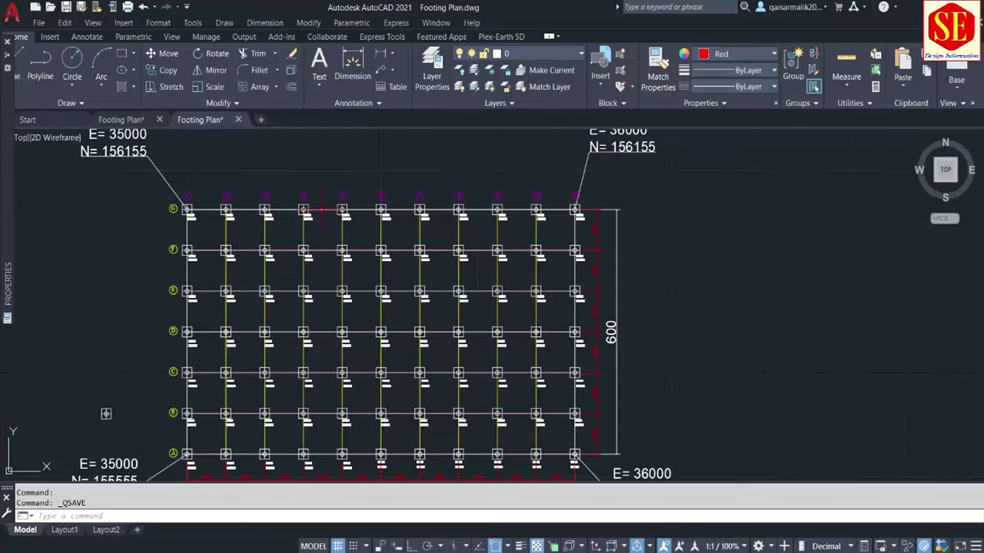
{"action": "scroll", "coordinate": [307, 292], "scroll_direction": "down", "scroll_amount": 2}
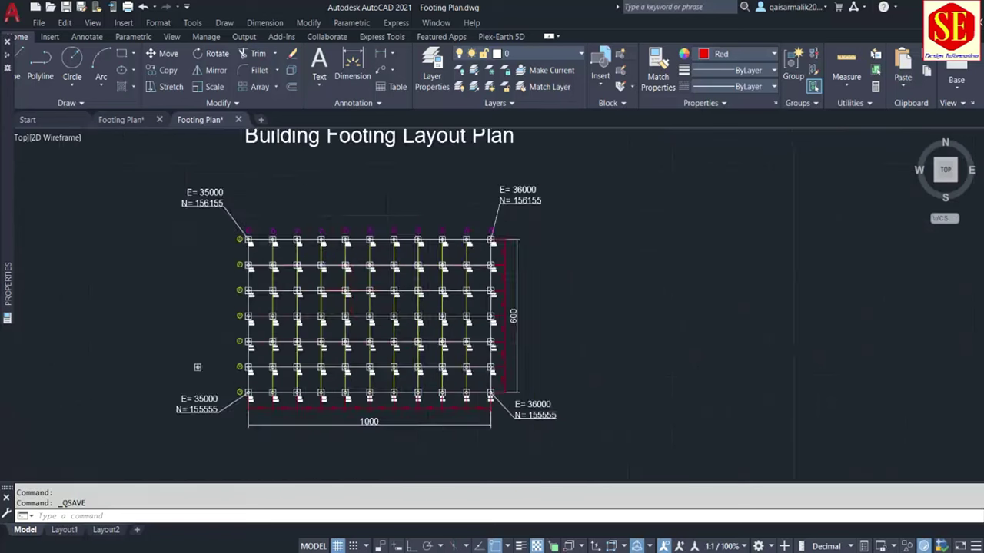
{"action": "scroll", "coordinate": [308, 292], "scroll_direction": "down", "scroll_amount": 1}
{"action": "scroll", "coordinate": [308, 292], "scroll_direction": "up", "scroll_amount": 1}
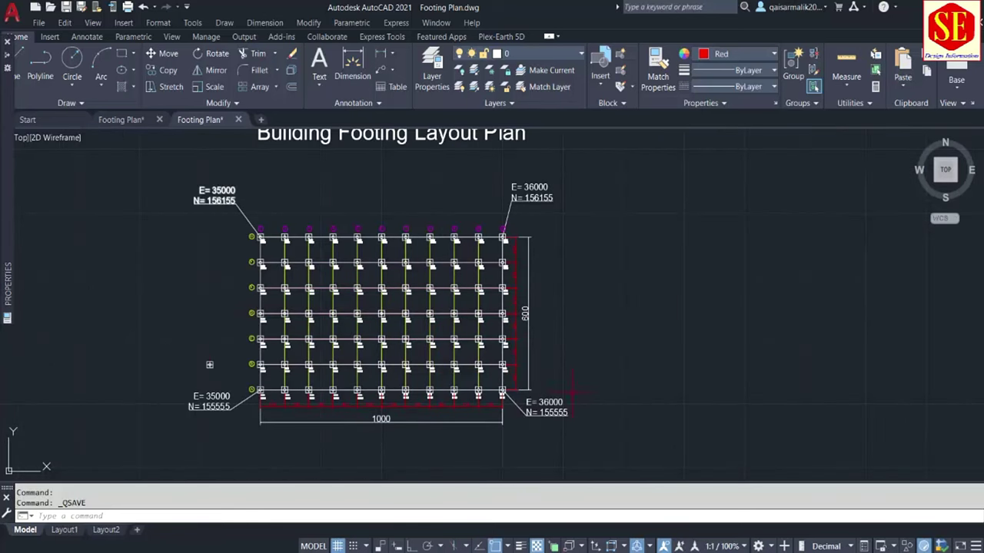
{"action": "scroll", "coordinate": [478, 399], "scroll_direction": "up", "scroll_amount": 2}
{"action": "middle_click_drag", "start_coordinate": [478, 319], "coordinate": [504, 350]}
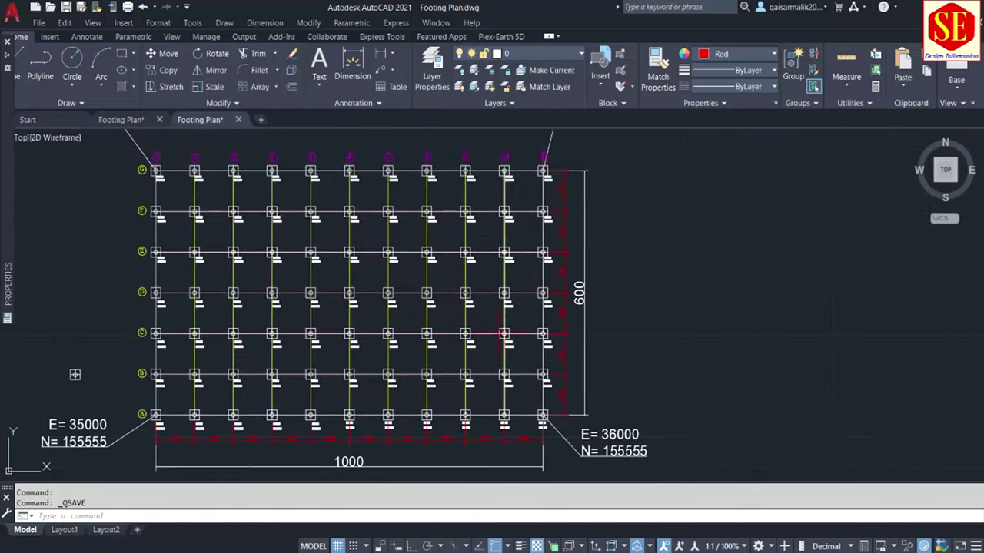
{"action": "scroll", "coordinate": [354, 250], "scroll_direction": "up", "scroll_amount": 2}
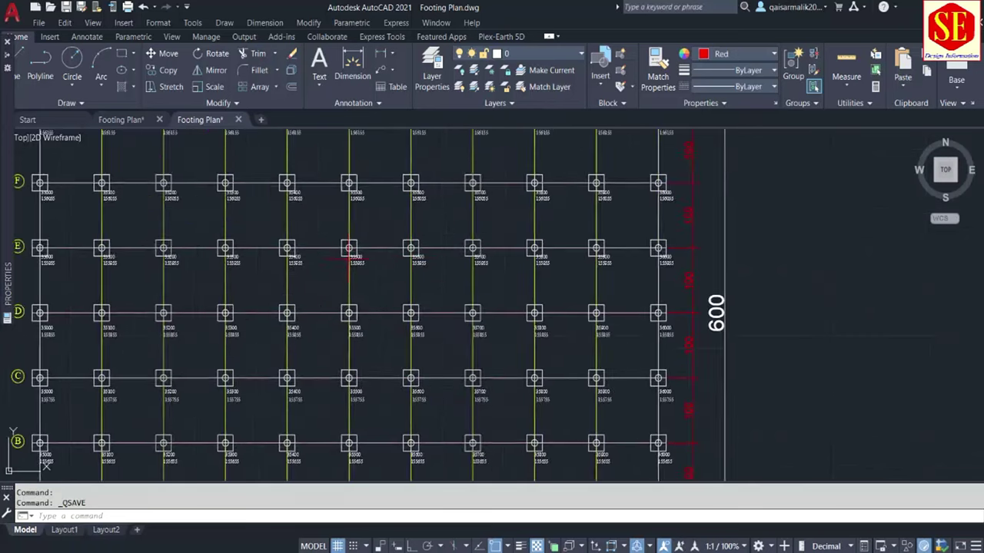
{"action": "middle_click_drag", "start_coordinate": [351, 248], "coordinate": [417, 242]}
{"action": "scroll", "coordinate": [419, 238], "scroll_direction": "down", "scroll_amount": 2}
{"action": "middle_click_drag", "start_coordinate": [270, 222], "coordinate": [306, 310]}
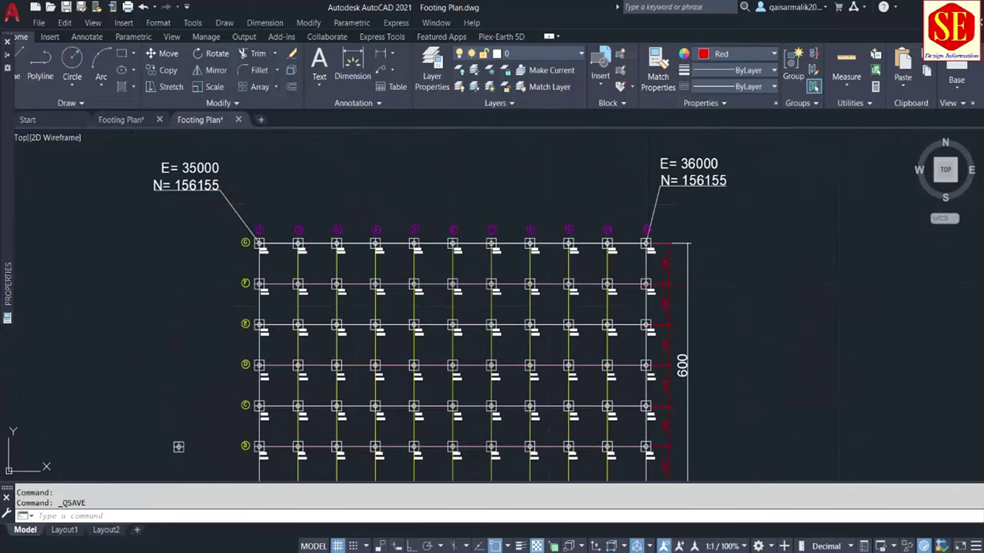
{"action": "middle_click_drag", "start_coordinate": [179, 447], "coordinate": [195, 338]}
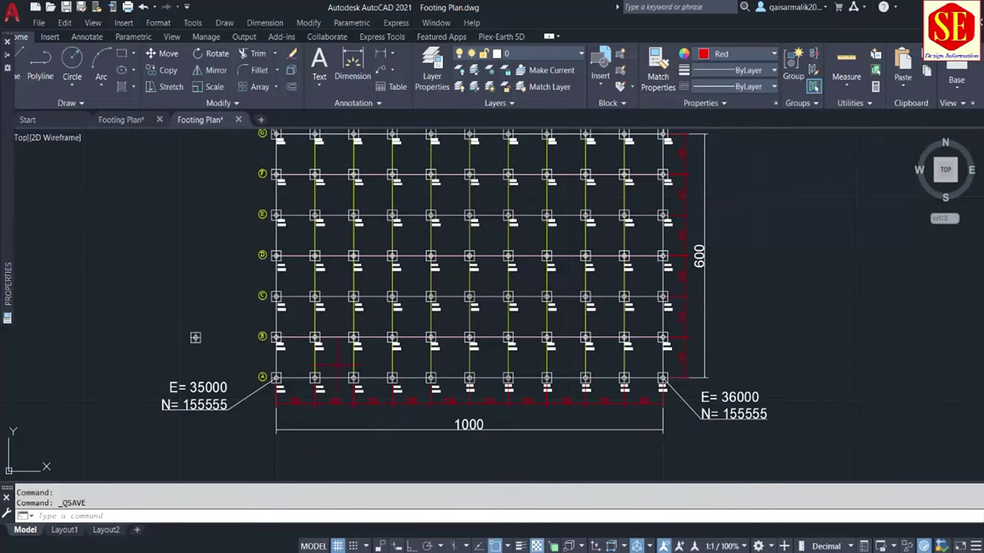
{"action": "scroll", "coordinate": [275, 367], "scroll_direction": "up", "scroll_amount": 4}
{"action": "middle_click_drag", "start_coordinate": [275, 367], "coordinate": [289, 290]}
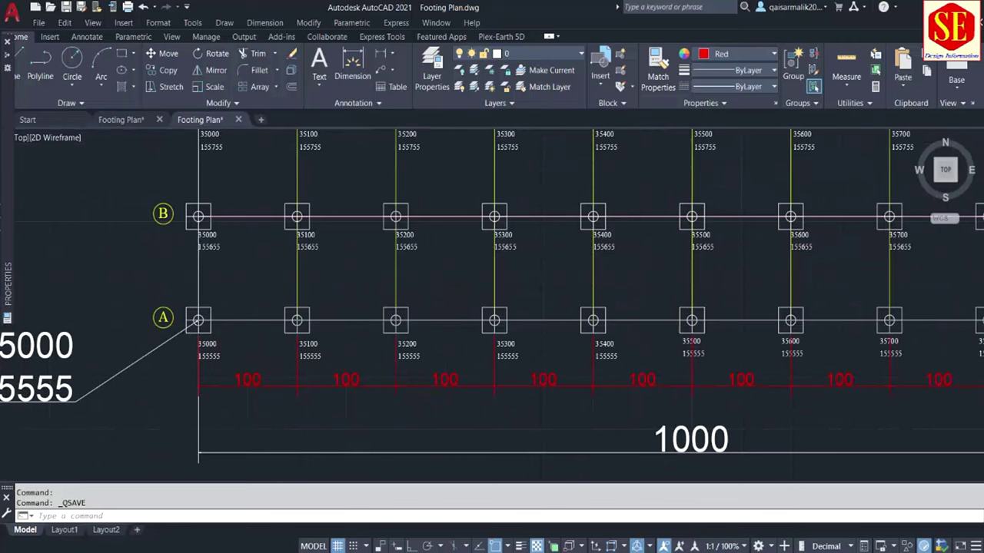
{"action": "scroll", "coordinate": [358, 355], "scroll_direction": "down", "scroll_amount": 2}
{"action": "middle_click_drag", "start_coordinate": [378, 306], "coordinate": [169, 388]}
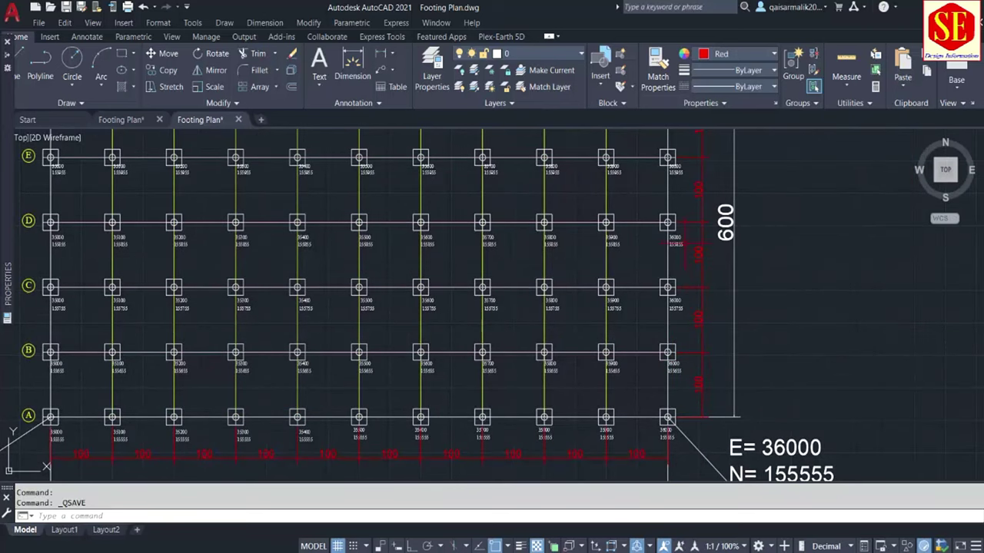
{"action": "middle_click_drag", "start_coordinate": [677, 244], "coordinate": [664, 373]}
{"action": "scroll", "coordinate": [690, 165], "scroll_direction": "up", "scroll_amount": 2}
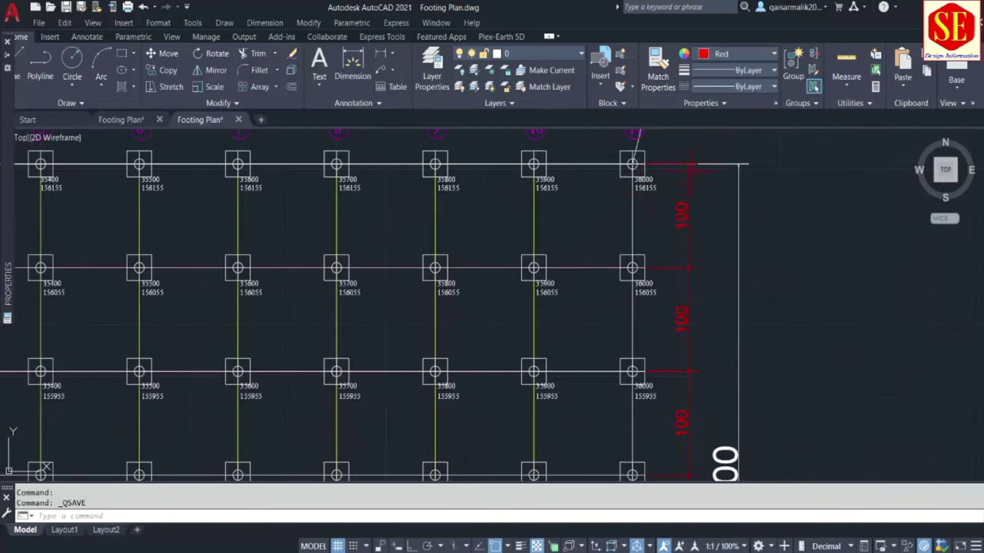
{"action": "scroll", "coordinate": [643, 241], "scroll_direction": "down", "scroll_amount": 2}
{"action": "scroll", "coordinate": [646, 306], "scroll_direction": "up", "scroll_amount": 4}
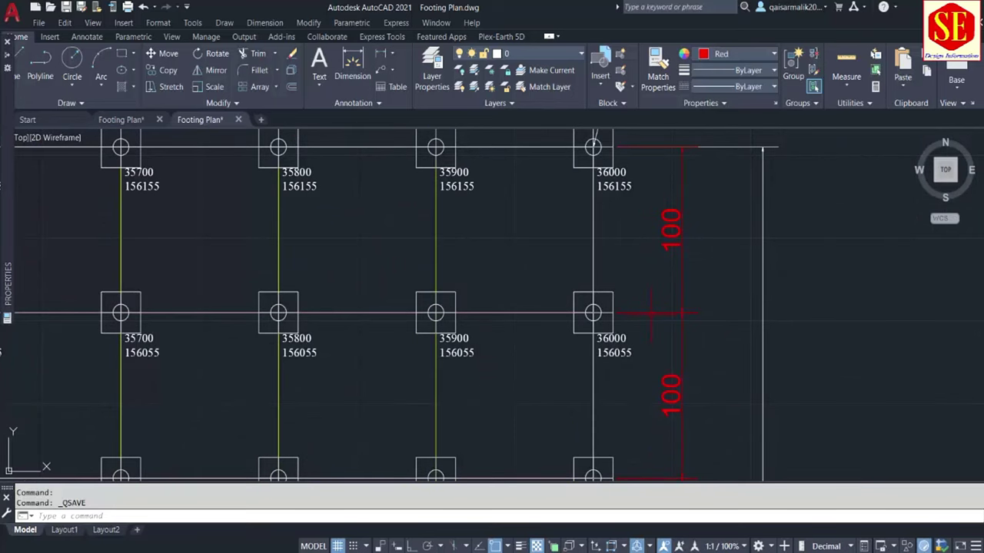
{"action": "scroll", "coordinate": [652, 313], "scroll_direction": "down", "scroll_amount": 2}
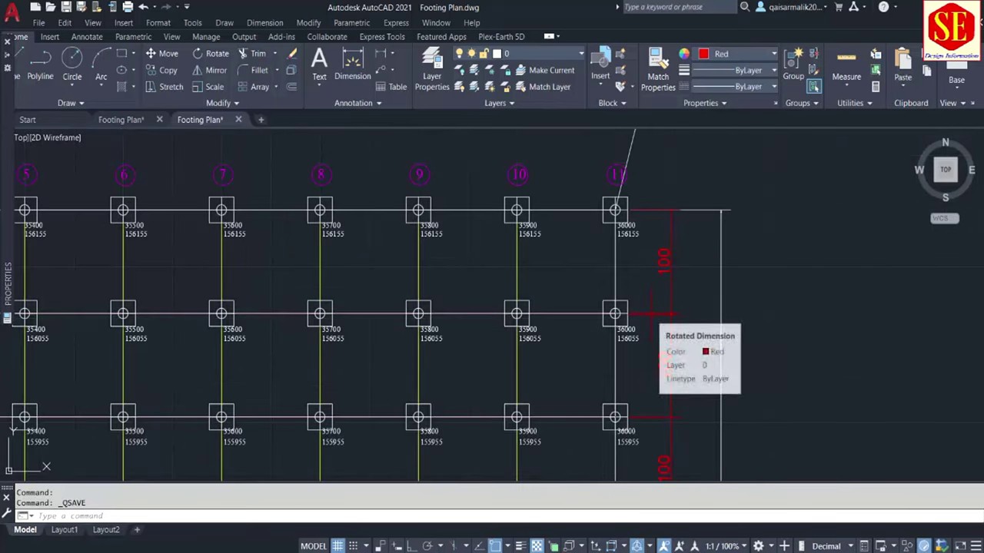
{"action": "mouse_move", "coordinate": [510, 285]}
{"action": "middle_mouse_down"}
{"action": "mouse_move", "coordinate": [589, 266]}
{"action": "mouse_move", "coordinate": [595, 247]}
{"action": "middle_mouse_up"}
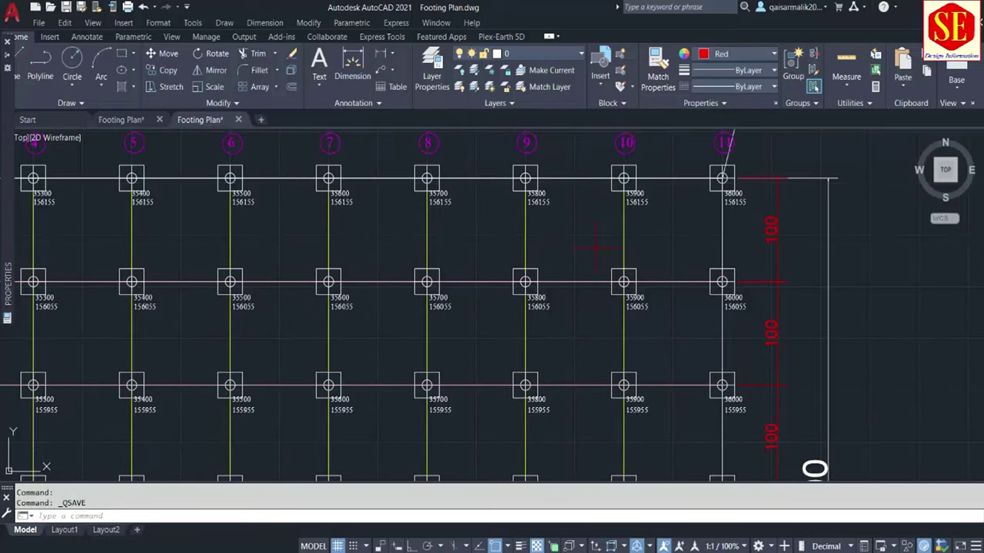
{"action": "scroll", "coordinate": [596, 248], "scroll_direction": "down", "scroll_amount": 2}
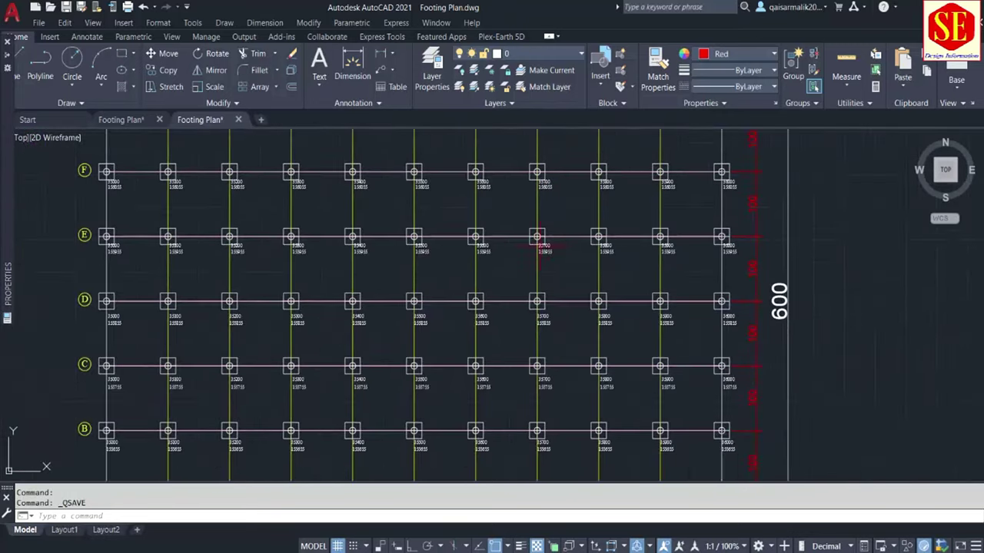
{"action": "scroll", "coordinate": [501, 324], "scroll_direction": "down", "scroll_amount": 2}
{"action": "scroll", "coordinate": [382, 206], "scroll_direction": "up", "scroll_amount": 2}
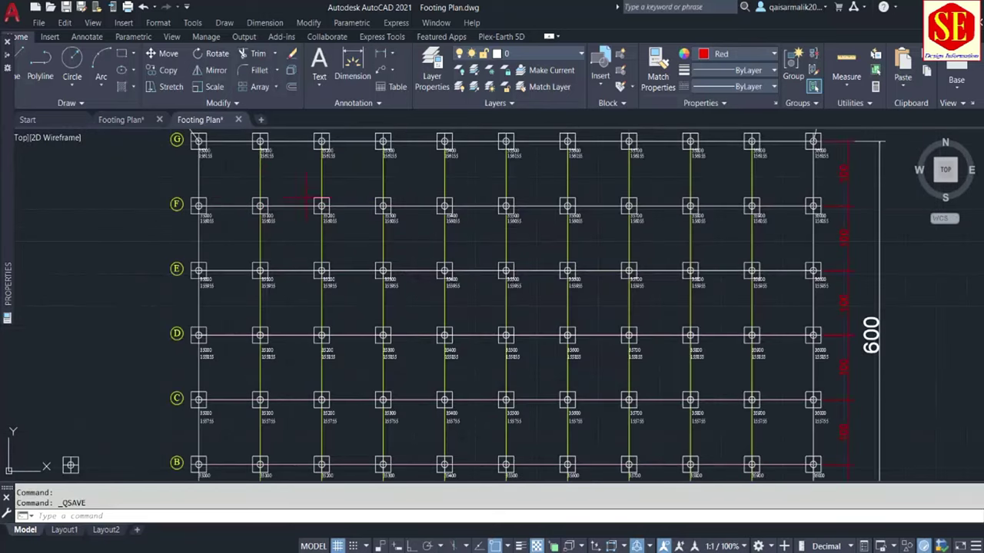
{"action": "scroll", "coordinate": [385, 235], "scroll_direction": "down", "scroll_amount": 2}
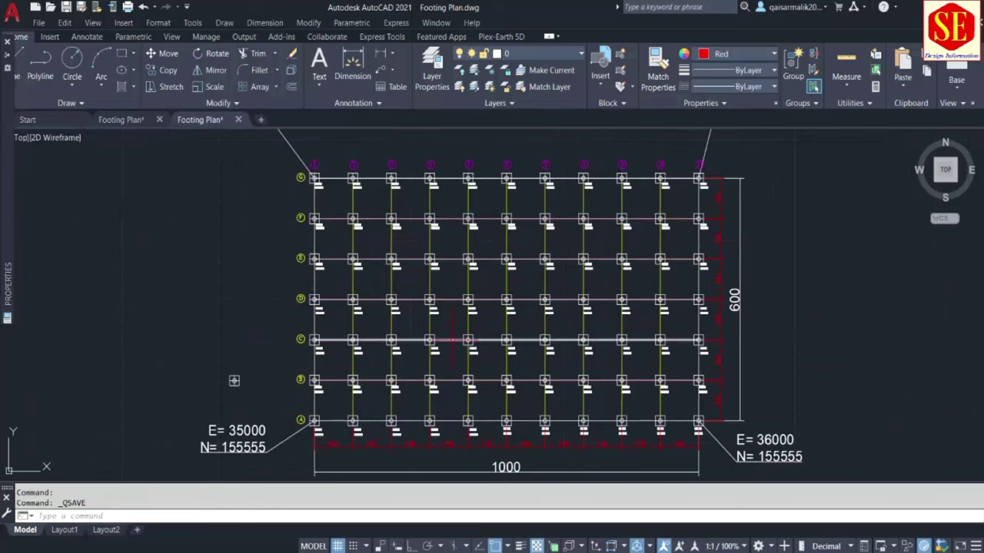
{"action": "scroll", "coordinate": [453, 337], "scroll_direction": "up", "scroll_amount": 2}
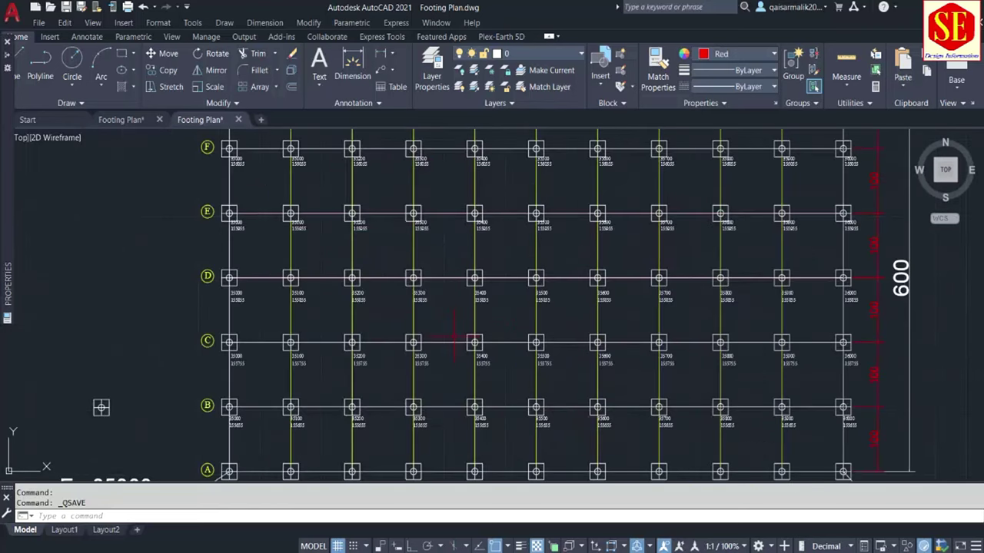
{"action": "scroll", "coordinate": [453, 337], "scroll_direction": "down", "scroll_amount": 2}
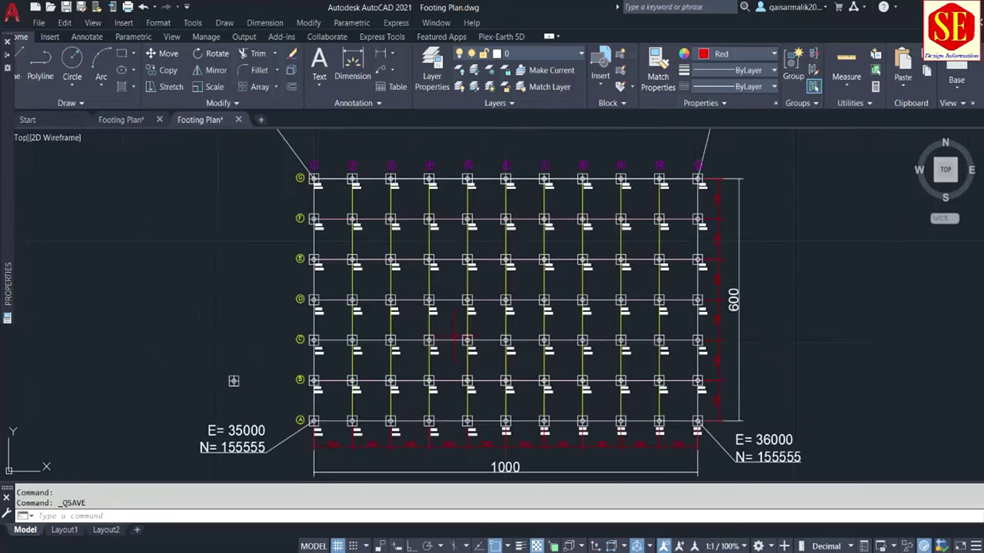
{"action": "scroll", "coordinate": [453, 337], "scroll_direction": "down", "scroll_amount": 2}
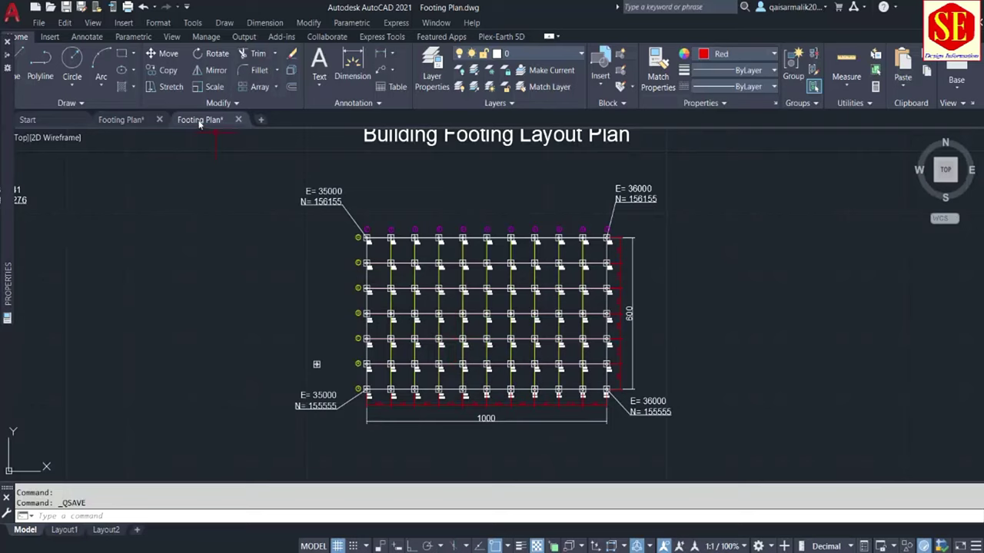
In the footing grid drawing, pan to show row A, the 1000 and 600 dimensions, and row E
{"action": "left_click", "coordinate": [135, 121]}
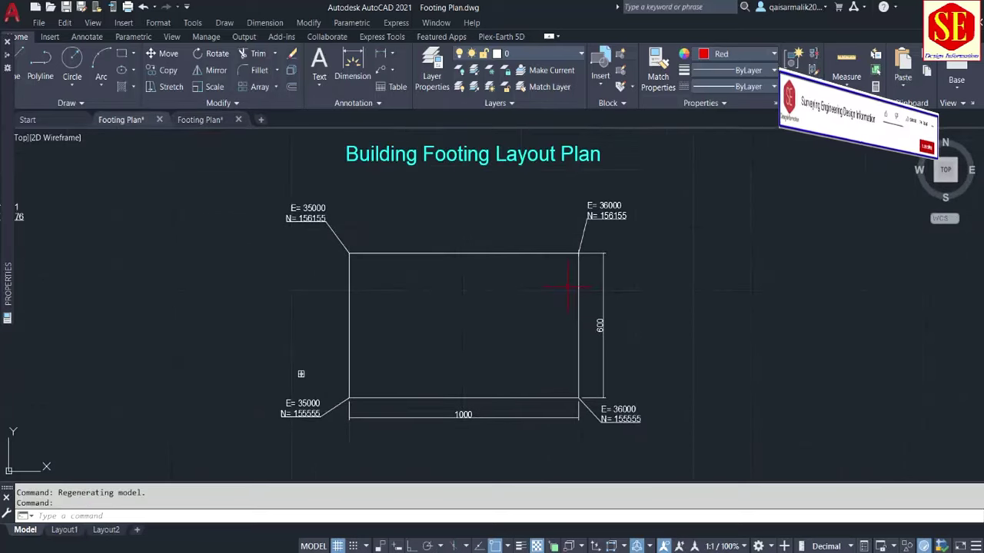
{"action": "scroll", "coordinate": [636, 213], "scroll_direction": "up", "scroll_amount": 2}
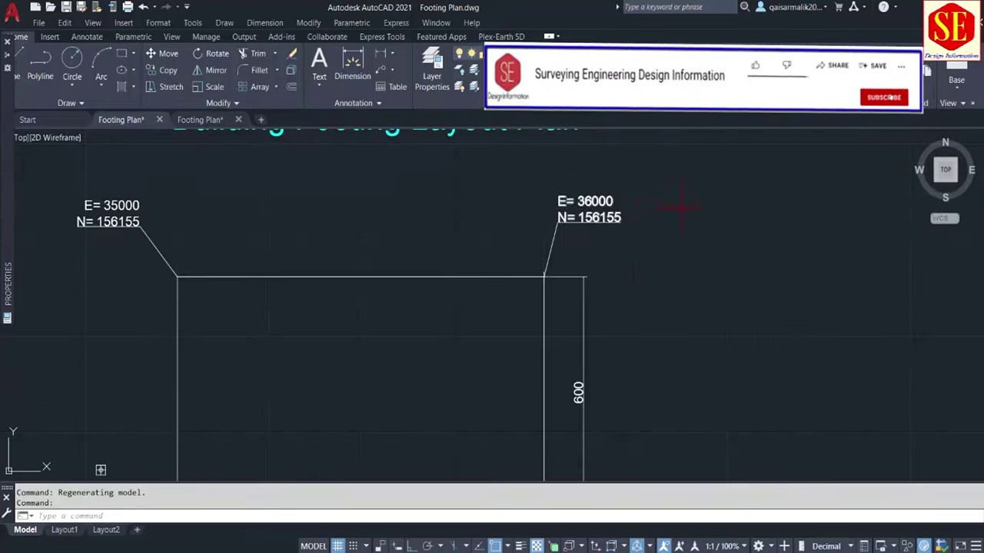
{"action": "scroll", "coordinate": [386, 252], "scroll_direction": "down", "scroll_amount": 2}
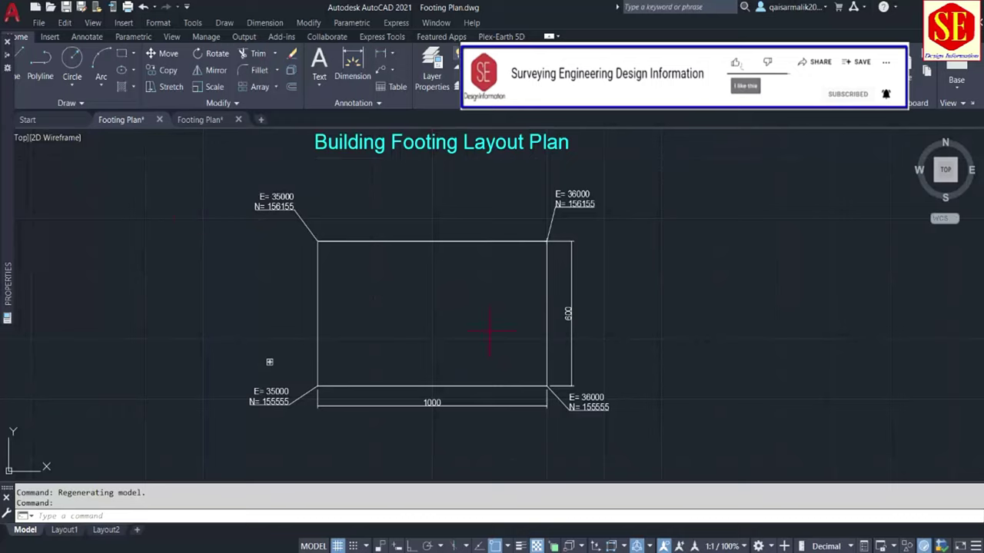
{"action": "left_click", "coordinate": [206, 126]}
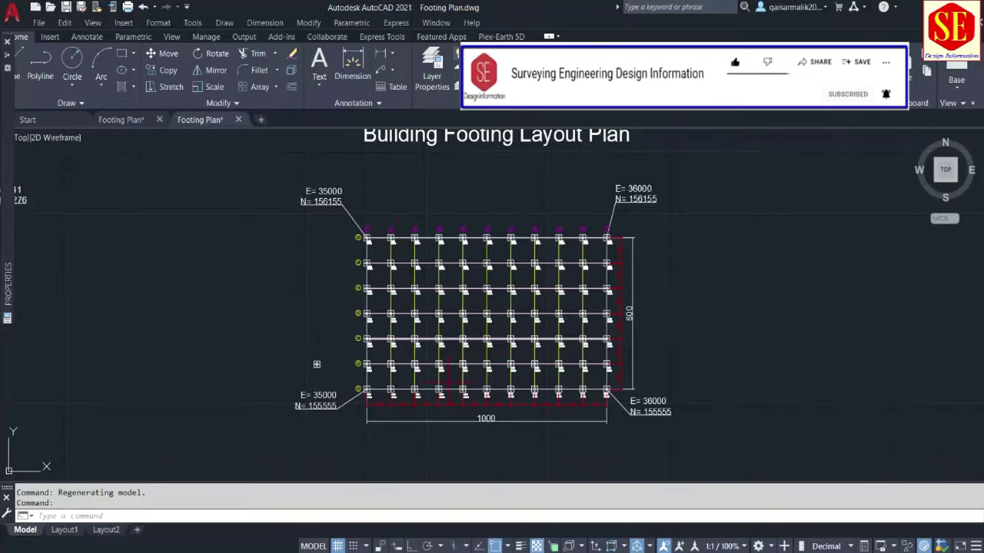
{"action": "scroll", "coordinate": [152, 333], "scroll_direction": "up", "scroll_amount": 3}
{"action": "middle_click_drag", "start_coordinate": [404, 388], "coordinate": [408, 316]}
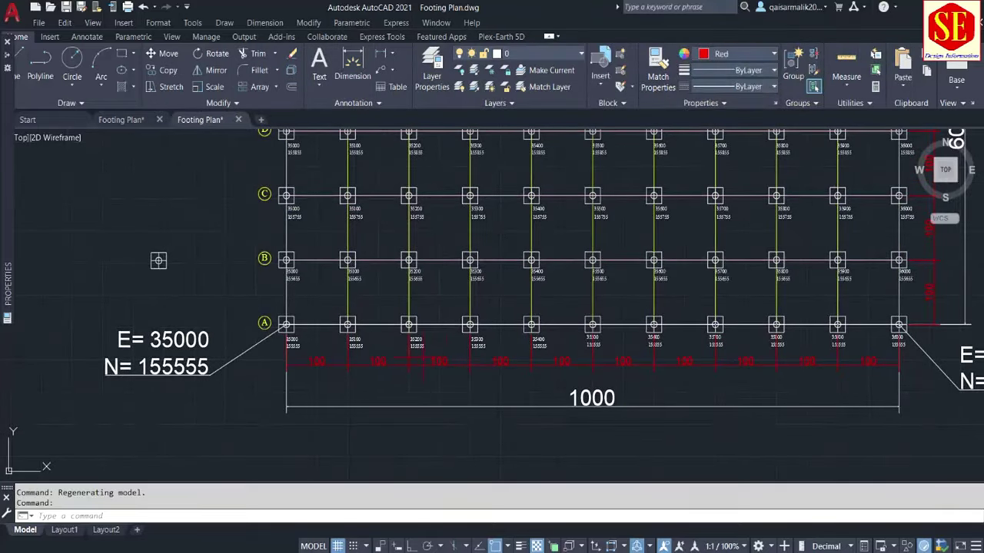
{"action": "middle_click_drag", "start_coordinate": [765, 372], "coordinate": [577, 422]}
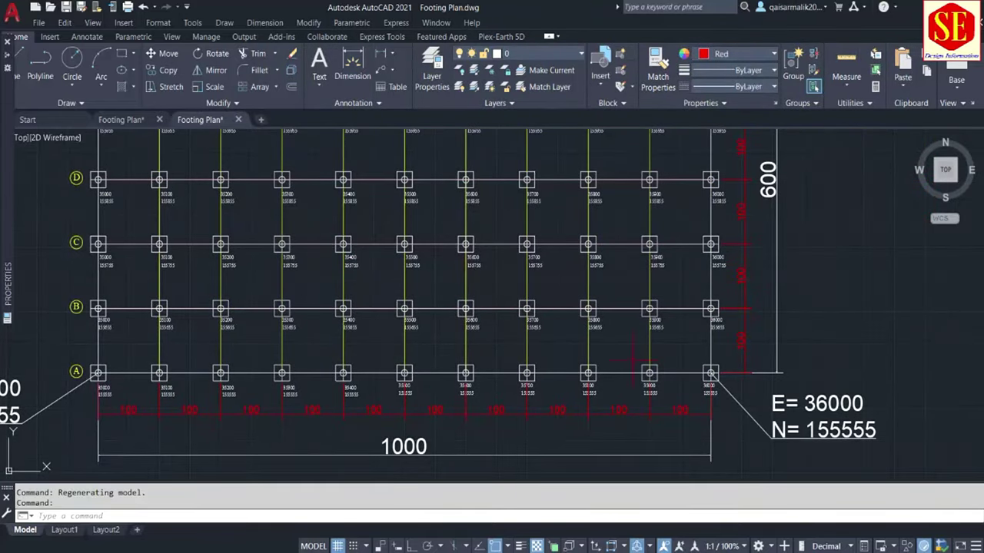
{"action": "middle_click_drag", "start_coordinate": [348, 309], "coordinate": [570, 336]}
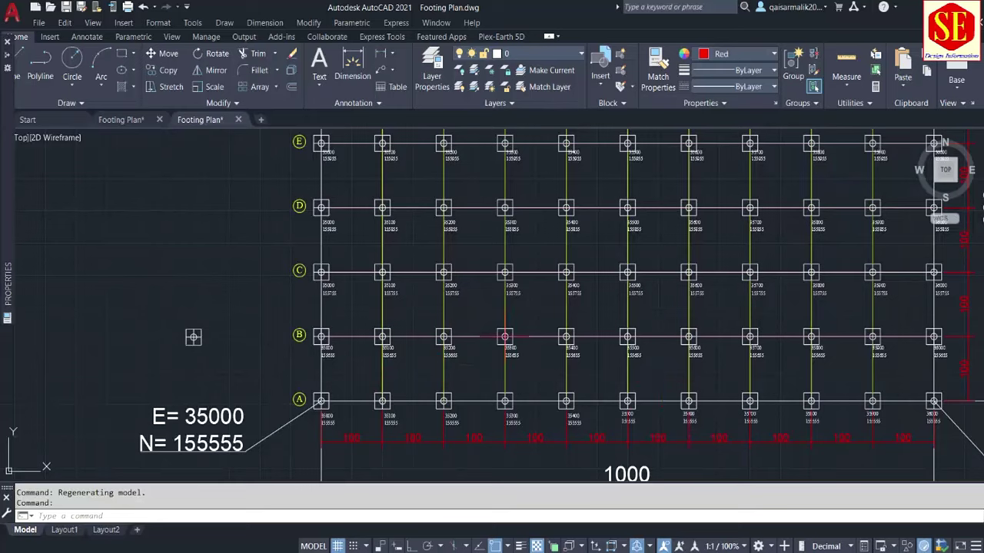
In the rectangle drawing, zoom and pan to show the E=36000 label and top coordinate labels
{"action": "left_click", "coordinate": [135, 123]}
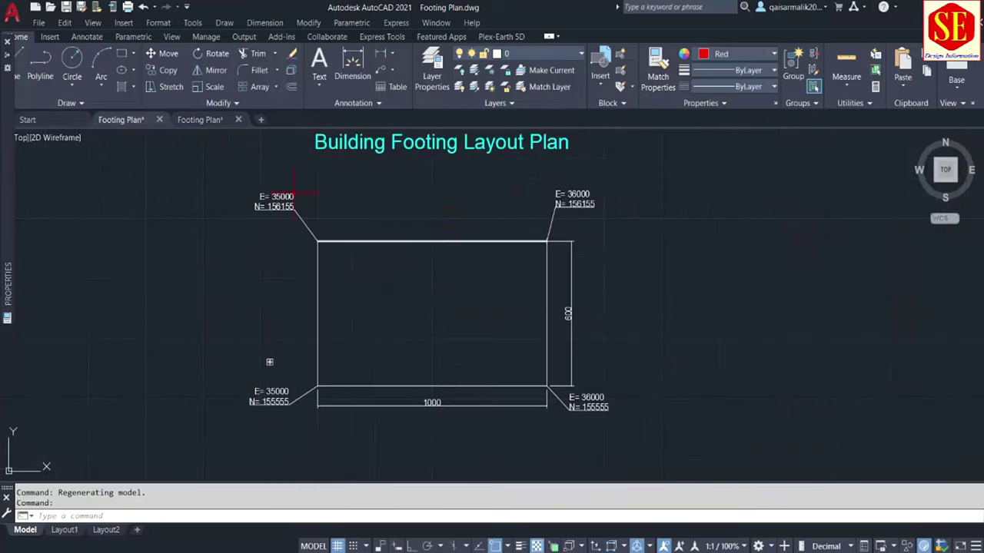
{"action": "scroll", "coordinate": [302, 417], "scroll_direction": "up", "scroll_amount": 2}
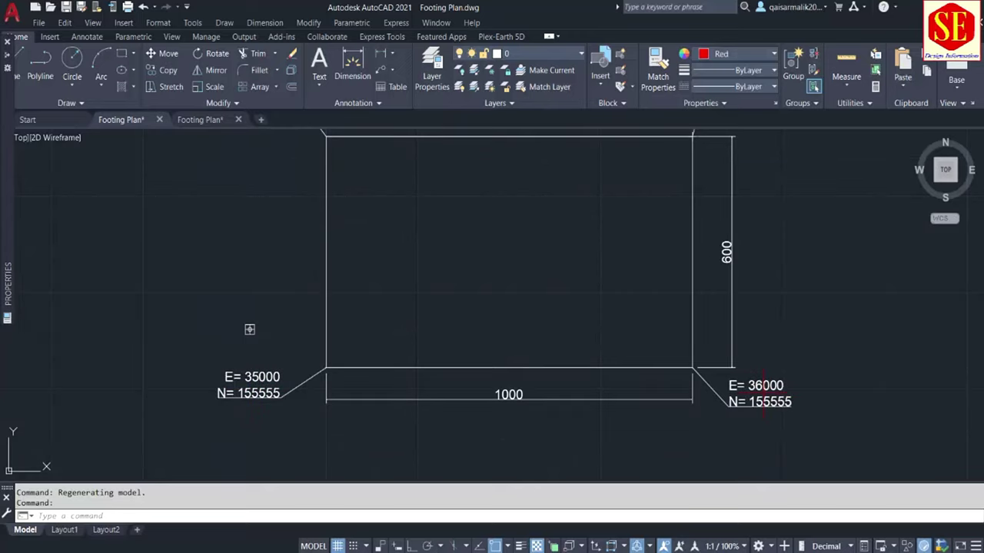
{"action": "scroll", "coordinate": [764, 393], "scroll_direction": "down", "scroll_amount": 2}
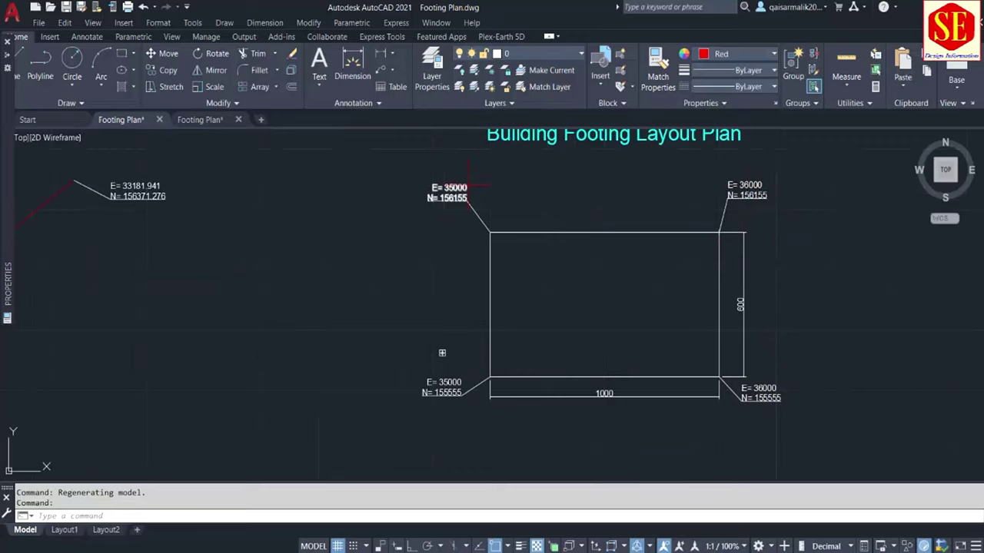
{"action": "scroll", "coordinate": [783, 406], "scroll_direction": "up", "scroll_amount": 2}
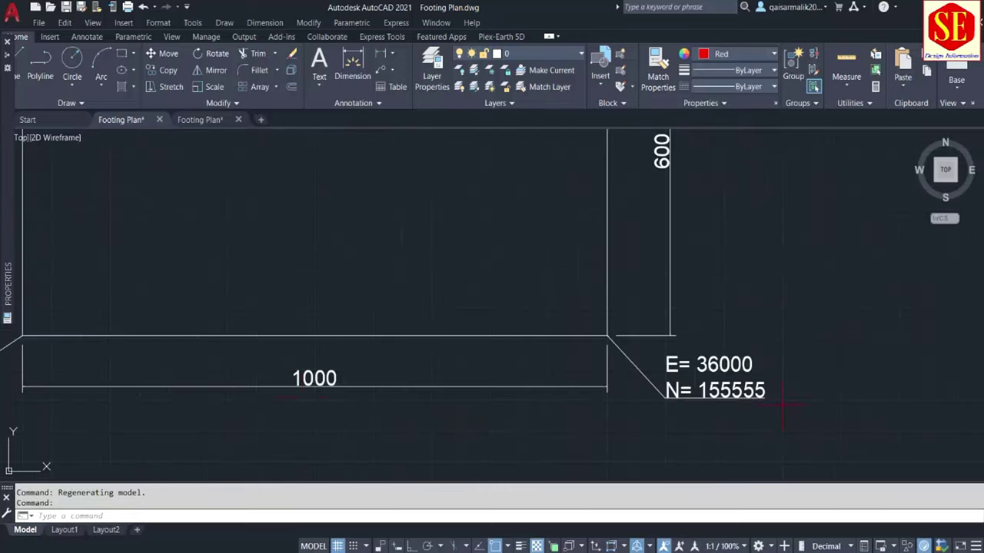
{"action": "scroll", "coordinate": [429, 399], "scroll_direction": "down", "scroll_amount": 2}
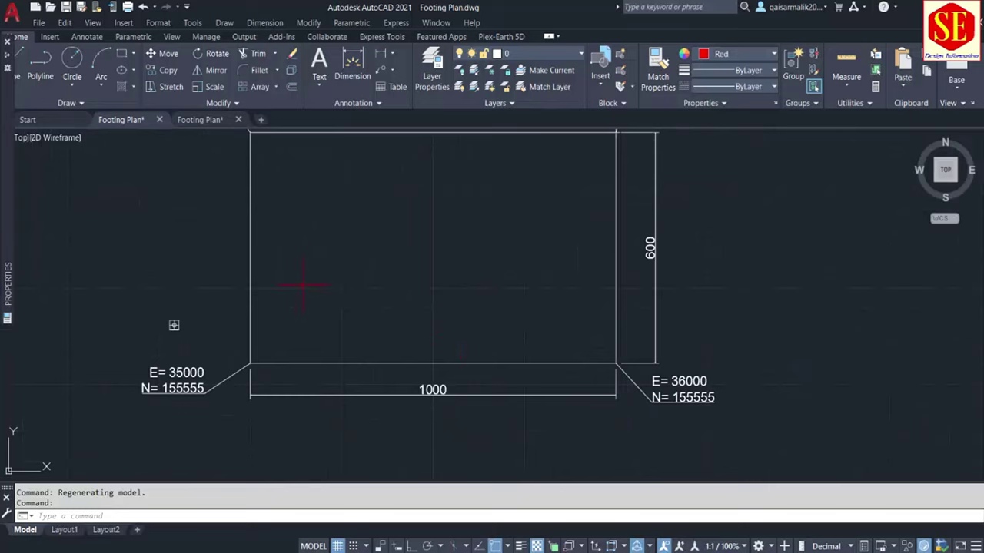
{"action": "scroll", "coordinate": [147, 397], "scroll_direction": "up", "scroll_amount": 2}
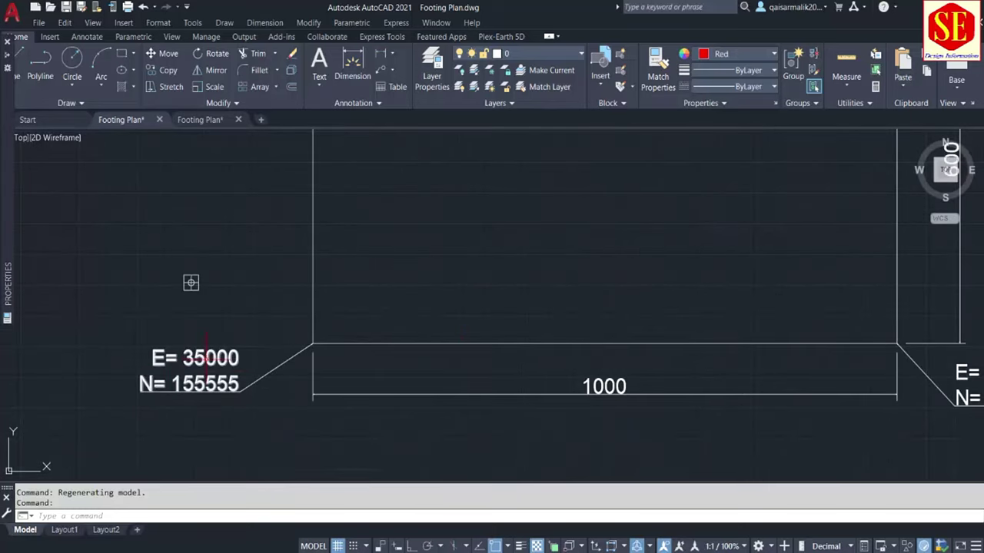
{"action": "middle_click_drag", "start_coordinate": [630, 387], "coordinate": [392, 369]}
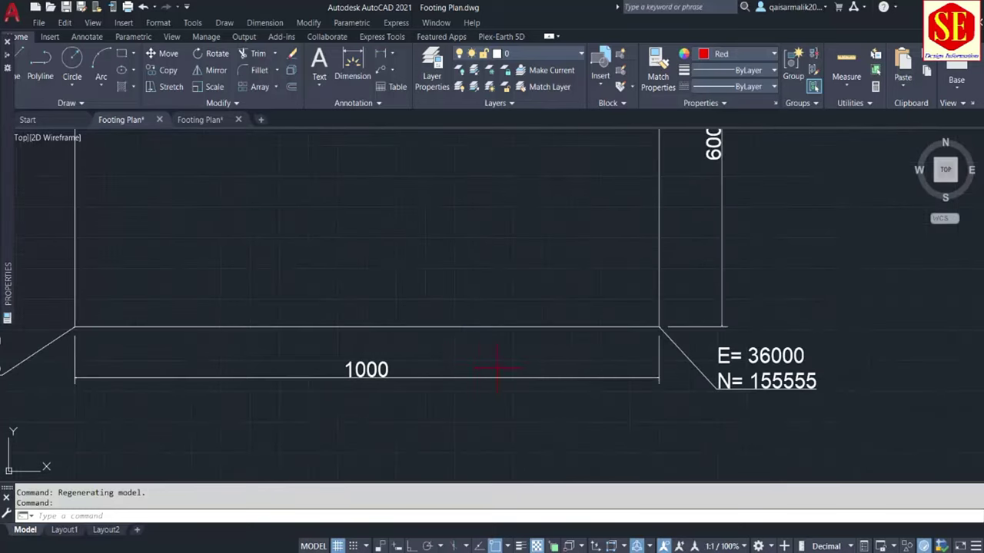
{"action": "scroll", "coordinate": [750, 379], "scroll_direction": "down", "scroll_amount": 2}
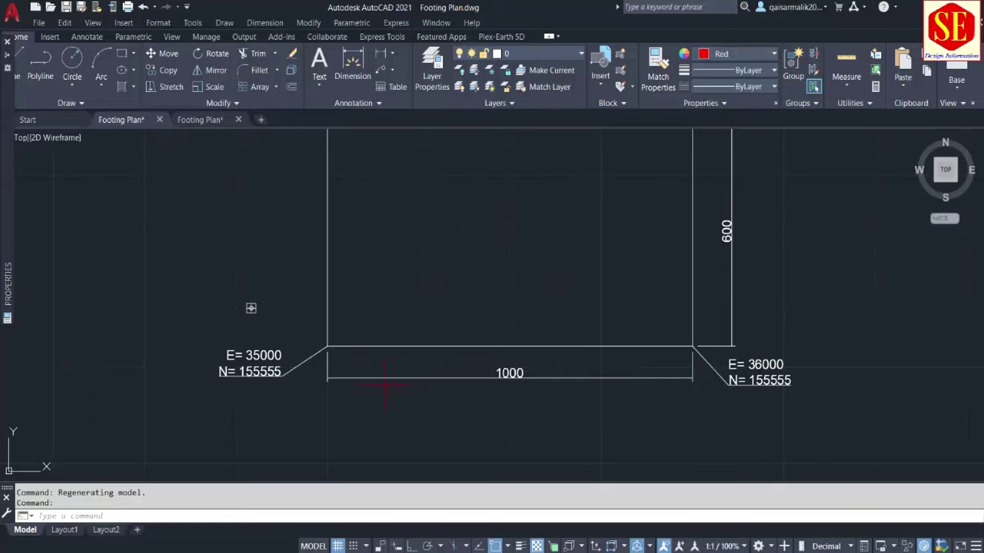
{"action": "middle_click_drag", "start_coordinate": [624, 321], "coordinate": [623, 441]}
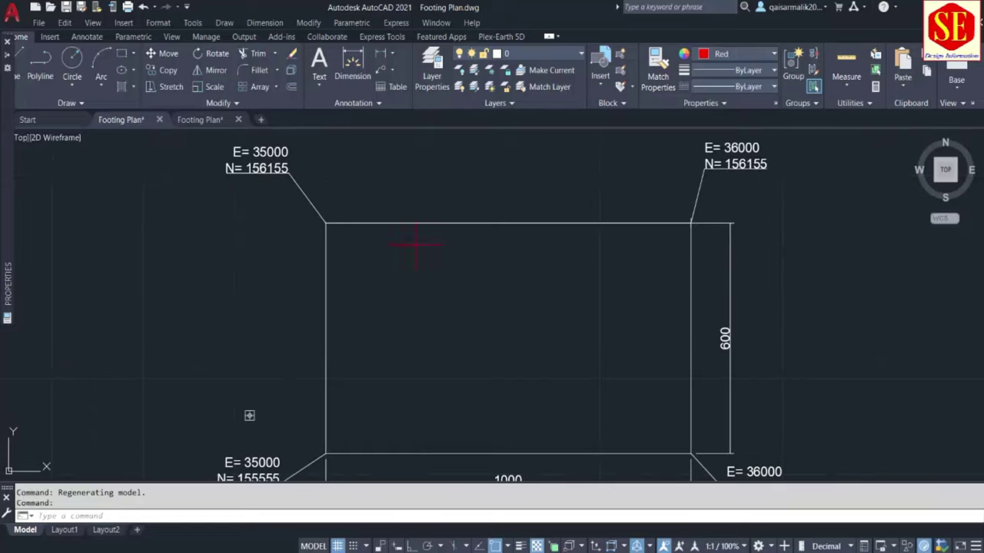
{"action": "scroll", "coordinate": [584, 326], "scroll_direction": "down", "scroll_amount": 3}
{"action": "scroll", "coordinate": [624, 331], "scroll_direction": "down", "scroll_amount": 1}
{"action": "scroll", "coordinate": [625, 332], "scroll_direction": "up", "scroll_amount": 4}
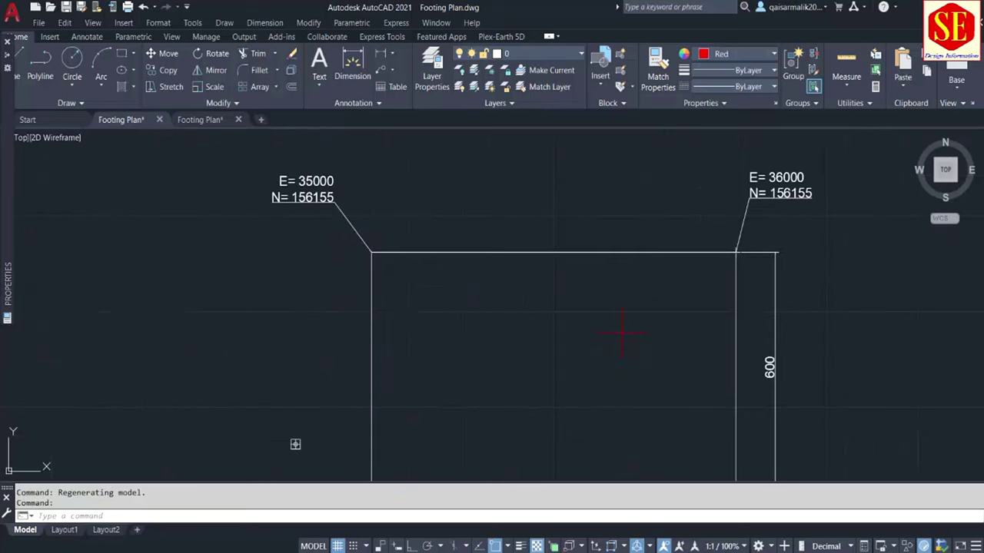
{"action": "scroll", "coordinate": [622, 333], "scroll_direction": "down", "scroll_amount": 2}
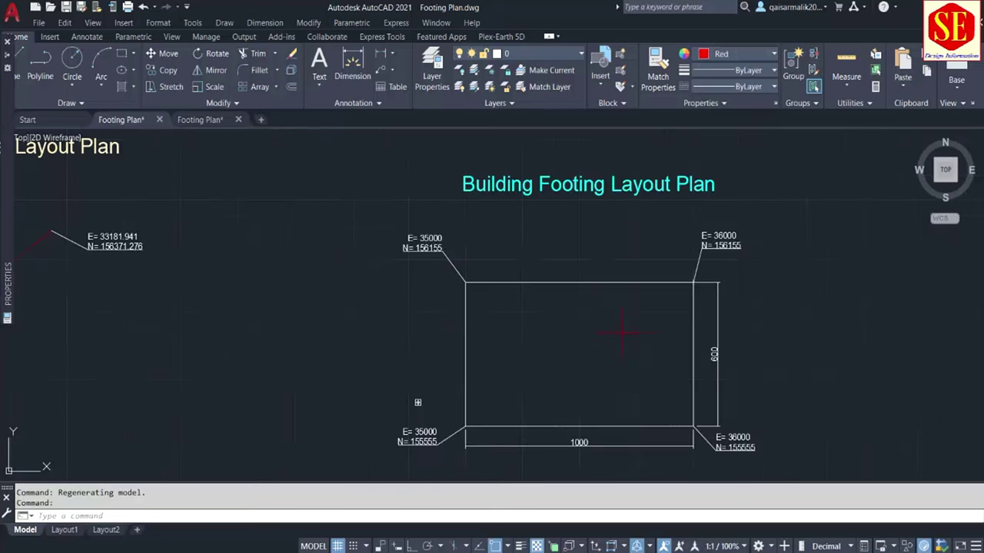
Window-select the old footing drawing and move it off to the right
{"action": "left_click", "coordinate": [796, 212]}
{"action": "left_click", "coordinate": [395, 454]}
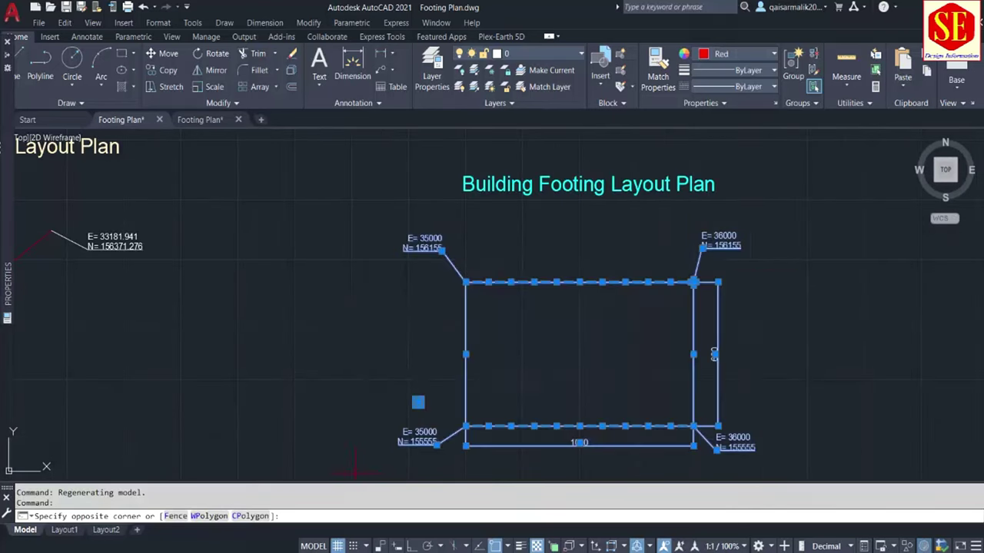
{"action": "type", "text": "m"}
{"action": "key", "text": "Return"}
{"action": "left_click", "coordinate": [282, 422]}
{"action": "scroll", "coordinate": [282, 421], "scroll_direction": "down", "scroll_amount": 3}
{"action": "scroll", "coordinate": [538, 385], "scroll_direction": "down", "scroll_amount": 2}
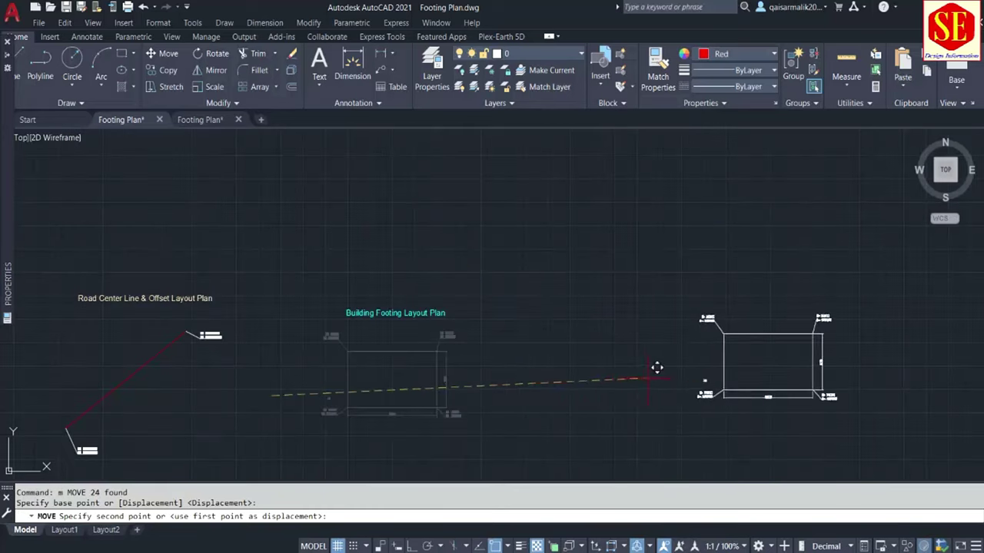
{"action": "left_click", "coordinate": [659, 373]}
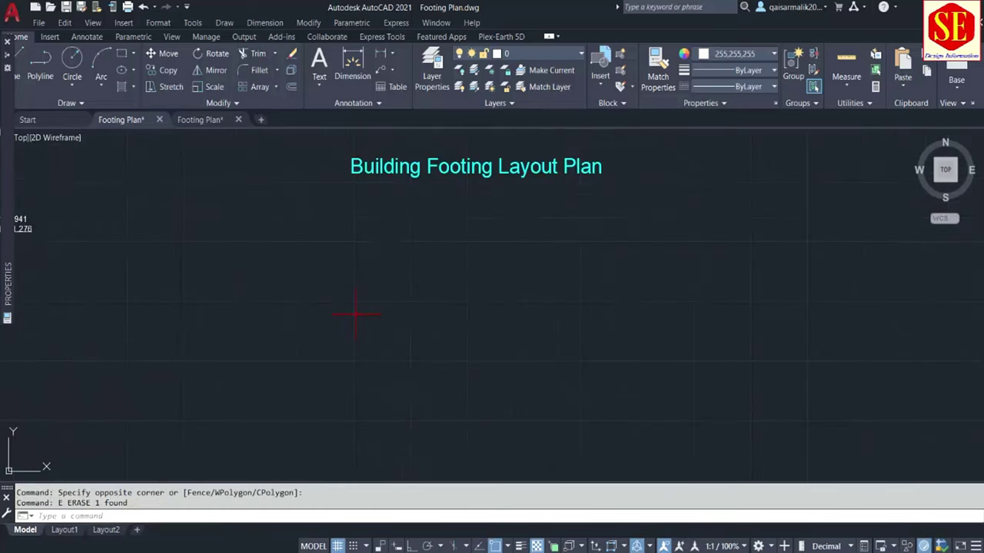
Draw a polyline from 35000,156155 to 36000,156155 with PL
{"action": "type", "text": "PL"}
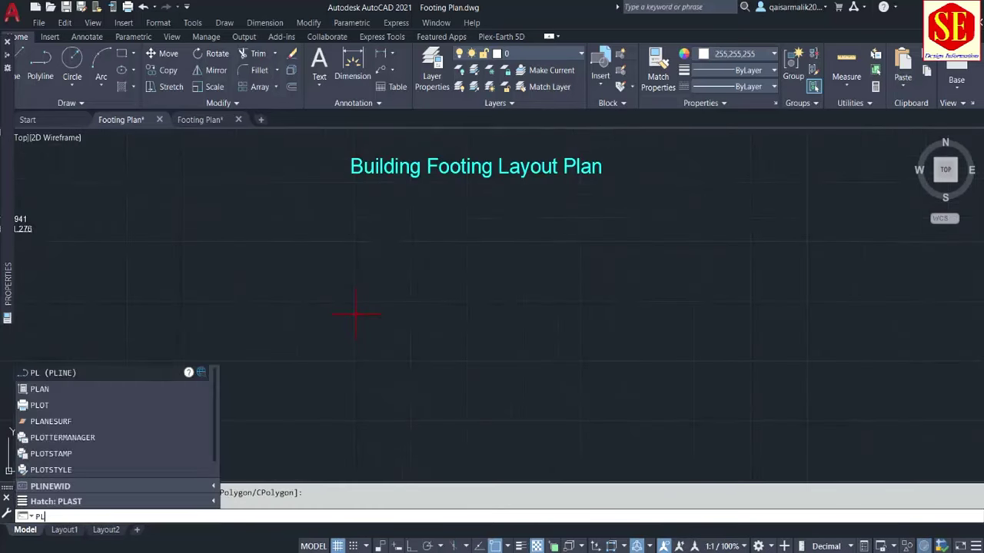
{"action": "key", "text": "Return"}
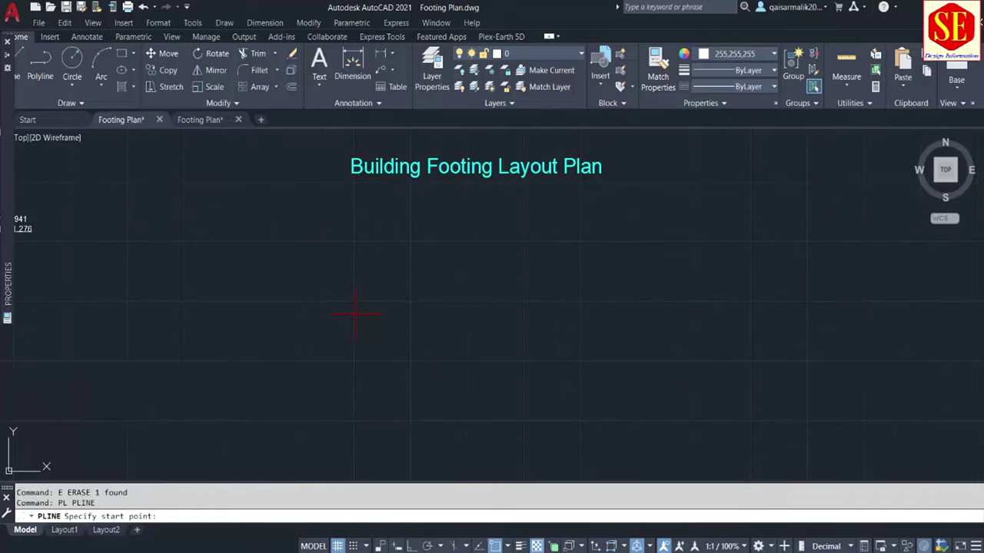
{"action": "type", "text": "35"}
{"action": "type", "text": "000"}
{"action": "type", "text": ","}
{"action": "type", "text": "150"}
{"action": "type", "text": "155"}
{"action": "key", "text": "Return"}
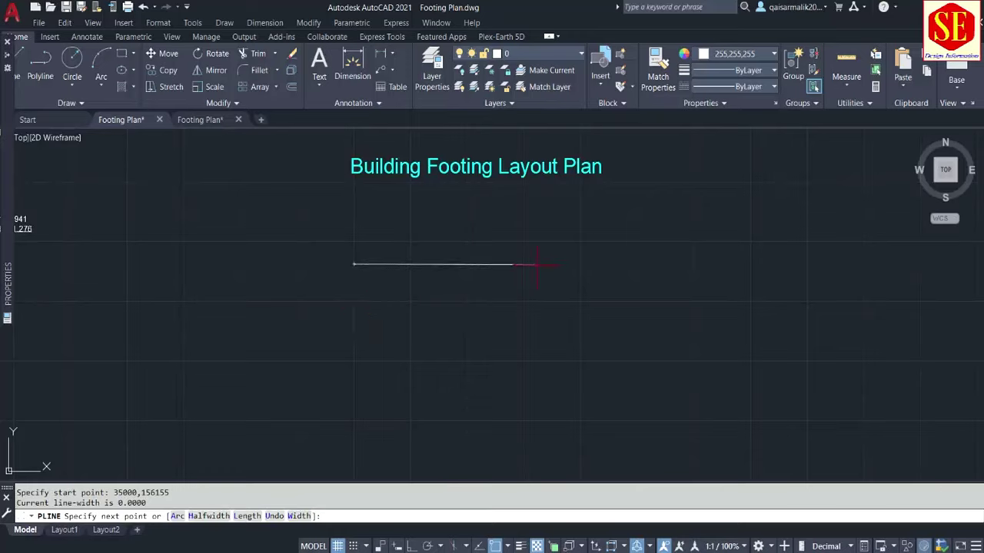
{"action": "type", "text": "36"}
{"action": "type", "text": "000"}
{"action": "type", "text": ",15"}
{"action": "type", "text": "615"}
{"action": "type", "text": "5"}
{"action": "key", "text": "Return"}
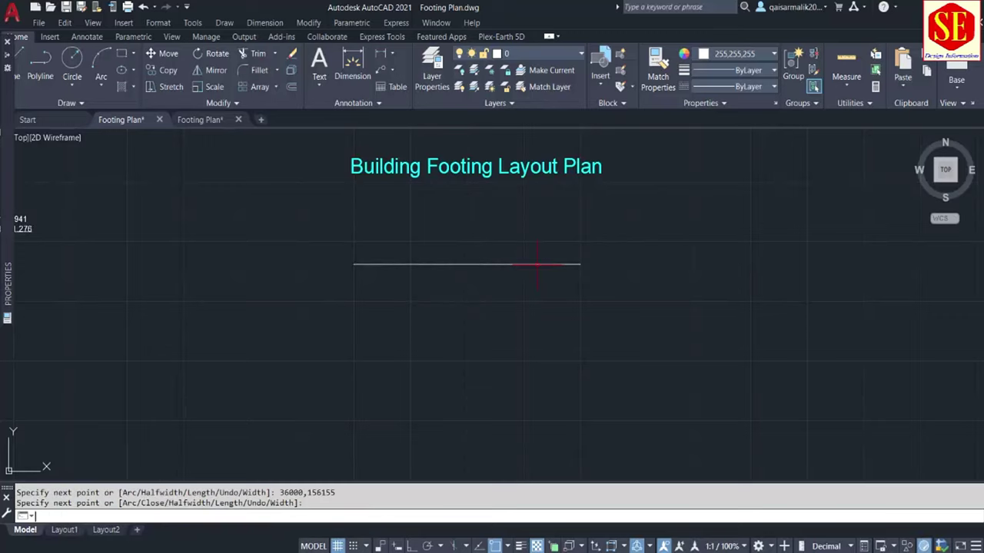
After checking the reference grid drawing, add a 1000 linear dimension above the new line
{"action": "left_click", "coordinate": [201, 120]}
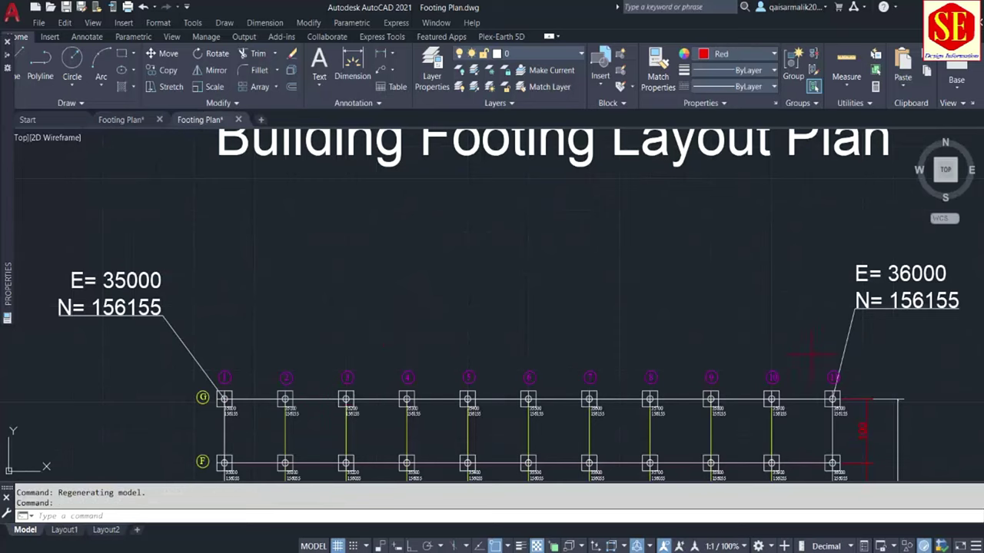
{"action": "scroll", "coordinate": [811, 353], "scroll_direction": "down", "scroll_amount": 5}
{"action": "scroll", "coordinate": [477, 407], "scroll_direction": "up", "scroll_amount": 4}
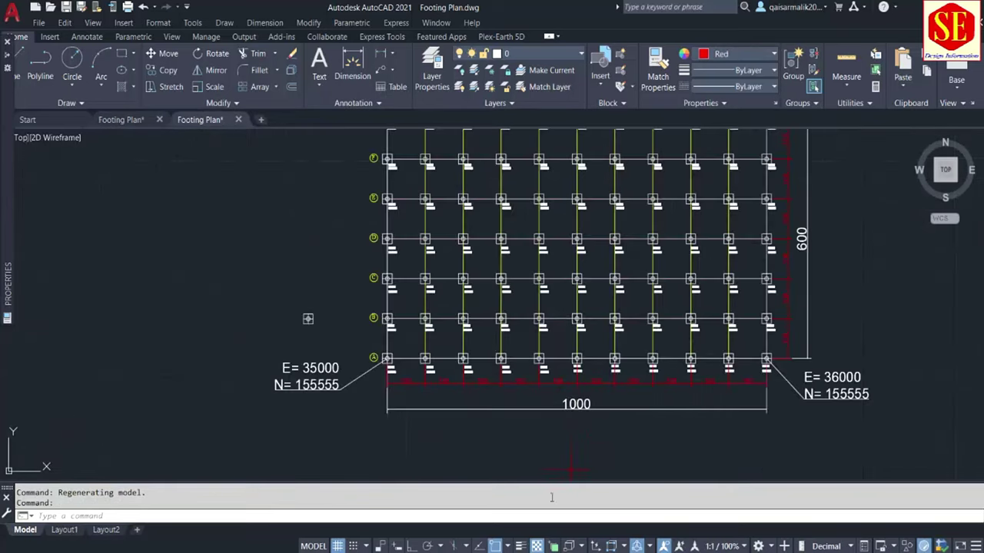
{"action": "left_click", "coordinate": [121, 120]}
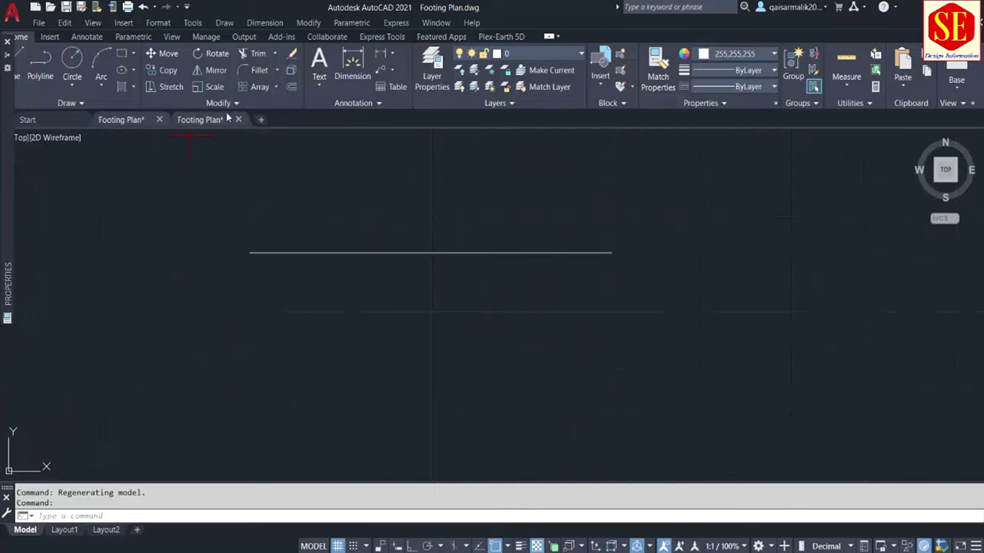
{"action": "left_click", "coordinate": [353, 65]}
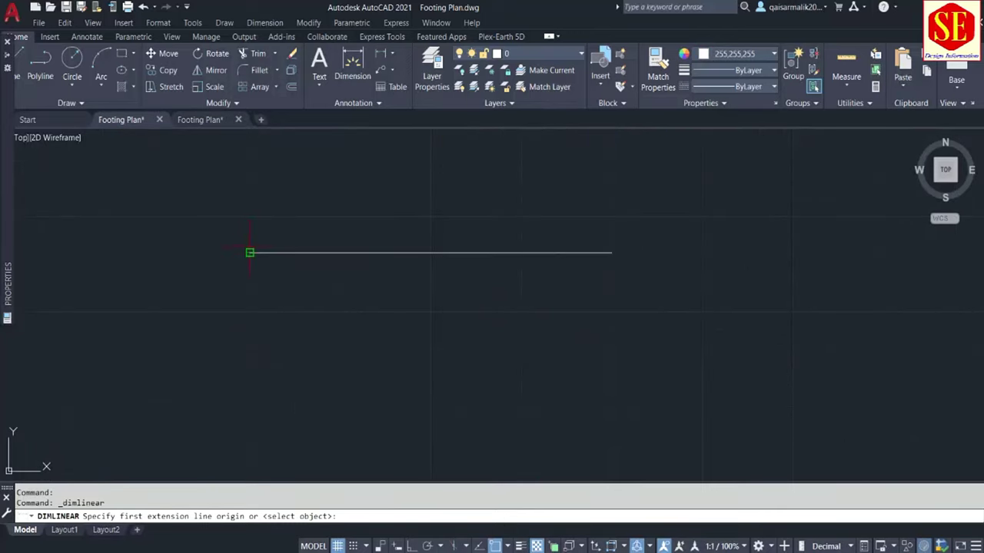
{"action": "left_click", "coordinate": [250, 252]}
{"action": "left_click", "coordinate": [612, 252]}
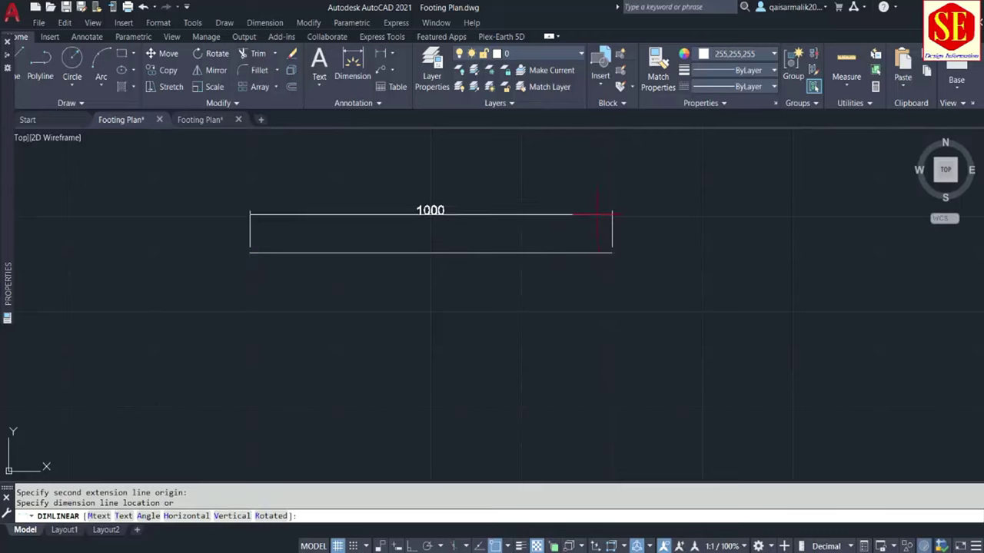
{"action": "left_click", "coordinate": [608, 215]}
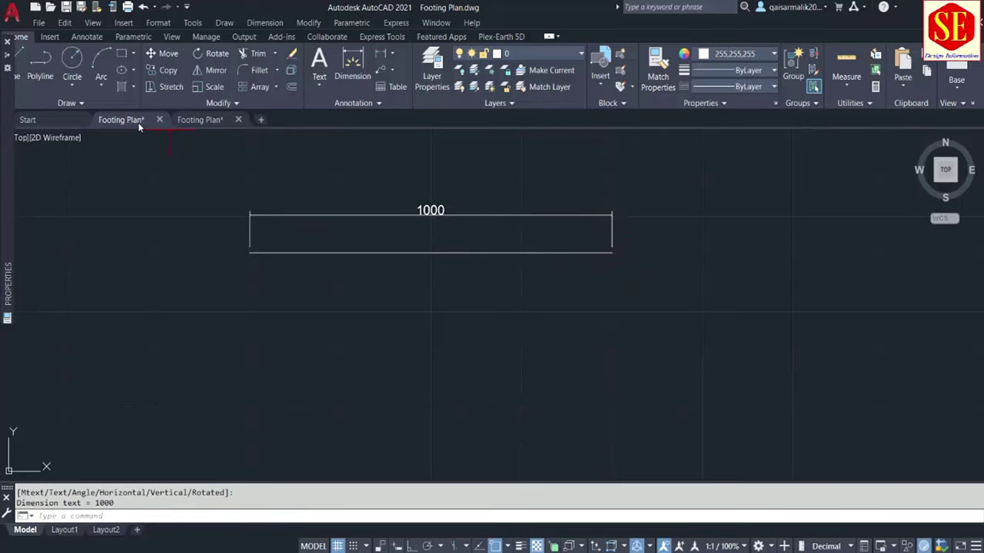
Recheck the reference footing grid, then return to the dimensioned drawing
{"action": "left_click", "coordinate": [201, 120]}
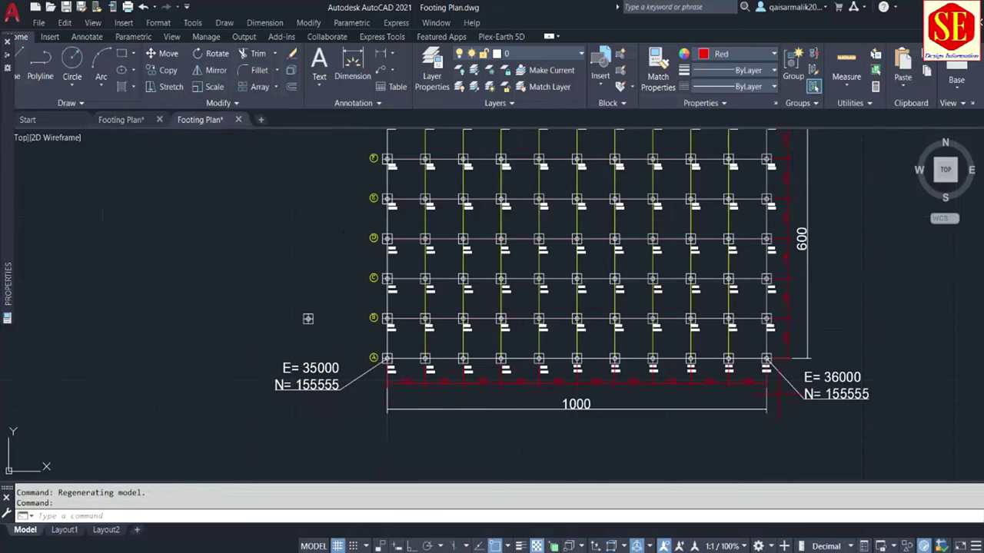
{"action": "scroll", "coordinate": [815, 256], "scroll_direction": "up", "scroll_amount": 3}
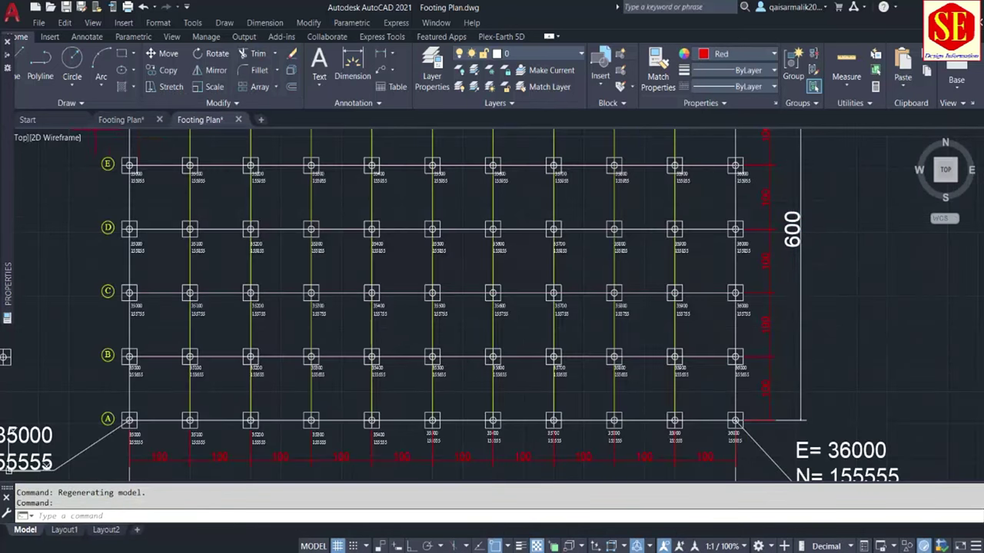
{"action": "left_click", "coordinate": [120, 120]}
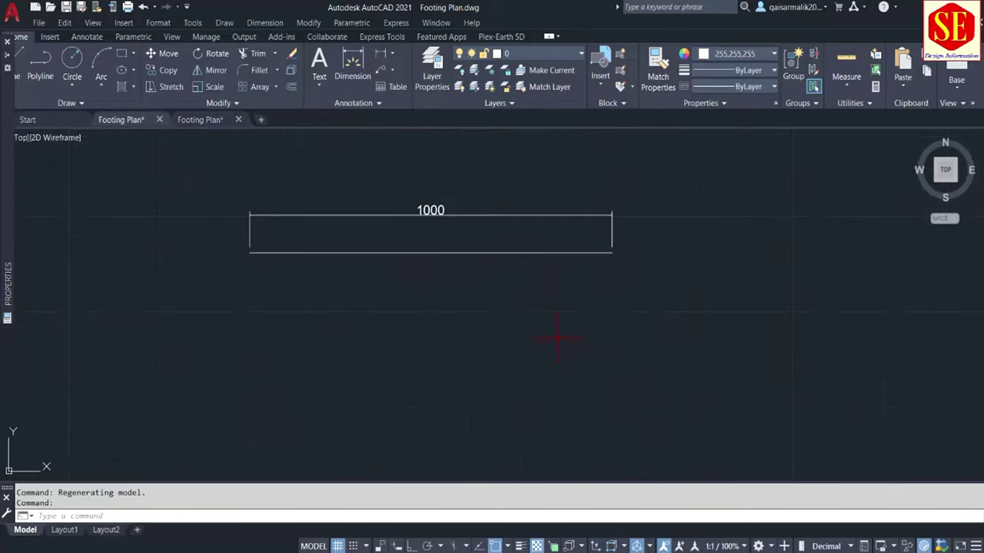
Offset the 1000 edge 600 downward to form the bottom edge
{"action": "type", "text": "o"}
{"action": "key", "text": "Return"}
{"action": "type", "text": "60"}
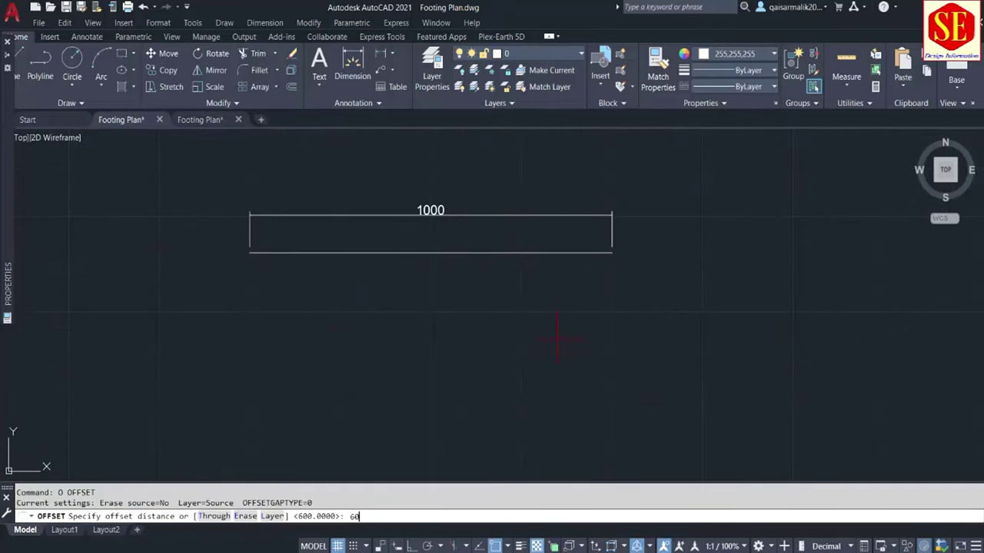
{"action": "type", "text": "0"}
{"action": "key", "text": "Return"}
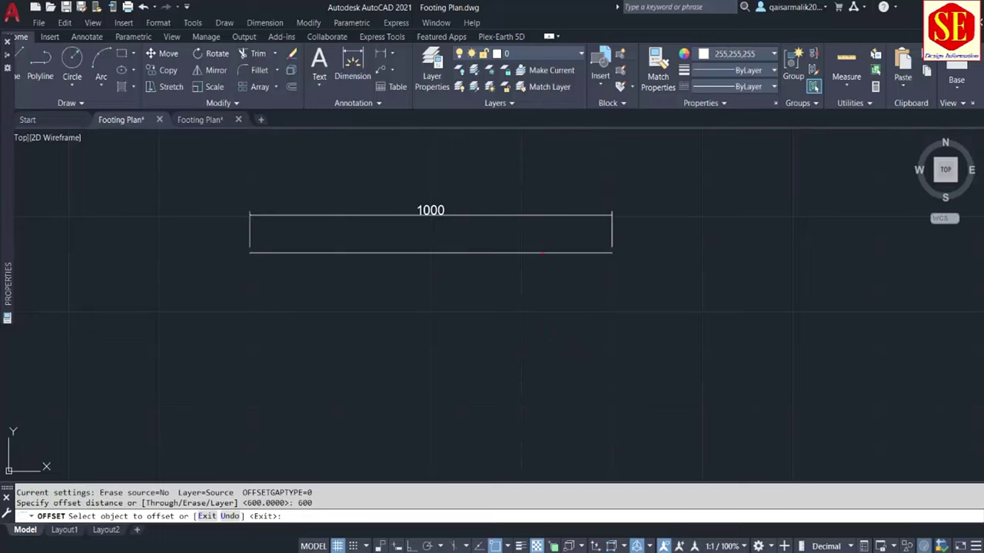
{"action": "left_click", "coordinate": [542, 253]}
{"action": "left_click", "coordinate": [545, 305]}
{"action": "scroll", "coordinate": [546, 305], "scroll_direction": "down", "scroll_amount": 4}
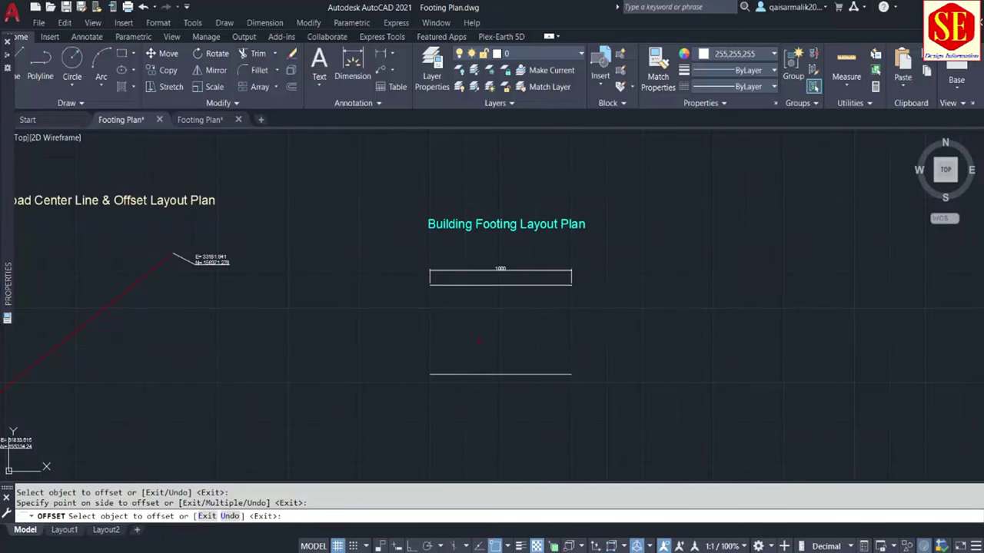
{"action": "scroll", "coordinate": [495, 355], "scroll_direction": "up", "scroll_amount": 2}
{"action": "key", "text": "Escape"}
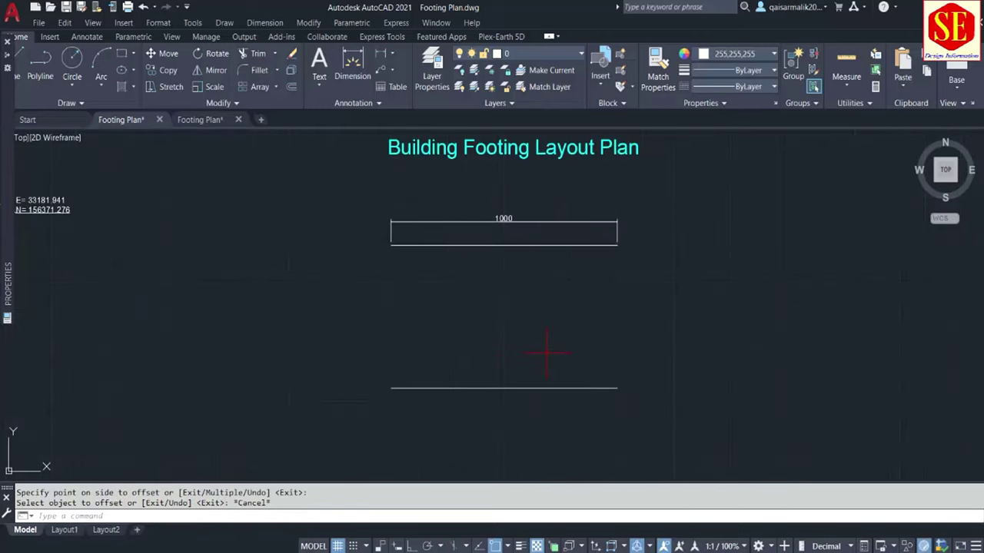
Draw the right and left vertical sides between the top and bottom corners
{"action": "type", "text": "l"}
{"action": "key", "text": "Return"}
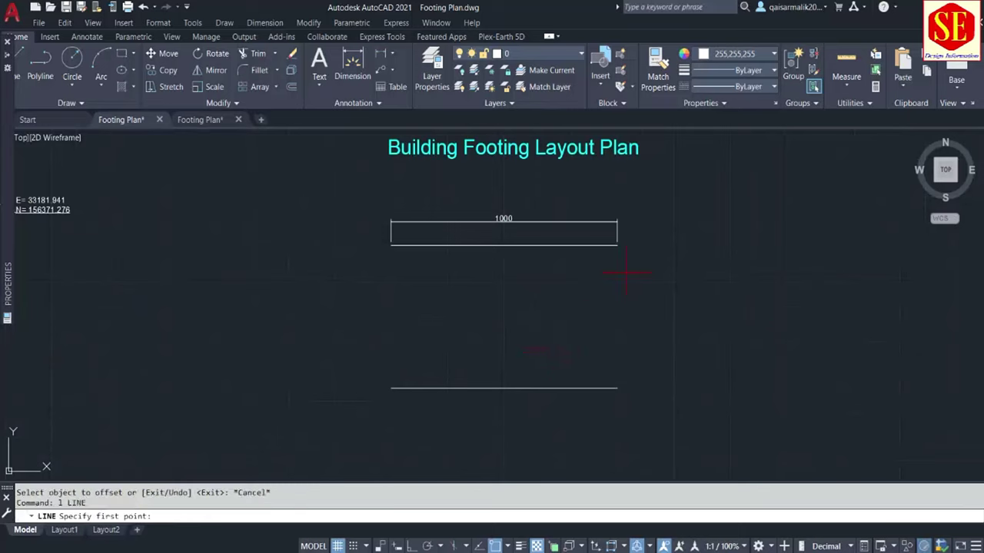
{"action": "left_click", "coordinate": [616, 245]}
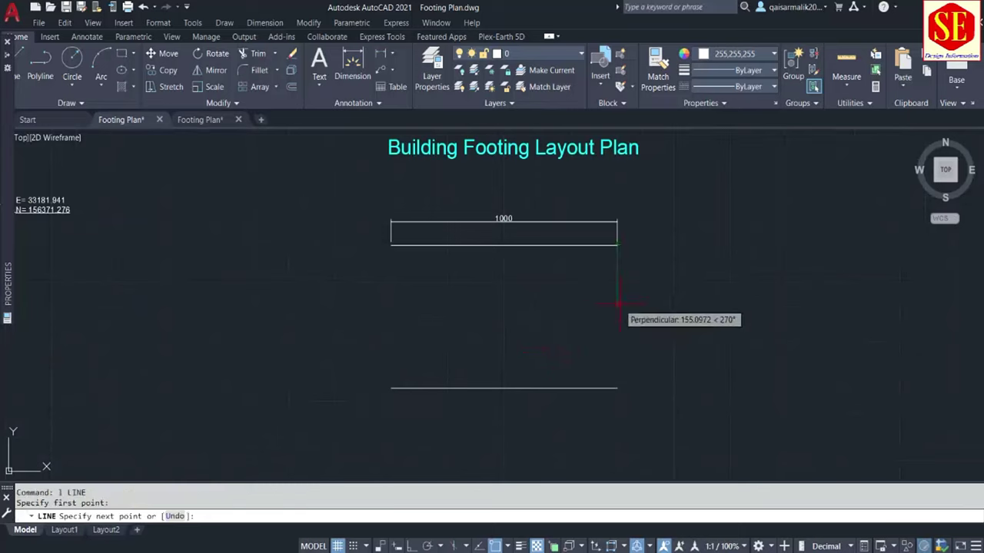
{"action": "left_click", "coordinate": [617, 388]}
{"action": "key", "text": "Escape"}
{"action": "key", "text": "Return"}
{"action": "left_click", "coordinate": [393, 244]}
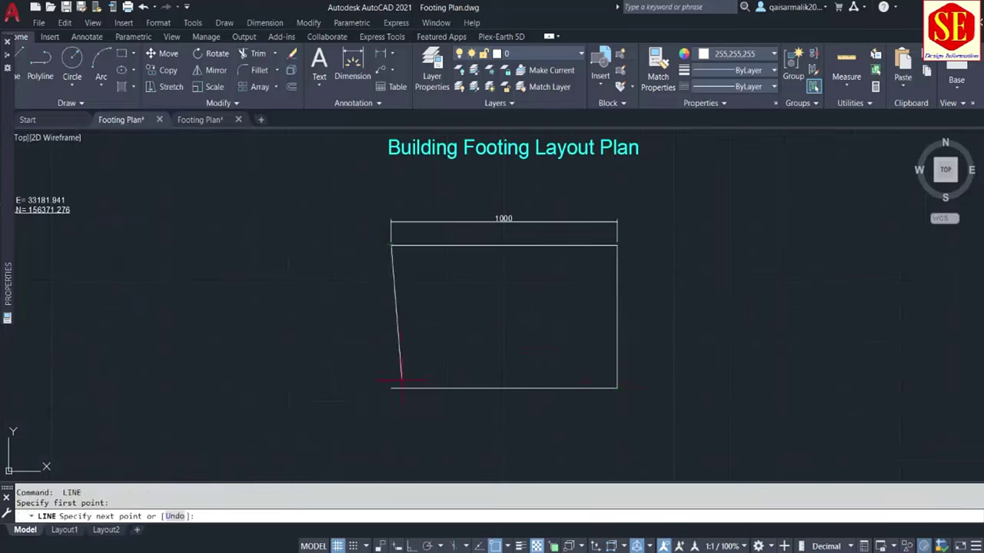
{"action": "left_click", "coordinate": [391, 388]}
{"action": "key", "text": "Escape"}
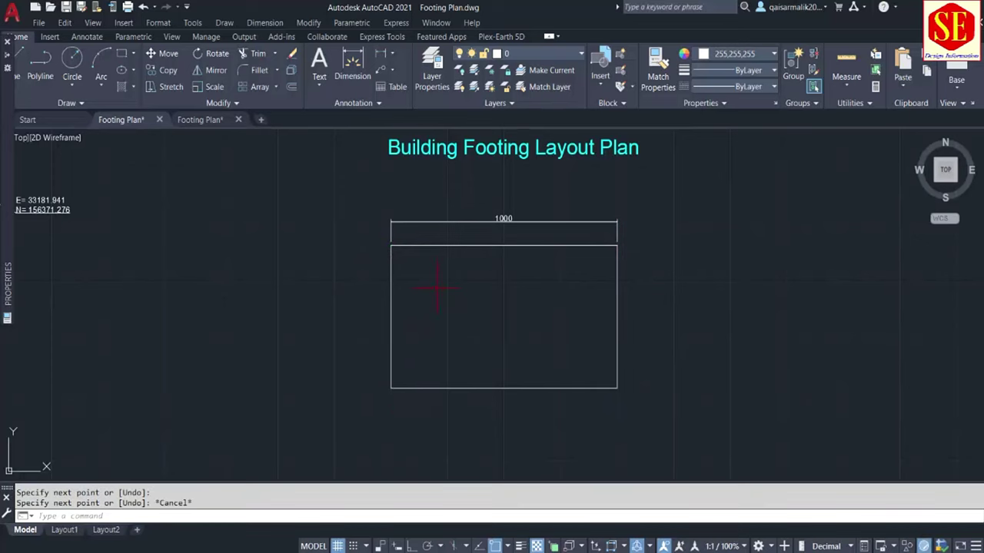
Compare against the reference footing grid drawing, viewing its title and bottom labels, then return
{"action": "left_click", "coordinate": [198, 119]}
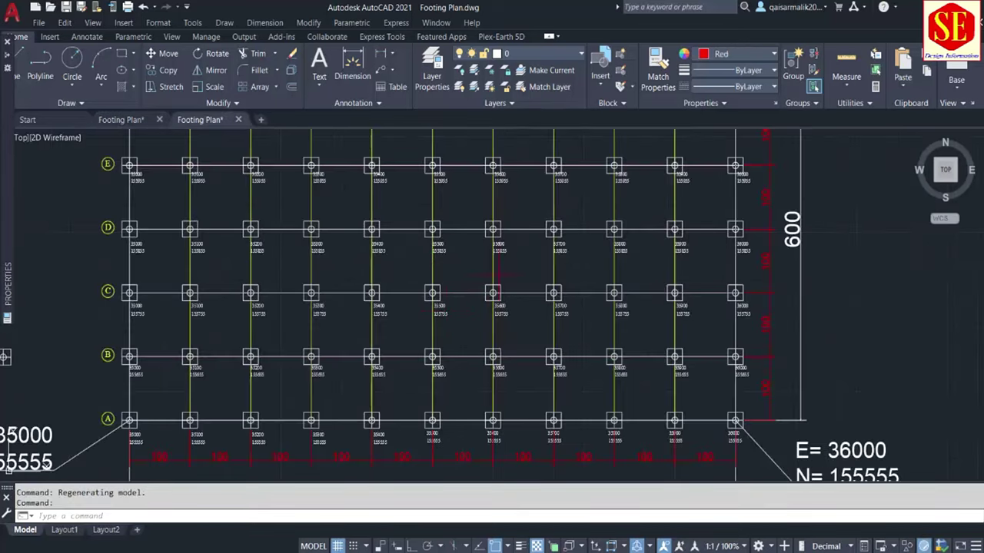
{"action": "scroll", "coordinate": [477, 356], "scroll_direction": "down", "scroll_amount": 2}
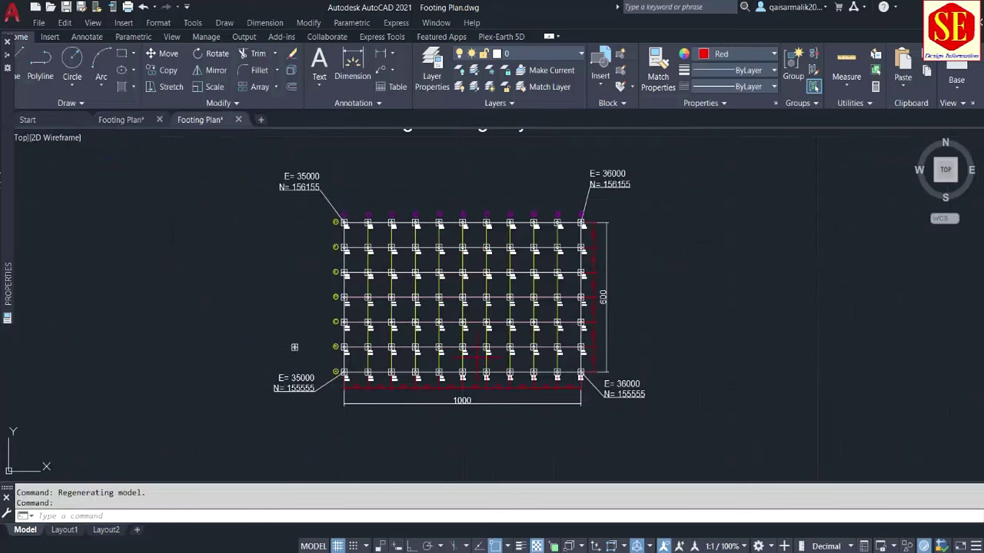
{"action": "middle_click_drag", "start_coordinate": [493, 163], "coordinate": [505, 256]}
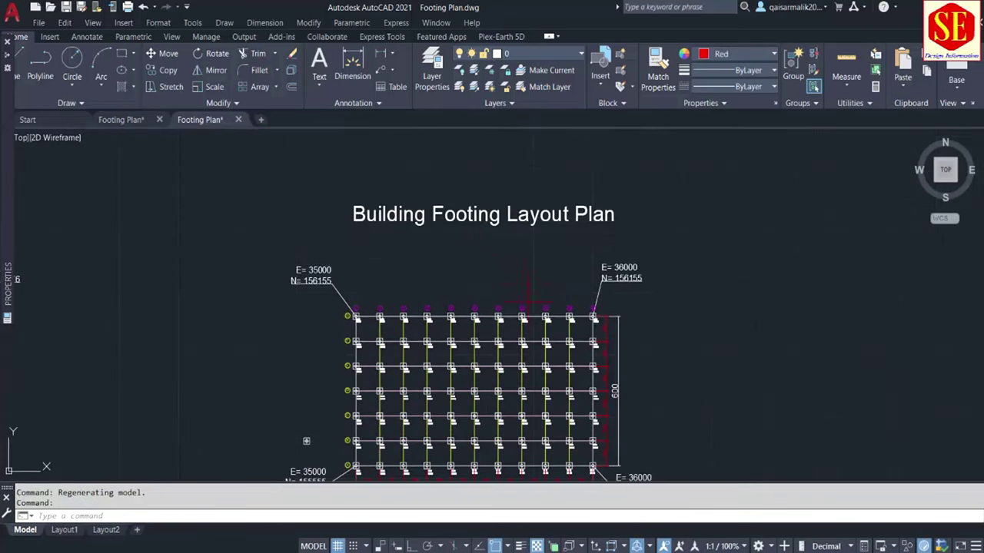
{"action": "middle_click_drag", "start_coordinate": [528, 296], "coordinate": [522, 241]}
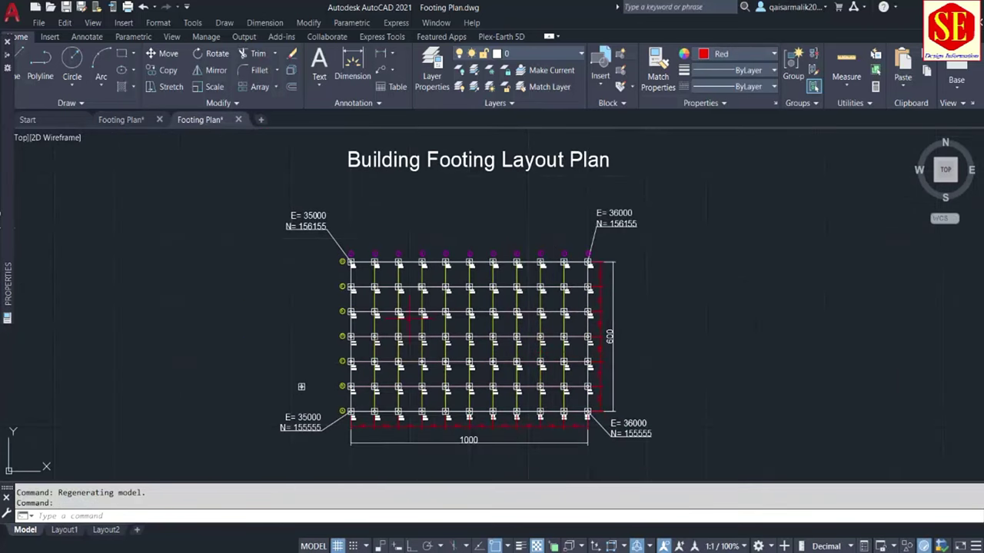
{"action": "left_click", "coordinate": [123, 120]}
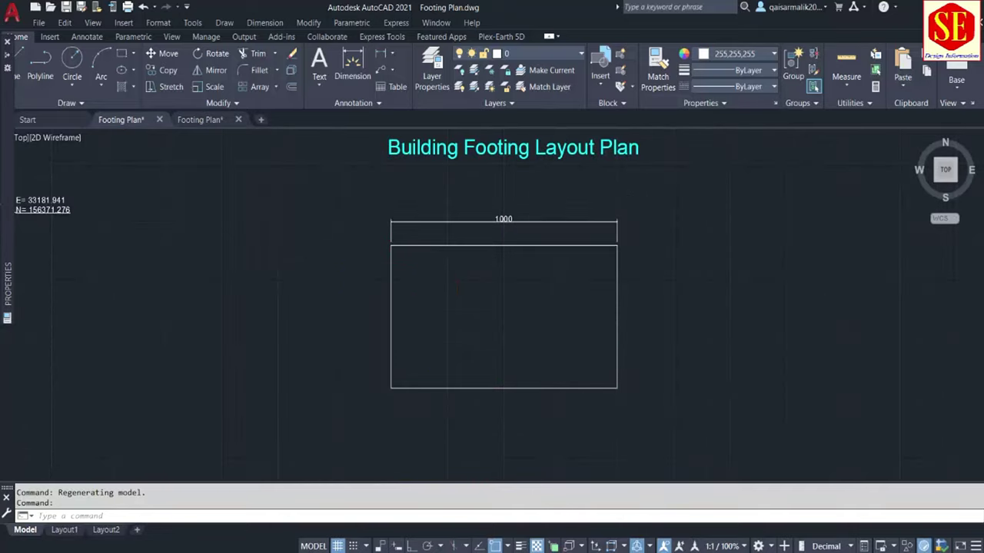
Label the top-right and top-left rectangle corners with E/N coordinate leaders (N= 156155)
{"action": "scroll", "coordinate": [459, 294], "scroll_direction": "up", "scroll_amount": 2}
{"action": "type", "text": "co"}
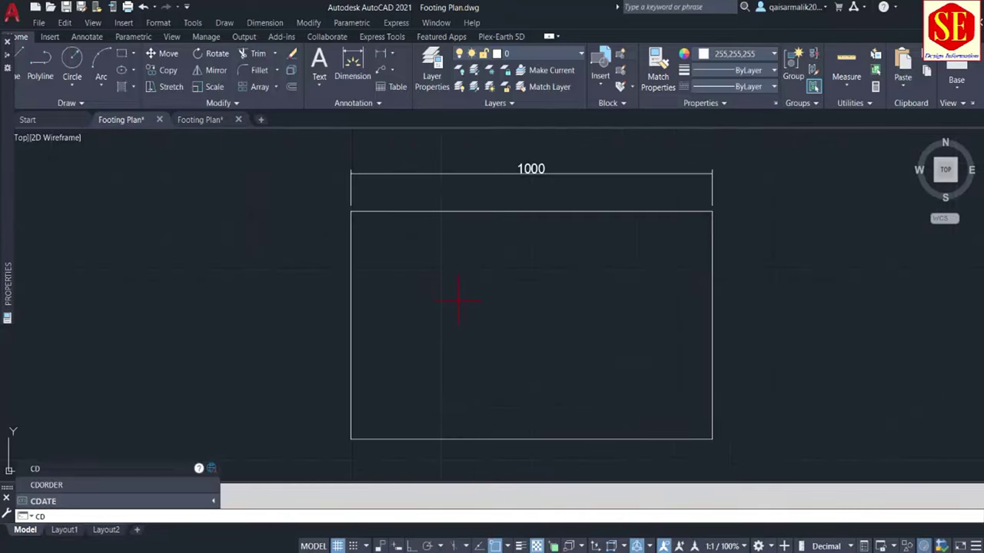
{"action": "key", "text": "Return"}
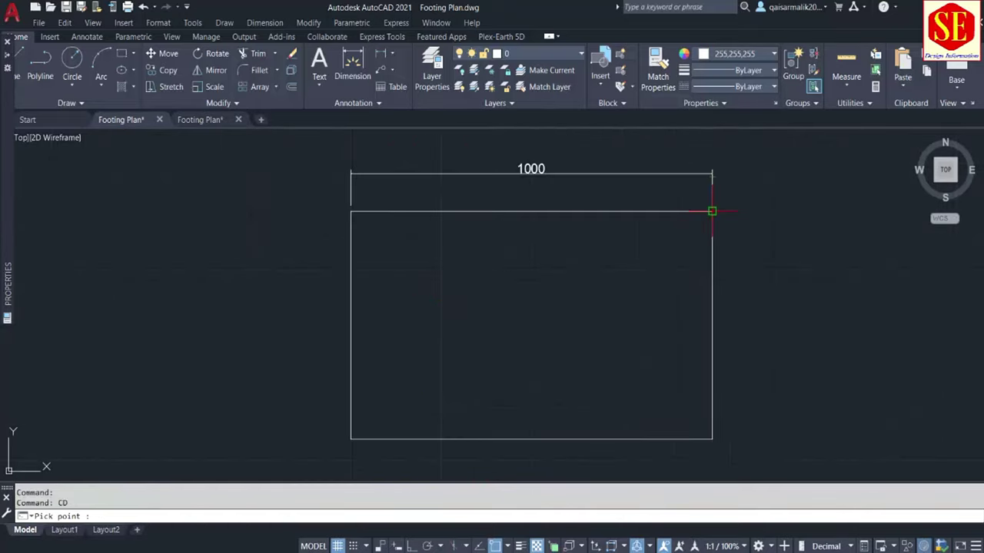
{"action": "left_click", "coordinate": [712, 212]}
{"action": "left_click", "coordinate": [705, 248]}
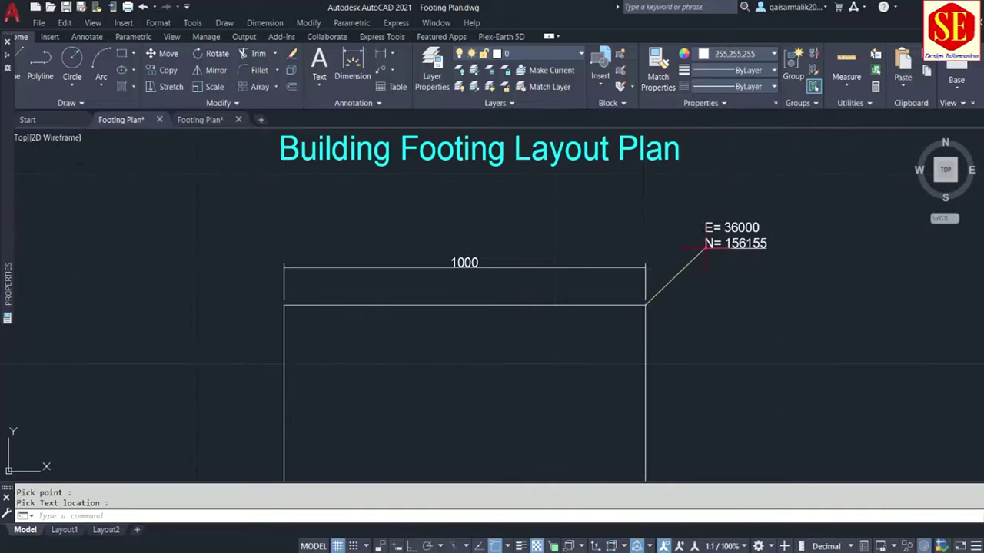
{"action": "key", "text": "Return"}
{"action": "left_click", "coordinate": [283, 305]}
{"action": "left_click", "coordinate": [227, 227]}
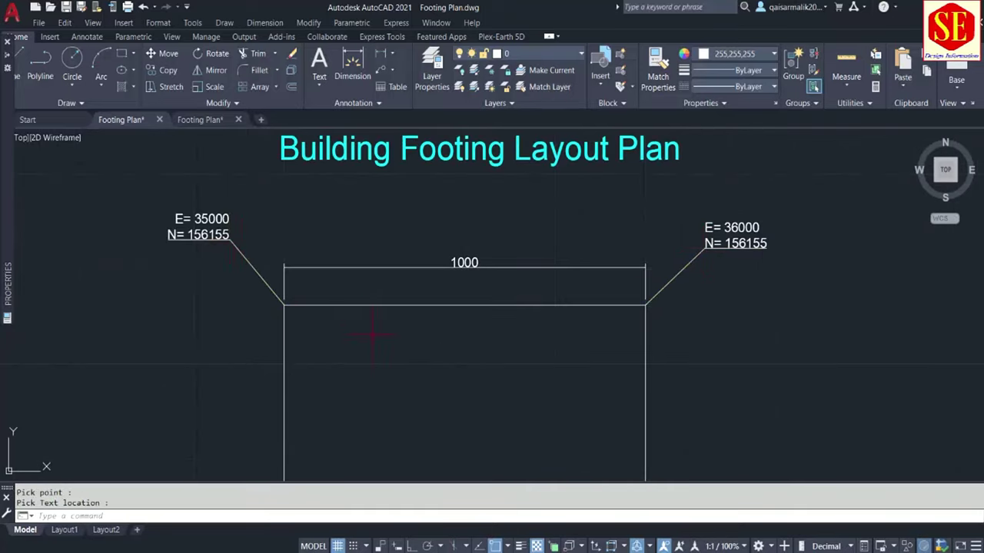
Label the bottom-left E= 35000 and bottom-right E= 36000 corners with N= 155555 coordinate leaders
{"action": "middle_click_drag", "start_coordinate": [369, 334], "coordinate": [346, 292]}
{"action": "left_click", "coordinate": [273, 434]}
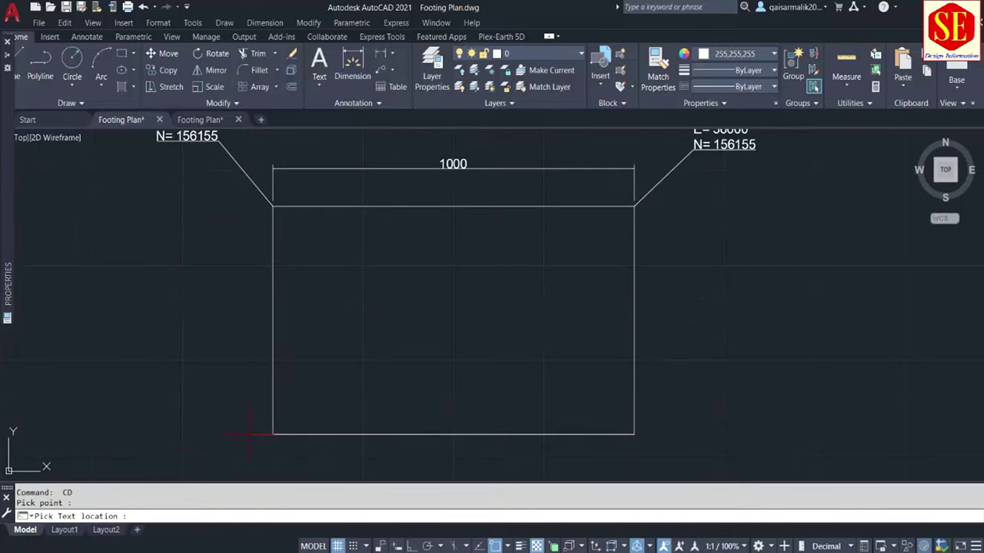
{"action": "left_click", "coordinate": [219, 445]}
{"action": "key", "text": "Return"}
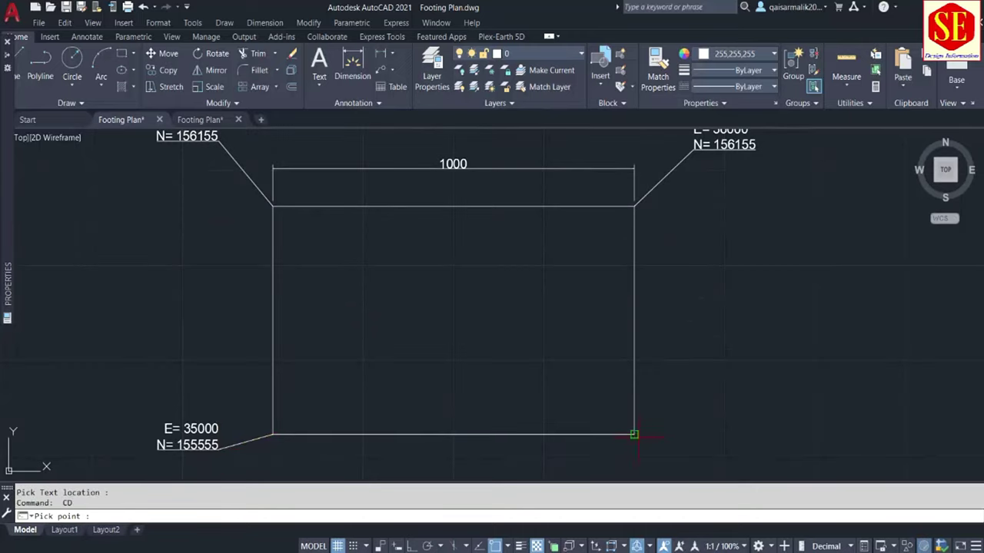
{"action": "left_click", "coordinate": [634, 434]}
{"action": "middle_click_drag", "start_coordinate": [678, 471], "coordinate": [655, 411]}
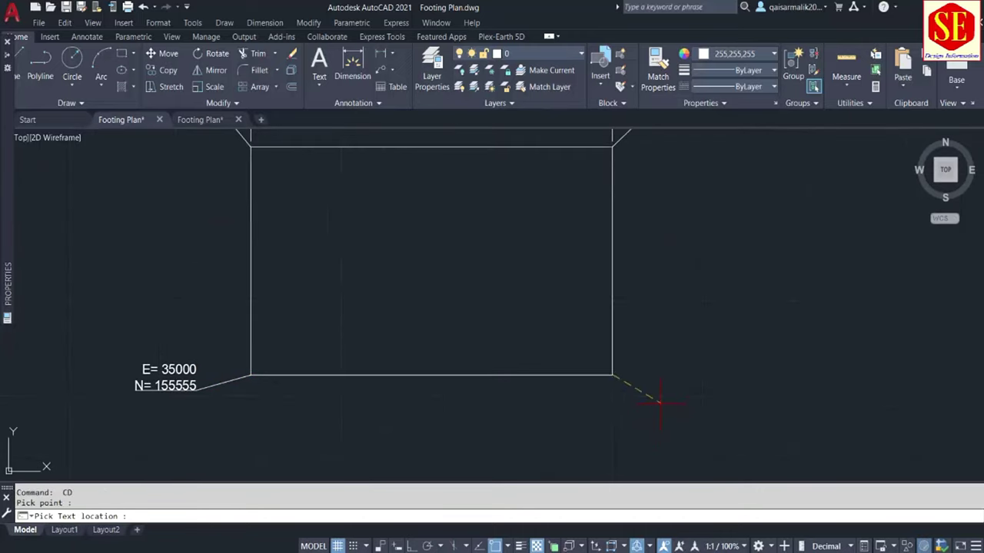
{"action": "left_click", "coordinate": [659, 396]}
{"action": "scroll", "coordinate": [409, 380], "scroll_direction": "down", "scroll_amount": 2}
{"action": "scroll", "coordinate": [396, 282], "scroll_direction": "up", "scroll_amount": 2}
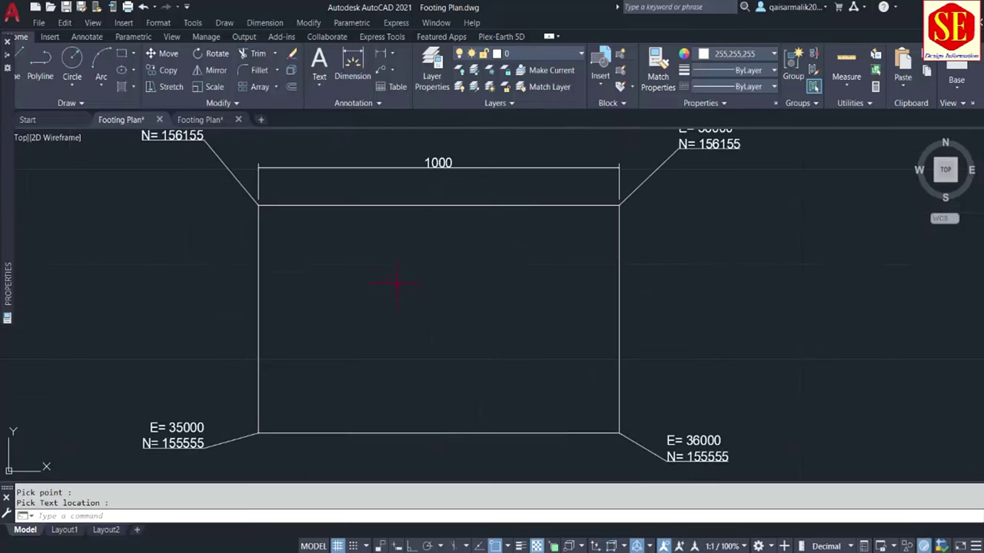
{"action": "scroll", "coordinate": [390, 306], "scroll_direction": "down", "scroll_amount": 2}
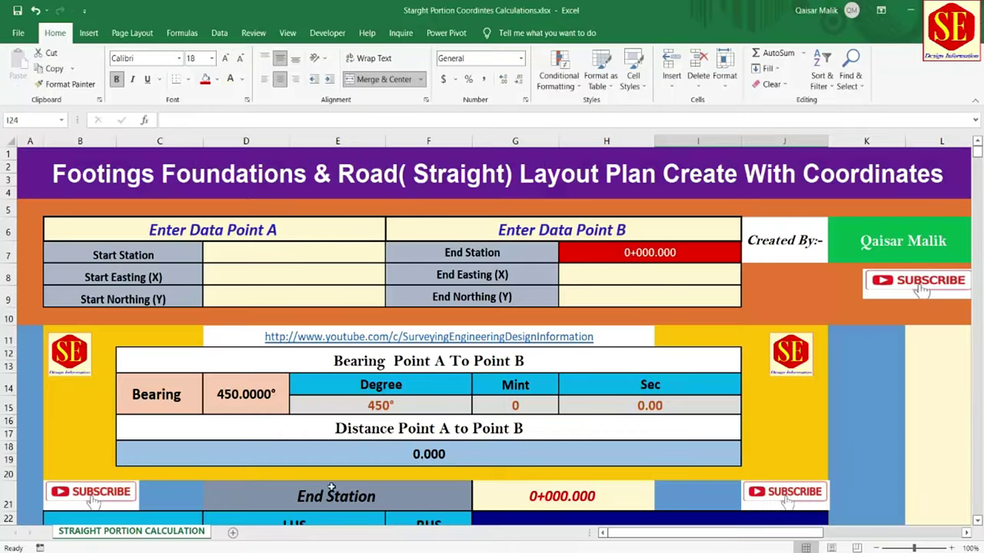
Zoom and pan around the completed footing grid layout in the AutoCAD drawing
{"action": "left_click", "coordinate": [650, 542]}
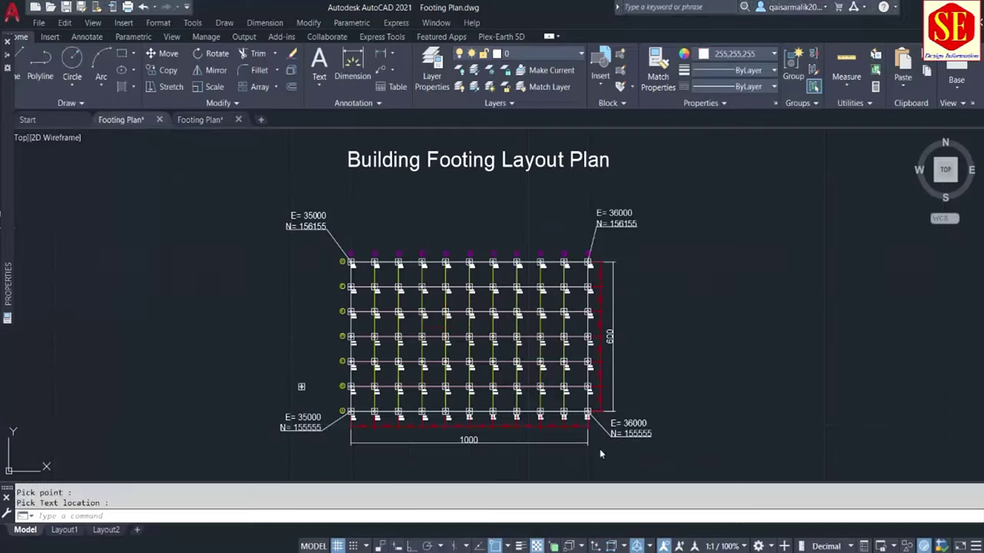
{"action": "scroll", "coordinate": [302, 387], "scroll_direction": "up", "scroll_amount": 2}
{"action": "scroll", "coordinate": [294, 356], "scroll_direction": "up", "scroll_amount": 2}
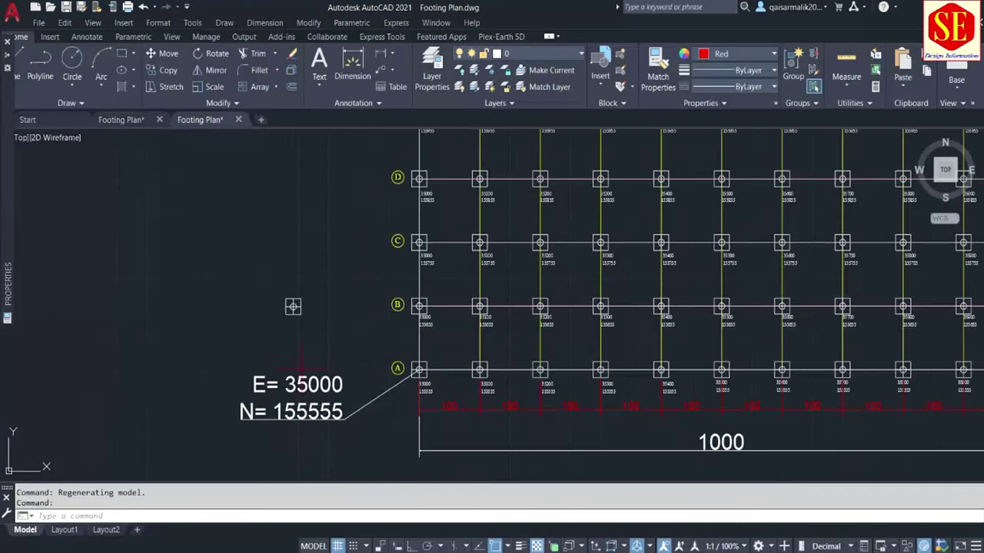
{"action": "scroll", "coordinate": [293, 306], "scroll_direction": "down", "scroll_amount": 2}
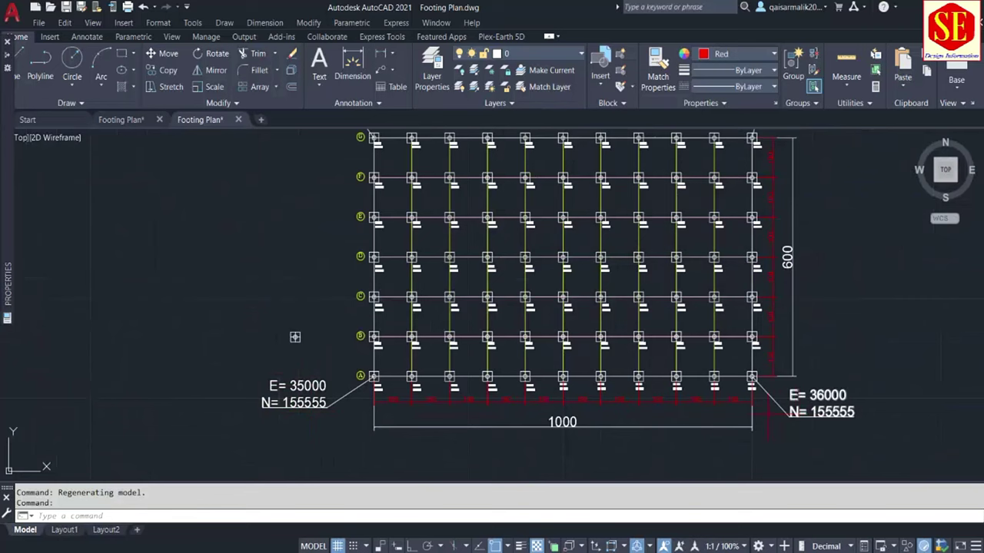
{"action": "middle_click_drag", "start_coordinate": [295, 333], "coordinate": [277, 424]}
{"action": "scroll", "coordinate": [411, 335], "scroll_direction": "down", "scroll_amount": 3}
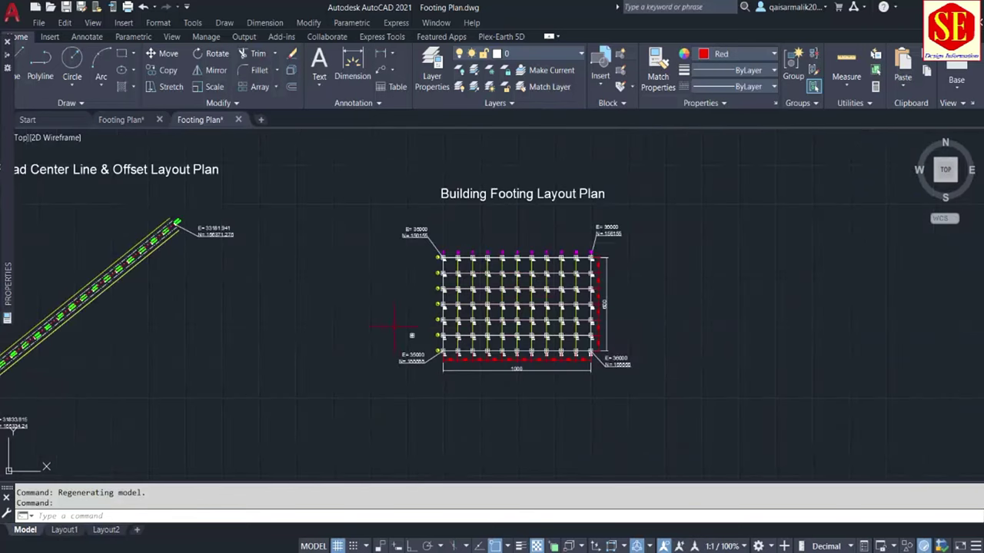
Compare against the other Footing Plan drawing, then bring up the Excel coordinate workbook
{"action": "left_click", "coordinate": [132, 121]}
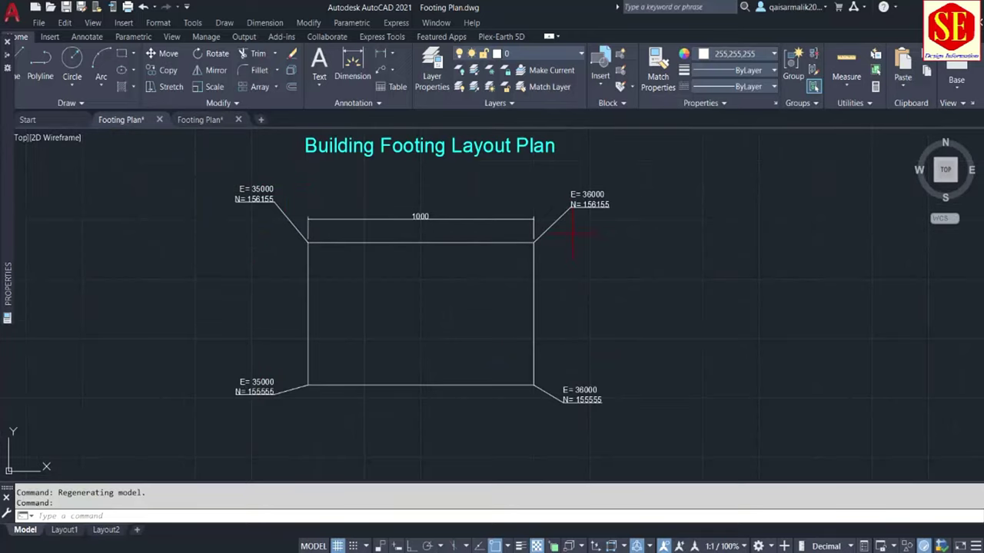
{"action": "scroll", "coordinate": [367, 404], "scroll_direction": "up", "scroll_amount": 2}
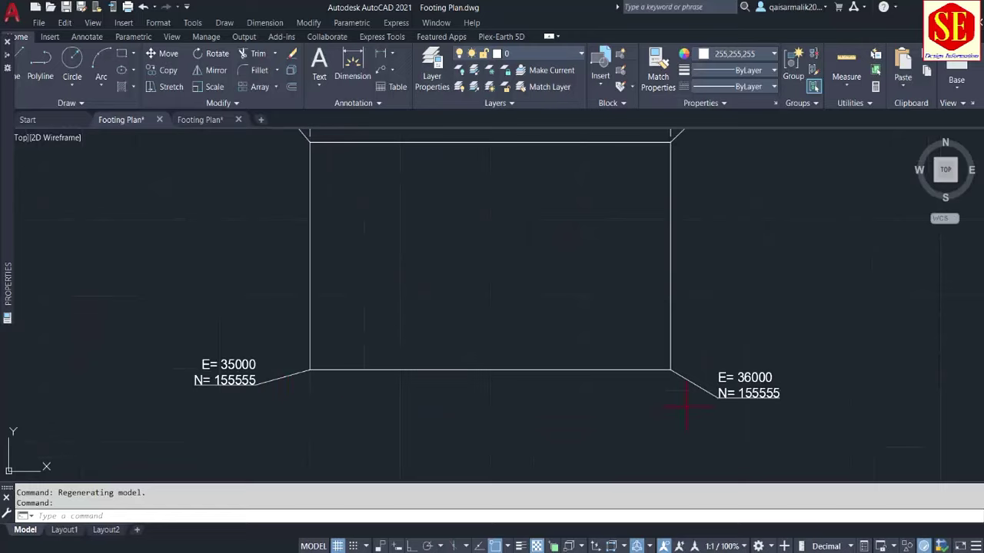
{"action": "scroll", "coordinate": [144, 413], "scroll_direction": "up", "scroll_amount": 2}
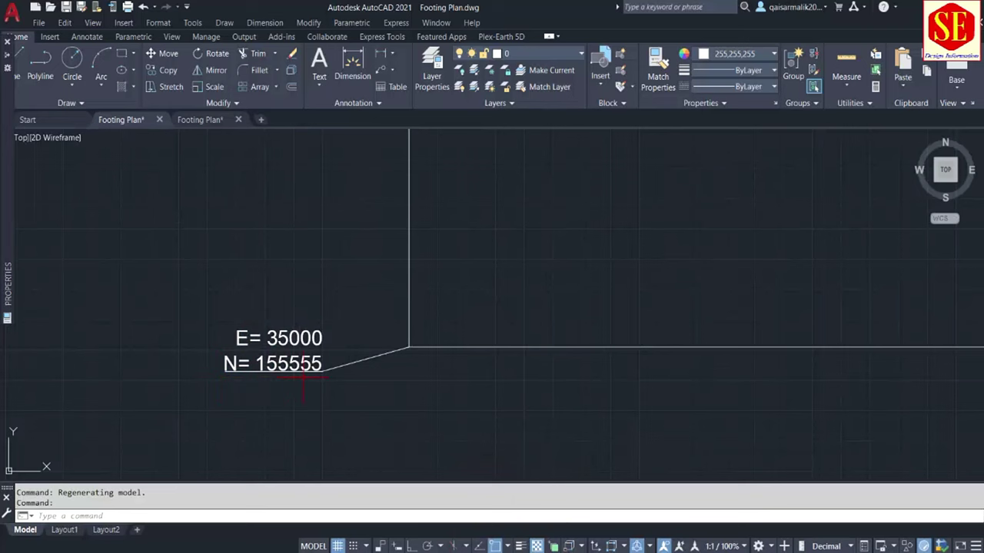
{"action": "key", "text": "alt+Tab"}
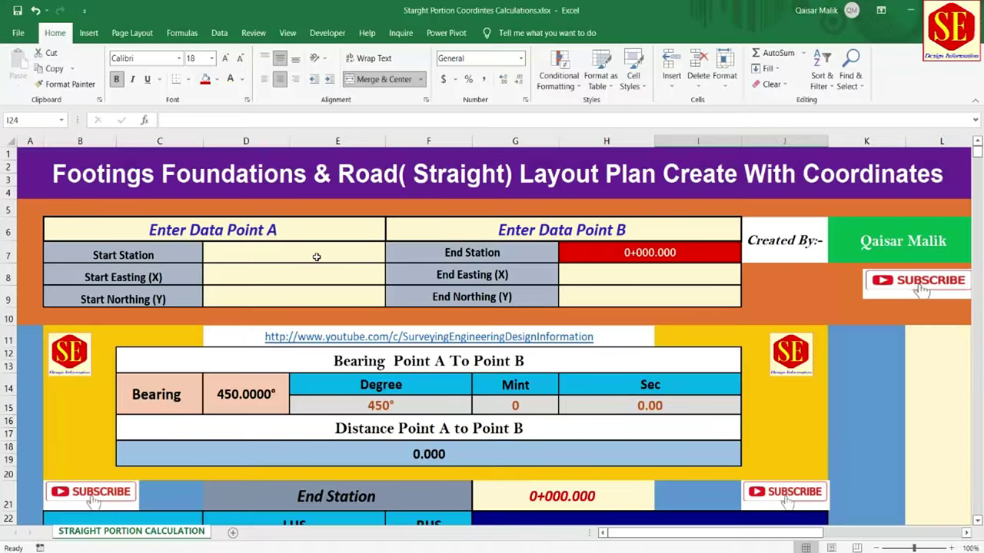
Enter Point A start station 0, easting 35000 and northing 15555 in cells D7 to D9
{"action": "left_click", "coordinate": [317, 257]}
{"action": "type", "text": "0"}
{"action": "key", "text": "Return"}
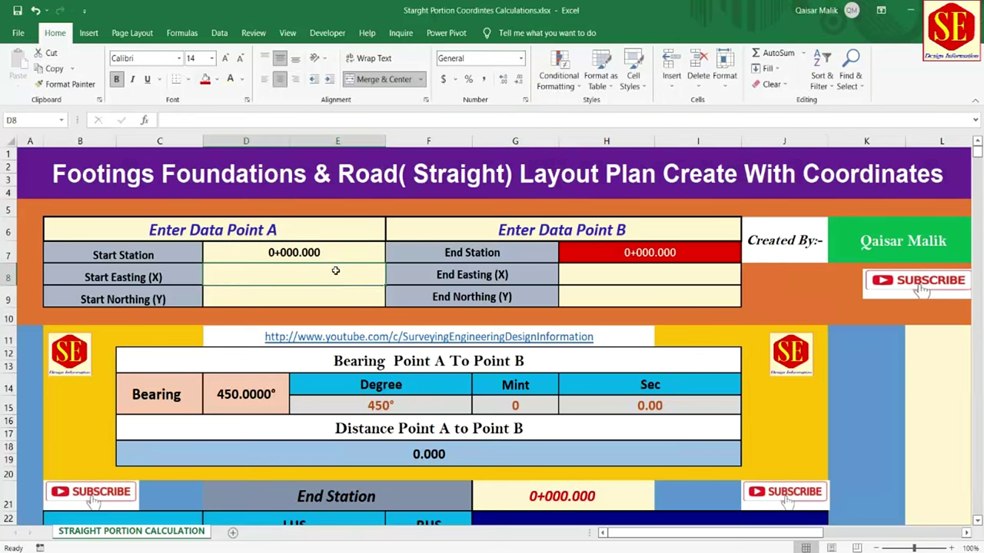
{"action": "type", "text": "35000"}
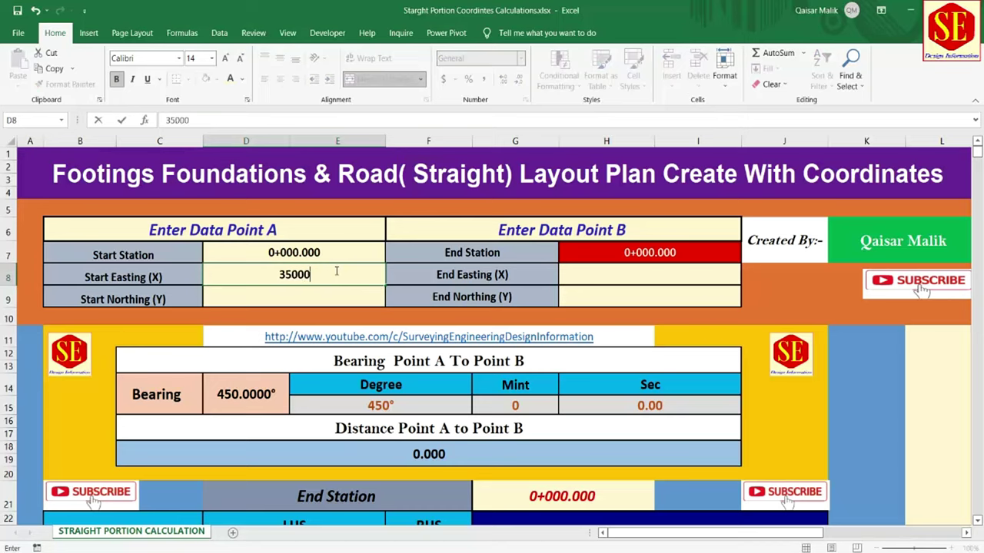
{"action": "key", "text": "Return"}
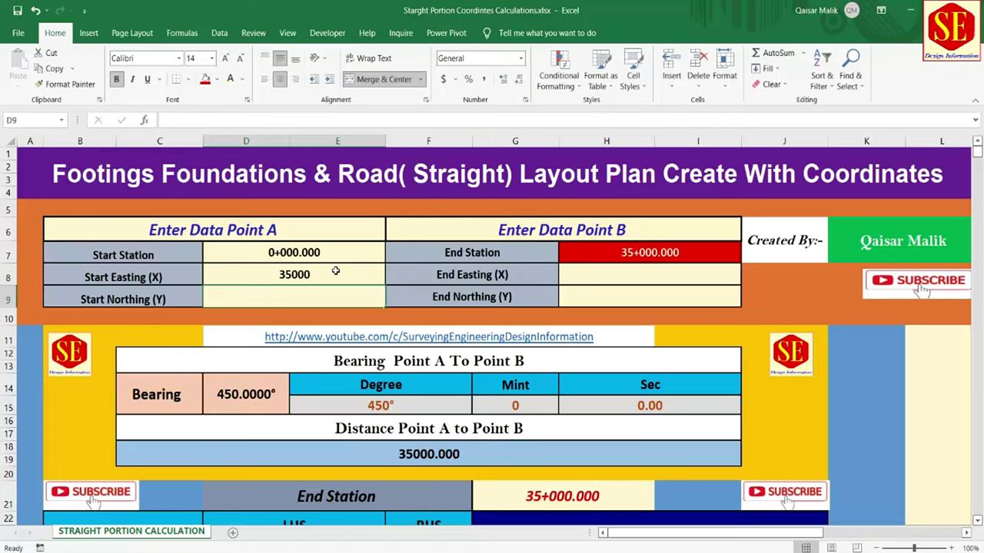
{"action": "type", "text": "15"}
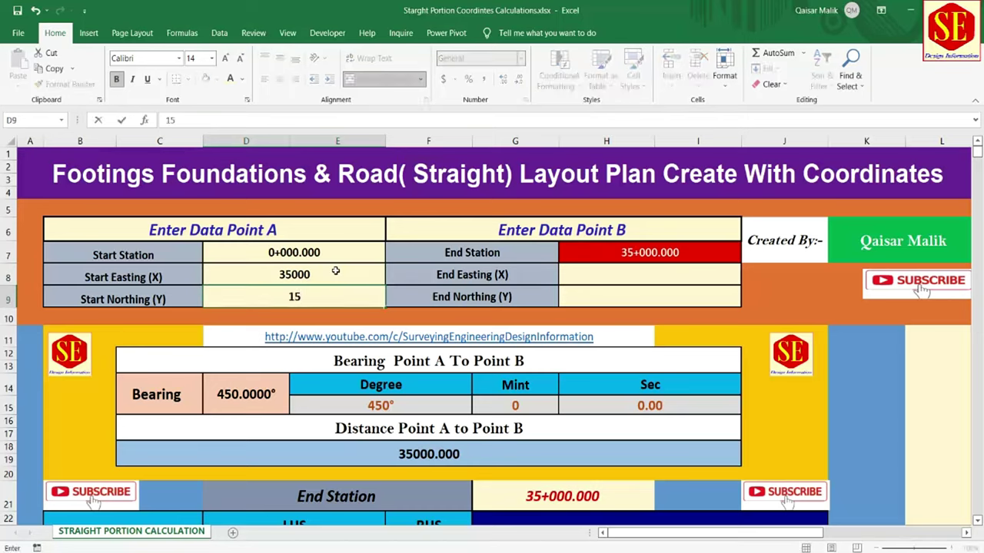
{"action": "type", "text": "555"}
{"action": "key", "text": "Return"}
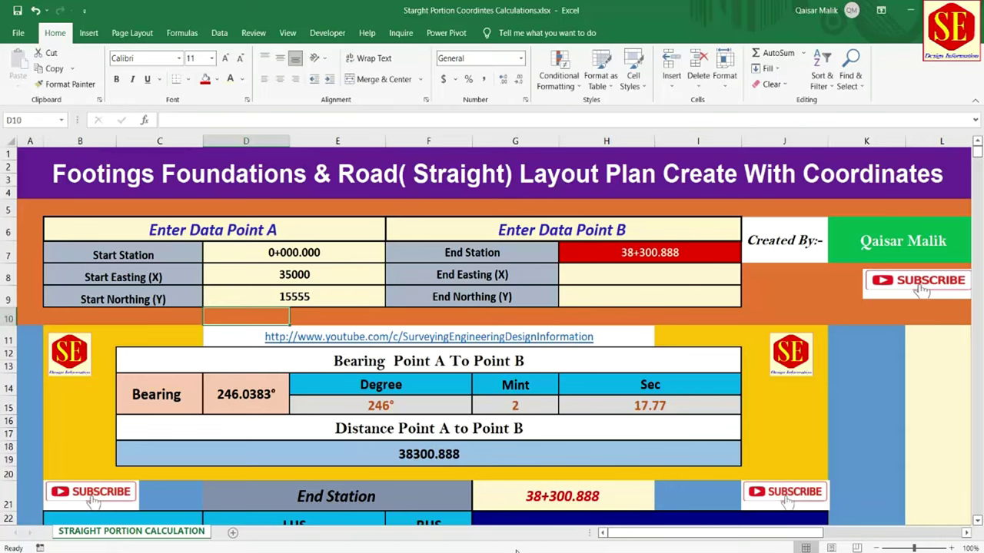
{"action": "left_click", "coordinate": [546, 514]}
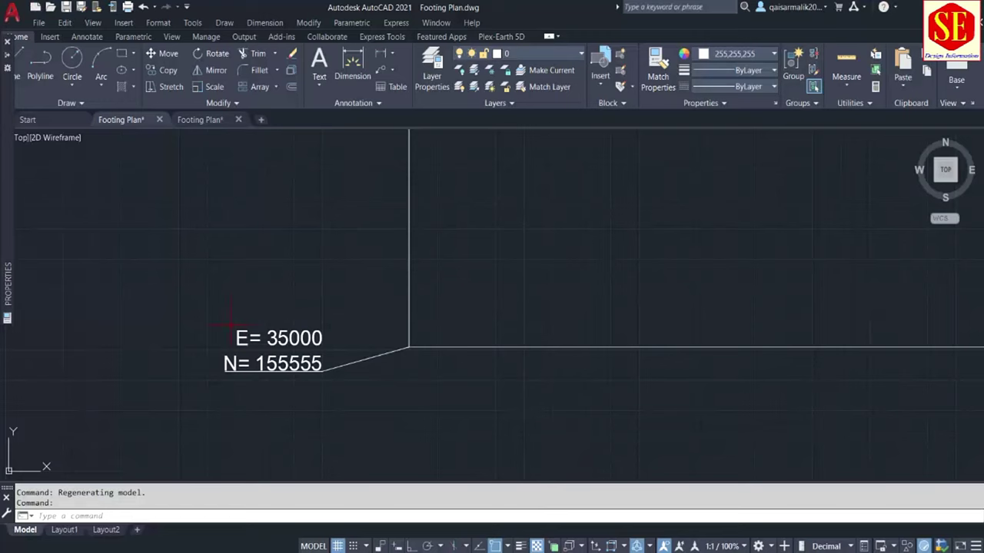
Zoom to the bottom-right corner label reading E= 36000 N= 155555
{"action": "scroll", "coordinate": [230, 325], "scroll_direction": "down", "scroll_amount": 4}
{"action": "scroll", "coordinate": [553, 346], "scroll_direction": "up", "scroll_amount": 2}
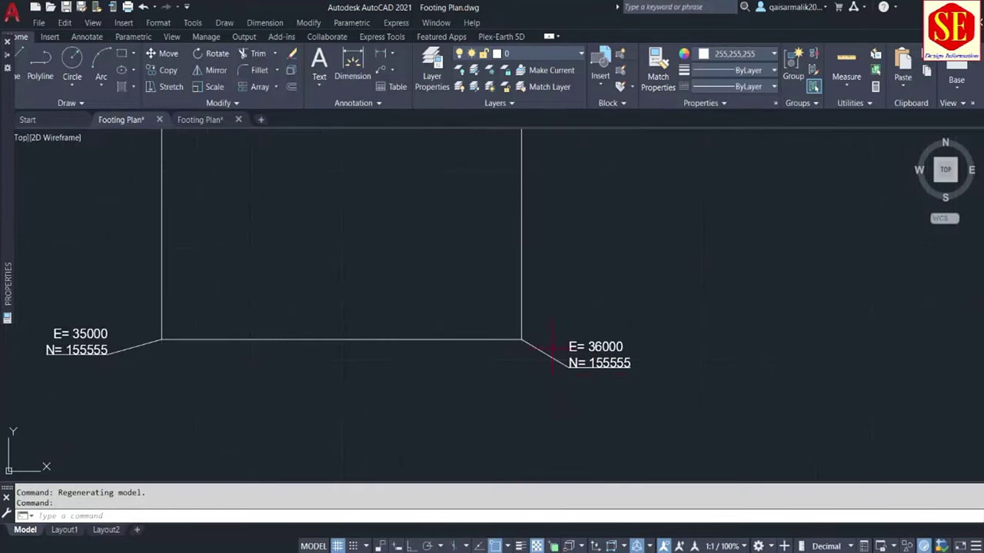
{"action": "scroll", "coordinate": [621, 375], "scroll_direction": "up", "scroll_amount": 3}
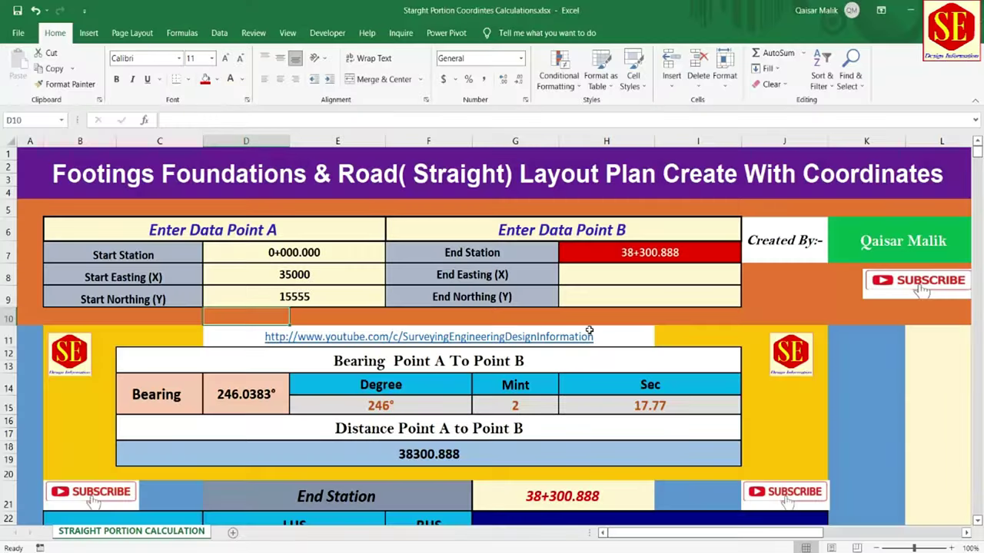
Enter Point B end easting 36000 in H8 and end northing 155555 in H9
{"action": "left_click", "coordinate": [604, 282]}
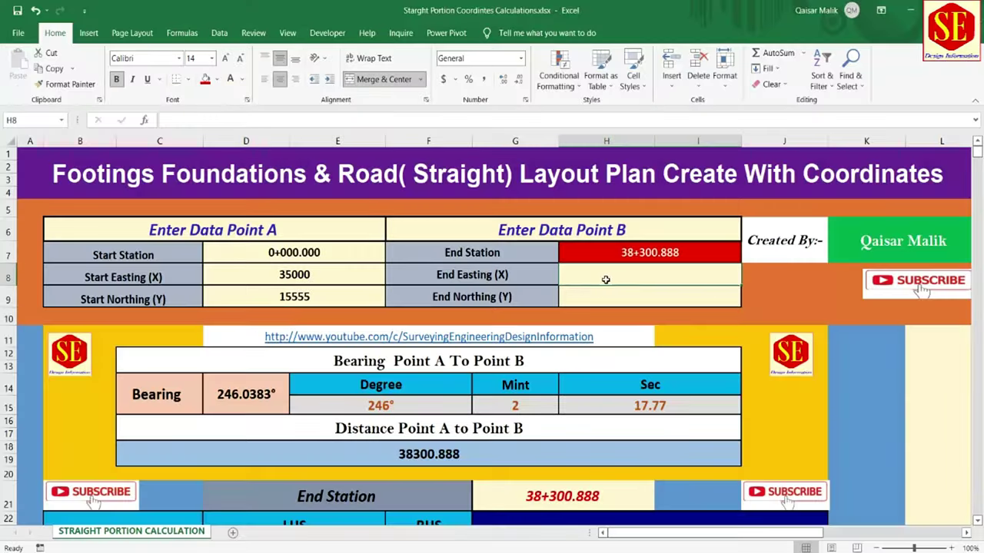
{"action": "left_click", "coordinate": [644, 252]}
{"action": "left_click", "coordinate": [620, 274]}
{"action": "type", "text": "360"}
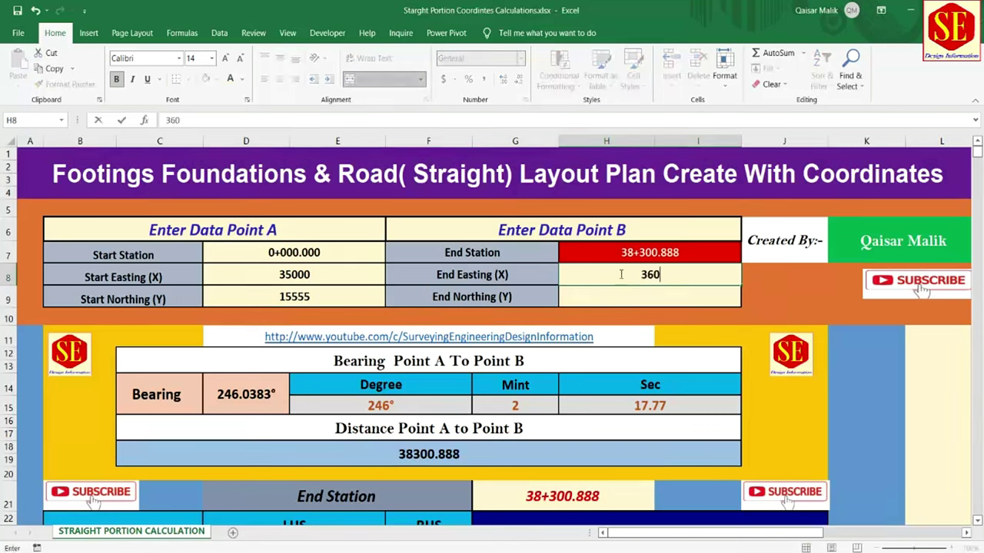
{"action": "type", "text": "00"}
{"action": "left_click", "coordinate": [631, 291]}
{"action": "type", "text": "15"}
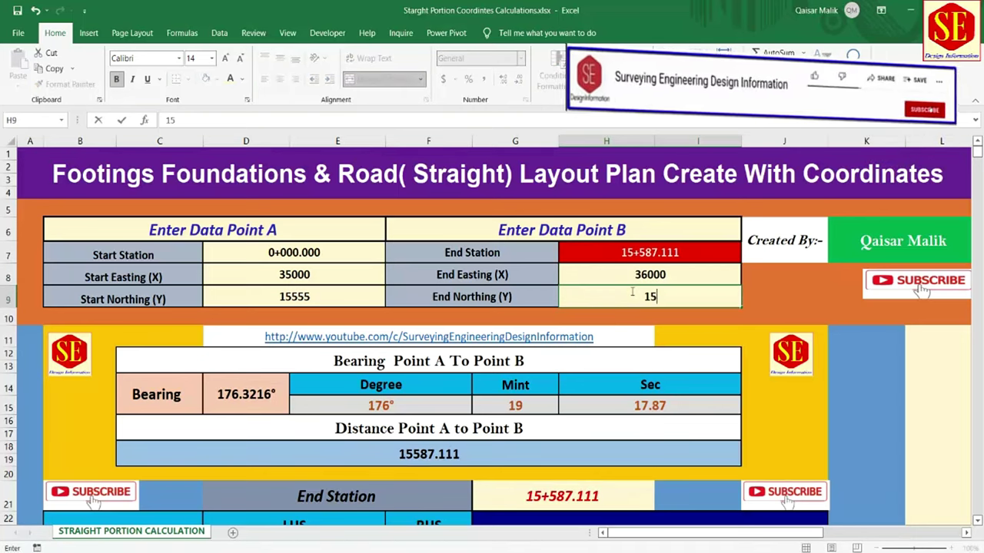
{"action": "type", "text": "5555"}
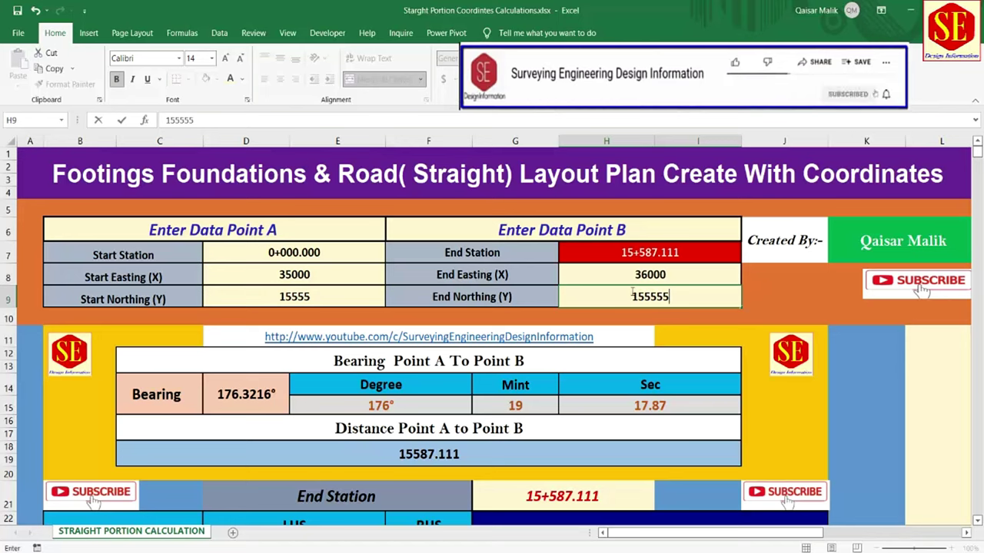
{"action": "key", "text": "Return"}
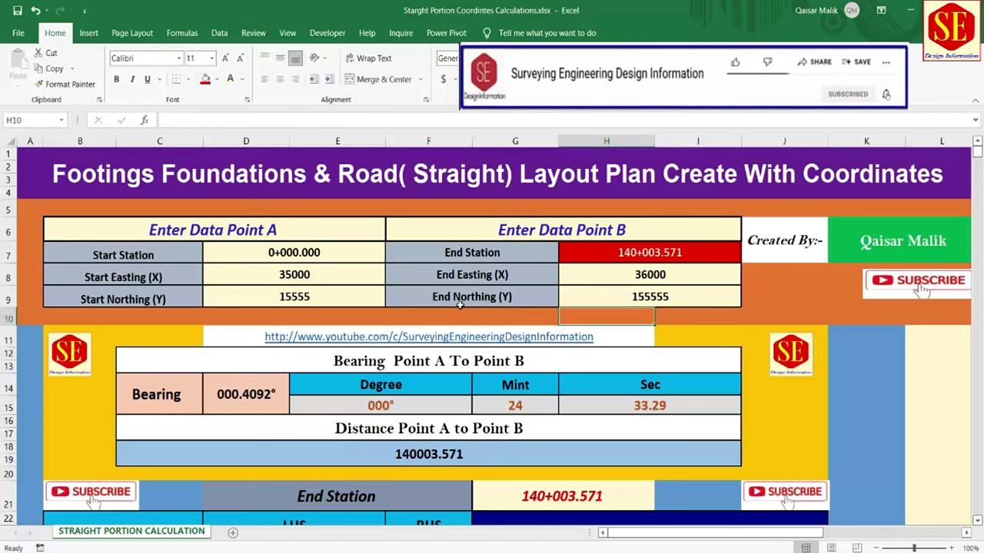
Correct the start northing in D9 to 155555 and check the 1000.000 distance and End Station formula
{"action": "double_click", "coordinate": [331, 296]}
{"action": "type", "text": "5"}
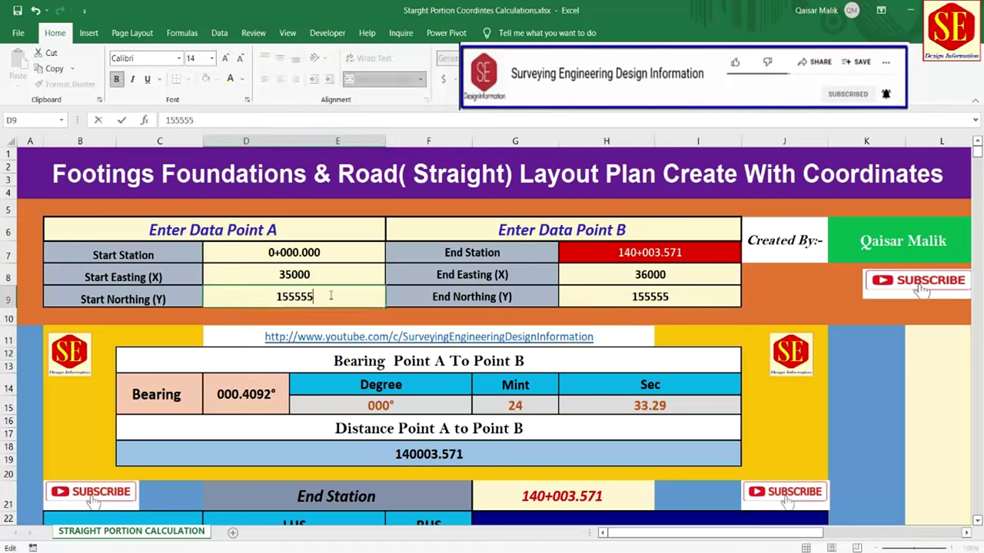
{"action": "key", "text": "Return"}
{"action": "left_click", "coordinate": [665, 254]}
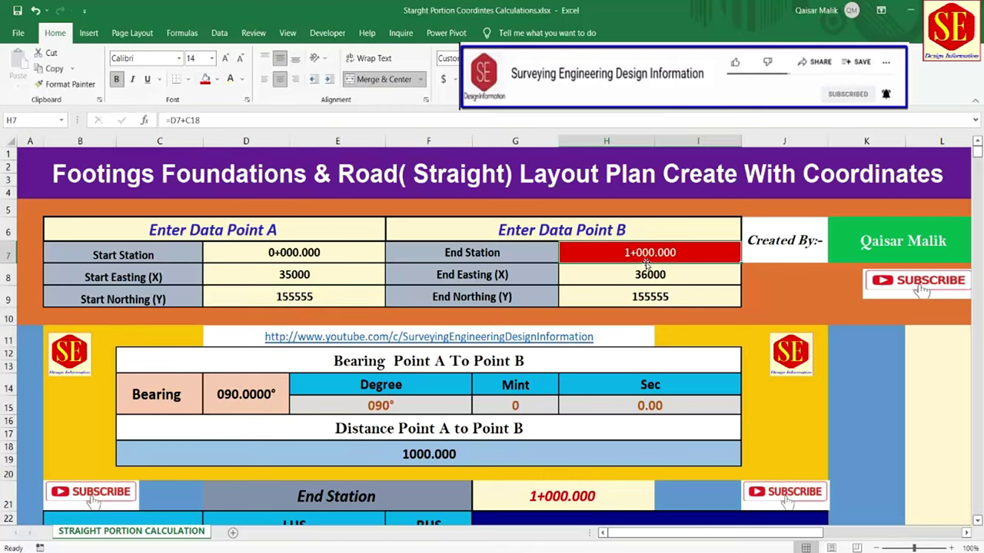
{"action": "key", "text": "Left"}
{"action": "key", "text": "Left"}
{"action": "left_click", "coordinate": [675, 256]}
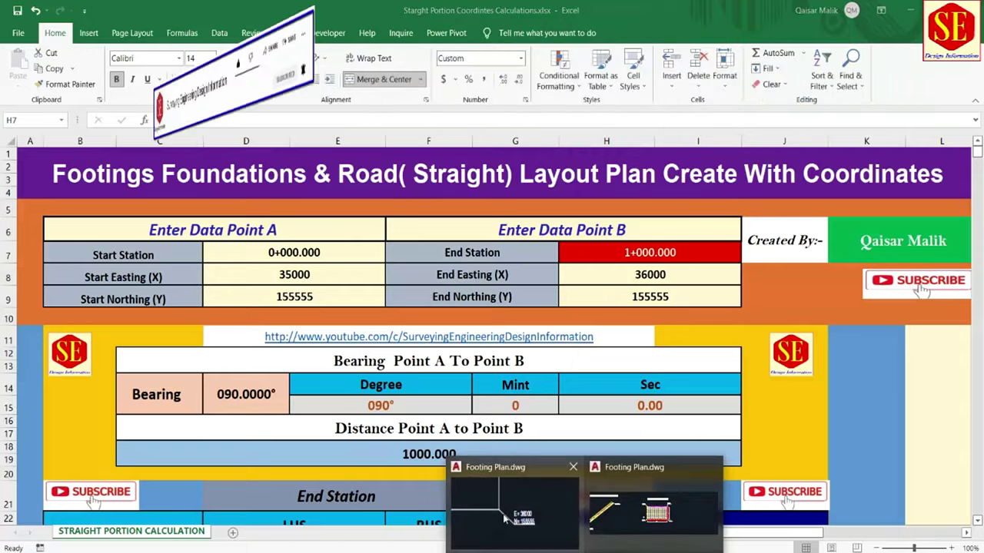
{"action": "left_click", "coordinate": [515, 538]}
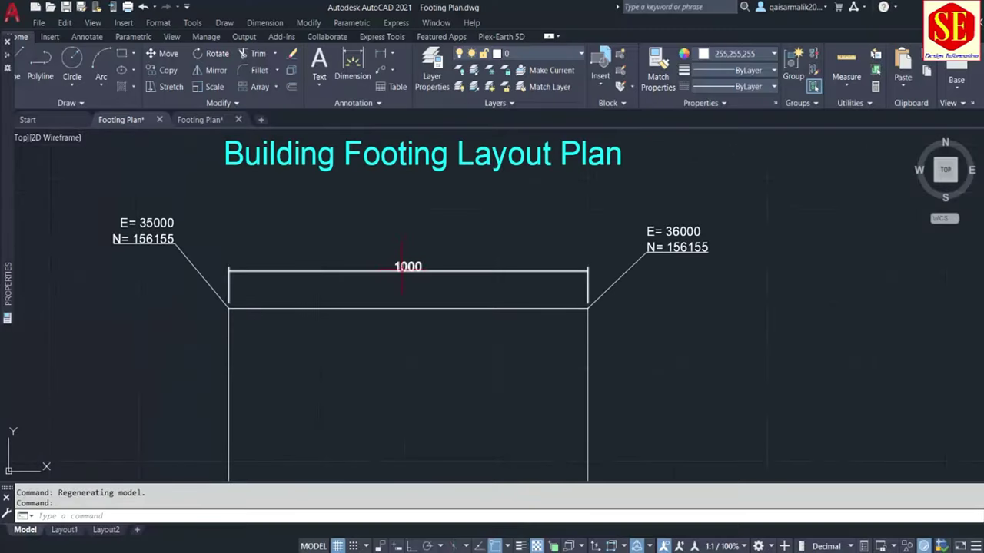
Add a vertical 600 linear dimension from the top-right to bottom-right footing corner
{"action": "left_click", "coordinate": [381, 53]}
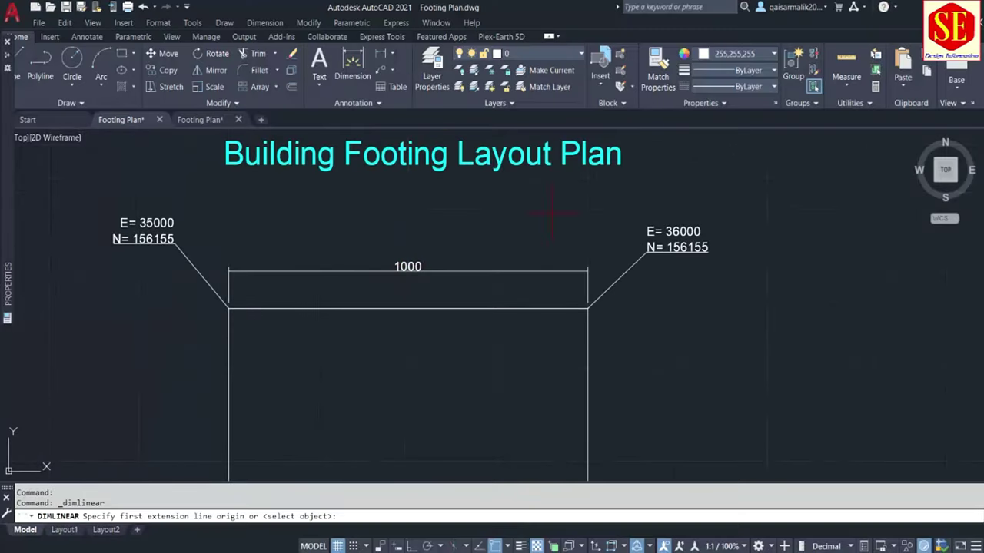
{"action": "left_click", "coordinate": [588, 308]}
{"action": "middle_click_drag", "start_coordinate": [581, 353], "coordinate": [578, 223]}
{"action": "left_click", "coordinate": [584, 405]}
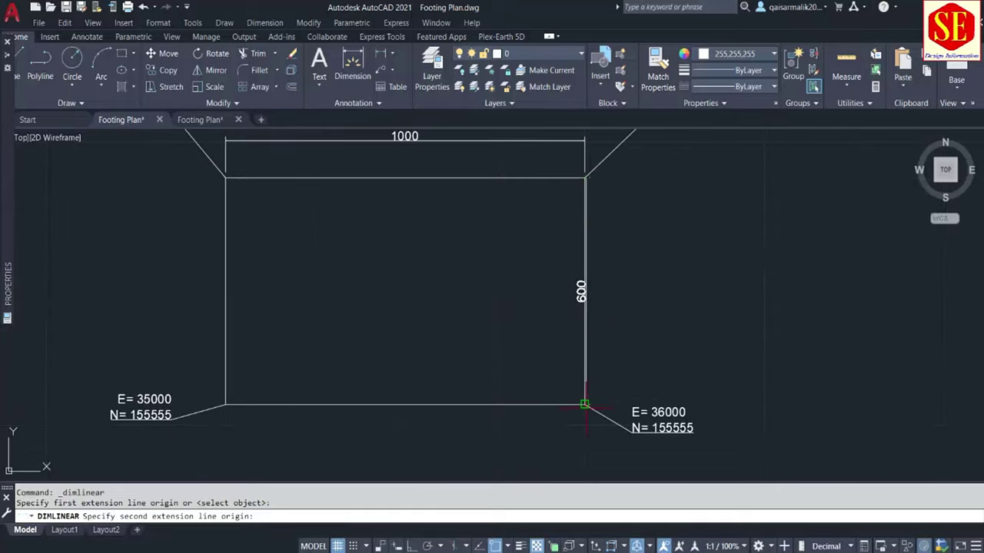
{"action": "left_click", "coordinate": [628, 273]}
{"action": "scroll", "coordinate": [628, 281], "scroll_direction": "down", "scroll_amount": 2}
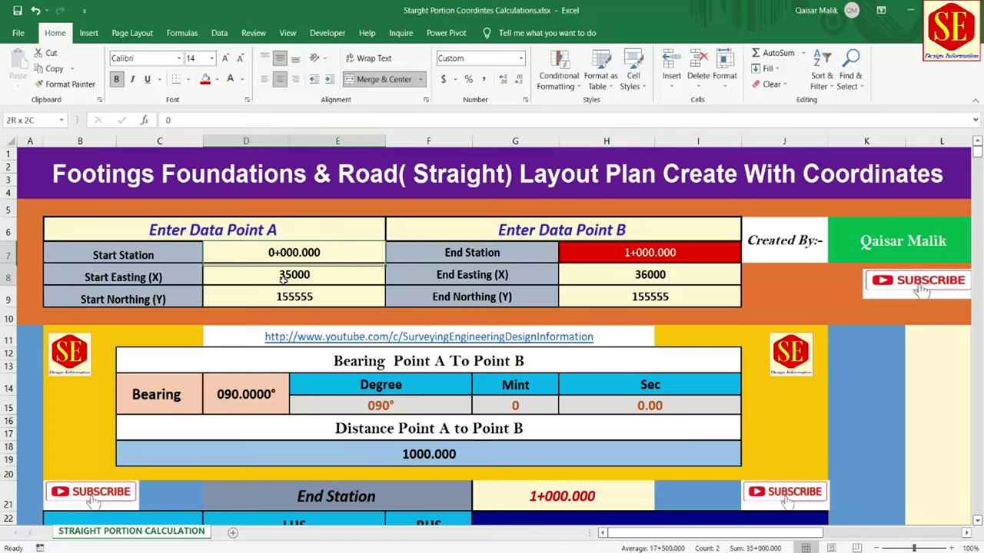
Delete the Point A inputs in D7:D9 and the Point B coordinates in H8:H9
{"action": "left_click_drag", "start_coordinate": [283, 256], "coordinate": [284, 290]}
{"action": "key", "text": "Delete"}
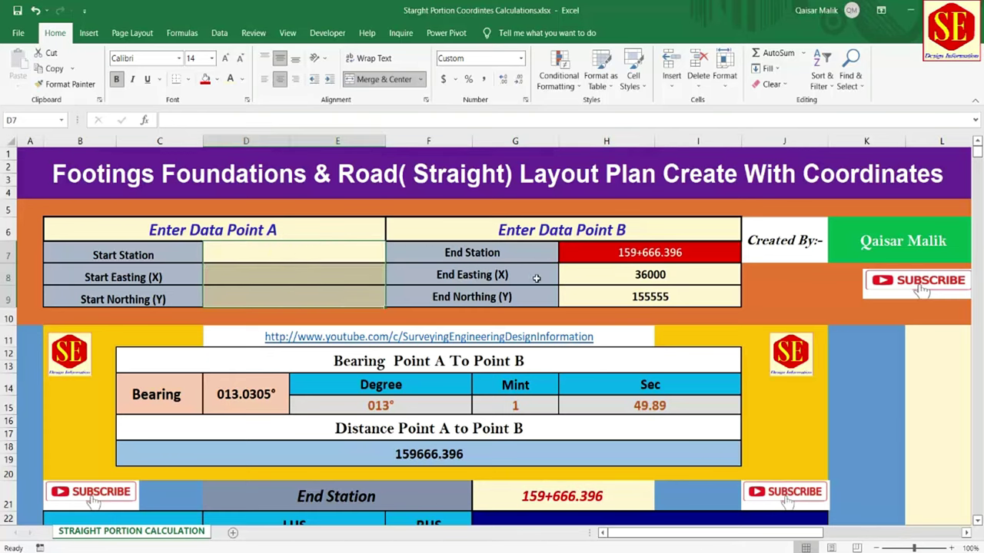
{"action": "left_click_drag", "start_coordinate": [643, 272], "coordinate": [638, 293]}
{"action": "key", "text": "Delete"}
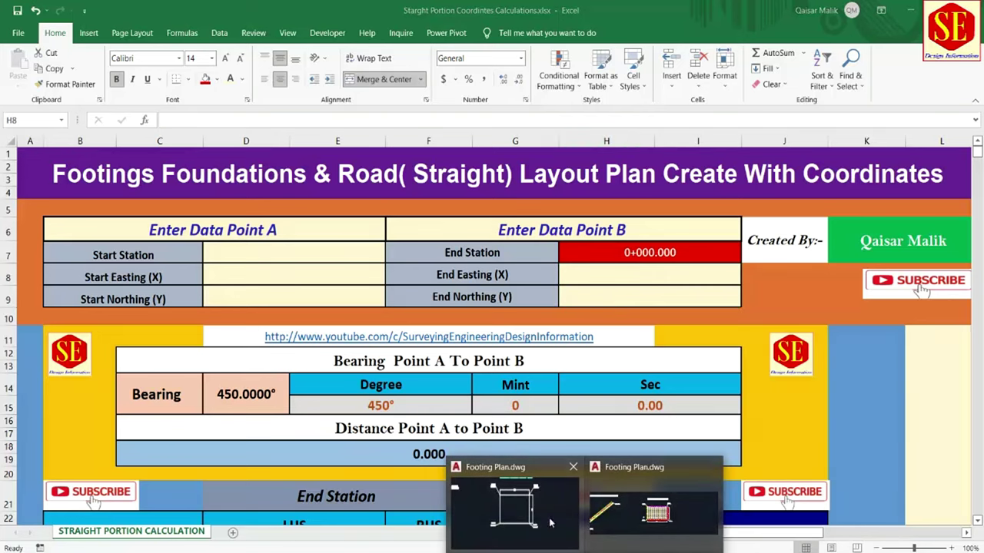
{"action": "left_click", "coordinate": [552, 523]}
{"action": "scroll", "coordinate": [644, 377], "scroll_direction": "up", "scroll_amount": 4}
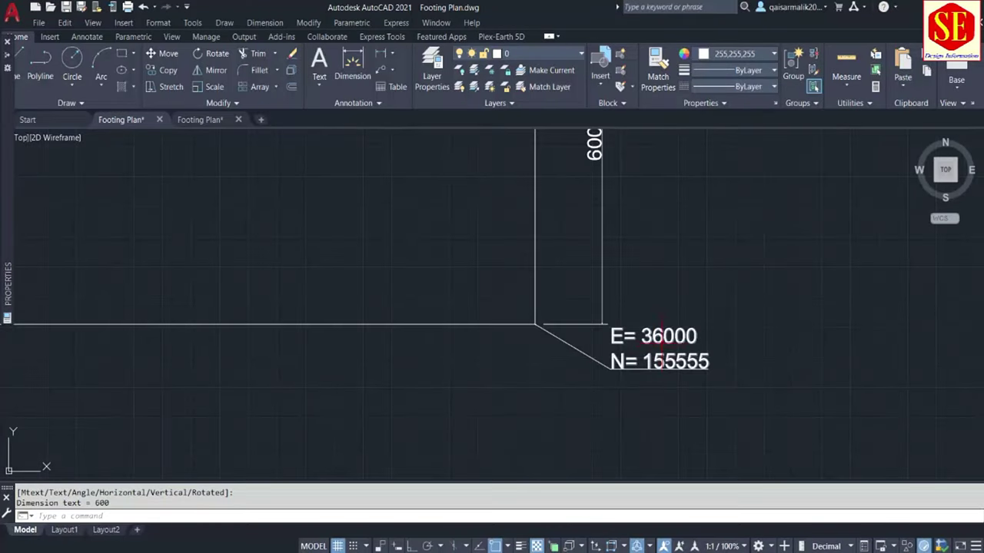
Pan and zoom along the right edge to read the E= 36000 N= 156155 and N= 155555 labels
{"action": "middle_click_drag", "start_coordinate": [662, 377], "coordinate": [669, 477]}
{"action": "scroll", "coordinate": [674, 254], "scroll_direction": "down", "scroll_amount": 5}
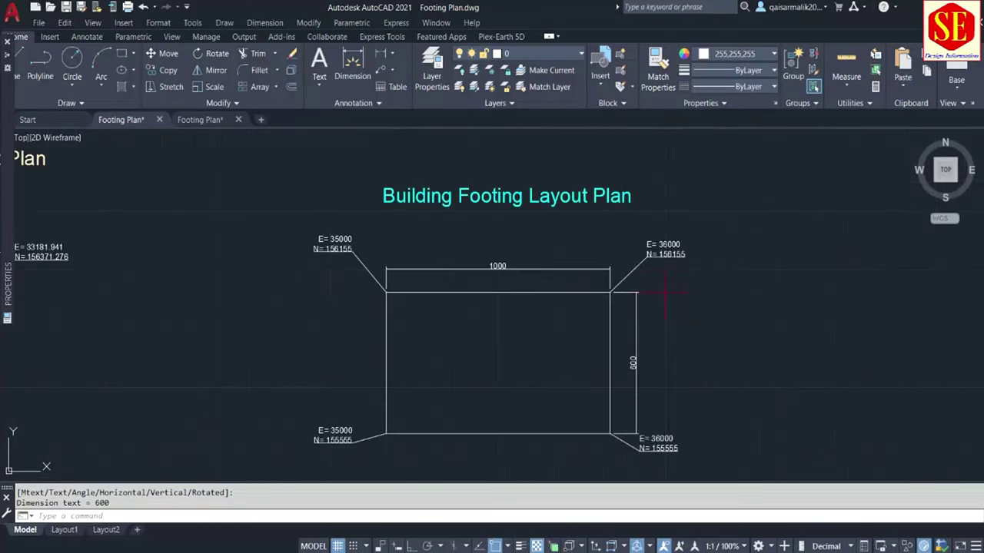
{"action": "scroll", "coordinate": [674, 254], "scroll_direction": "up", "scroll_amount": 5}
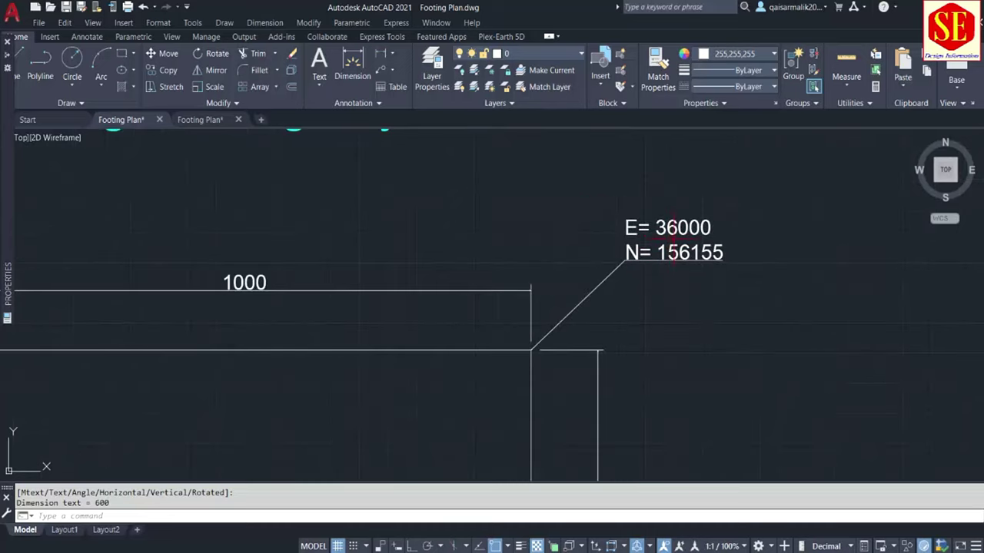
{"action": "scroll", "coordinate": [661, 254], "scroll_direction": "down", "scroll_amount": 5}
{"action": "scroll", "coordinate": [650, 392], "scroll_direction": "up", "scroll_amount": 5}
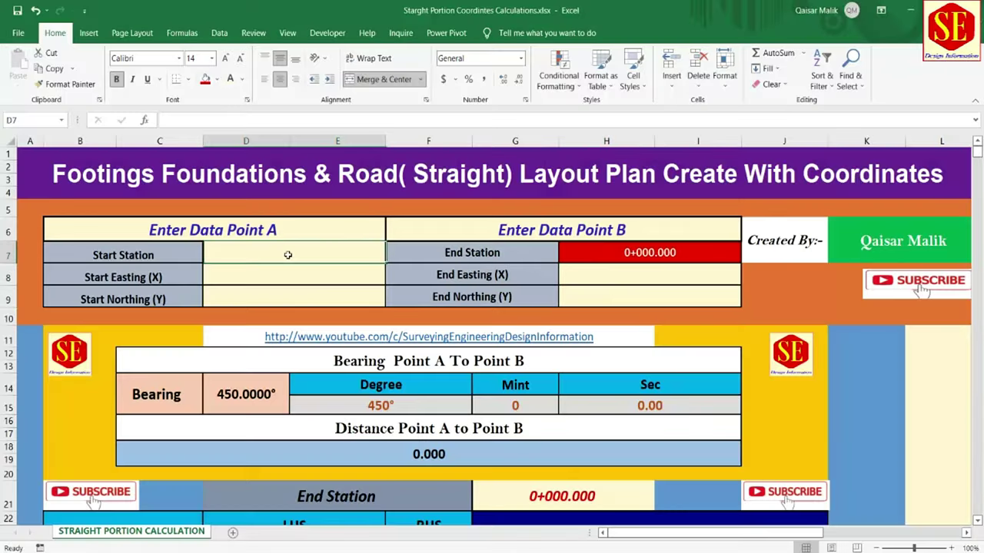
Enter Point A as station 0, easting 36000 and northing 155555, then select End Easting H8
{"action": "left_click", "coordinate": [286, 254]}
{"action": "type", "text": "0"}
{"action": "key", "text": "Return"}
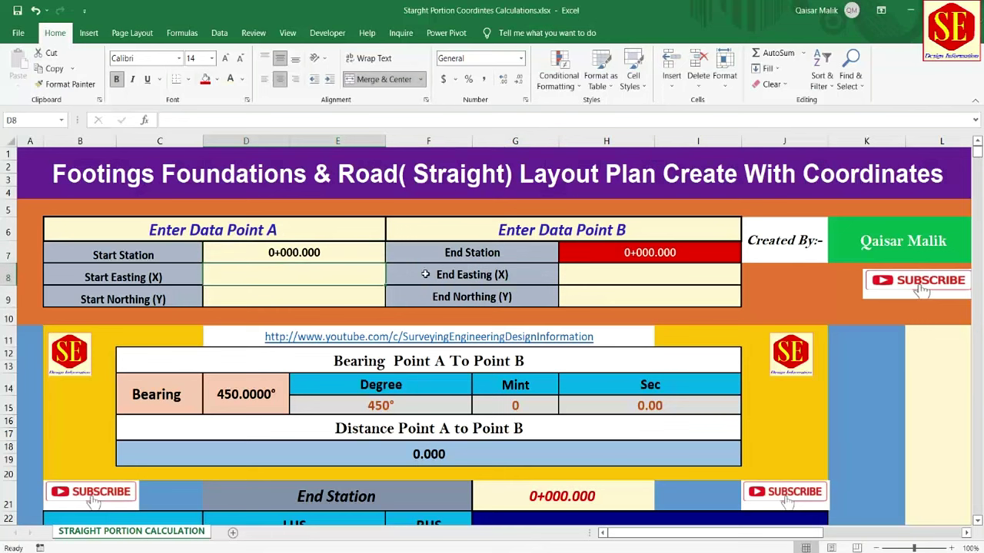
{"action": "type", "text": "36"}
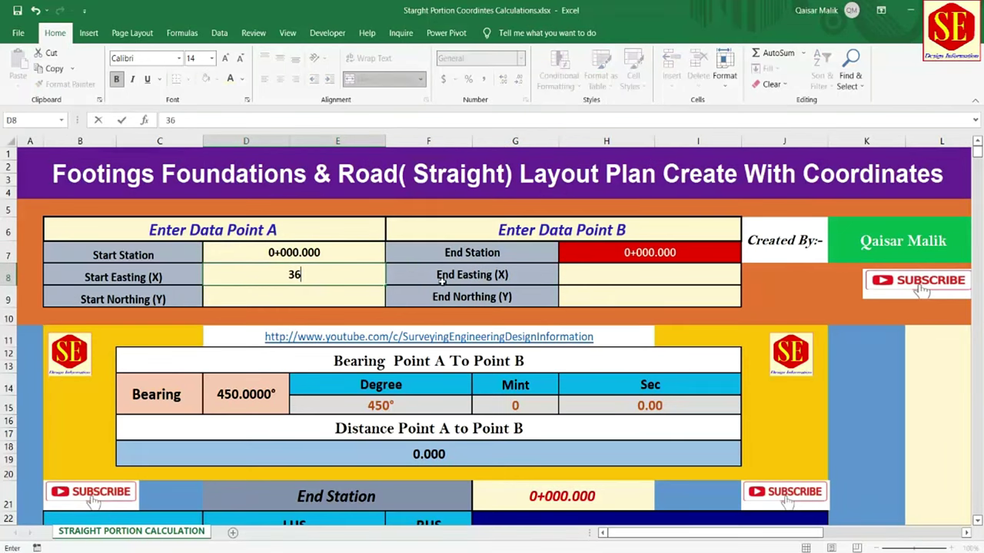
{"action": "type", "text": "000"}
{"action": "left_click", "coordinate": [322, 299]}
{"action": "type", "text": "1555"}
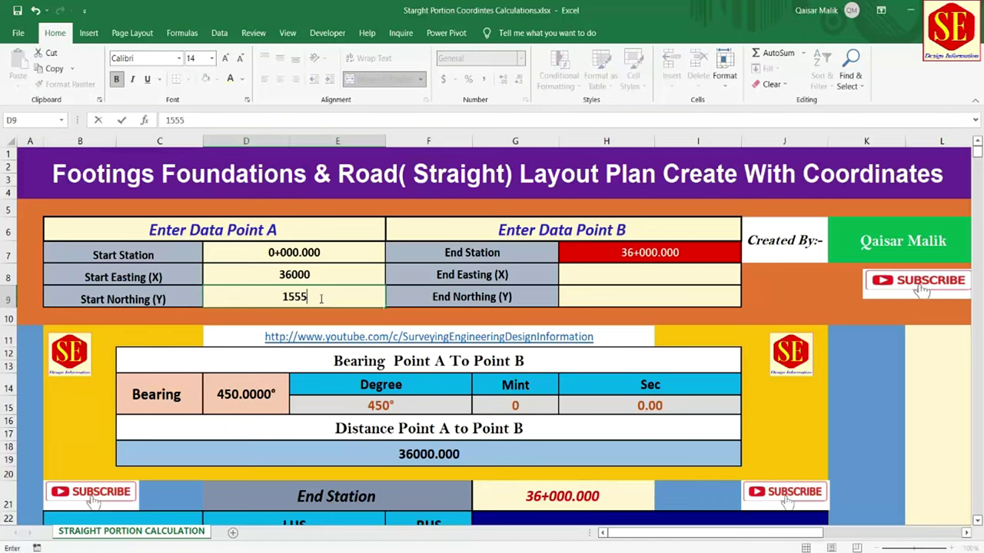
{"action": "type", "text": "55"}
{"action": "key", "text": "Return"}
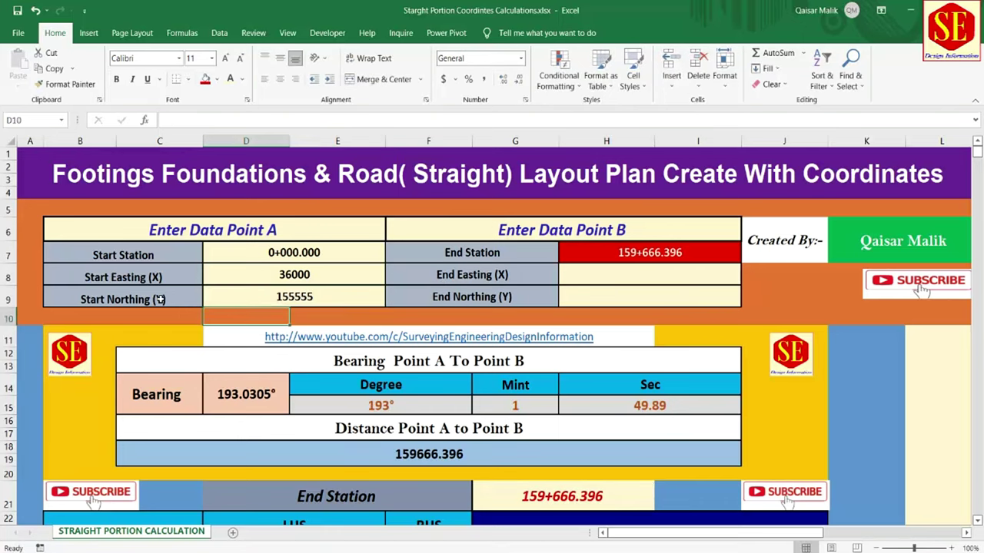
{"action": "left_click", "coordinate": [589, 279]}
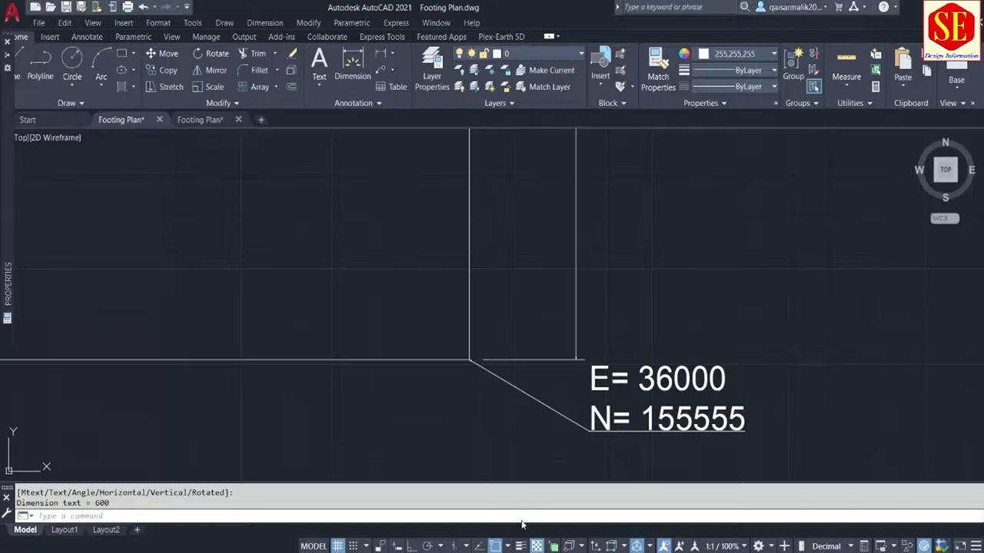
{"action": "left_click", "coordinate": [544, 522]}
{"action": "scroll", "coordinate": [536, 416], "scroll_direction": "down", "scroll_amount": 3}
Pan and zoom to the top-right corner label reading E= 36000 N= 156155
{"action": "middle_click_drag", "start_coordinate": [549, 211], "coordinate": [549, 331]}
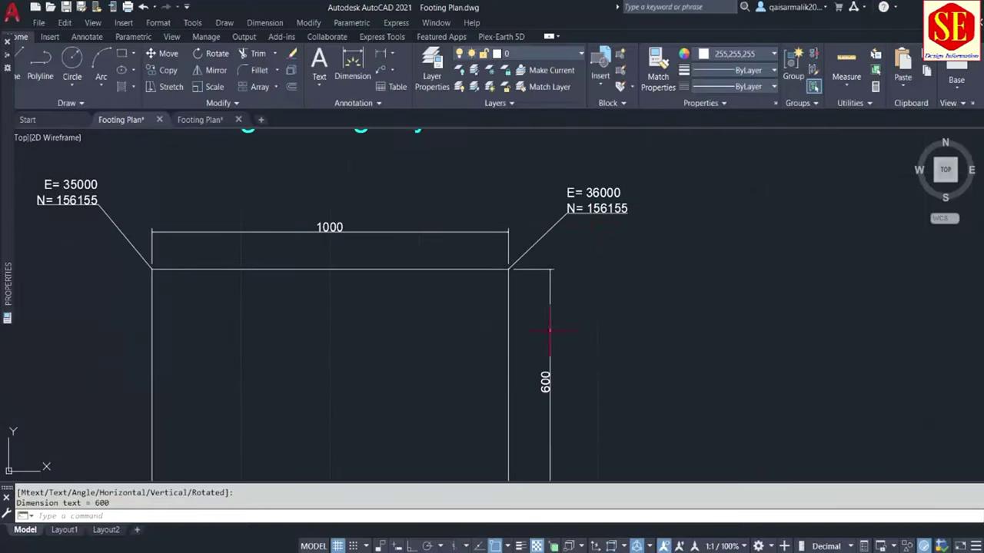
{"action": "scroll", "coordinate": [549, 331], "scroll_direction": "up", "scroll_amount": 3}
{"action": "middle_click_drag", "start_coordinate": [588, 202], "coordinate": [591, 258]}
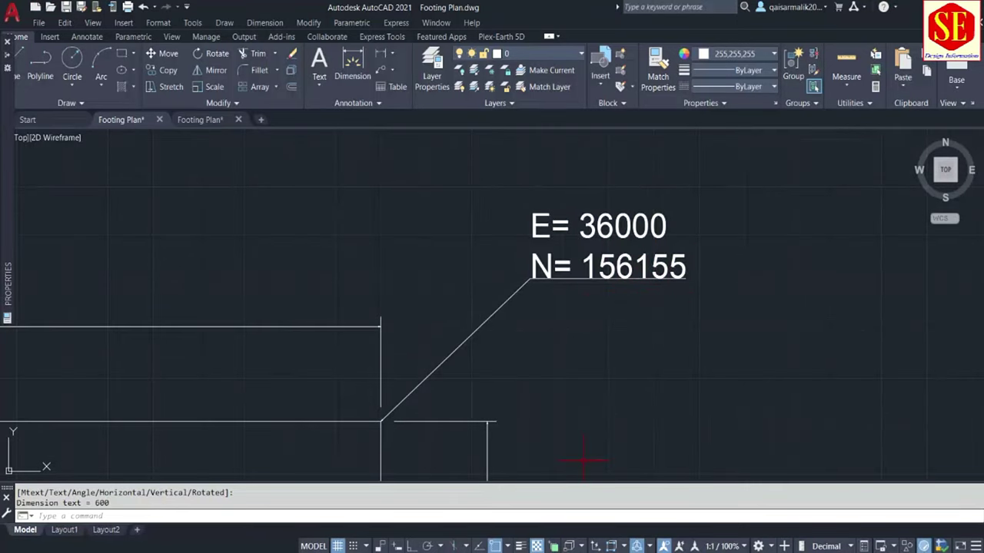
{"action": "key", "text": "alt+Tab"}
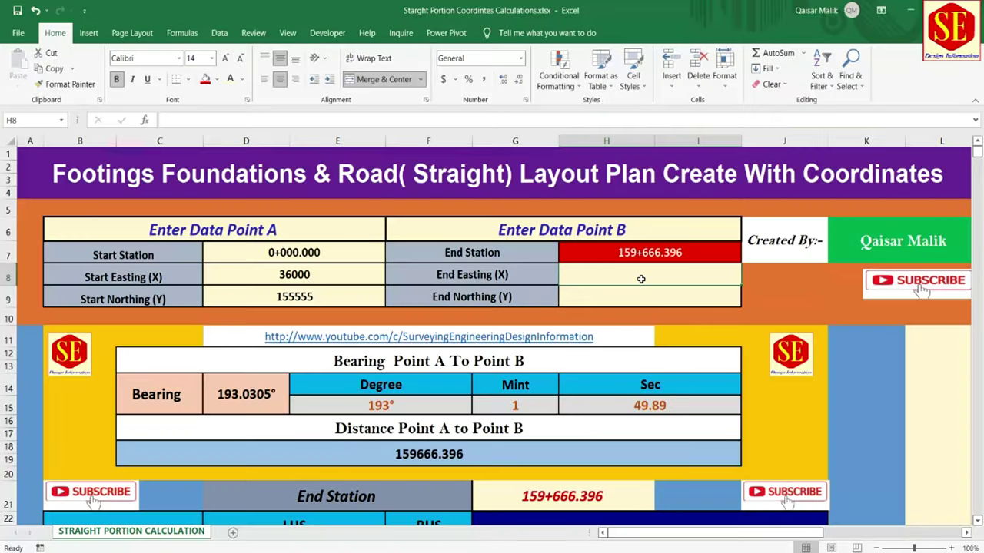
Enter point B easting 36000 and northing 156155, then check the end-station formula in H7
{"action": "type", "text": "36000"}
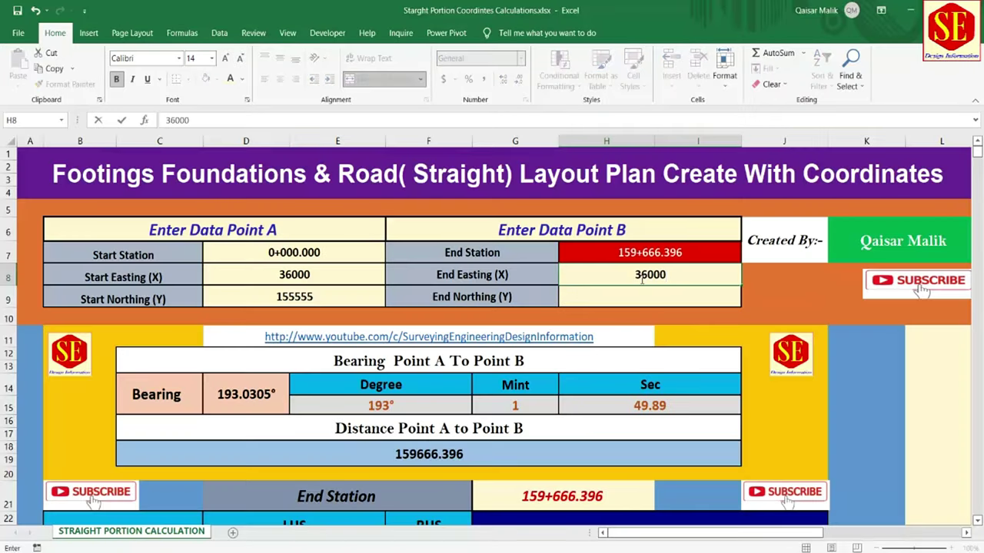
{"action": "key", "text": "Return"}
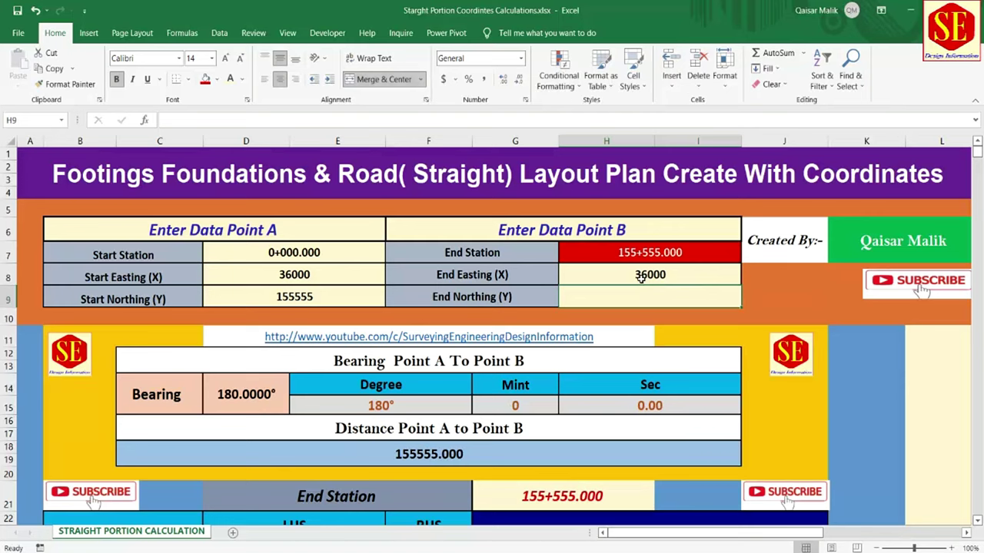
{"action": "type", "text": "15"}
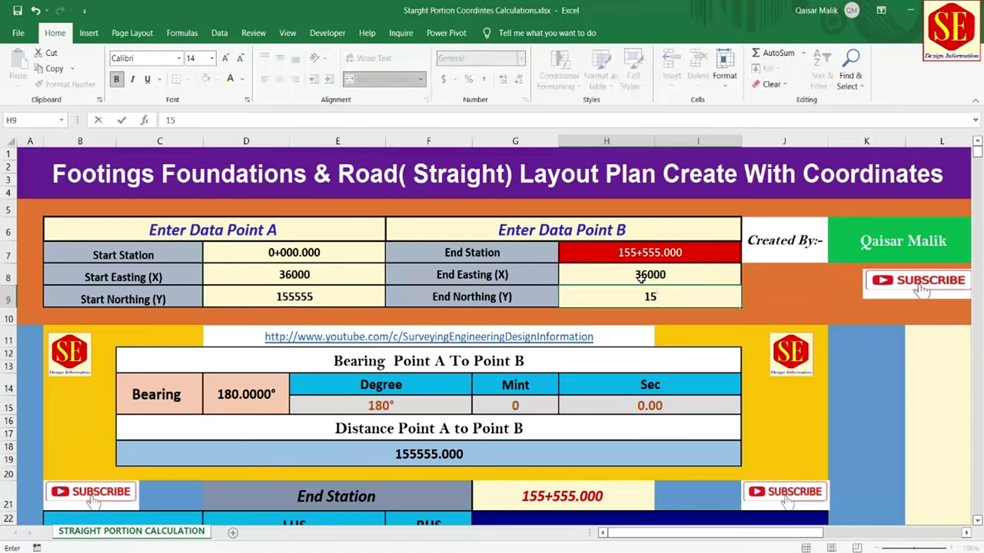
{"action": "type", "text": "61"}
{"action": "type", "text": "55"}
{"action": "key", "text": "Return"}
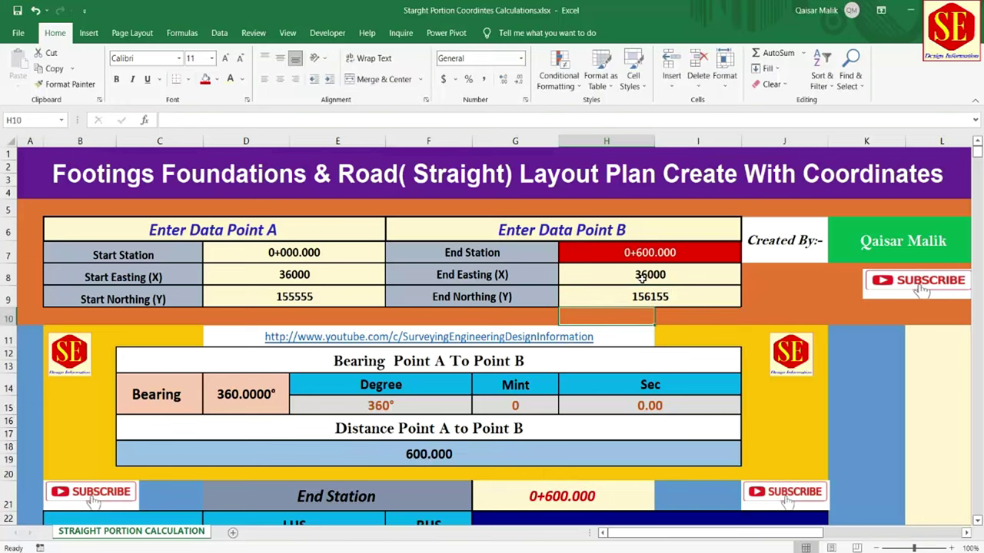
{"action": "left_click", "coordinate": [624, 252]}
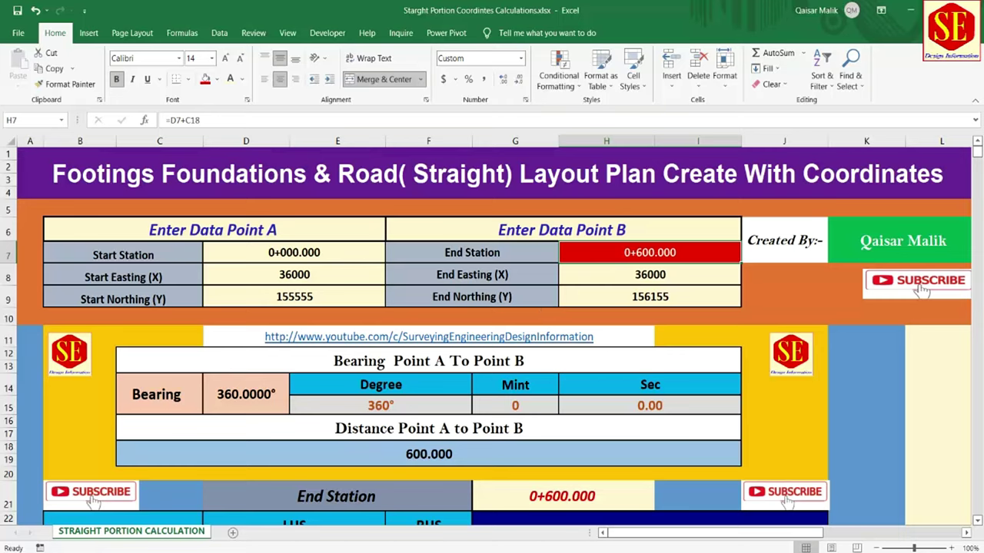
{"action": "left_click", "coordinate": [512, 504]}
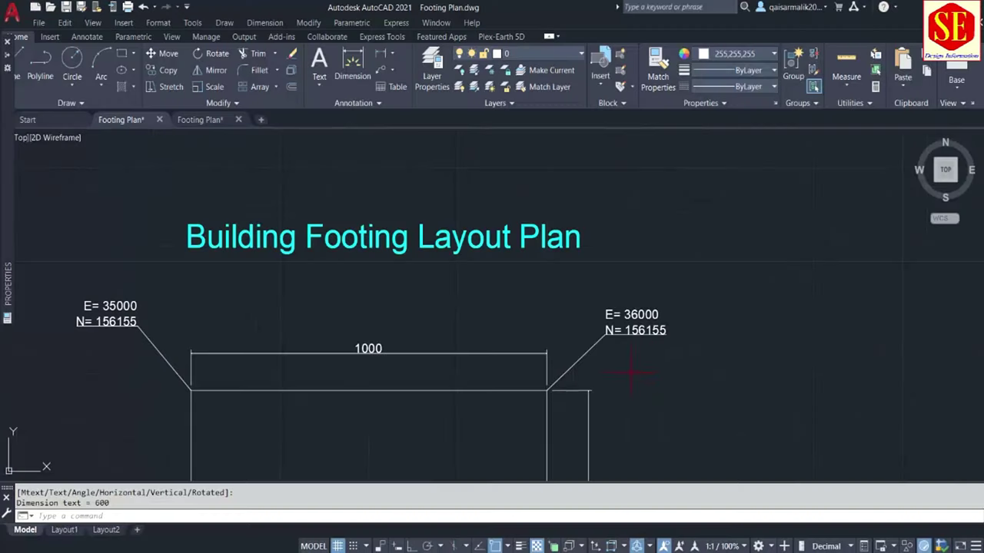
{"action": "scroll", "coordinate": [631, 373], "scroll_direction": "down", "scroll_amount": 1}
{"action": "scroll", "coordinate": [577, 354], "scroll_direction": "down", "scroll_amount": 1}
{"action": "scroll", "coordinate": [597, 269], "scroll_direction": "down", "scroll_amount": 1}
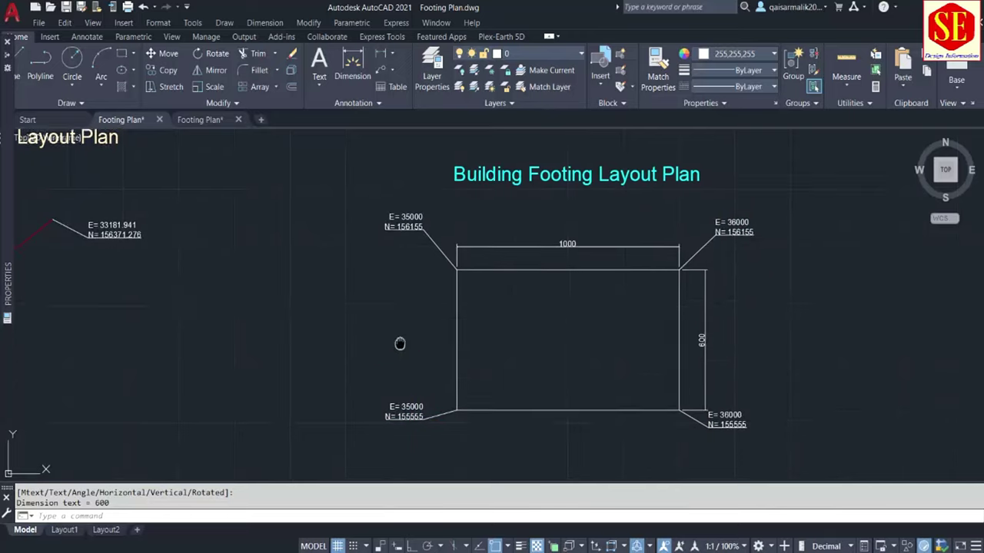
{"action": "middle_click_drag", "start_coordinate": [400, 345], "coordinate": [397, 394]}
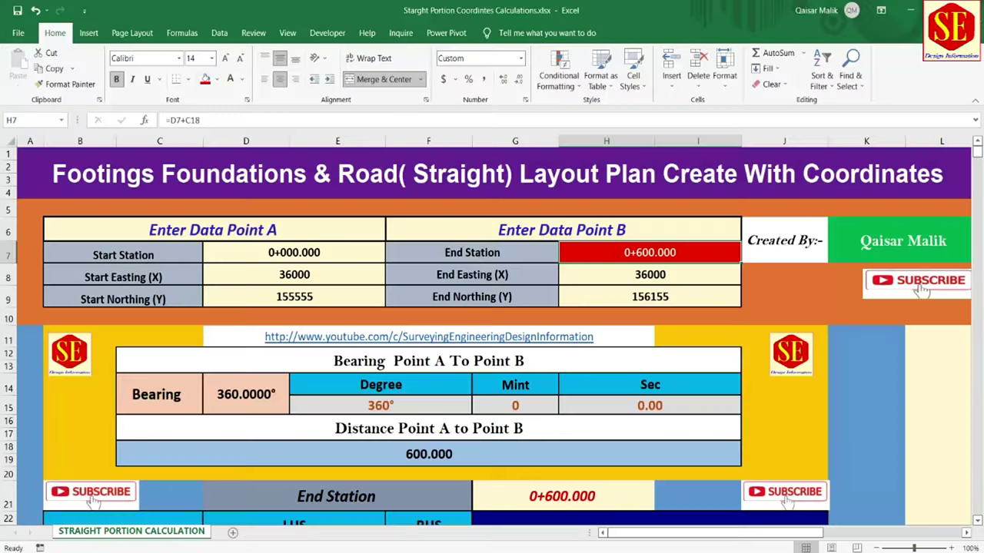
Scroll down the sheet and check the End Station formula in G21
{"action": "scroll", "coordinate": [481, 285], "scroll_direction": "down", "scroll_amount": 2}
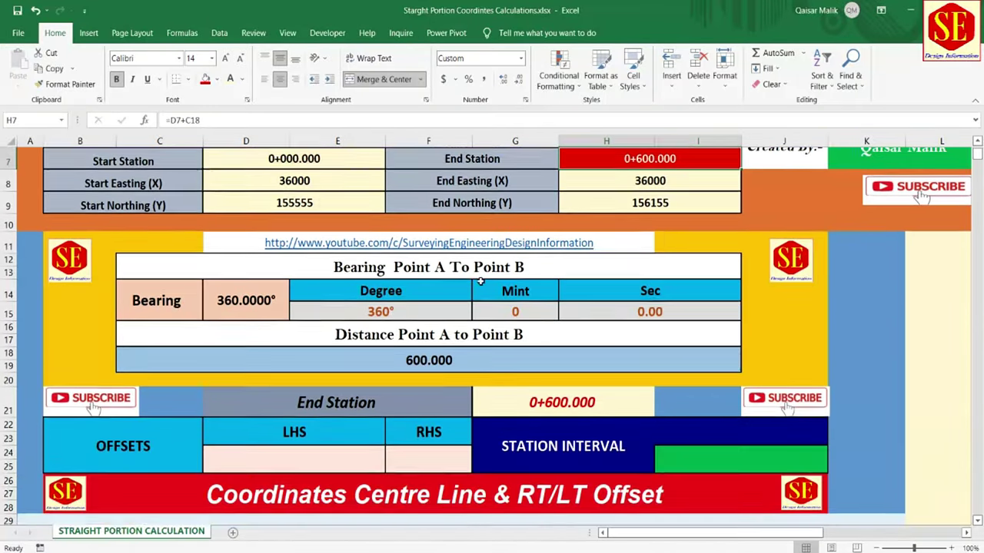
{"action": "scroll", "coordinate": [481, 284], "scroll_direction": "down", "scroll_amount": 1}
{"action": "scroll", "coordinate": [481, 285], "scroll_direction": "down", "scroll_amount": 1}
{"action": "scroll", "coordinate": [581, 378], "scroll_direction": "down", "scroll_amount": 2}
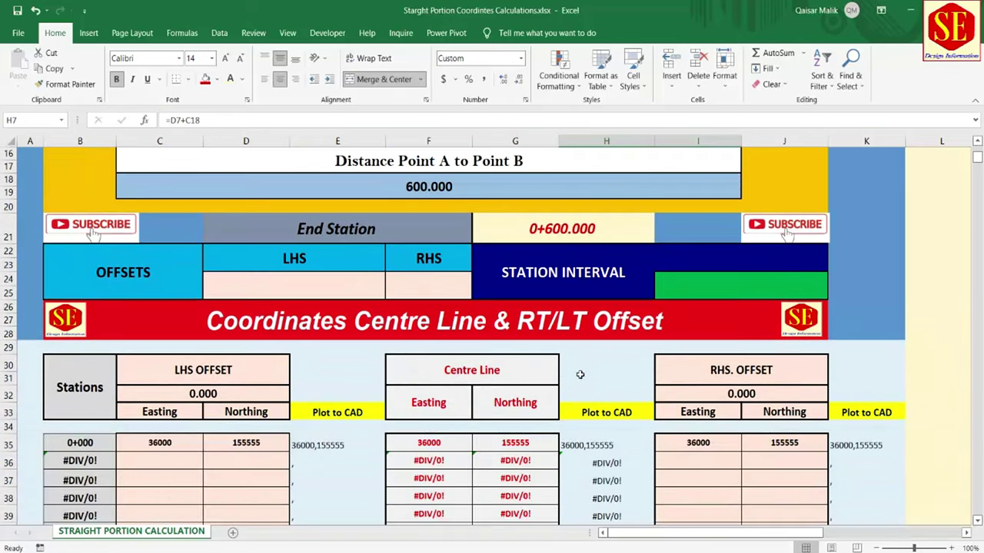
{"action": "left_click", "coordinate": [559, 231]}
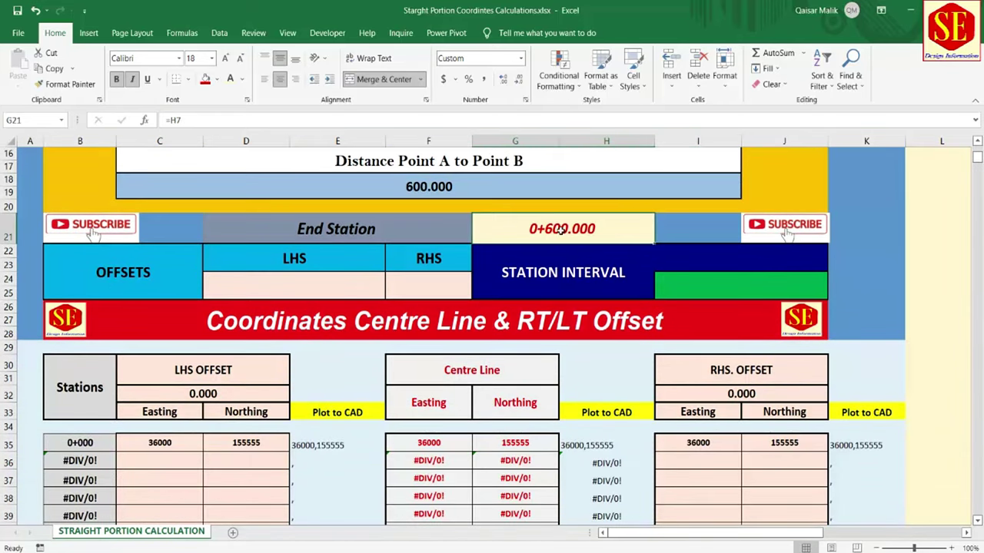
Review the offset table and select the LHS and RHS offset input cells
{"action": "scroll", "coordinate": [610, 304], "scroll_direction": "up", "scroll_amount": 5}
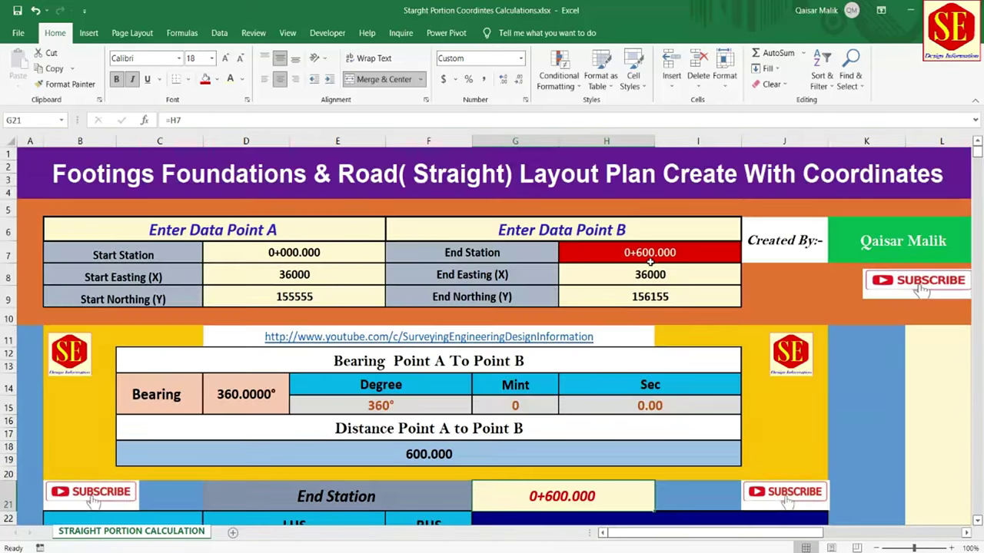
{"action": "scroll", "coordinate": [648, 264], "scroll_direction": "down", "scroll_amount": 3}
{"action": "scroll", "coordinate": [648, 264], "scroll_direction": "down", "scroll_amount": 4}
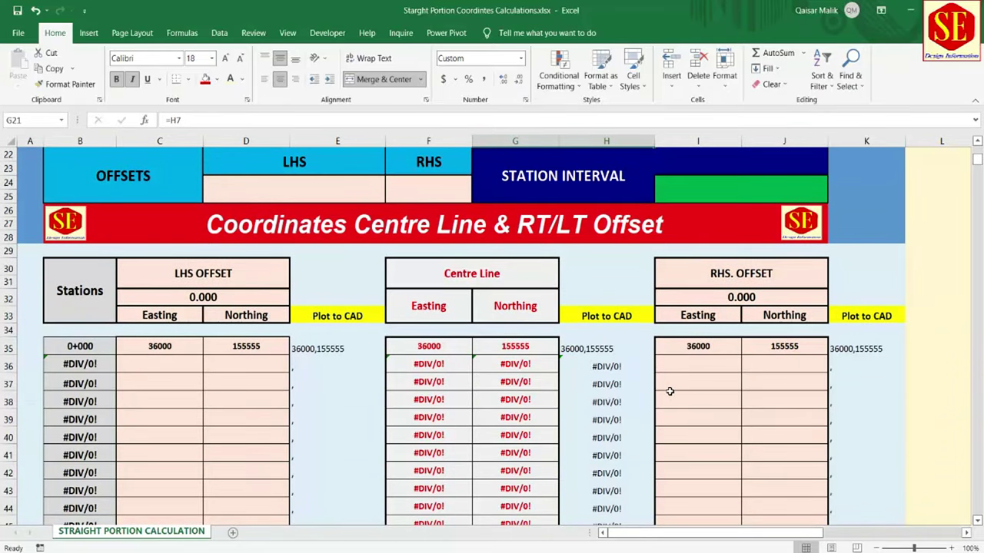
{"action": "scroll", "coordinate": [670, 391], "scroll_direction": "up", "scroll_amount": 2}
{"action": "left_click", "coordinate": [282, 292]}
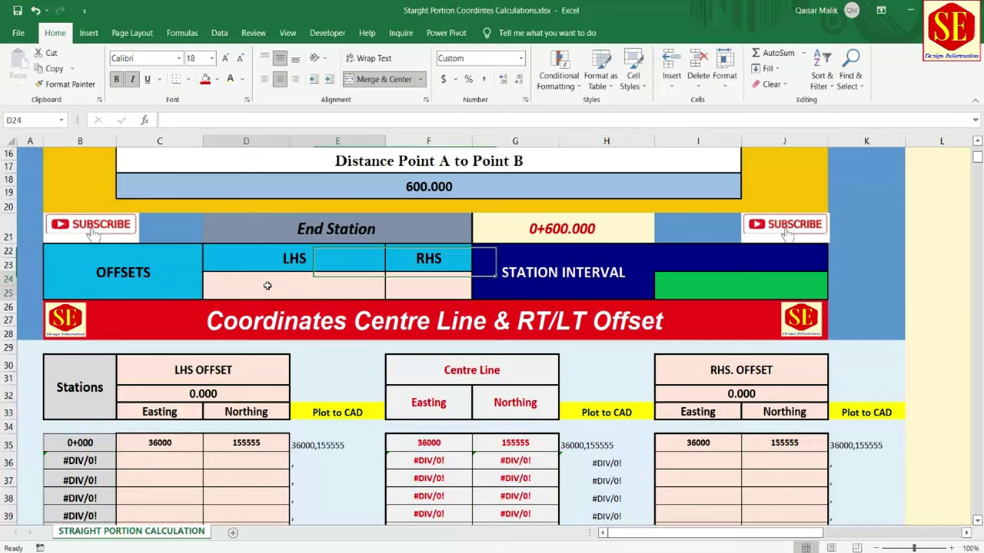
{"action": "left_click", "coordinate": [431, 286]}
{"action": "left_click", "coordinate": [353, 287]}
{"action": "left_click", "coordinate": [451, 288]}
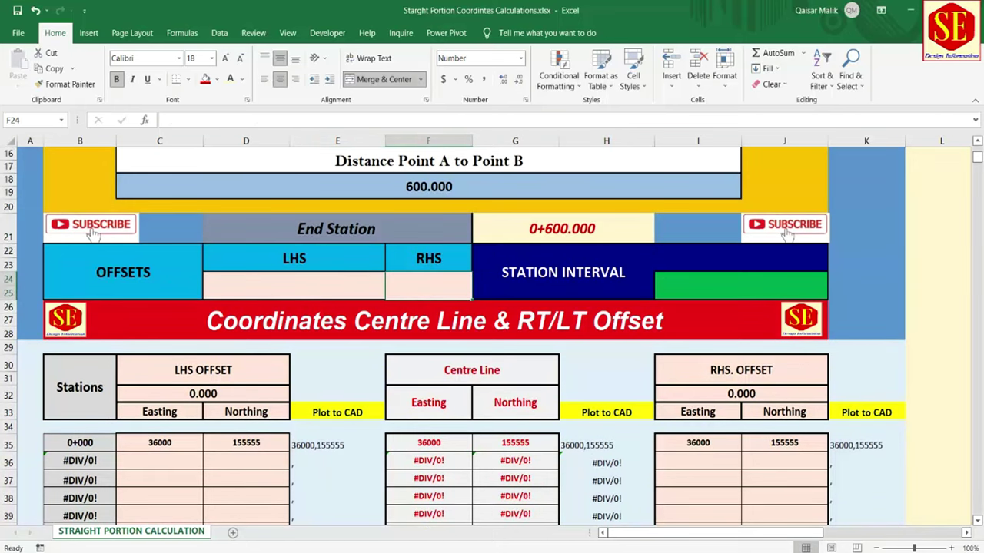
Inspect the Footing Plan drawing, then view the second Footing Plan tab's lower grid
{"action": "left_click", "coordinate": [499, 492]}
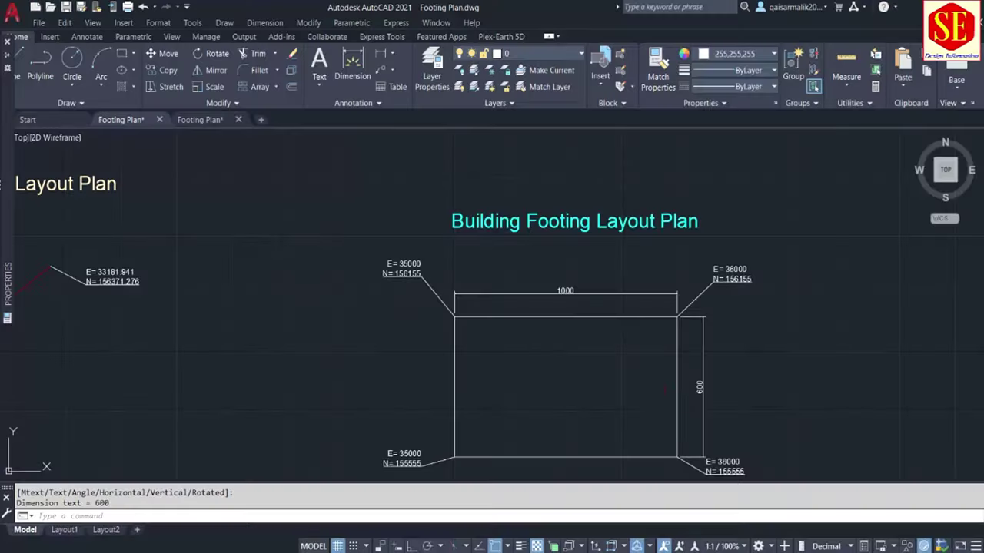
{"action": "scroll", "coordinate": [664, 342], "scroll_direction": "up", "scroll_amount": 2}
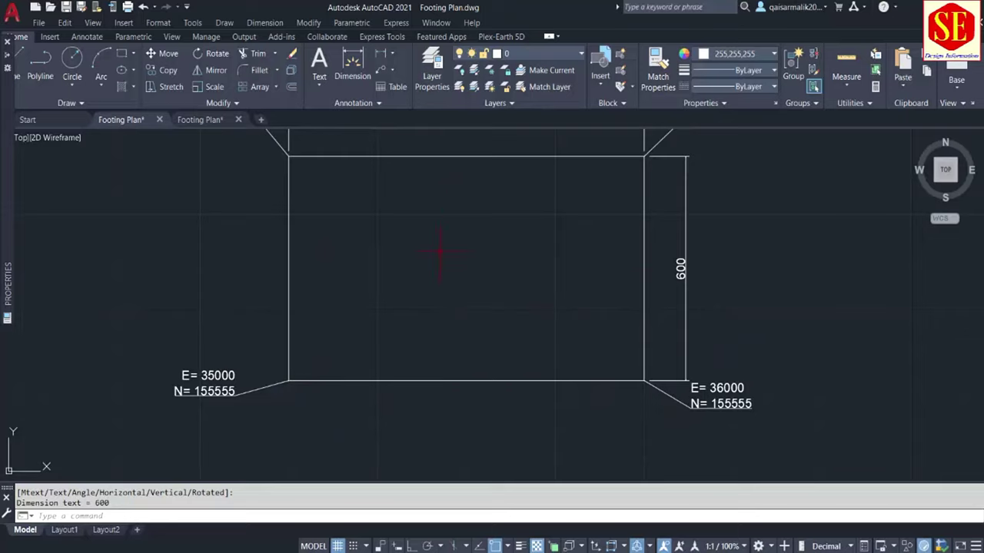
{"action": "middle_click_drag", "start_coordinate": [444, 213], "coordinate": [448, 309]}
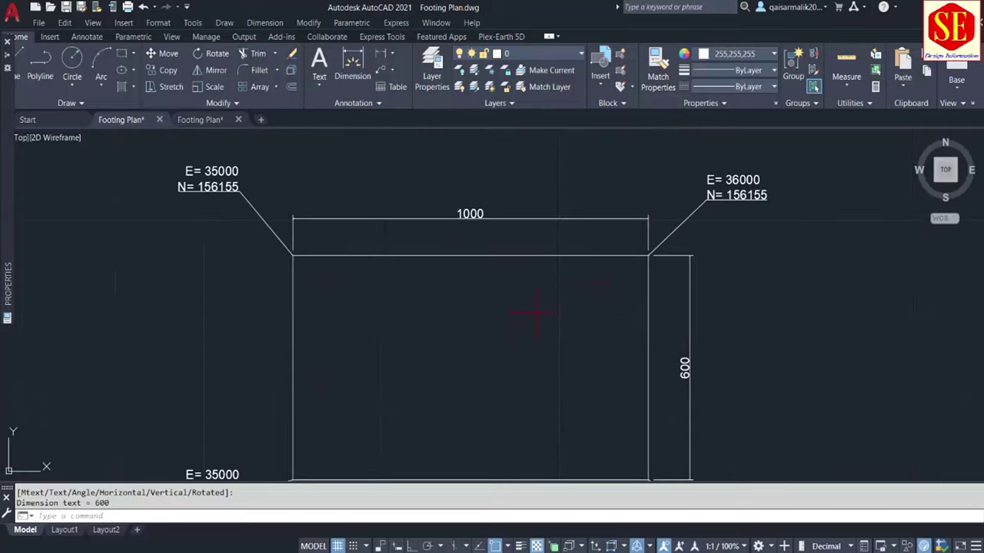
{"action": "scroll", "coordinate": [657, 238], "scroll_direction": "down", "scroll_amount": 2}
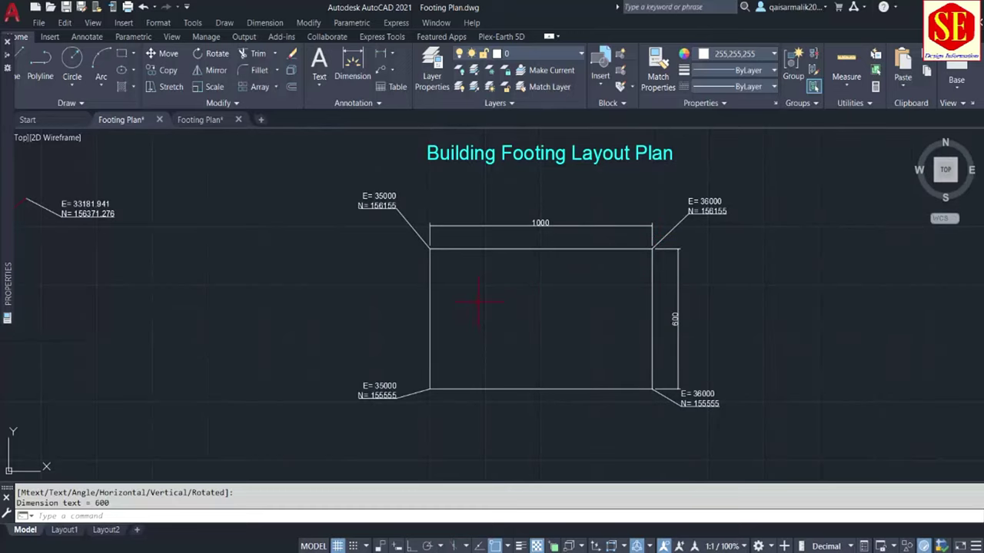
{"action": "left_click", "coordinate": [198, 120]}
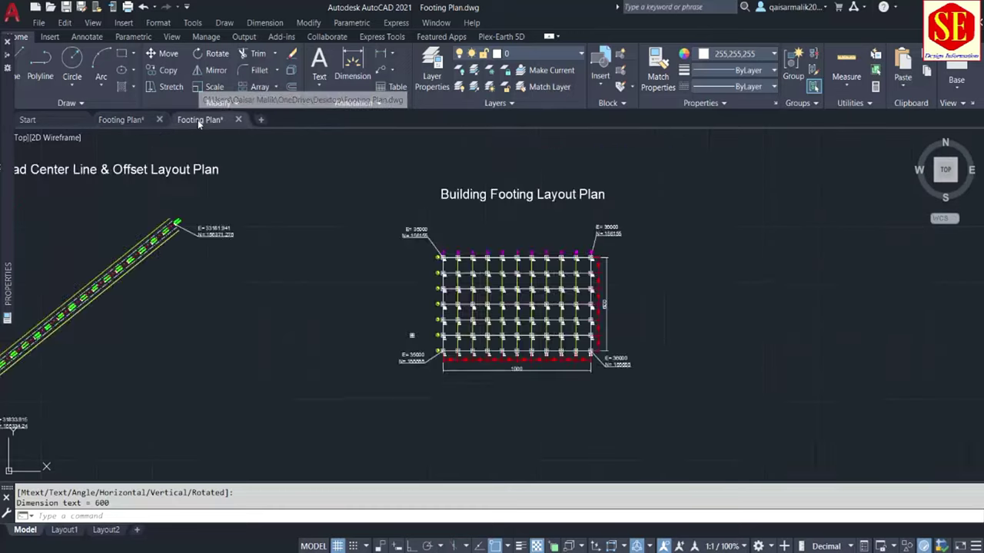
{"action": "scroll", "coordinate": [470, 369], "scroll_direction": "up", "scroll_amount": 4}
{"action": "scroll", "coordinate": [471, 369], "scroll_direction": "up", "scroll_amount": 2}
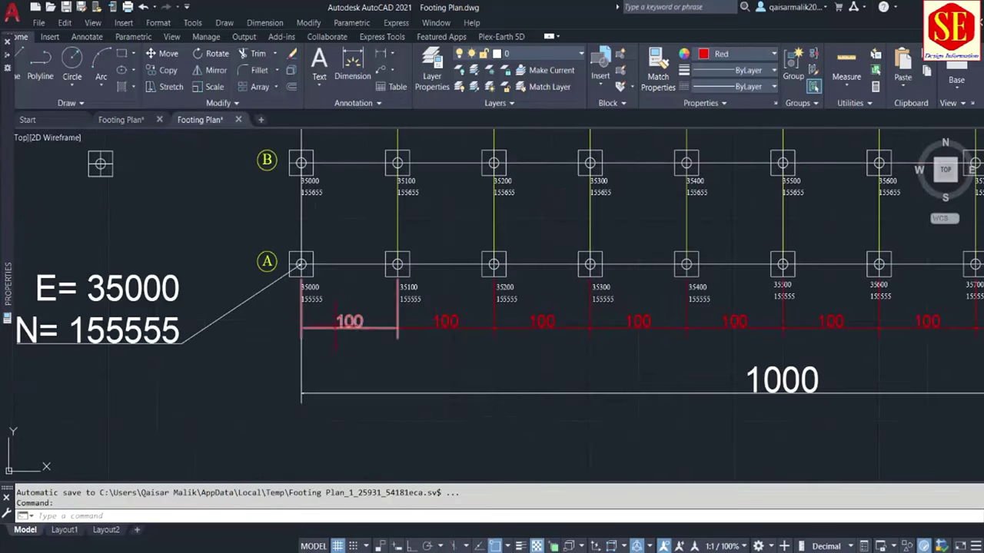
{"action": "middle_click_drag", "start_coordinate": [651, 341], "coordinate": [297, 311]}
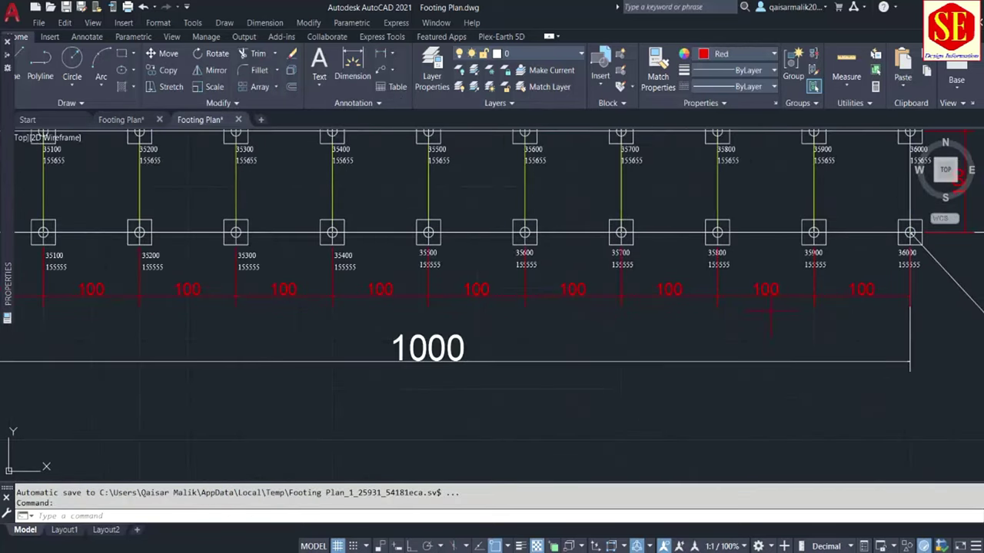
Set Excel's LHS offset to -100, then return to AutoCAD
{"action": "key", "text": "alt+Tab"}
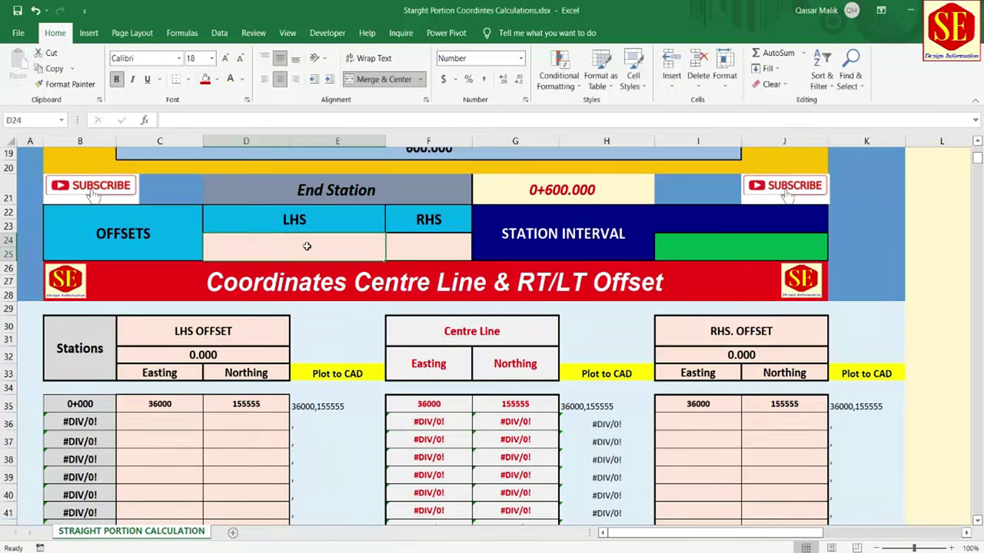
{"action": "type", "text": "-100"}
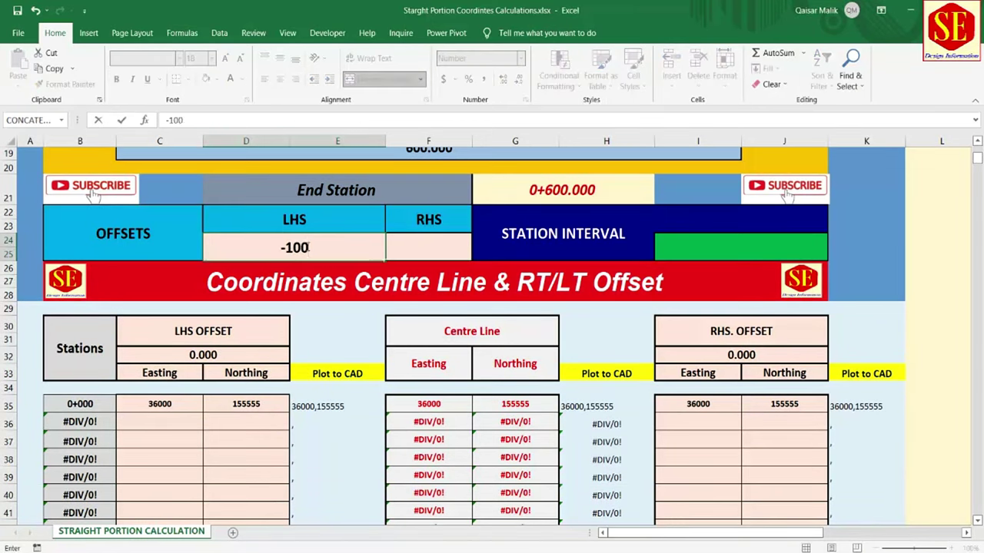
{"action": "left_click", "coordinate": [306, 247]}
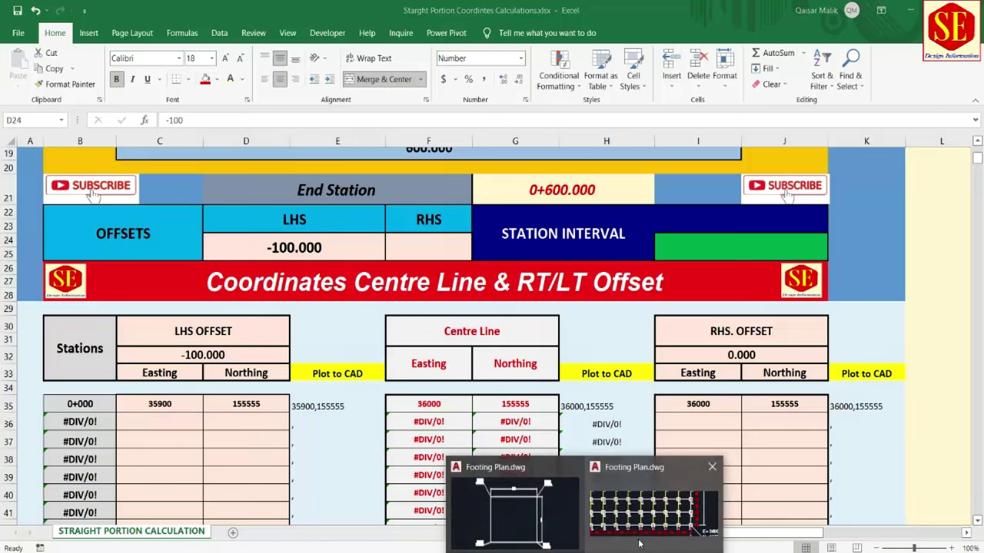
{"action": "left_click", "coordinate": [654, 504]}
View the grid columns and 1000 dimension, then check the station interval cell I24 in Excel
{"action": "middle_click_drag", "start_coordinate": [741, 429], "coordinate": [716, 322]}
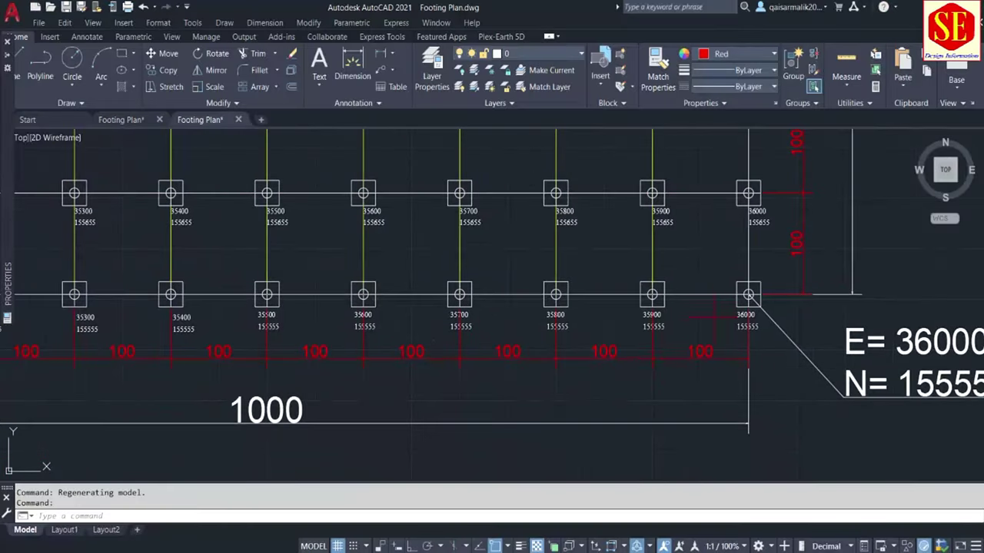
{"action": "scroll", "coordinate": [715, 323], "scroll_direction": "down", "scroll_amount": 2}
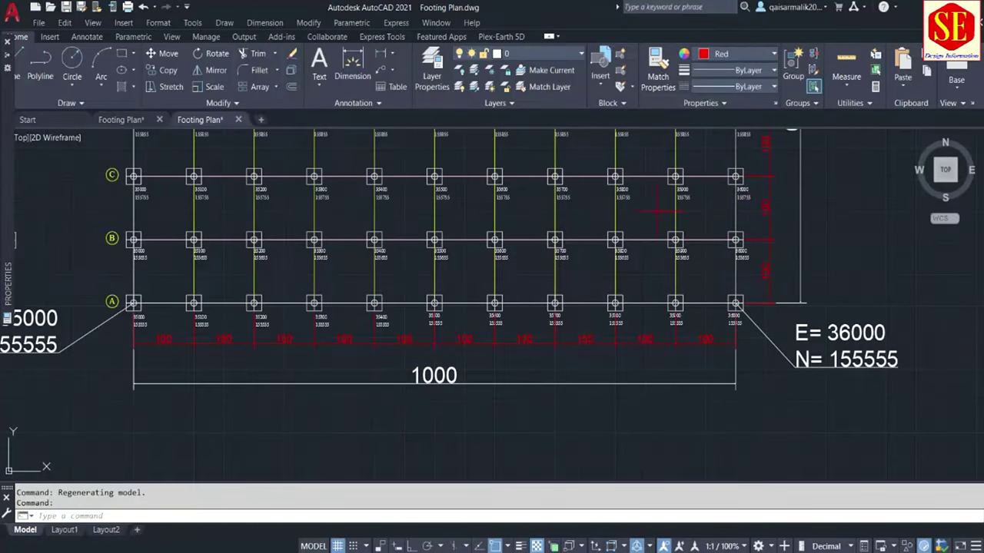
{"action": "scroll", "coordinate": [700, 342], "scroll_direction": "up", "scroll_amount": 2}
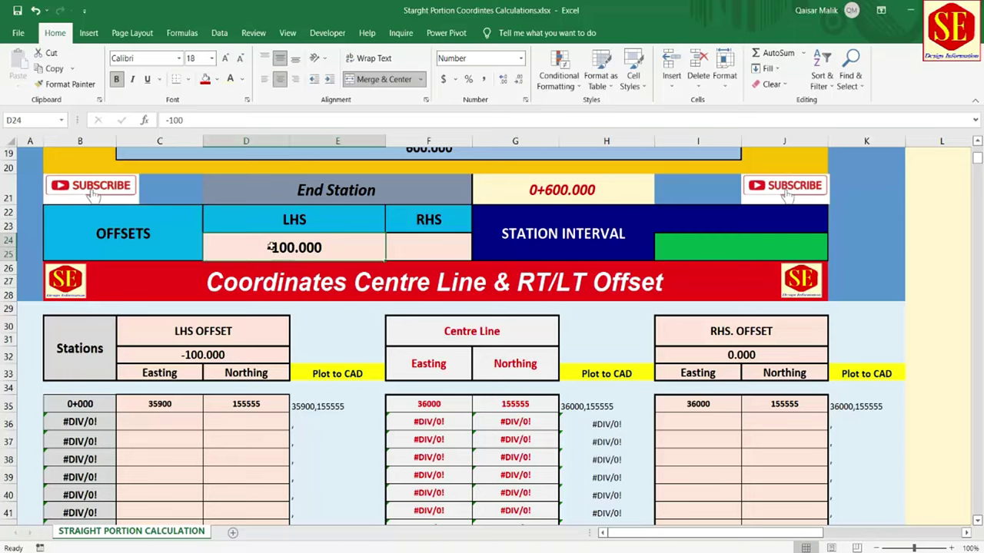
{"action": "left_click", "coordinate": [724, 240]}
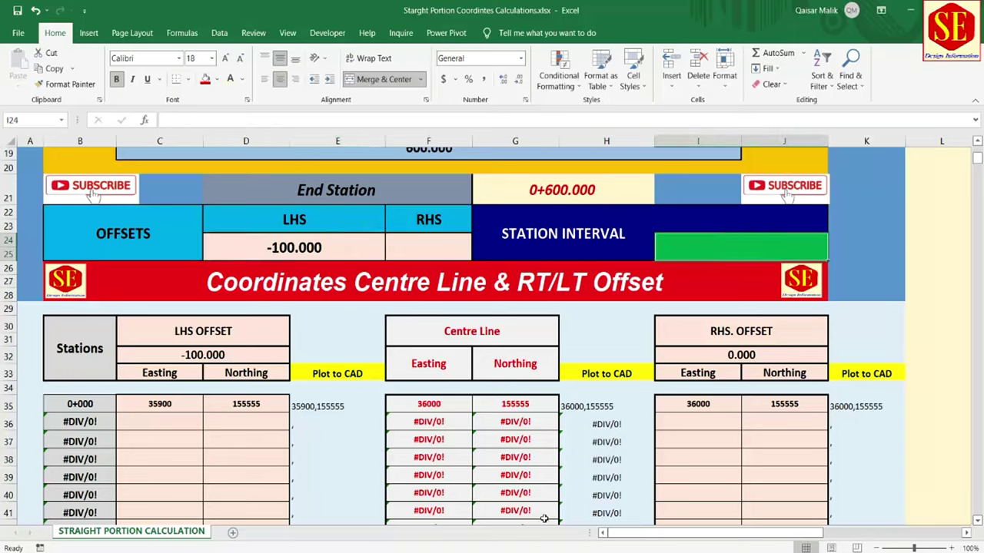
{"action": "left_click", "coordinate": [626, 520]}
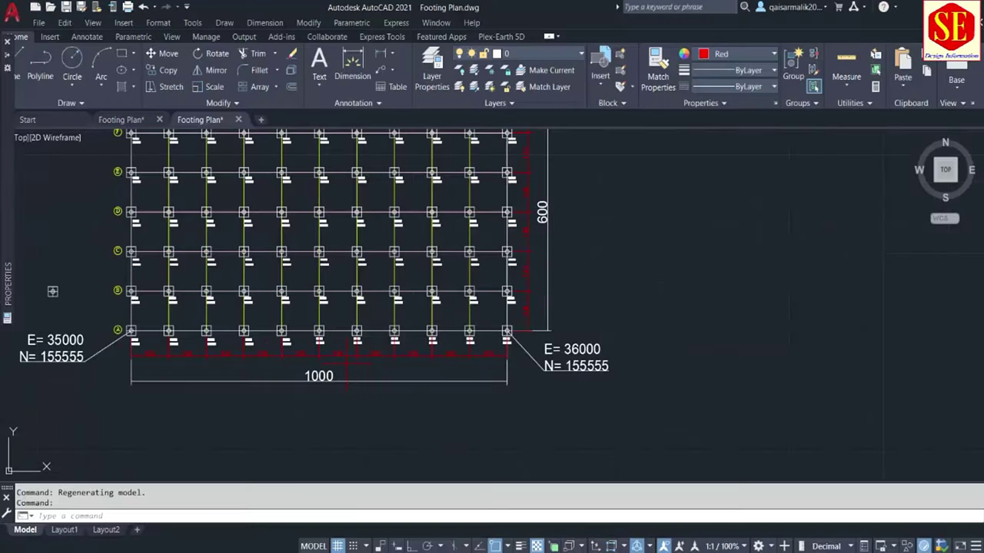
Pan and zoom across the footing grid to read the 100-spaced column coordinates and 600 dimension
{"action": "scroll", "coordinate": [503, 320], "scroll_direction": "up", "scroll_amount": 3}
{"action": "middle_click_drag", "start_coordinate": [504, 319], "coordinate": [496, 425]}
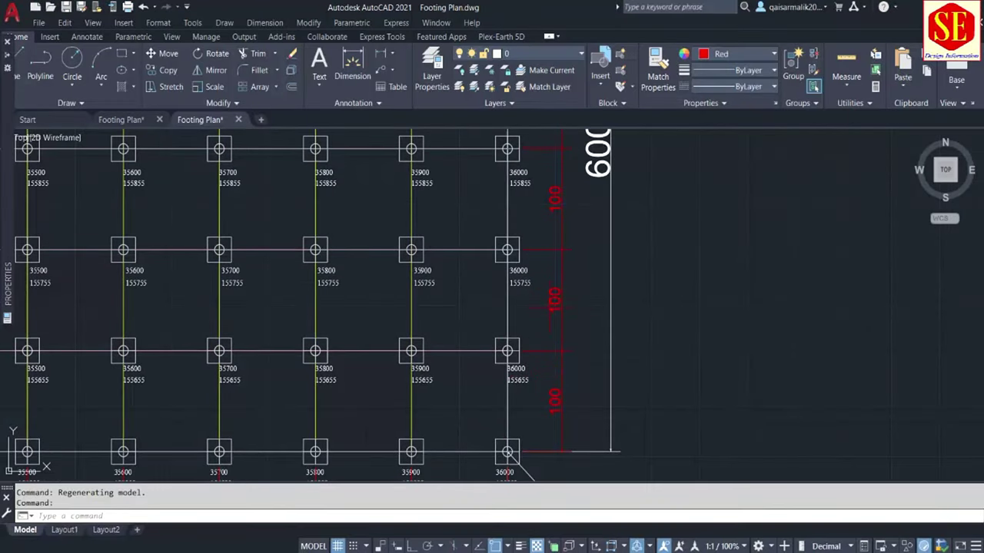
{"action": "scroll", "coordinate": [550, 392], "scroll_direction": "up", "scroll_amount": 2}
{"action": "scroll", "coordinate": [549, 392], "scroll_direction": "down", "scroll_amount": 4}
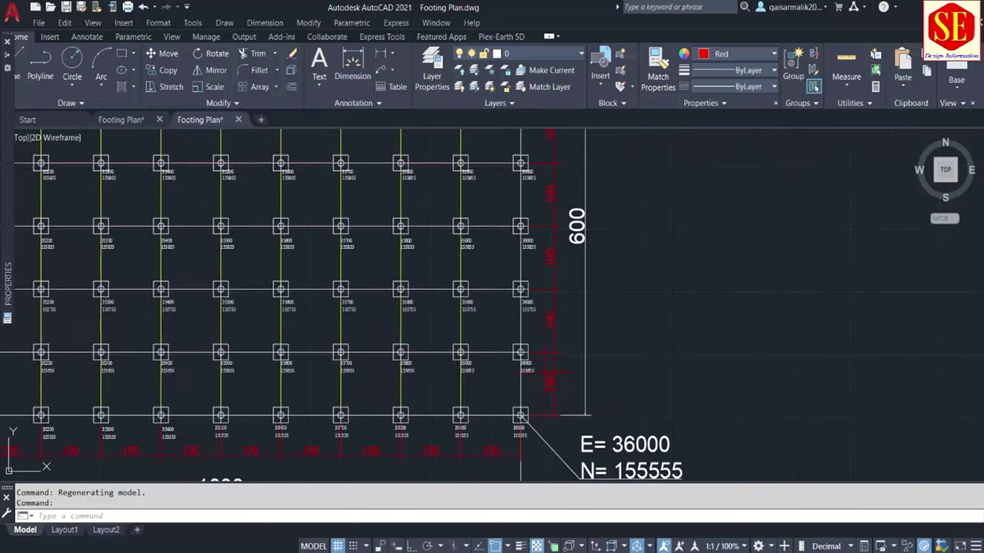
{"action": "scroll", "coordinate": [550, 392], "scroll_direction": "up", "scroll_amount": 2}
{"action": "middle_click_drag", "start_coordinate": [554, 292], "coordinate": [553, 391]}
{"action": "scroll", "coordinate": [548, 219], "scroll_direction": "down", "scroll_amount": 2}
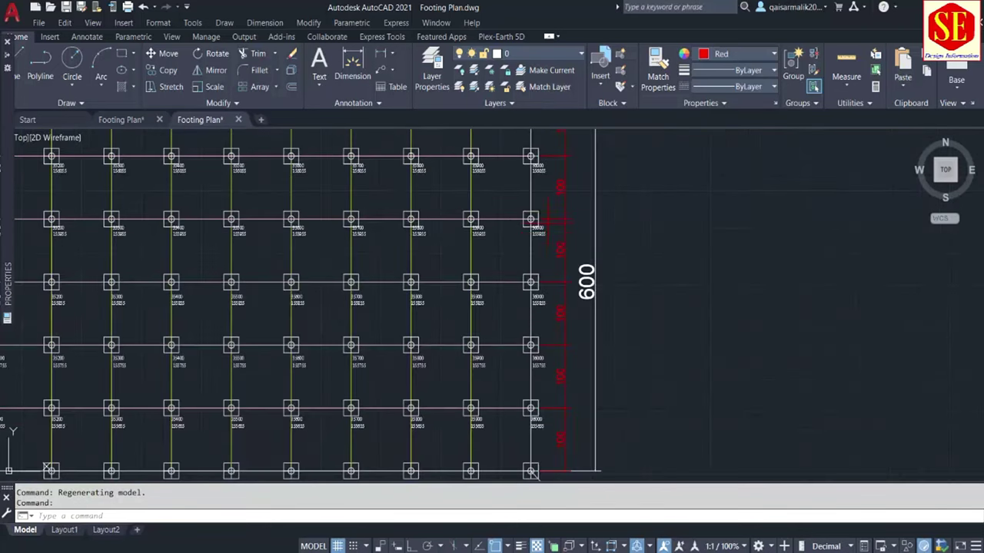
{"action": "scroll", "coordinate": [561, 223], "scroll_direction": "down", "scroll_amount": 4}
{"action": "scroll", "coordinate": [252, 248], "scroll_direction": "up", "scroll_amount": 2}
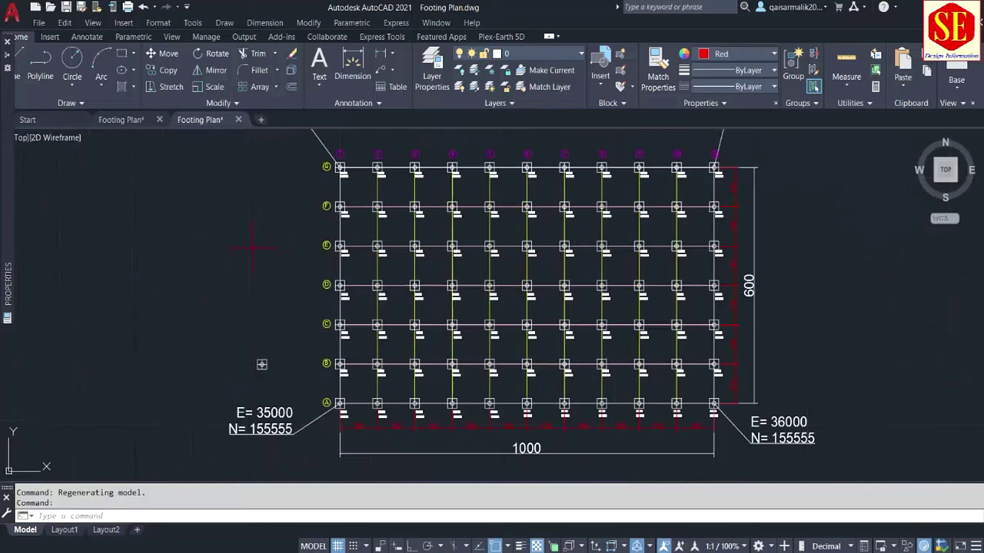
{"action": "scroll", "coordinate": [261, 364], "scroll_direction": "up", "scroll_amount": 4}
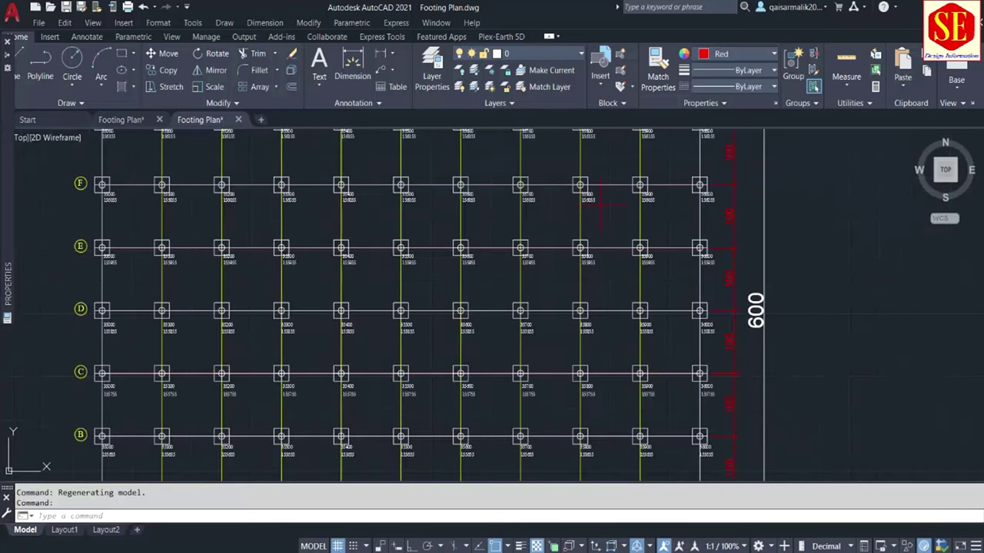
{"action": "scroll", "coordinate": [211, 349], "scroll_direction": "down", "scroll_amount": 4}
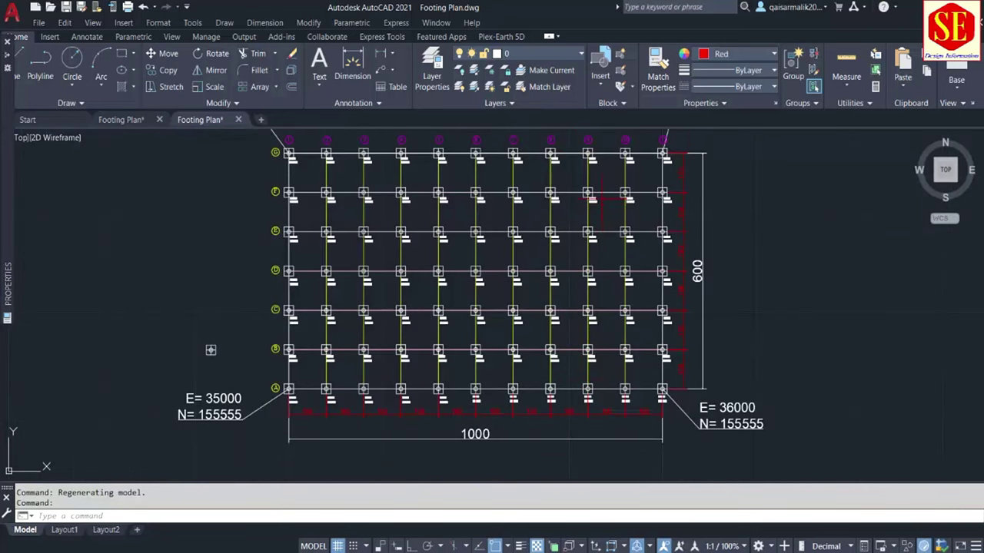
{"action": "scroll", "coordinate": [607, 392], "scroll_direction": "up", "scroll_amount": 2}
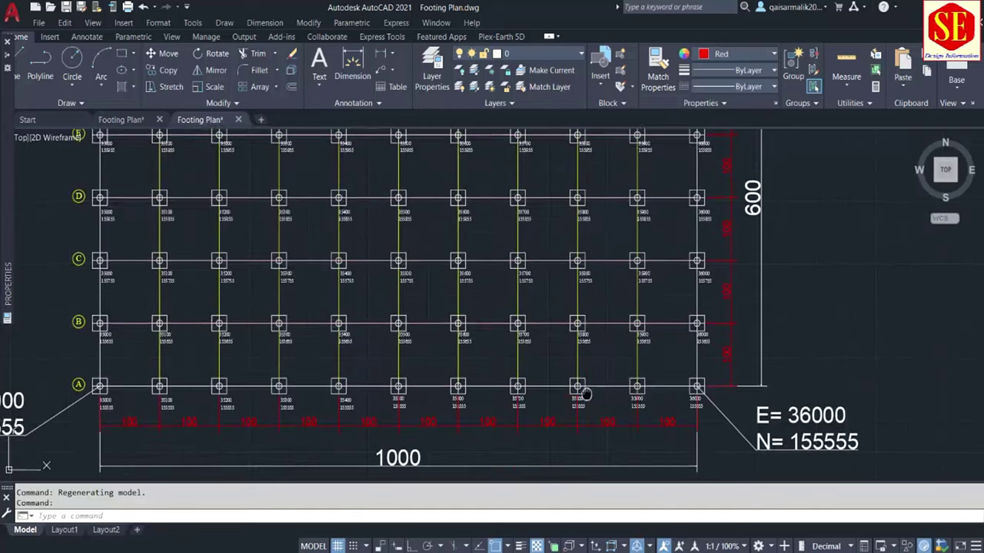
{"action": "scroll", "coordinate": [584, 387], "scroll_direction": "down", "scroll_amount": 1}
{"action": "scroll", "coordinate": [131, 347], "scroll_direction": "up", "scroll_amount": 1}
{"action": "scroll", "coordinate": [450, 314], "scroll_direction": "down", "scroll_amount": 1}
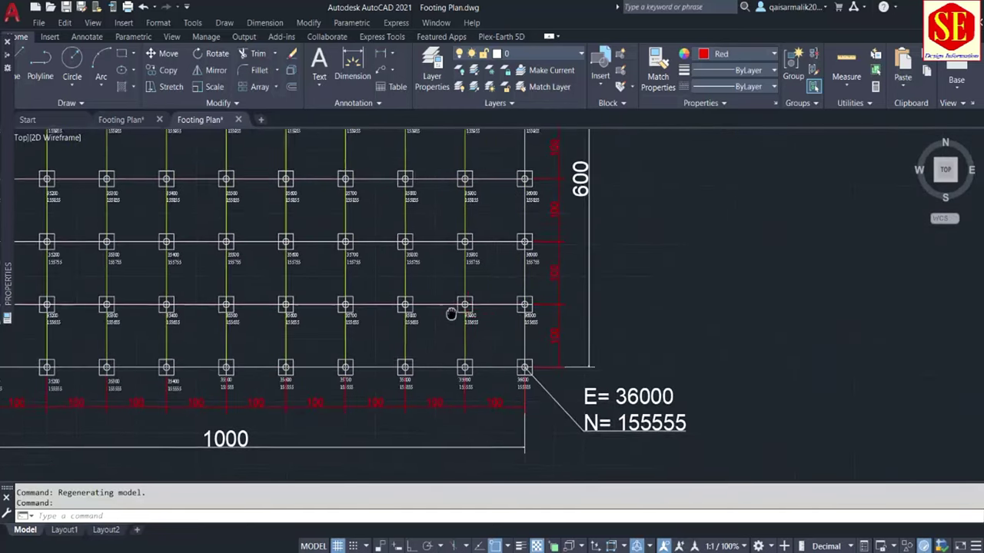
{"action": "scroll", "coordinate": [584, 323], "scroll_direction": "up", "scroll_amount": 2}
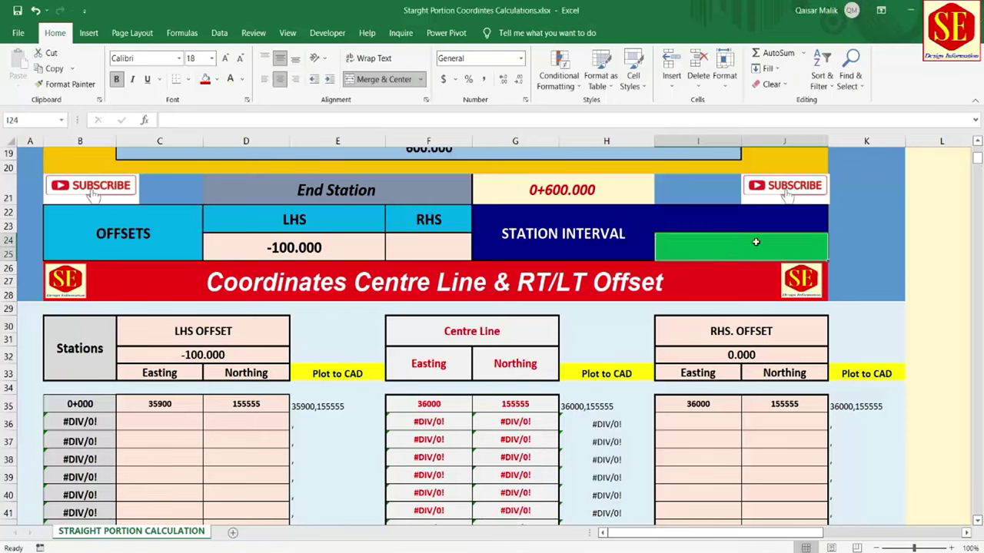
Enter 100 as the station interval, then check D24, I24 and the 0+000 and 0+600 formulas
{"action": "type", "text": "100"}
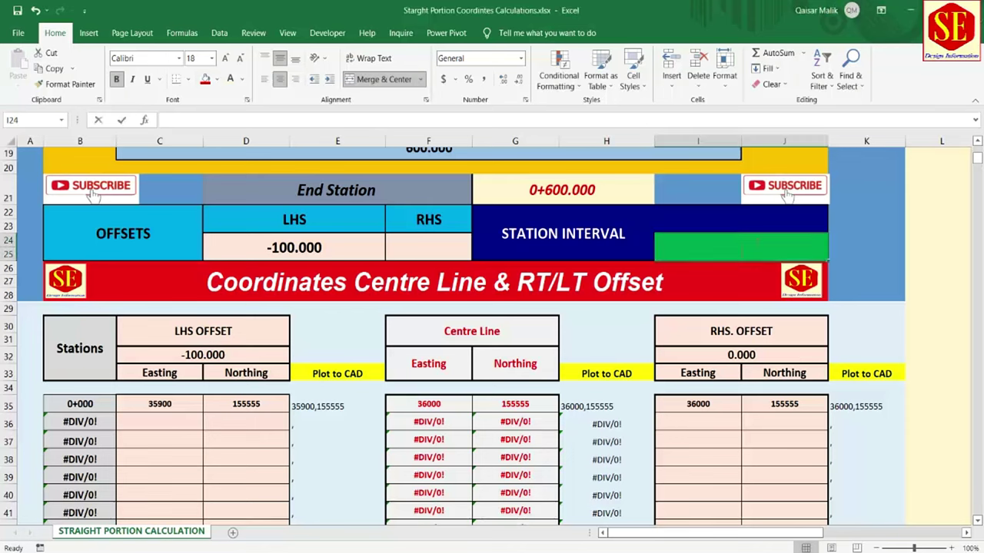
{"action": "key", "text": "Return"}
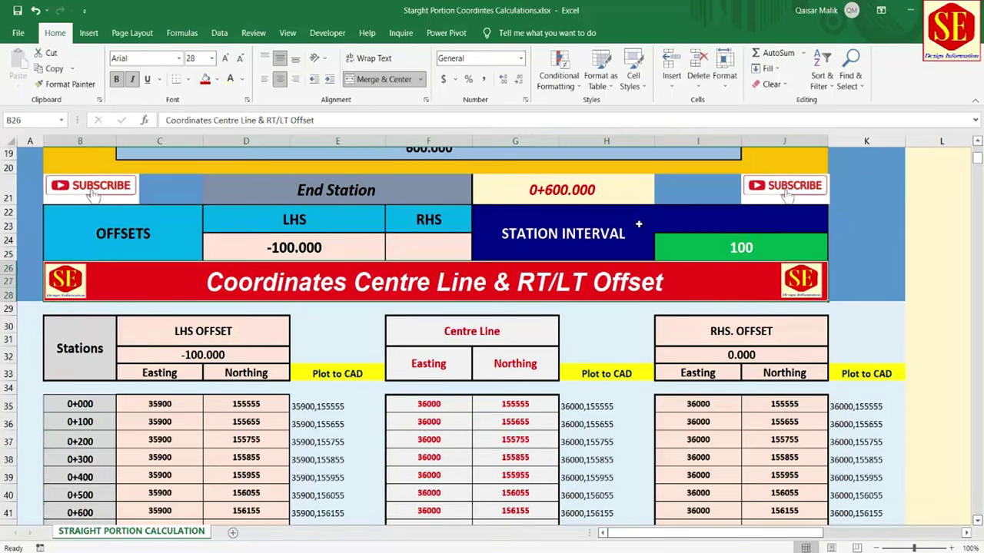
{"action": "left_click", "coordinate": [346, 251]}
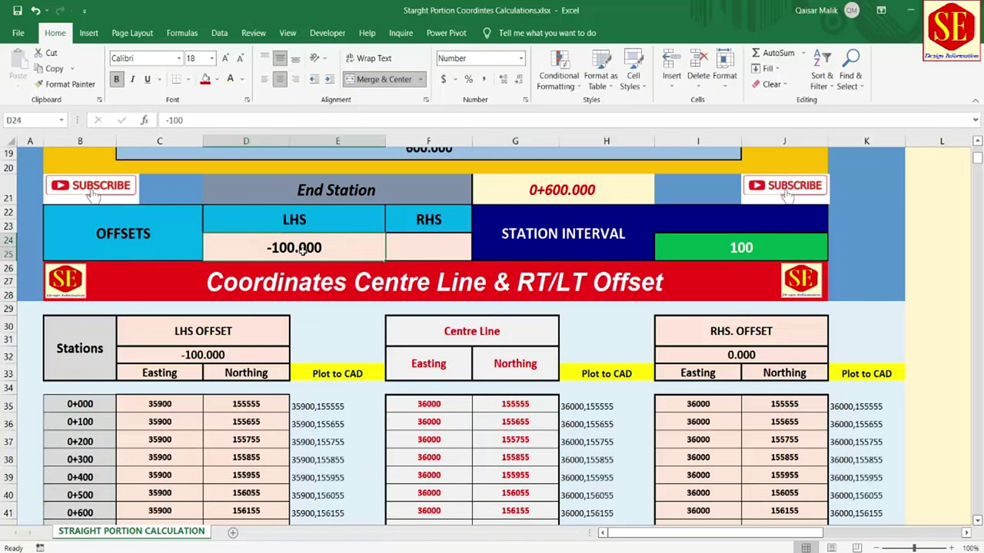
{"action": "left_click", "coordinate": [666, 251]}
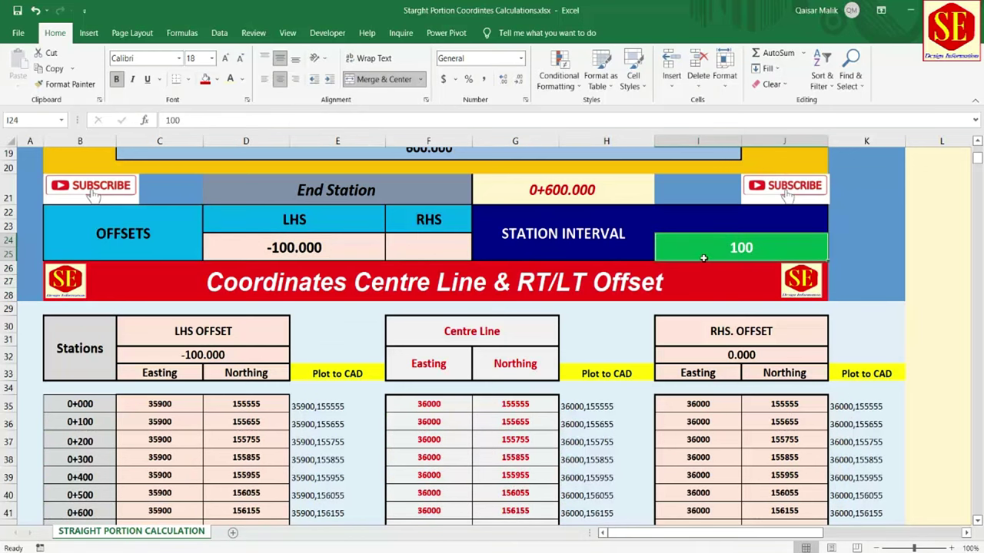
{"action": "scroll", "coordinate": [703, 258], "scroll_direction": "down", "scroll_amount": 1}
{"action": "left_click", "coordinate": [71, 350]}
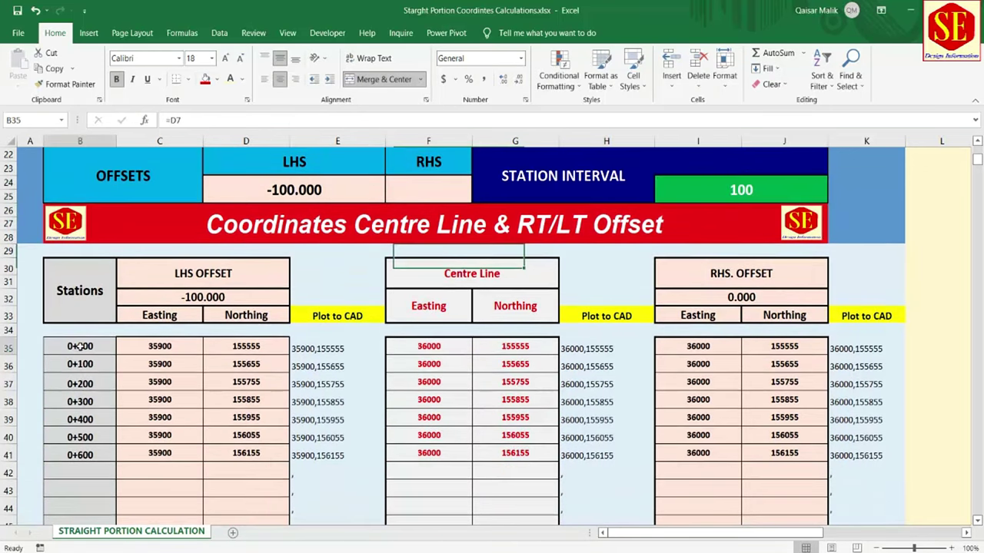
{"action": "left_click", "coordinate": [78, 448]}
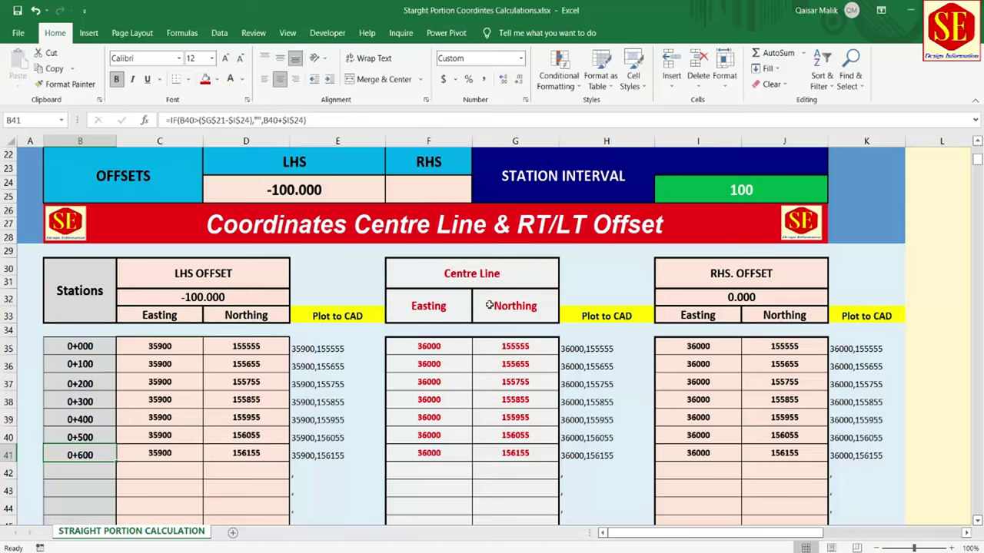
Copy cells H35:H41 (36000,155555 to 36000,156155) and bring up the Footing Plan drawing
{"action": "left_click", "coordinate": [584, 350]}
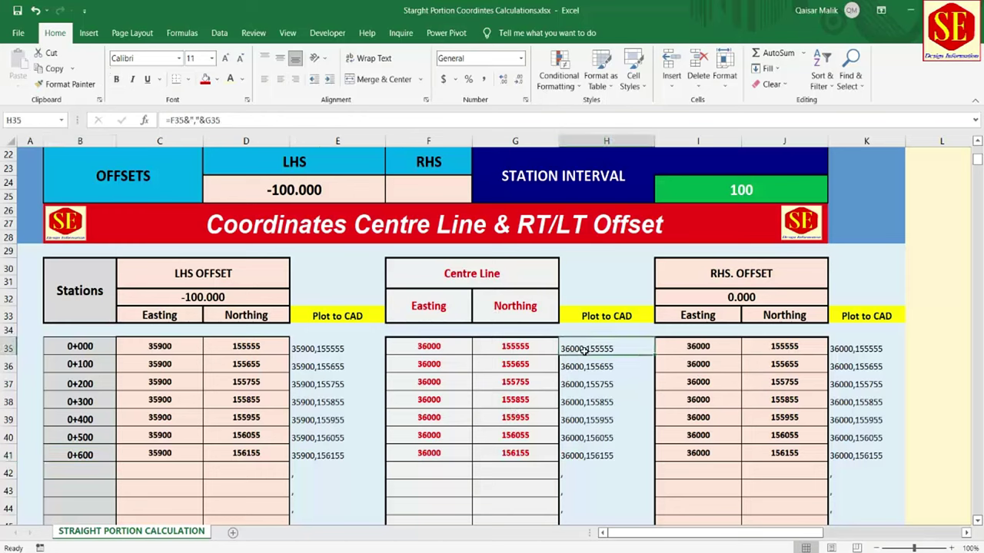
{"action": "left_click", "coordinate": [601, 318]}
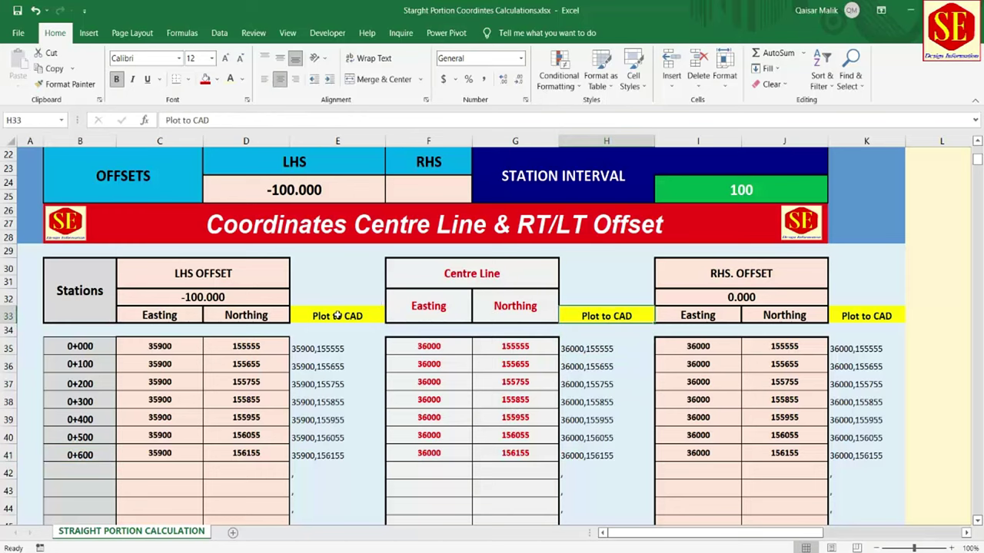
{"action": "left_click", "coordinate": [339, 315]}
{"action": "left_click_drag", "start_coordinate": [605, 350], "coordinate": [613, 455]}
{"action": "right_click", "coordinate": [612, 455]}
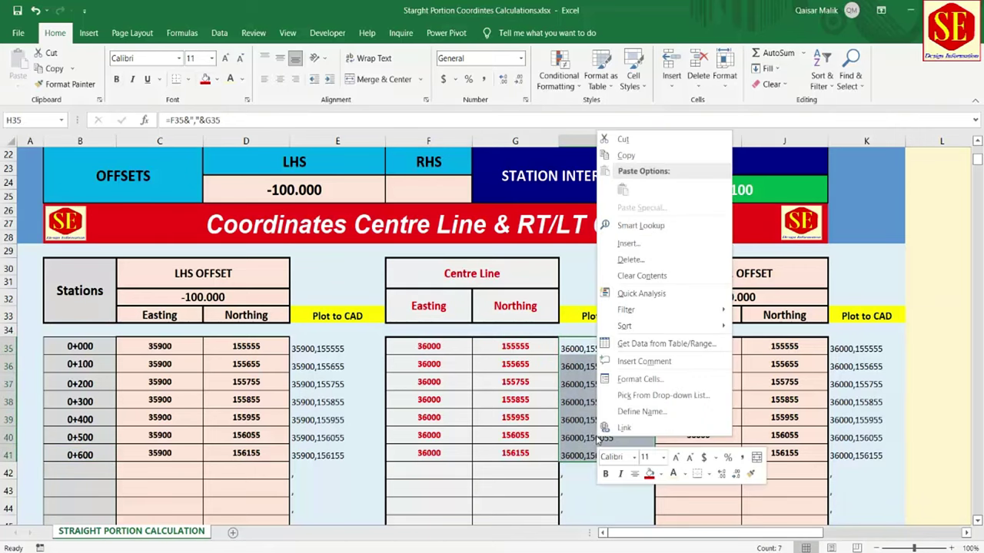
{"action": "left_click", "coordinate": [629, 160]}
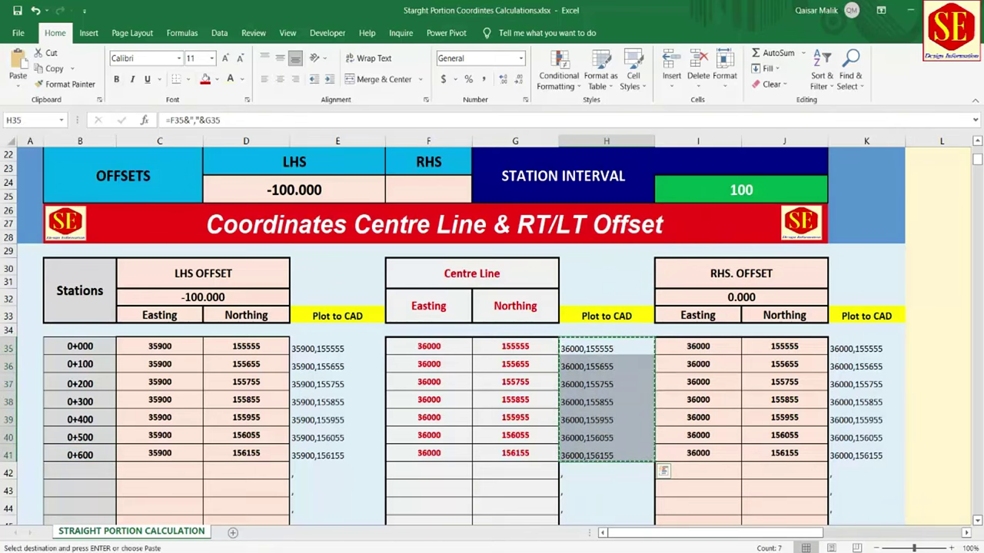
{"action": "left_click", "coordinate": [607, 551]}
{"action": "left_click", "coordinate": [617, 530]}
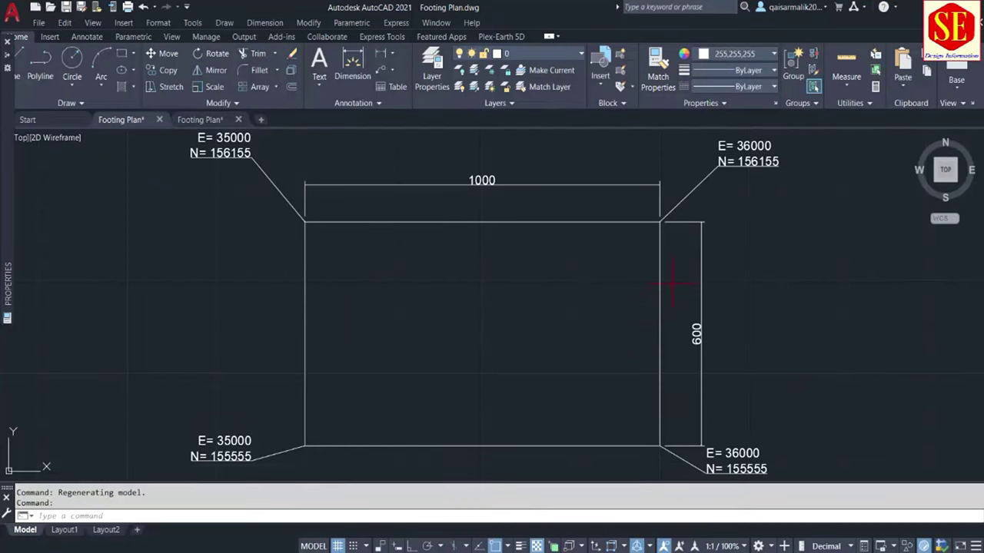
Erase the rectangle's right edge line and make Cyan the current colour
{"action": "left_click", "coordinate": [660, 292]}
{"action": "left_click", "coordinate": [630, 292]}
{"action": "type", "text": "e"}
{"action": "key", "text": "Return"}
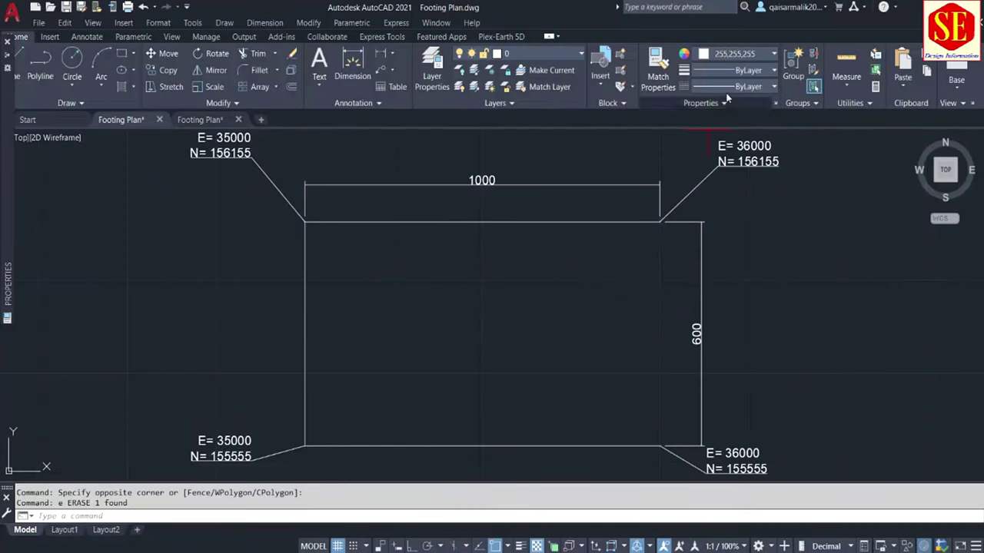
{"action": "left_click", "coordinate": [731, 53]}
{"action": "left_click", "coordinate": [739, 191]}
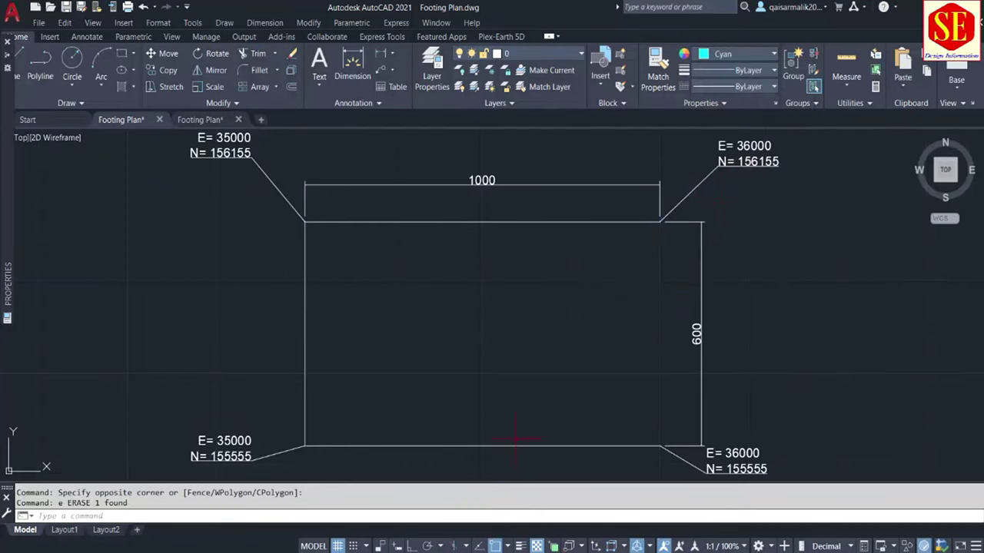
Draw a polyline through the pasted centre-line points at E 36000
{"action": "left_click", "coordinate": [449, 516]}
{"action": "right_click", "coordinate": [451, 520]}
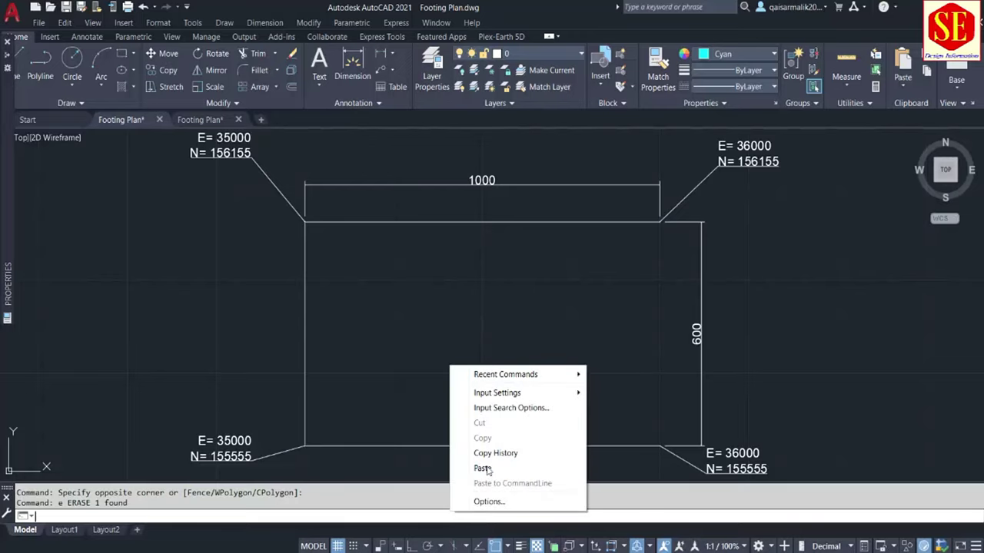
{"action": "left_click", "coordinate": [486, 467]}
{"action": "key", "text": "Escape"}
{"action": "key", "text": "Escape"}
{"action": "type", "text": "pl"}
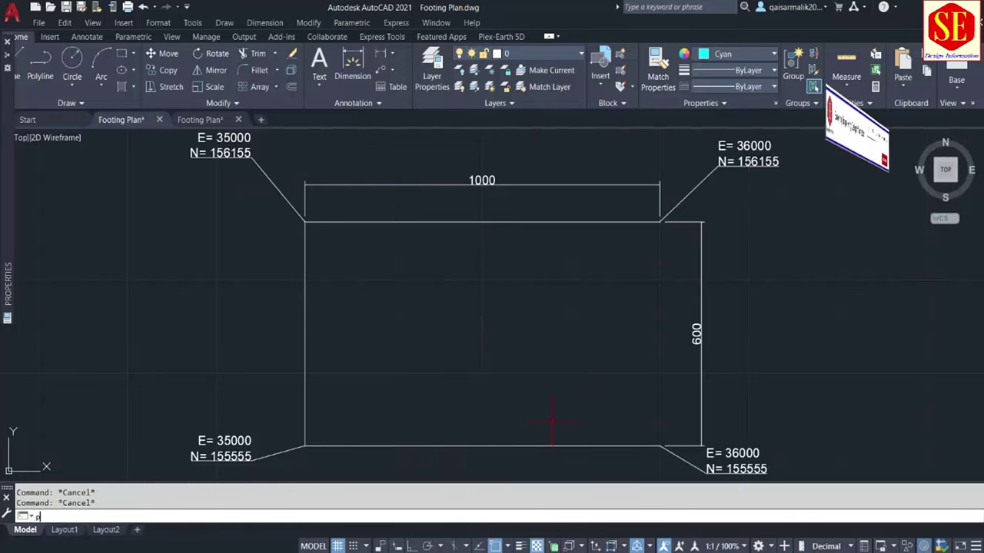
{"action": "key", "text": "Return"}
{"action": "key", "text": "Escape"}
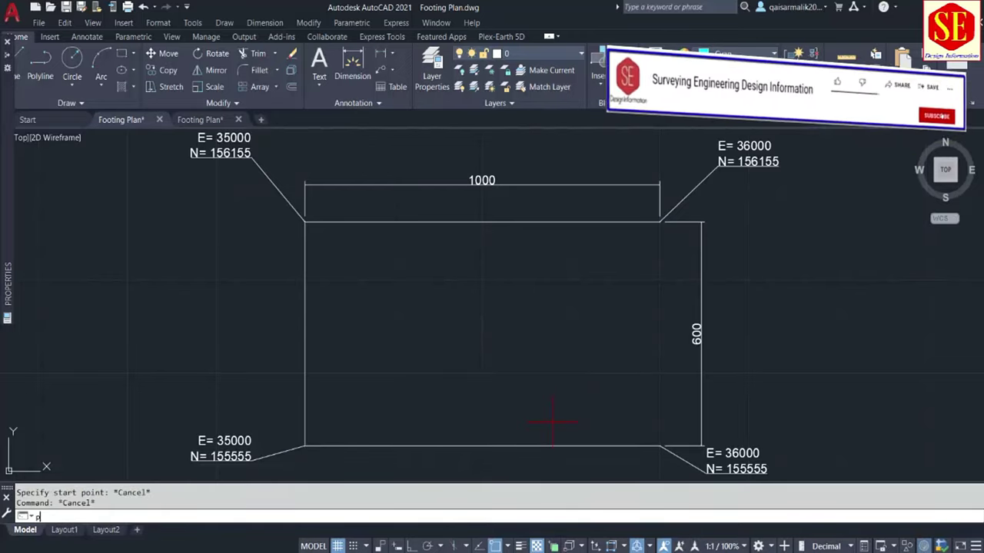
{"action": "type", "text": "PL"}
{"action": "key", "text": "Escape"}
{"action": "type", "text": "pl"}
{"action": "key", "text": "Return"}
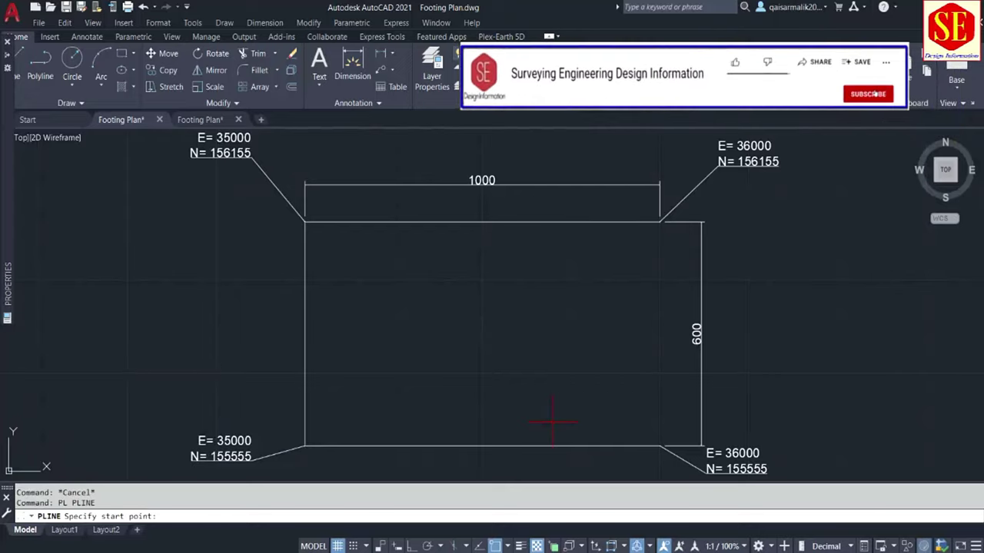
{"action": "right_click", "coordinate": [195, 517]}
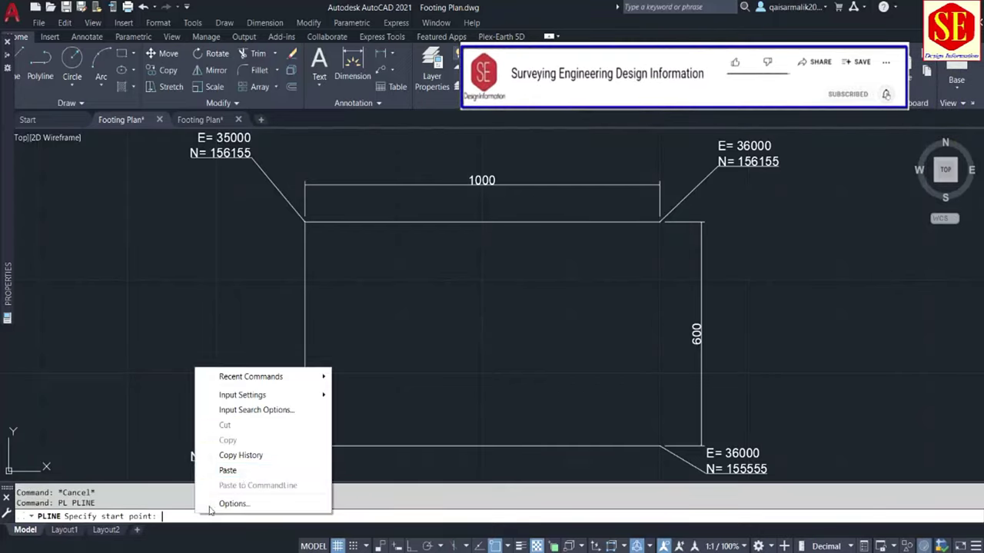
{"action": "left_click", "coordinate": [228, 470]}
{"action": "key", "text": "Escape"}
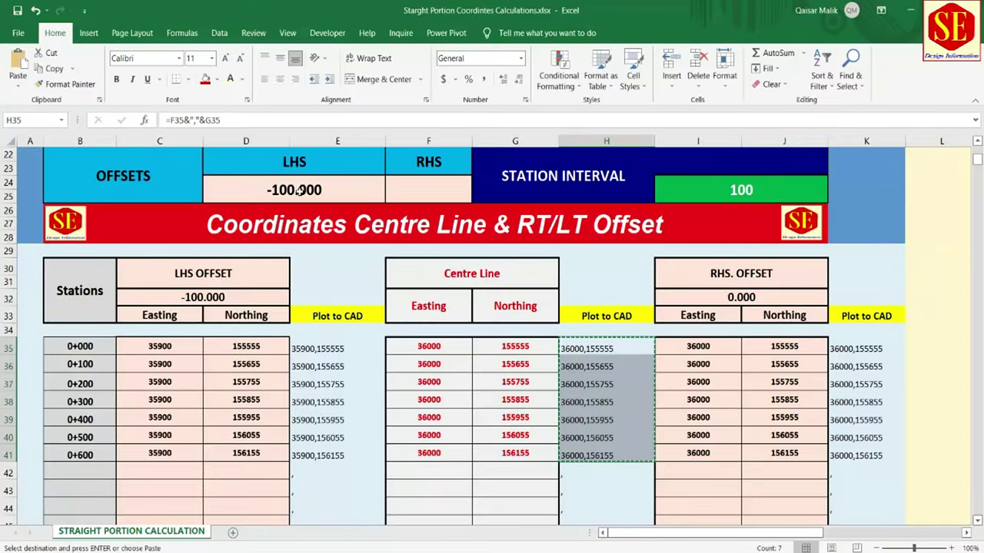
In Excel, copy the LHS offset coordinates in E35:E41
{"action": "left_click", "coordinate": [285, 202]}
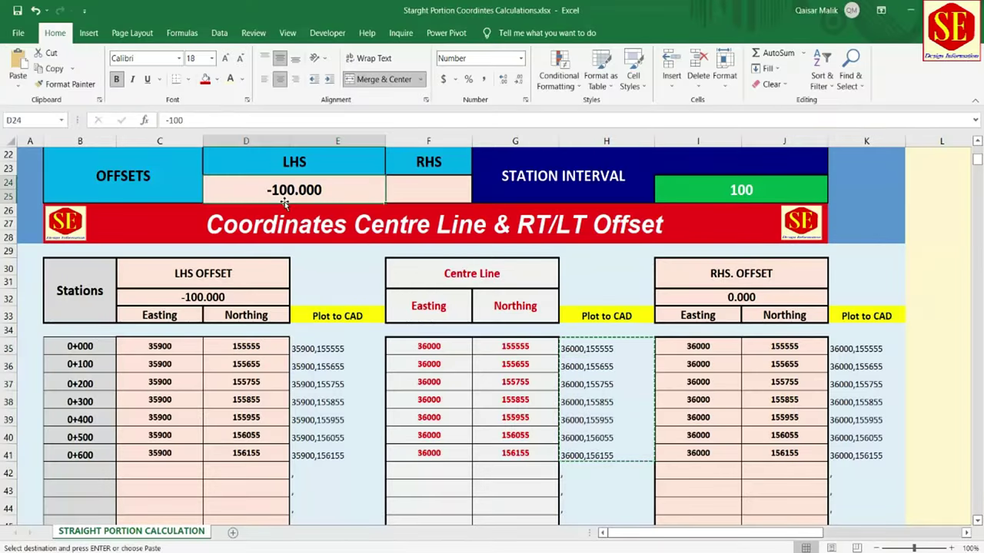
{"action": "left_click_drag", "start_coordinate": [322, 348], "coordinate": [327, 455]}
{"action": "right_click", "coordinate": [327, 454]}
{"action": "left_click", "coordinate": [395, 164]}
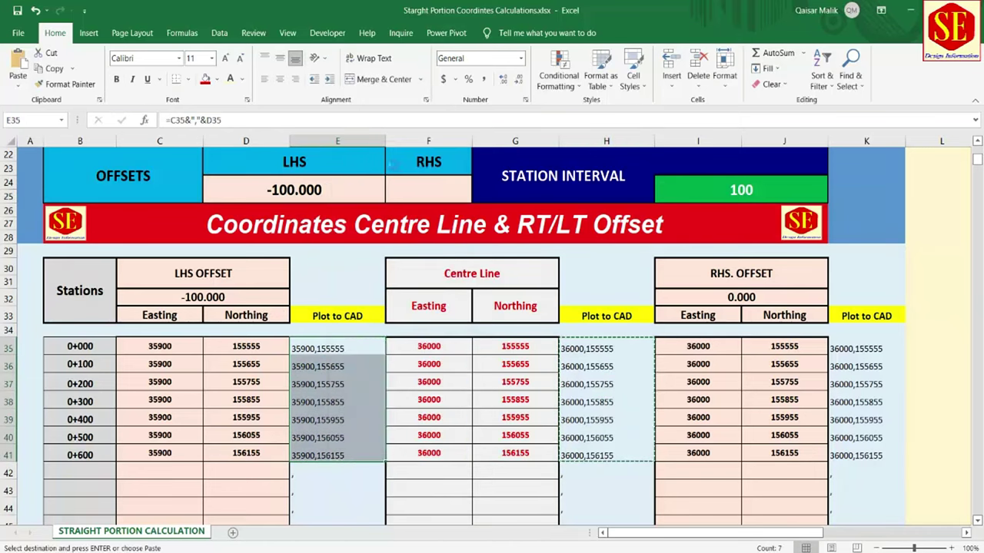
Draw a polyline from the pasted LHS points at E 35900, 100 inside the east edge
{"action": "left_click", "coordinate": [515, 523]}
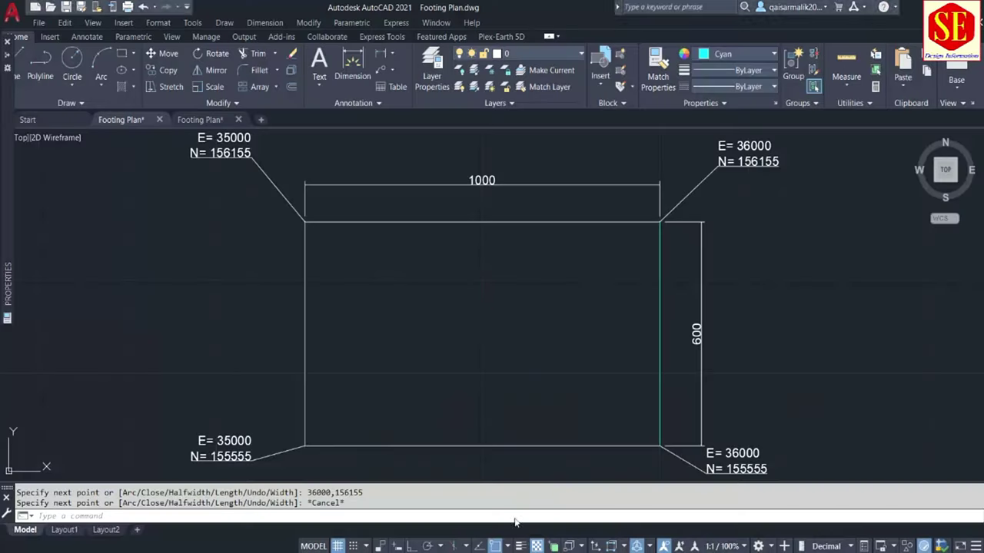
{"action": "left_click", "coordinate": [391, 517]}
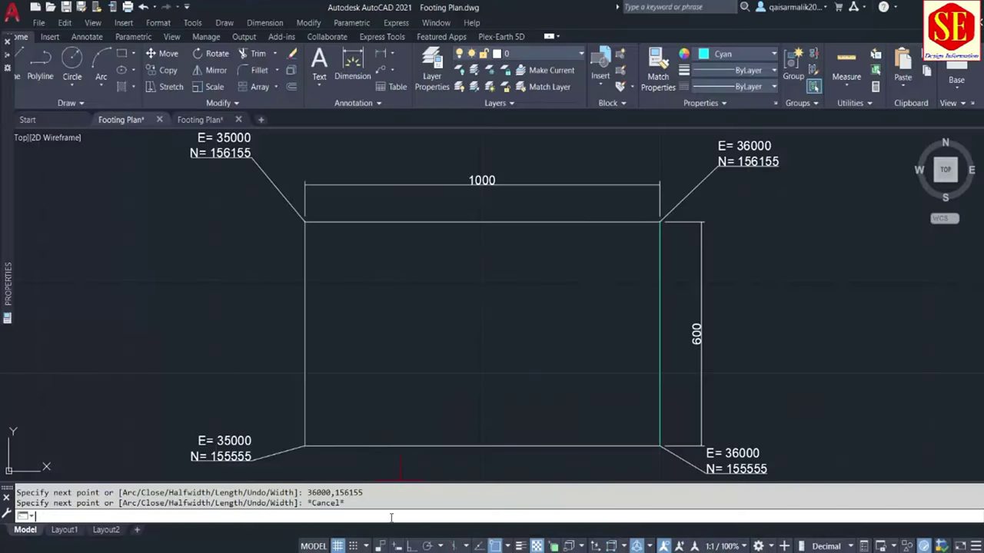
{"action": "type", "text": "pl"}
{"action": "key", "text": "Return"}
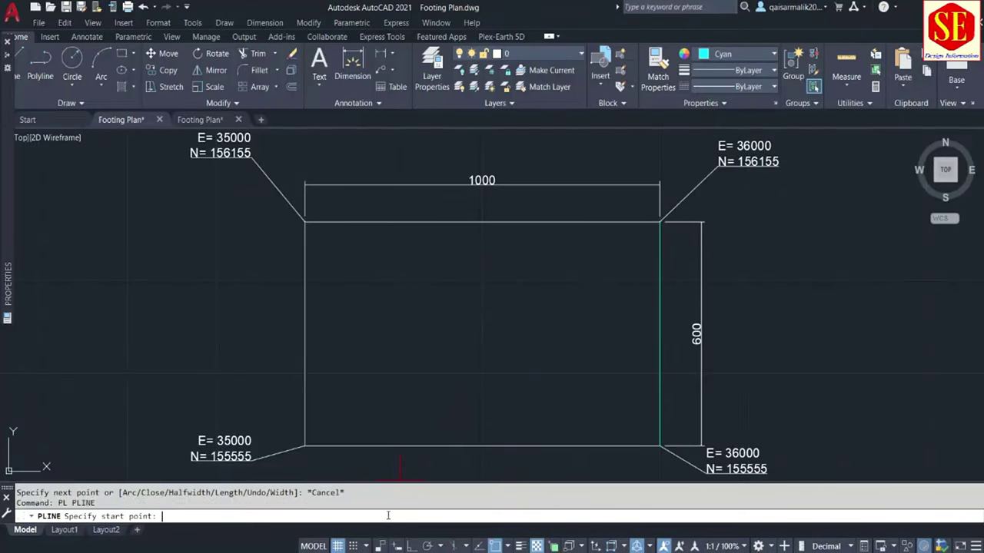
{"action": "right_click", "coordinate": [388, 521]}
{"action": "left_click", "coordinate": [432, 468]}
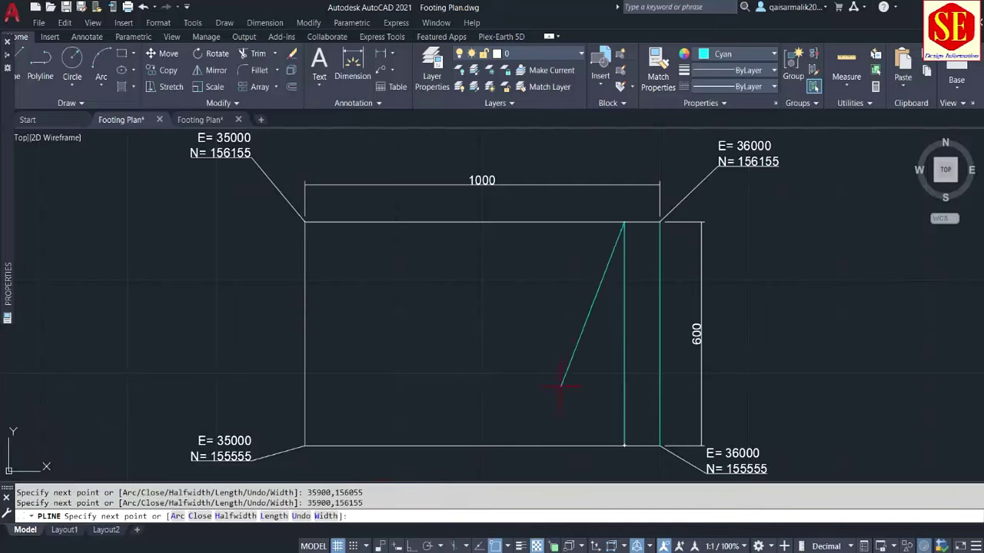
{"action": "key", "text": "Escape"}
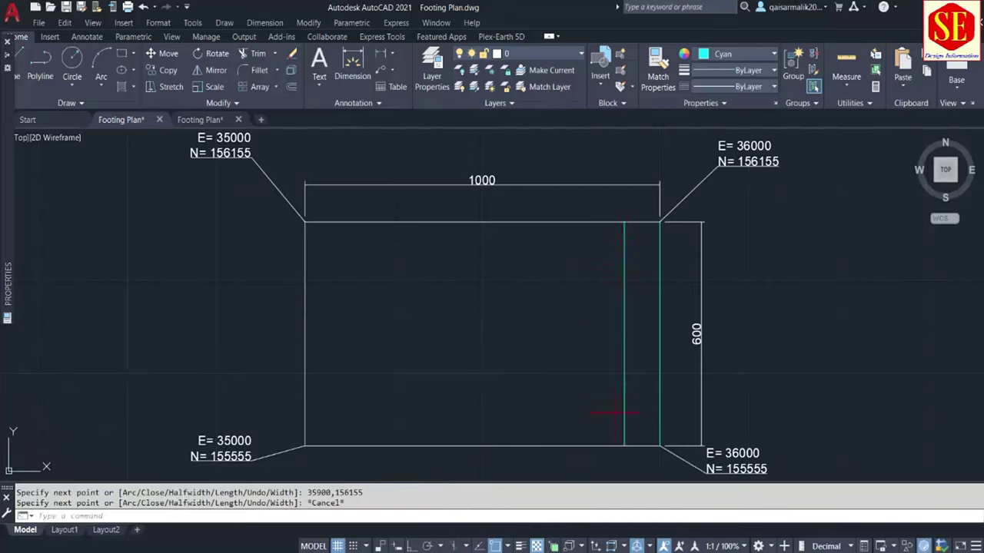
{"action": "left_click", "coordinate": [624, 361]}
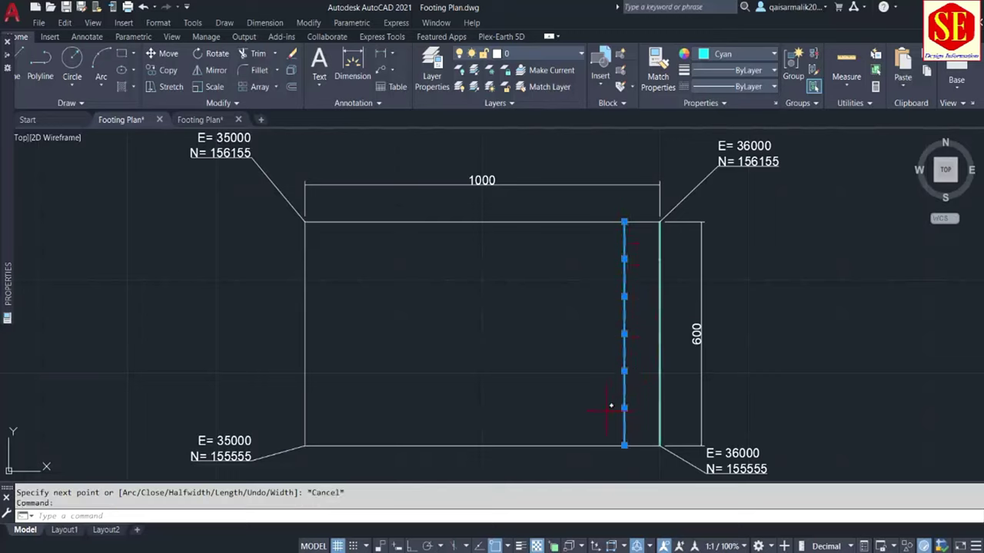
{"action": "key", "text": "Escape"}
Set the LHS offset in D24 to -200 and copy the 35800 coordinates E35:E41
{"action": "key", "text": "alt+Tab"}
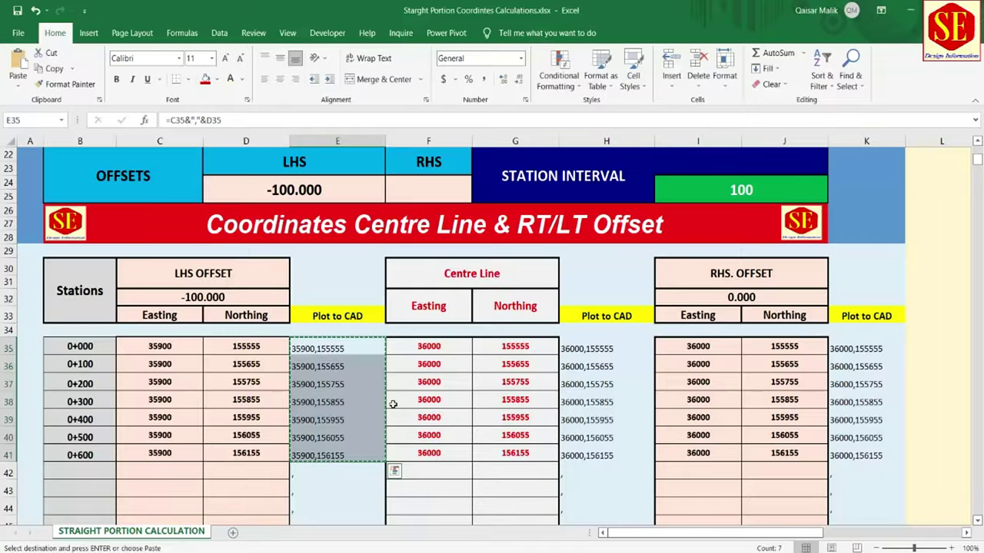
{"action": "left_click", "coordinate": [371, 179]}
{"action": "type", "text": "-"}
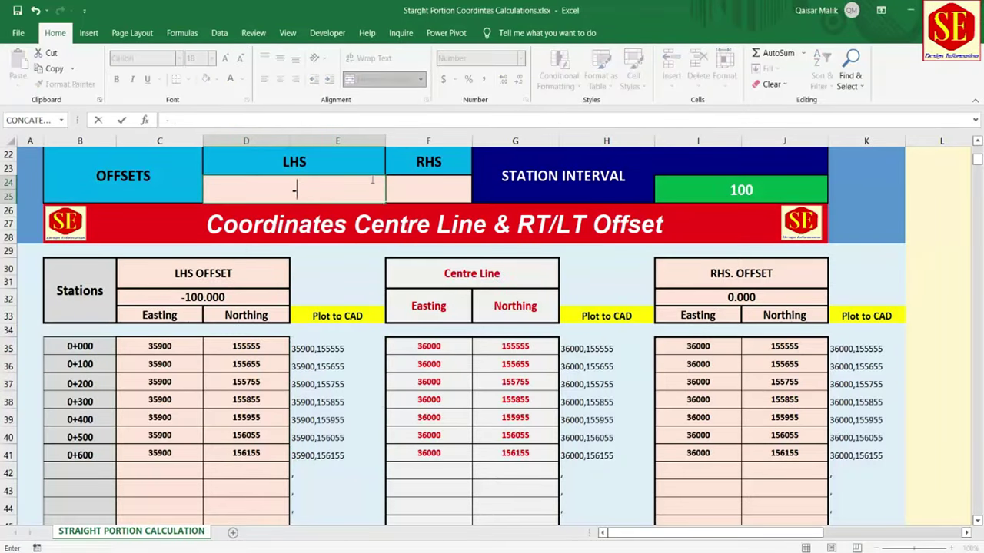
{"action": "type", "text": "200"}
{"action": "key", "text": "Return"}
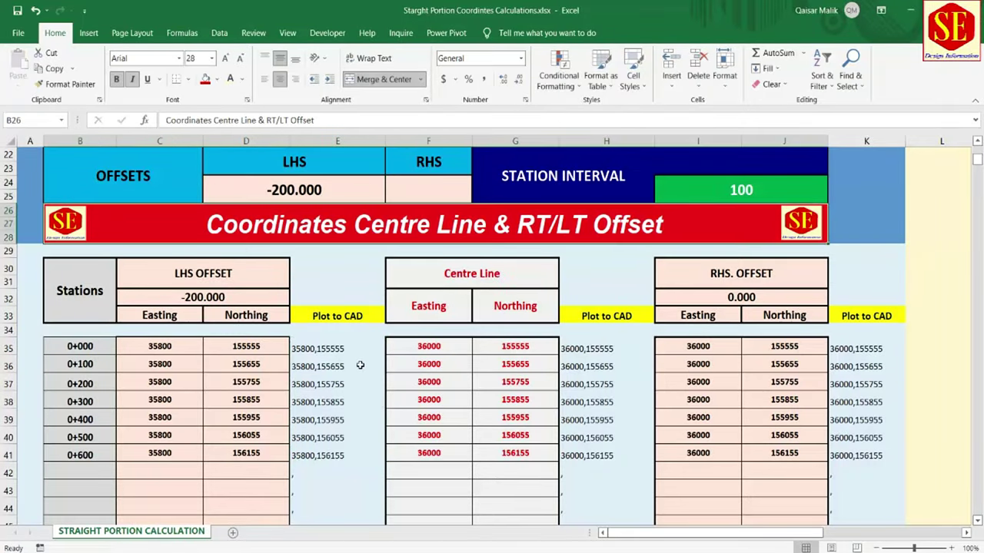
{"action": "left_click_drag", "start_coordinate": [325, 348], "coordinate": [327, 455]}
{"action": "right_click", "coordinate": [329, 360]}
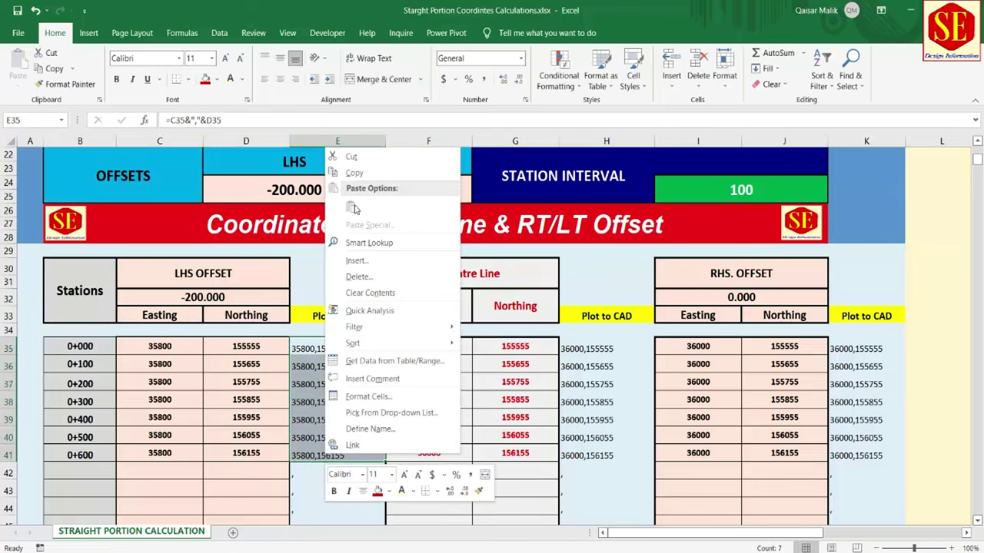
{"action": "left_click", "coordinate": [354, 172]}
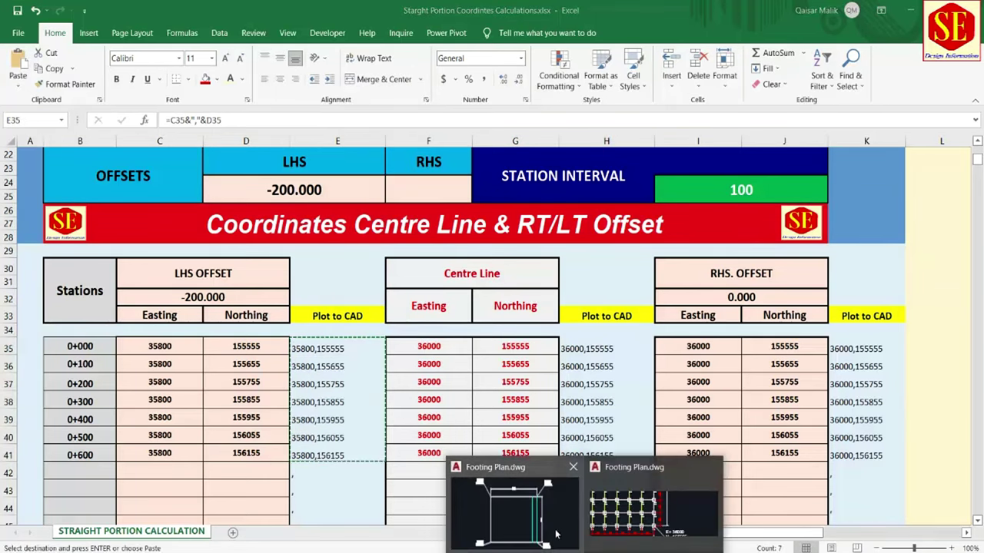
Draw a polyline through the pasted coordinates at E 35800
{"action": "left_click", "coordinate": [557, 533]}
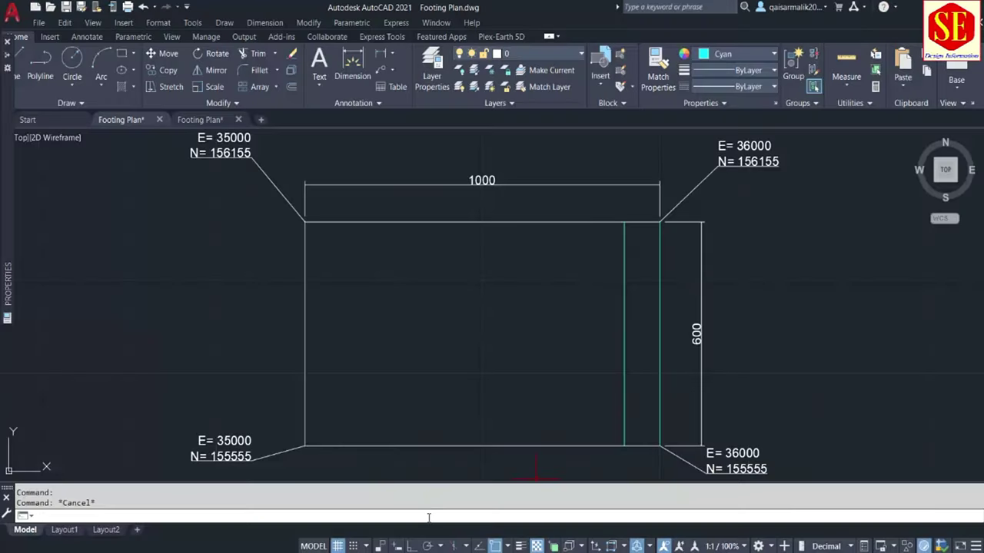
{"action": "type", "text": "pl"}
{"action": "key", "text": "Return"}
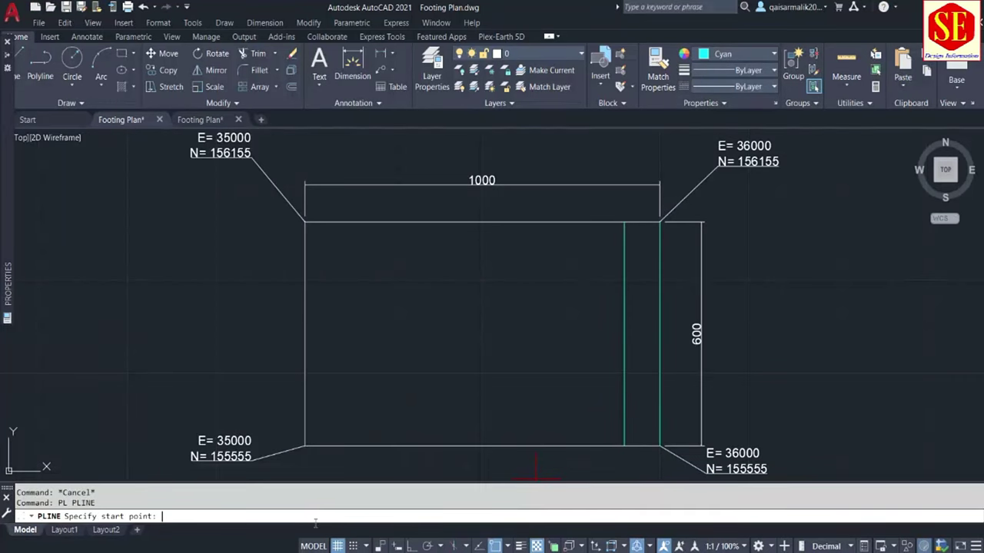
{"action": "right_click", "coordinate": [315, 522]}
{"action": "left_click", "coordinate": [355, 470]}
{"action": "key", "text": "Escape"}
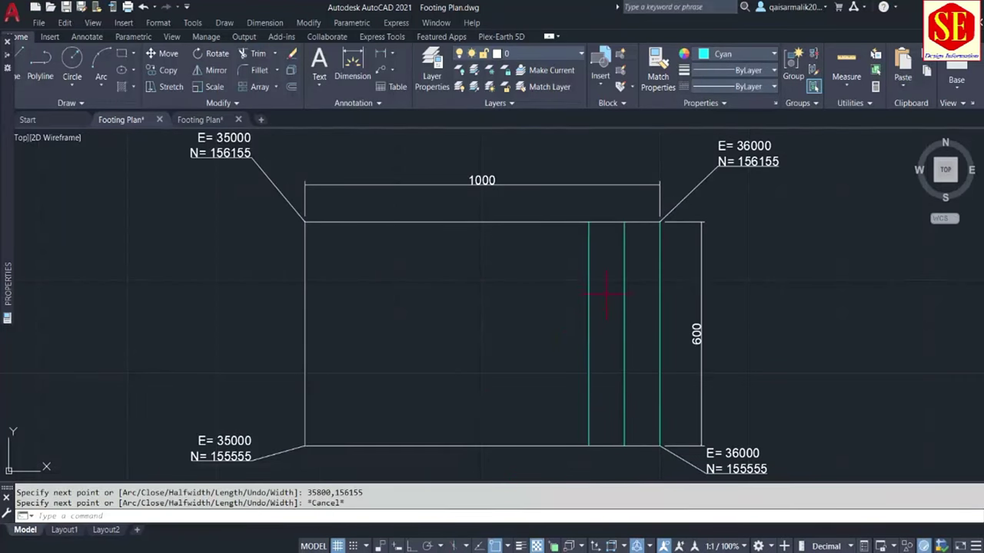
{"action": "key", "text": "alt+Tab"}
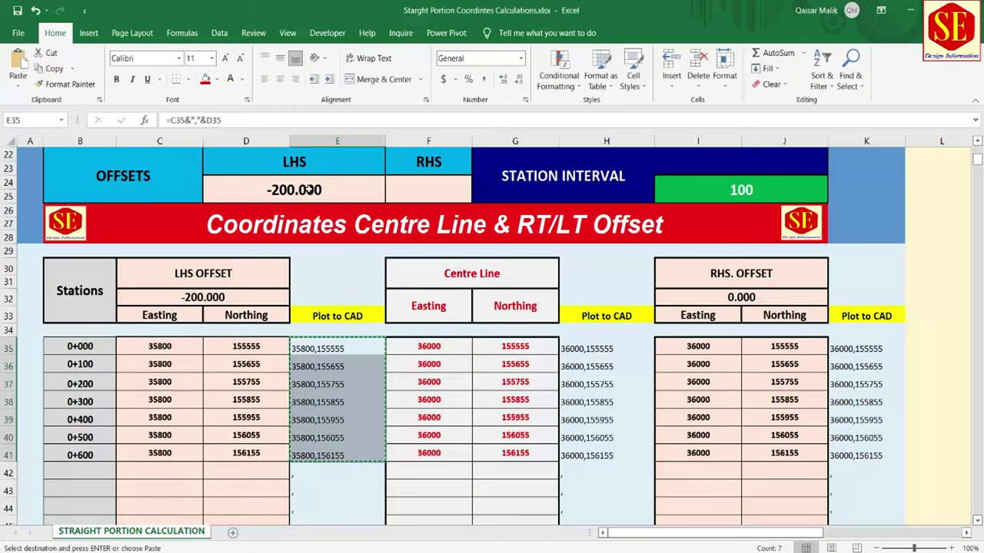
Set the LHS offset to -300 and copy the resulting 35700 coordinates
{"action": "type", "text": "-300"}
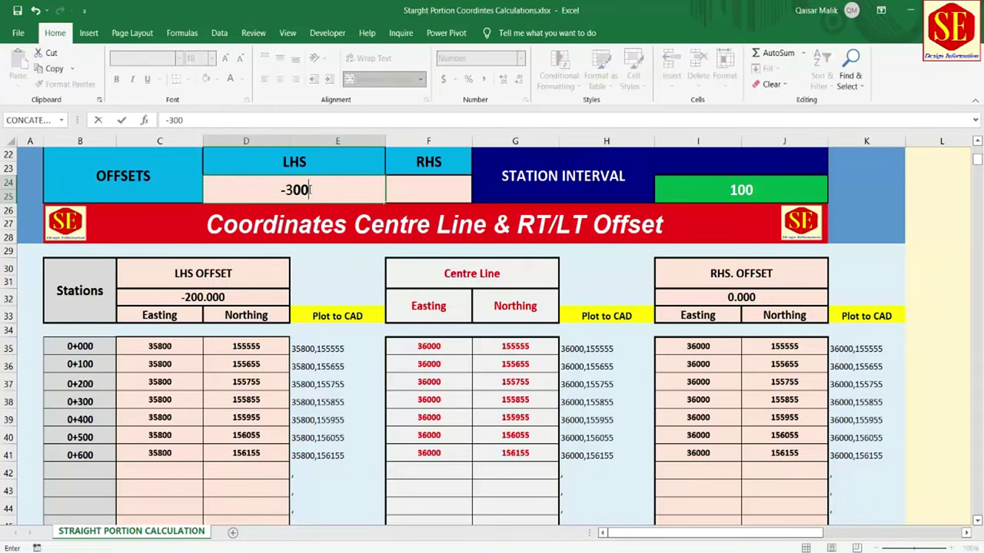
{"action": "key", "text": "Return"}
{"action": "left_click_drag", "start_coordinate": [315, 349], "coordinate": [315, 455]}
{"action": "right_click", "coordinate": [315, 455]}
{"action": "left_click", "coordinate": [338, 175]}
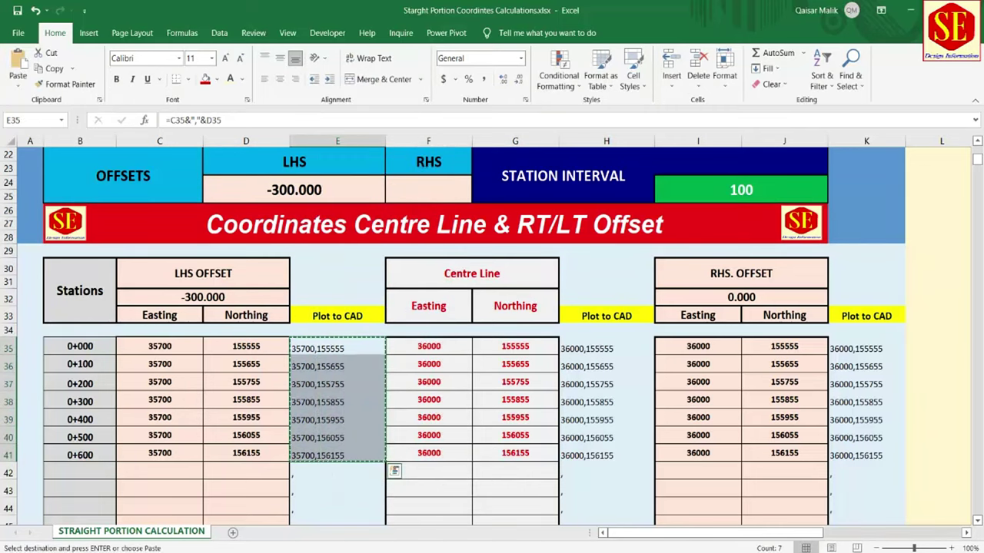
Draw a polyline through the pasted coordinates at E 35700
{"action": "left_click", "coordinate": [491, 523]}
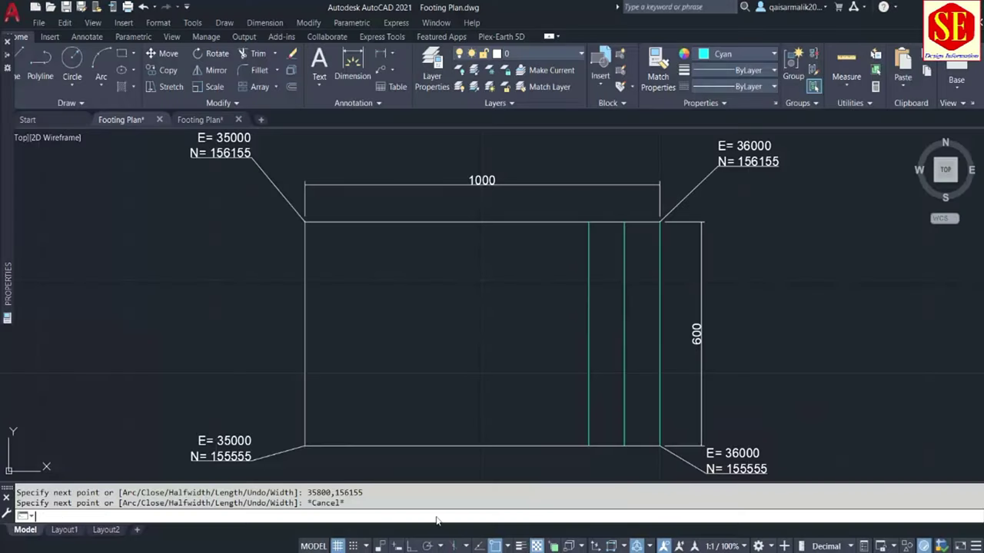
{"action": "right_click", "coordinate": [435, 521]}
{"action": "key", "text": "Escape"}
{"action": "type", "text": "pl"}
{"action": "key", "text": "Return"}
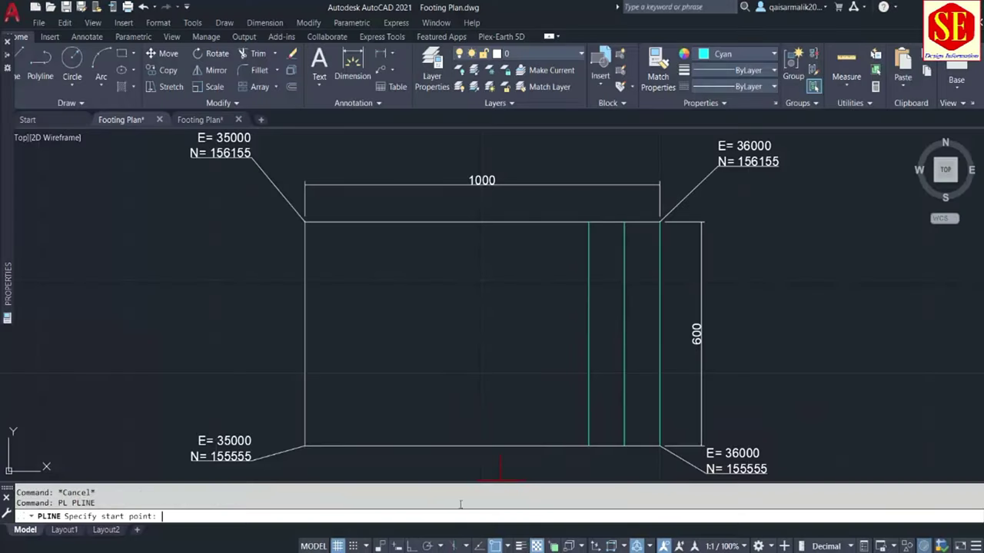
{"action": "right_click", "coordinate": [340, 518]}
{"action": "left_click", "coordinate": [367, 468]}
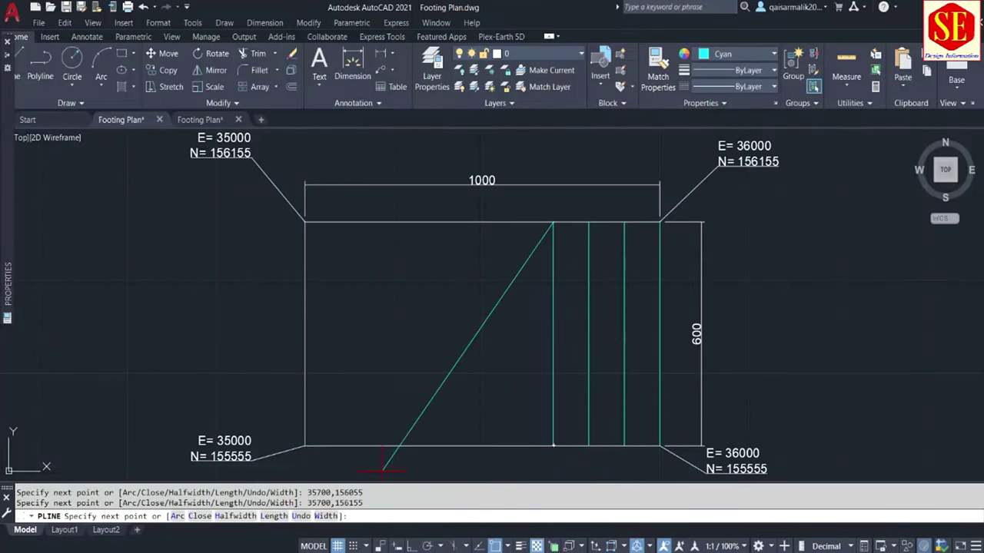
{"action": "key", "text": "Escape"}
{"action": "key", "text": "alt+Tab"}
Enter -400 in D24 and copy the seven 35600 coordinates in E35:E41
{"action": "left_click", "coordinate": [330, 193]}
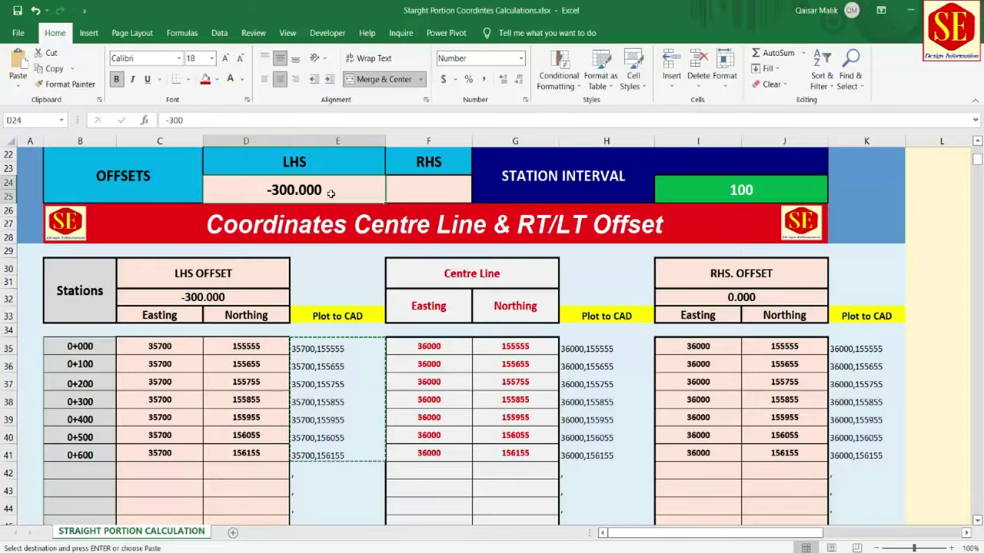
{"action": "type", "text": "-400"}
{"action": "key", "text": "Return"}
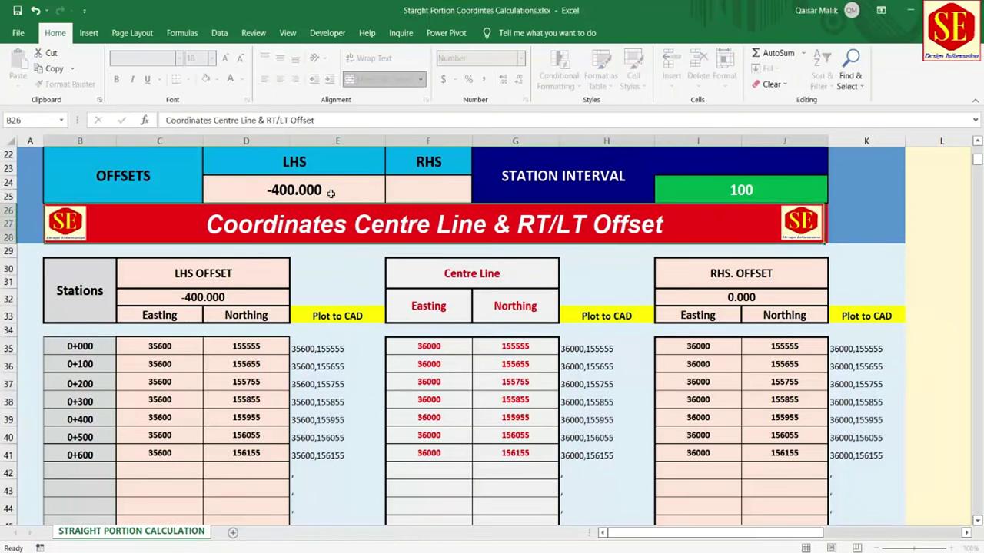
{"action": "left_click_drag", "start_coordinate": [317, 356], "coordinate": [325, 452]}
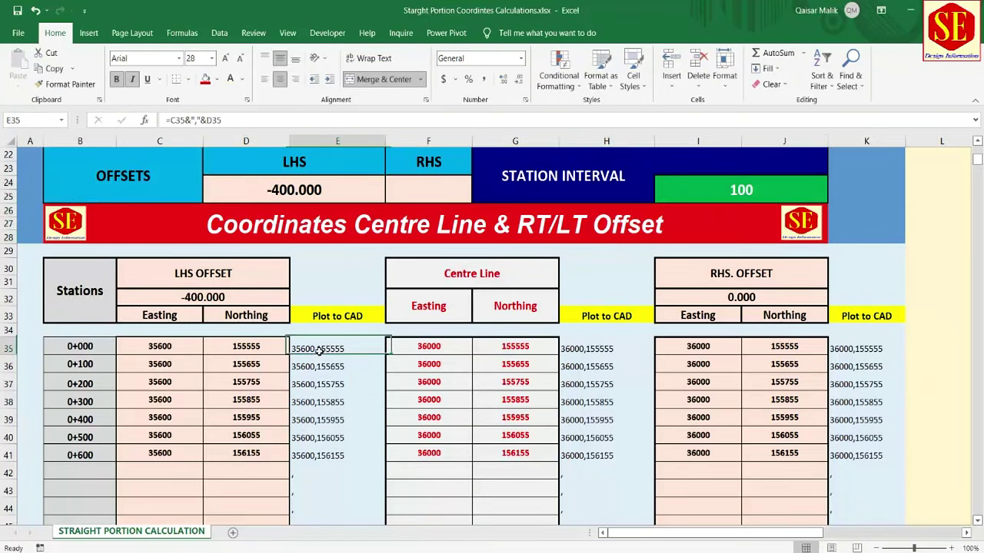
{"action": "right_click", "coordinate": [325, 453]}
{"action": "left_click", "coordinate": [354, 173]}
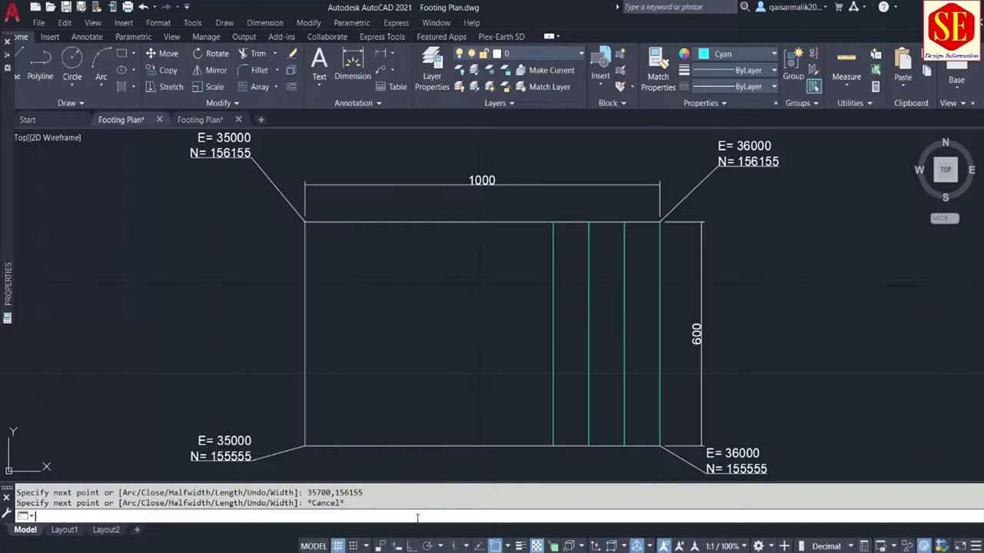
Draw a polyline at E 35600 from the pasted coordinates, N 155555 to 156155
{"action": "right_click", "coordinate": [419, 515]}
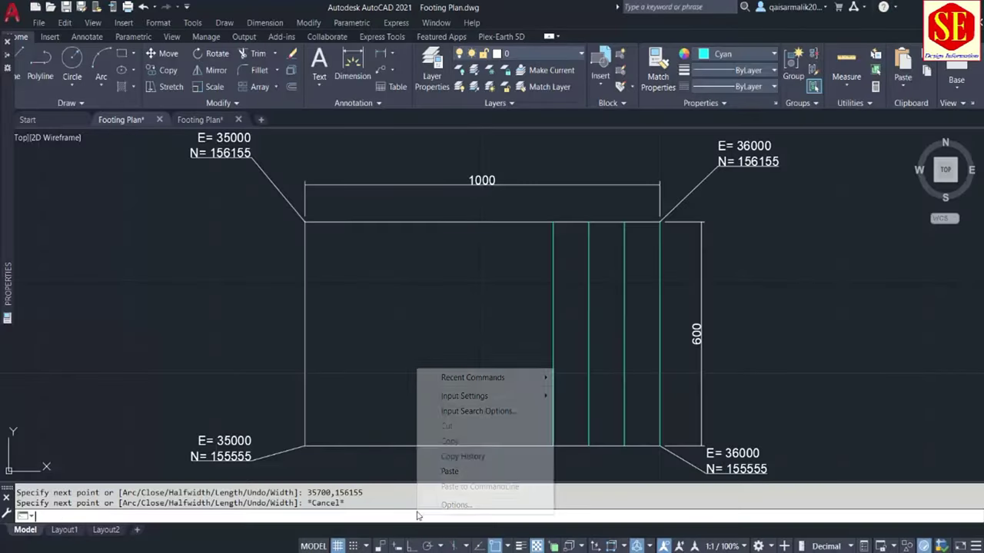
{"action": "left_click", "coordinate": [451, 472]}
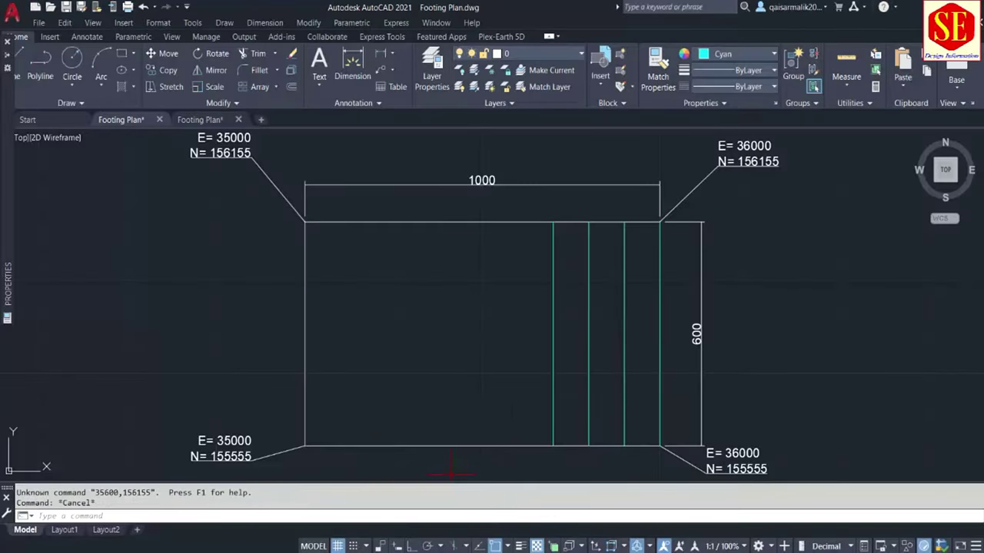
{"action": "type", "text": "pl"}
{"action": "key", "text": "Return"}
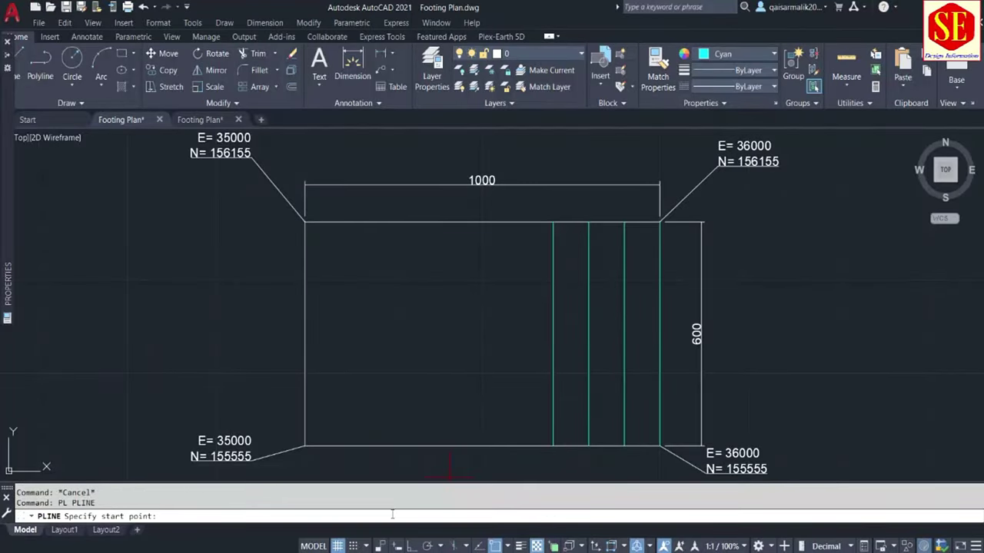
{"action": "right_click", "coordinate": [392, 514]}
{"action": "left_click", "coordinate": [419, 465]}
{"action": "key", "text": "Escape"}
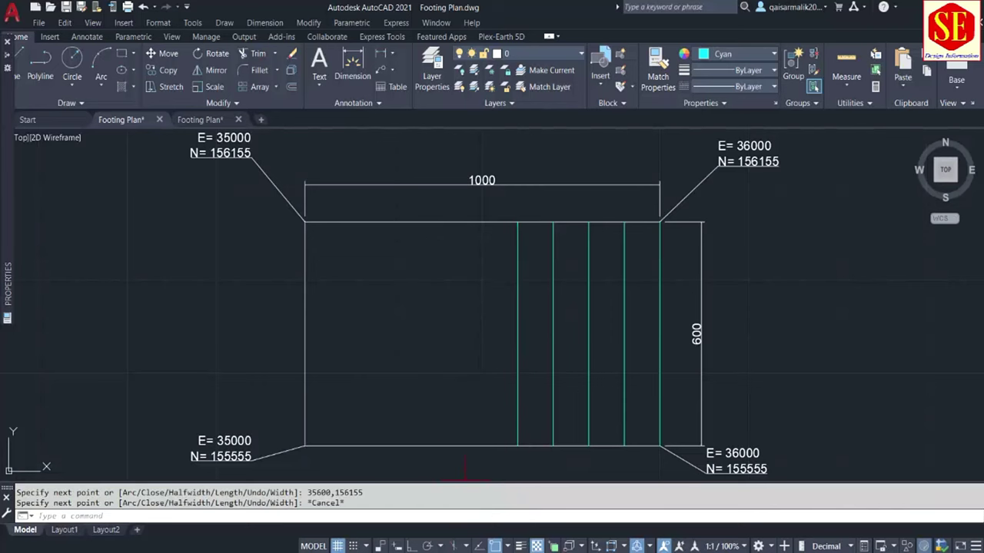
{"action": "key", "text": "alt+Tab"}
Set the LHS offset in D24 to -500 and copy the 35500 coordinates
{"action": "left_click", "coordinate": [318, 189]}
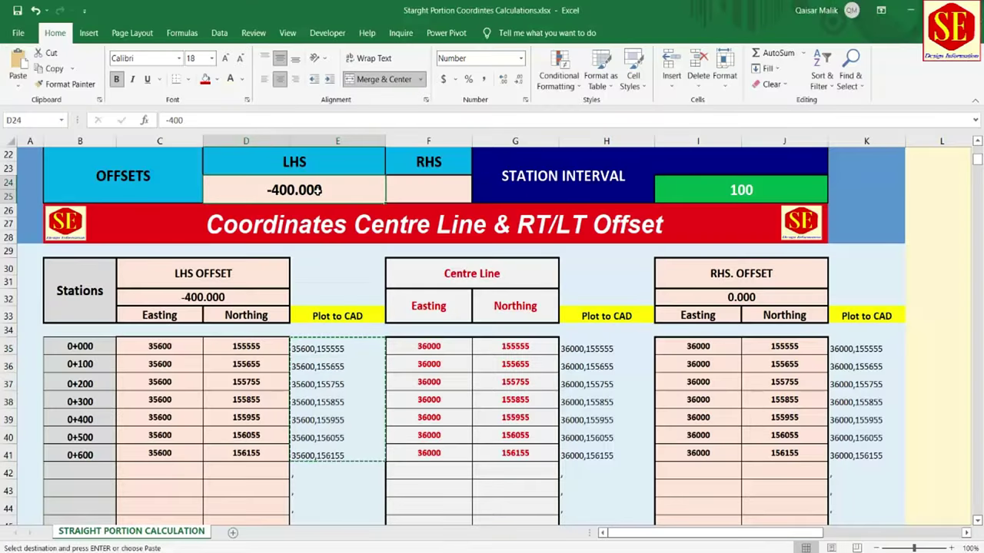
{"action": "type", "text": "-500"}
{"action": "key", "text": "Return"}
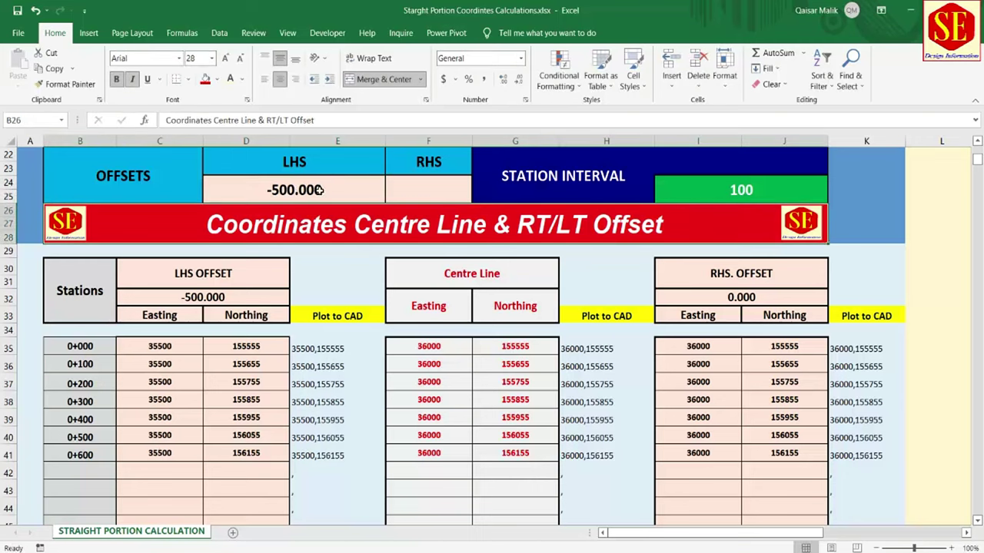
{"action": "left_click_drag", "start_coordinate": [323, 352], "coordinate": [327, 455]}
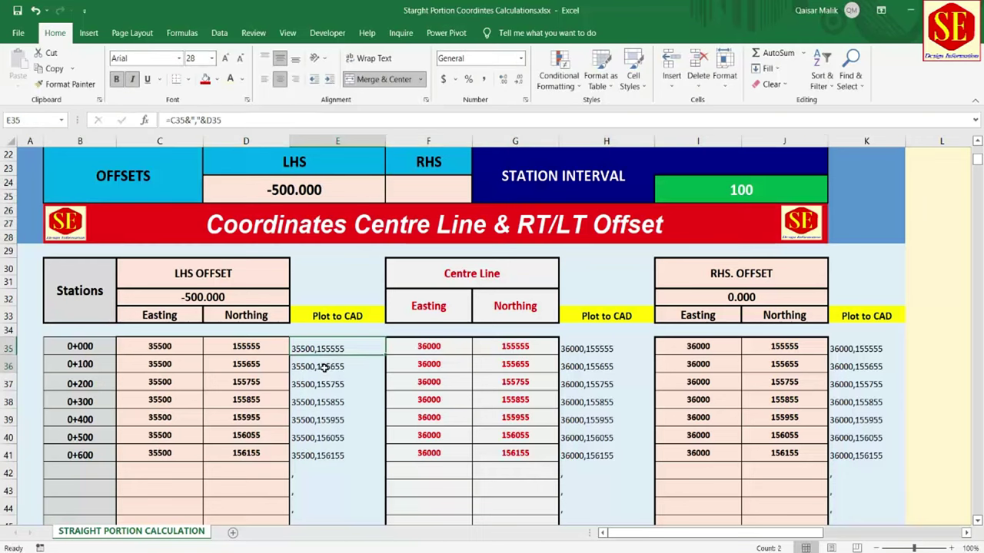
{"action": "right_click", "coordinate": [327, 455]}
{"action": "left_click", "coordinate": [361, 167]}
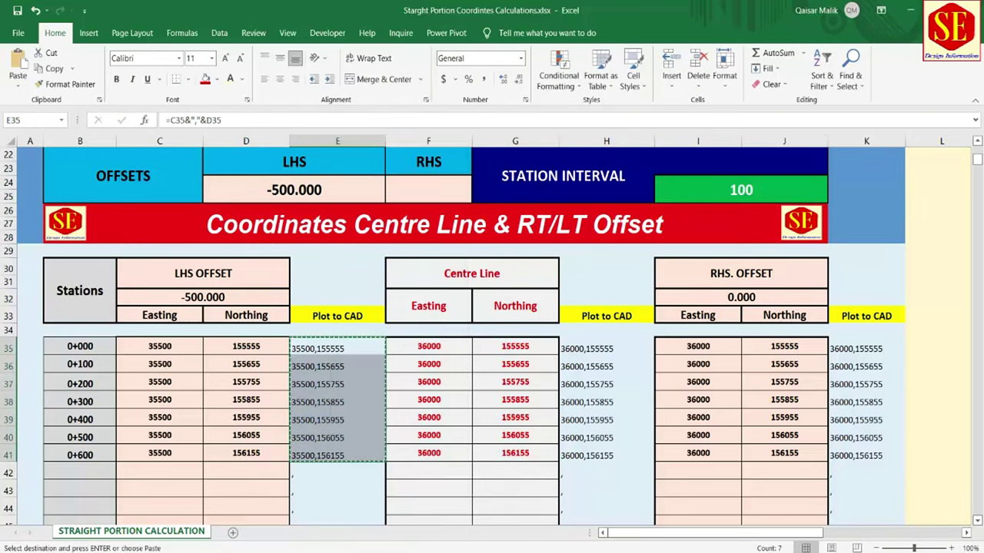
Draw a polyline through the pasted coordinates at E 35500
{"action": "left_click", "coordinate": [527, 514]}
{"action": "left_click", "coordinate": [434, 519]}
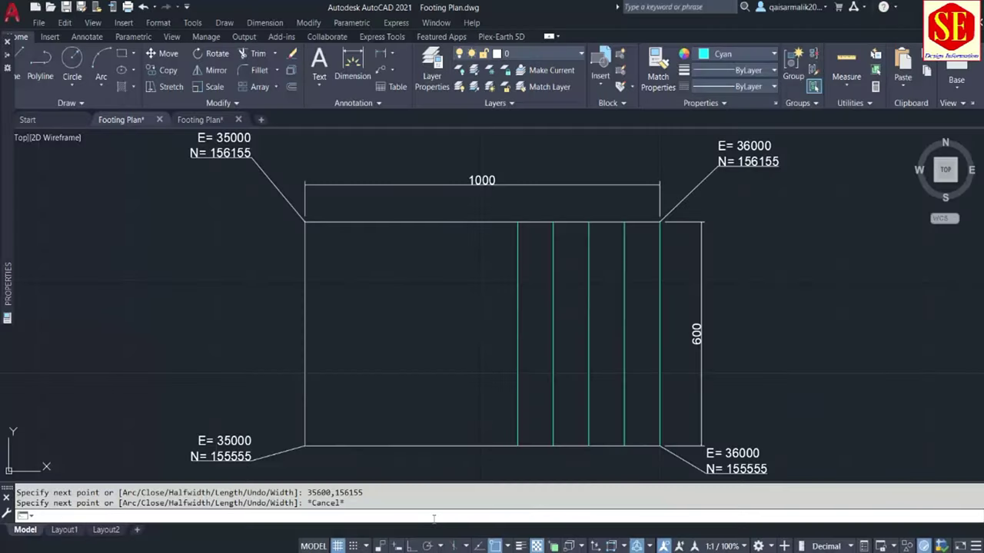
{"action": "type", "text": "pl"}
{"action": "key", "text": "Return"}
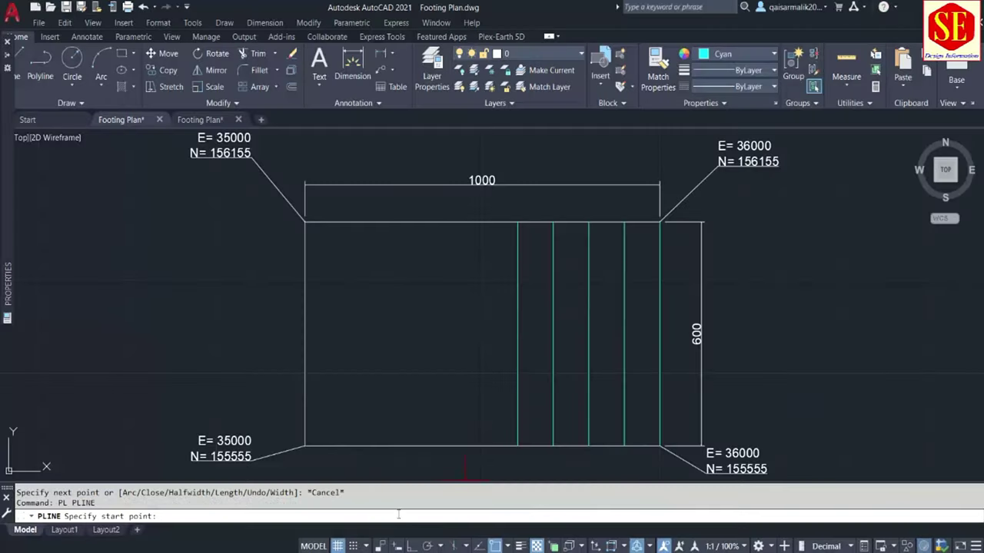
{"action": "right_click", "coordinate": [397, 512]}
{"action": "left_click", "coordinate": [441, 466]}
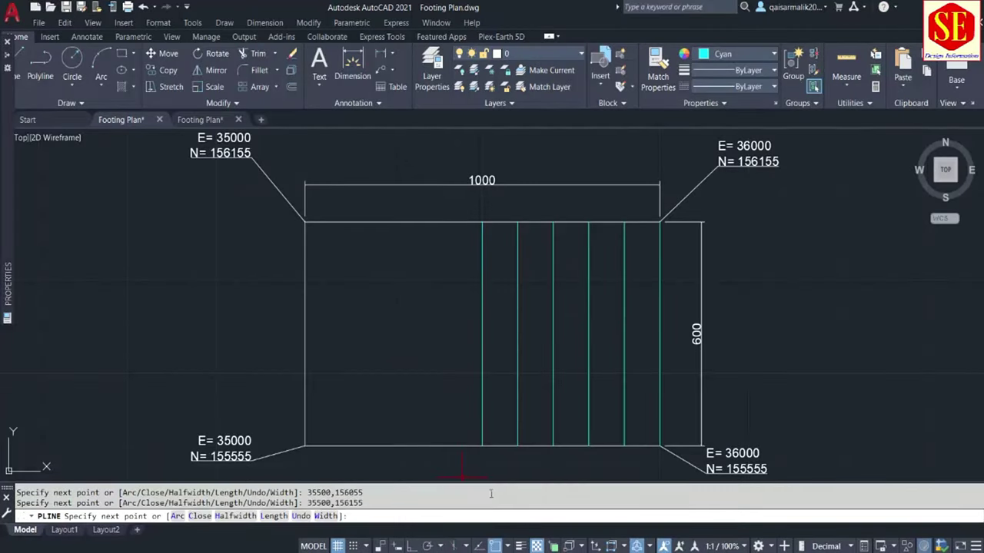
{"action": "key", "text": "Escape"}
{"action": "key", "text": "alt+Tab"}
Enter -600 in D24, copy the 35400 coordinates E35:E41, and return to AutoCAD
{"action": "double_click", "coordinate": [298, 192]}
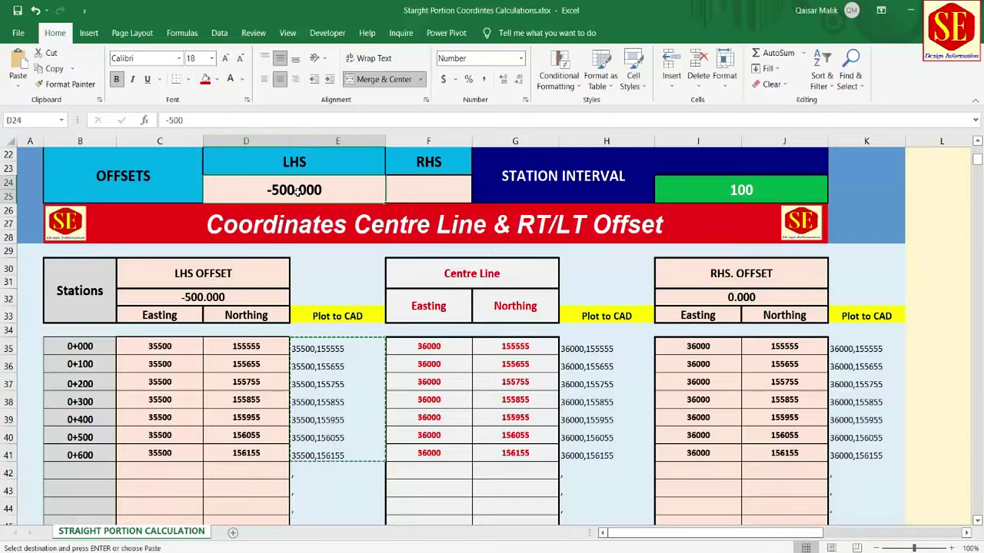
{"action": "type", "text": "-600"}
{"action": "key", "text": "Return"}
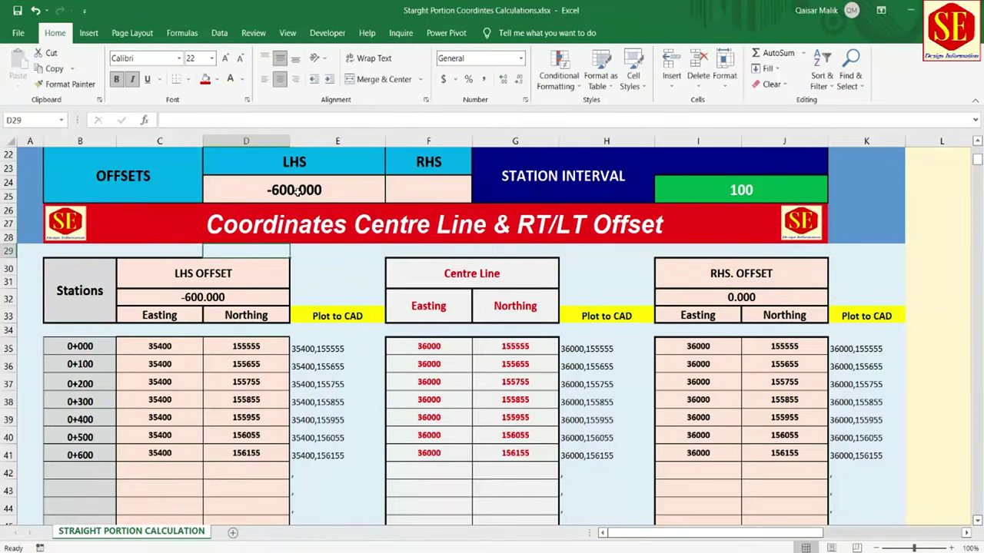
{"action": "left_click_drag", "start_coordinate": [314, 351], "coordinate": [317, 459]}
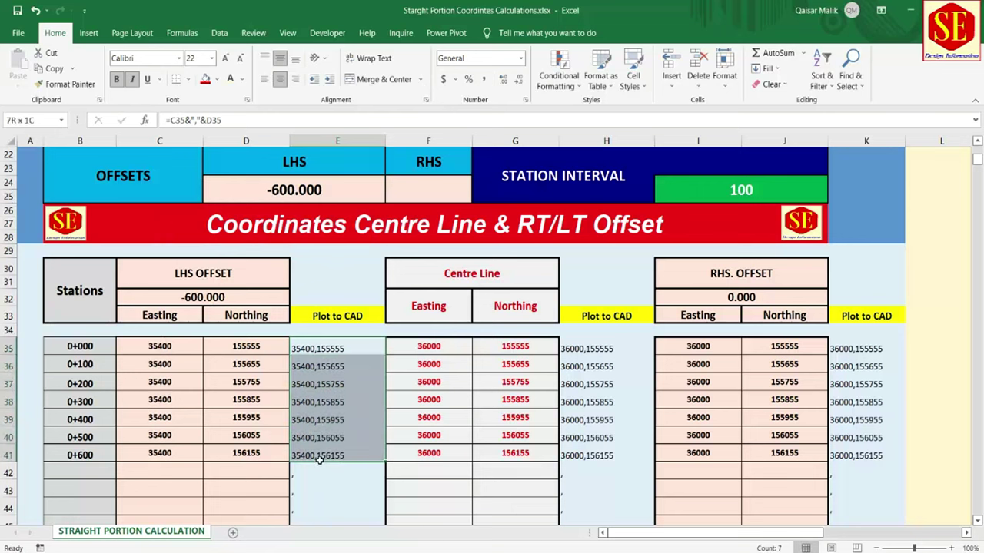
{"action": "right_click", "coordinate": [315, 411]}
{"action": "left_click", "coordinate": [346, 126]}
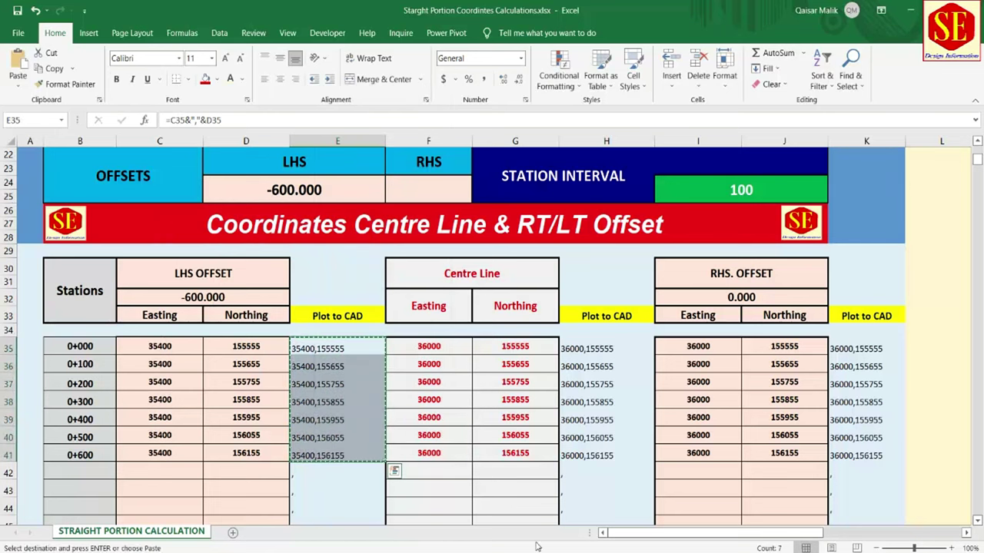
{"action": "left_click", "coordinate": [499, 492]}
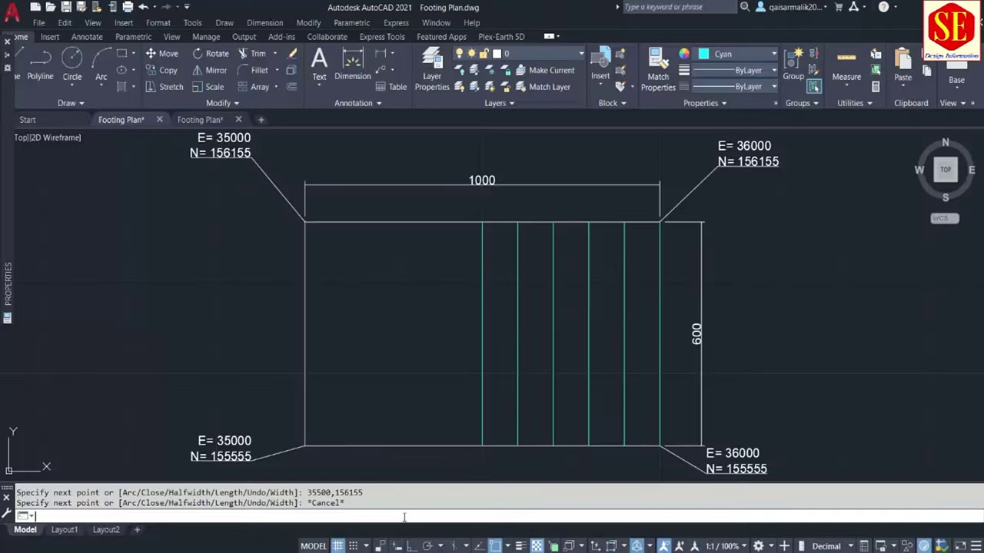
Draw a polyline through the pasted 35400 coordinates, 600 inside the east edge
{"action": "right_click", "coordinate": [404, 517]}
{"action": "left_click", "coordinate": [439, 469]}
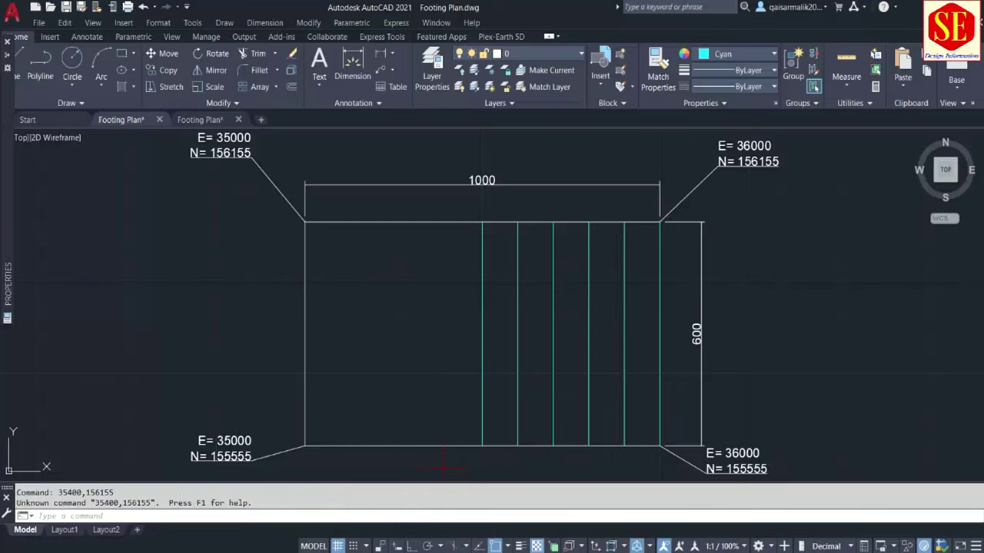
{"action": "type", "text": "pl"}
{"action": "key", "text": "Return"}
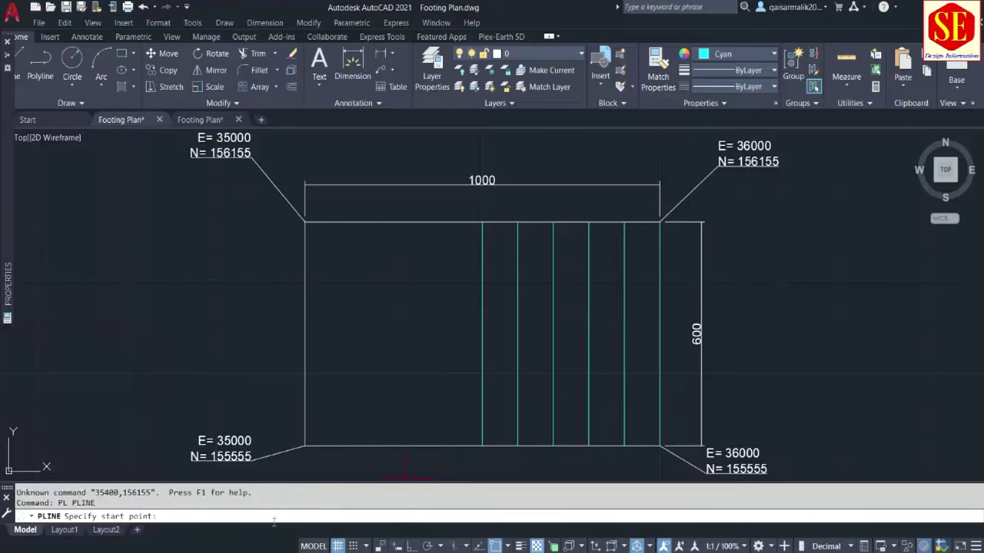
{"action": "right_click", "coordinate": [274, 522]}
{"action": "left_click", "coordinate": [321, 467]}
{"action": "key", "text": "Escape"}
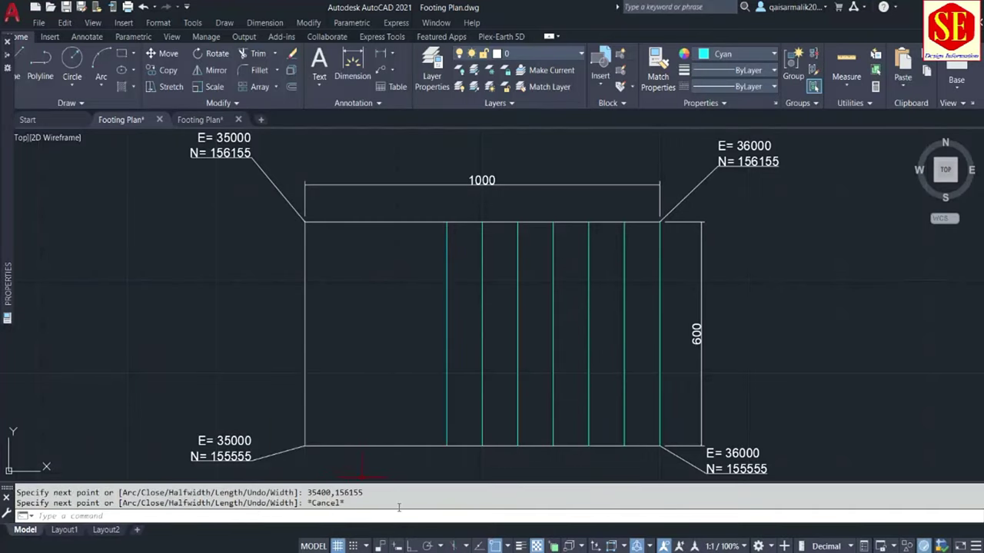
In Excel, set the LHS offset to -700 and copy the 35300 coordinates E35:E41
{"action": "key", "text": "alt+Tab"}
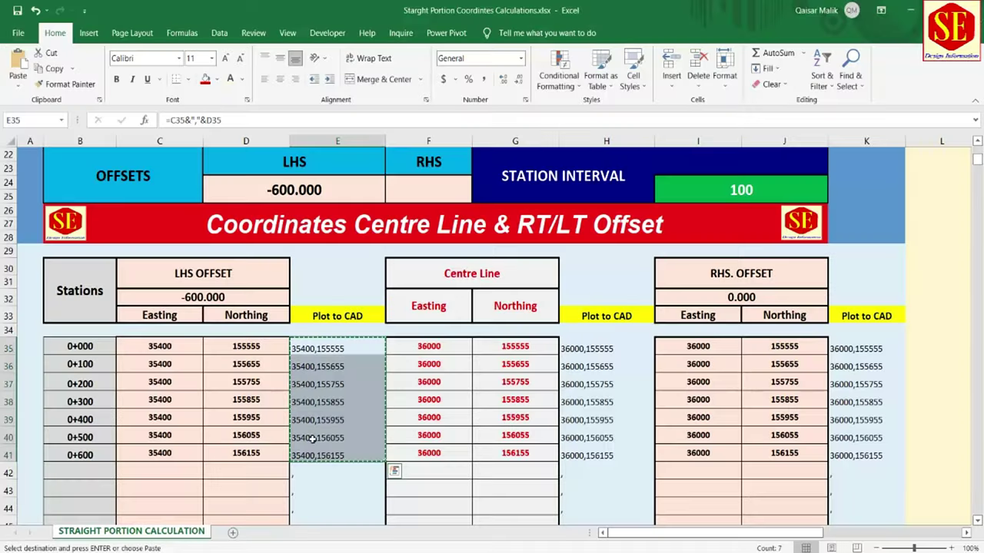
{"action": "type", "text": "-700"}
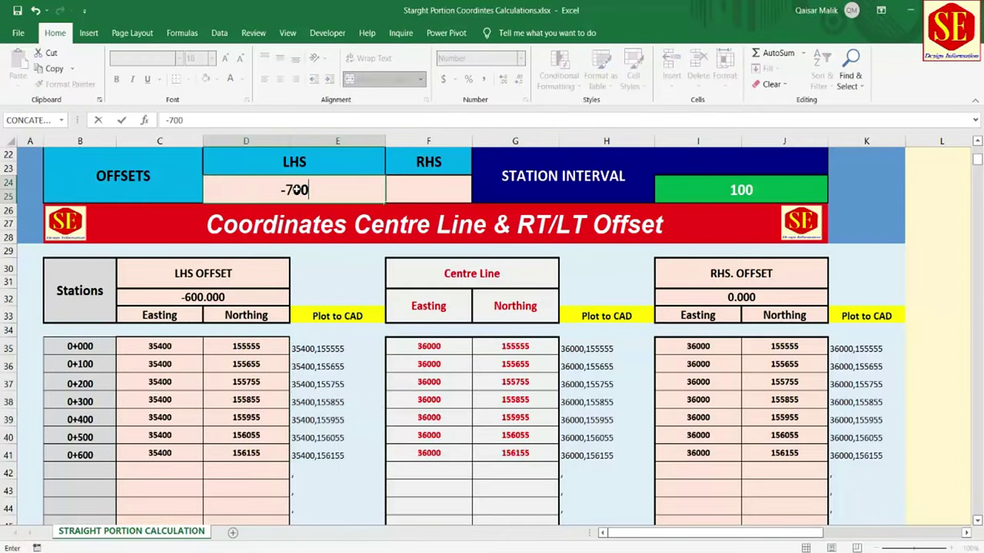
{"action": "key", "text": "Return"}
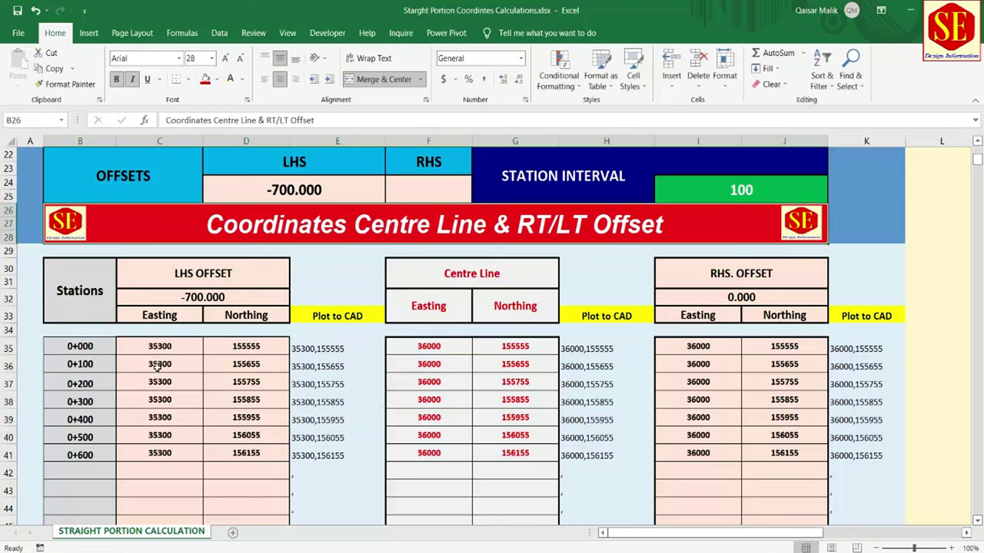
{"action": "left_click_drag", "start_coordinate": [333, 350], "coordinate": [333, 455]}
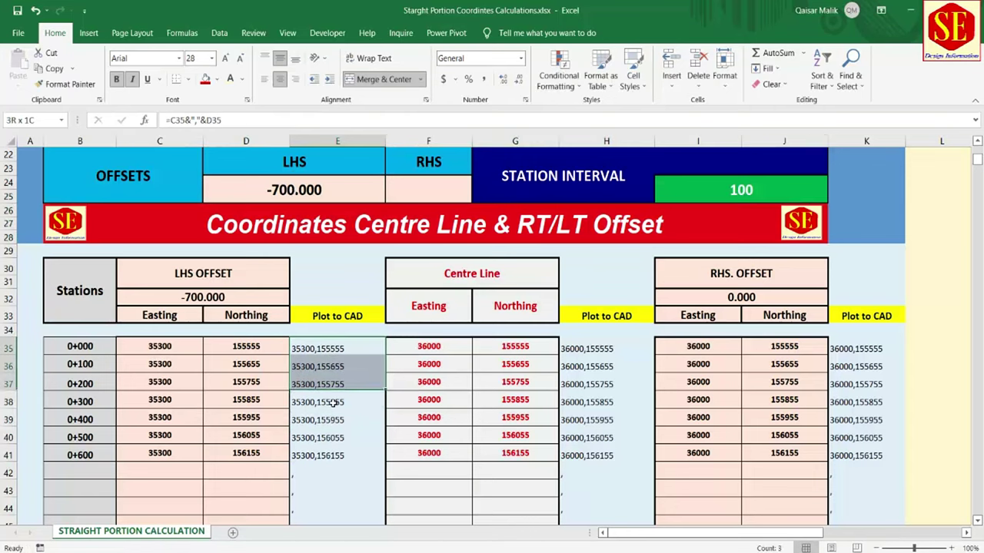
{"action": "right_click", "coordinate": [333, 455]}
{"action": "left_click", "coordinate": [370, 171]}
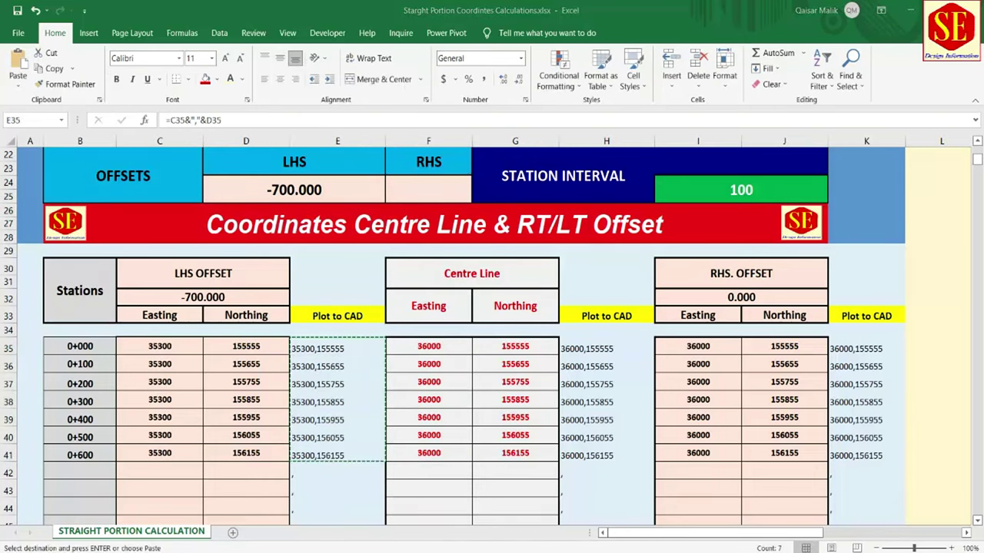
In AutoCAD, draw the E 35300 grid polyline from the pasted coordinates
{"action": "left_click", "coordinate": [507, 496]}
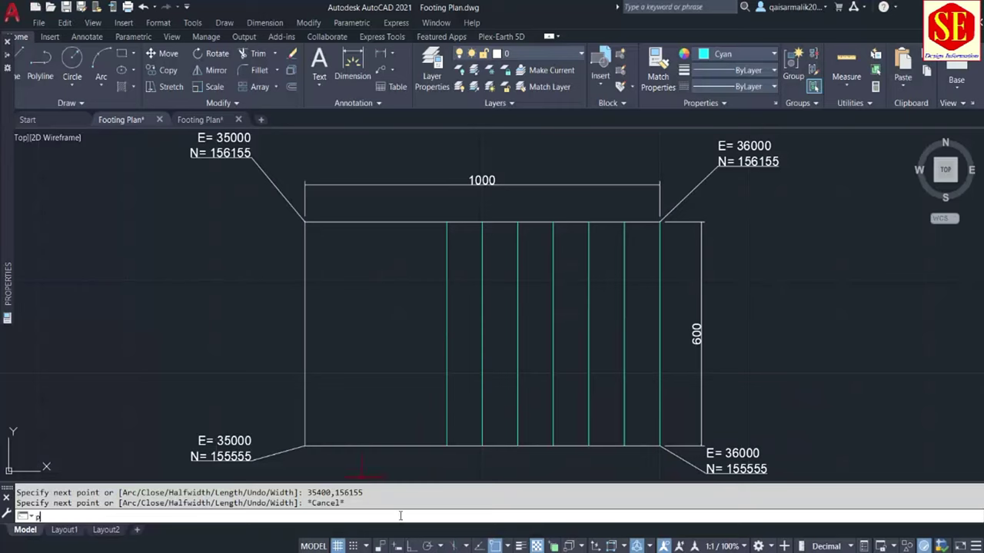
{"action": "type", "text": "l"}
{"action": "key", "text": "Return"}
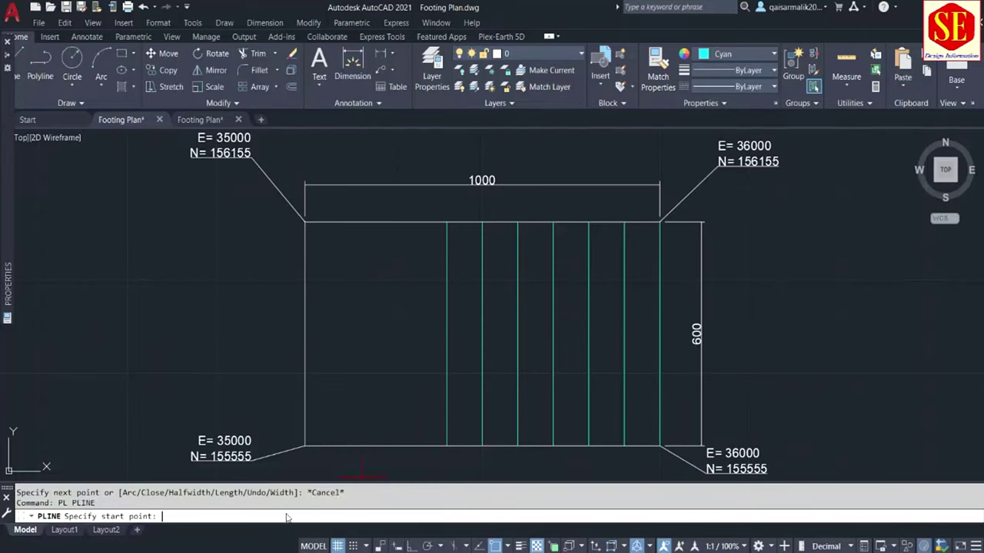
{"action": "right_click", "coordinate": [287, 518]}
{"action": "left_click", "coordinate": [319, 466]}
{"action": "key", "text": "Escape"}
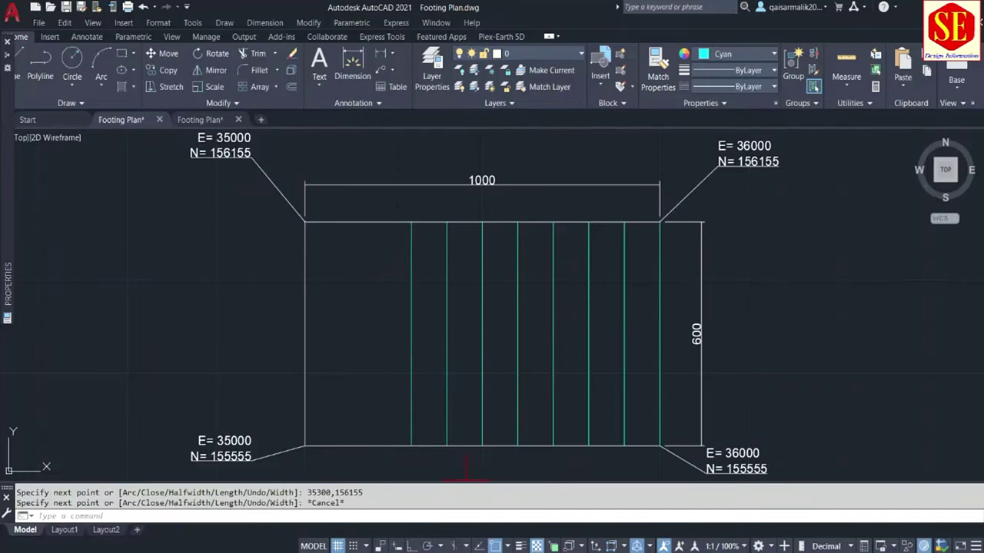
Change the LHS offset to -800 and copy the recalculated 35200 coordinates E35:E41
{"action": "key", "text": "alt+Tab"}
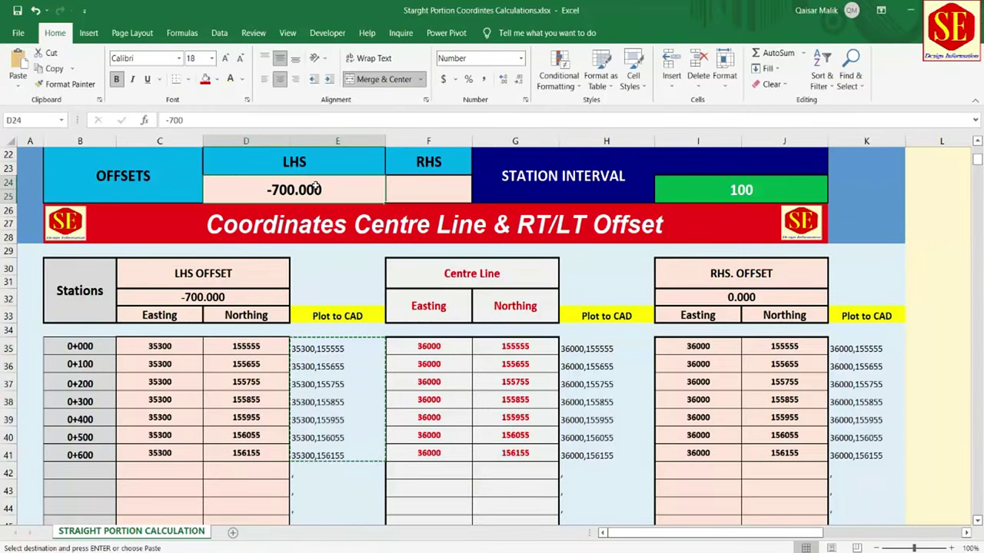
{"action": "type", "text": "-800"}
{"action": "key", "text": "Return"}
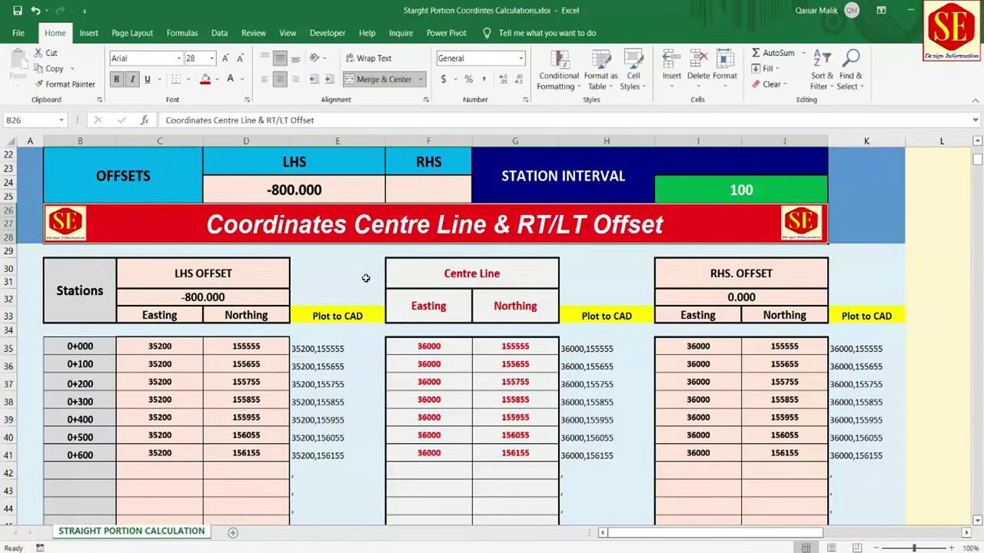
{"action": "left_click_drag", "start_coordinate": [339, 350], "coordinate": [337, 446]}
{"action": "right_click", "coordinate": [337, 447]}
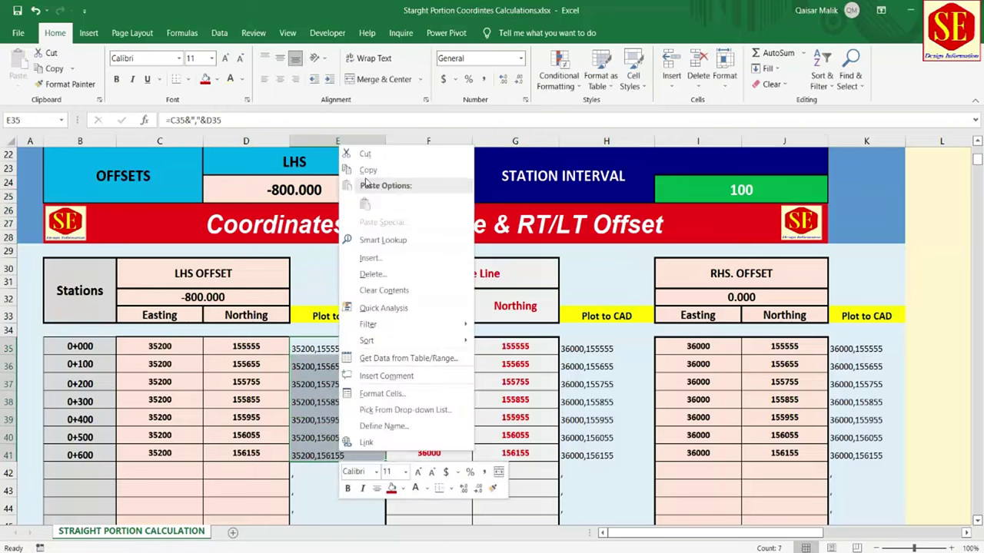
{"action": "left_click", "coordinate": [361, 169]}
Paste the copied 35200 coordinates into a new PL polyline to draw the E 35200 line
{"action": "left_click", "coordinate": [499, 507]}
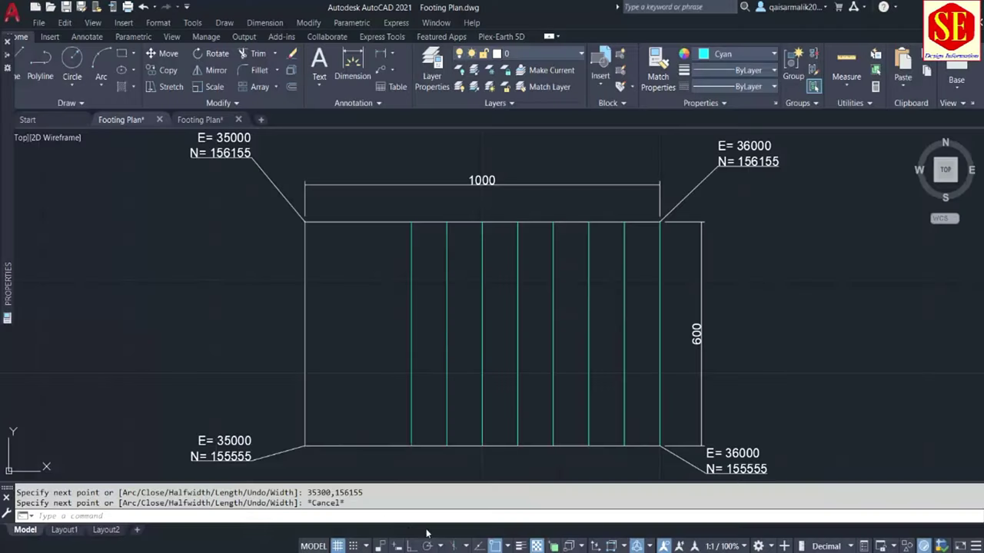
{"action": "right_click", "coordinate": [388, 519]}
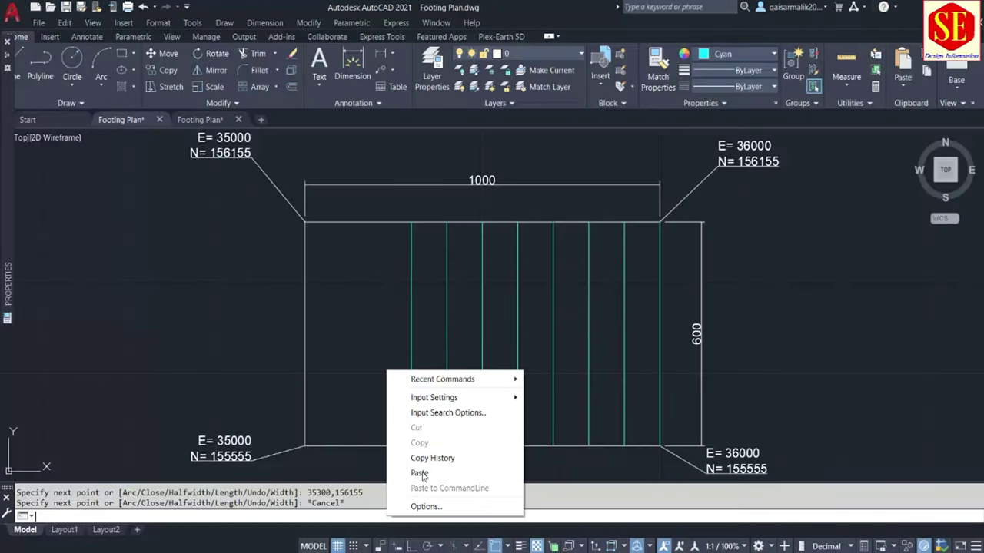
{"action": "left_click", "coordinate": [422, 470]}
{"action": "type", "text": "l"}
{"action": "key", "text": "Return"}
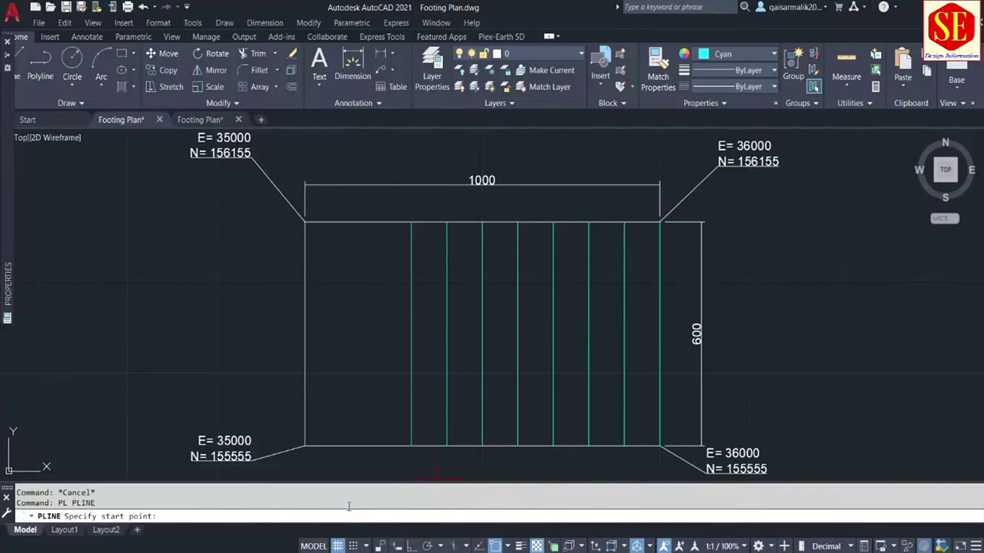
{"action": "right_click", "coordinate": [309, 515]}
{"action": "left_click", "coordinate": [358, 466]}
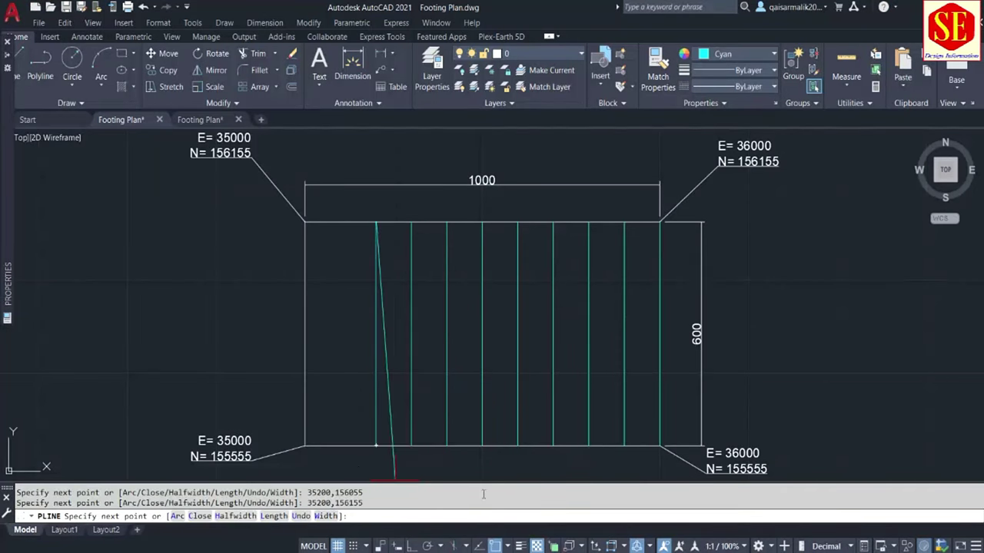
{"action": "key", "text": "Escape"}
{"action": "key", "text": "alt+Tab"}
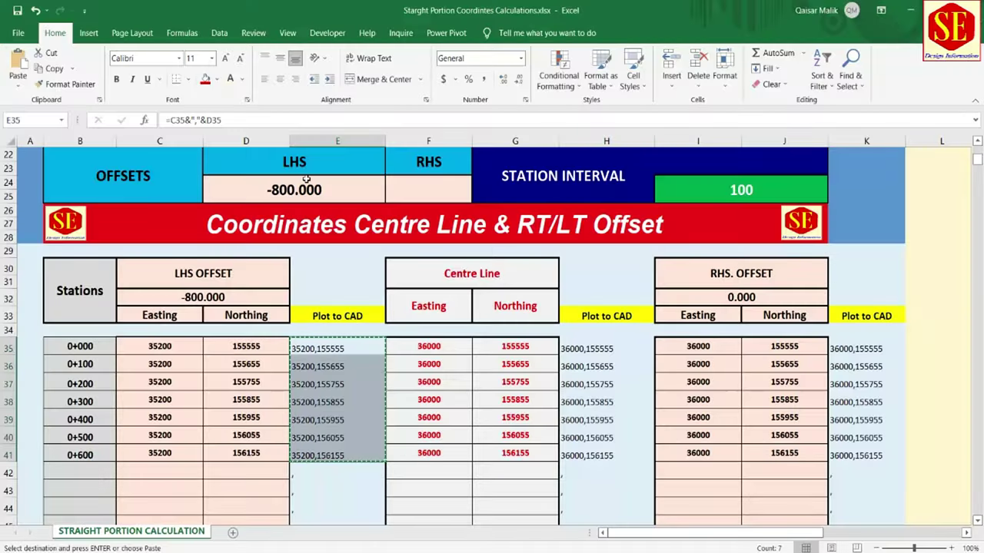
Edit D24 to -900 and copy the resulting 35100 coordinates E35:E41
{"action": "left_click", "coordinate": [306, 190]}
{"action": "double_click", "coordinate": [306, 191]}
{"action": "key", "text": "BackSpace"}
{"action": "key", "text": "BackSpace"}
{"action": "key", "text": "BackSpace"}
{"action": "type", "text": "9"}
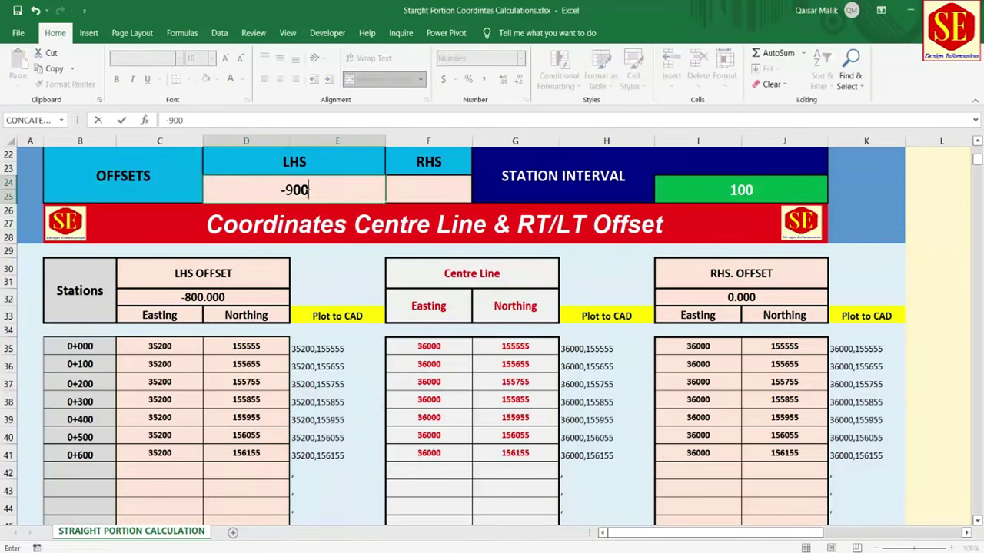
{"action": "key", "text": "Return"}
{"action": "left_click_drag", "start_coordinate": [321, 349], "coordinate": [338, 456]}
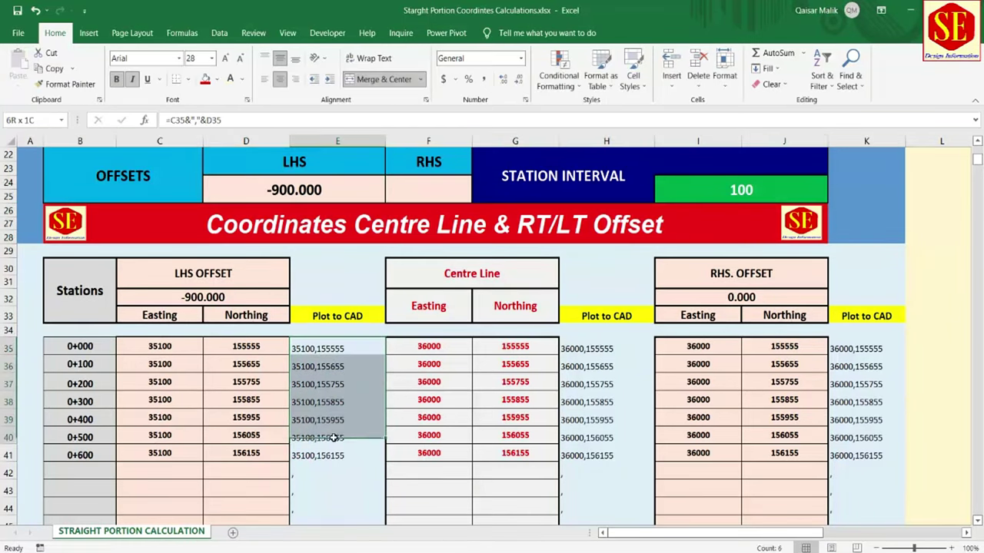
{"action": "right_click", "coordinate": [338, 455]}
{"action": "left_click", "coordinate": [370, 169]}
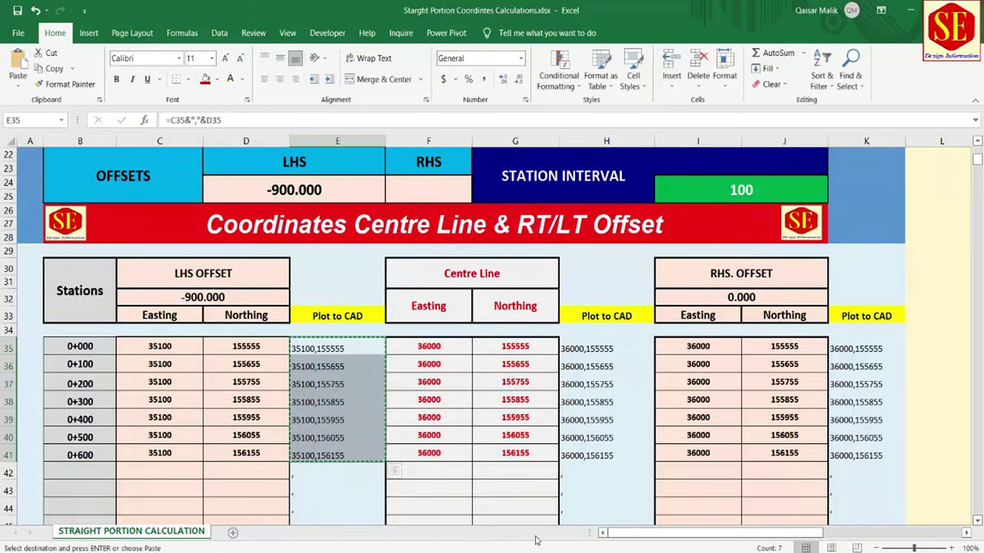
{"action": "left_click", "coordinate": [451, 515]}
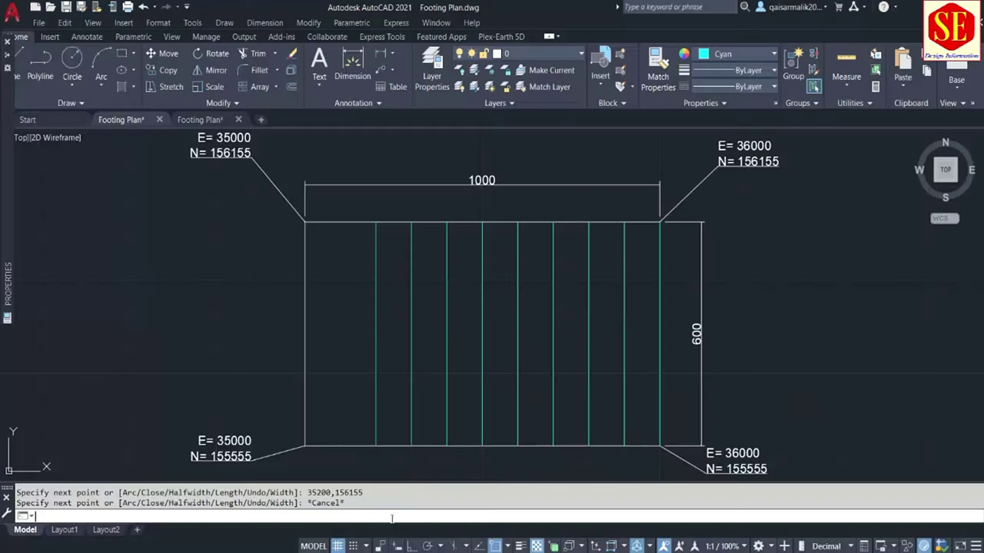
{"action": "type", "text": "pl"}
Draw the E 35100 grid polyline by pasting the copied coordinates
{"action": "key", "text": "Return"}
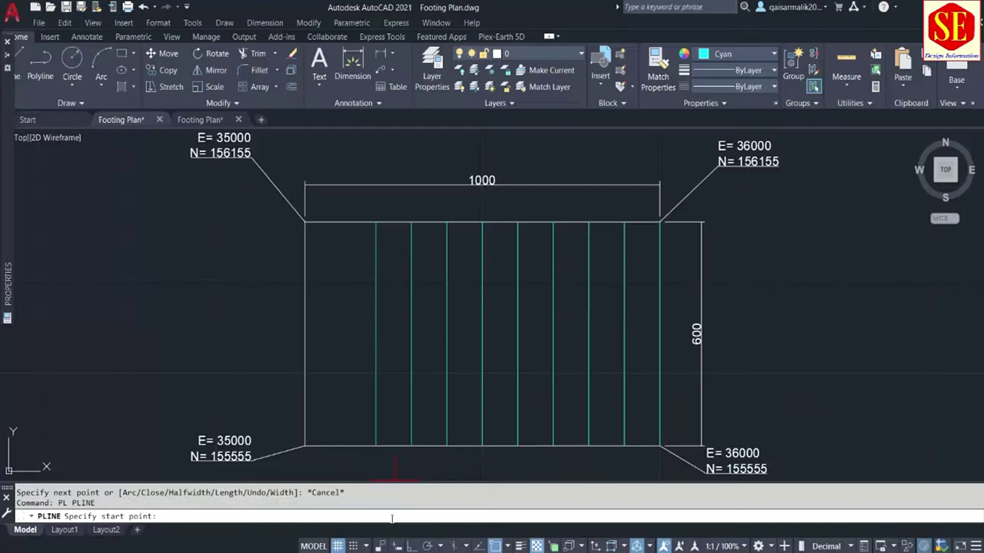
{"action": "right_click", "coordinate": [301, 516]}
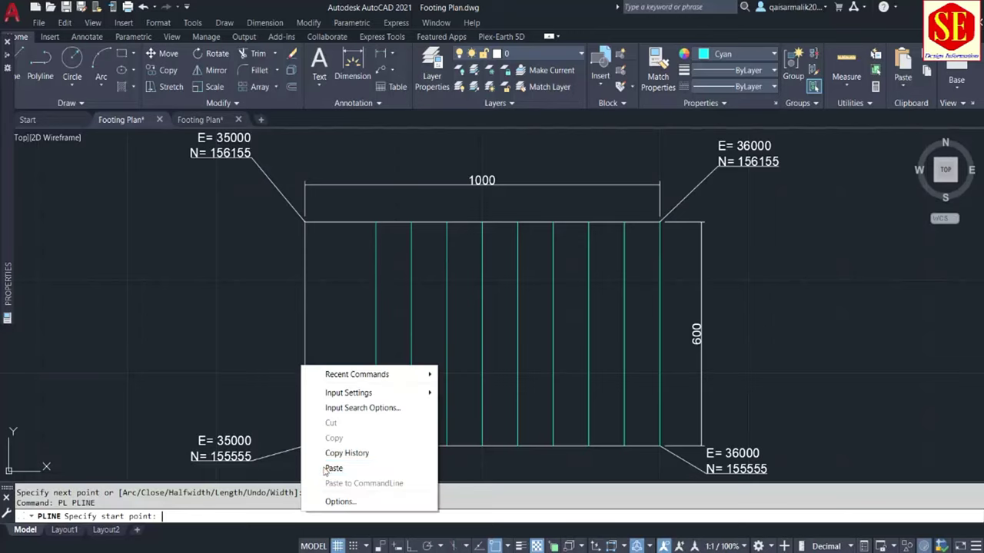
{"action": "left_click", "coordinate": [330, 466]}
{"action": "key", "text": "Escape"}
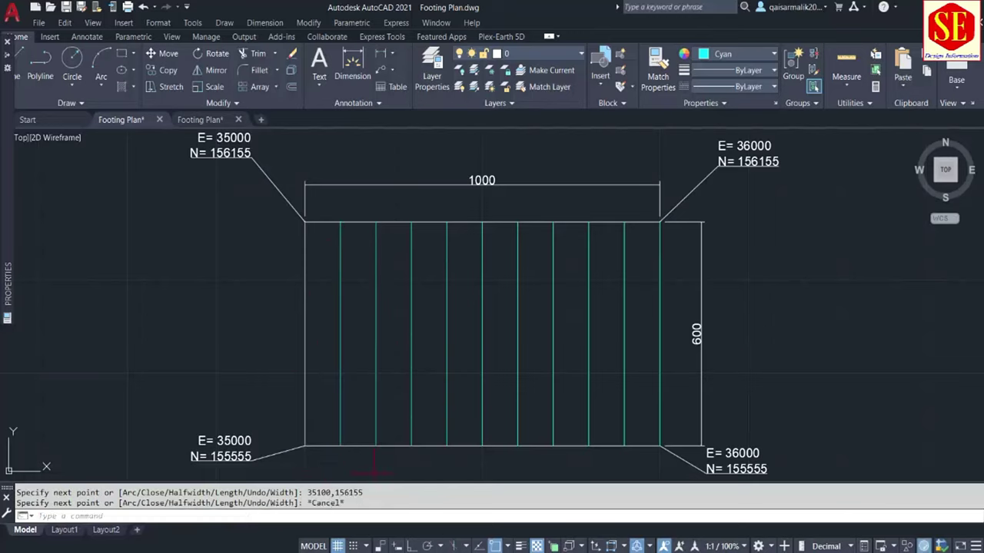
{"action": "key", "text": "alt+Tab"}
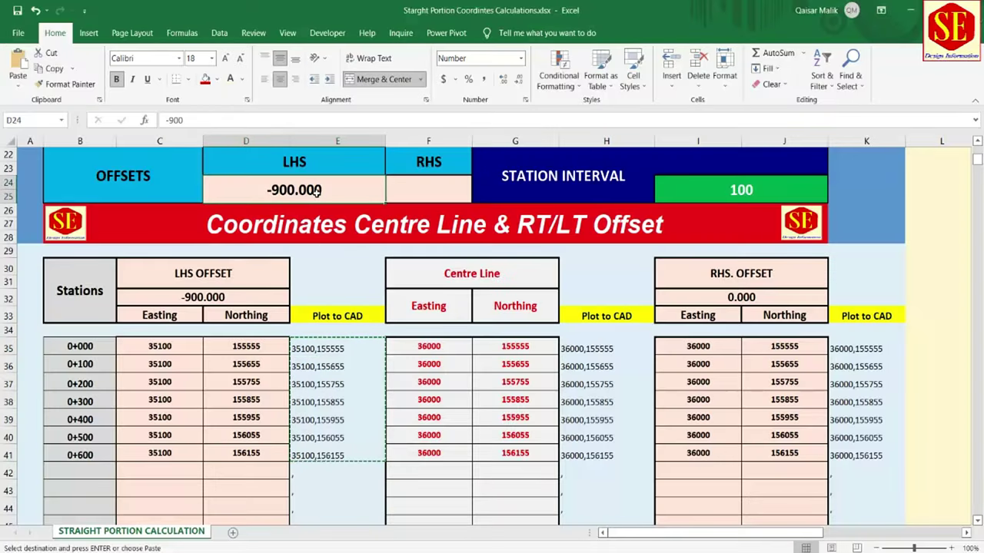
Enter -1000 as the LHS offset and copy the 35000 coordinates E35:E41
{"action": "type", "text": "-"}
{"action": "key", "text": "Return"}
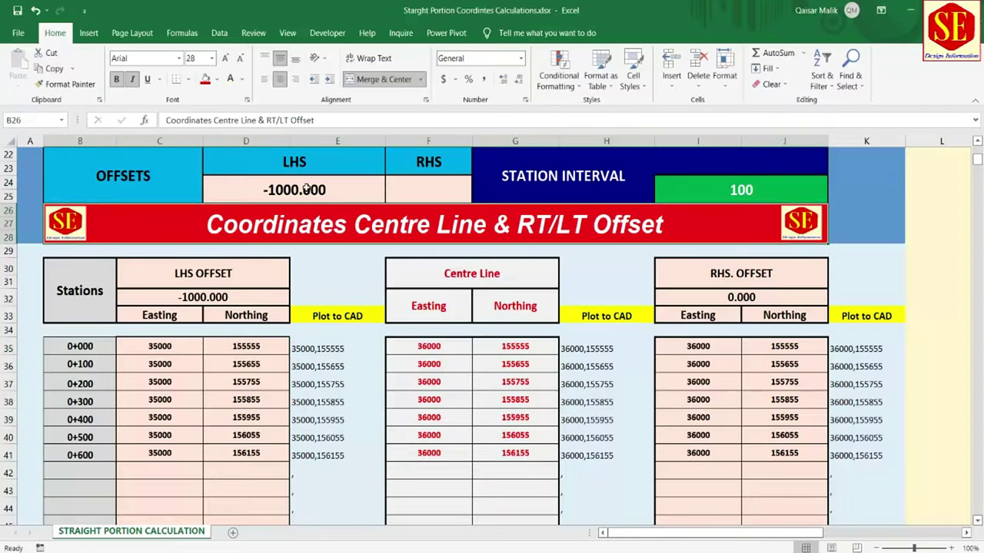
{"action": "left_click_drag", "start_coordinate": [342, 346], "coordinate": [339, 455]}
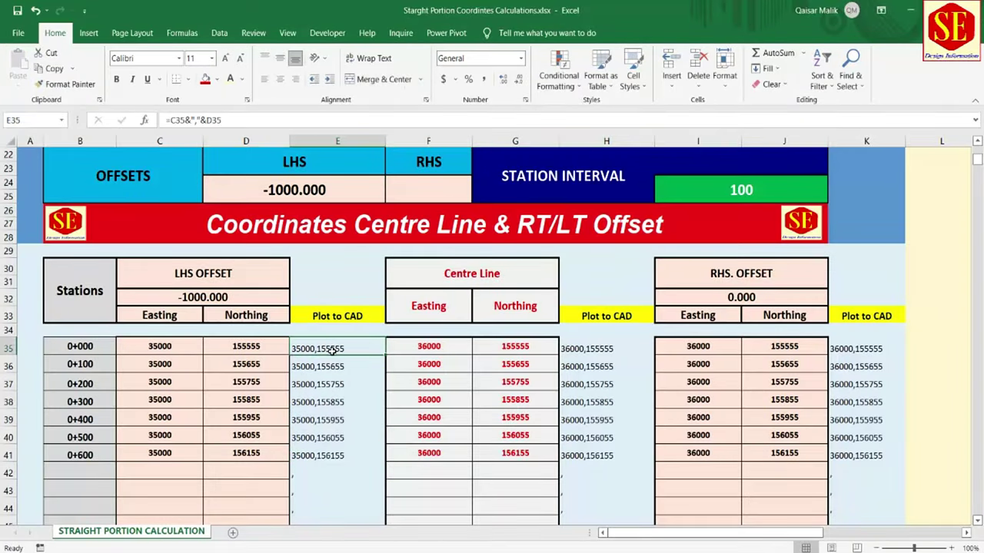
{"action": "right_click", "coordinate": [339, 455]}
{"action": "left_click", "coordinate": [361, 171]}
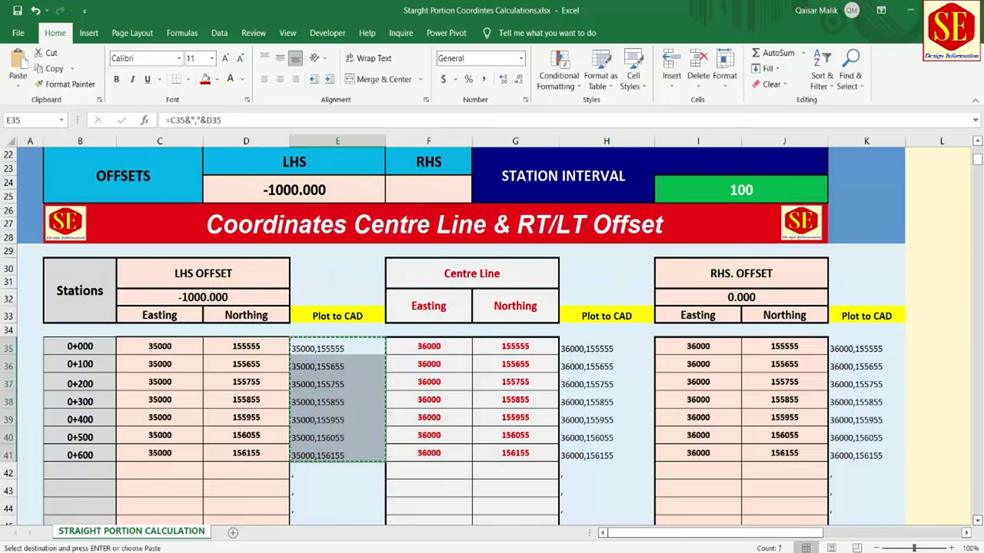
{"action": "left_click", "coordinate": [514, 533]}
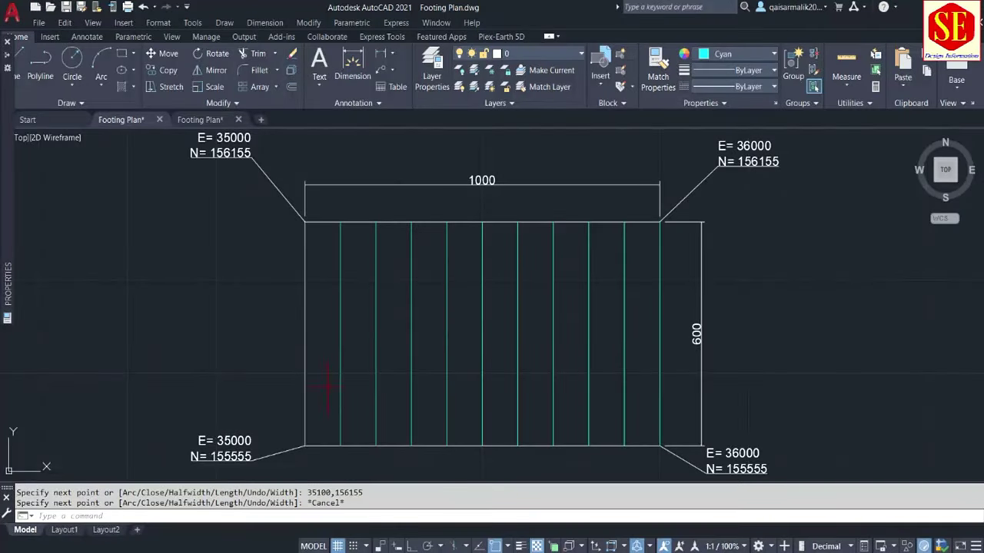
Erase the existing left edge line of the grid
{"action": "left_click_drag", "start_coordinate": [326, 386], "coordinate": [292, 415]}
{"action": "type", "text": "e"}
{"action": "key", "text": "Return"}
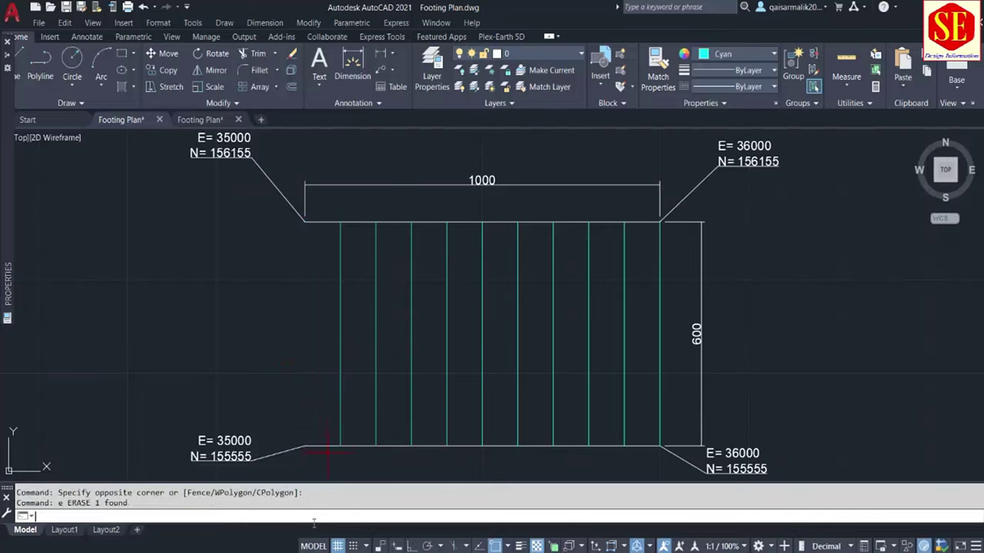
Draw the new west edge polyline at E 35000 from the pasted coordinates
{"action": "right_click", "coordinate": [315, 520]}
{"action": "left_click", "coordinate": [348, 471]}
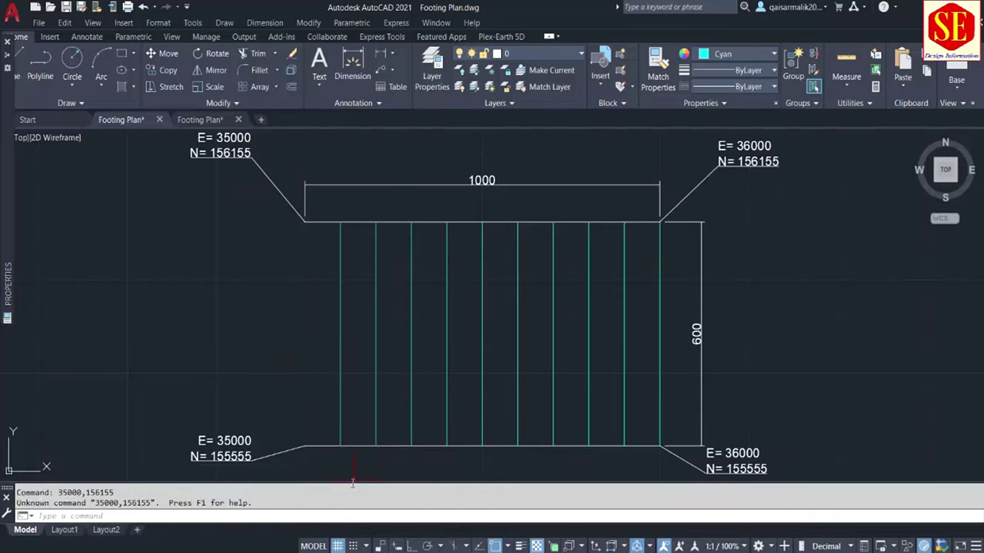
{"action": "key", "text": "Escape"}
{"action": "type", "text": "PL"}
{"action": "key", "text": "Return"}
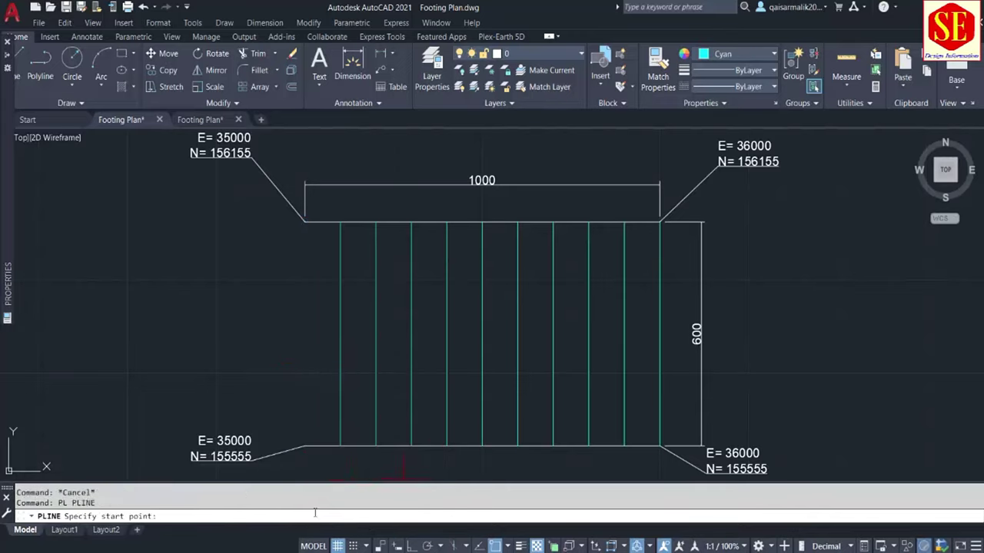
{"action": "right_click", "coordinate": [272, 513]}
{"action": "left_click", "coordinate": [294, 466]}
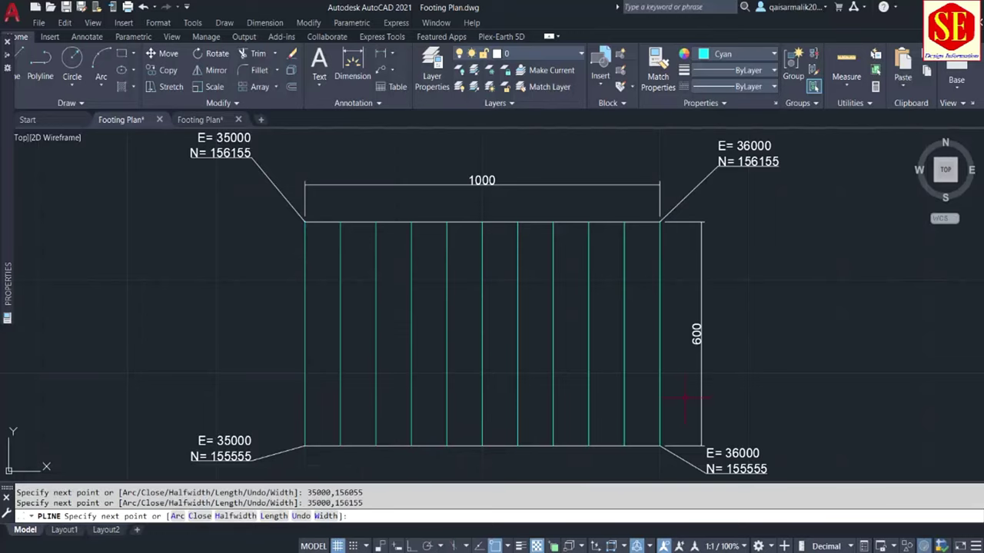
{"action": "key", "text": "Escape"}
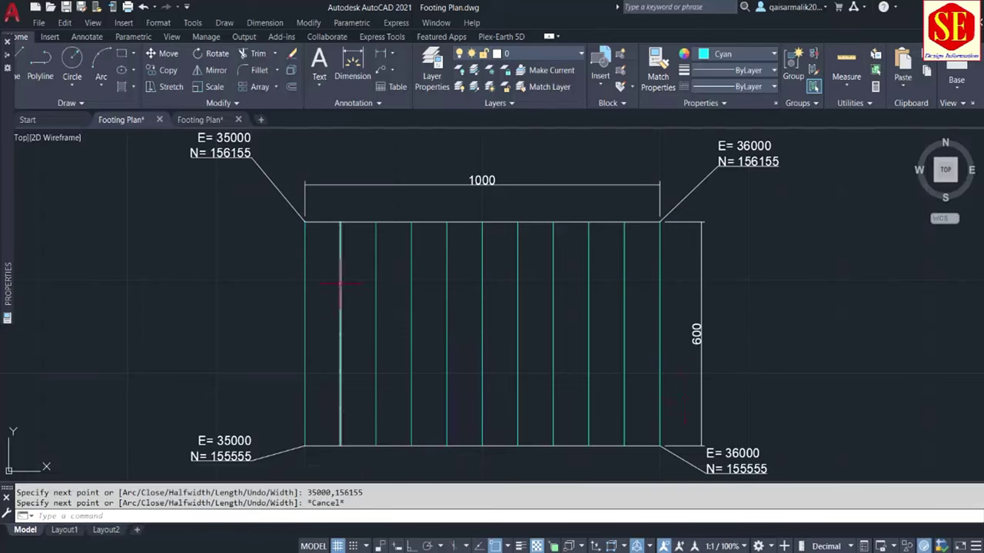
Place a 100 linear dimension between the two easternmost vertical grid lines
{"action": "left_click", "coordinate": [380, 53]}
{"action": "scroll", "coordinate": [669, 282], "scroll_direction": "up", "scroll_amount": 2}
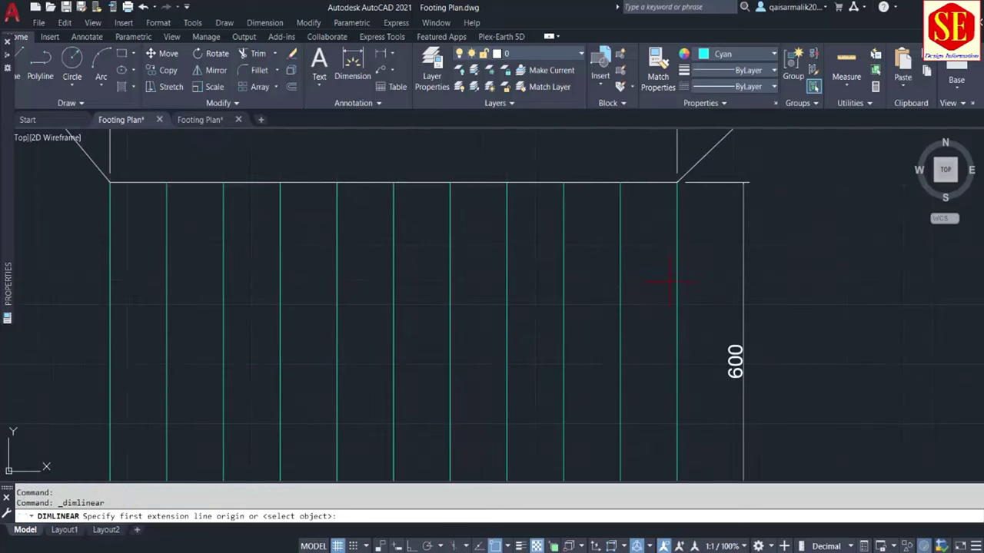
{"action": "left_click", "coordinate": [677, 282]}
{"action": "left_click", "coordinate": [620, 283]}
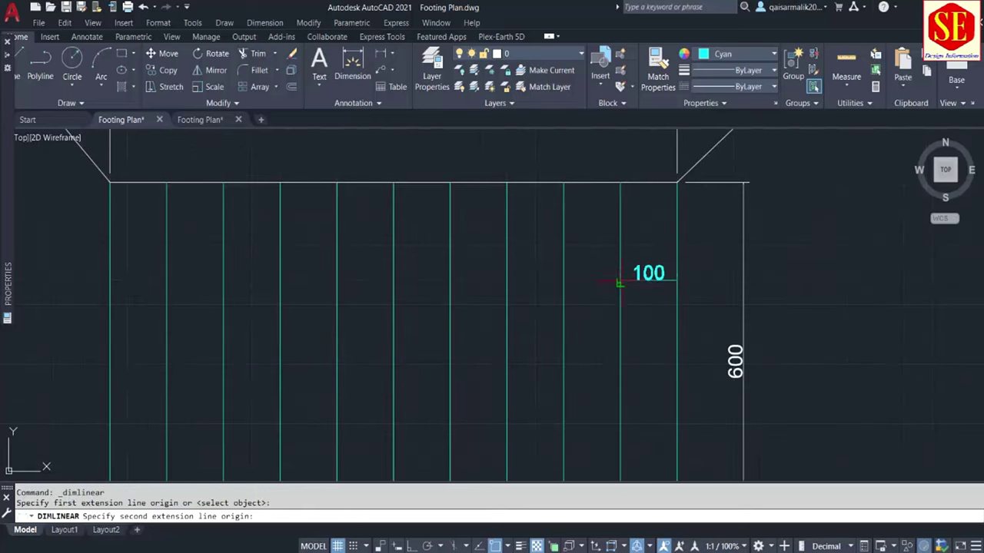
{"action": "left_click", "coordinate": [672, 282]}
{"action": "key", "text": "Return"}
{"action": "left_click", "coordinate": [564, 283]}
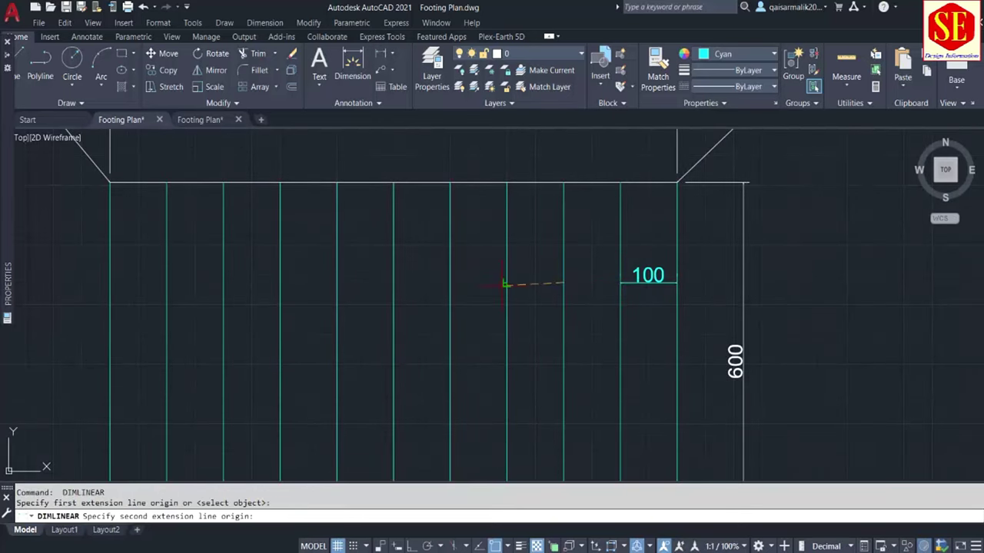
{"action": "left_click", "coordinate": [506, 282]}
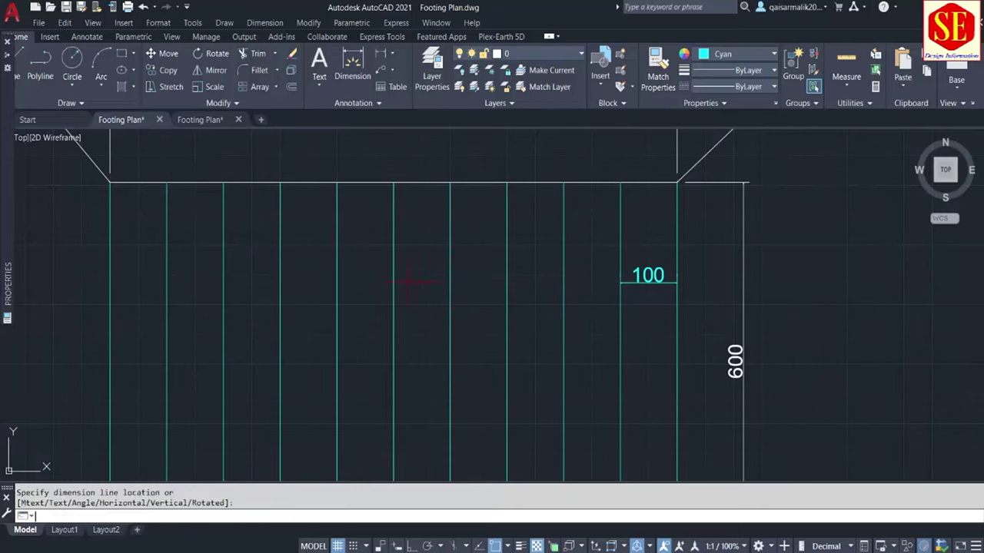
{"action": "key", "text": "Escape"}
{"action": "key", "text": "Return"}
{"action": "left_click", "coordinate": [451, 272]}
{"action": "left_click", "coordinate": [396, 274]}
Erase the 100 dimension
{"action": "key", "text": "Escape"}
{"action": "left_click", "coordinate": [649, 276]}
{"action": "left_click", "coordinate": [632, 314]}
{"action": "type", "text": "e"}
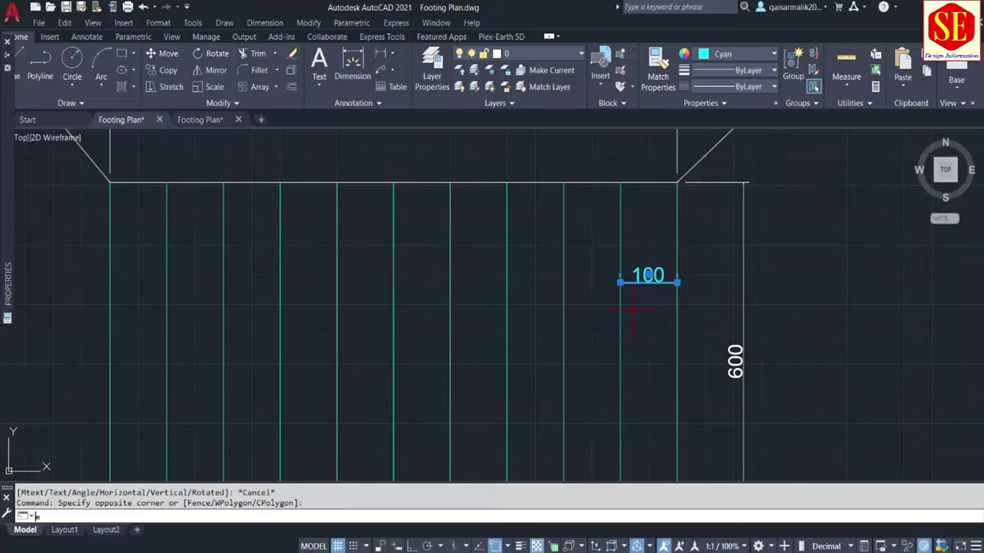
{"action": "key", "text": "Return"}
Erase the top and bottom horizontal edges of the grid
{"action": "scroll", "coordinate": [632, 311], "scroll_direction": "down", "scroll_amount": 3}
{"action": "scroll", "coordinate": [494, 329], "scroll_direction": "up", "scroll_amount": 2}
{"action": "left_click", "coordinate": [511, 367]}
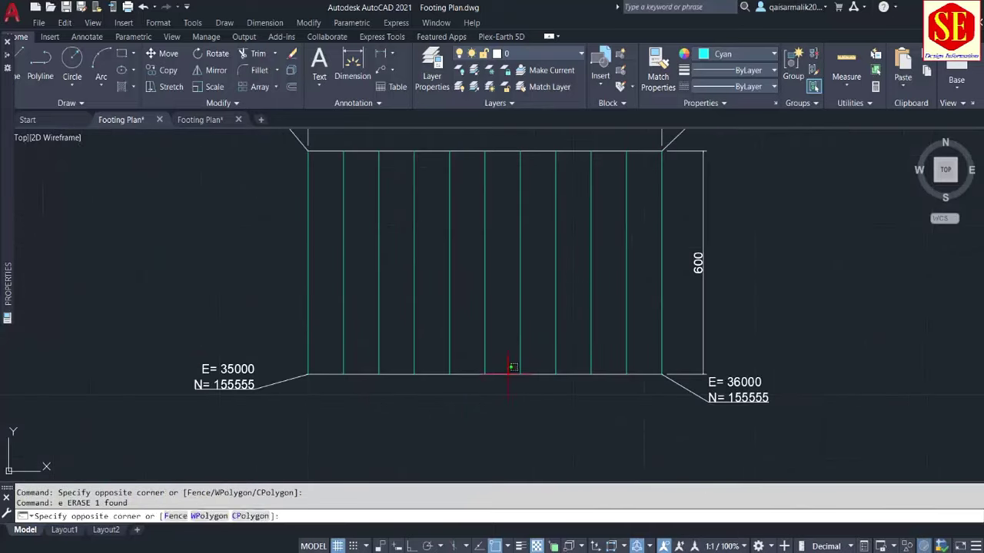
{"action": "left_click", "coordinate": [509, 382]}
{"action": "key", "text": "Return"}
{"action": "left_click", "coordinate": [508, 164]}
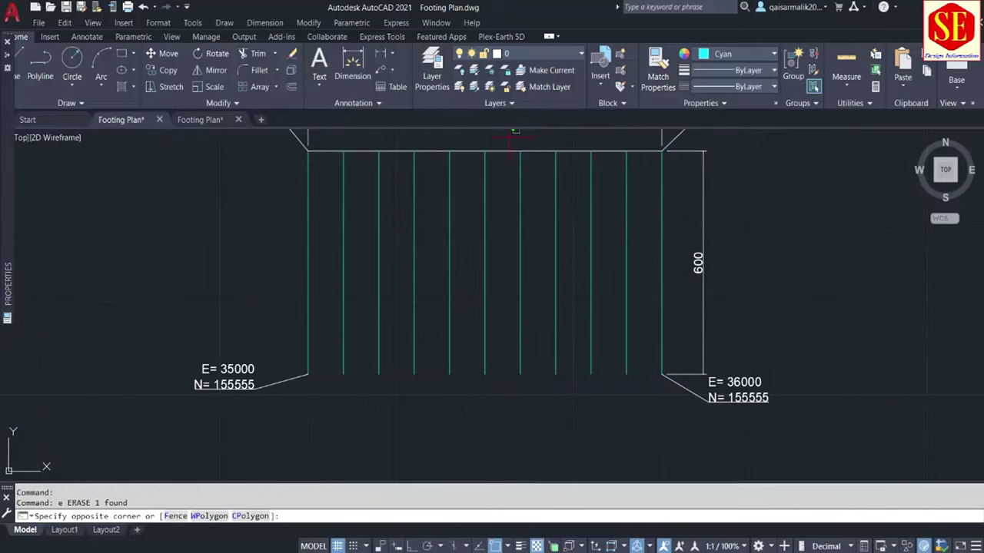
{"action": "left_click", "coordinate": [513, 132]}
{"action": "key", "text": "Delete"}
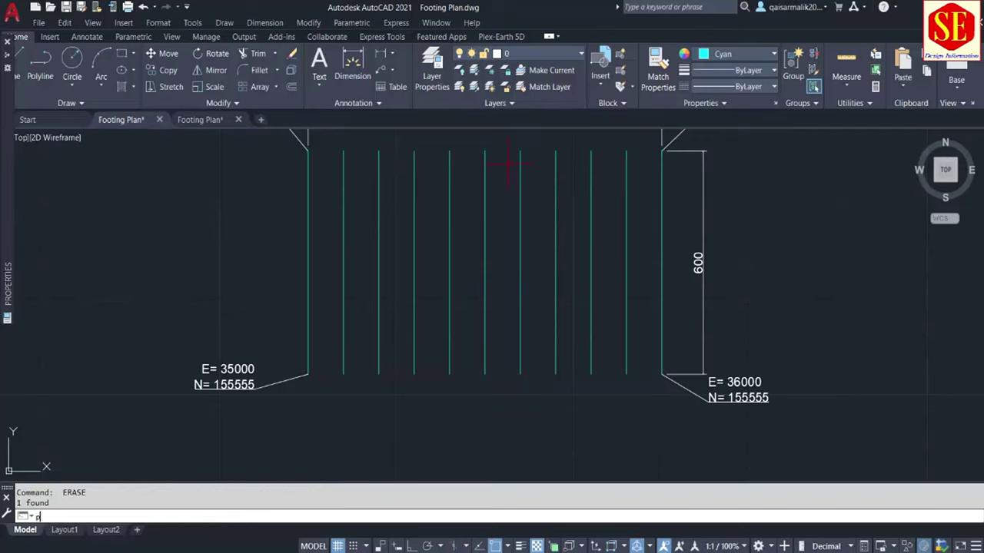
{"action": "key", "text": "BackSpace"}
Redraw the bottom edge as a green polyline snapping to each vertical grid line
{"action": "left_click", "coordinate": [738, 54]}
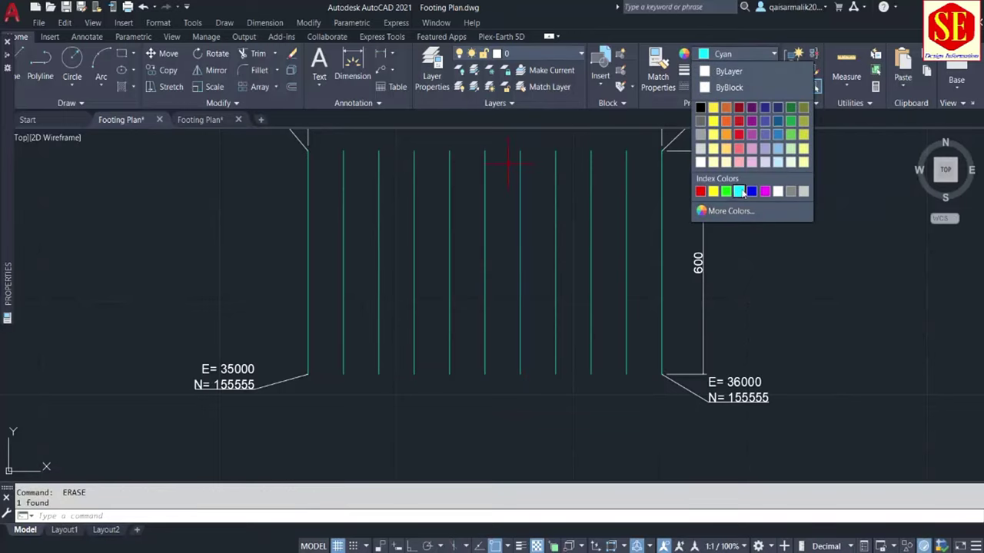
{"action": "left_click", "coordinate": [726, 192]}
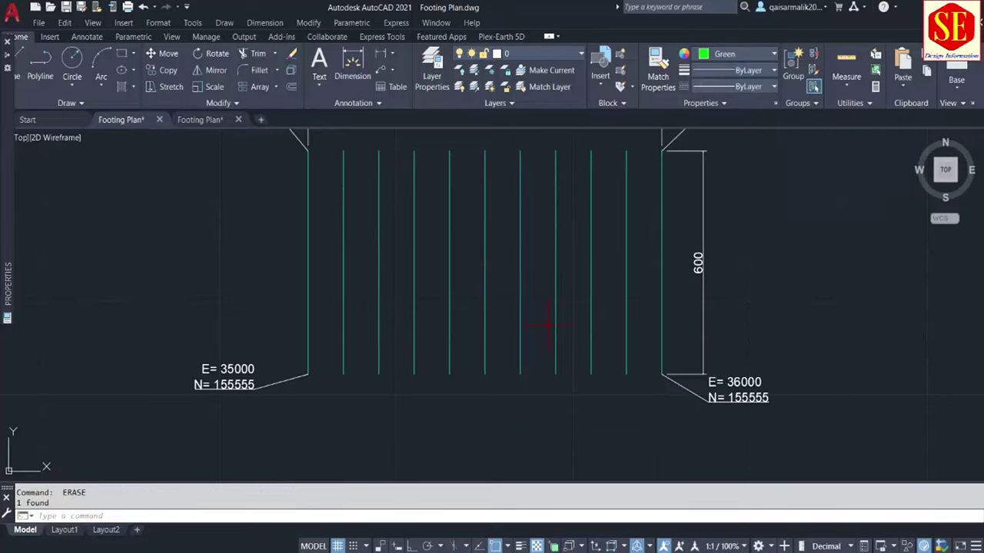
{"action": "left_click", "coordinate": [500, 516]}
{"action": "type", "text": "pl"}
{"action": "key", "text": "Return"}
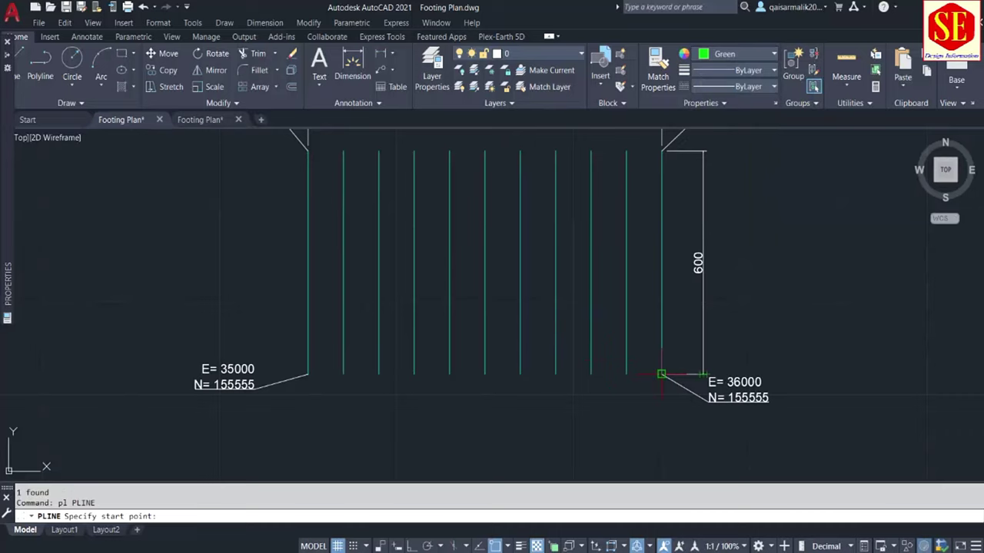
{"action": "left_click", "coordinate": [661, 375]}
{"action": "scroll", "coordinate": [626, 374], "scroll_direction": "up", "scroll_amount": 4}
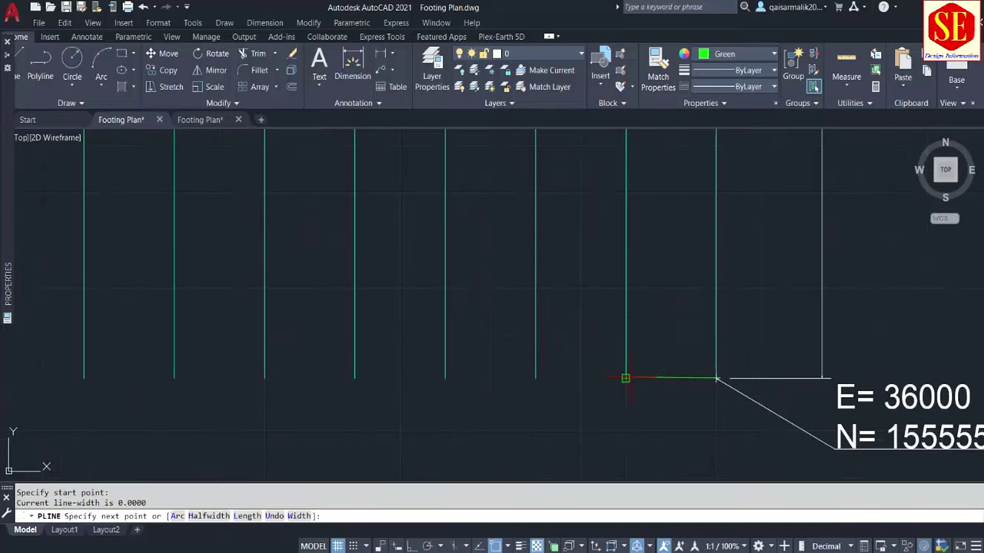
{"action": "left_click", "coordinate": [625, 378]}
{"action": "left_click", "coordinate": [535, 378]}
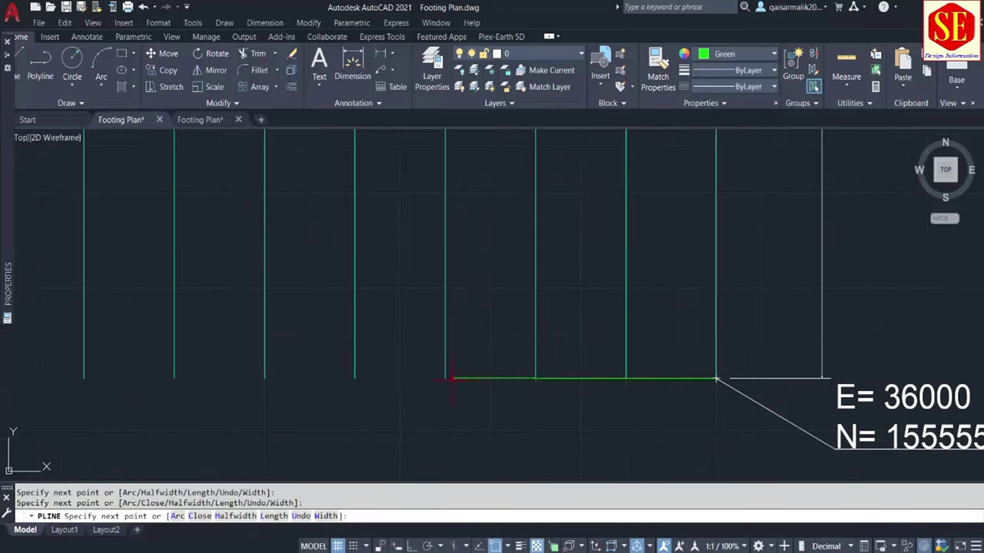
{"action": "left_click", "coordinate": [444, 378]}
{"action": "mouse_move", "coordinate": [355, 379]}
{"action": "middle_mouse_down"}
{"action": "mouse_move", "coordinate": [659, 378]}
{"action": "mouse_move", "coordinate": [605, 378]}
{"action": "middle_mouse_up"}
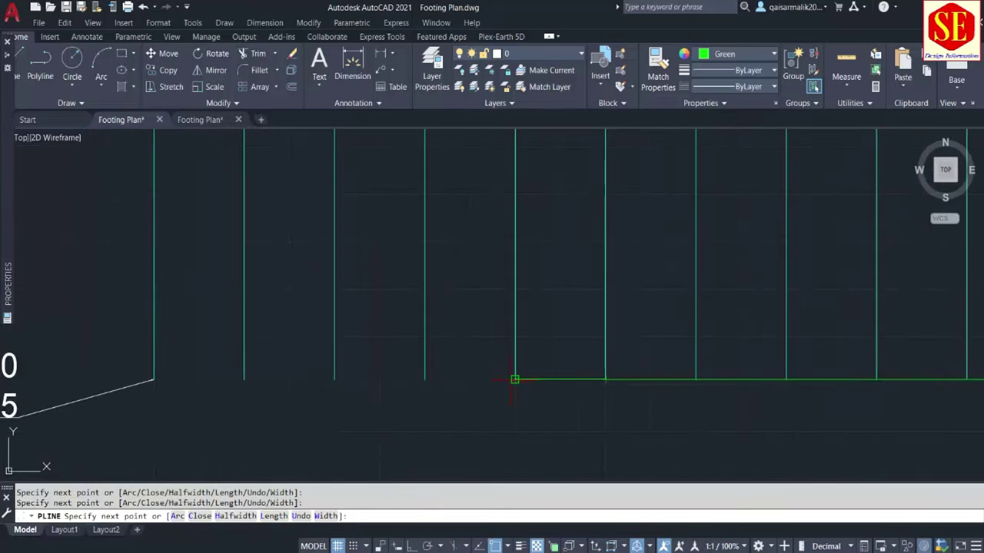
{"action": "left_click", "coordinate": [335, 379]}
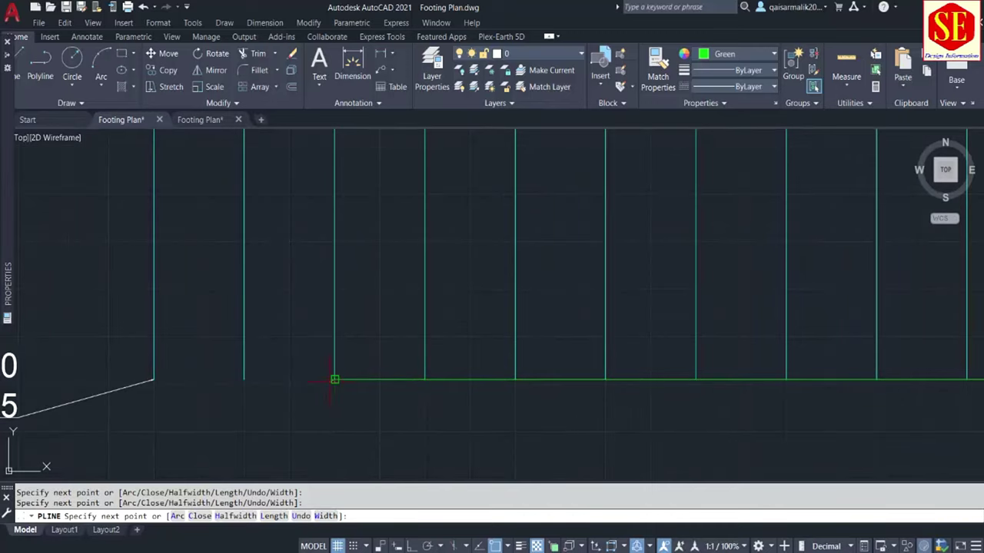
{"action": "left_click", "coordinate": [243, 379]}
{"action": "key", "text": "Escape"}
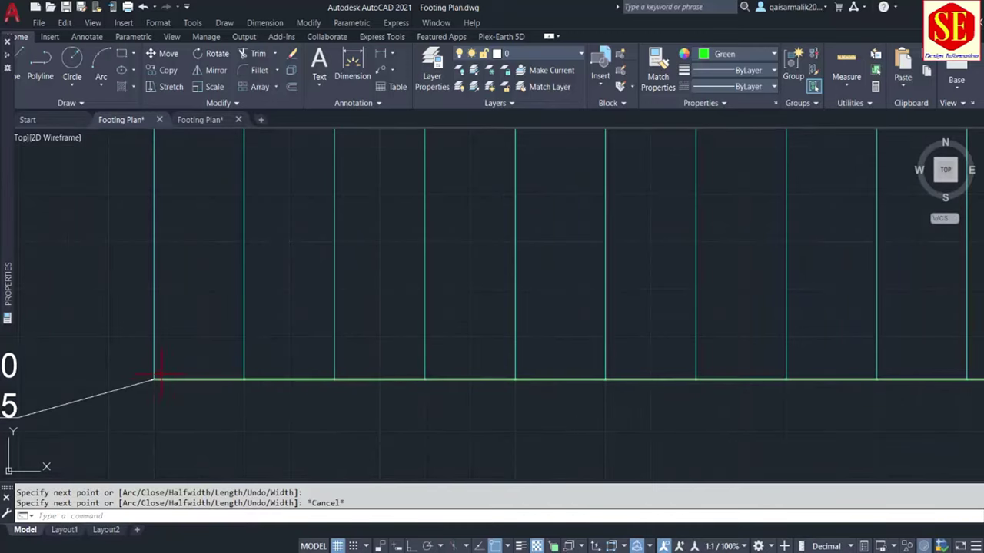
{"action": "scroll", "coordinate": [175, 373], "scroll_direction": "down", "scroll_amount": 4}
{"action": "left_click", "coordinate": [219, 117]}
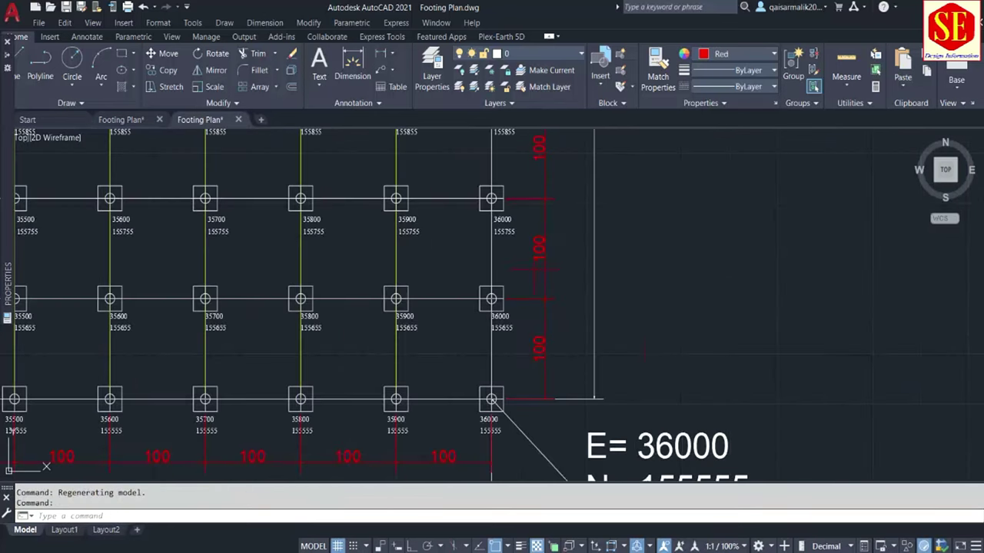
{"action": "middle_click_drag", "start_coordinate": [563, 199], "coordinate": [572, 351]}
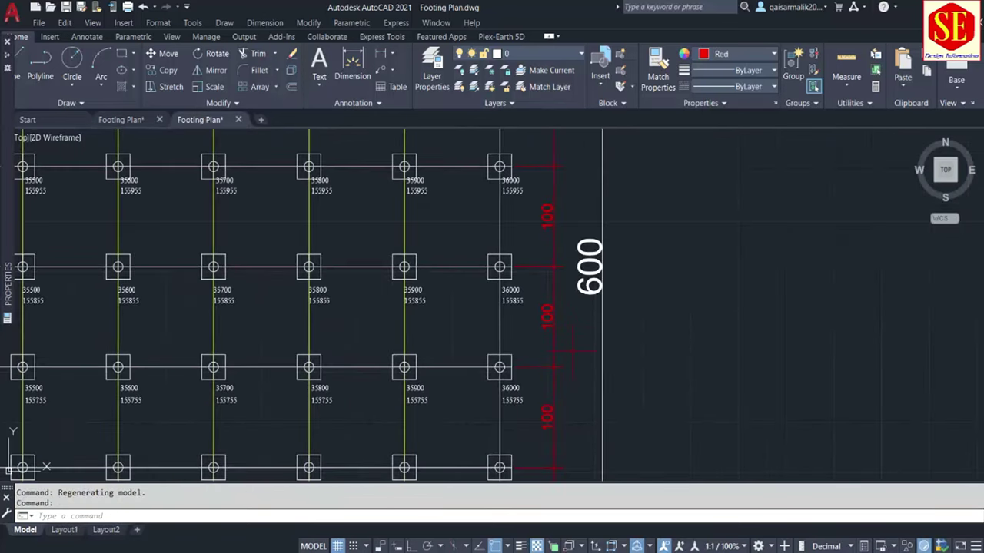
{"action": "scroll", "coordinate": [565, 168], "scroll_direction": "down", "scroll_amount": 3}
{"action": "scroll", "coordinate": [565, 200], "scroll_direction": "down", "scroll_amount": 1}
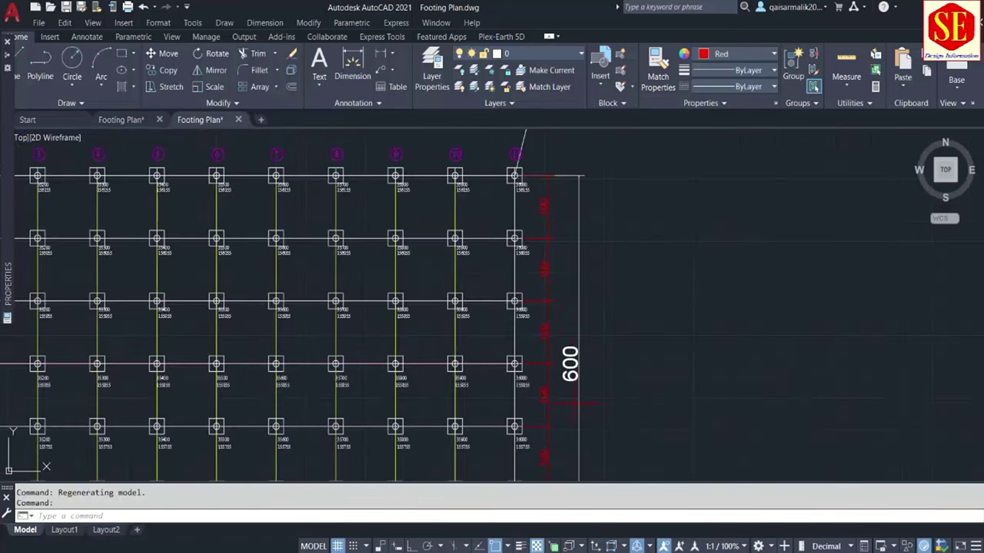
{"action": "scroll", "coordinate": [565, 392], "scroll_direction": "up", "scroll_amount": 4}
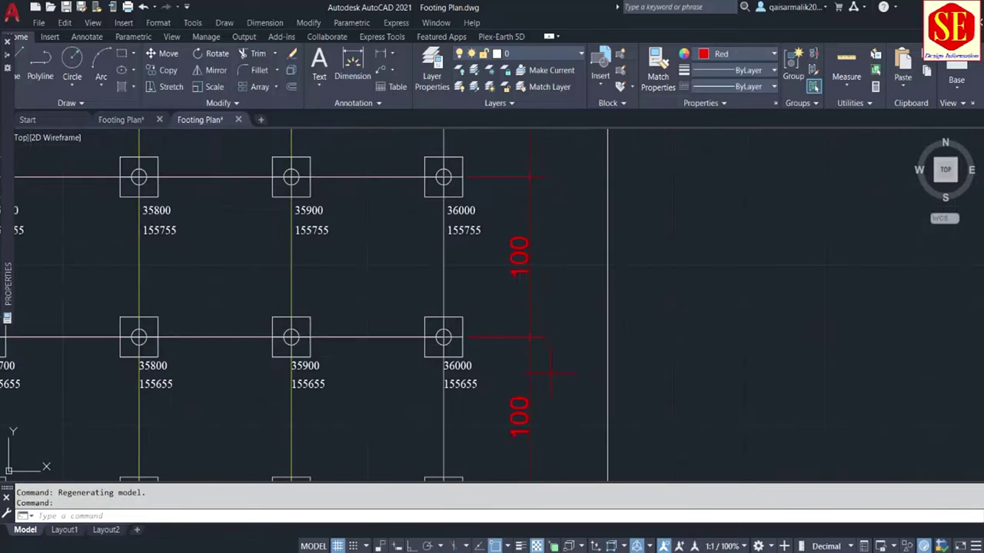
{"action": "scroll", "coordinate": [549, 373], "scroll_direction": "down", "scroll_amount": 2}
{"action": "scroll", "coordinate": [538, 223], "scroll_direction": "up", "scroll_amount": 1}
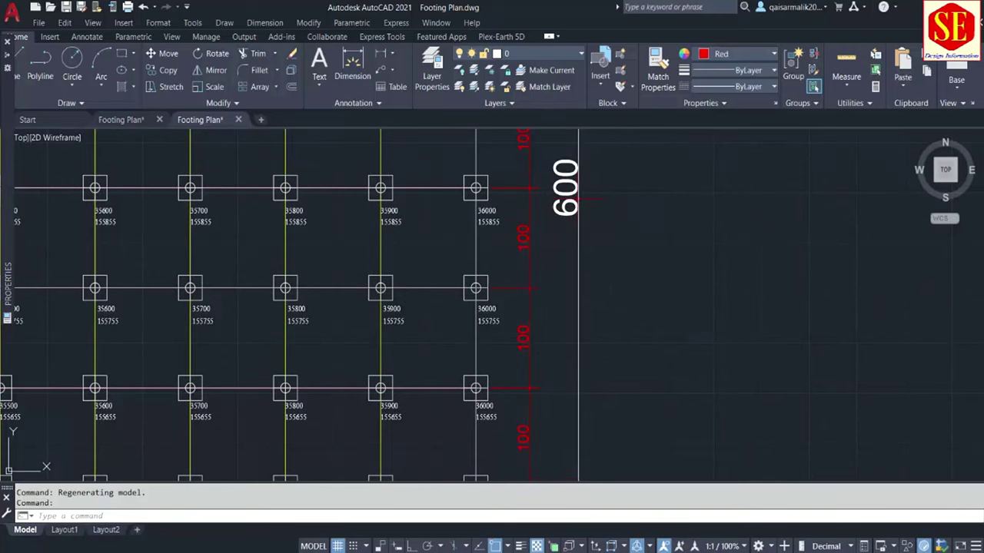
Offset the green bottom edge upward by 100 to create the first horizontal grid lines
{"action": "left_click", "coordinate": [123, 121]}
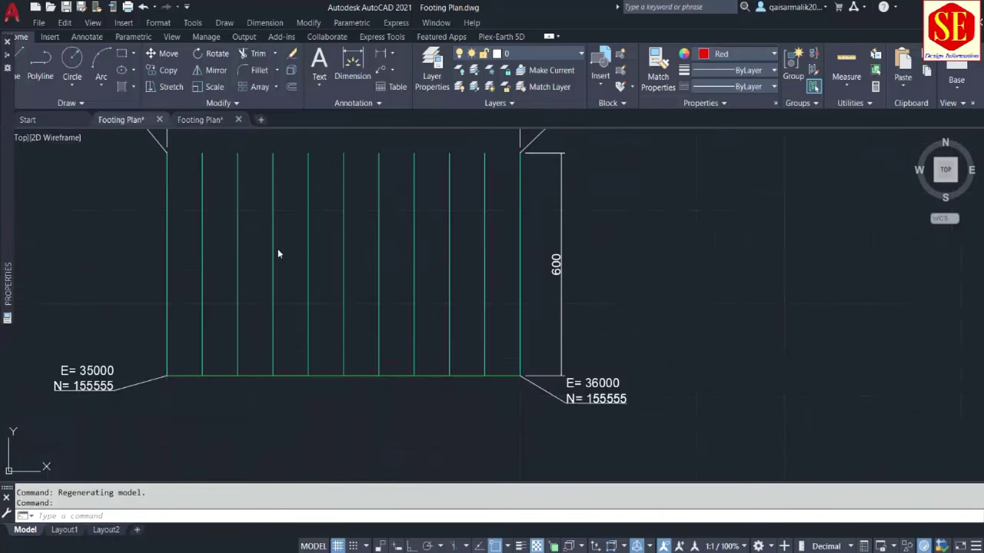
{"action": "scroll", "coordinate": [402, 382], "scroll_direction": "up", "scroll_amount": 1}
{"action": "type", "text": "c"}
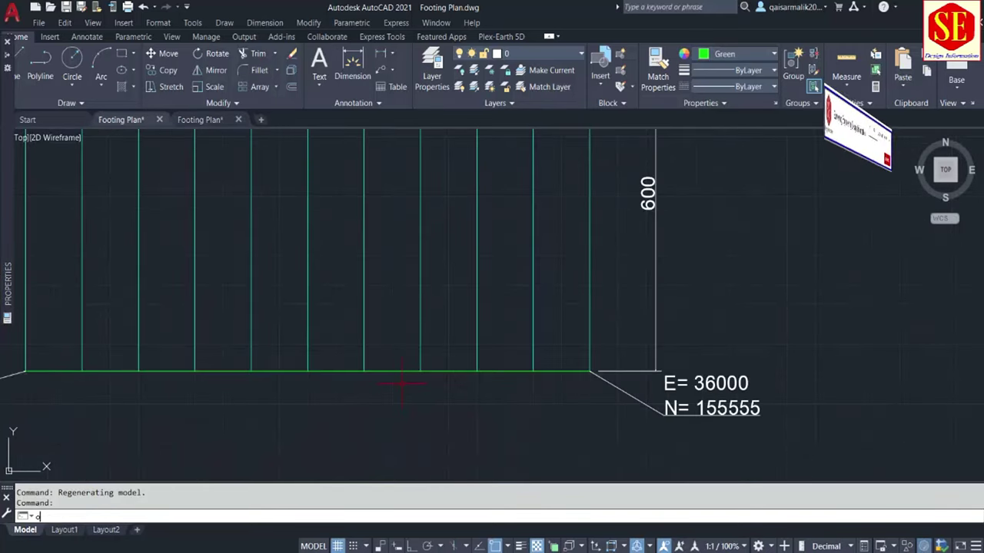
{"action": "type", "text": "o"}
{"action": "key", "text": "Return"}
{"action": "type", "text": "10"}
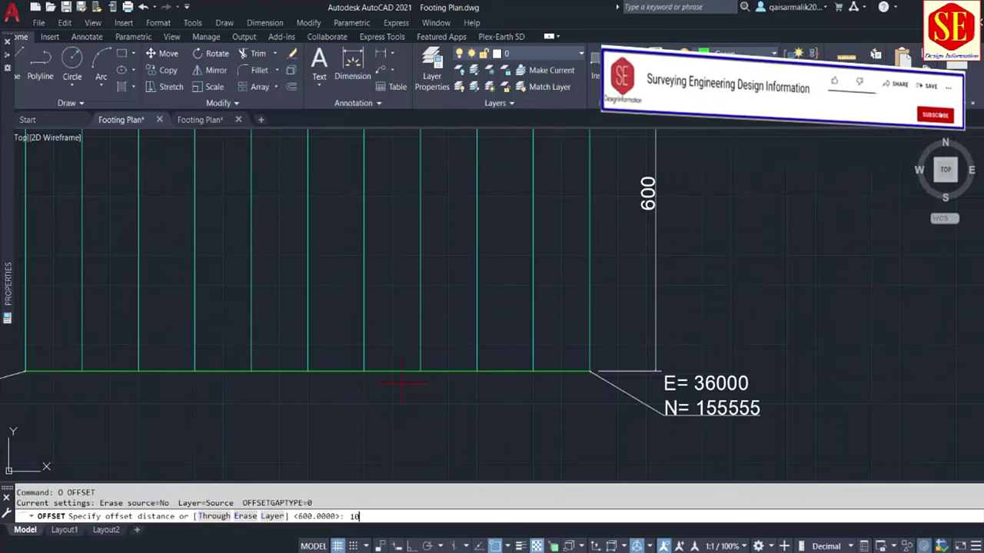
{"action": "type", "text": "0"}
{"action": "key", "text": "Return"}
{"action": "left_click", "coordinate": [407, 372]}
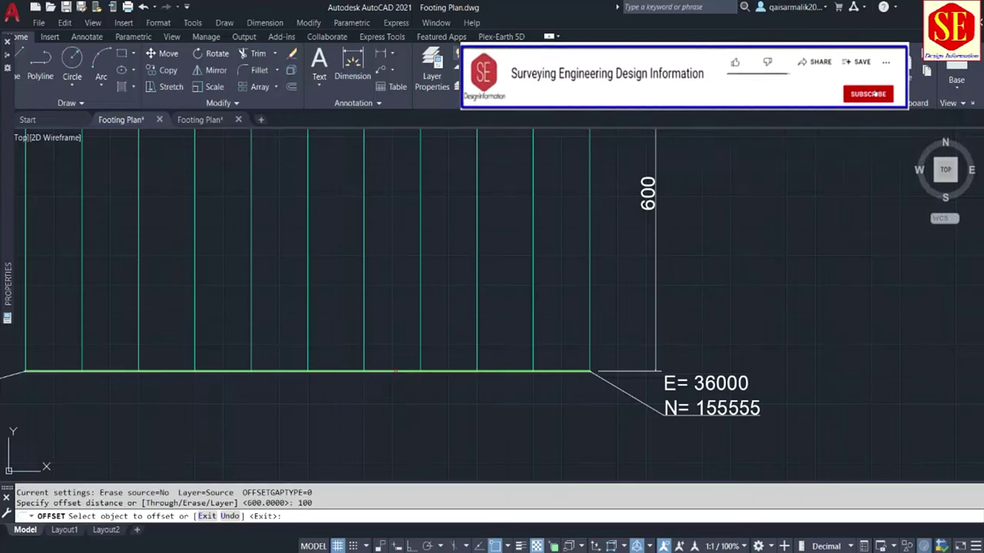
{"action": "left_click", "coordinate": [419, 308]}
{"action": "left_click", "coordinate": [389, 312]}
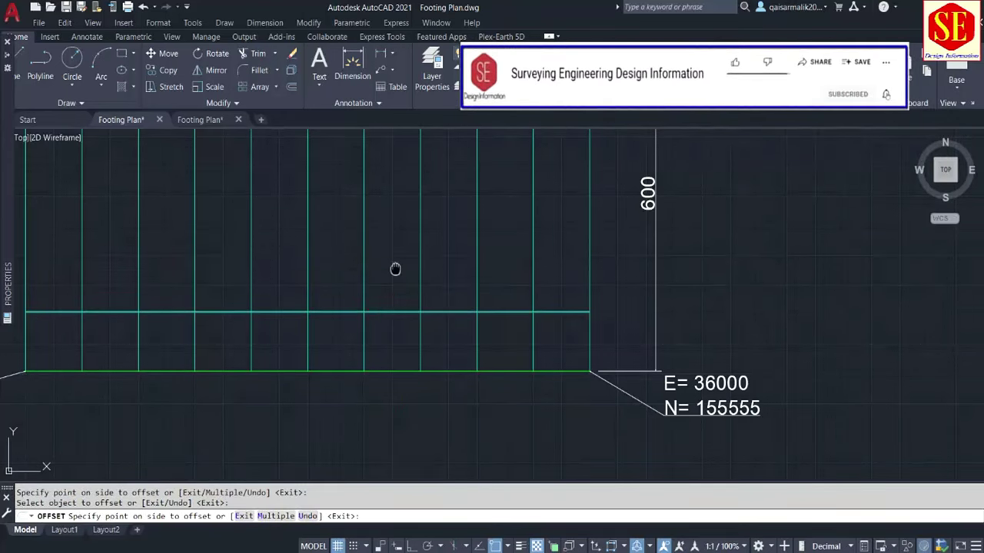
{"action": "middle_click_drag", "start_coordinate": [395, 269], "coordinate": [386, 339]}
{"action": "left_click", "coordinate": [382, 375]}
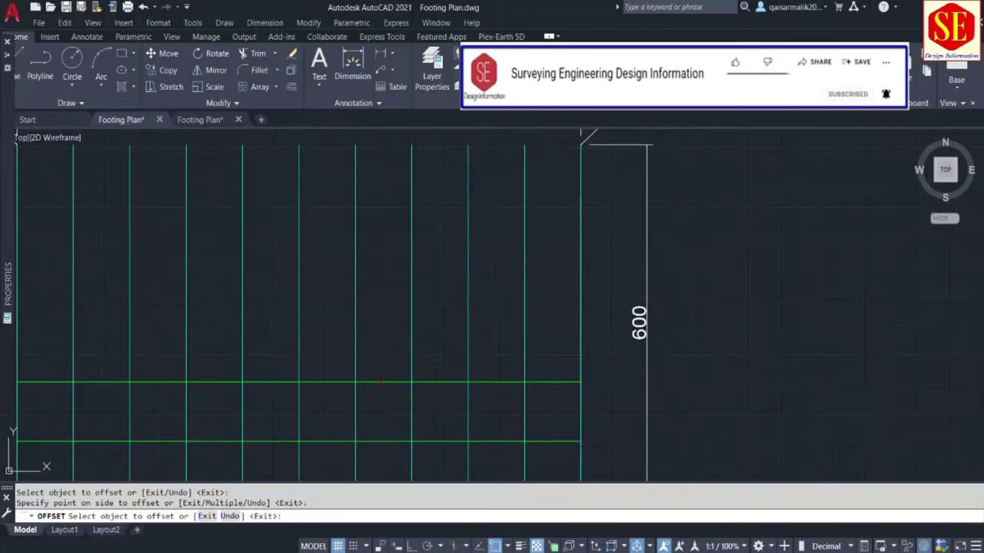
Keep offsetting each new line 100 upward until the grid reaches its top edge
{"action": "left_click", "coordinate": [381, 382]}
{"action": "left_click", "coordinate": [391, 345]}
{"action": "left_click", "coordinate": [381, 322]}
{"action": "left_click", "coordinate": [381, 292]}
{"action": "middle_click_drag", "start_coordinate": [381, 263], "coordinate": [379, 354]}
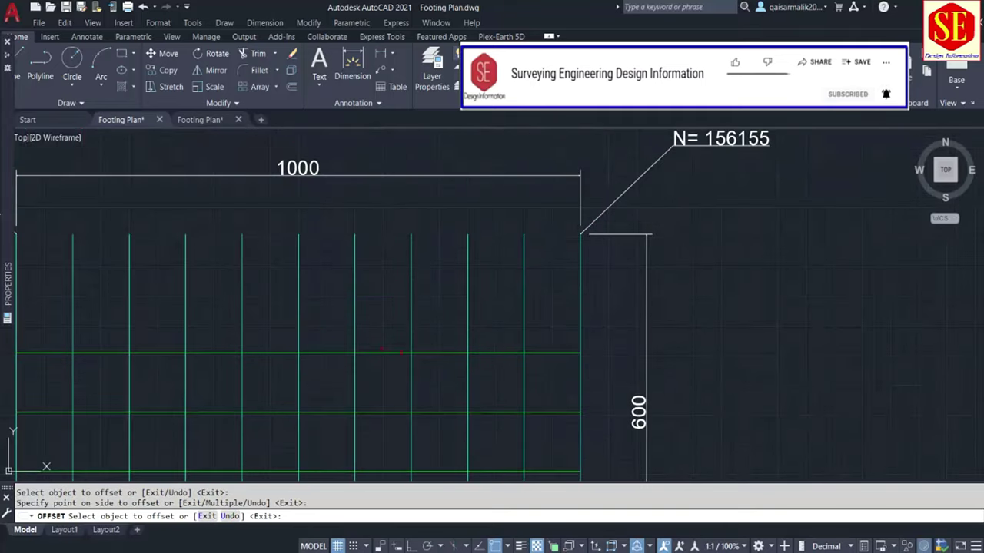
{"action": "left_click", "coordinate": [377, 354]}
{"action": "left_click", "coordinate": [376, 323]}
{"action": "left_click", "coordinate": [377, 292]}
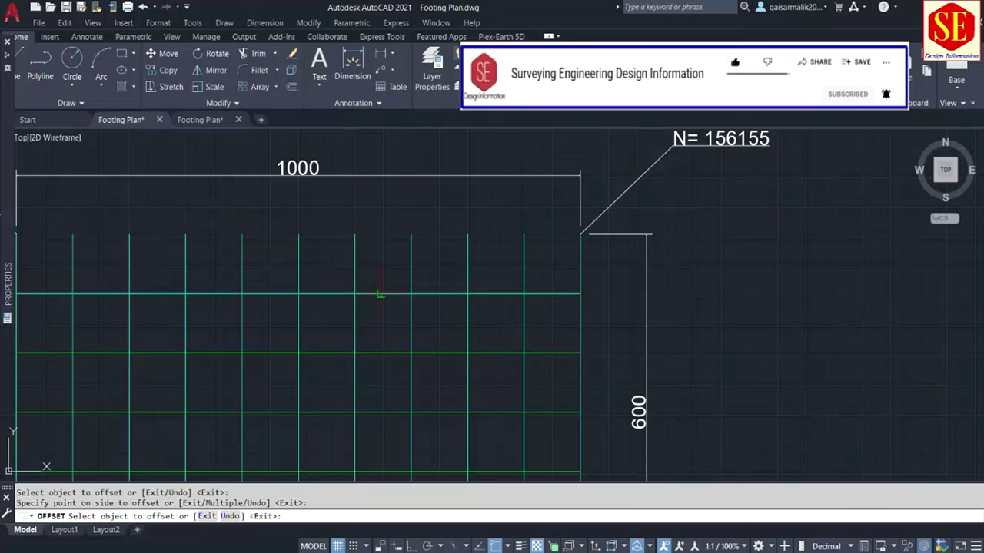
{"action": "left_click", "coordinate": [381, 261]}
{"action": "scroll", "coordinate": [617, 302], "scroll_direction": "down", "scroll_amount": 3}
{"action": "key", "text": "Escape"}
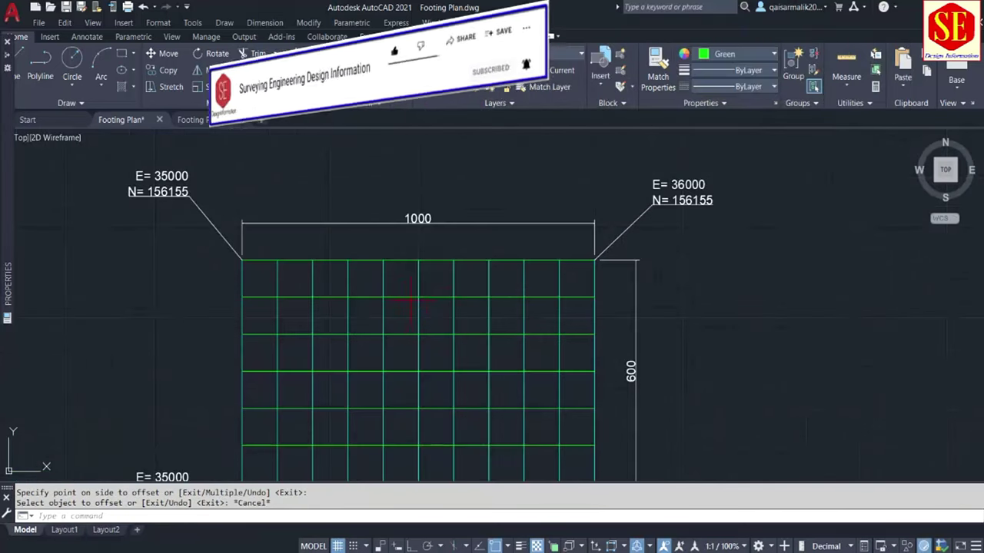
Select a horizontal and a vertical grid line to check the completed grid
{"action": "left_click", "coordinate": [452, 289]}
{"action": "left_click", "coordinate": [461, 301]}
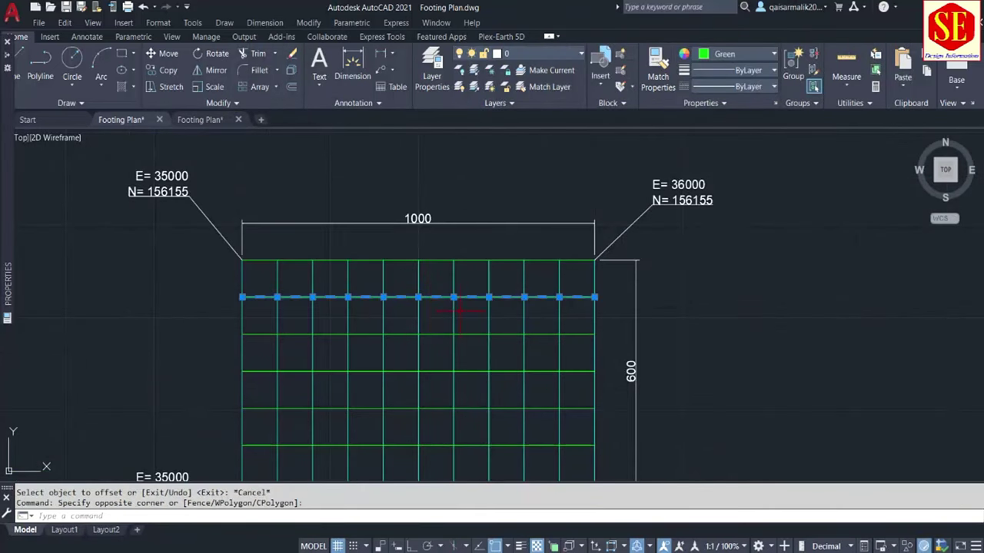
{"action": "scroll", "coordinate": [461, 301], "scroll_direction": "up", "scroll_amount": 3}
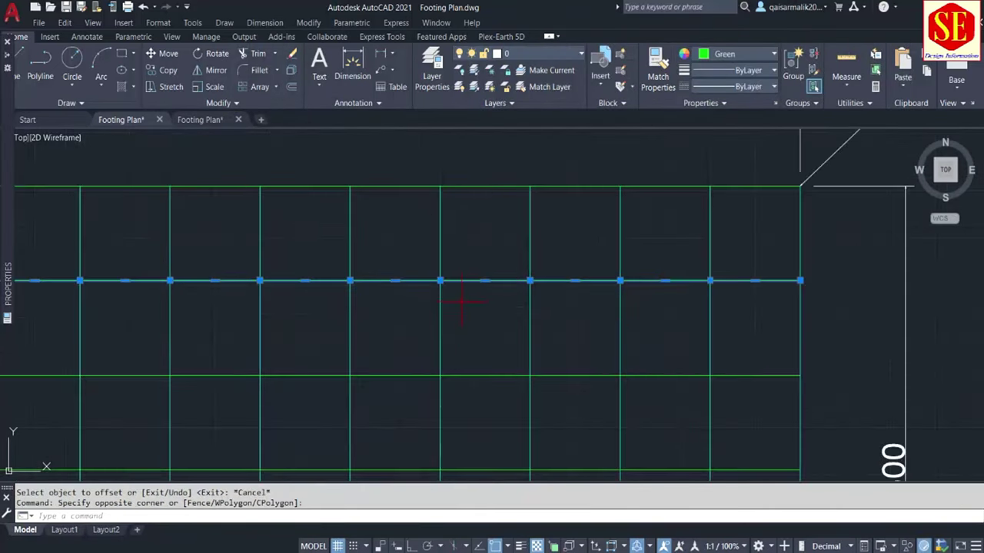
{"action": "left_click", "coordinate": [530, 238]}
{"action": "scroll", "coordinate": [523, 292], "scroll_direction": "up", "scroll_amount": 5}
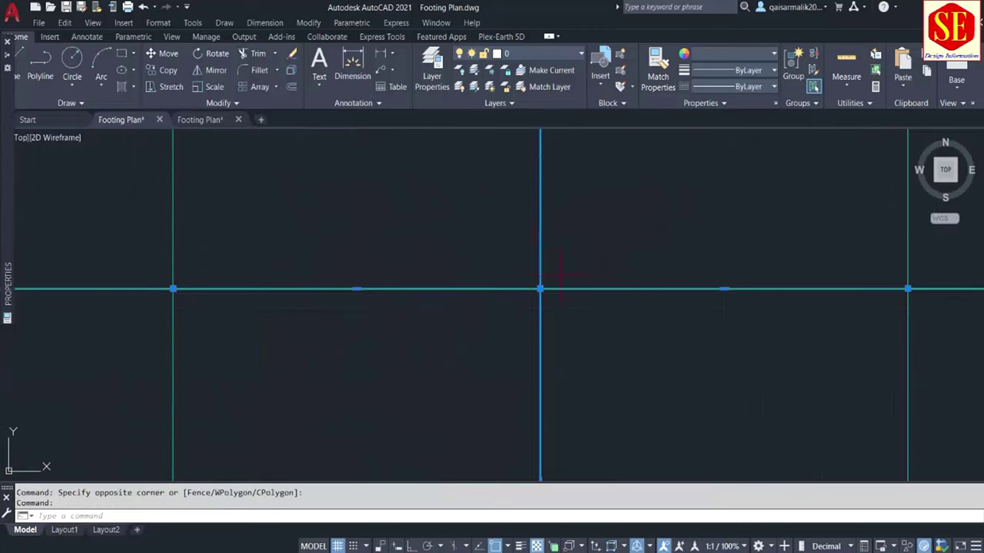
{"action": "scroll", "coordinate": [540, 290], "scroll_direction": "up", "scroll_amount": 3}
{"action": "scroll", "coordinate": [541, 289], "scroll_direction": "down", "scroll_amount": 3}
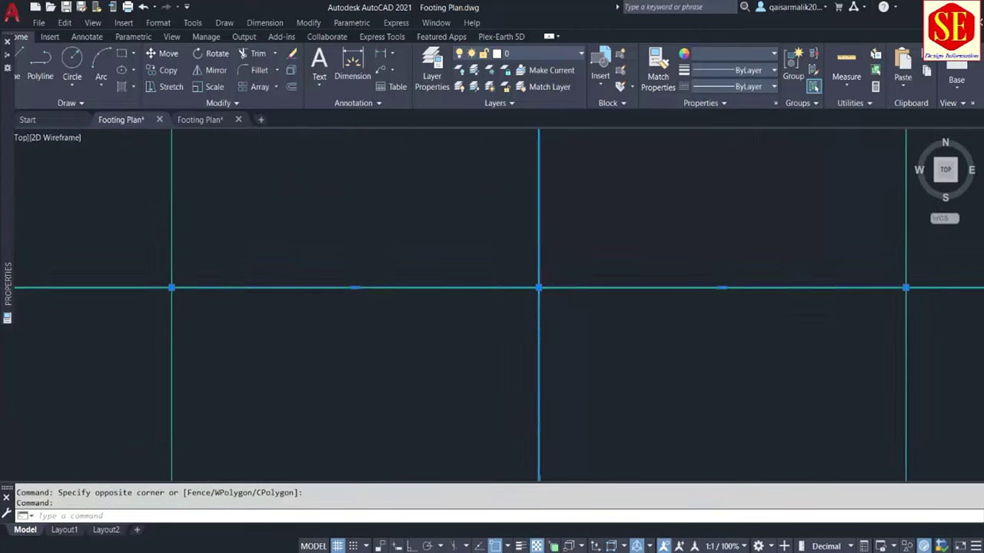
{"action": "scroll", "coordinate": [541, 290], "scroll_direction": "down", "scroll_amount": 8}
{"action": "key", "text": "Escape"}
{"action": "scroll", "coordinate": [501, 319], "scroll_direction": "down", "scroll_amount": 2}
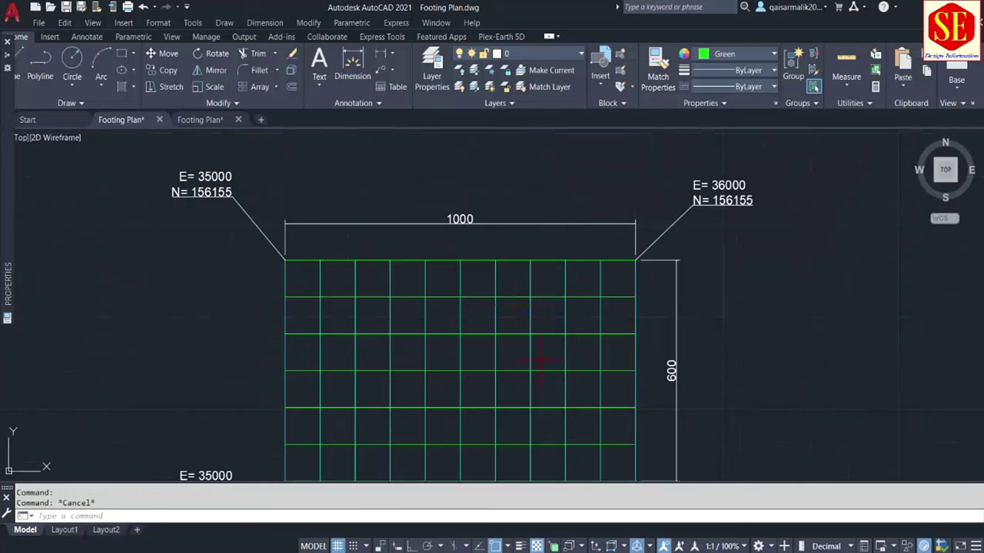
{"action": "middle_click_drag", "start_coordinate": [540, 360], "coordinate": [563, 321]}
{"action": "scroll", "coordinate": [508, 304], "scroll_direction": "up", "scroll_amount": 2}
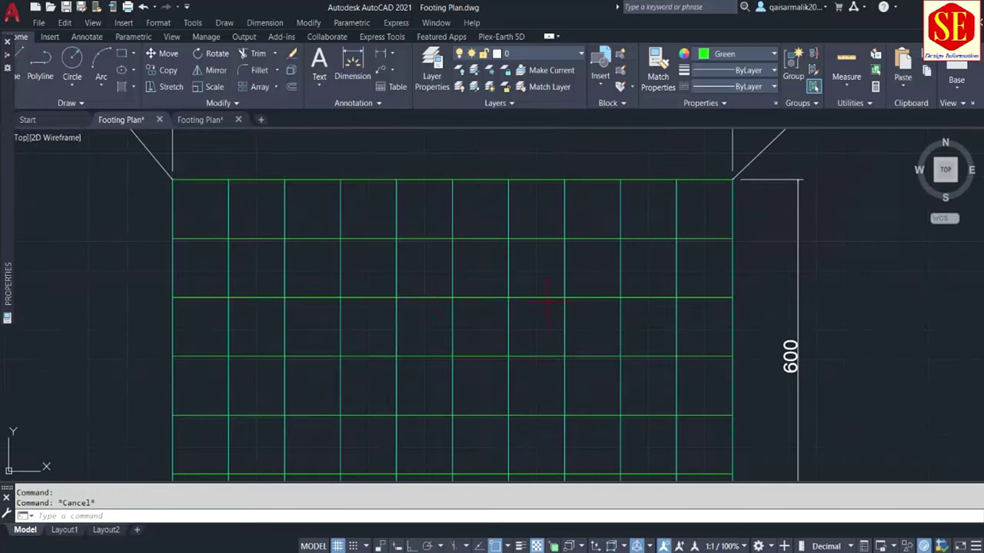
In the footing-detail drawing, add a 25 linear width dimension above the 35900 footing
{"action": "left_click", "coordinate": [190, 121]}
{"action": "scroll", "coordinate": [510, 255], "scroll_direction": "up", "scroll_amount": 5}
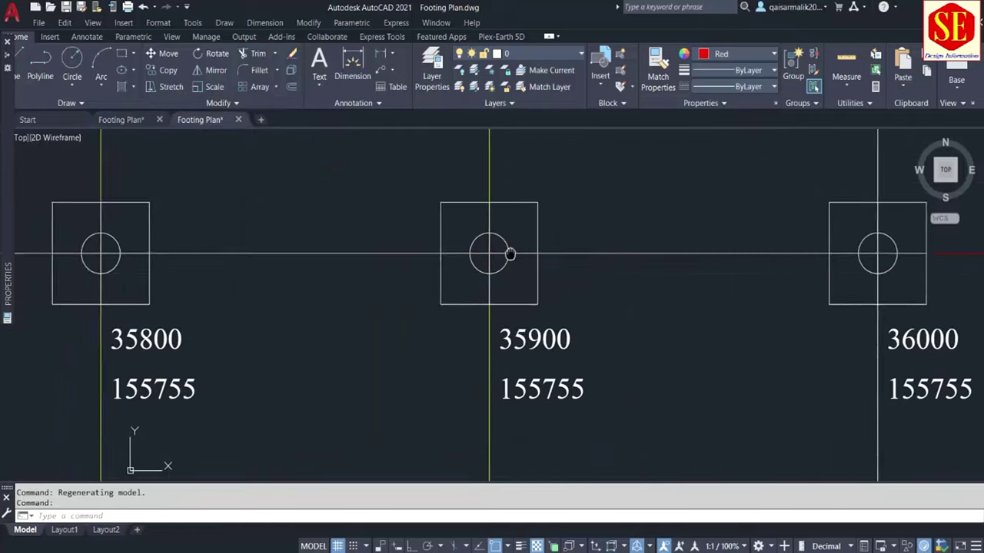
{"action": "middle_click_drag", "start_coordinate": [510, 255], "coordinate": [512, 254]}
{"action": "left_click", "coordinate": [379, 57]}
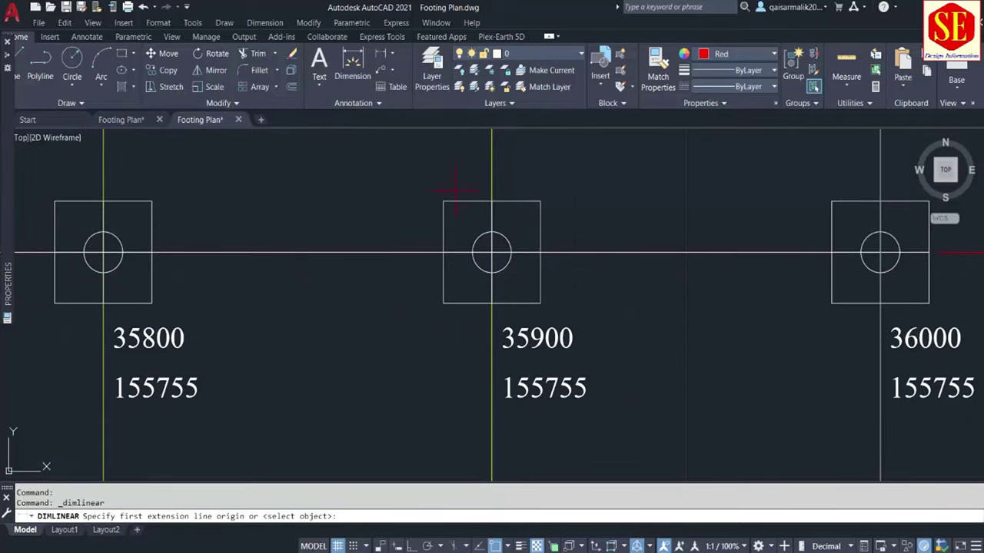
{"action": "left_click", "coordinate": [443, 201]}
{"action": "left_click", "coordinate": [540, 201]}
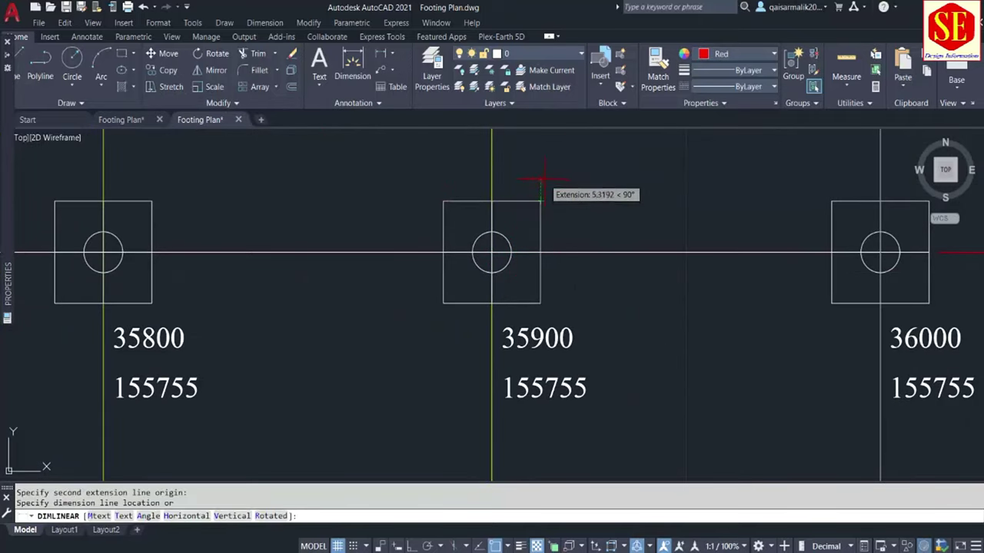
{"action": "scroll", "coordinate": [538, 184], "scroll_direction": "down", "scroll_amount": 3}
{"action": "middle_click_drag", "start_coordinate": [542, 183], "coordinate": [536, 217]}
{"action": "left_click", "coordinate": [548, 217]}
{"action": "scroll", "coordinate": [546, 219], "scroll_direction": "up", "scroll_amount": 5}
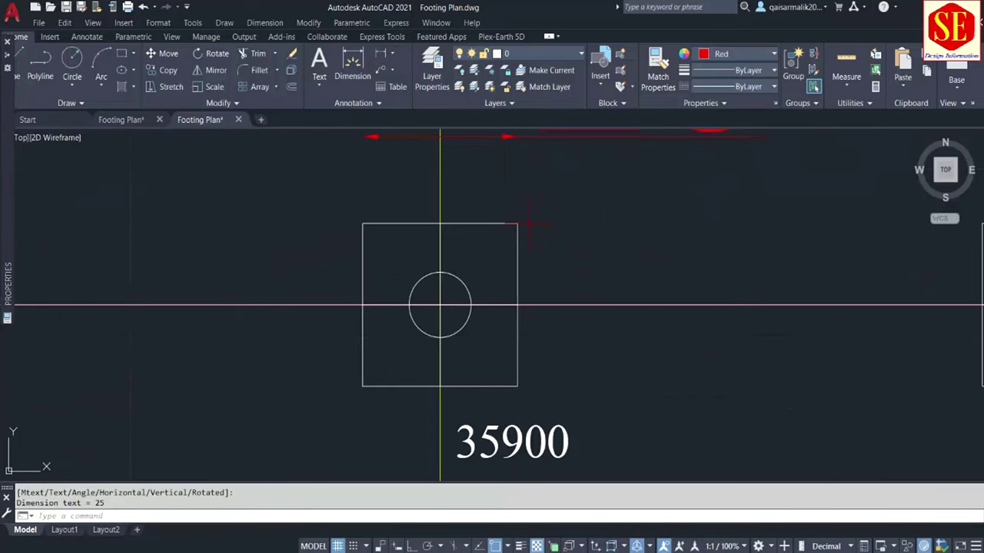
Add the 25 linear height dimension beside the footing's right edge
{"action": "key", "text": "Return"}
{"action": "left_click", "coordinate": [517, 225]}
{"action": "left_click", "coordinate": [517, 385]}
{"action": "scroll", "coordinate": [515, 330], "scroll_direction": "down", "scroll_amount": 4}
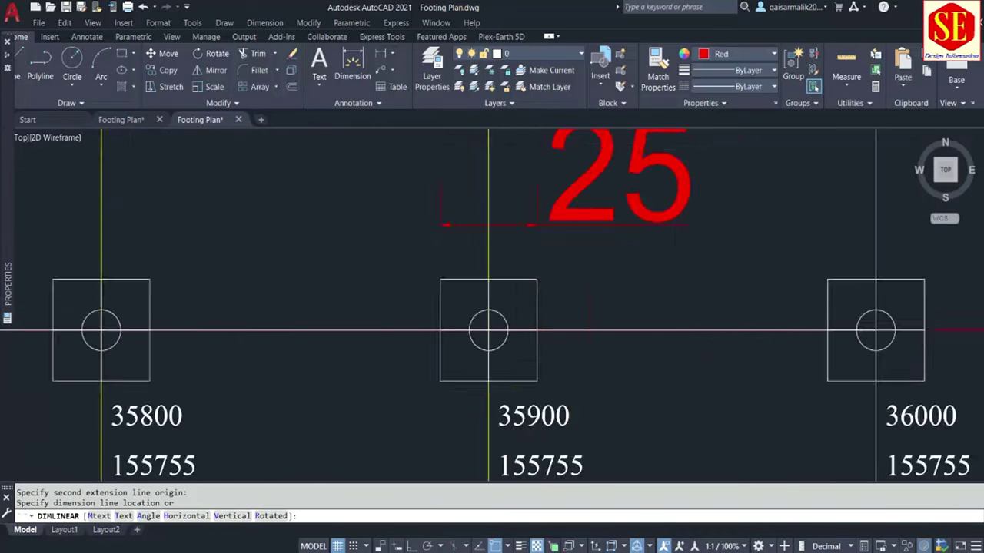
{"action": "scroll", "coordinate": [584, 350], "scroll_direction": "down", "scroll_amount": 4}
{"action": "left_click", "coordinate": [598, 350]}
{"action": "scroll", "coordinate": [576, 356], "scroll_direction": "up", "scroll_amount": 4}
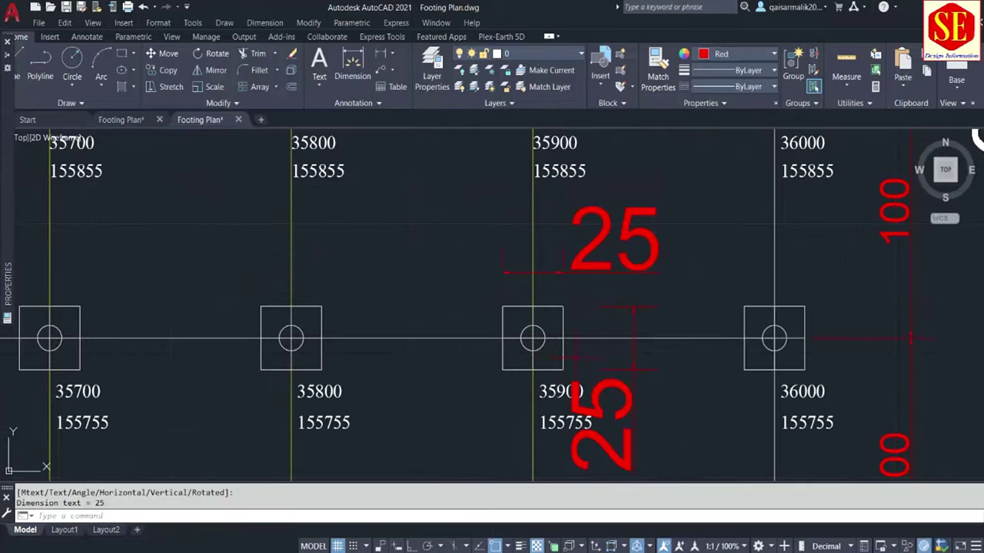
{"action": "scroll", "coordinate": [540, 342], "scroll_direction": "up", "scroll_amount": 4}
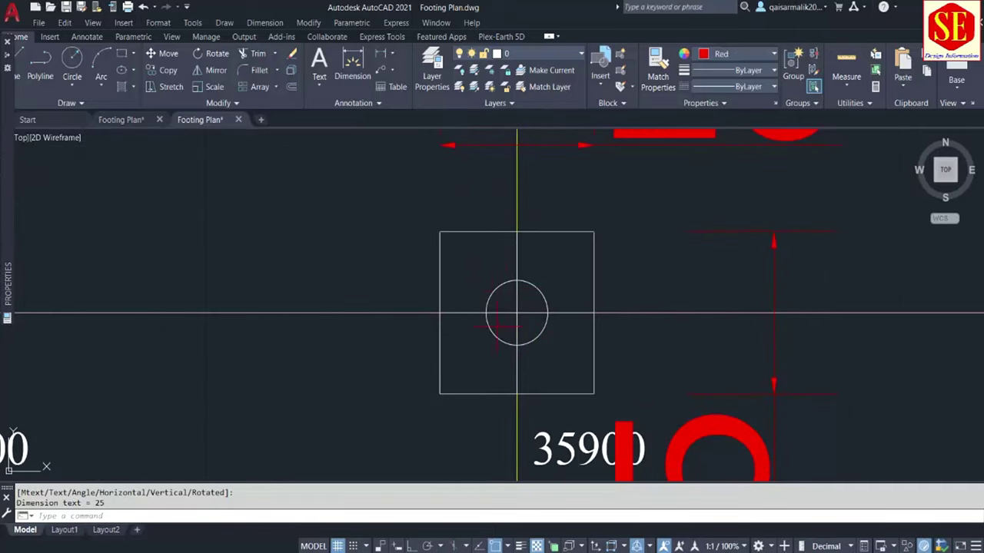
Dimension the footing's circle with a Ø10 diameter dimension
{"action": "left_click", "coordinate": [391, 56]}
{"action": "left_click", "coordinate": [394, 211]}
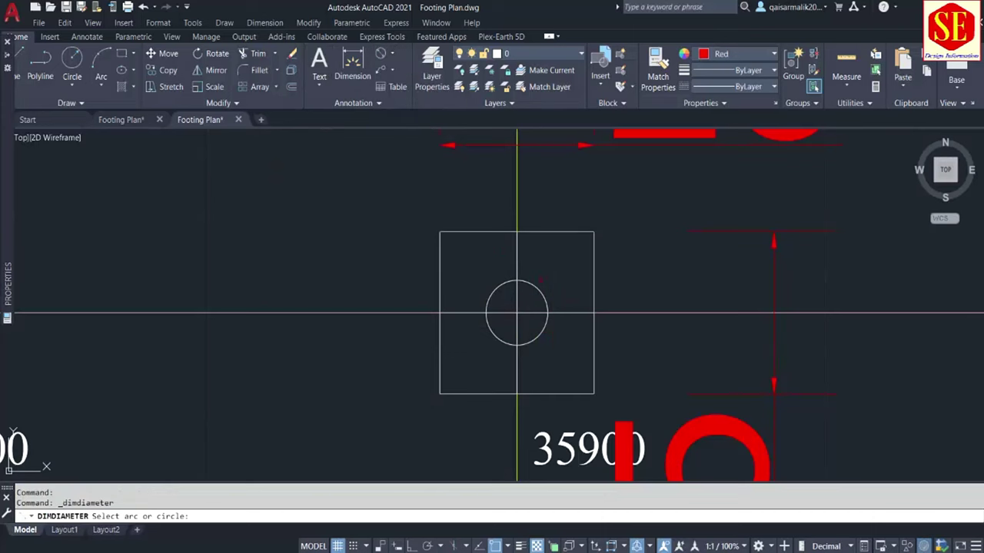
{"action": "left_click", "coordinate": [530, 286]}
{"action": "scroll", "coordinate": [565, 278], "scroll_direction": "down", "scroll_amount": 7}
{"action": "scroll", "coordinate": [538, 277], "scroll_direction": "down", "scroll_amount": 2}
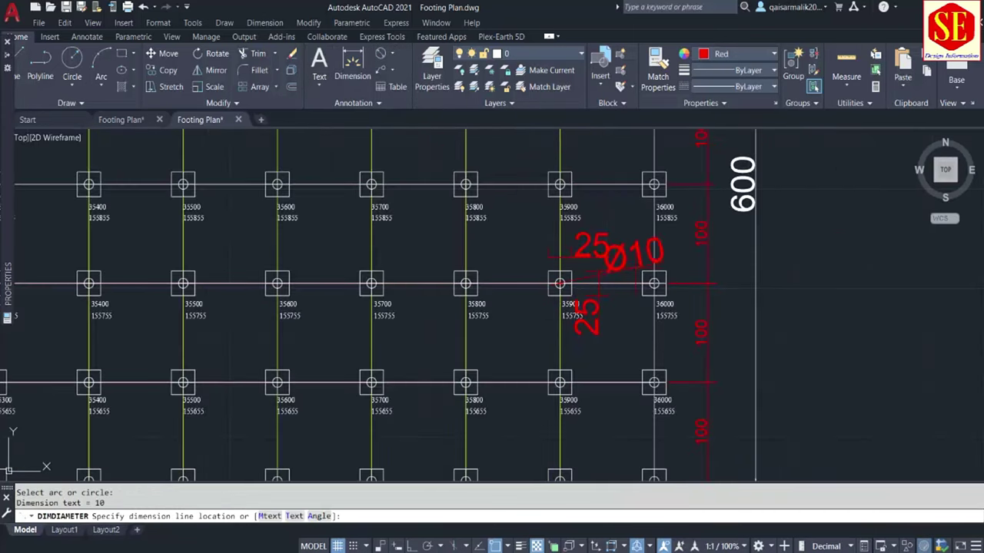
{"action": "scroll", "coordinate": [492, 277], "scroll_direction": "up", "scroll_amount": 2}
{"action": "left_click", "coordinate": [531, 254]}
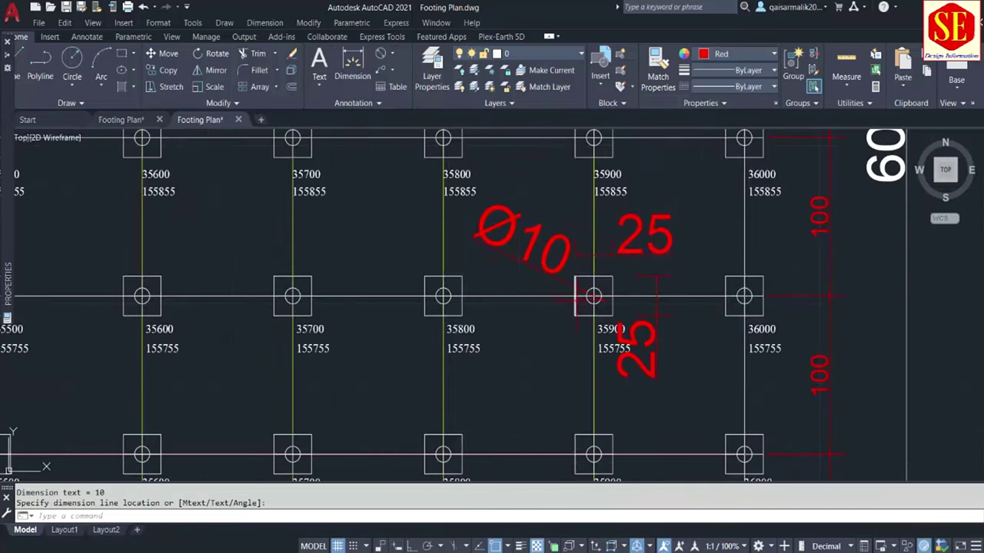
{"action": "scroll", "coordinate": [582, 282], "scroll_direction": "up", "scroll_amount": 4}
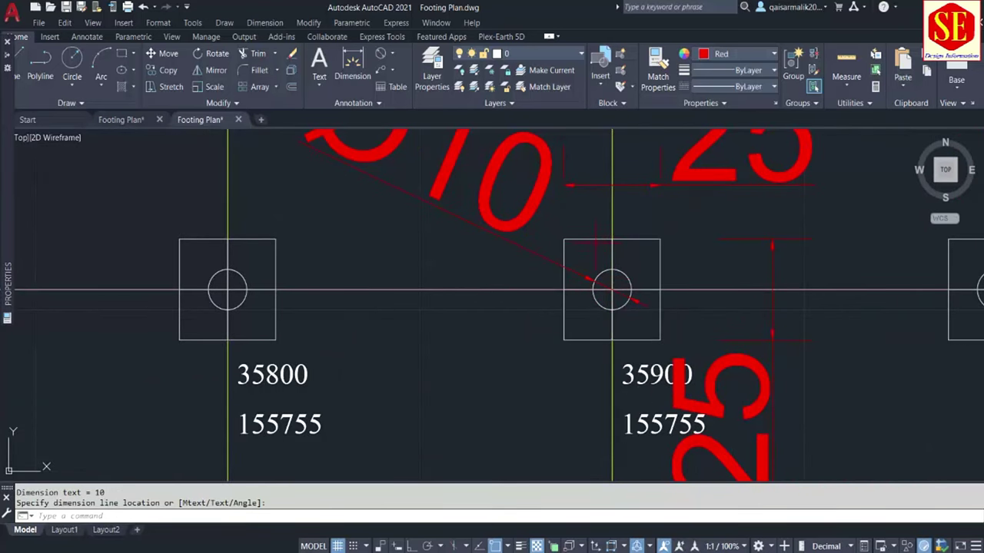
{"action": "scroll", "coordinate": [641, 278], "scroll_direction": "down", "scroll_amount": 2}
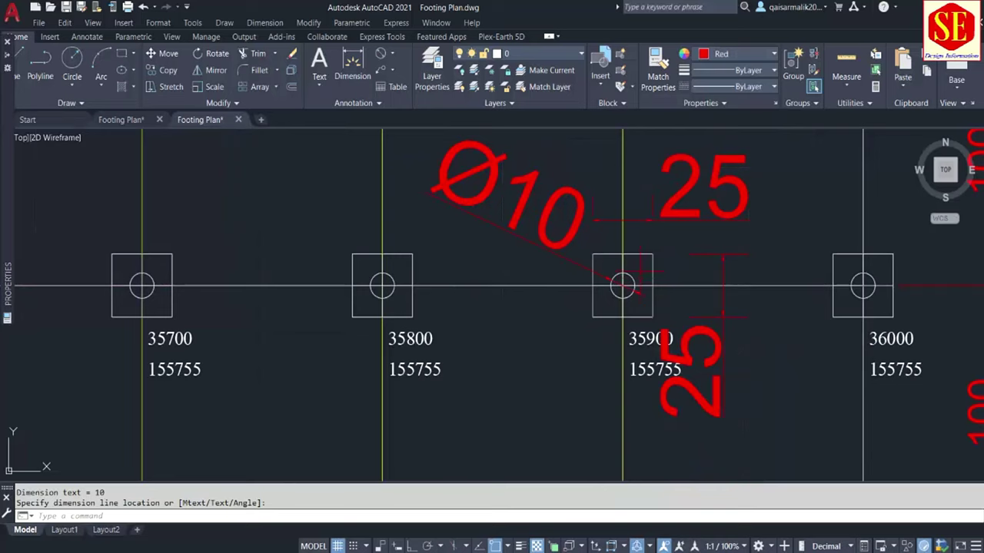
{"action": "scroll", "coordinate": [622, 286], "scroll_direction": "up", "scroll_amount": 2}
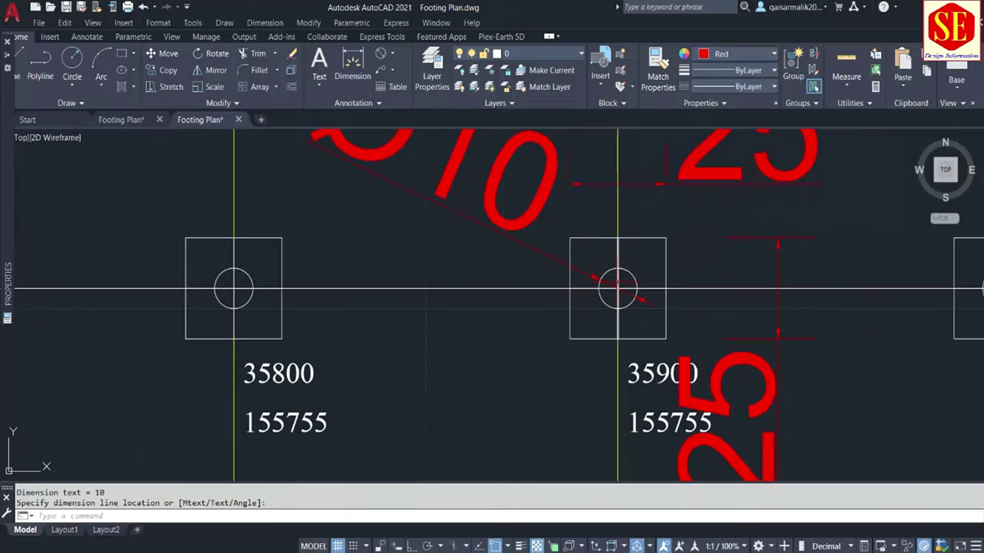
{"action": "scroll", "coordinate": [620, 285], "scroll_direction": "up", "scroll_amount": 2}
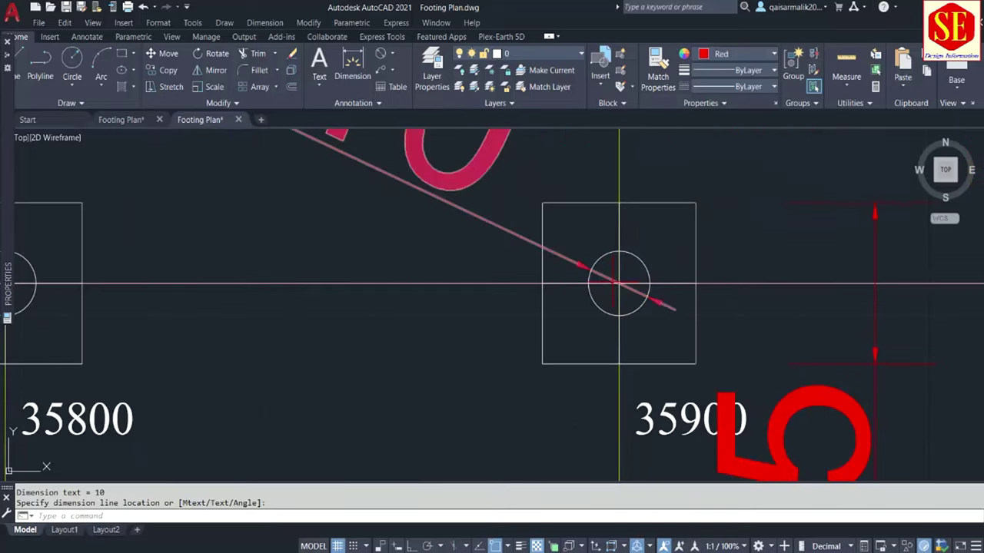
{"action": "scroll", "coordinate": [618, 284], "scroll_direction": "down", "scroll_amount": 2}
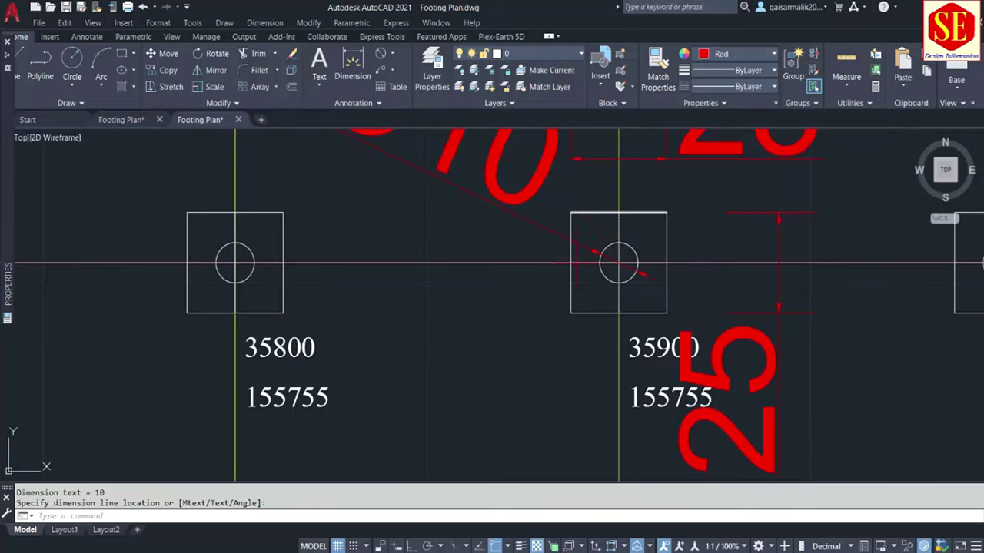
{"action": "scroll", "coordinate": [619, 263], "scroll_direction": "down", "scroll_amount": 4}
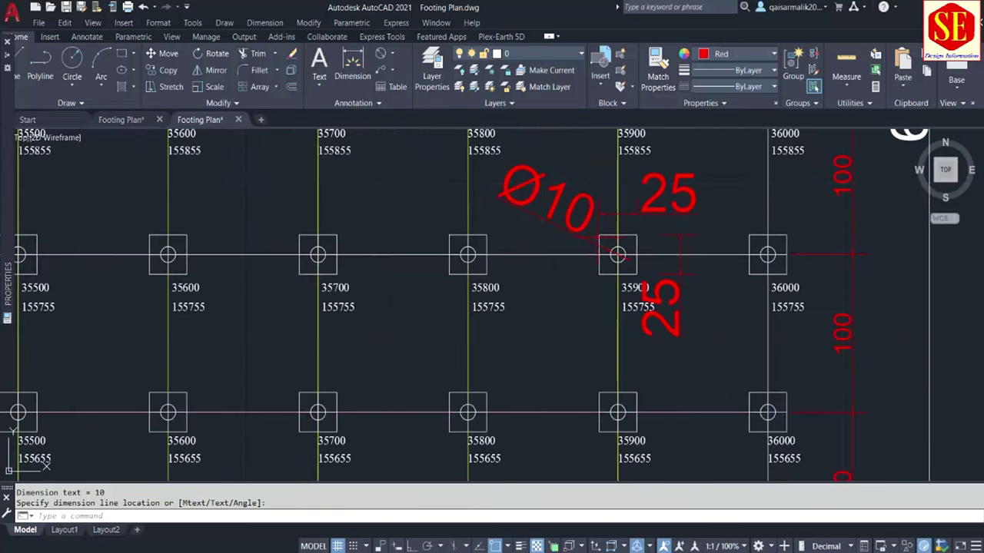
Return to the green grid drawing with the footing grid layout in view
{"action": "middle_click_drag", "start_coordinate": [619, 254], "coordinate": [913, 255]}
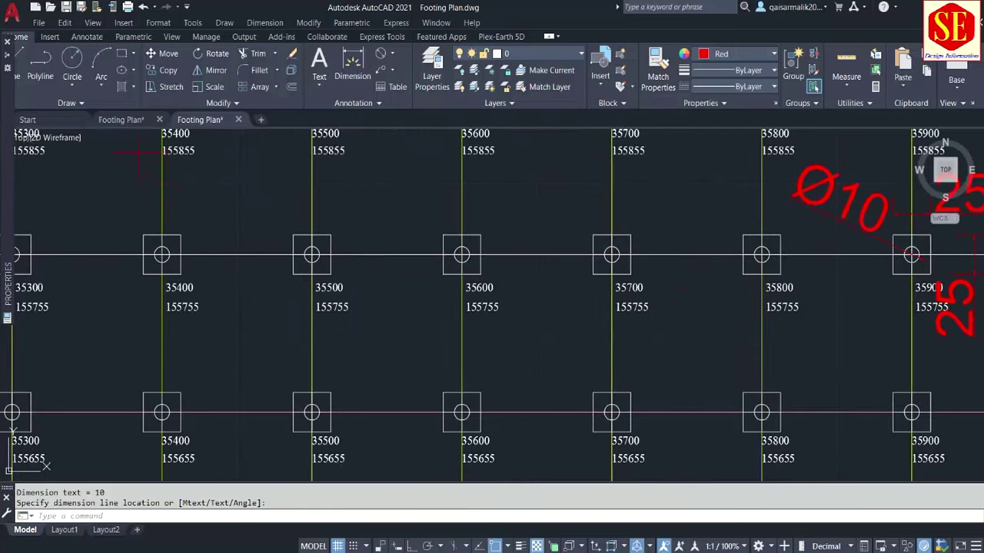
{"action": "left_click", "coordinate": [120, 119]}
{"action": "scroll", "coordinate": [494, 275], "scroll_direction": "down", "scroll_amount": 3}
{"action": "middle_click_drag", "start_coordinate": [274, 330], "coordinate": [483, 280]}
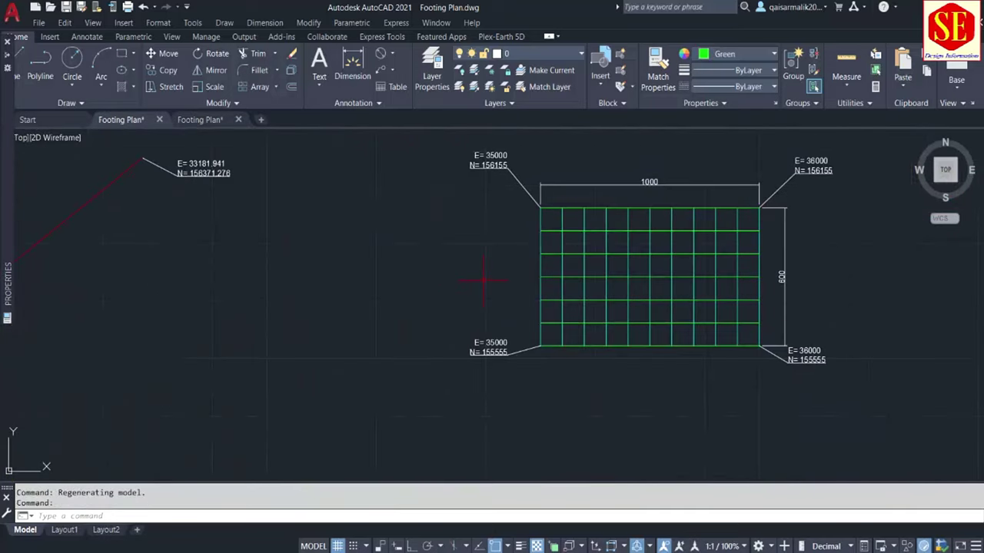
{"action": "scroll", "coordinate": [483, 279], "scroll_direction": "up", "scroll_amount": 4}
{"action": "type", "text": "p"}
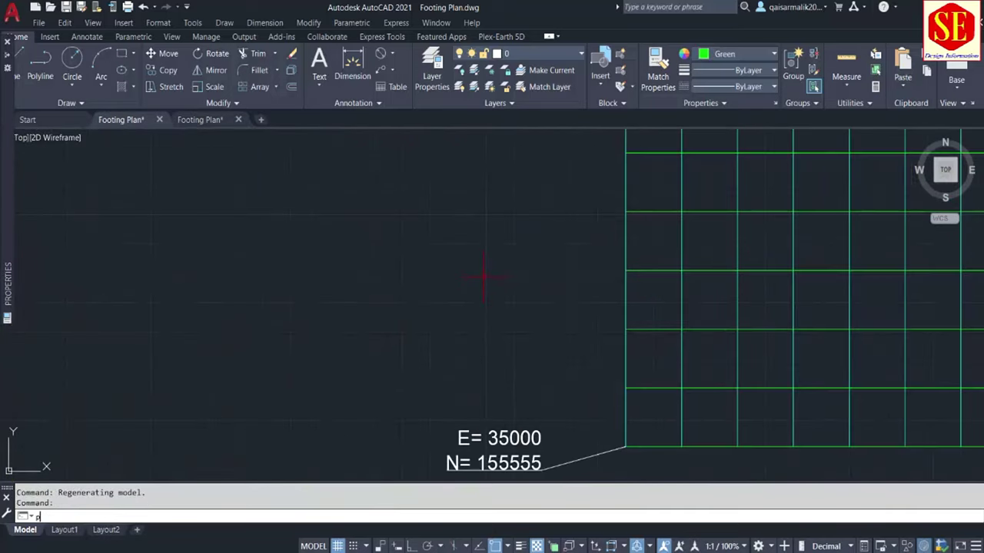
Draw a closed 25-by-25 square polyline with ortho mode on
{"action": "type", "text": "l"}
{"action": "key", "text": "Return"}
{"action": "left_click", "coordinate": [391, 248]}
{"action": "scroll", "coordinate": [458, 248], "scroll_direction": "up", "scroll_amount": 2}
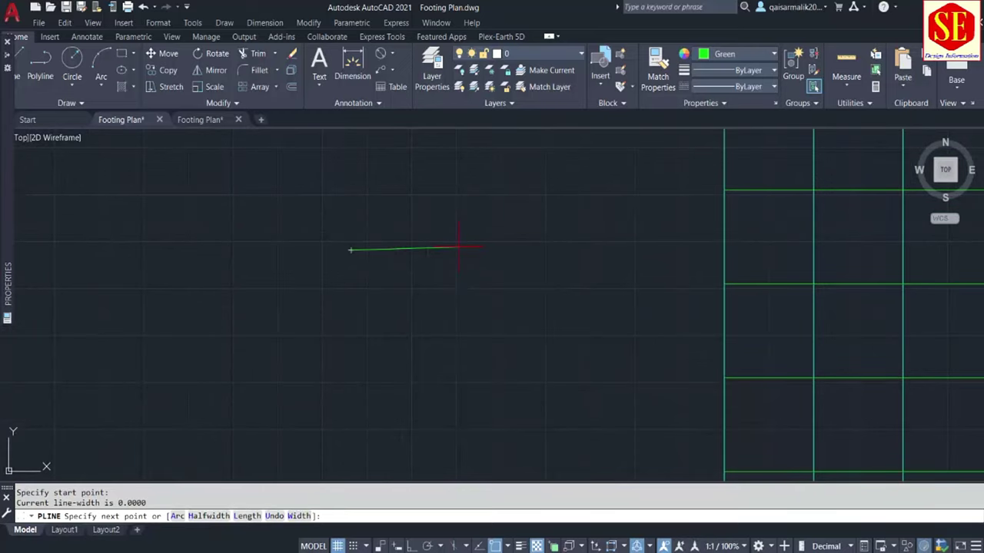
{"action": "key", "text": "F8"}
{"action": "scroll", "coordinate": [457, 246], "scroll_direction": "up", "scroll_amount": 4}
{"action": "type", "text": "25"}
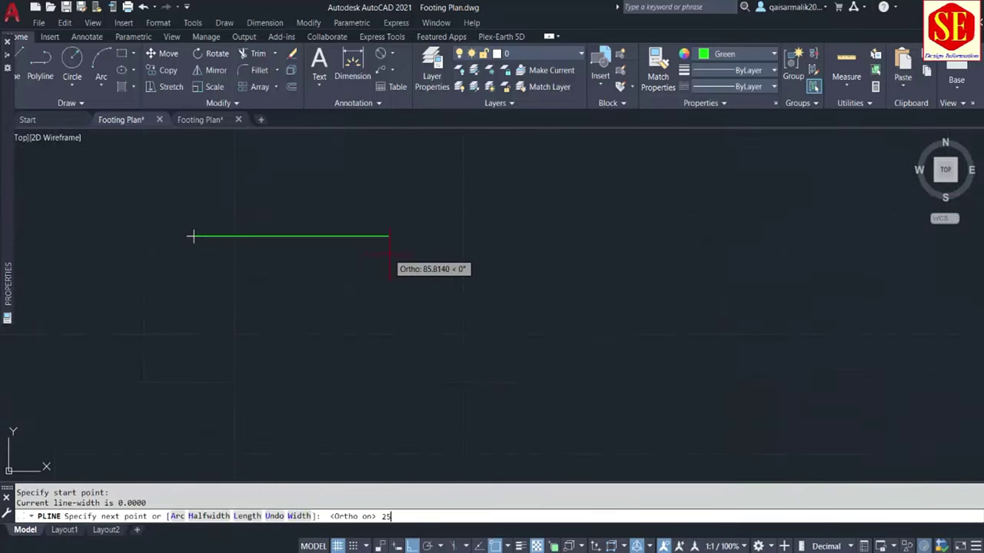
{"action": "key", "text": "Return"}
{"action": "scroll", "coordinate": [193, 236], "scroll_direction": "down", "scroll_amount": 5}
{"action": "middle_click_drag", "start_coordinate": [274, 192], "coordinate": [275, 294]}
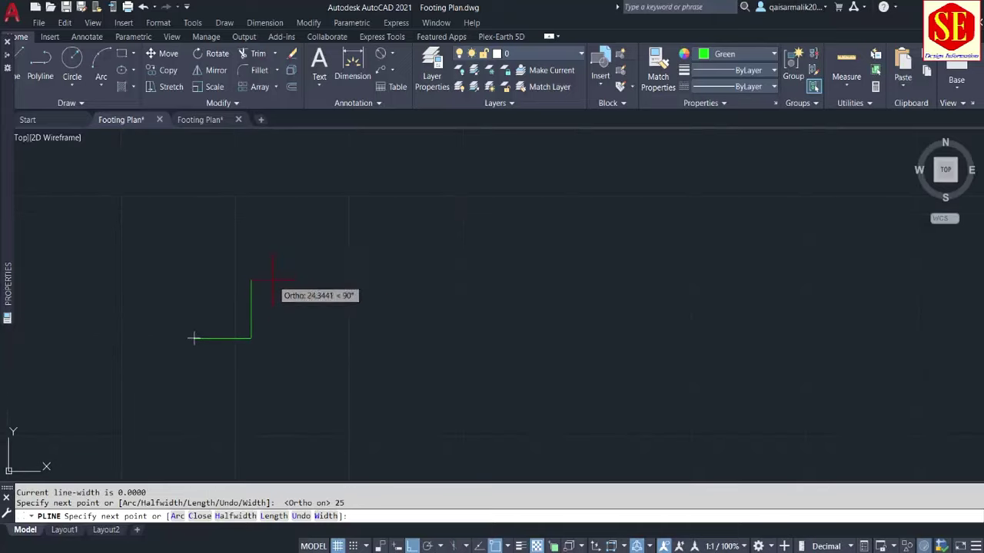
{"action": "type", "text": "25"}
{"action": "key", "text": "Return"}
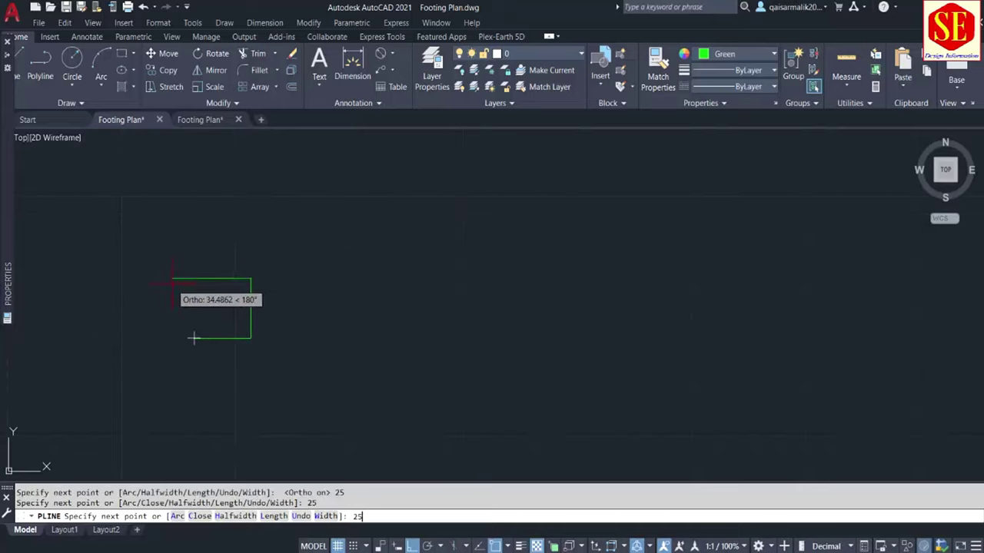
{"action": "key", "text": "Return"}
{"action": "type", "text": "c"}
{"action": "key", "text": "Return"}
{"action": "scroll", "coordinate": [220, 333], "scroll_direction": "up", "scroll_amount": 2}
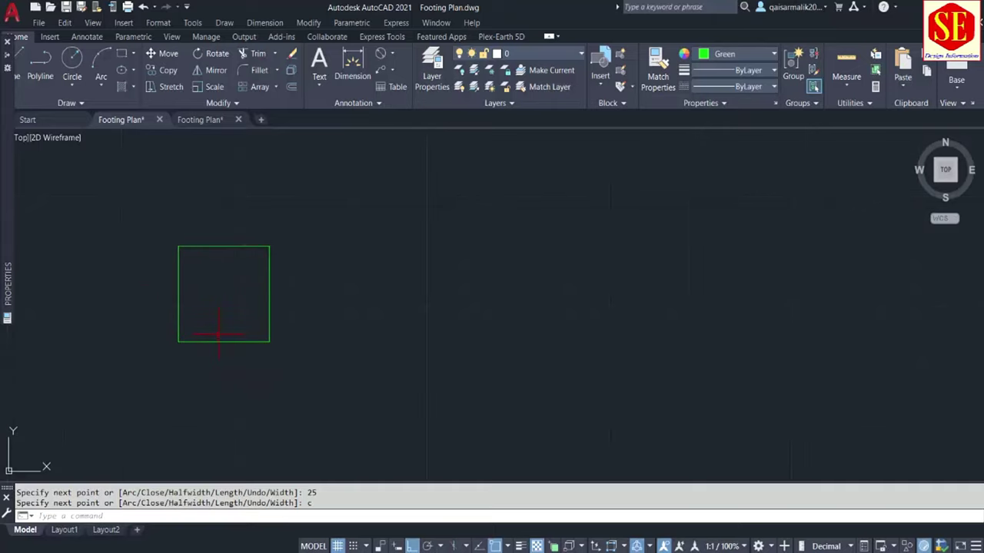
{"action": "type", "text": "l"}
{"action": "key", "text": "Return"}
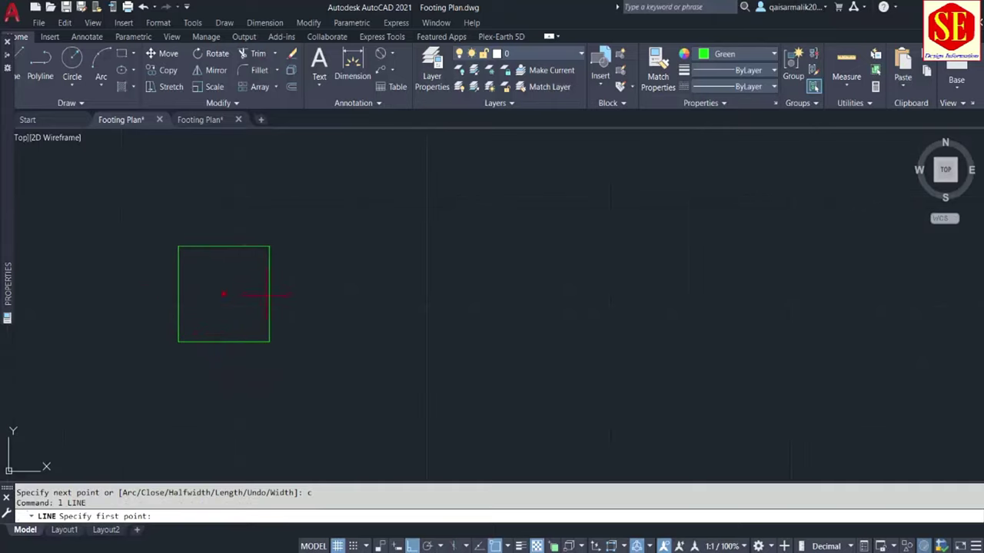
Draw horizontal and vertical lines joining the square's opposite midpoints
{"action": "left_click", "coordinate": [178, 294]}
{"action": "left_click", "coordinate": [269, 293]}
{"action": "key", "text": "Escape"}
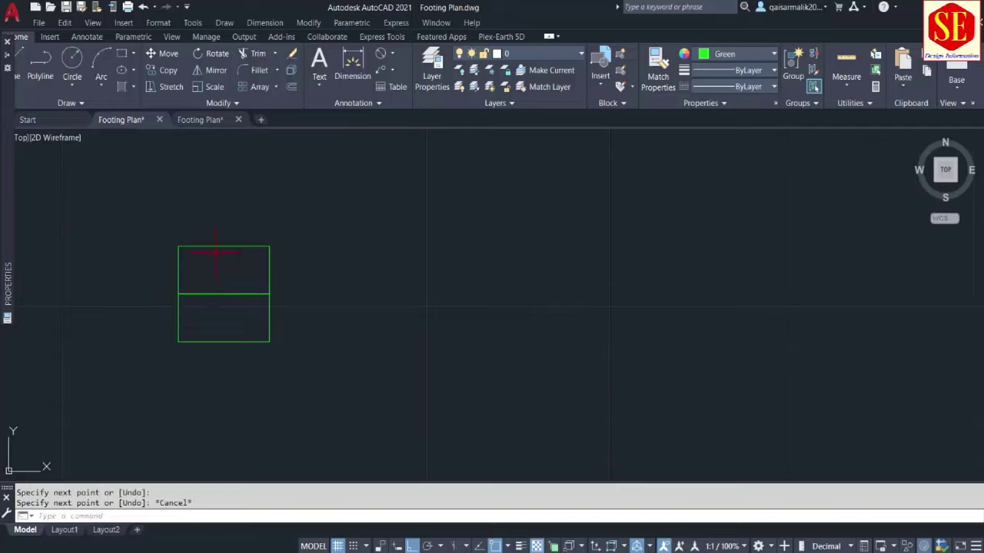
{"action": "key", "text": "Return"}
{"action": "left_click", "coordinate": [224, 246]}
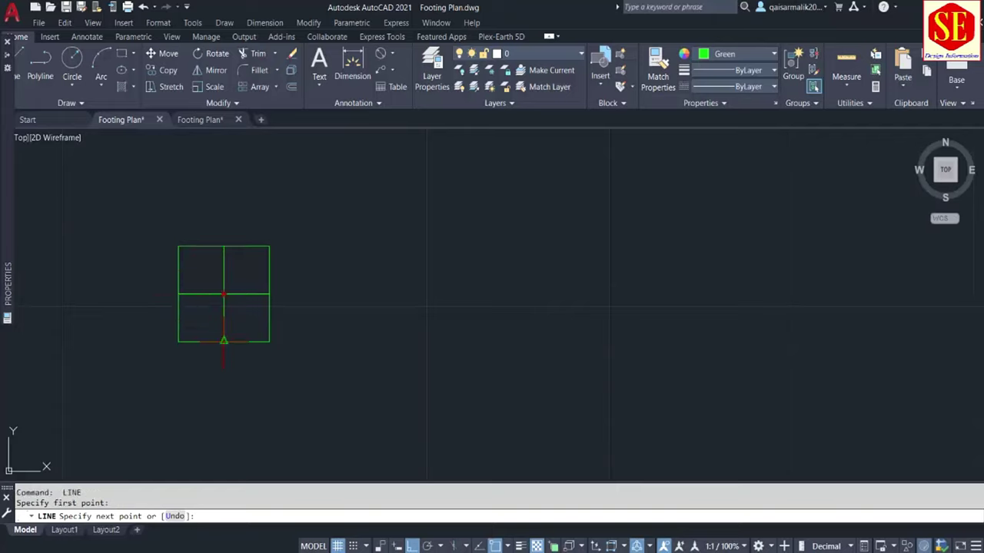
{"action": "left_click", "coordinate": [223, 341]}
{"action": "key", "text": "Escape"}
{"action": "scroll", "coordinate": [292, 295], "scroll_direction": "up", "scroll_amount": 4}
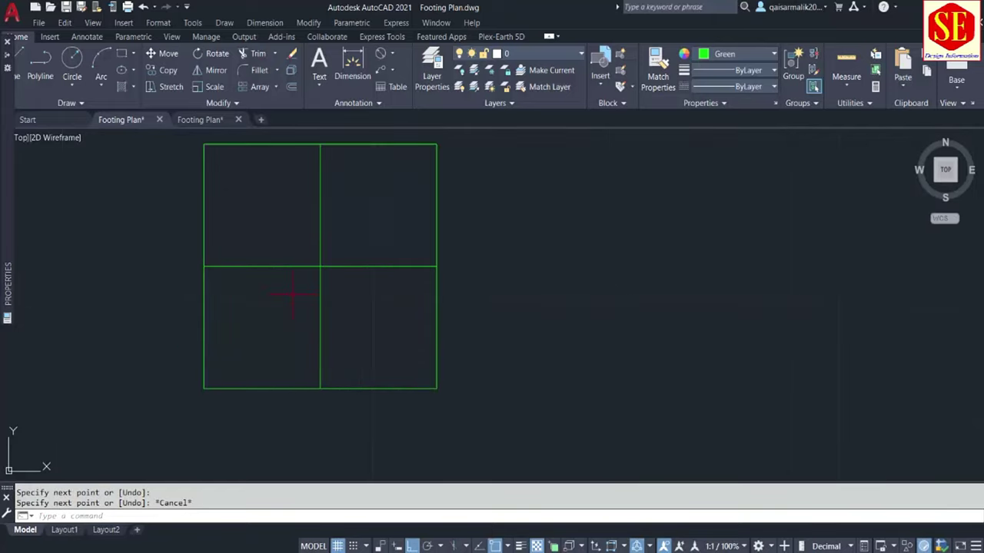
{"action": "type", "text": "c"}
Start a trial circle at the centre-line intersection, then cancel it
{"action": "key", "text": "Return"}
{"action": "left_click", "coordinate": [320, 266]}
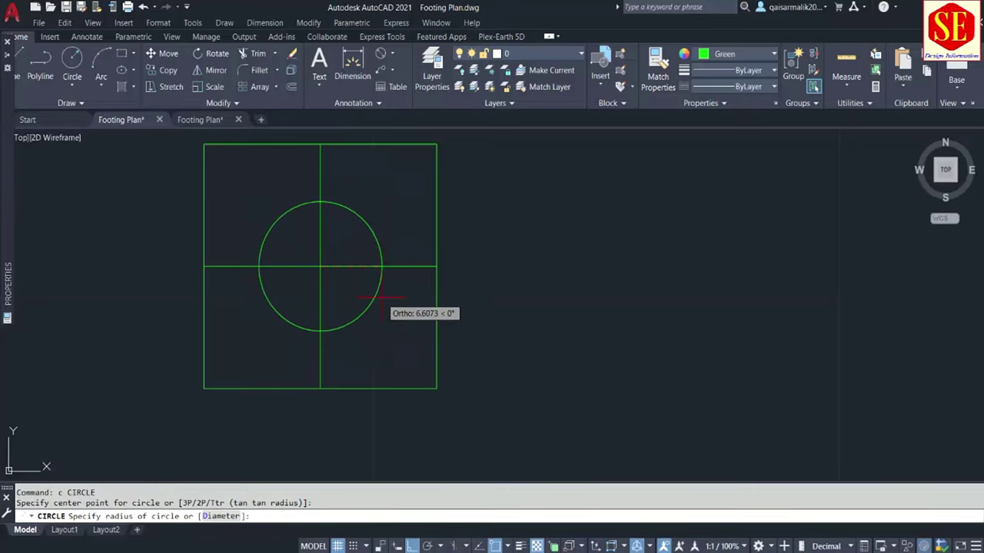
{"action": "key", "text": "Escape"}
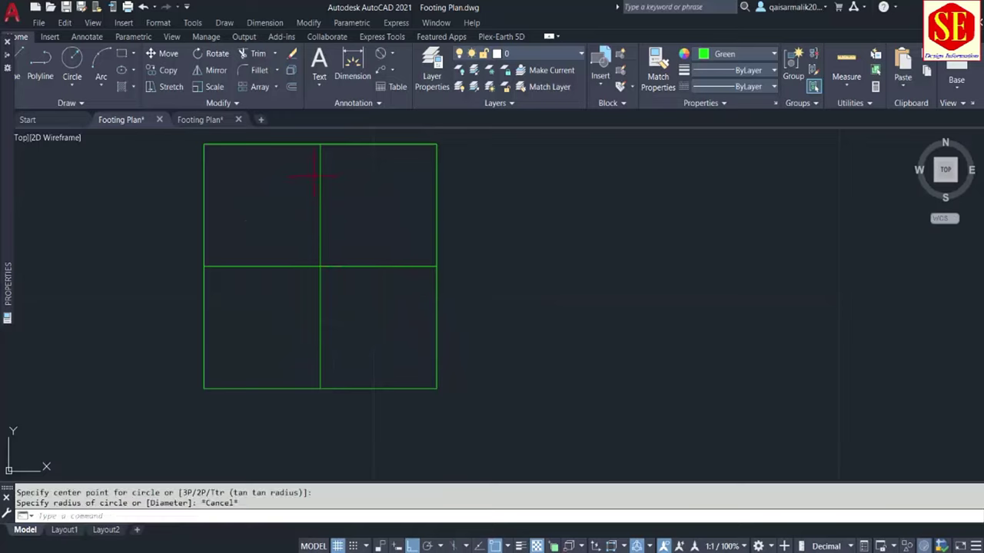
{"action": "middle_click_drag", "start_coordinate": [315, 174], "coordinate": [315, 201]}
{"action": "scroll", "coordinate": [315, 200], "scroll_direction": "down", "scroll_amount": 2}
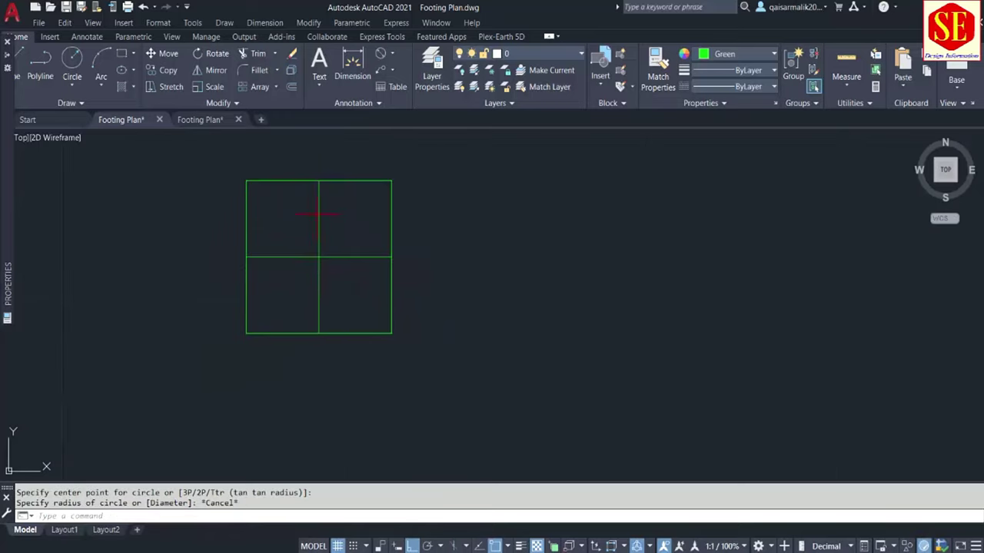
{"action": "scroll", "coordinate": [321, 214], "scroll_direction": "up", "scroll_amount": 2}
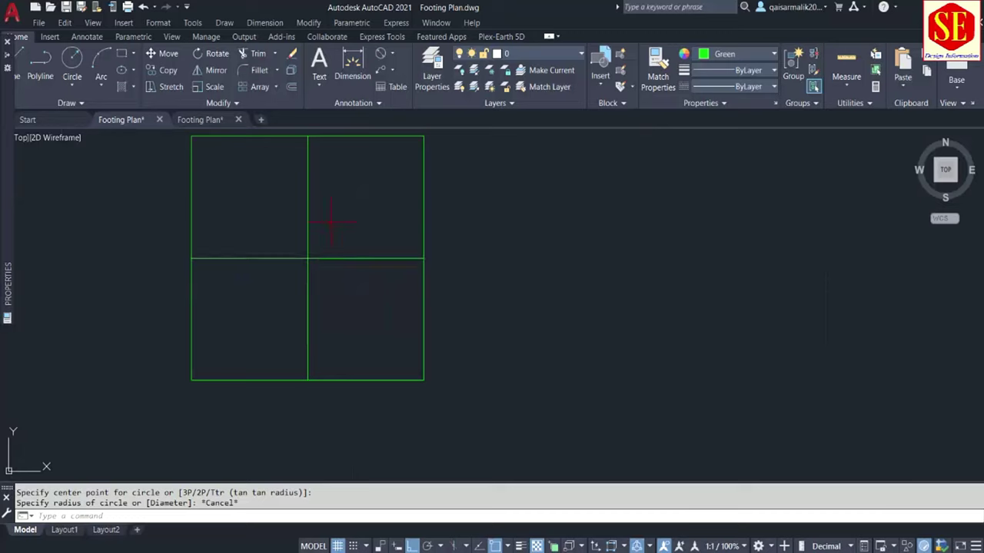
Offset both centre lines to each side, framing an inner square
{"action": "type", "text": "o"}
{"action": "key", "text": "Return"}
{"action": "key", "text": "Return"}
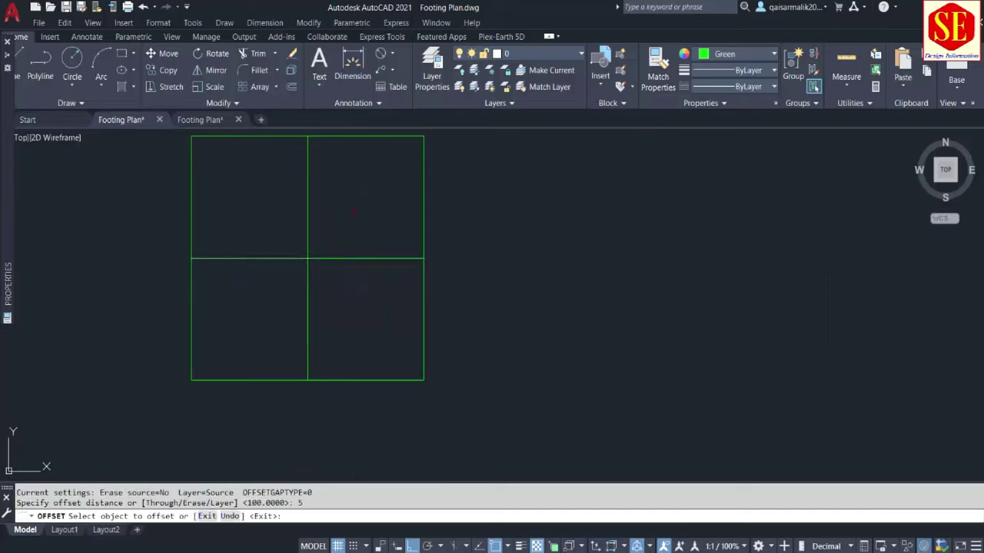
{"action": "left_click", "coordinate": [326, 258]}
{"action": "left_click", "coordinate": [337, 232]}
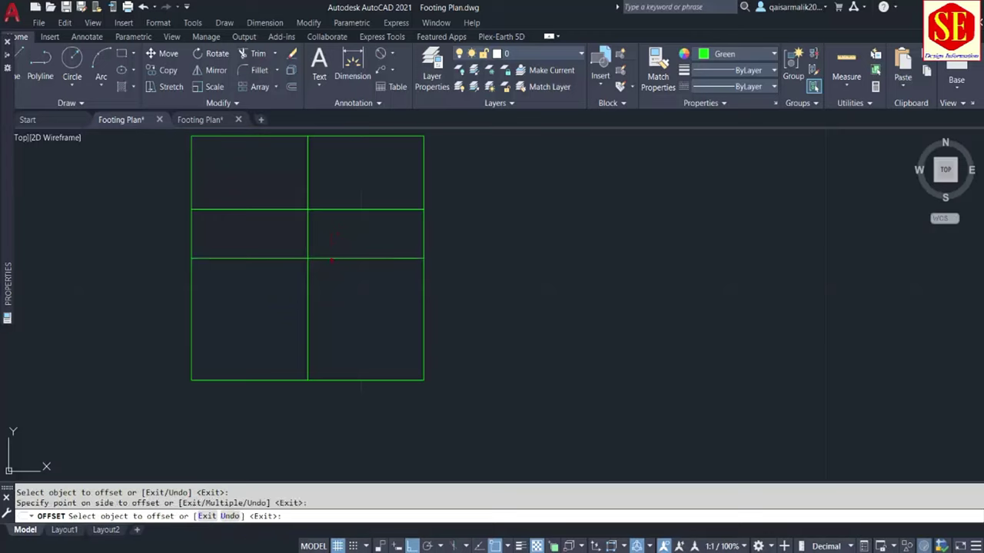
{"action": "left_click", "coordinate": [323, 258]}
{"action": "left_click", "coordinate": [325, 286]}
{"action": "left_click", "coordinate": [307, 247]}
{"action": "left_click", "coordinate": [284, 242]}
{"action": "left_click", "coordinate": [308, 245]}
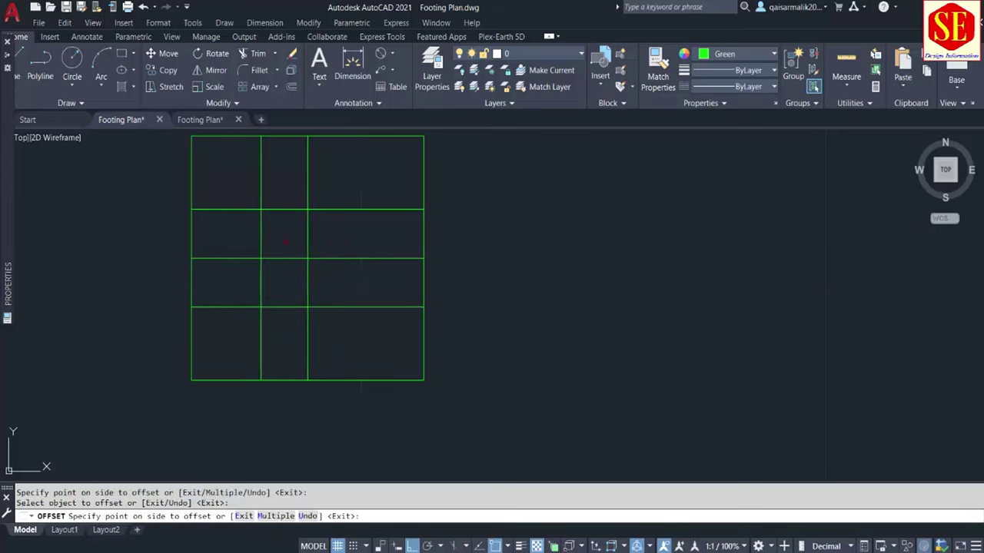
{"action": "left_click", "coordinate": [330, 241]}
{"action": "left_click", "coordinate": [307, 242]}
{"action": "key", "text": "Escape"}
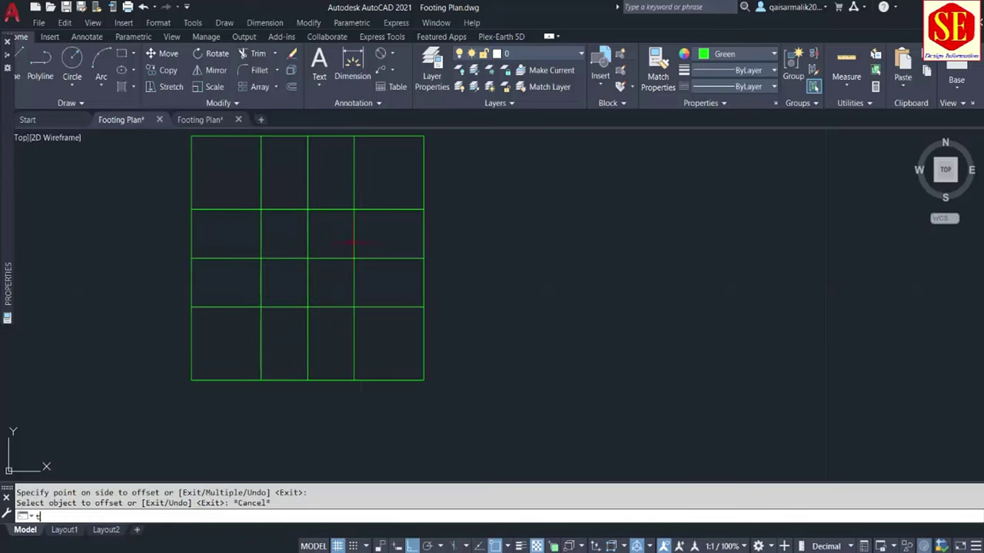
Trim the excess parts of the offset lines to leave a centred inner square
{"action": "type", "text": "r"}
{"action": "key", "text": "Return"}
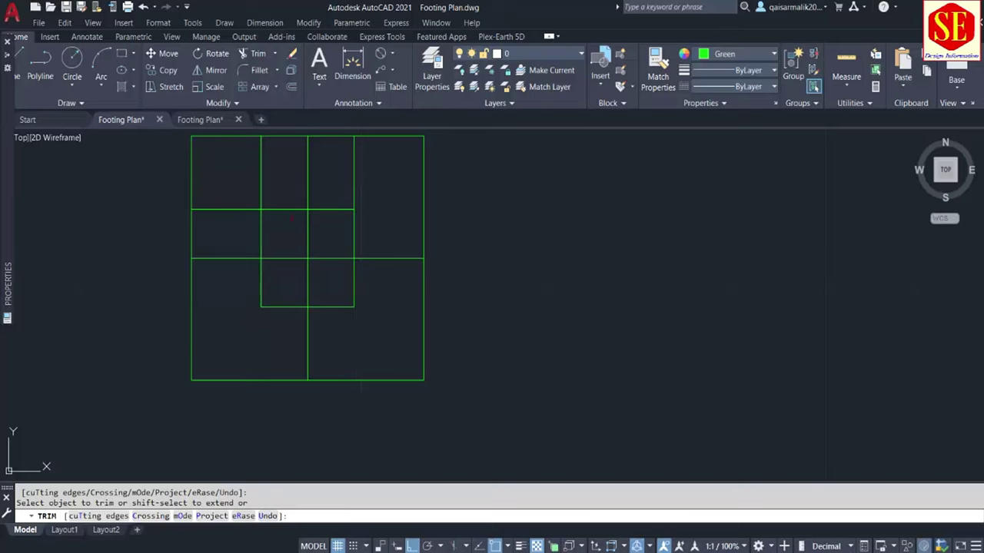
{"action": "left_click", "coordinate": [246, 173]}
{"action": "key", "text": "Escape"}
{"action": "scroll", "coordinate": [296, 275], "scroll_direction": "up", "scroll_amount": 3}
{"action": "scroll", "coordinate": [347, 229], "scroll_direction": "down", "scroll_amount": 3}
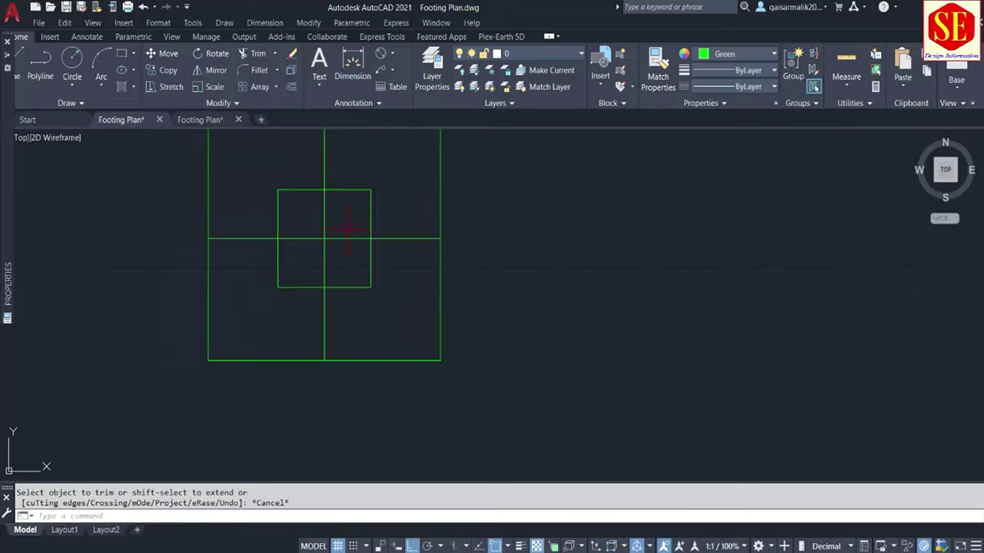
Draw a circle through the inner square's corner, then erase it
{"action": "type", "text": "c"}
{"action": "key", "text": "Return"}
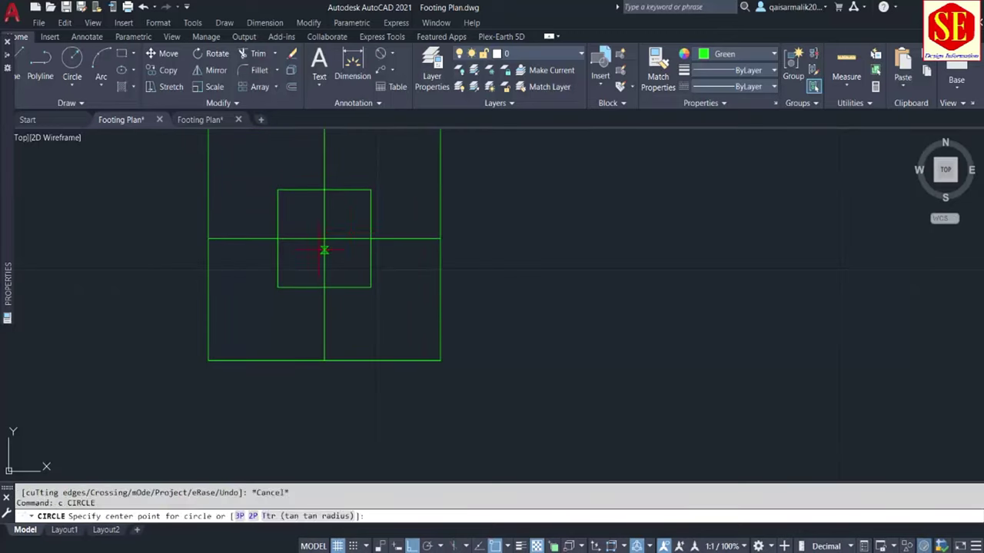
{"action": "left_click", "coordinate": [324, 238]}
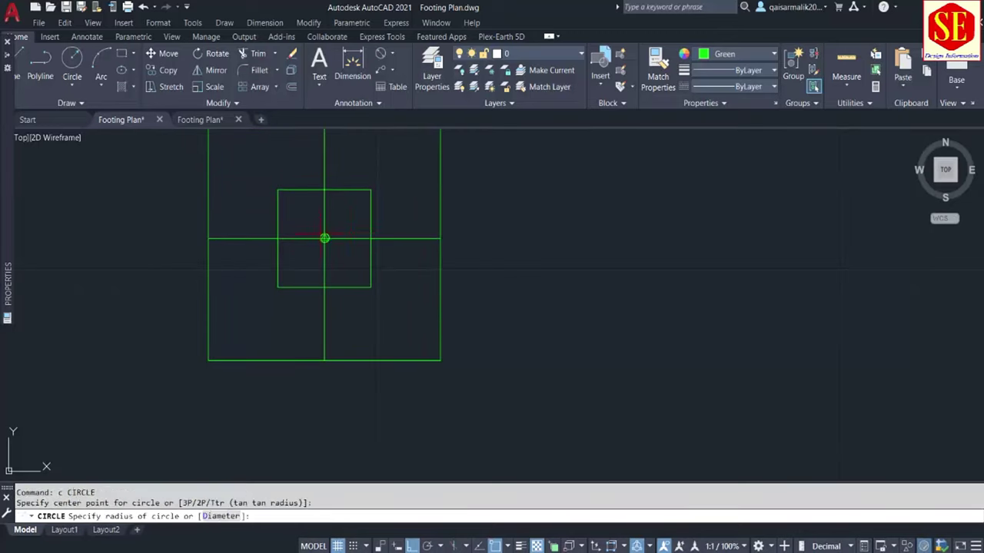
{"action": "left_click", "coordinate": [371, 287]}
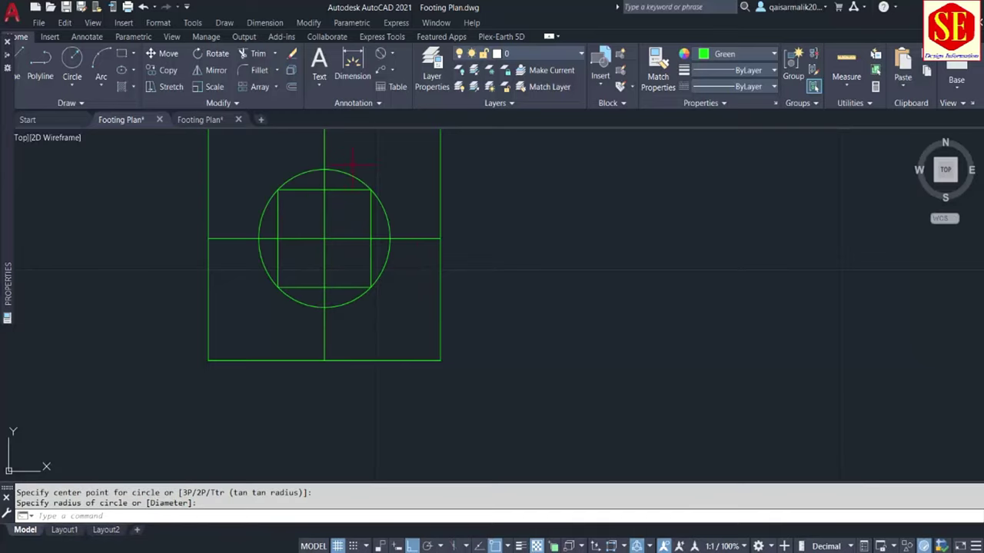
{"action": "scroll", "coordinate": [352, 162], "scroll_direction": "down", "scroll_amount": 2}
{"action": "scroll", "coordinate": [368, 199], "scroll_direction": "down", "scroll_amount": 2}
{"action": "scroll", "coordinate": [374, 198], "scroll_direction": "up", "scroll_amount": 4}
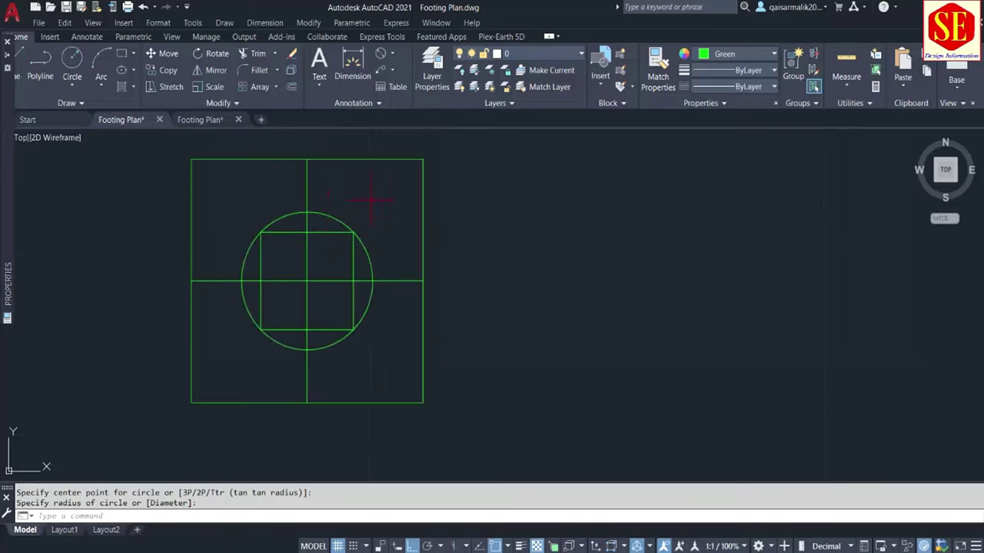
{"action": "left_click", "coordinate": [326, 211]}
{"action": "type", "text": "e"}
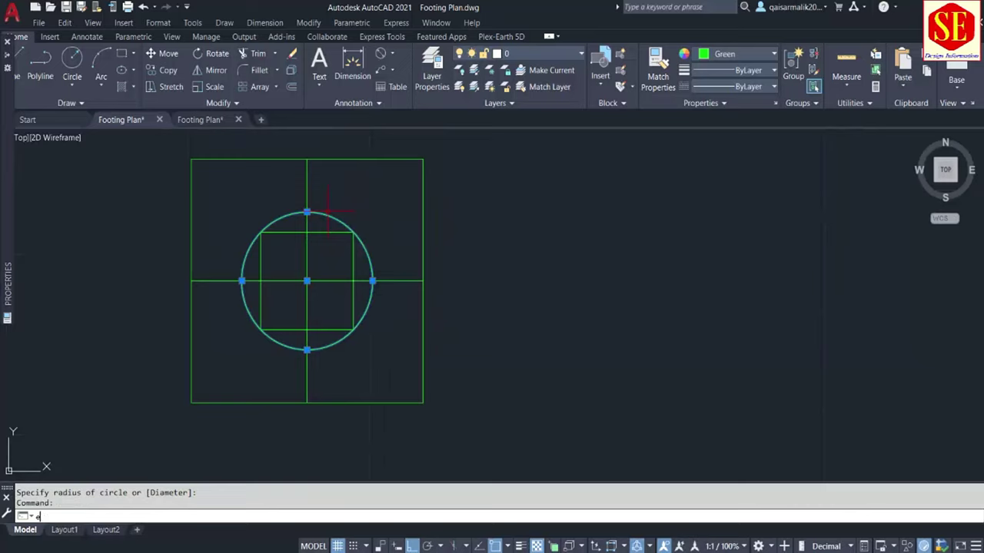
{"action": "key", "text": "Return"}
Recolour all the footing symbol's lines to pale 254,234,185
{"action": "scroll", "coordinate": [338, 247], "scroll_direction": "down", "scroll_amount": 2}
{"action": "middle_click_drag", "start_coordinate": [350, 246], "coordinate": [429, 248]}
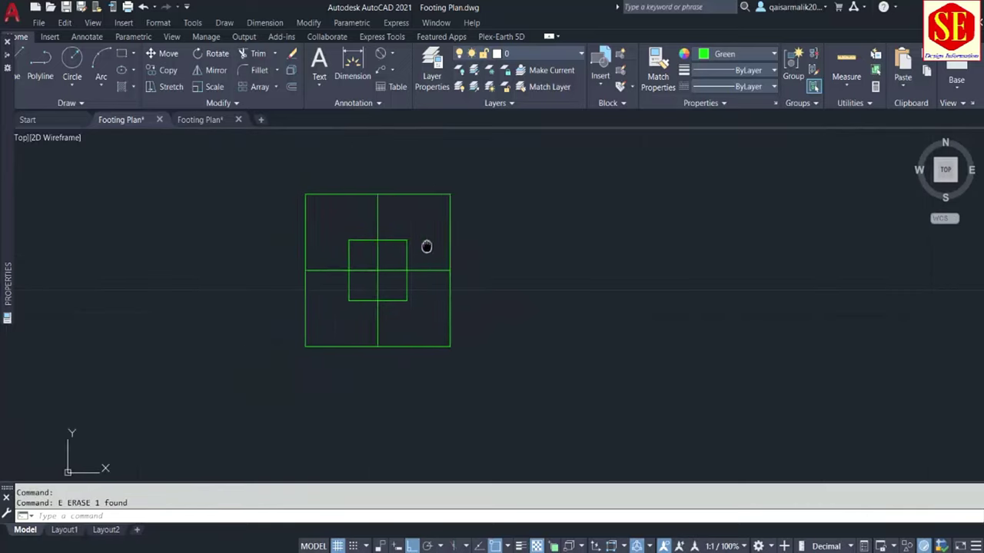
{"action": "left_click", "coordinate": [495, 163]}
{"action": "left_click", "coordinate": [288, 363]}
{"action": "left_click", "coordinate": [720, 55]}
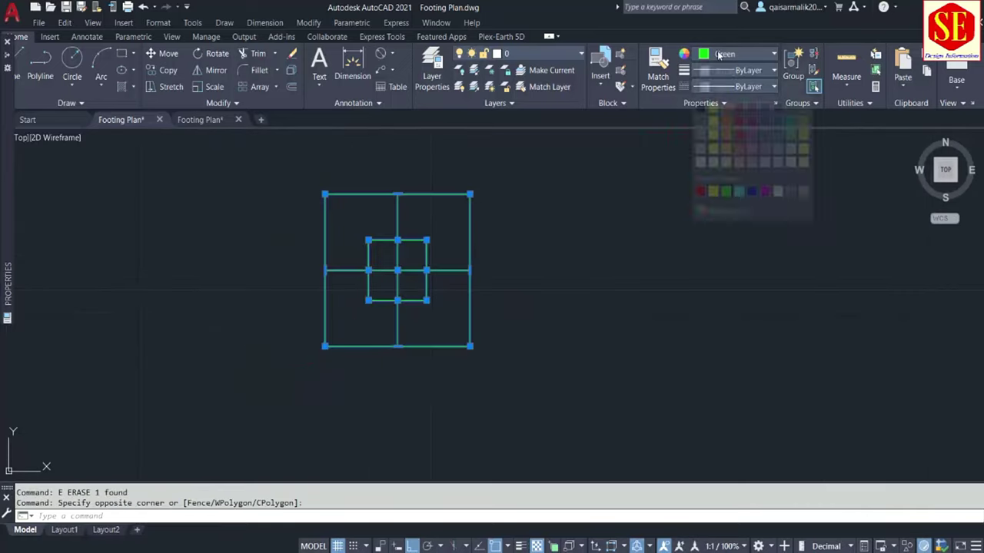
{"action": "left_click", "coordinate": [727, 176]}
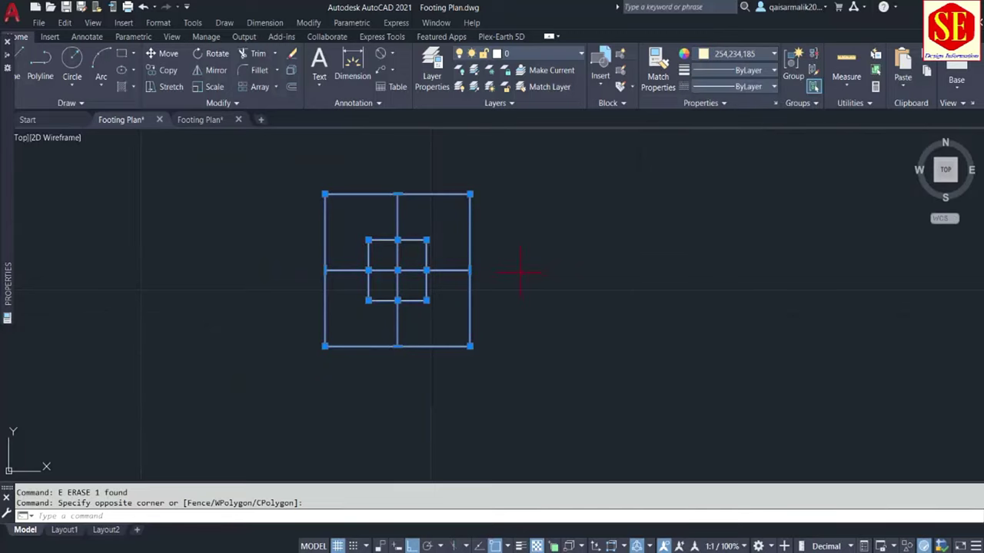
{"action": "key", "text": "Escape"}
Reselect the symbol's lines and apply another colour, leaving the layer unchanged
{"action": "left_click", "coordinate": [510, 149]}
{"action": "left_click", "coordinate": [279, 366]}
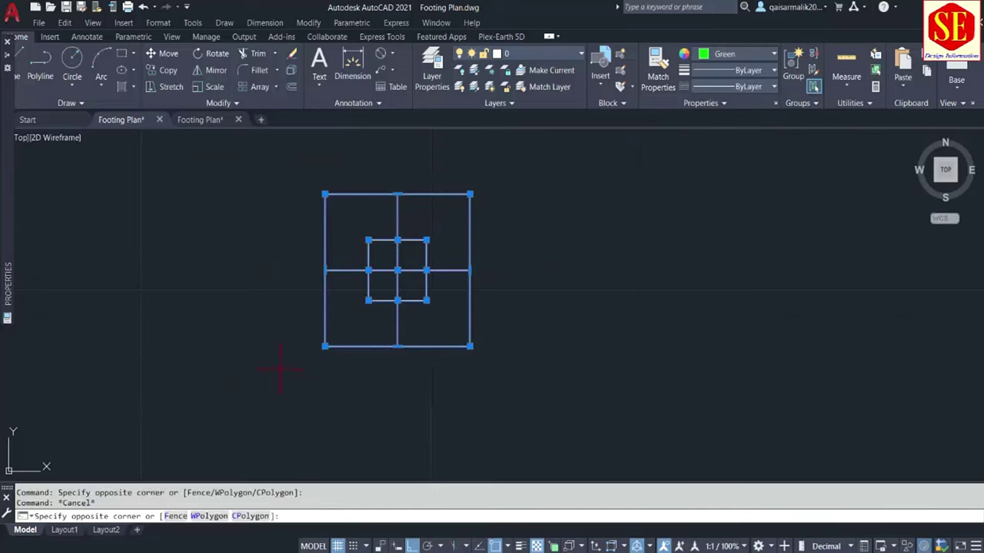
{"action": "left_click", "coordinate": [715, 55]}
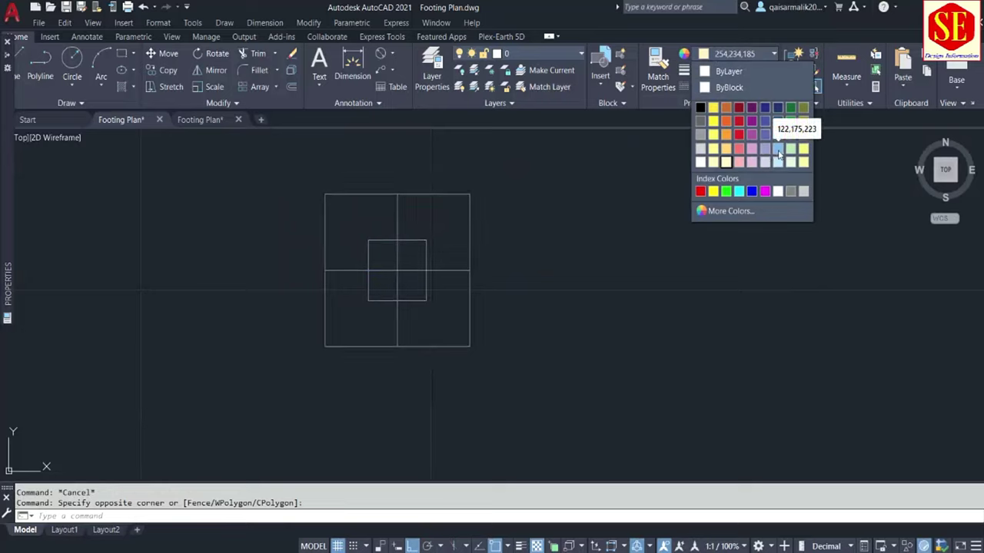
{"action": "left_click", "coordinate": [726, 191]}
{"action": "key", "text": "Escape"}
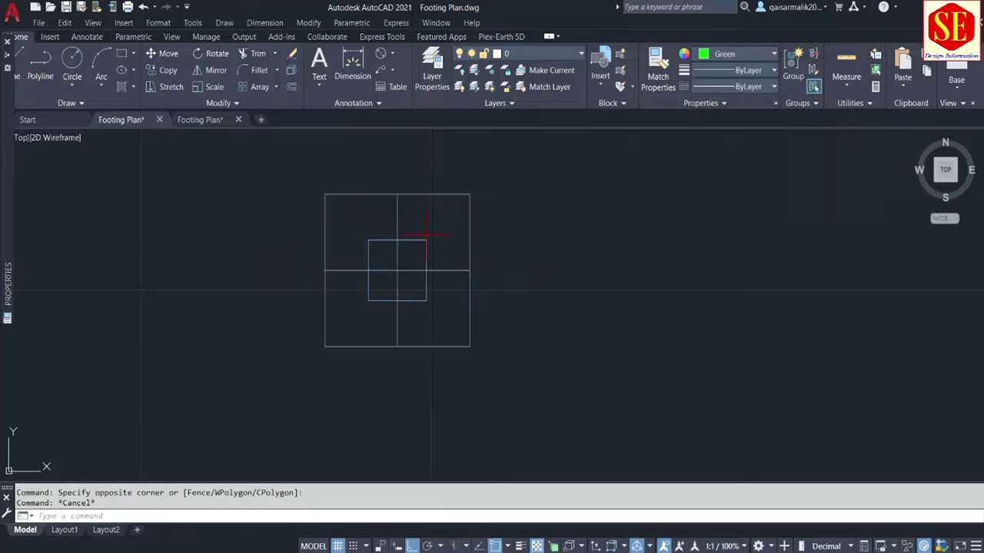
{"action": "left_click", "coordinate": [507, 54]}
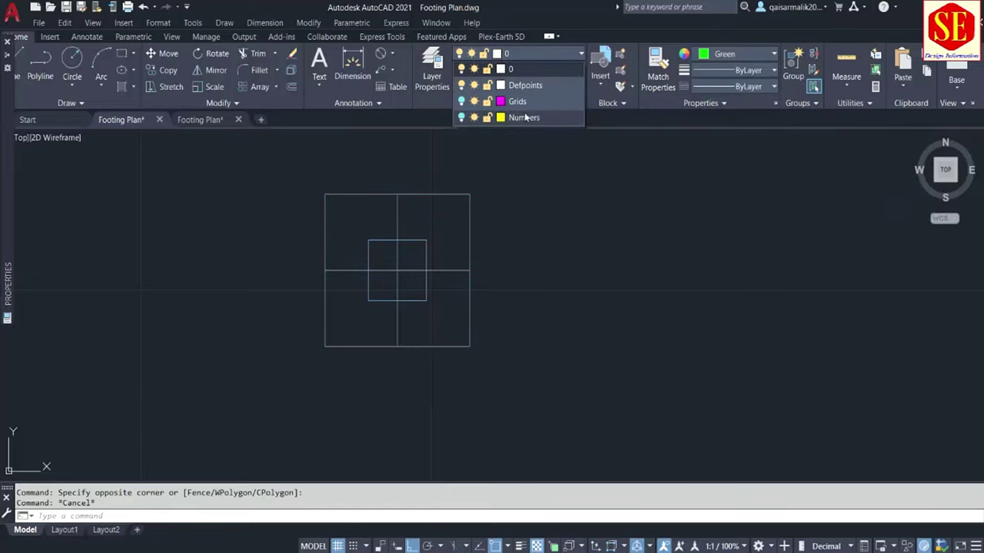
{"action": "left_click", "coordinate": [422, 203]}
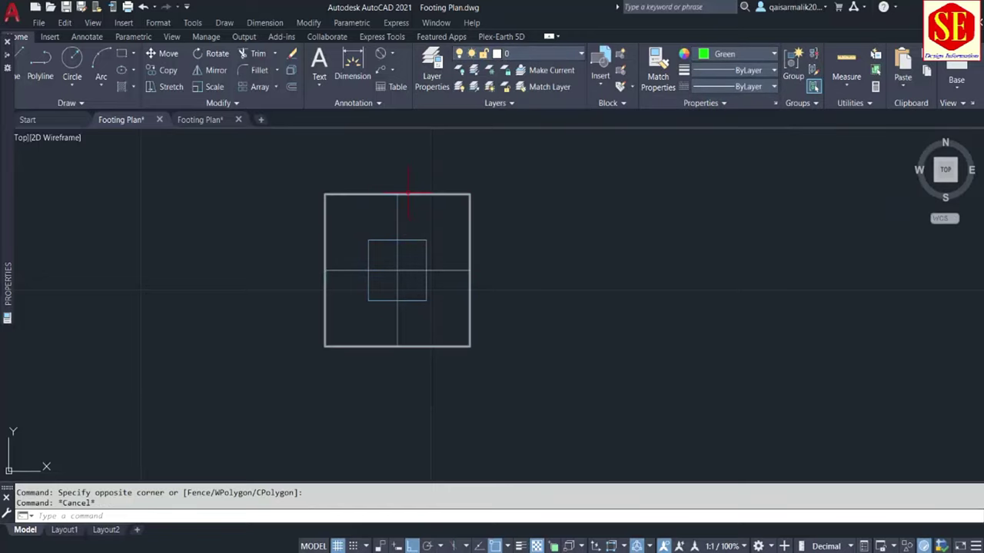
Define a block named xyz from the footing symbol's seven objects using B
{"action": "type", "text": "B"}
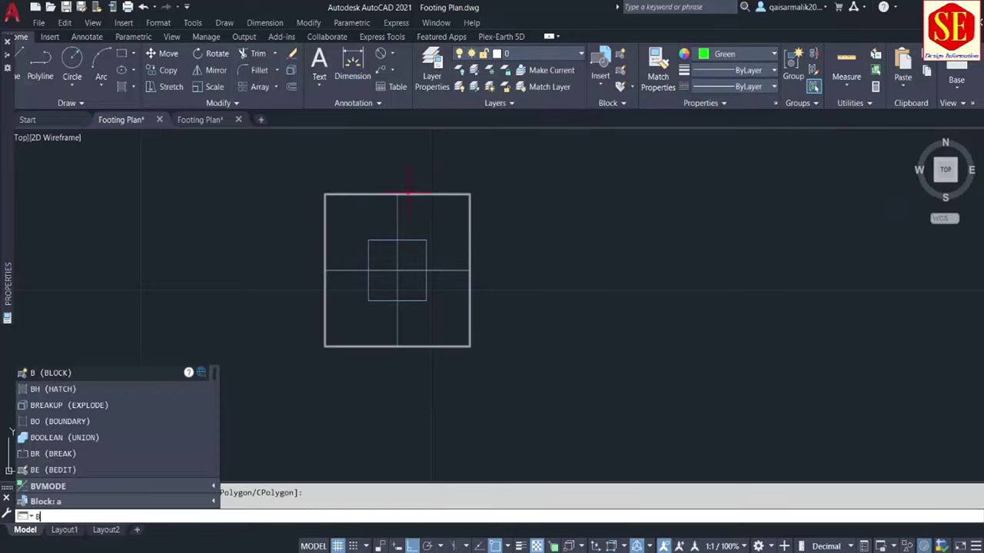
{"action": "key", "text": "Return"}
{"action": "type", "text": "xyz"}
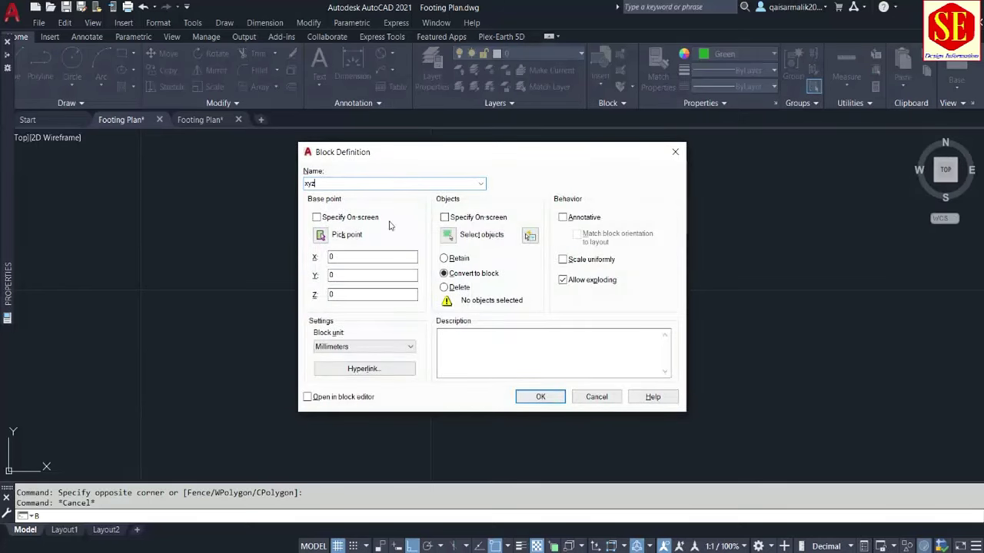
{"action": "left_click", "coordinate": [450, 235]}
{"action": "left_click", "coordinate": [504, 163]}
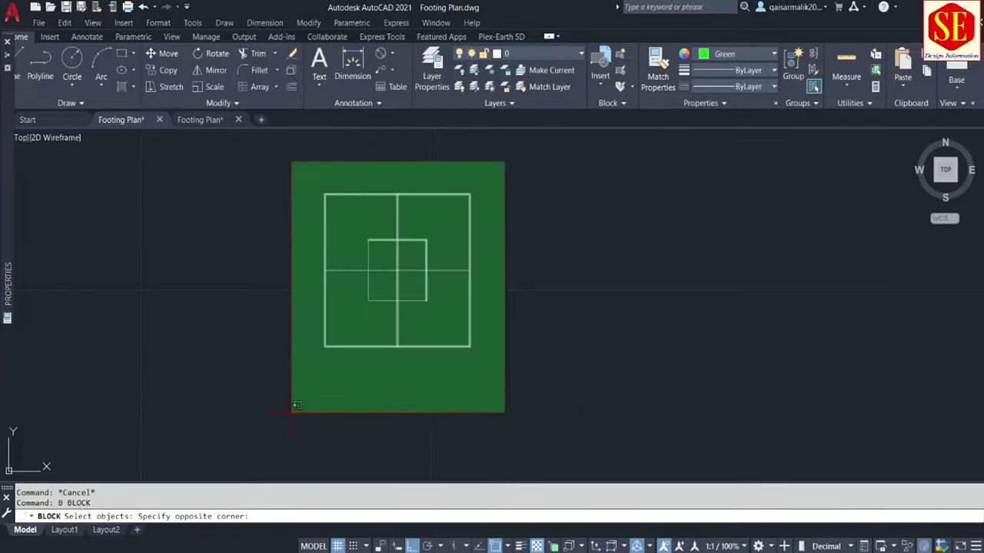
{"action": "left_click", "coordinate": [293, 412]}
{"action": "key", "text": "Return"}
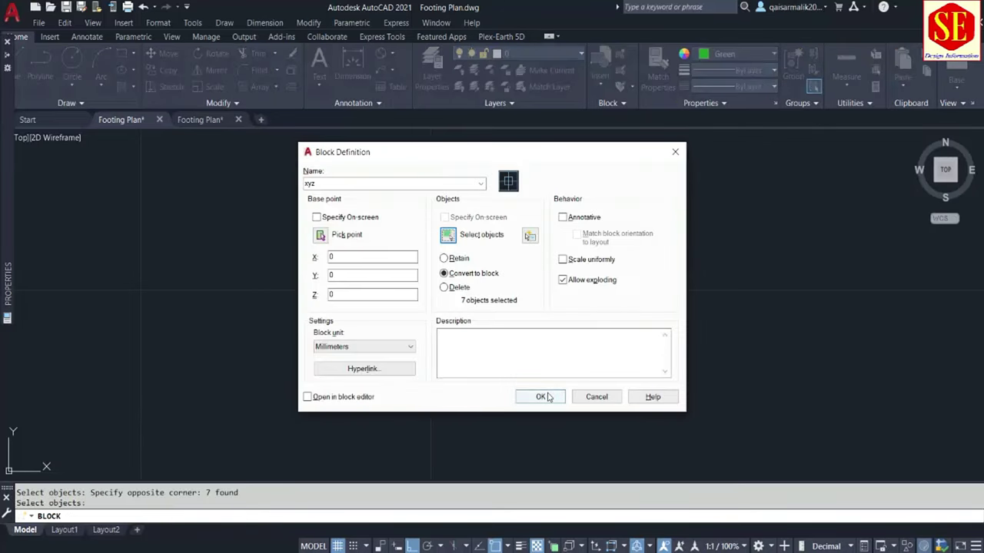
{"action": "left_click", "coordinate": [548, 396]}
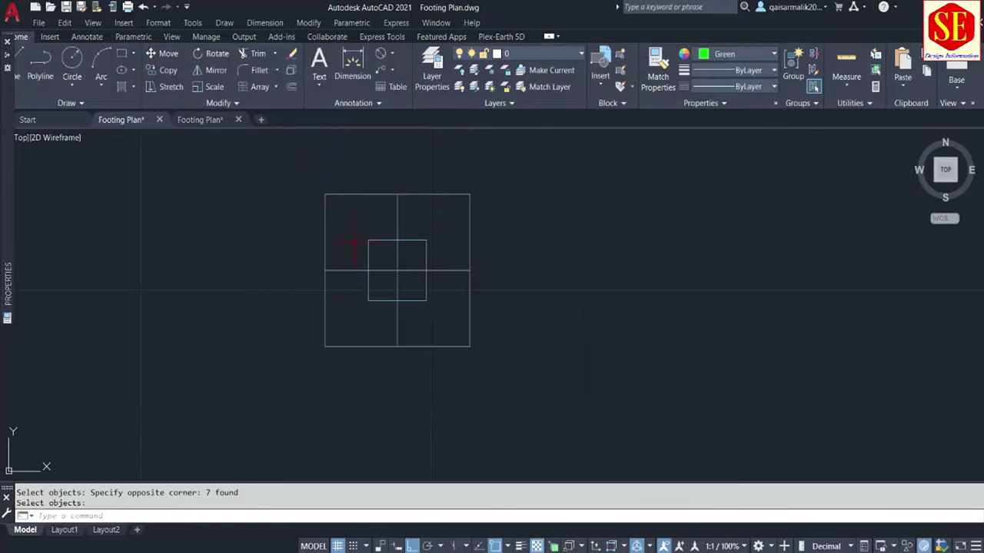
{"action": "scroll", "coordinate": [385, 281], "scroll_direction": "down", "scroll_amount": 5}
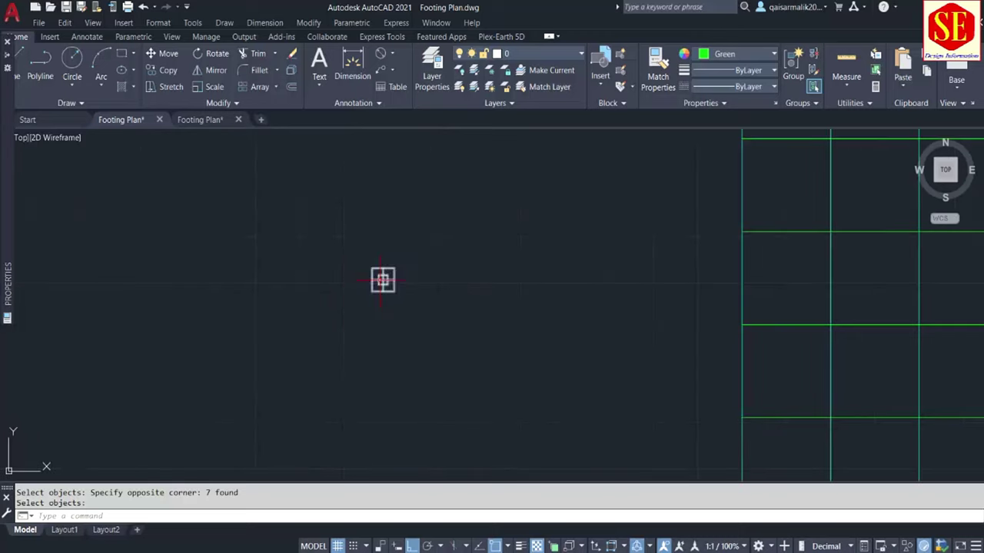
{"action": "scroll", "coordinate": [380, 283], "scroll_direction": "down", "scroll_amount": 2}
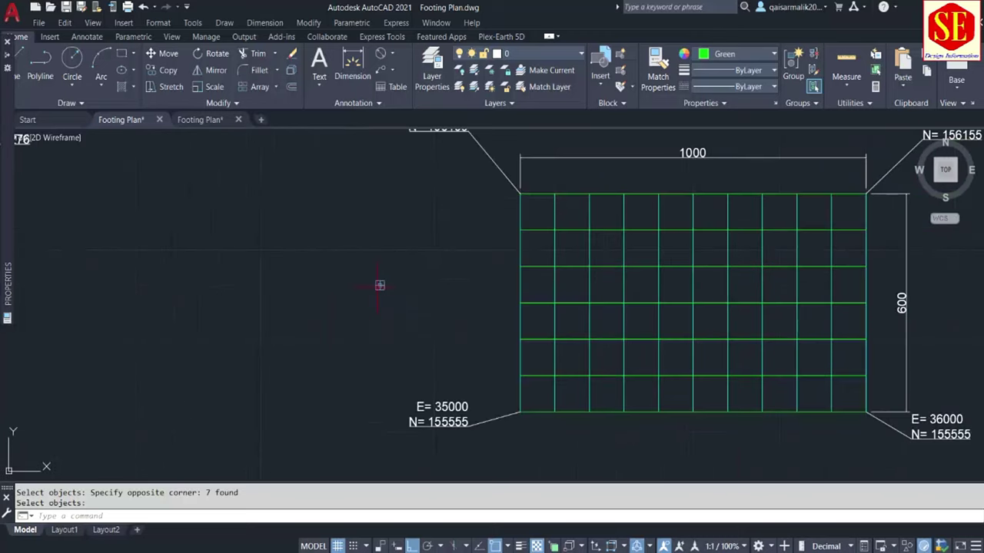
{"action": "scroll", "coordinate": [838, 399], "scroll_direction": "up", "scroll_amount": 2}
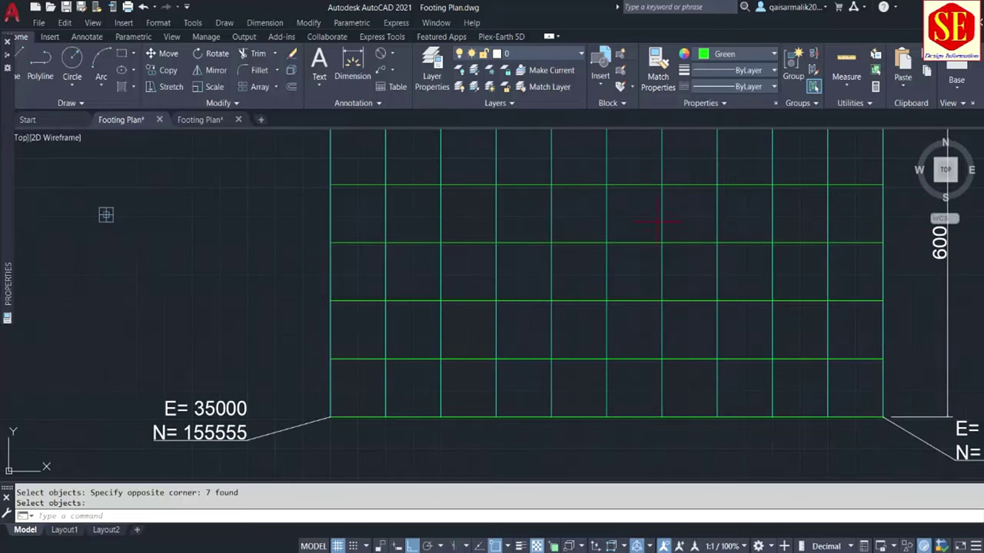
Copy Excel's centre-line Plot to CAD coordinates H35:H41, then return to the AutoCAD footing plan
{"action": "key", "text": "alt+Tab"}
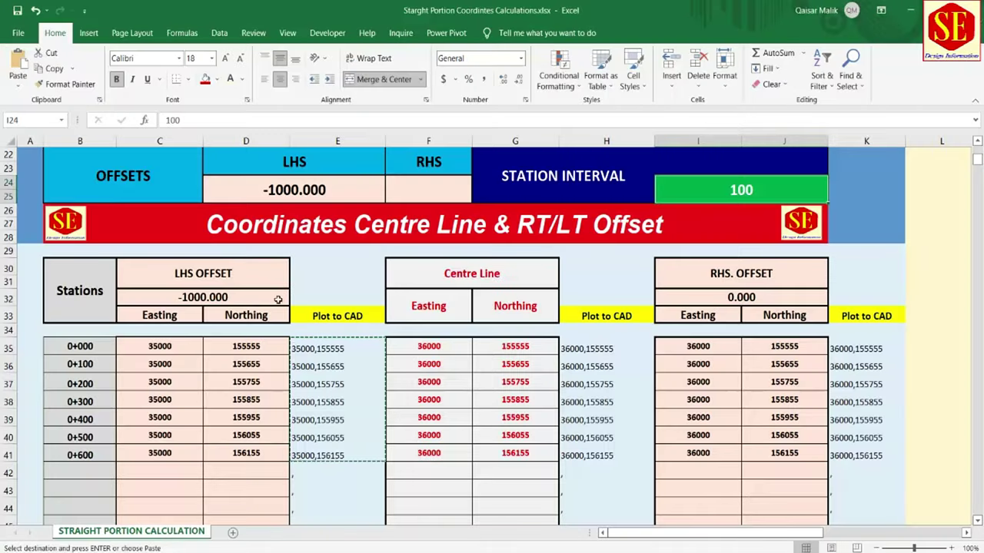
{"action": "left_click", "coordinate": [334, 192]}
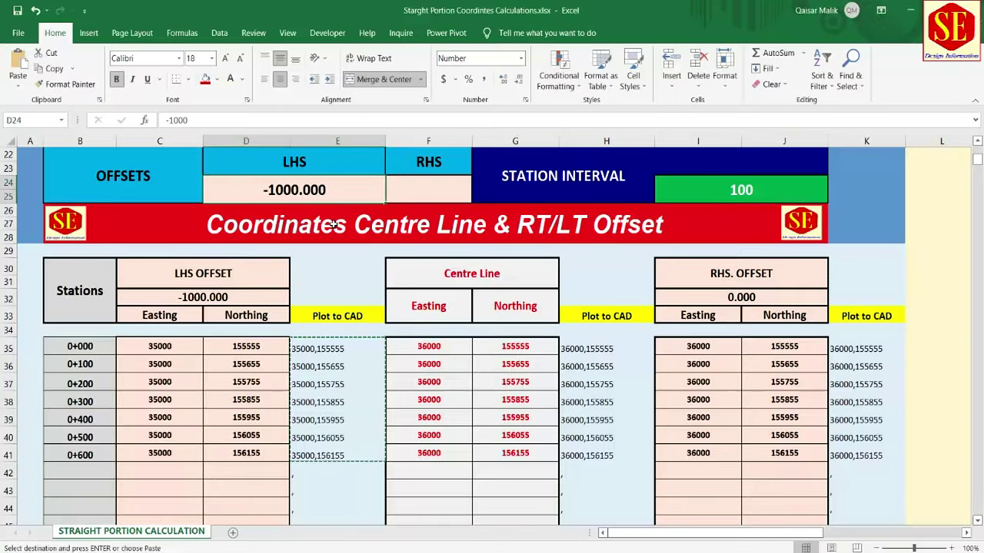
{"action": "mouse_move", "coordinate": [592, 349]}
{"action": "left_mouse_down"}
{"action": "mouse_move", "coordinate": [590, 459]}
{"action": "mouse_move", "coordinate": [600, 445]}
{"action": "left_mouse_up"}
{"action": "right_click", "coordinate": [584, 350]}
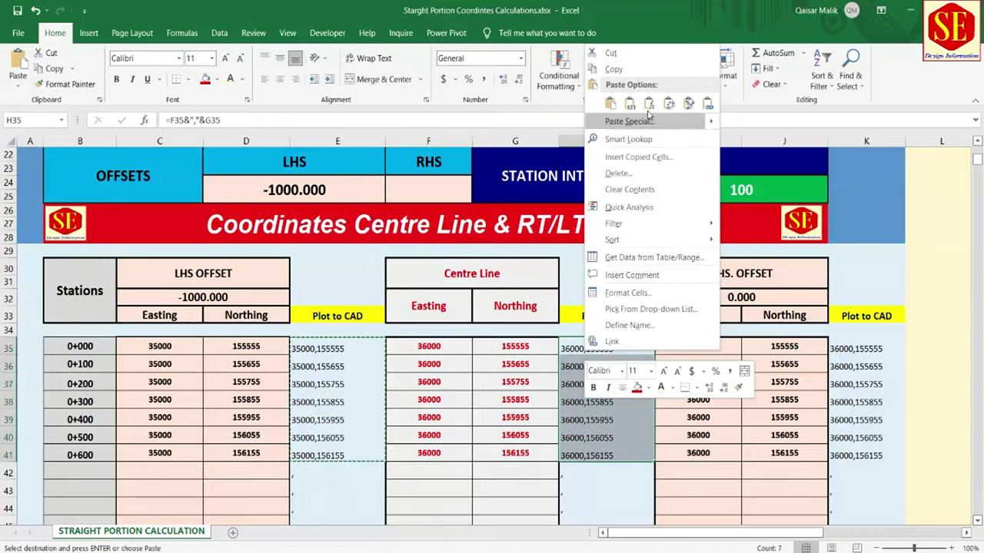
{"action": "left_click", "coordinate": [619, 69]}
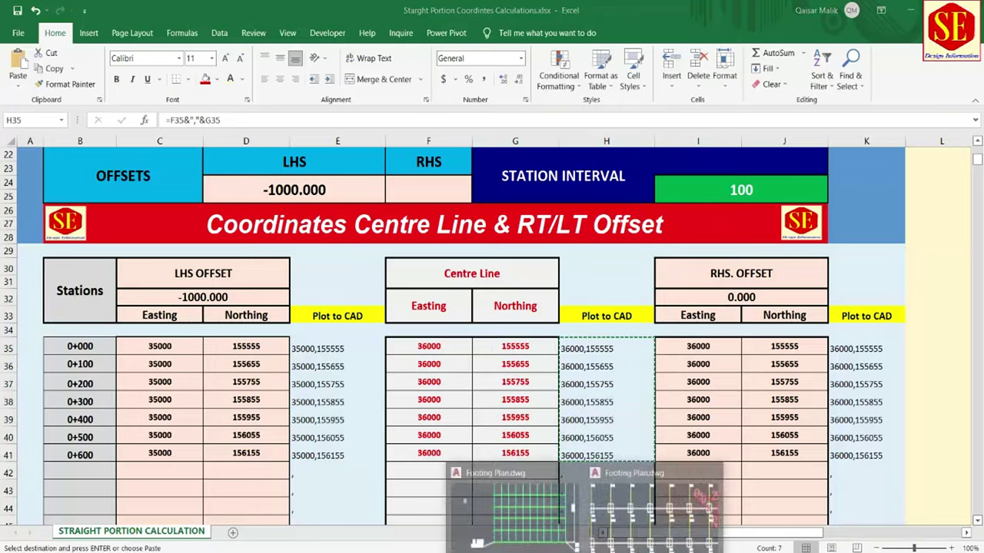
{"action": "left_click", "coordinate": [513, 500]}
{"action": "scroll", "coordinate": [292, 323], "scroll_direction": "up", "scroll_amount": 2}
Start copying the xyz footing block with its centre as the base point
{"action": "scroll", "coordinate": [265, 270], "scroll_direction": "up", "scroll_amount": 2}
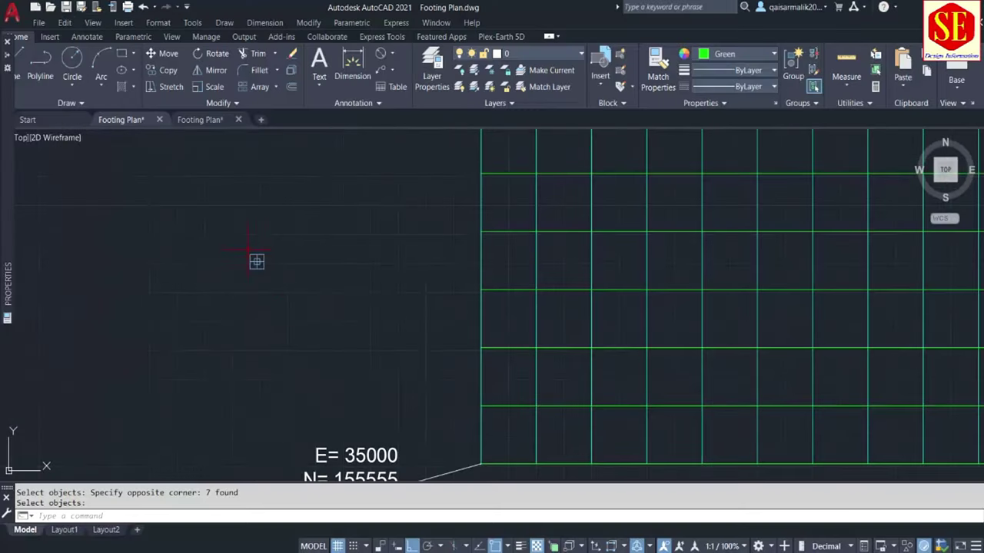
{"action": "scroll", "coordinate": [261, 269], "scroll_direction": "up", "scroll_amount": 2}
{"action": "type", "text": "c"}
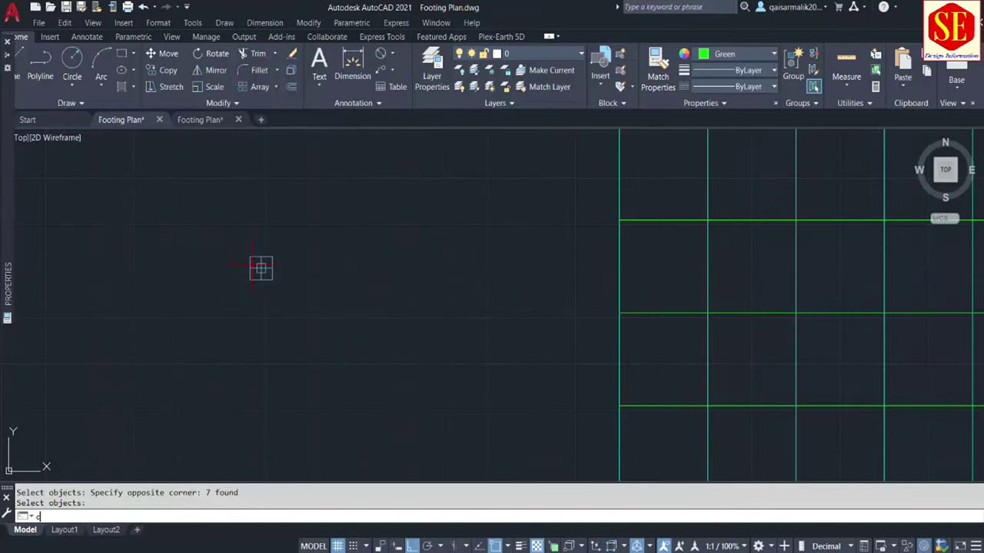
{"action": "type", "text": "o"}
{"action": "key", "text": "Return"}
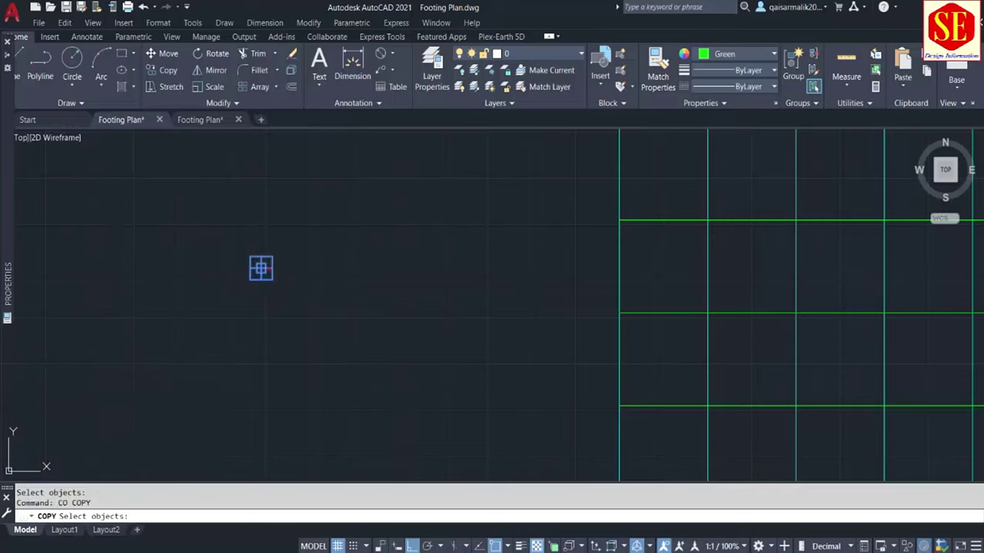
{"action": "left_click", "coordinate": [260, 269]}
{"action": "key", "text": "Return"}
{"action": "scroll", "coordinate": [261, 268], "scroll_direction": "up", "scroll_amount": 3}
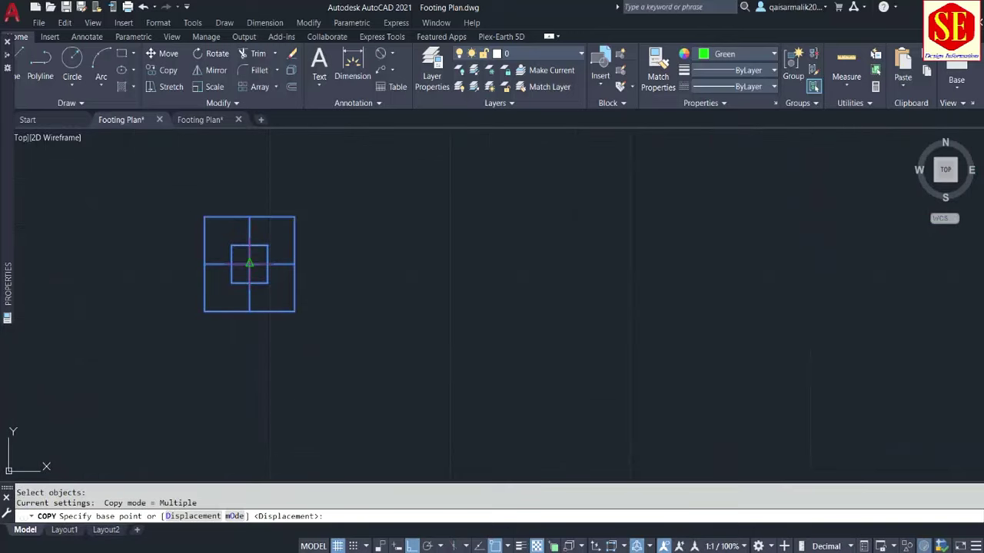
{"action": "left_click", "coordinate": [250, 263]}
{"action": "scroll", "coordinate": [257, 241], "scroll_direction": "down", "scroll_amount": 3}
{"action": "scroll", "coordinate": [307, 241], "scroll_direction": "down", "scroll_amount": 3}
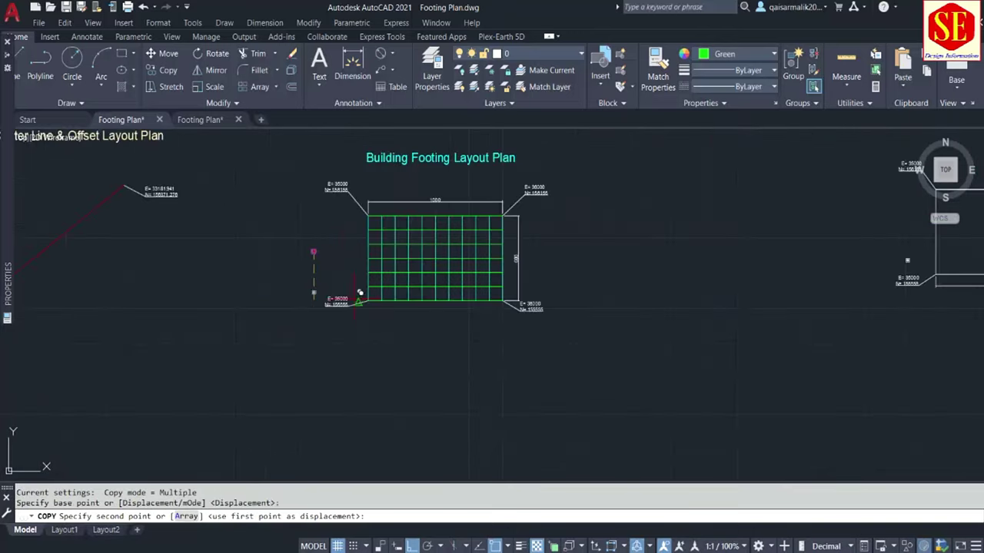
Paste the Excel coordinates to place copies at all seven E 36000 grid nodes
{"action": "right_click", "coordinate": [383, 516]}
{"action": "left_click", "coordinate": [413, 468]}
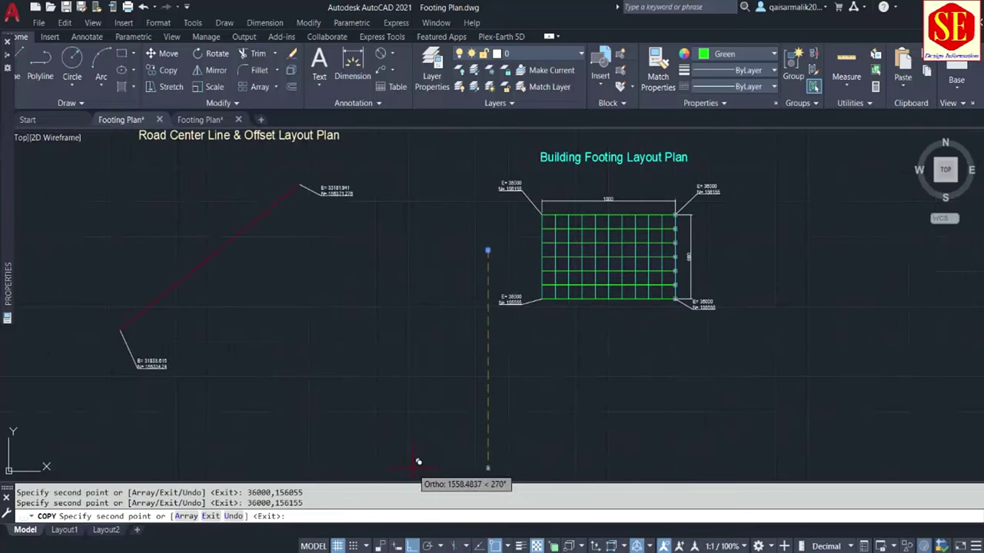
{"action": "scroll", "coordinate": [692, 215], "scroll_direction": "up", "scroll_amount": 8}
{"action": "scroll", "coordinate": [596, 323], "scroll_direction": "down", "scroll_amount": 2}
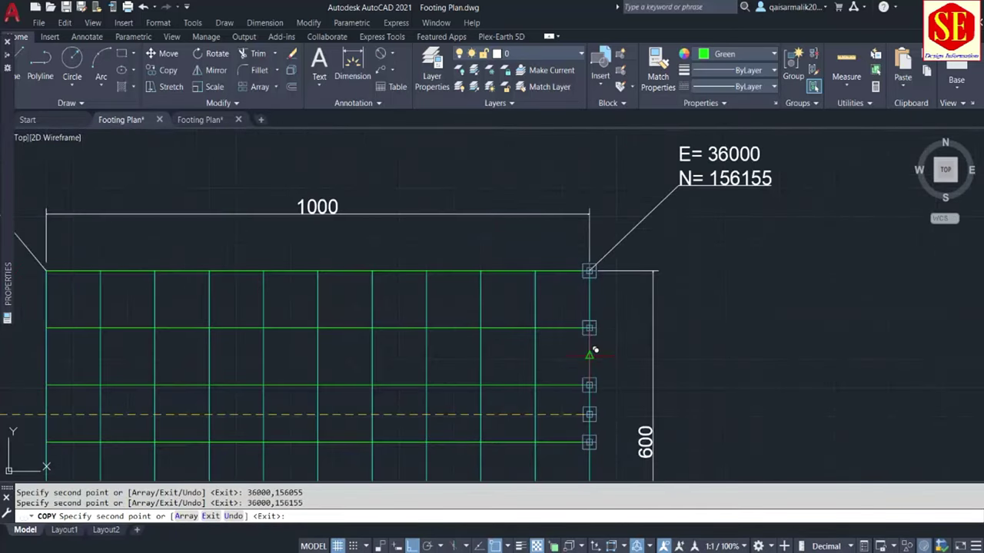
{"action": "scroll", "coordinate": [519, 342], "scroll_direction": "down", "scroll_amount": 5}
{"action": "scroll", "coordinate": [533, 307], "scroll_direction": "up", "scroll_amount": 3}
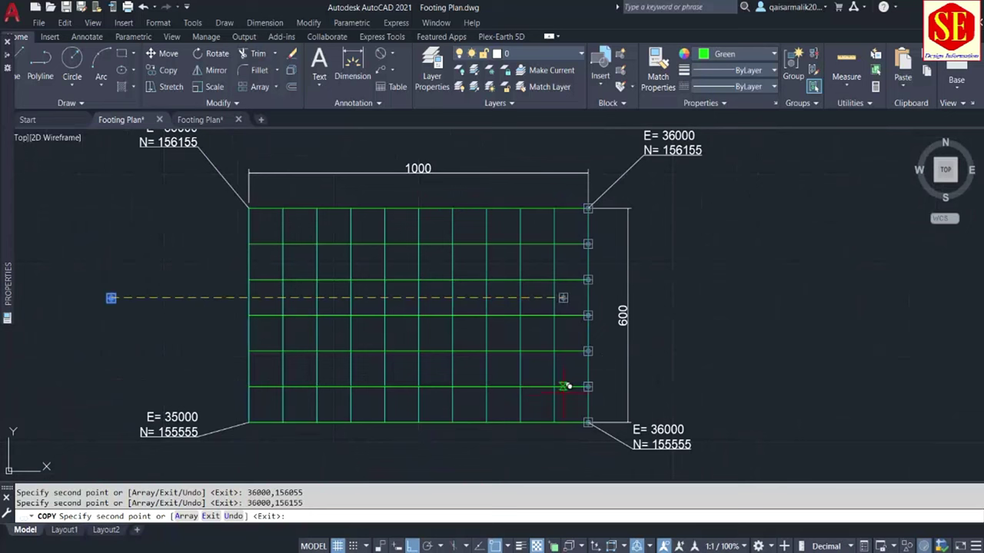
{"action": "key", "text": "alt+Tab"}
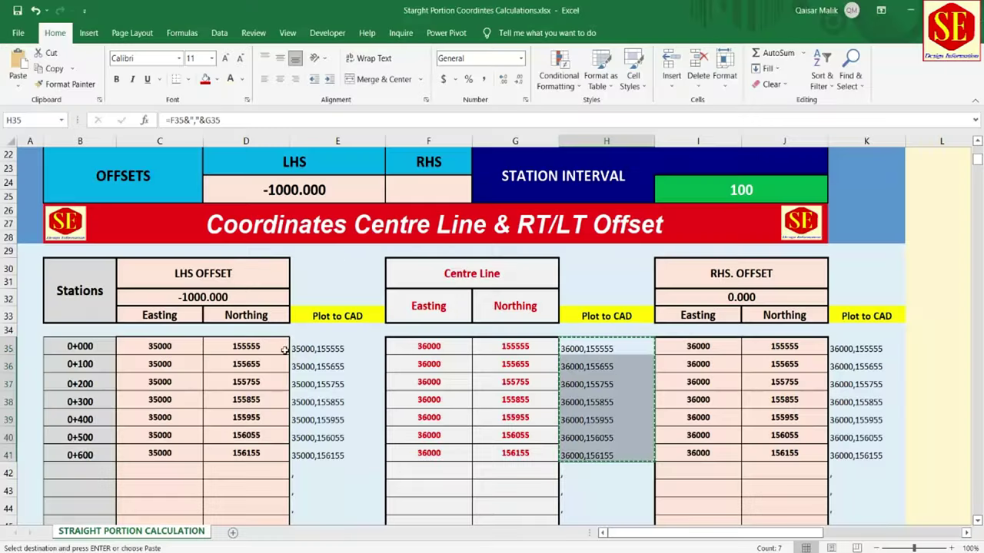
Set the LHS offset in Excel to -100 so the eastings become 35900
{"action": "left_click", "coordinate": [335, 194]}
{"action": "scroll", "coordinate": [335, 286], "scroll_direction": "up", "scroll_amount": 1}
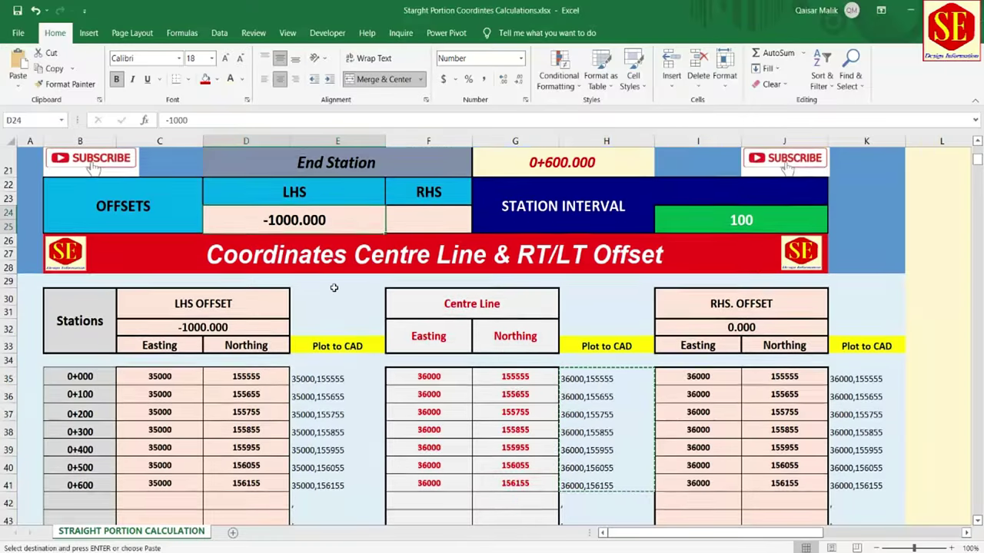
{"action": "type", "text": "-100"}
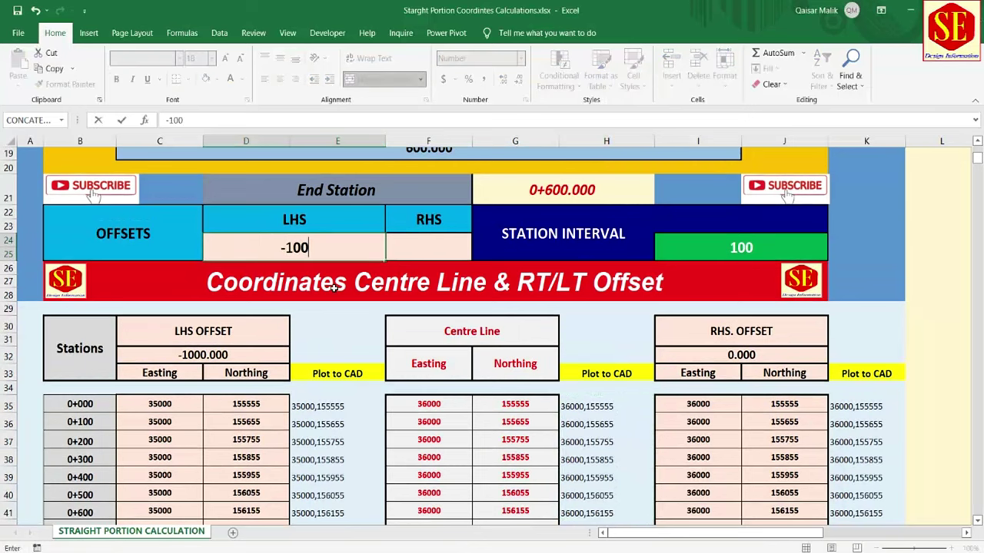
{"action": "key", "text": "Return"}
Copy the 35900 coordinates from E35:E41 and paste them into AutoCAD's COPY prompt to place footings
{"action": "scroll", "coordinate": [335, 323], "scroll_direction": "down", "scroll_amount": 2}
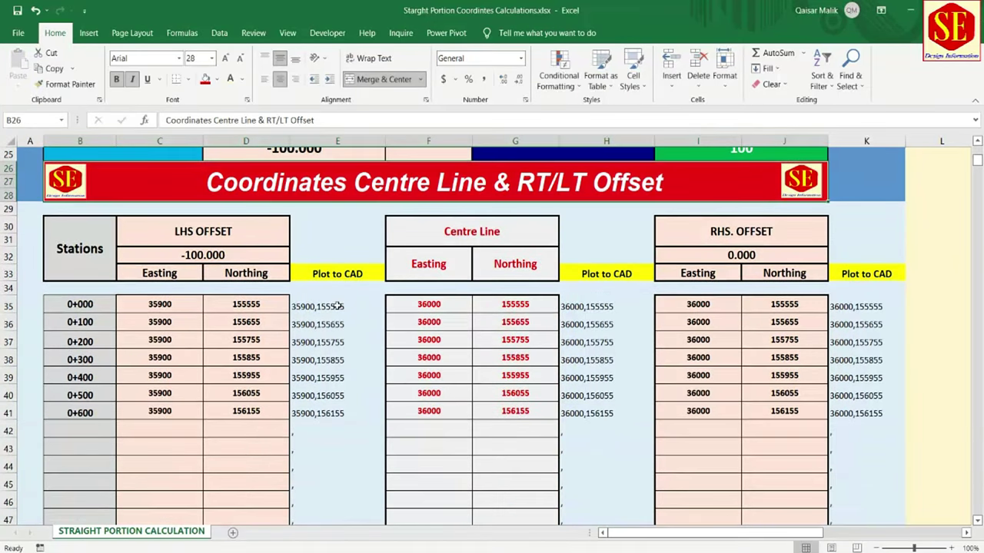
{"action": "left_click_drag", "start_coordinate": [337, 306], "coordinate": [336, 414]}
{"action": "right_click", "coordinate": [335, 415]}
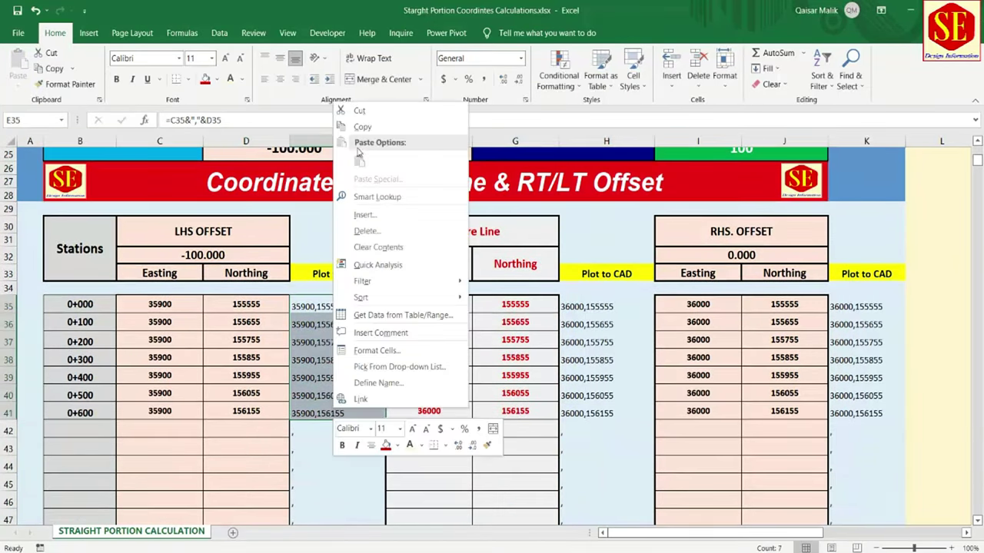
{"action": "left_click", "coordinate": [362, 127]}
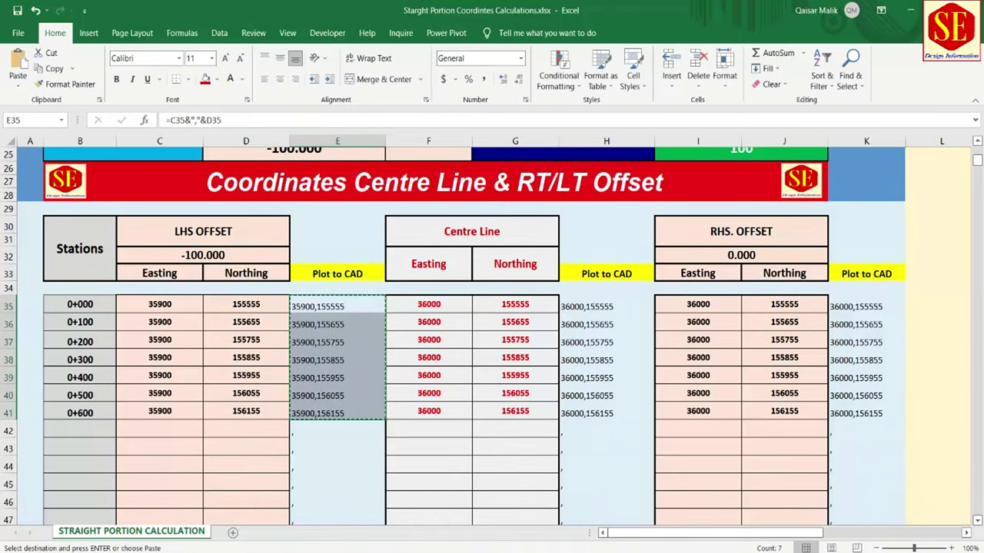
{"action": "left_click", "coordinate": [515, 529]}
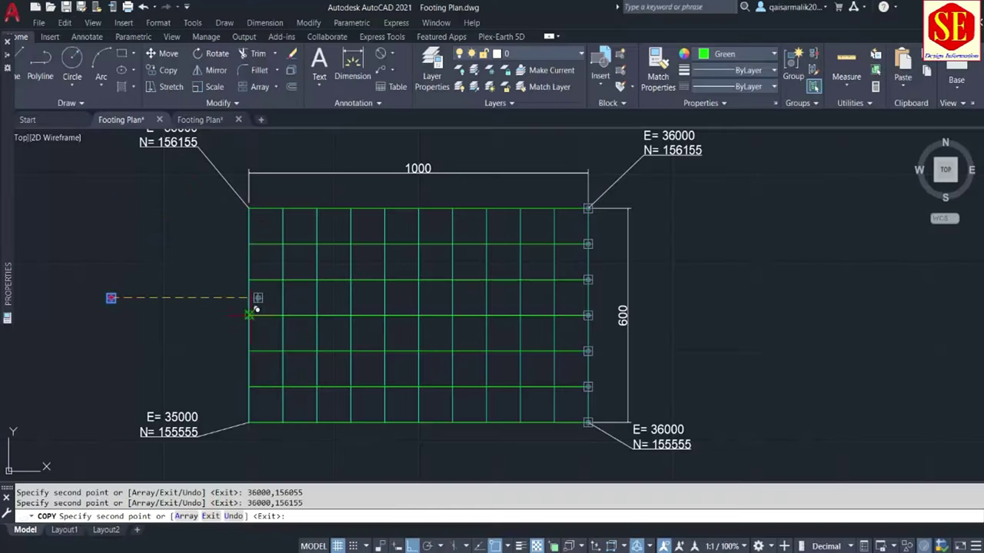
{"action": "right_click", "coordinate": [335, 516]}
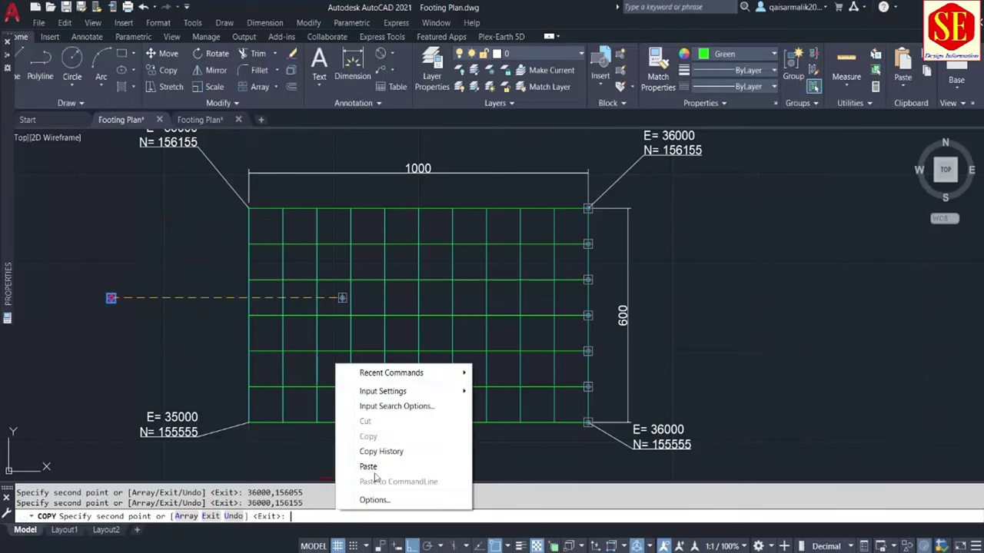
{"action": "left_click", "coordinate": [369, 465]}
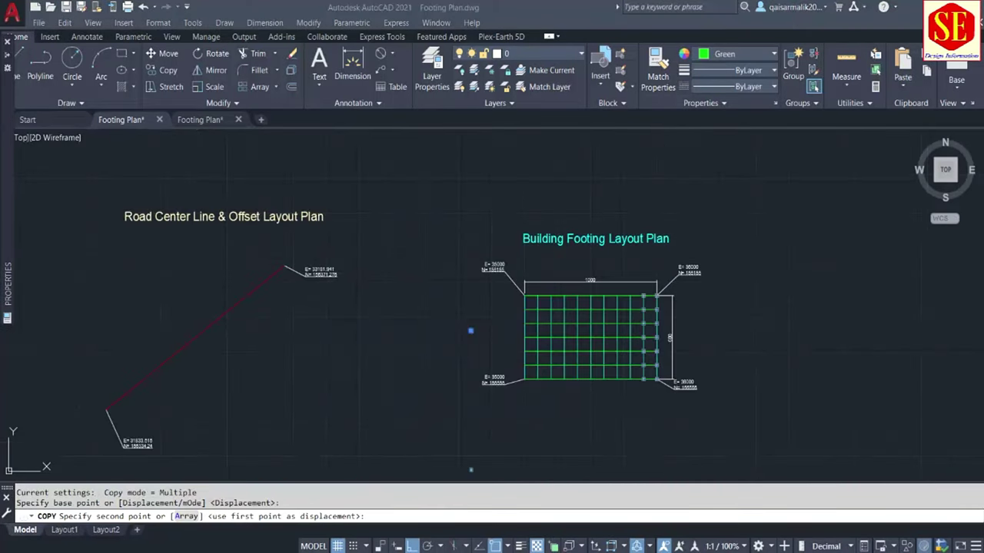
{"action": "key", "text": "alt+Tab"}
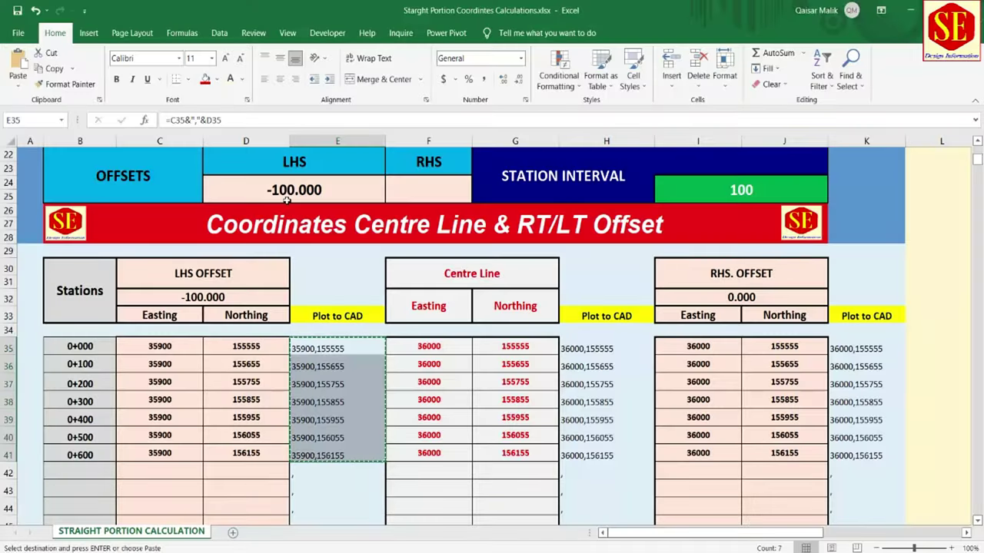
Set the left offset to -200 and copy the resulting 35800 coordinates in E35:E41
{"action": "type", "text": "-200"}
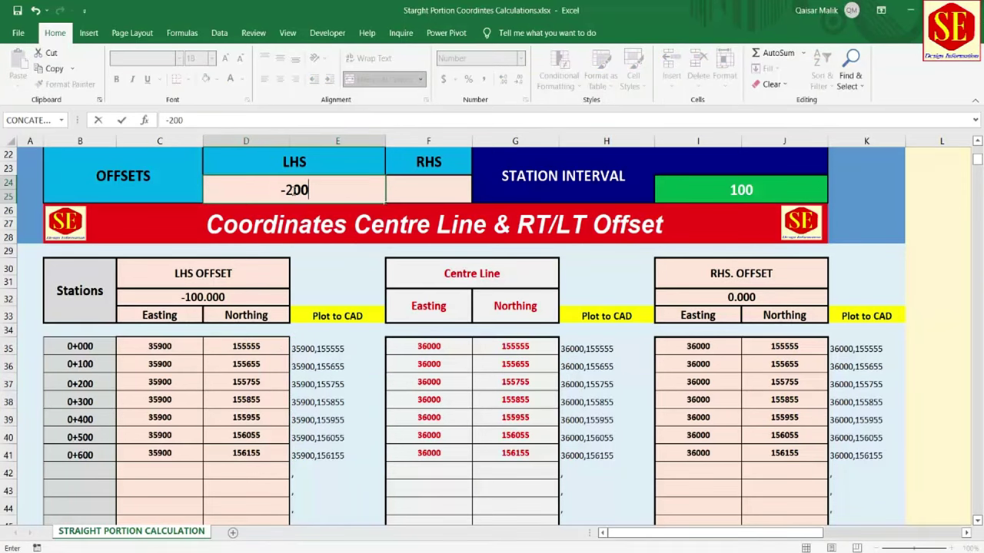
{"action": "key", "text": "Return"}
{"action": "left_click_drag", "start_coordinate": [309, 348], "coordinate": [317, 455]}
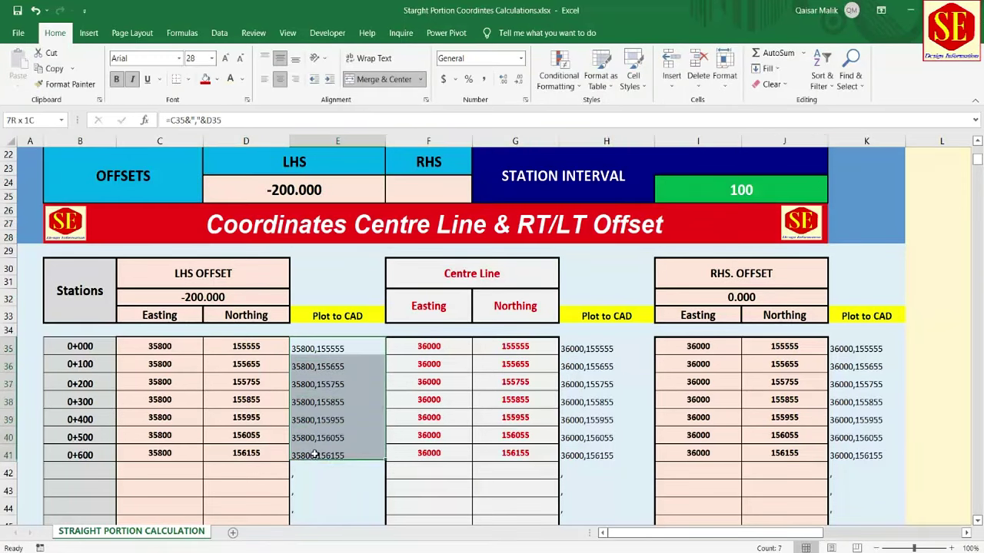
{"action": "right_click", "coordinate": [317, 457]}
{"action": "left_click", "coordinate": [384, 177]}
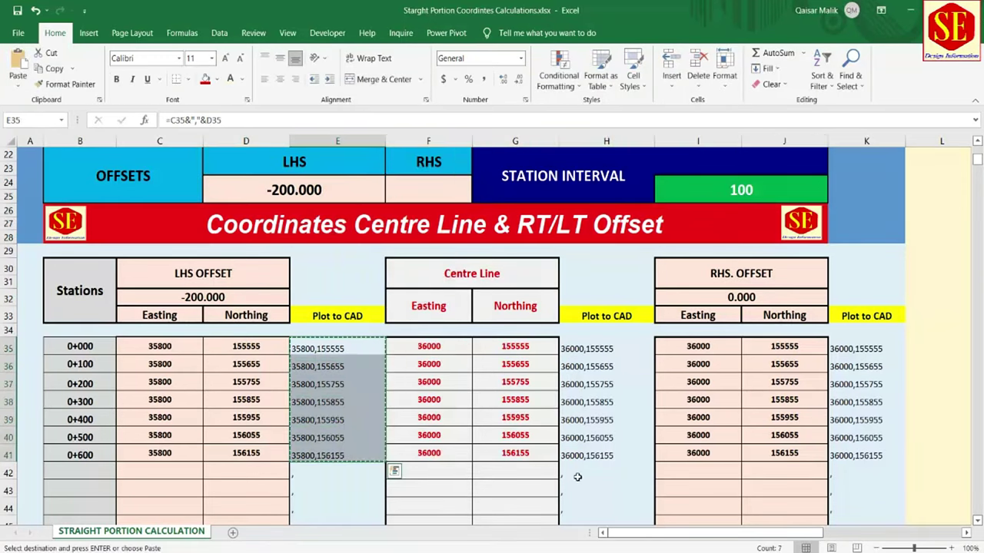
Paste the 35800 coordinates into AutoCAD as the copy destination, then start a new COPY with CO
{"action": "left_click", "coordinate": [506, 470]}
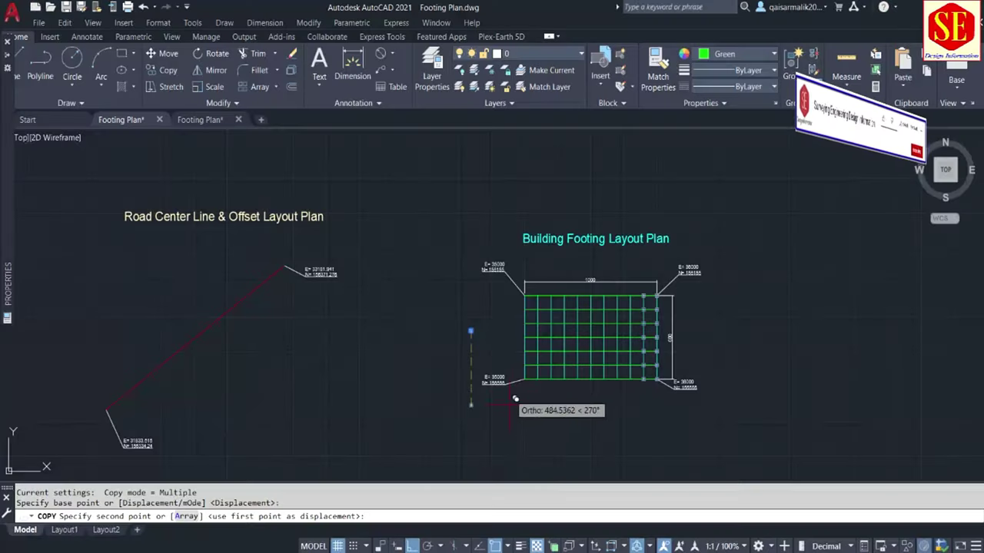
{"action": "right_click", "coordinate": [506, 469]}
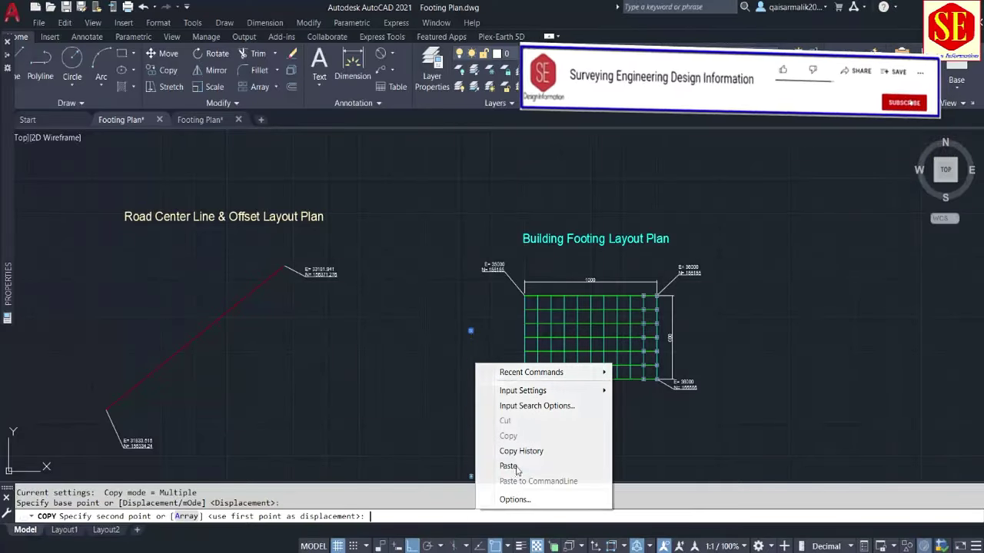
{"action": "left_click", "coordinate": [507, 465]}
{"action": "scroll", "coordinate": [636, 353], "scroll_direction": "up", "scroll_amount": 4}
{"action": "middle_click_drag", "start_coordinate": [593, 230], "coordinate": [589, 223]}
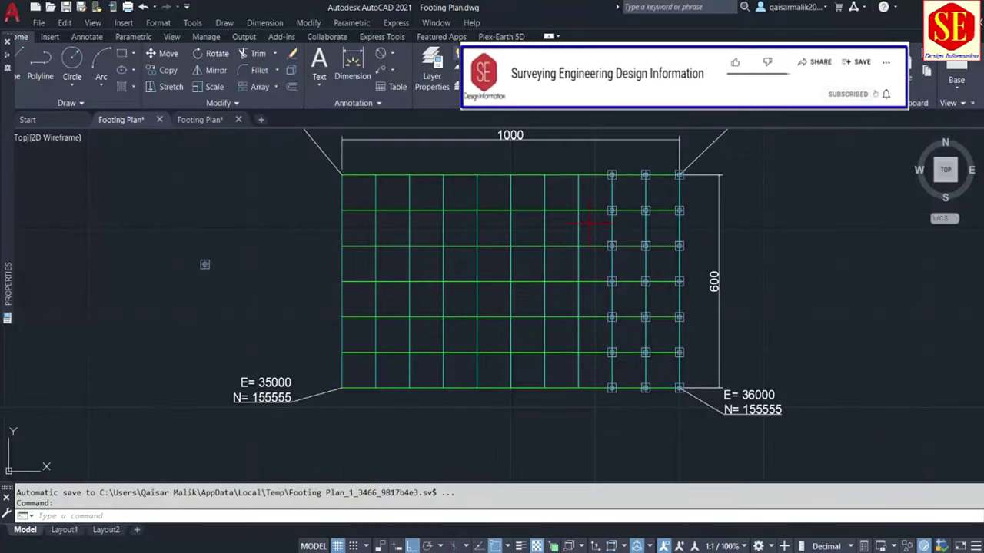
{"action": "type", "text": "co"}
{"action": "key", "text": "Return"}
Window-select the leftmost column of eight footings and pick the bottom footing's centre as base point
{"action": "left_click", "coordinate": [605, 157]}
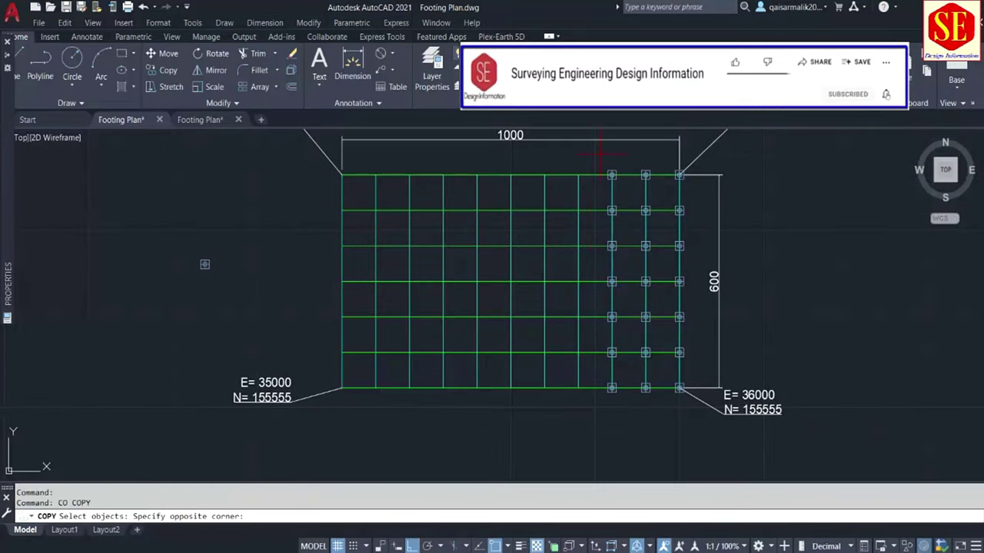
{"action": "left_click", "coordinate": [622, 413]}
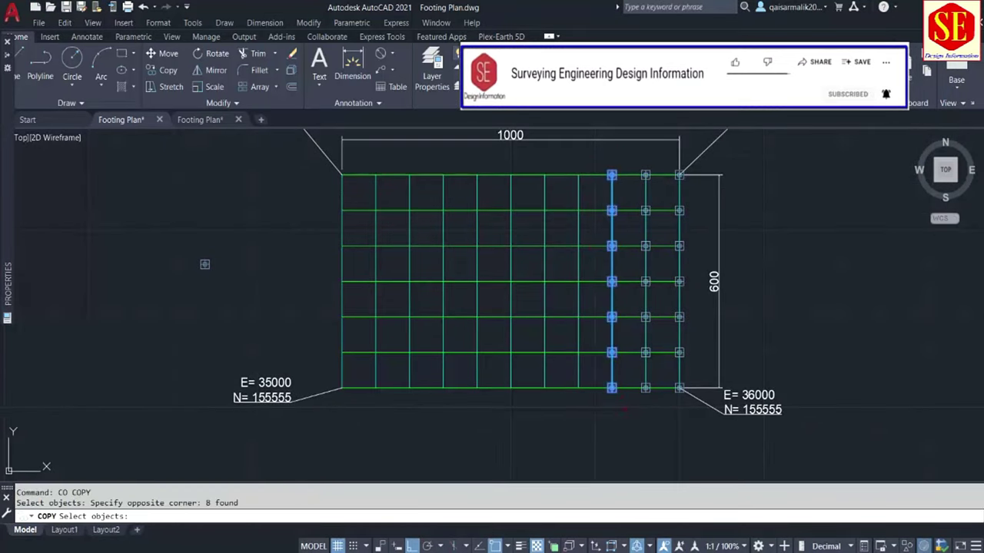
{"action": "scroll", "coordinate": [613, 383], "scroll_direction": "up", "scroll_amount": 2}
{"action": "scroll", "coordinate": [613, 383], "scroll_direction": "up", "scroll_amount": 2}
{"action": "scroll", "coordinate": [605, 368], "scroll_direction": "up", "scroll_amount": 1}
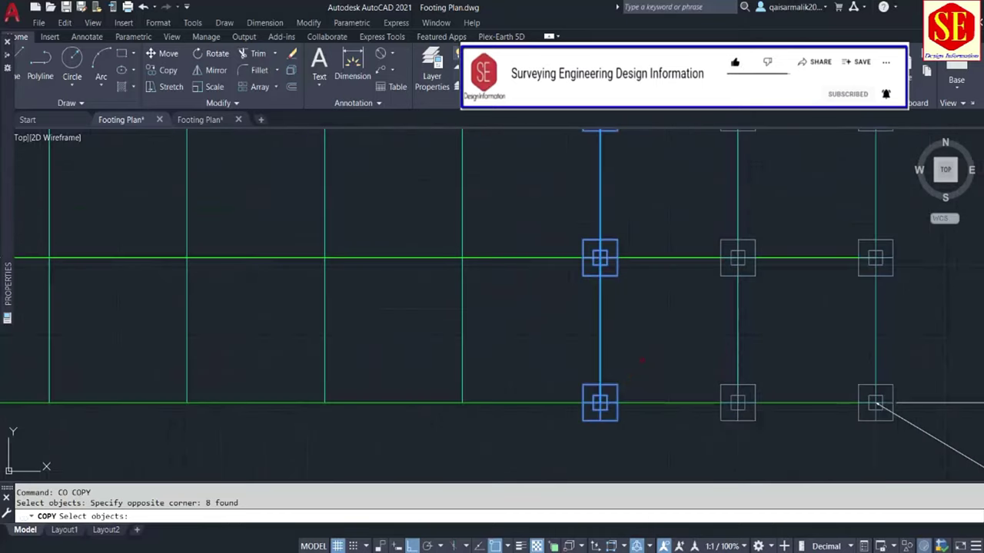
{"action": "key", "text": "Return"}
{"action": "scroll", "coordinate": [604, 403], "scroll_direction": "up", "scroll_amount": 3}
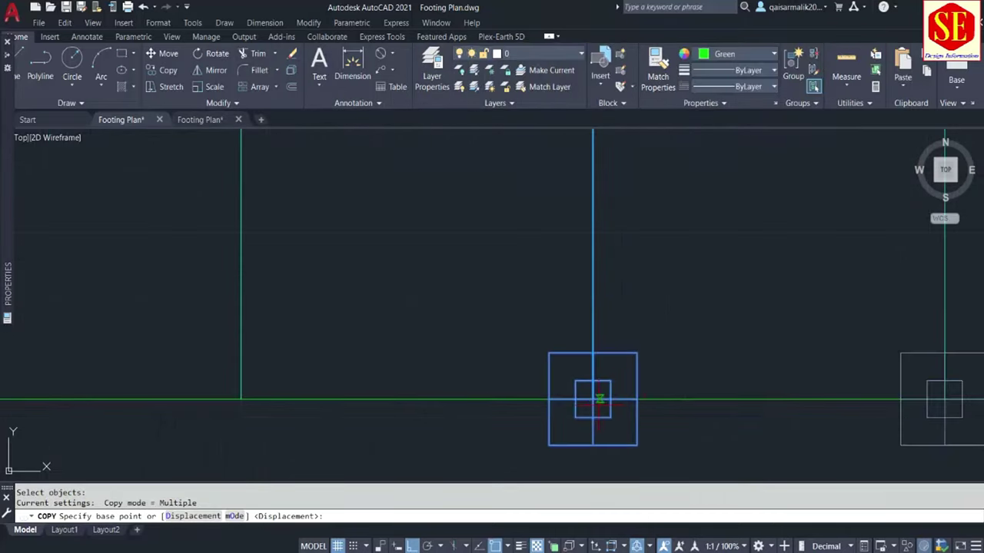
{"action": "left_click", "coordinate": [592, 399]}
Place copies of the footing column on each remaining grid column line, then end the COPY command
{"action": "scroll", "coordinate": [593, 398], "scroll_direction": "down", "scroll_amount": 5}
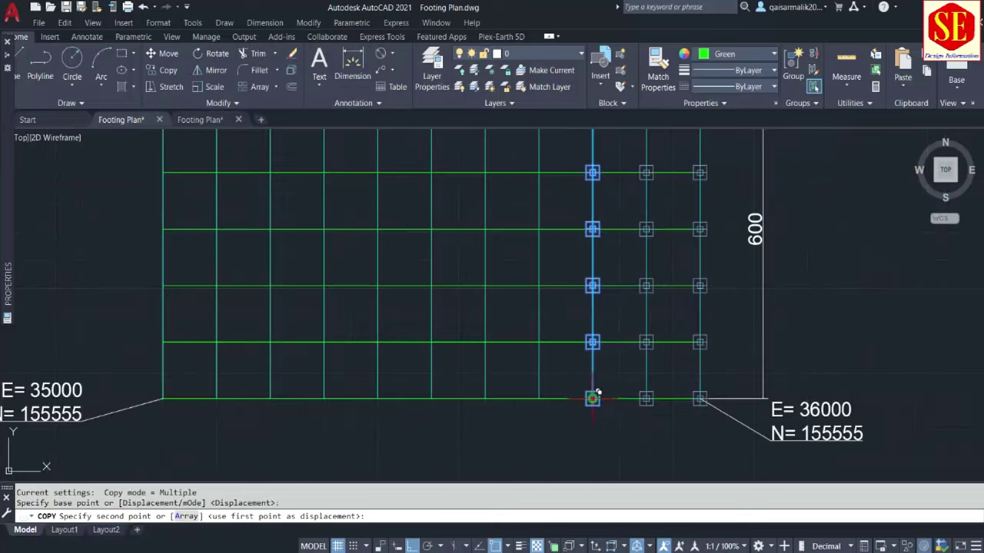
{"action": "scroll", "coordinate": [541, 397], "scroll_direction": "up", "scroll_amount": 2}
{"action": "scroll", "coordinate": [540, 398], "scroll_direction": "up", "scroll_amount": 3}
{"action": "left_click", "coordinate": [538, 396]}
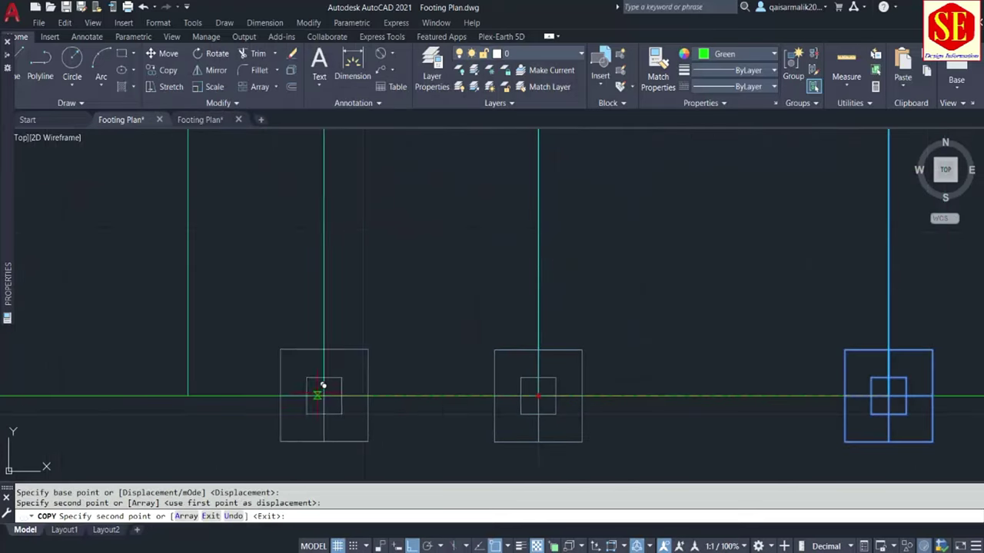
{"action": "left_click", "coordinate": [189, 398]}
{"action": "scroll", "coordinate": [191, 396], "scroll_direction": "down", "scroll_amount": 2}
{"action": "scroll", "coordinate": [696, 395], "scroll_direction": "up", "scroll_amount": 2}
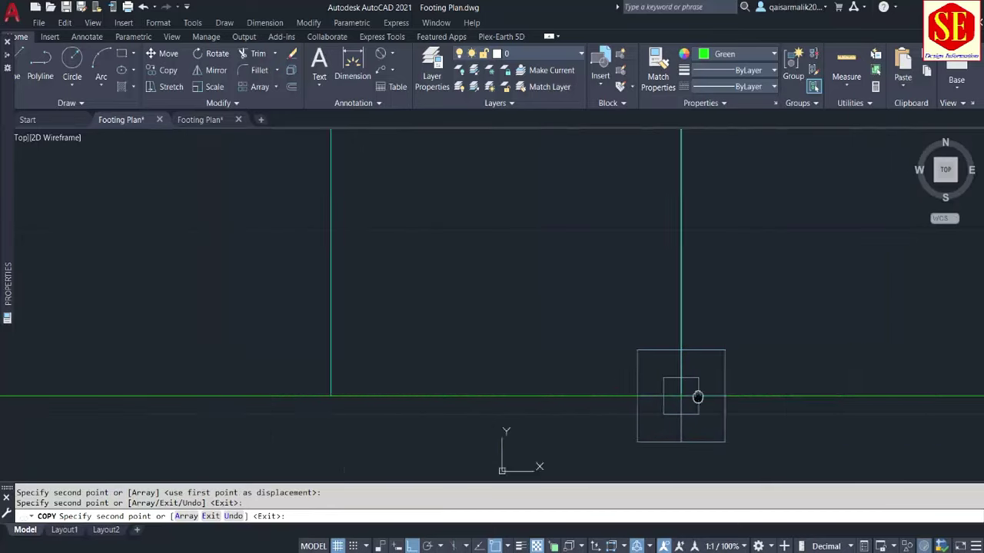
{"action": "scroll", "coordinate": [697, 396], "scroll_direction": "down", "scroll_amount": 2}
{"action": "scroll", "coordinate": [502, 377], "scroll_direction": "up", "scroll_amount": 2}
{"action": "left_click", "coordinate": [438, 396]}
{"action": "scroll", "coordinate": [485, 390], "scroll_direction": "down", "scroll_amount": 5}
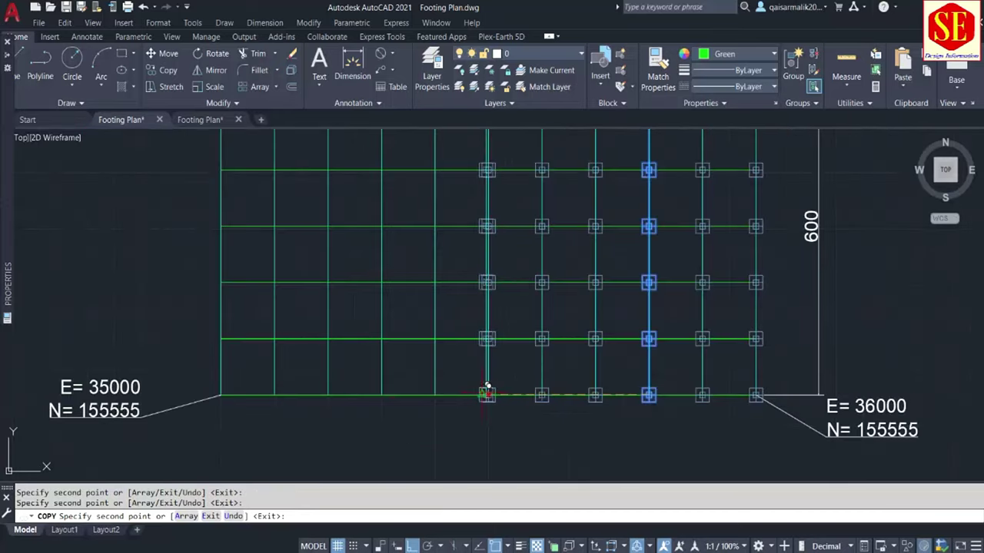
{"action": "scroll", "coordinate": [412, 392], "scroll_direction": "up", "scroll_amount": 3}
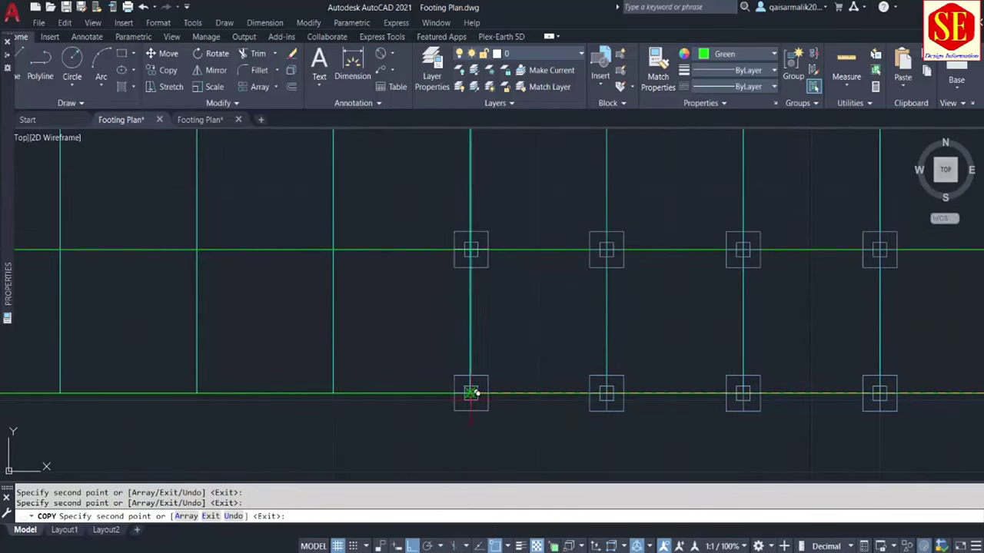
{"action": "scroll", "coordinate": [333, 361], "scroll_direction": "up", "scroll_amount": 5}
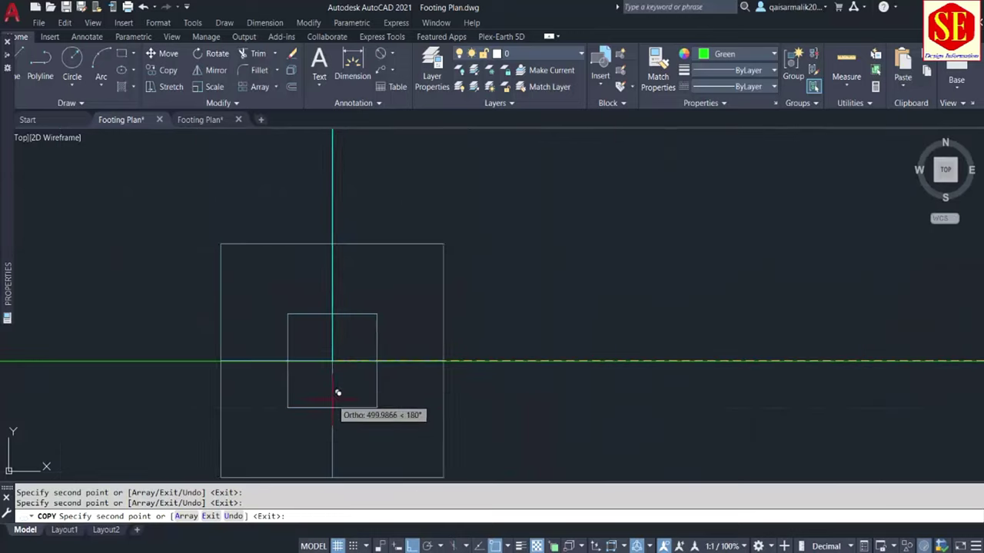
{"action": "scroll", "coordinate": [582, 340], "scroll_direction": "down", "scroll_amount": 6}
{"action": "scroll", "coordinate": [589, 336], "scroll_direction": "up", "scroll_amount": 2}
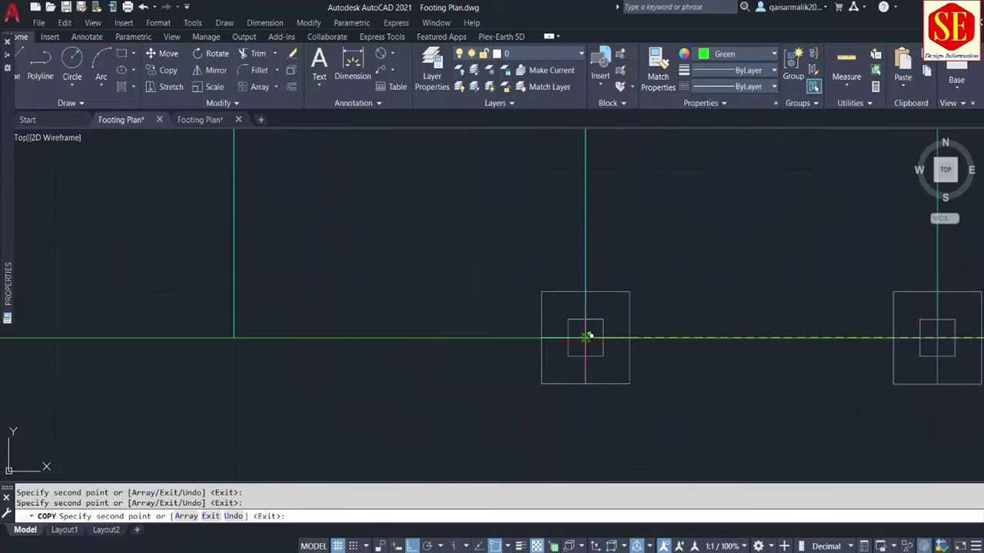
{"action": "scroll", "coordinate": [589, 336], "scroll_direction": "up", "scroll_amount": 4}
{"action": "scroll", "coordinate": [430, 344], "scroll_direction": "down", "scroll_amount": 6}
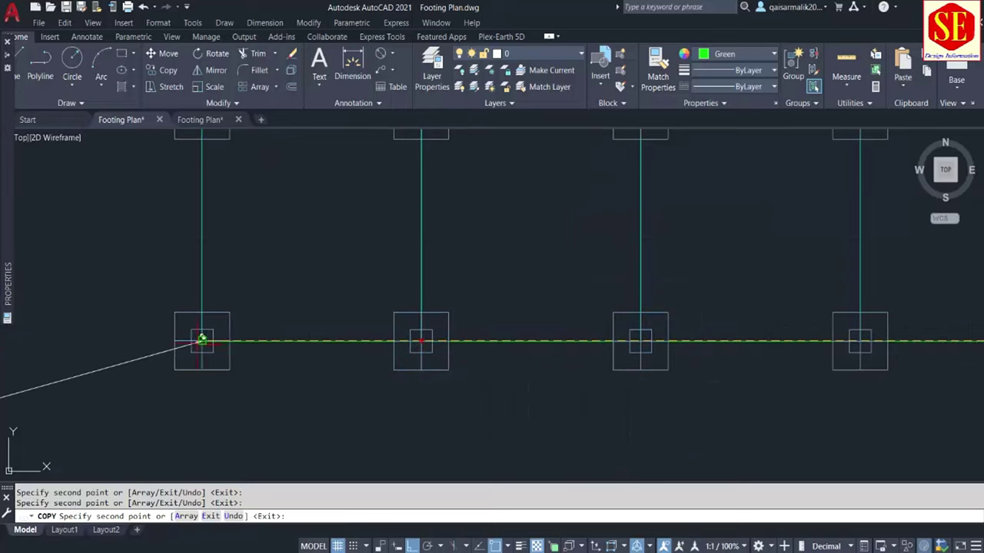
{"action": "scroll", "coordinate": [198, 341], "scroll_direction": "up", "scroll_amount": 2}
{"action": "scroll", "coordinate": [201, 339], "scroll_direction": "up", "scroll_amount": 4}
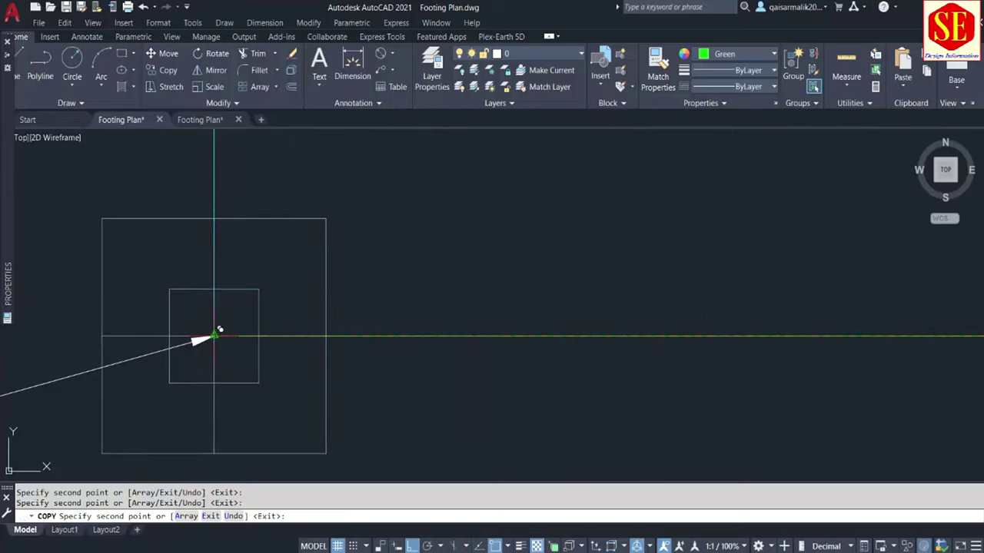
{"action": "scroll", "coordinate": [363, 394], "scroll_direction": "down", "scroll_amount": 6}
{"action": "scroll", "coordinate": [365, 391], "scroll_direction": "down", "scroll_amount": 3}
{"action": "key", "text": "Escape"}
{"action": "scroll", "coordinate": [391, 287], "scroll_direction": "down", "scroll_amount": 4}
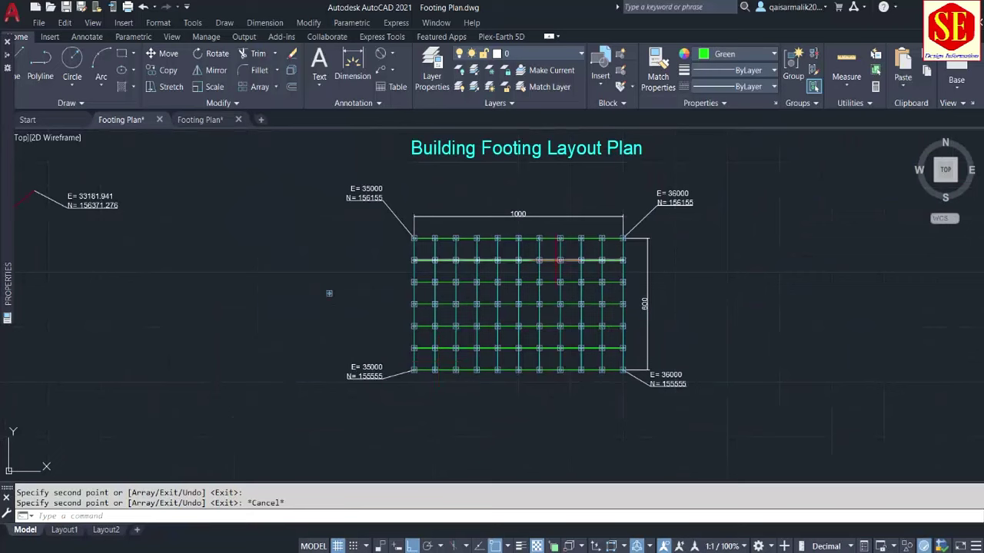
{"action": "scroll", "coordinate": [458, 202], "scroll_direction": "up", "scroll_amount": 4}
{"action": "scroll", "coordinate": [406, 316], "scroll_direction": "down", "scroll_amount": 2}
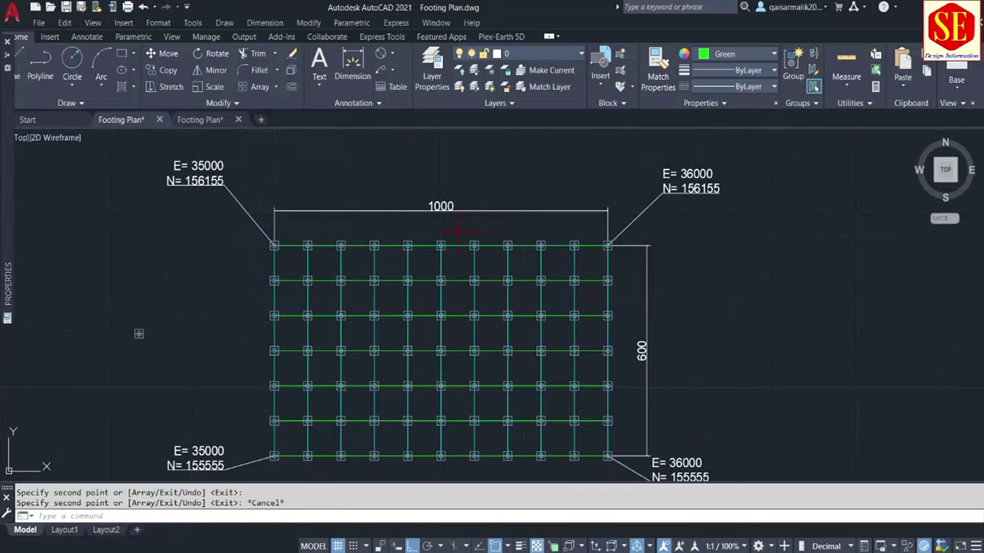
{"action": "middle_click_drag", "start_coordinate": [458, 230], "coordinate": [513, 228]}
{"action": "scroll", "coordinate": [550, 350], "scroll_direction": "up", "scroll_amount": 2}
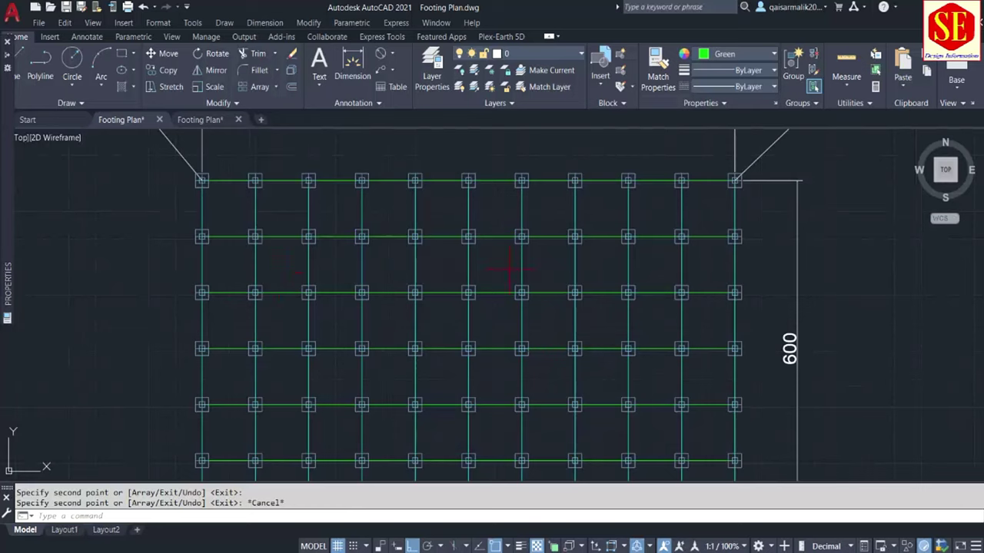
{"action": "left_click", "coordinate": [575, 280]}
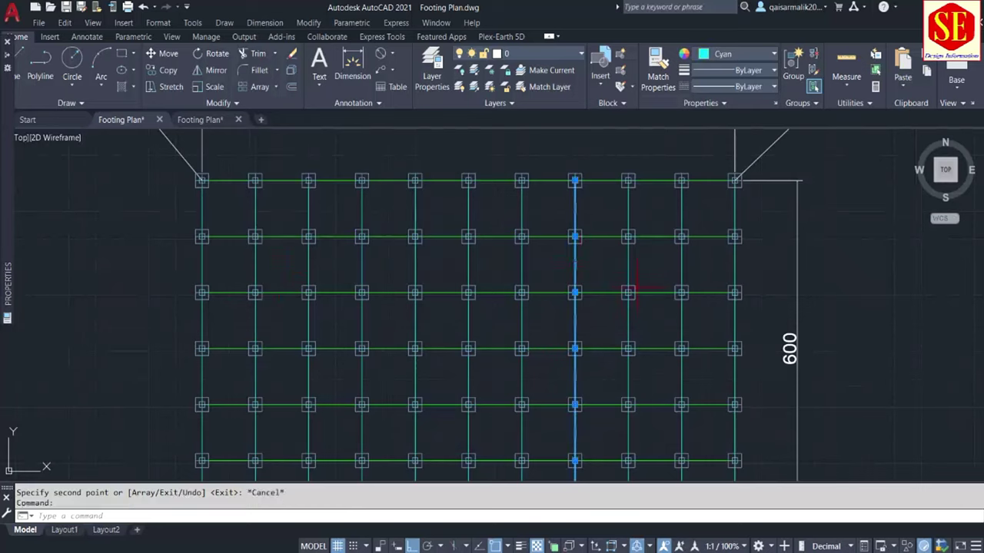
{"action": "key", "text": "Escape"}
{"action": "left_click", "coordinate": [610, 236]}
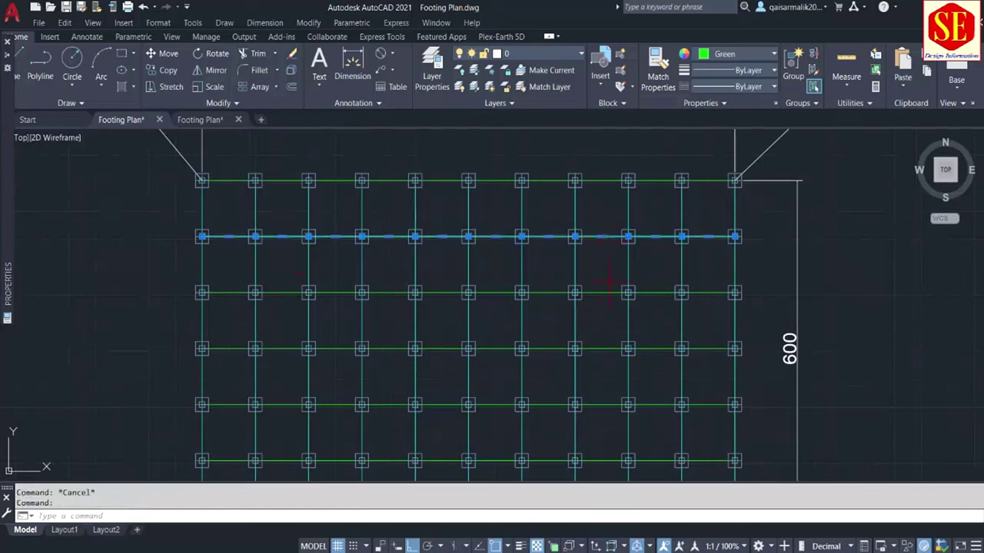
{"action": "key", "text": "Escape"}
{"action": "left_click", "coordinate": [629, 266]}
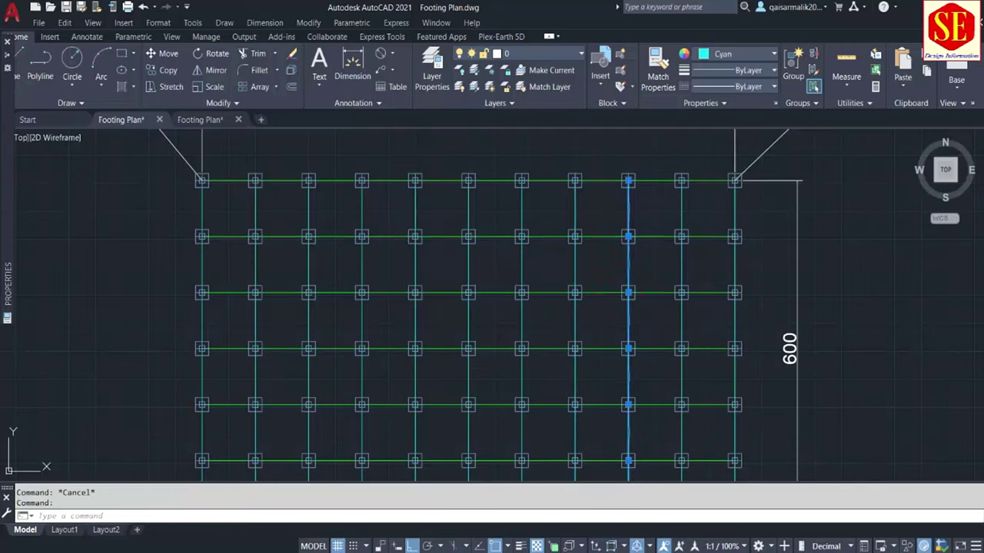
{"action": "key", "text": "Escape"}
Open the Load/Unload Applications dialog using the AP (APPLOAD) command
{"action": "type", "text": "a"}
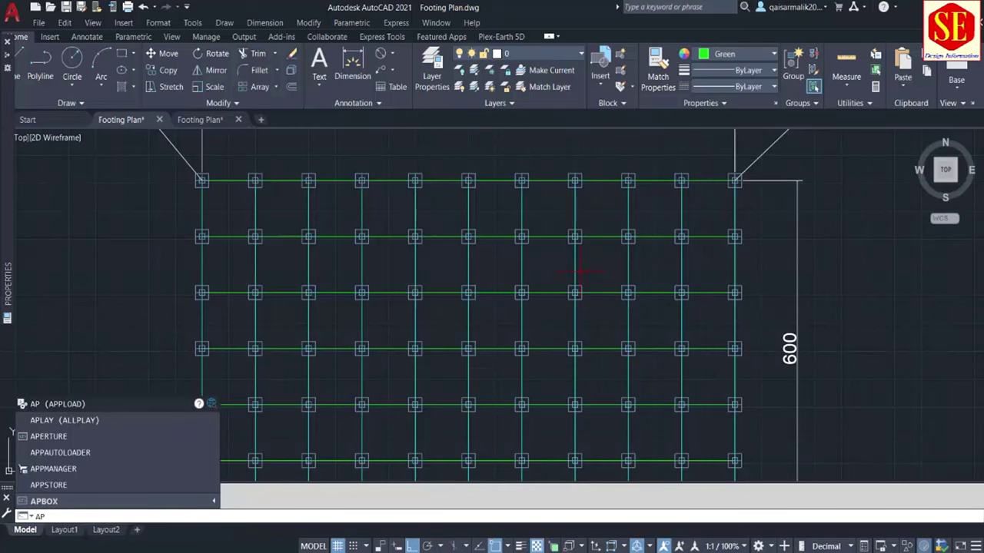
{"action": "key", "text": "Return"}
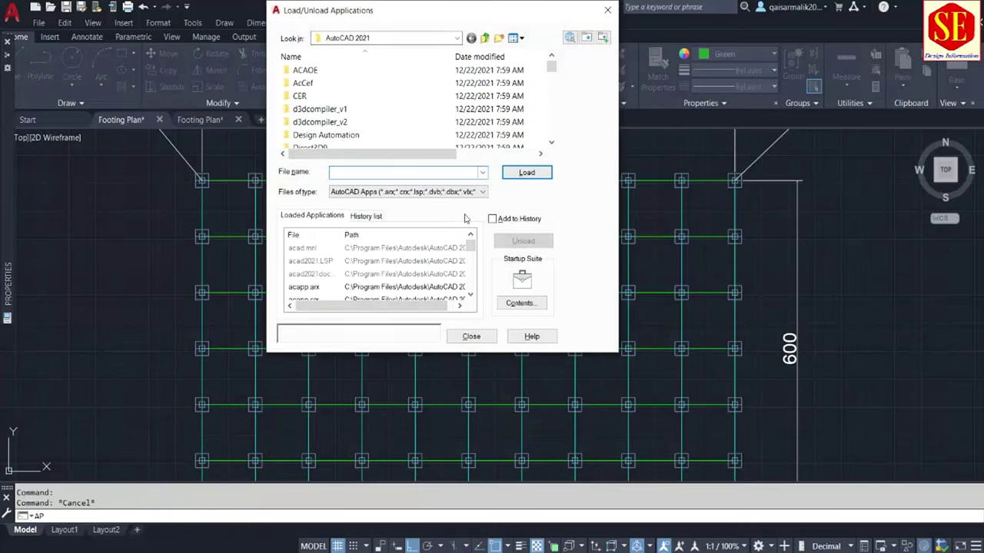
Remove qm.lsp and RDS.LSP from the APPLOAD Startup Suite contents
{"action": "left_click", "coordinate": [522, 304]}
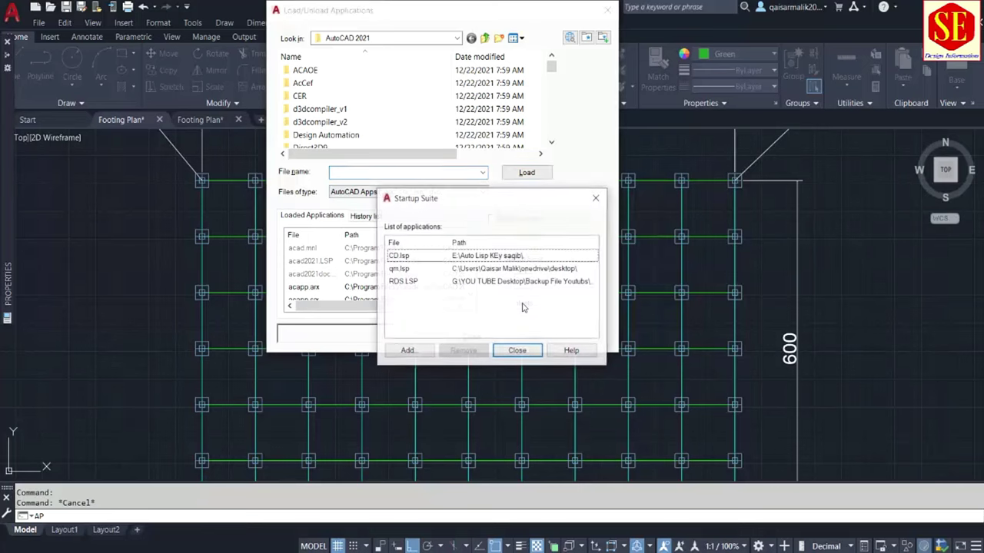
{"action": "left_click_drag", "start_coordinate": [401, 293], "coordinate": [399, 241]}
{"action": "left_click", "coordinate": [403, 283]}
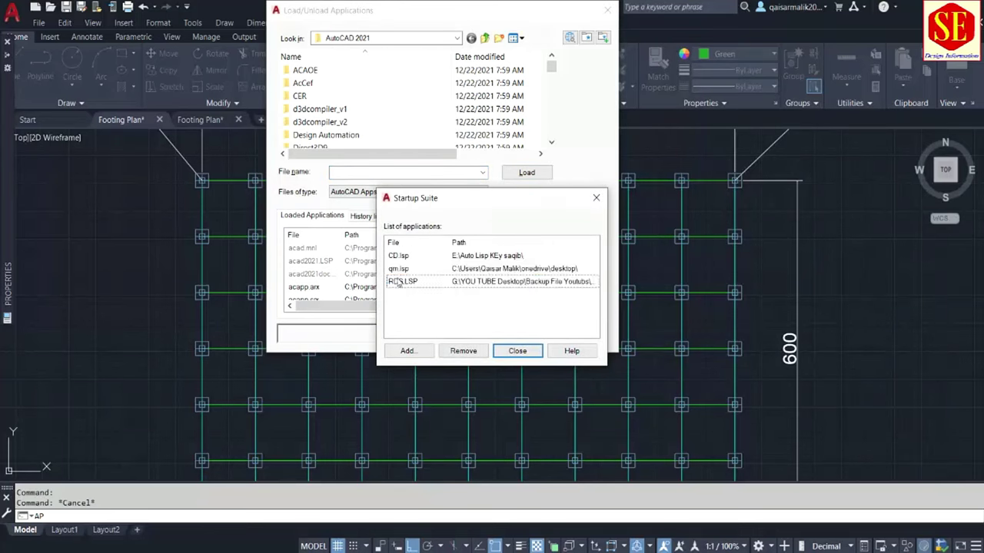
{"action": "left_click_drag", "start_coordinate": [402, 300], "coordinate": [395, 271]}
{"action": "left_click", "coordinate": [465, 352]}
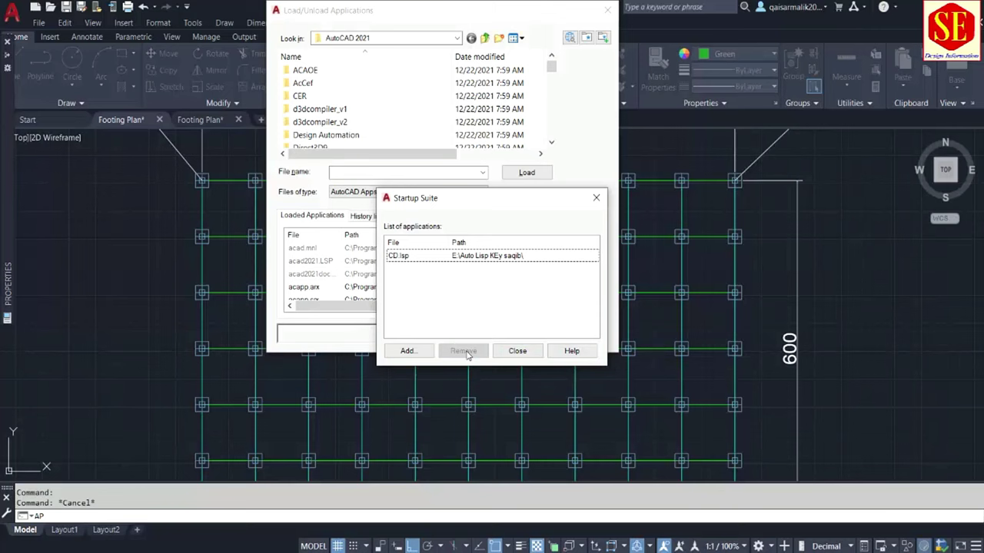
Browse to the Desktop's New folder and open QM.LSP in Notepad
{"action": "left_click", "coordinate": [408, 351]}
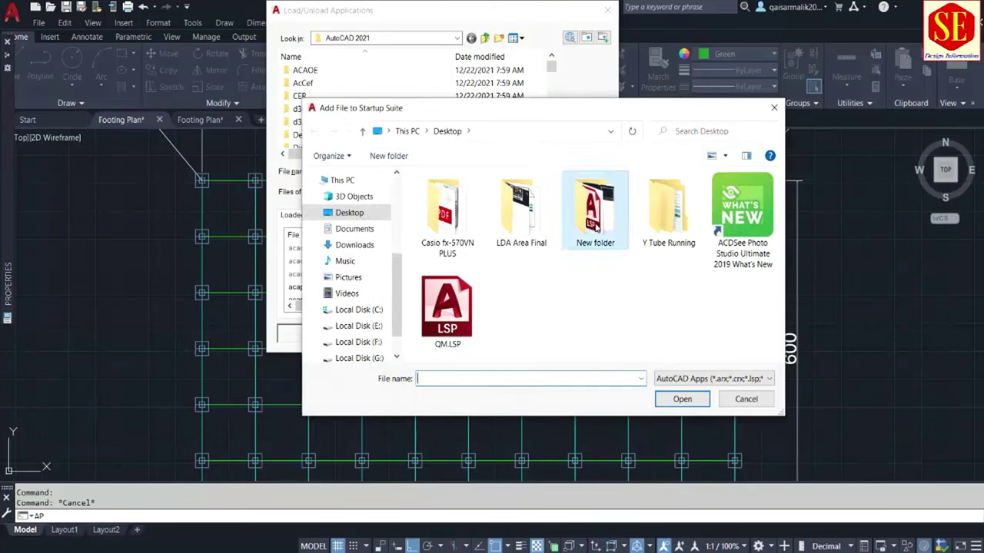
{"action": "double_click", "coordinate": [563, 235]}
{"action": "left_click", "coordinate": [455, 250]}
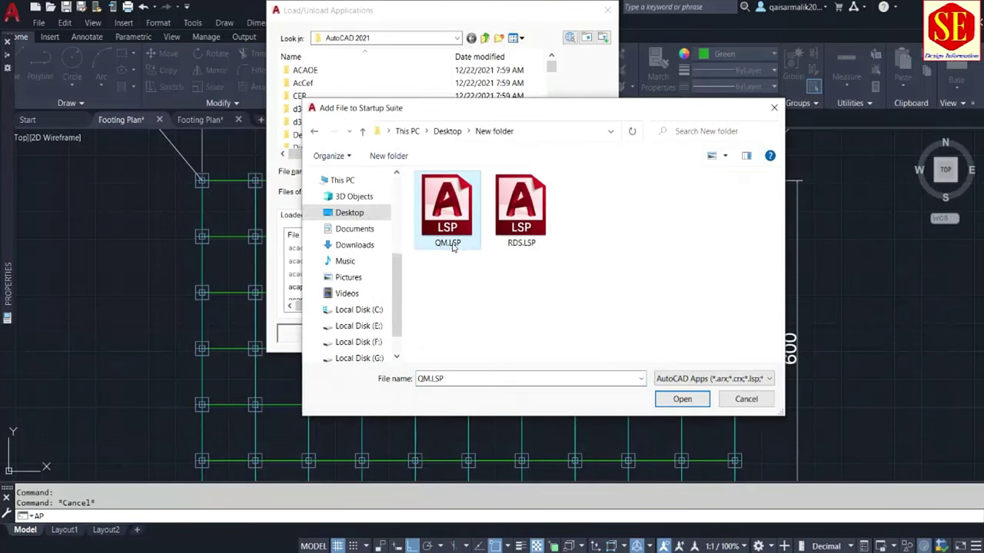
{"action": "left_click", "coordinate": [530, 248]}
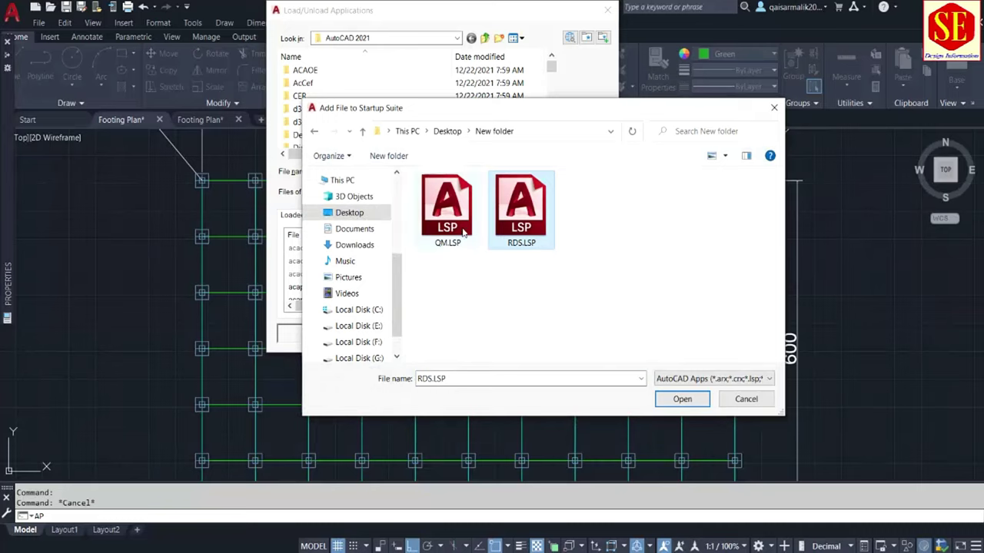
{"action": "left_click", "coordinate": [463, 221]}
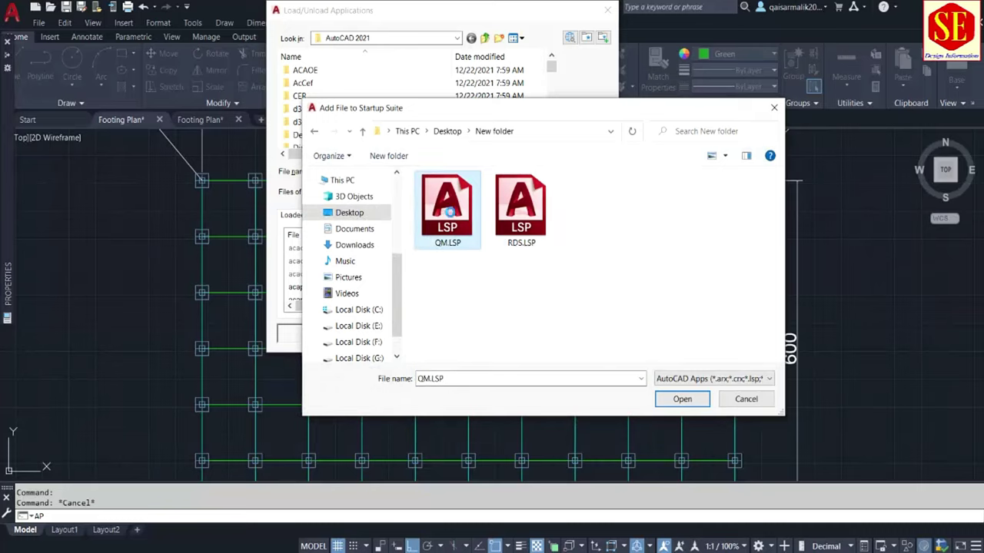
{"action": "right_click", "coordinate": [451, 217]}
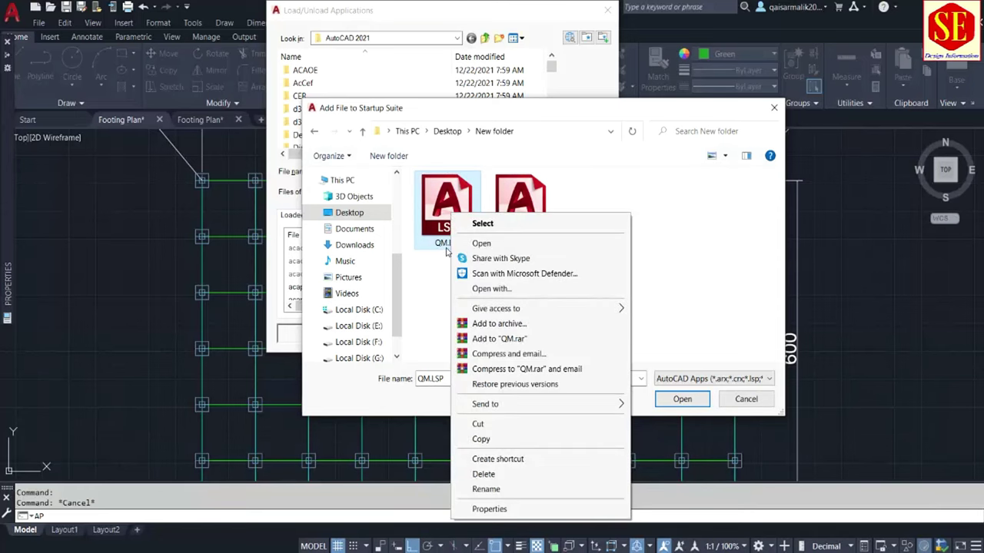
{"action": "left_click", "coordinate": [482, 244]}
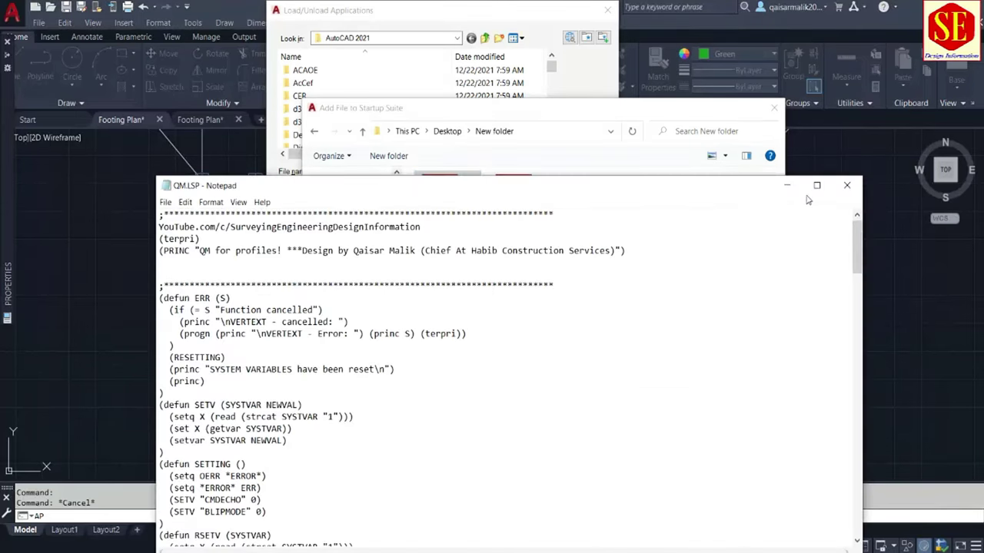
Maximize Notepad and scroll through the QM.LSP code to the SPACES routine
{"action": "left_click", "coordinate": [814, 187]}
{"action": "scroll", "coordinate": [351, 284], "scroll_direction": "down", "scroll_amount": 10}
{"action": "scroll", "coordinate": [352, 284], "scroll_direction": "down", "scroll_amount": 10}
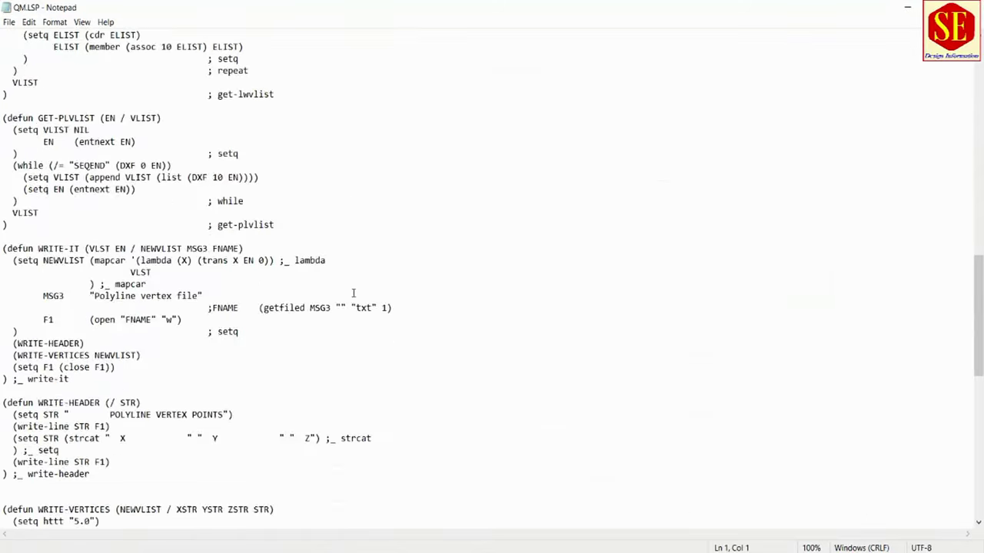
{"action": "scroll", "coordinate": [354, 293], "scroll_direction": "down", "scroll_amount": 10}
{"action": "scroll", "coordinate": [354, 293], "scroll_direction": "down", "scroll_amount": 2}
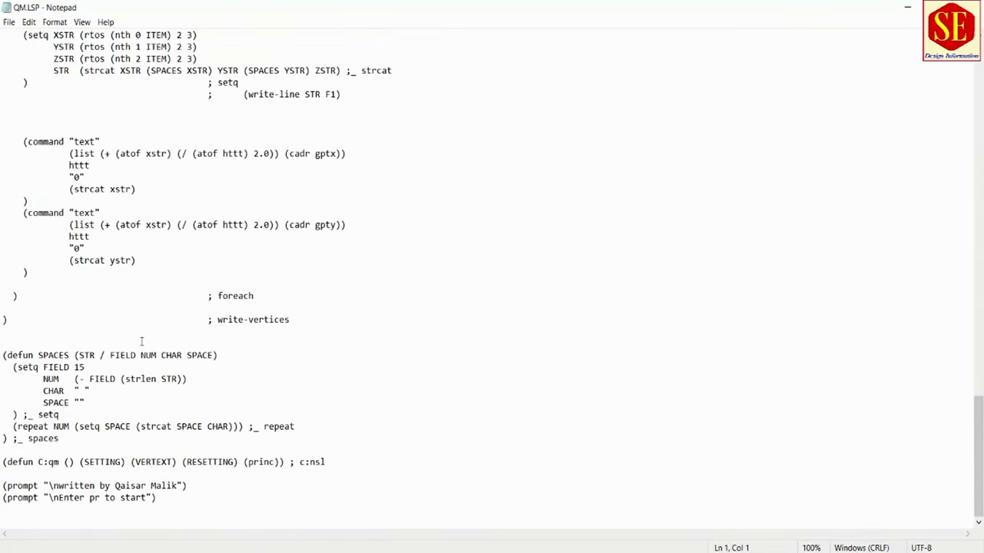
{"action": "scroll", "coordinate": [129, 408], "scroll_direction": "up", "scroll_amount": 1}
{"action": "scroll", "coordinate": [129, 408], "scroll_direction": "up", "scroll_amount": 1}
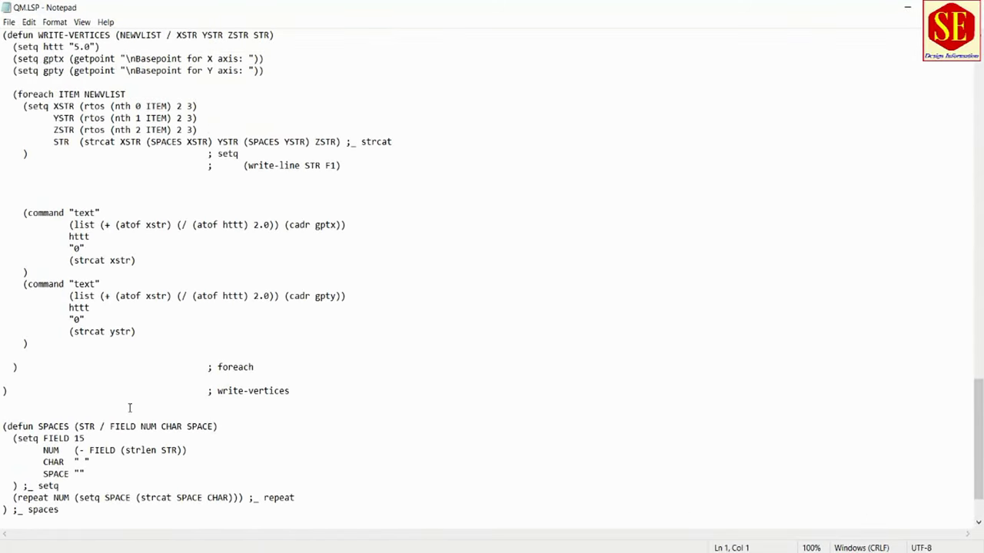
{"action": "scroll", "coordinate": [131, 347], "scroll_direction": "up", "scroll_amount": 1}
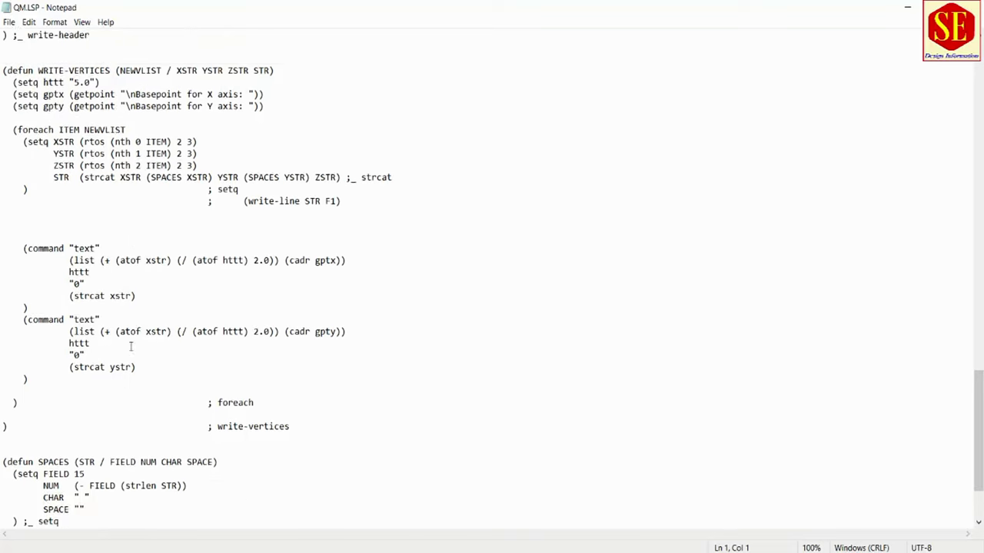
{"action": "scroll", "coordinate": [130, 346], "scroll_direction": "up", "scroll_amount": 1}
{"action": "scroll", "coordinate": [115, 305], "scroll_direction": "up", "scroll_amount": 1}
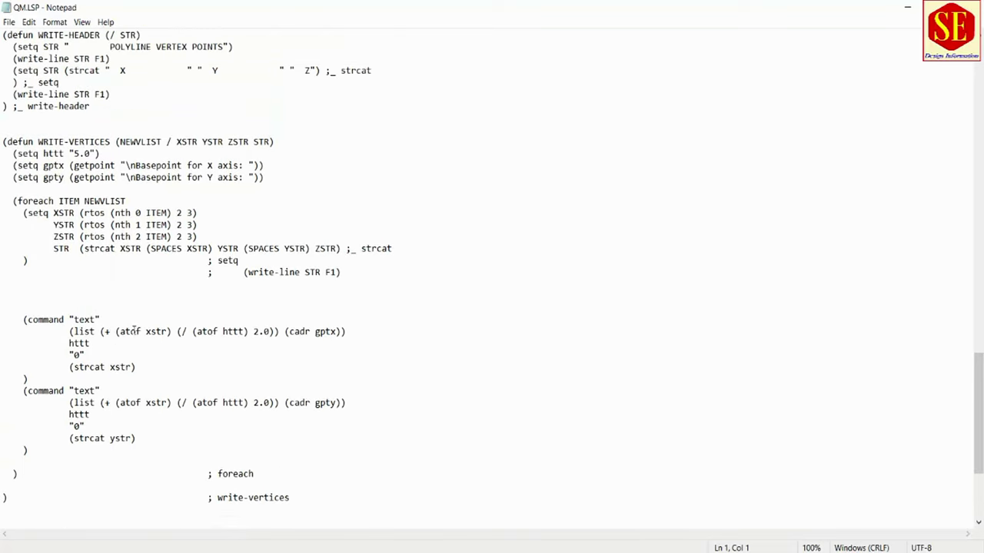
{"action": "scroll", "coordinate": [72, 391], "scroll_direction": "down", "scroll_amount": 4}
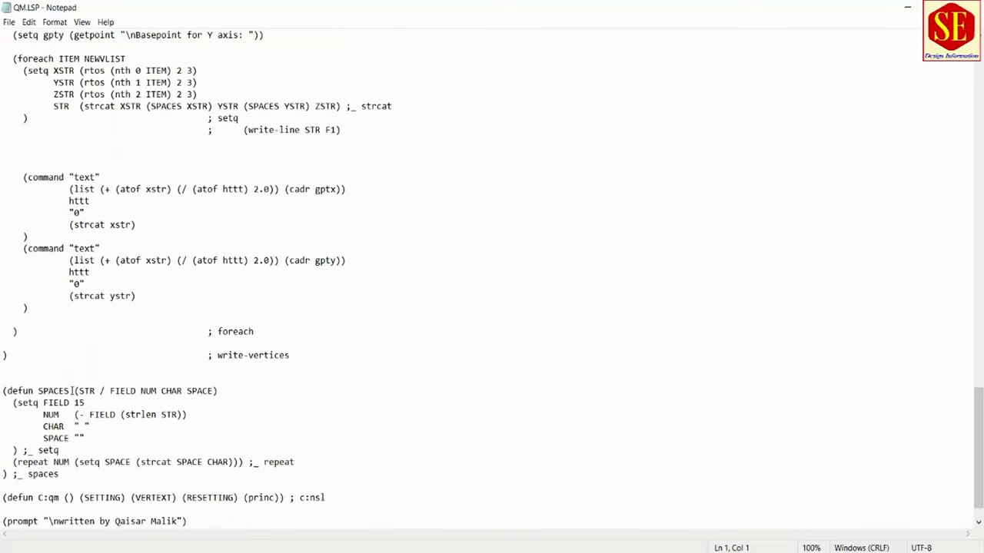
Trial-edit the SPACES FIELD value, restore it to 15, and save QM.LSP
{"action": "left_click_drag", "start_coordinate": [84, 404], "coordinate": [18, 403]}
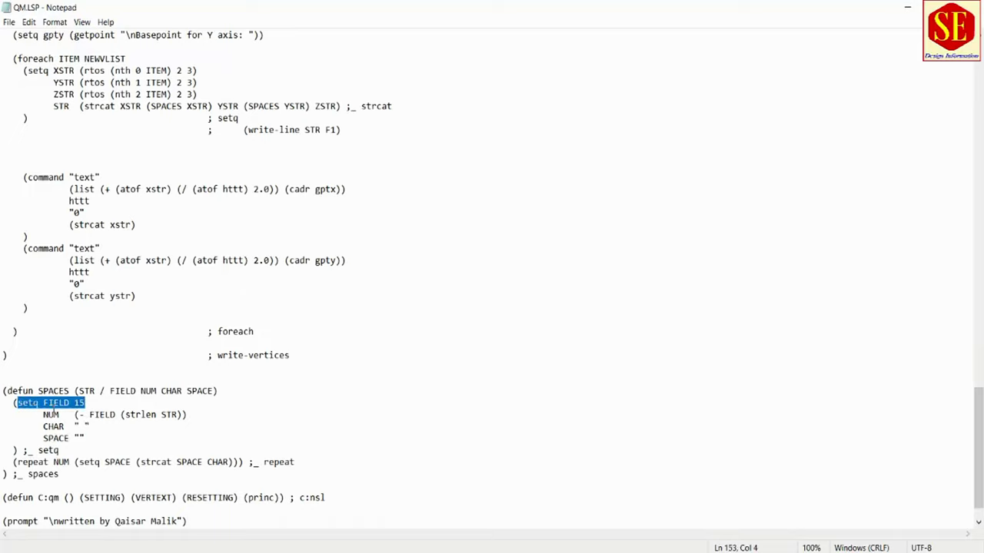
{"action": "left_click", "coordinate": [91, 403]}
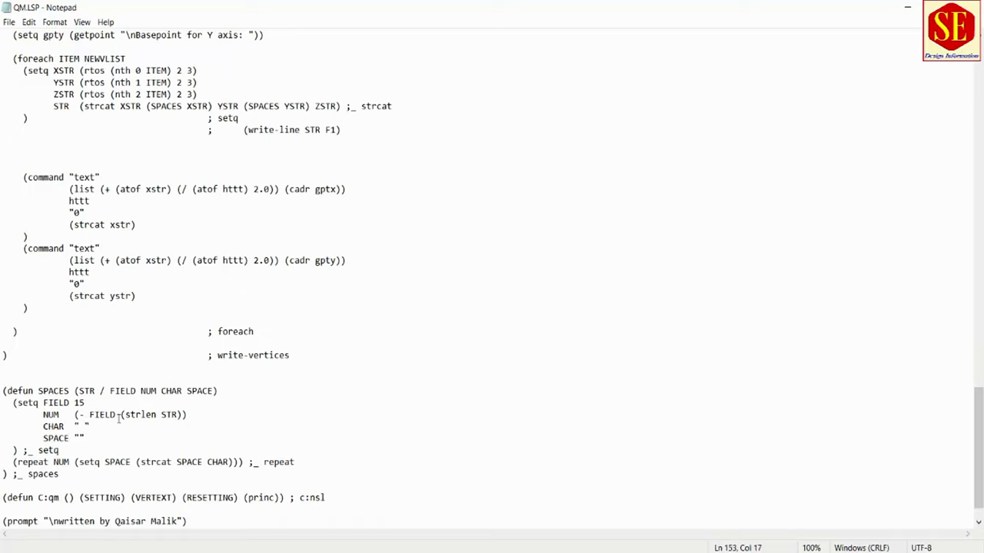
{"action": "key", "text": "BackSpace"}
{"action": "type", "text": "25"}
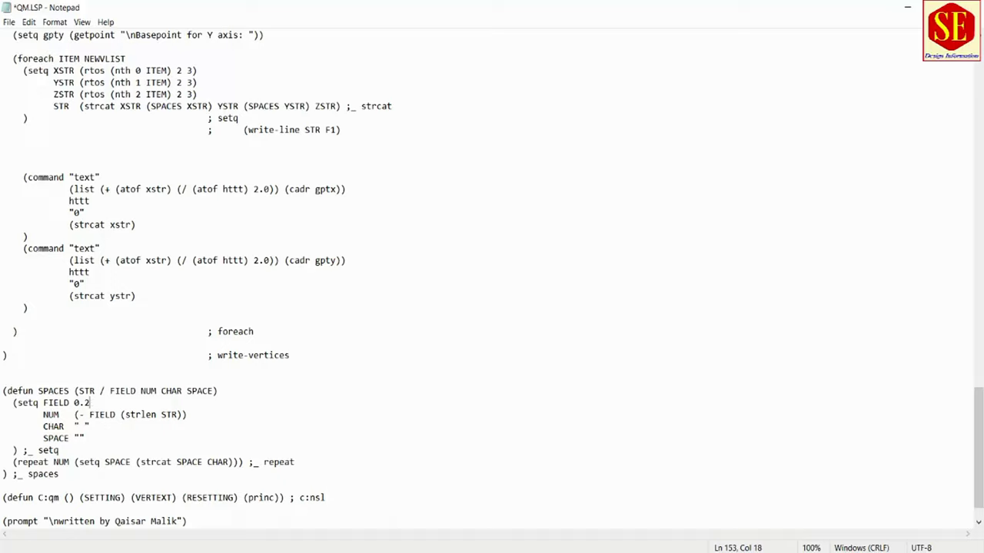
{"action": "key", "text": "BackSpace"}
{"action": "key", "text": "BackSpace"}
{"action": "type", "text": "5"}
{"action": "left_click_drag", "start_coordinate": [101, 404], "coordinate": [12, 403]}
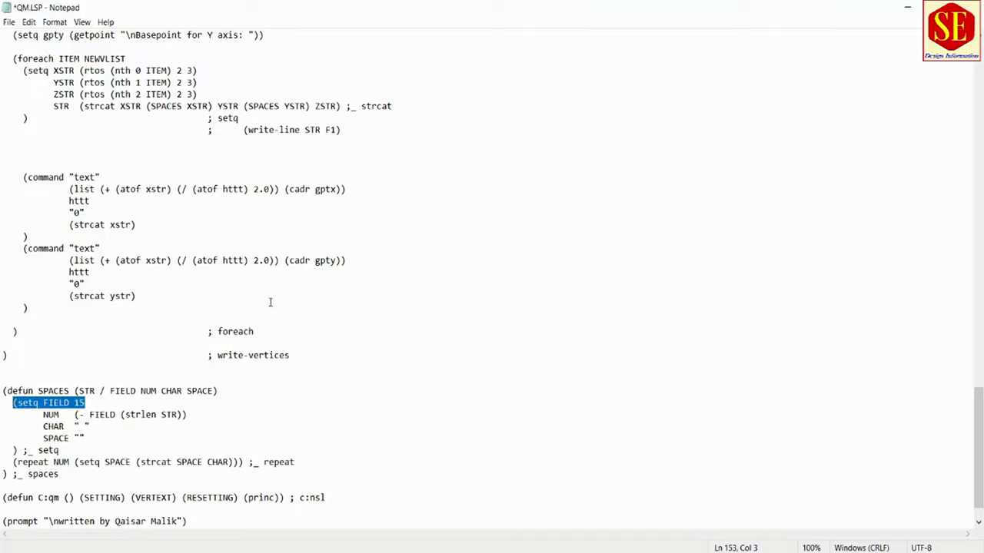
{"action": "left_click", "coordinate": [9, 22]}
{"action": "left_click", "coordinate": [30, 75]}
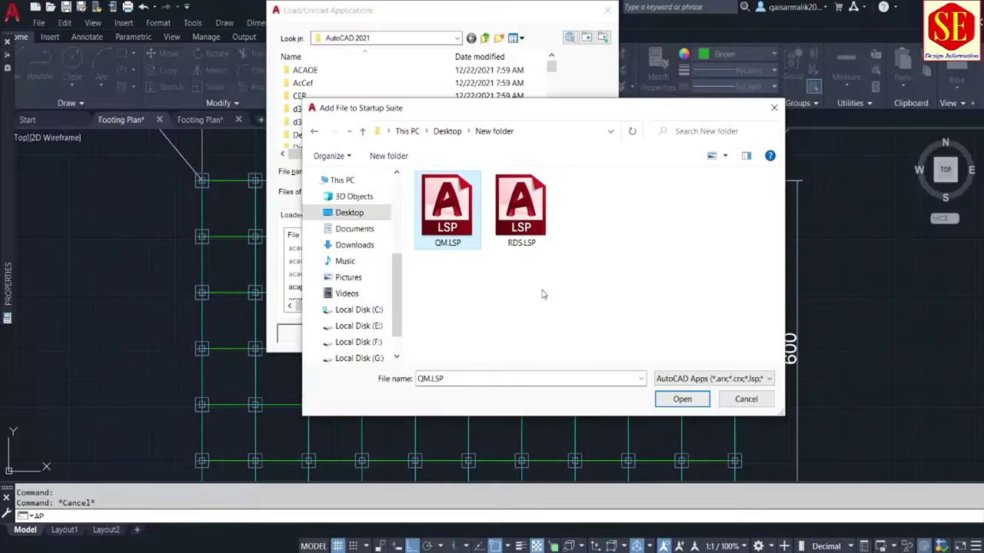
Add QM.LSP and RDS.LSP to the Startup Suite, then save and close Footing Plan
{"action": "left_click_drag", "start_coordinate": [596, 212], "coordinate": [450, 249]}
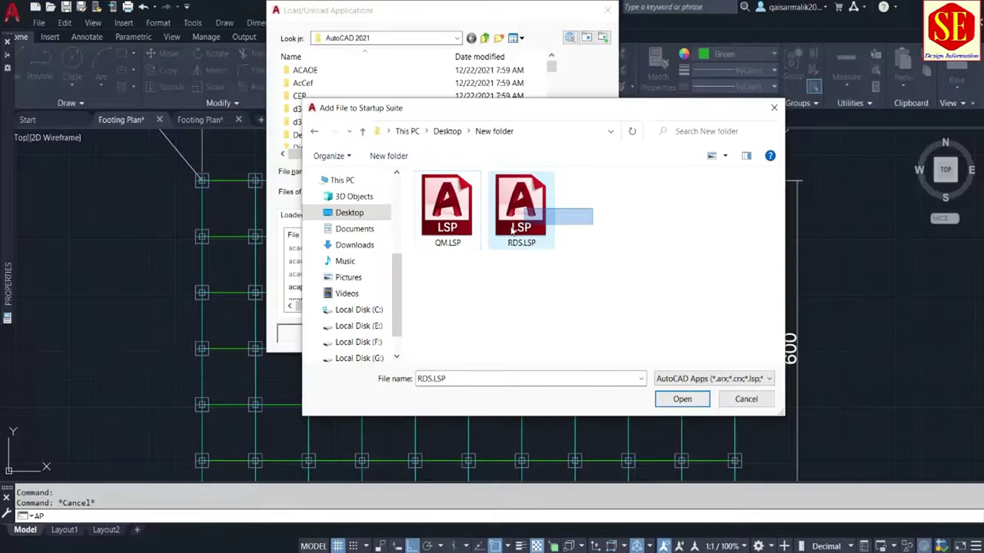
{"action": "left_click", "coordinate": [667, 400]}
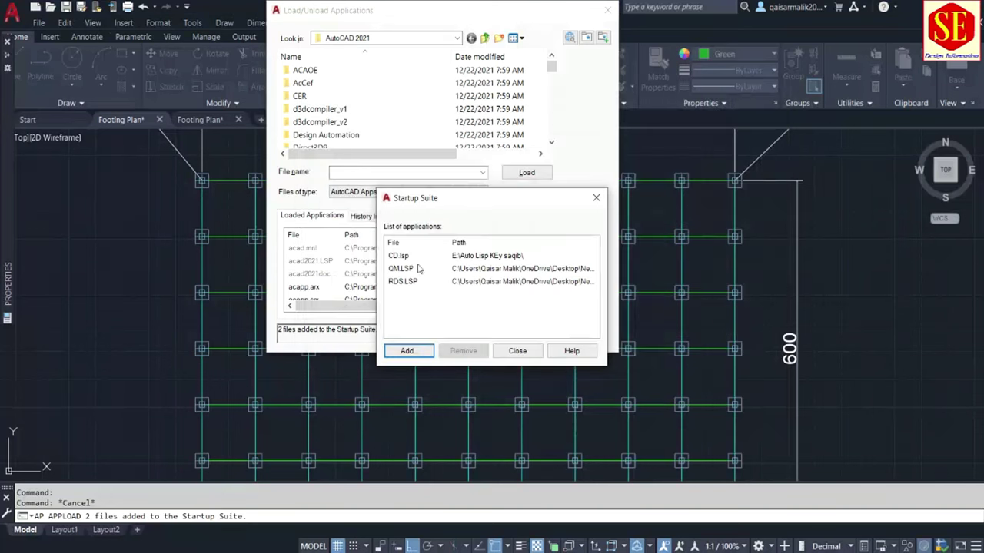
{"action": "left_click", "coordinate": [516, 351]}
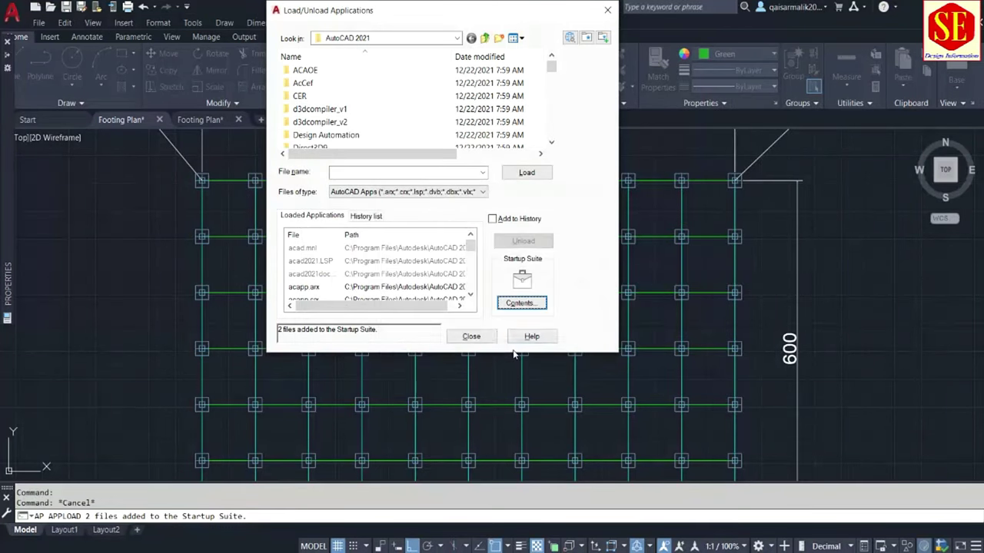
{"action": "left_click", "coordinate": [472, 336]}
{"action": "left_click", "coordinate": [67, 7]}
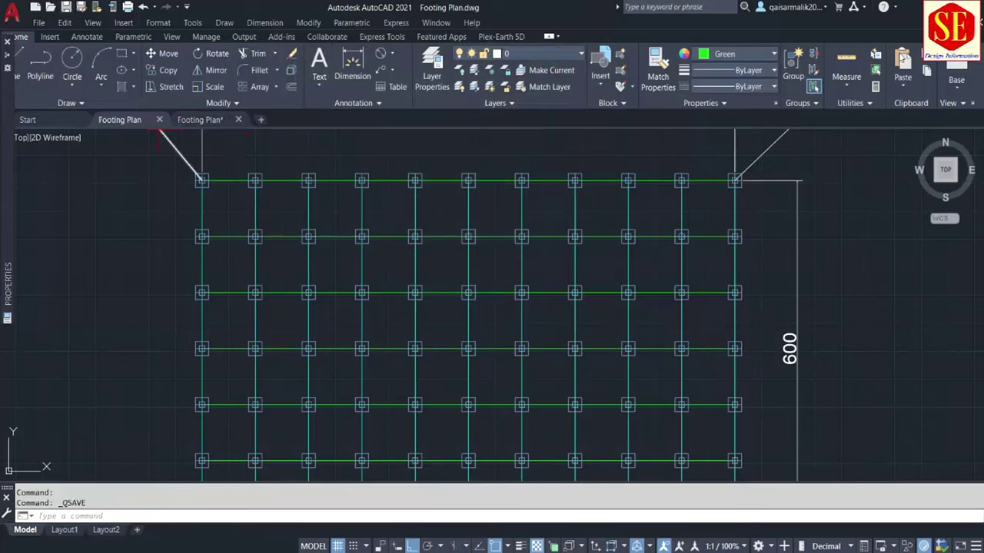
{"action": "left_click", "coordinate": [160, 120]}
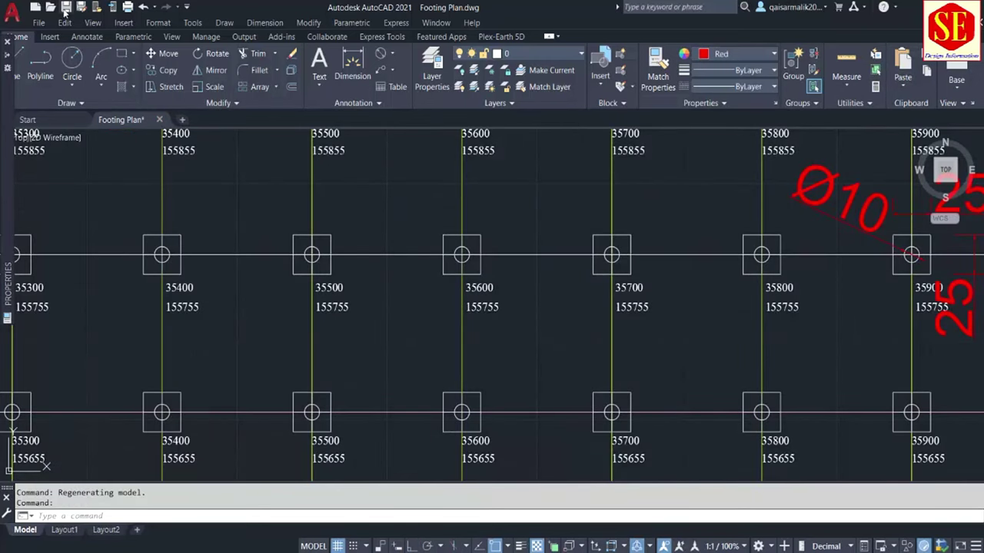
Reopen Footing Plan.dwg from New folder, choosing Always Load for both LISP routines
{"action": "key", "text": "ctrl+o"}
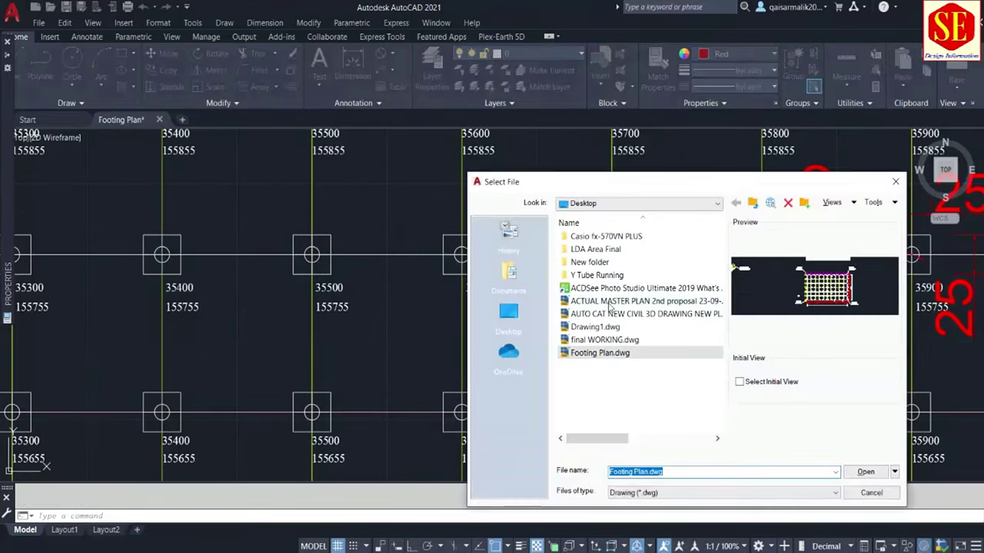
{"action": "double_click", "coordinate": [603, 268]}
{"action": "left_click", "coordinate": [609, 238]}
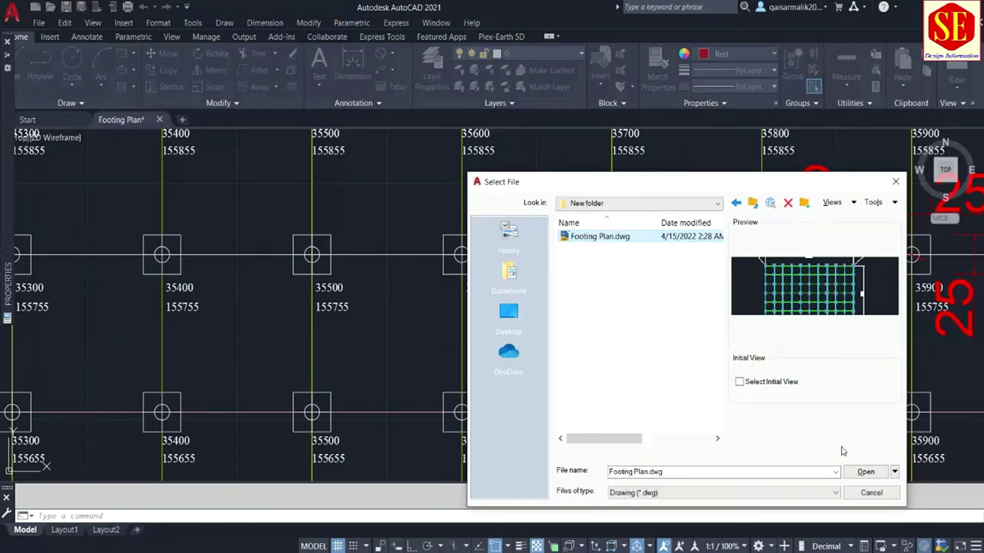
{"action": "left_click", "coordinate": [865, 472]}
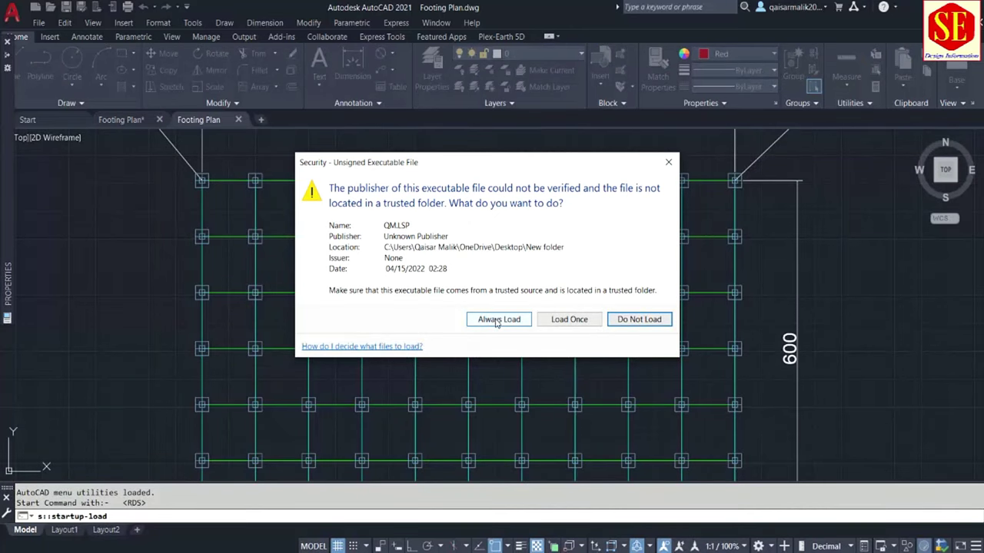
{"action": "left_click", "coordinate": [497, 320]}
{"action": "left_click", "coordinate": [496, 320]}
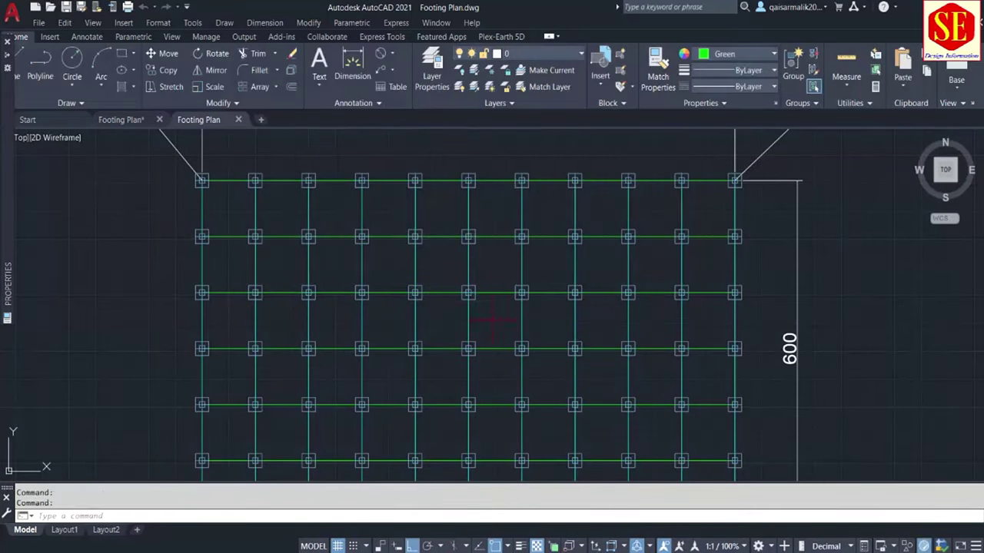
Run QM on the bottom grid line and set X/Y base points, placing labels 35400–35700
{"action": "middle_click_drag", "start_coordinate": [492, 319], "coordinate": [483, 281]}
{"action": "scroll", "coordinate": [484, 281], "scroll_direction": "down", "scroll_amount": 3}
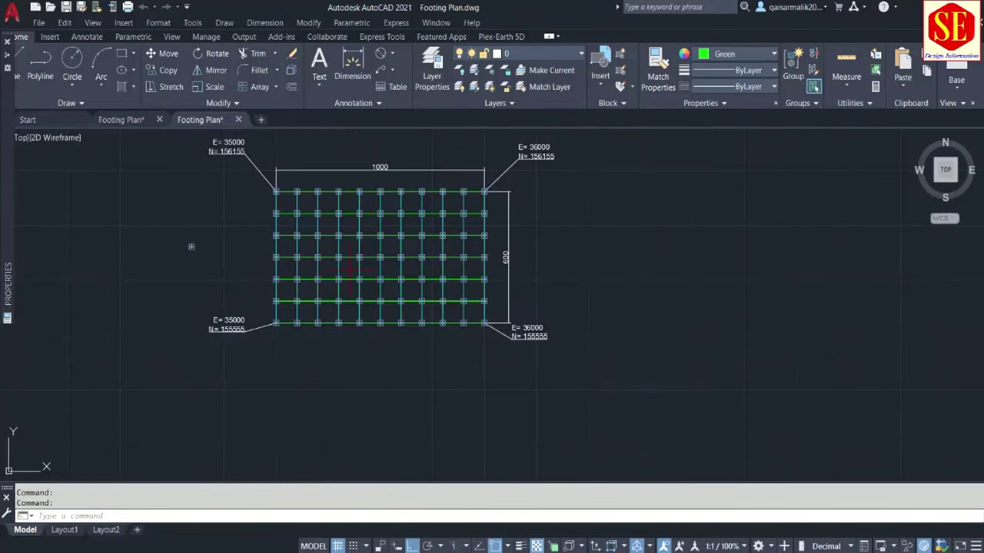
{"action": "scroll", "coordinate": [314, 319], "scroll_direction": "up", "scroll_amount": 4}
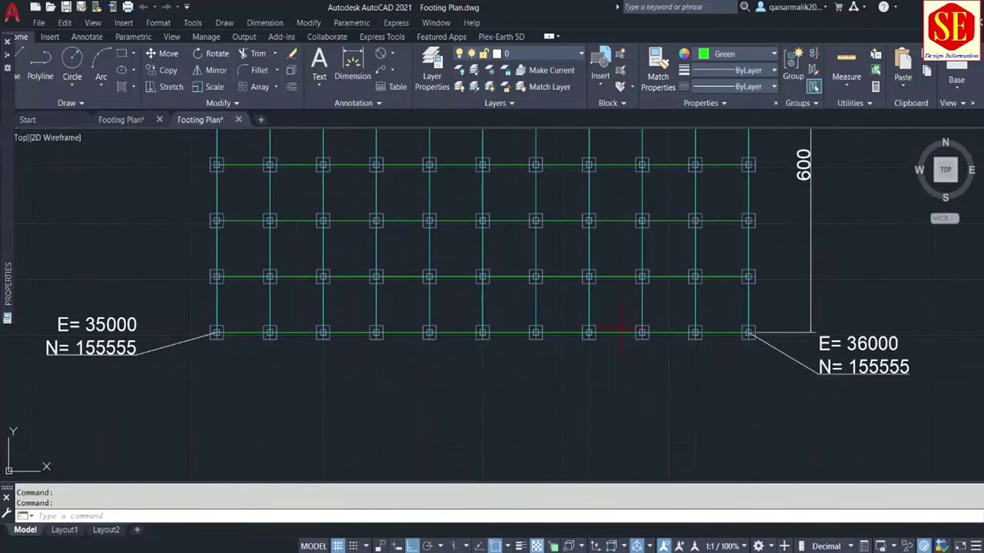
{"action": "scroll", "coordinate": [417, 248], "scroll_direction": "up", "scroll_amount": 2}
{"action": "scroll", "coordinate": [433, 303], "scroll_direction": "up", "scroll_amount": 4}
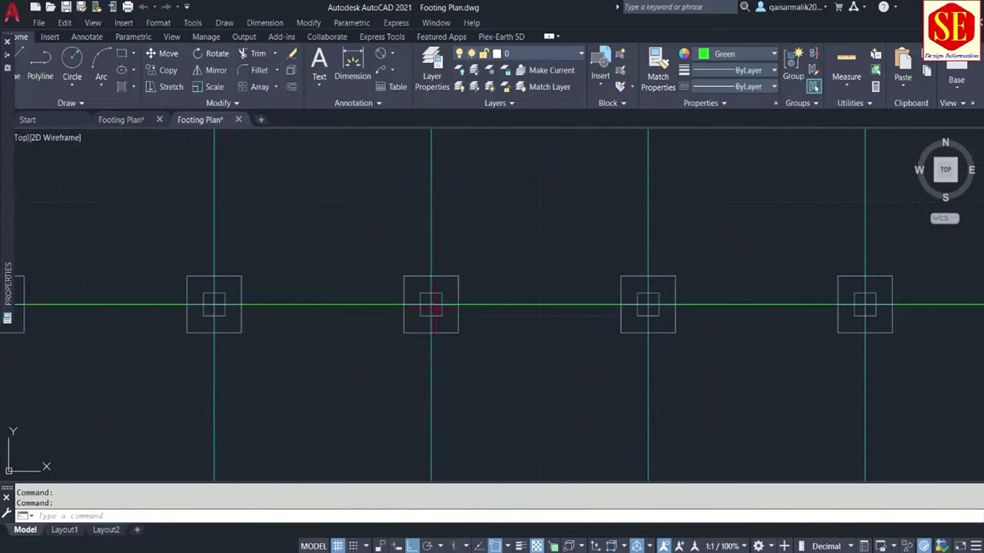
{"action": "scroll", "coordinate": [476, 310], "scroll_direction": "down", "scroll_amount": 5}
{"action": "scroll", "coordinate": [502, 204], "scroll_direction": "up", "scroll_amount": 2}
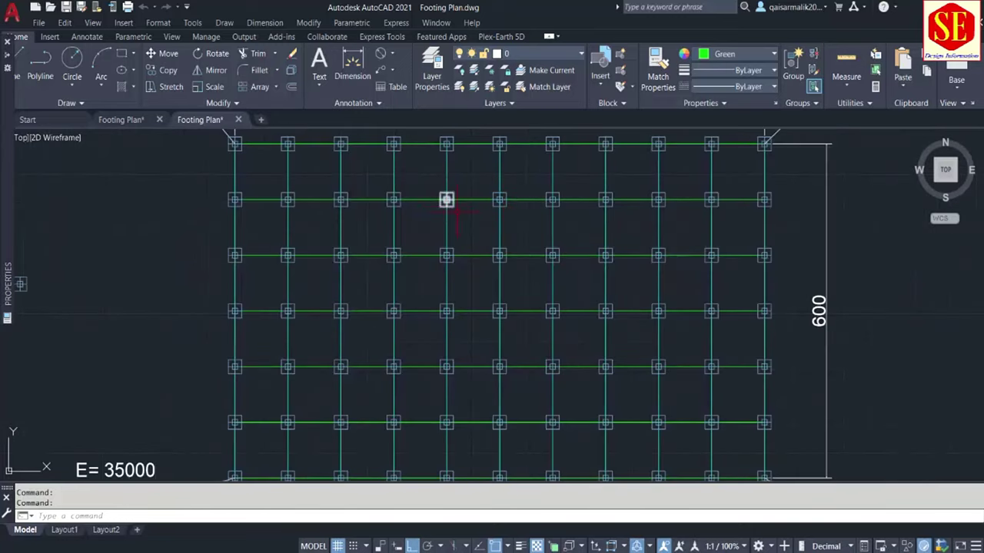
{"action": "scroll", "coordinate": [501, 219], "scroll_direction": "down", "scroll_amount": 3}
{"action": "scroll", "coordinate": [461, 341], "scroll_direction": "up", "scroll_amount": 2}
{"action": "scroll", "coordinate": [461, 341], "scroll_direction": "up", "scroll_amount": 3}
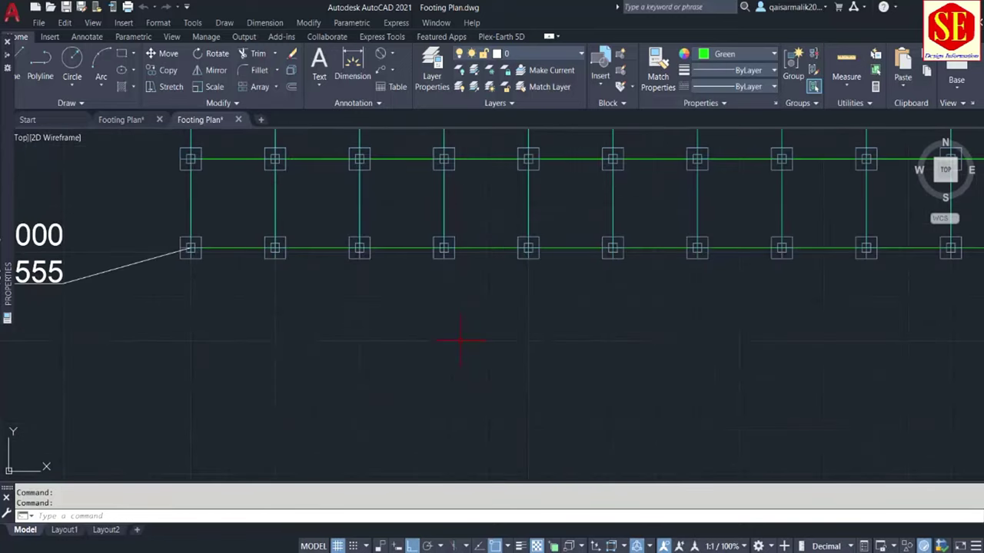
{"action": "type", "text": "QM"}
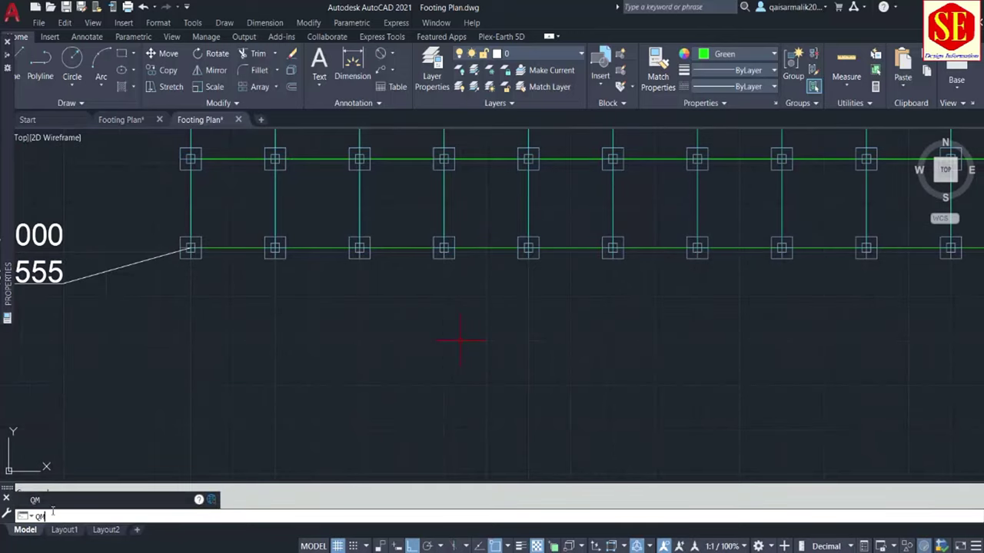
{"action": "key", "text": "Return"}
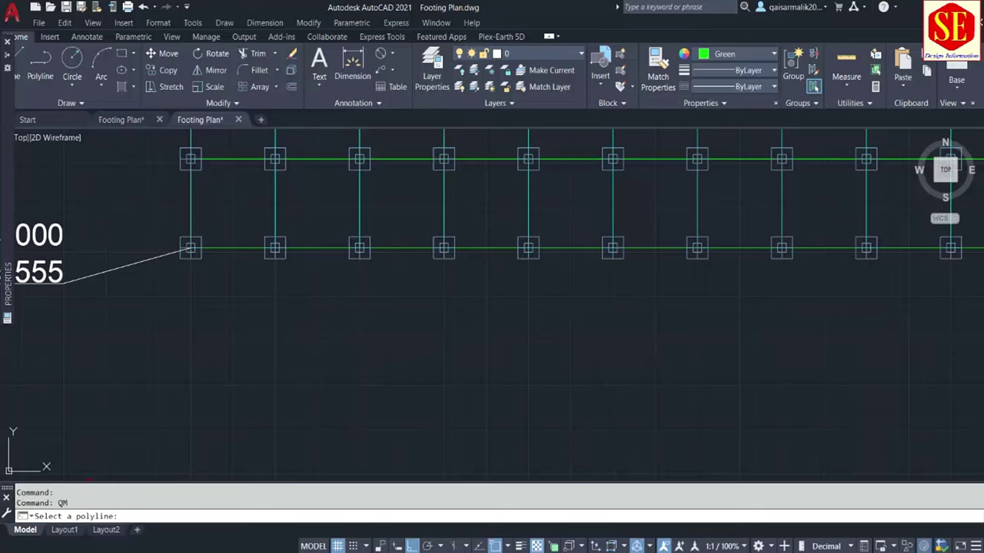
{"action": "left_click", "coordinate": [403, 248]}
{"action": "scroll", "coordinate": [442, 267], "scroll_direction": "up", "scroll_amount": 2}
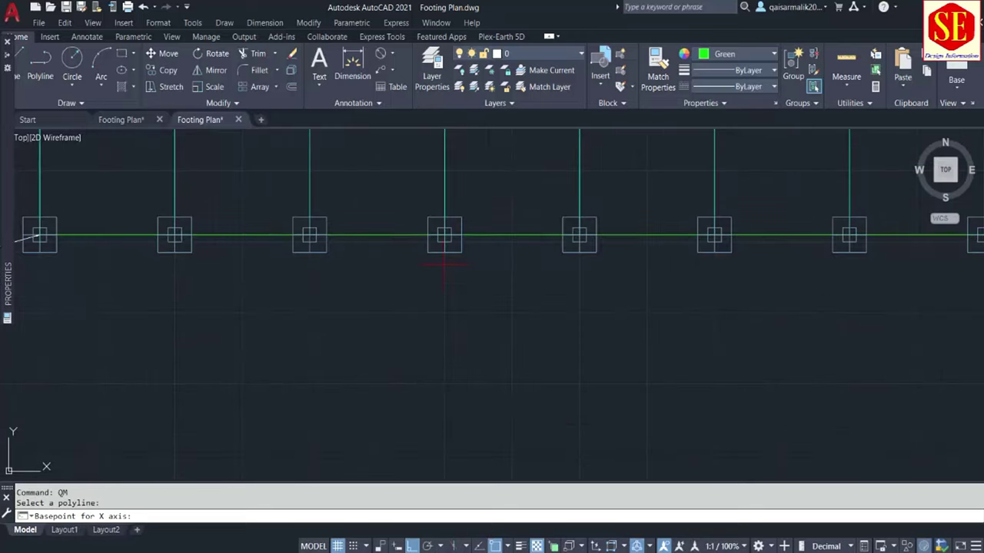
{"action": "scroll", "coordinate": [444, 265], "scroll_direction": "up", "scroll_amount": 2}
{"action": "left_click", "coordinate": [444, 264]}
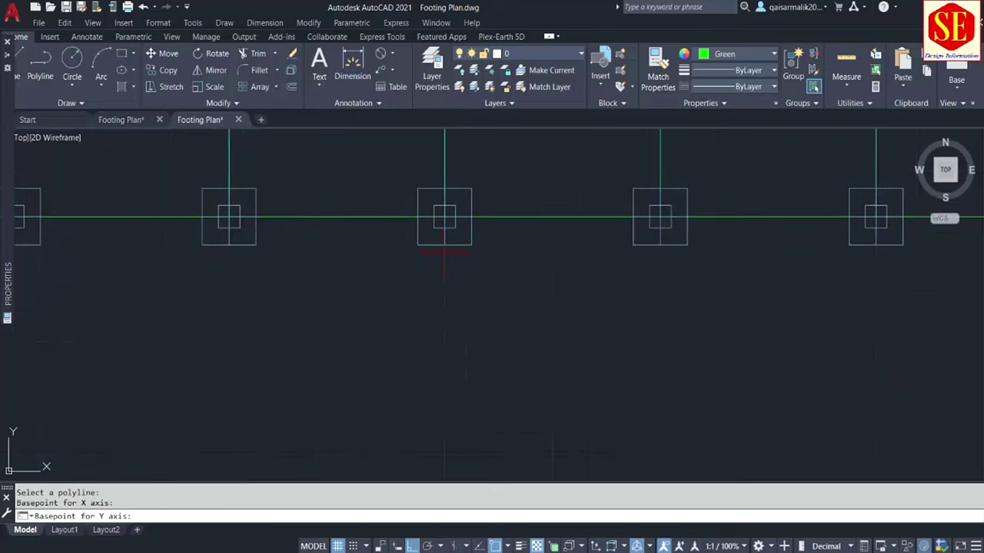
{"action": "left_click", "coordinate": [445, 263]}
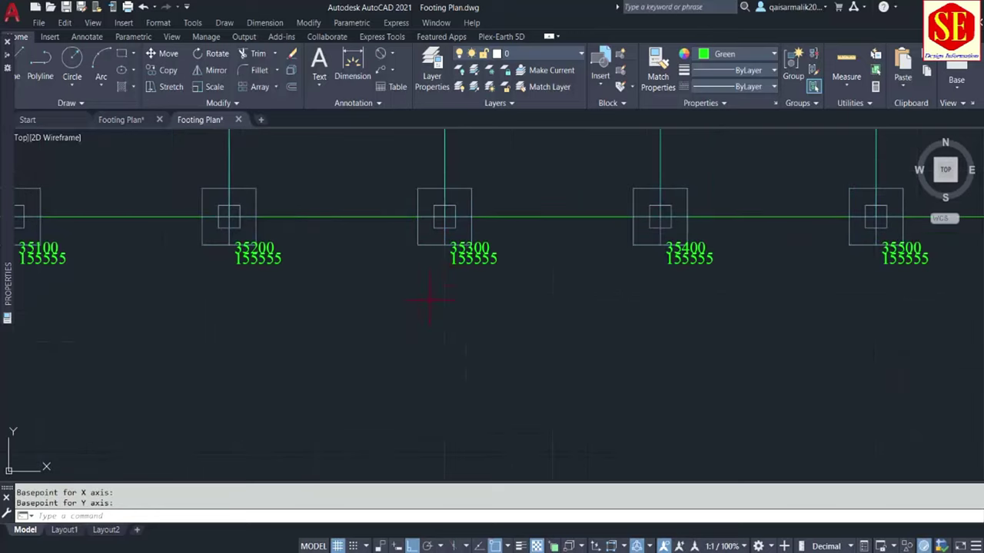
{"action": "middle_click_drag", "start_coordinate": [212, 281], "coordinate": [253, 322]}
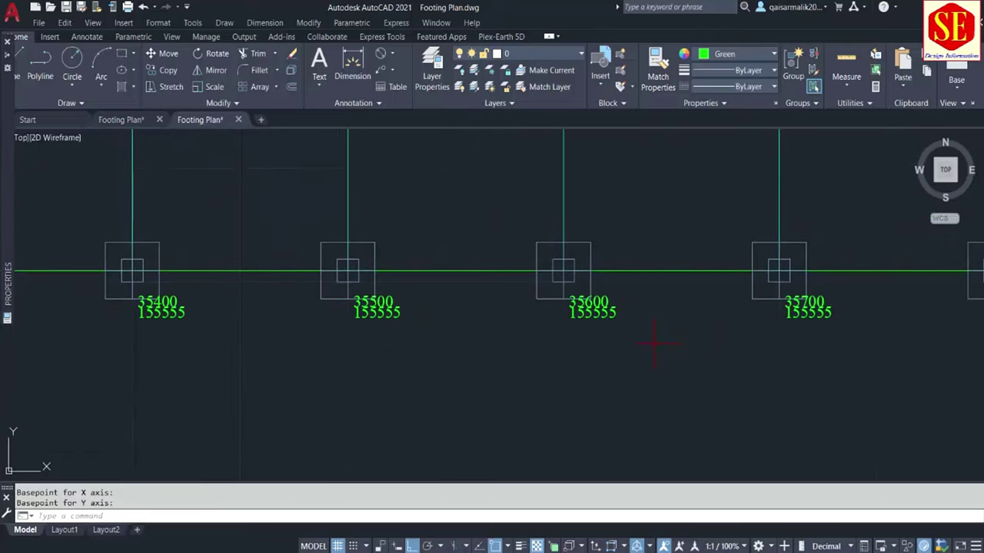
Undo the coordinate labels just placed with U
{"action": "type", "text": "Uu"}
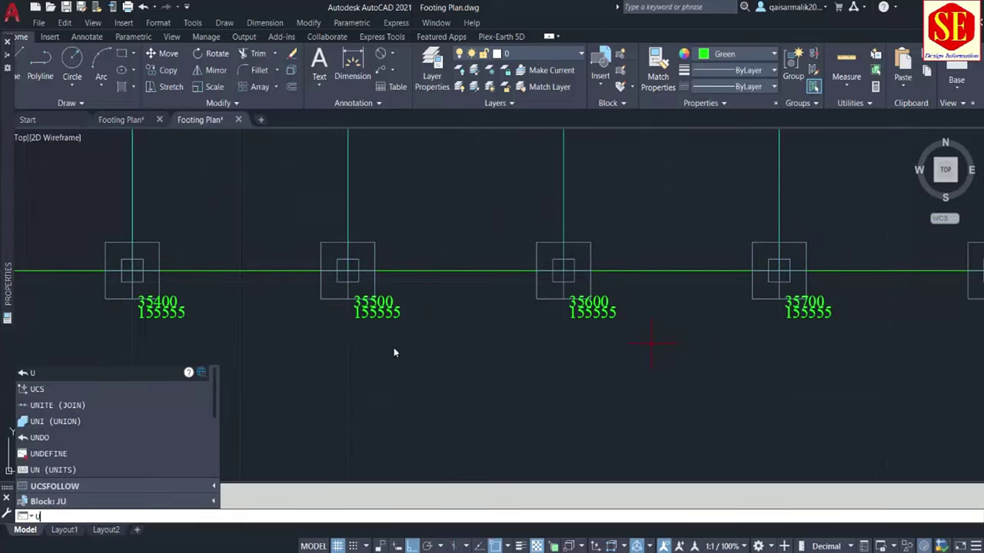
{"action": "key", "text": "Return"}
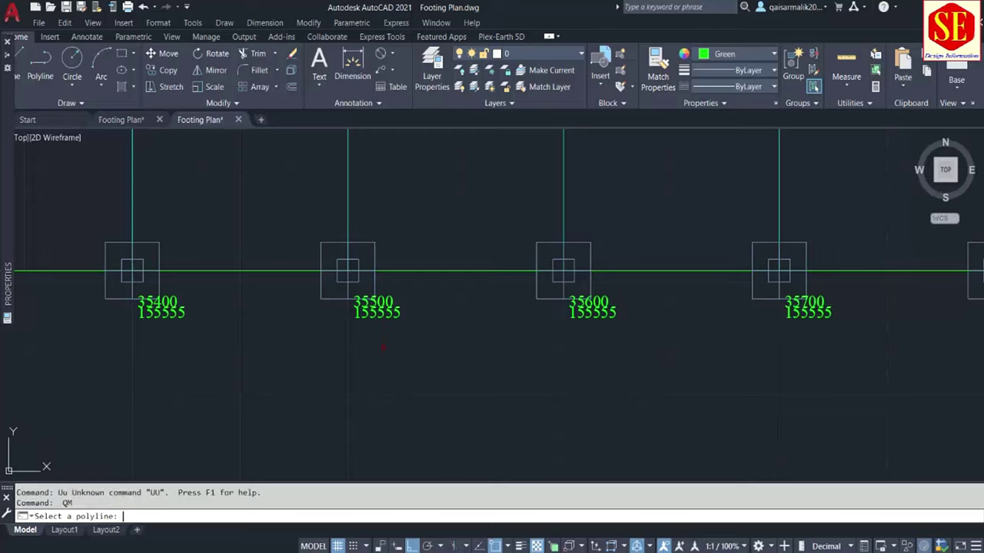
{"action": "left_click", "coordinate": [382, 347]}
{"action": "key", "text": "Escape"}
{"action": "type", "text": "u"}
{"action": "key", "text": "Return"}
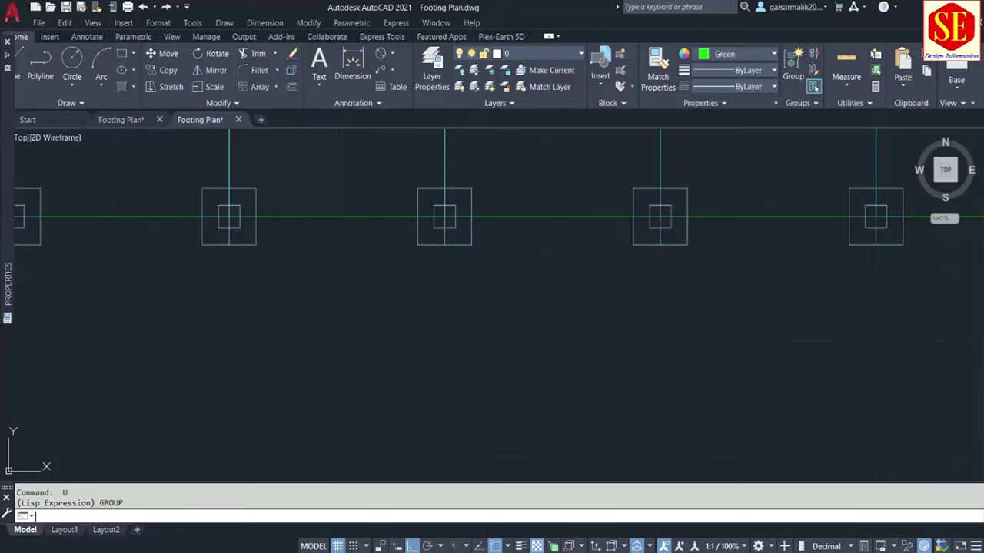
{"action": "scroll", "coordinate": [382, 347], "scroll_direction": "down", "scroll_amount": 5}
{"action": "scroll", "coordinate": [382, 346], "scroll_direction": "up", "scroll_amount": 5}
{"action": "scroll", "coordinate": [382, 347], "scroll_direction": "down", "scroll_amount": 2}
{"action": "scroll", "coordinate": [382, 346], "scroll_direction": "down", "scroll_amount": 3}
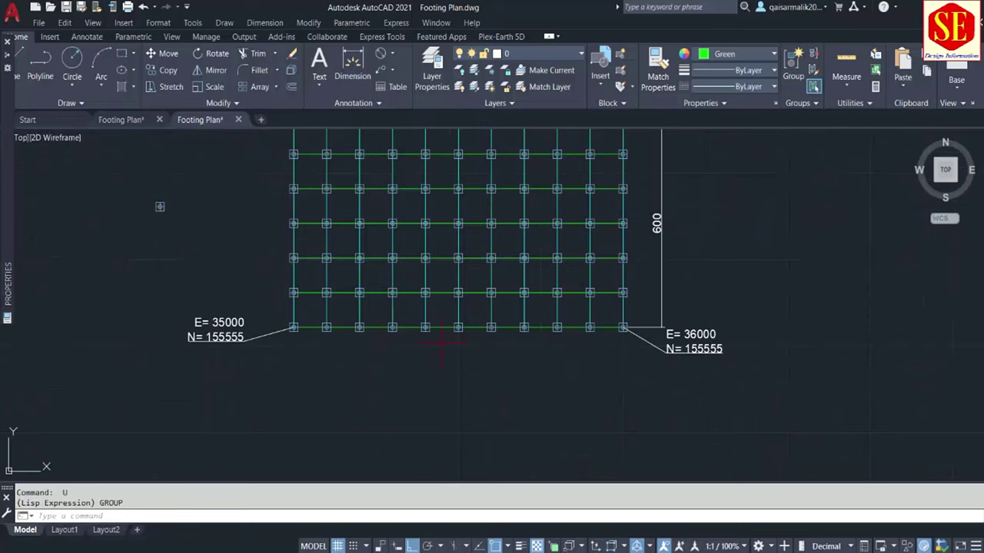
{"action": "scroll", "coordinate": [451, 329], "scroll_direction": "up", "scroll_amount": 4}
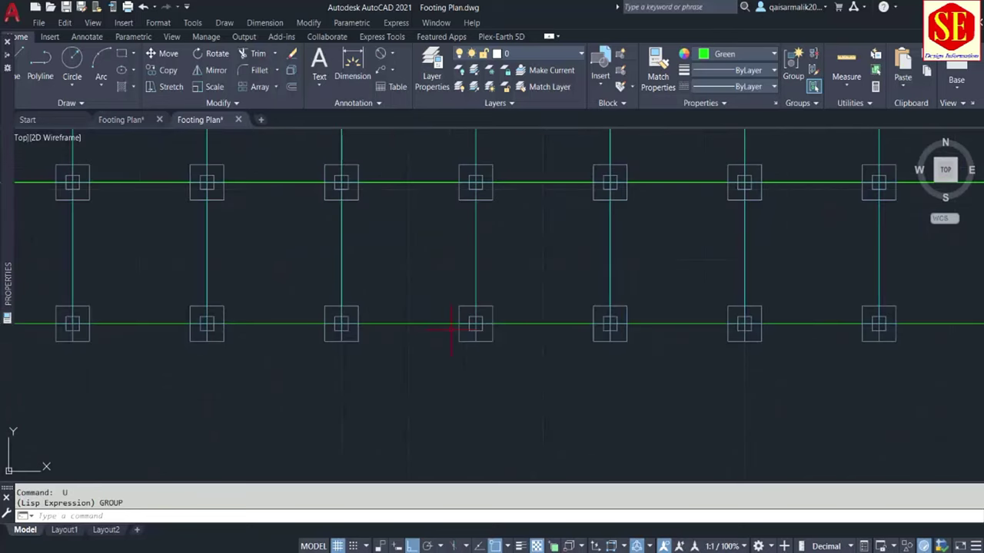
Rerun QM on the bottom grid line with new X and Y base points
{"action": "type", "text": "cqm"}
{"action": "key", "text": "Return"}
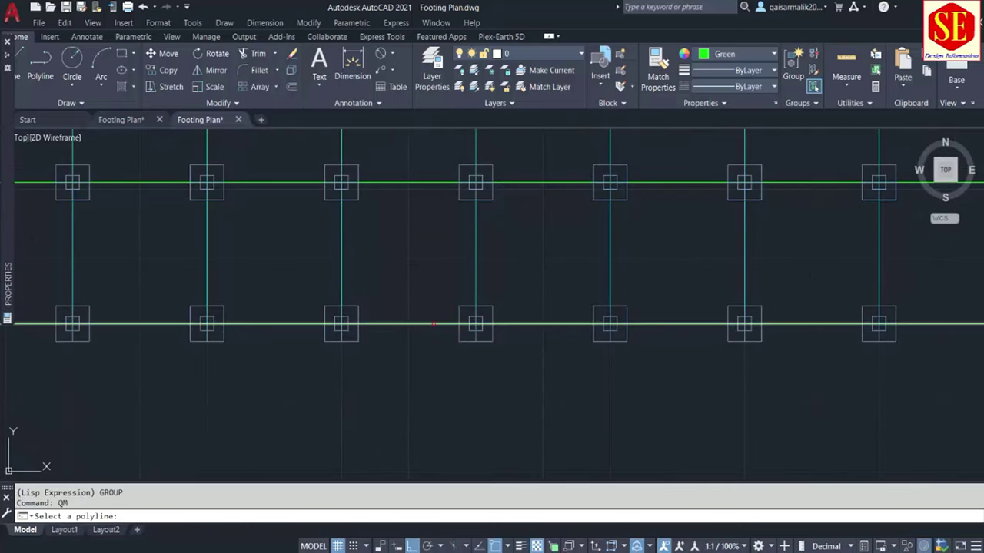
{"action": "left_click", "coordinate": [434, 323]}
{"action": "scroll", "coordinate": [467, 361], "scroll_direction": "up", "scroll_amount": 2}
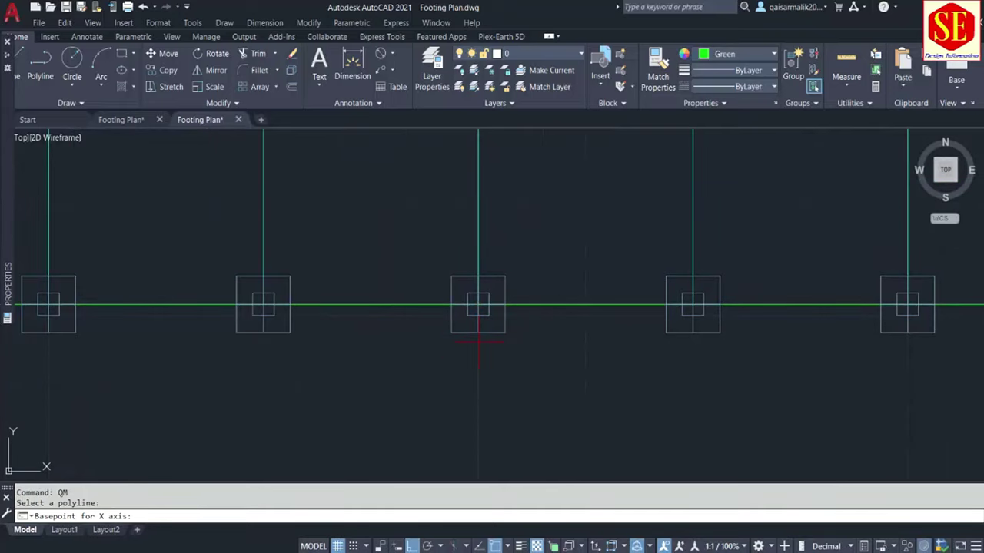
{"action": "left_click", "coordinate": [478, 359]}
{"action": "left_click", "coordinate": [479, 362]}
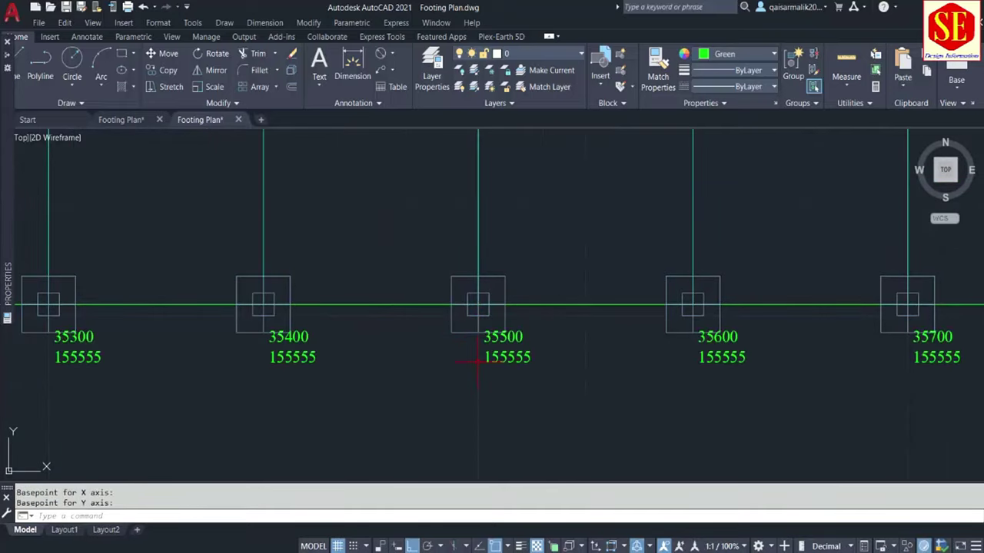
{"action": "scroll", "coordinate": [475, 367], "scroll_direction": "down", "scroll_amount": 2}
{"action": "middle_click_drag", "start_coordinate": [722, 383], "coordinate": [388, 432]}
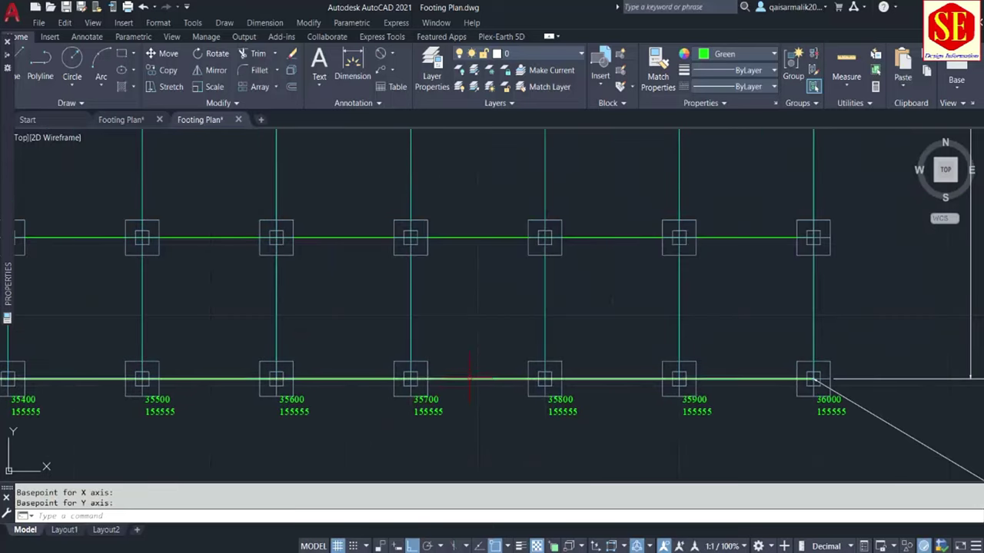
Label the upper grid row with QM, adding 155655 northing labels
{"action": "type", "text": "QM"}
{"action": "key", "text": "Return"}
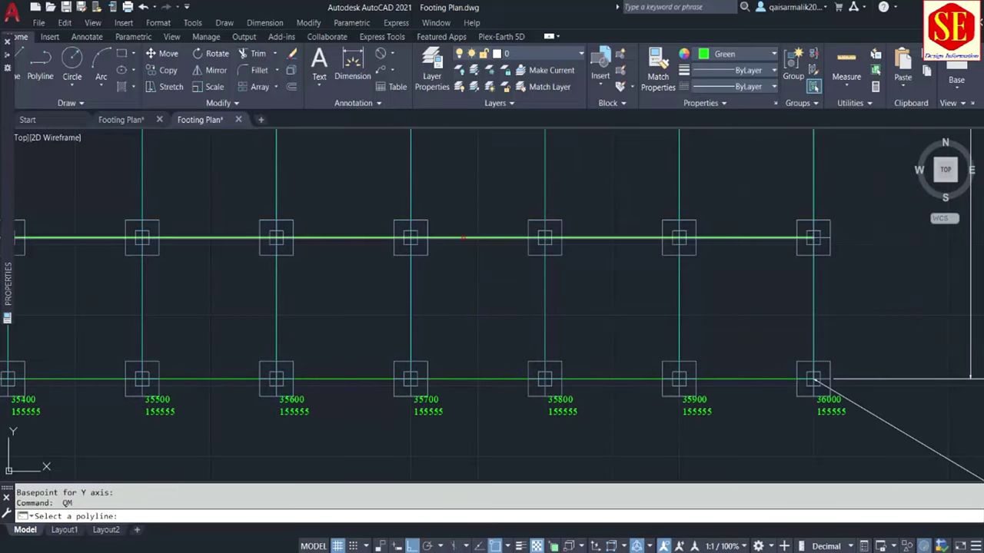
{"action": "key", "text": "Escape"}
{"action": "type", "text": "qm"}
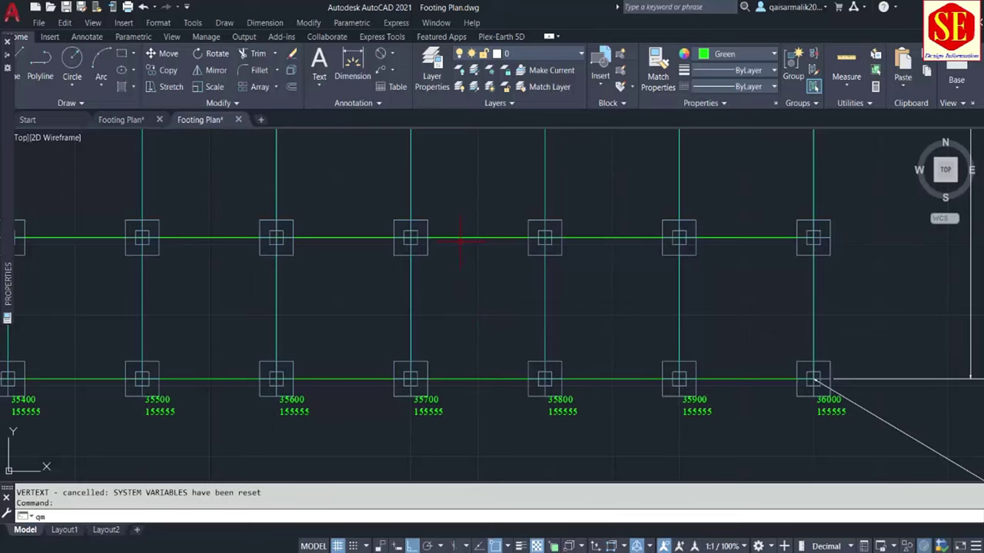
{"action": "key", "text": "Return"}
{"action": "left_click", "coordinate": [457, 239]}
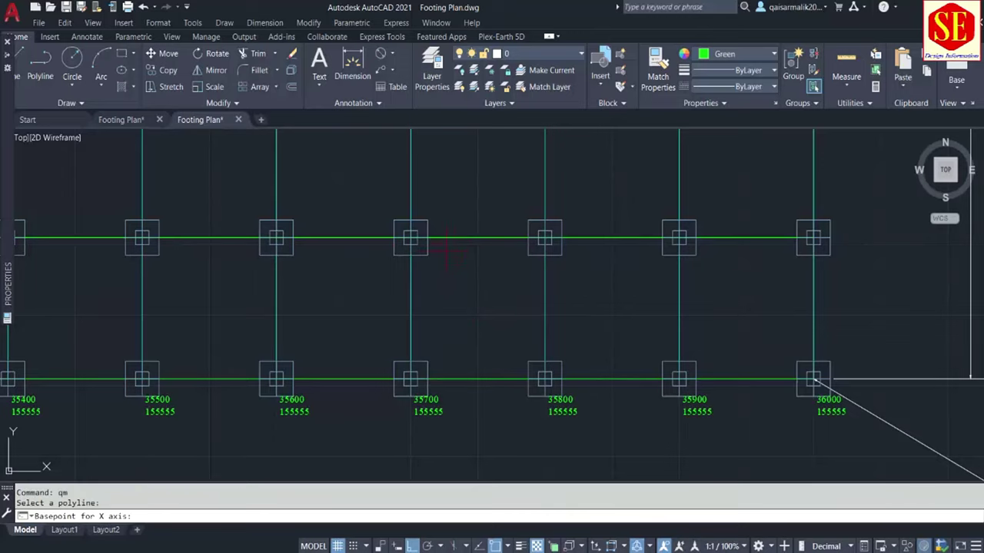
{"action": "scroll", "coordinate": [400, 265], "scroll_direction": "up", "scroll_amount": 2}
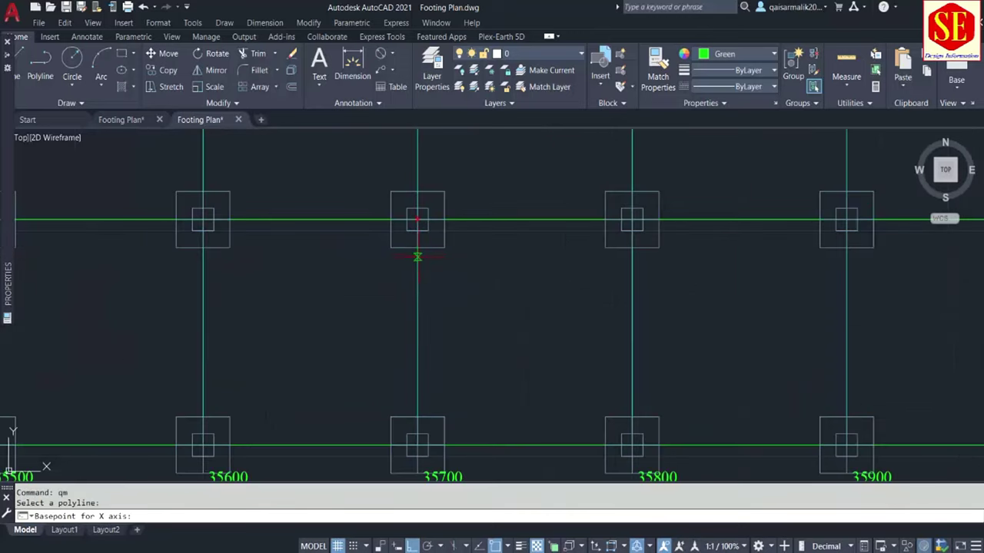
{"action": "left_click", "coordinate": [418, 255]}
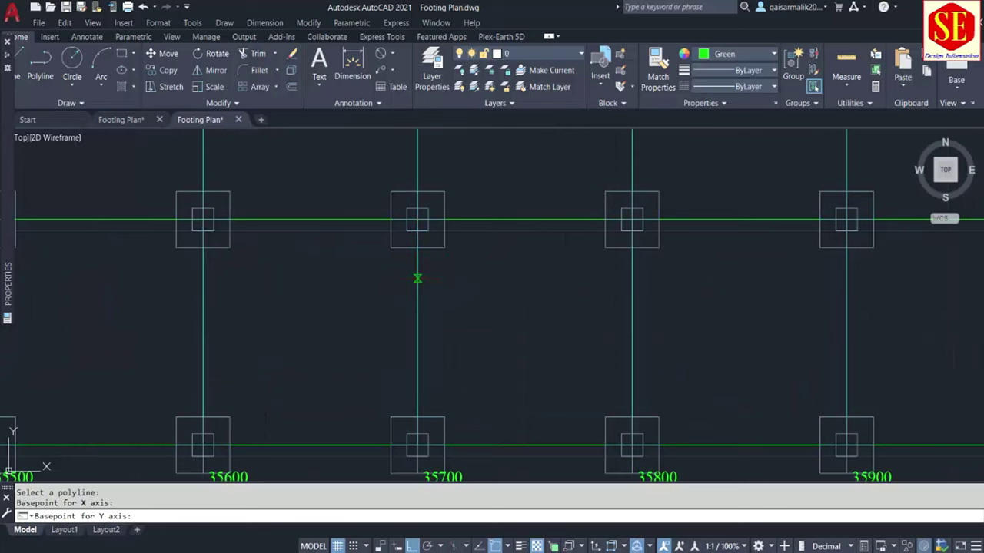
{"action": "left_click", "coordinate": [417, 278]}
{"action": "scroll", "coordinate": [454, 329], "scroll_direction": "down", "scroll_amount": 1}
{"action": "scroll", "coordinate": [450, 226], "scroll_direction": "down", "scroll_amount": 1}
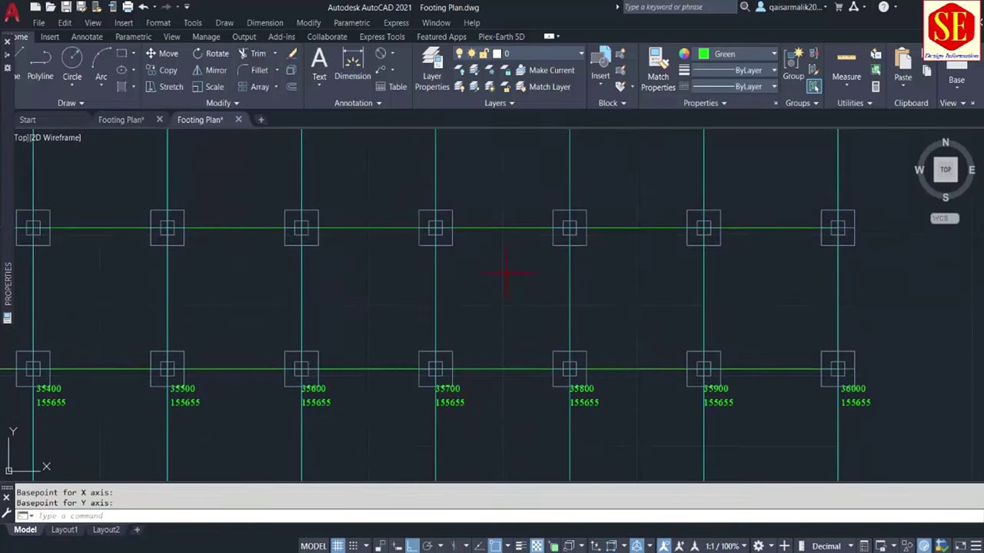
Label the next grid row up, adding 155755 northing labels
{"action": "key", "text": "Return"}
{"action": "left_click", "coordinate": [492, 229]}
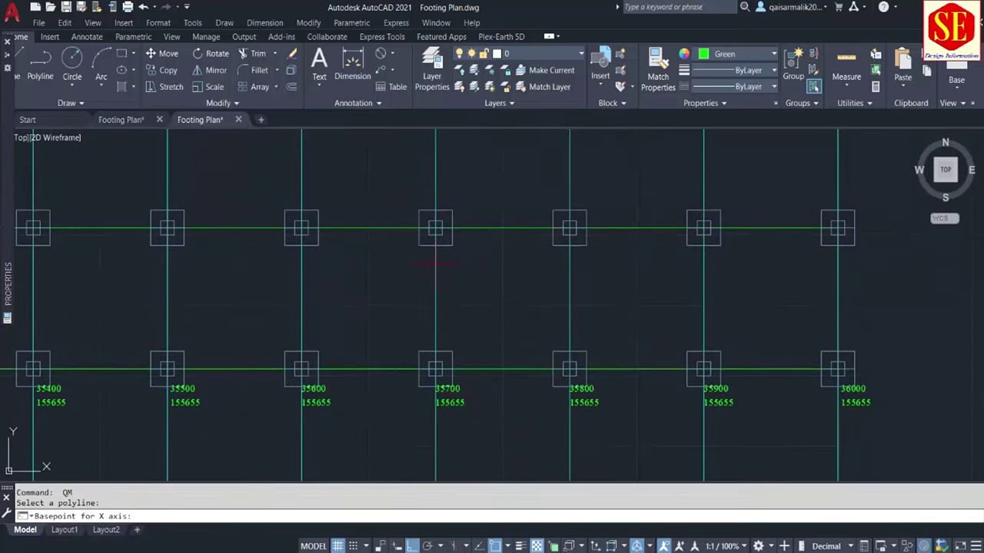
{"action": "left_click", "coordinate": [435, 256]}
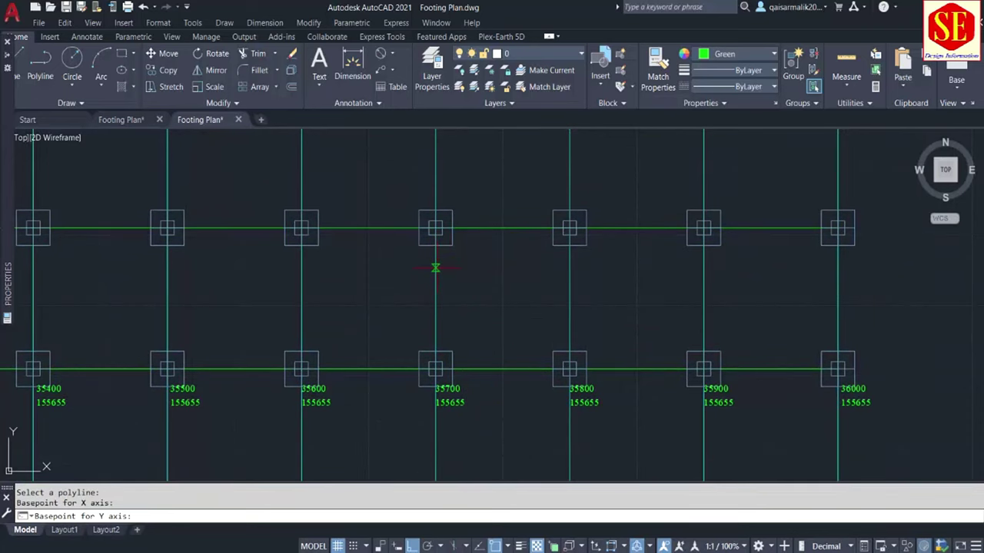
{"action": "left_click", "coordinate": [435, 267]}
Label a further grid row with QM using base points at its midpoint
{"action": "key", "text": "Return"}
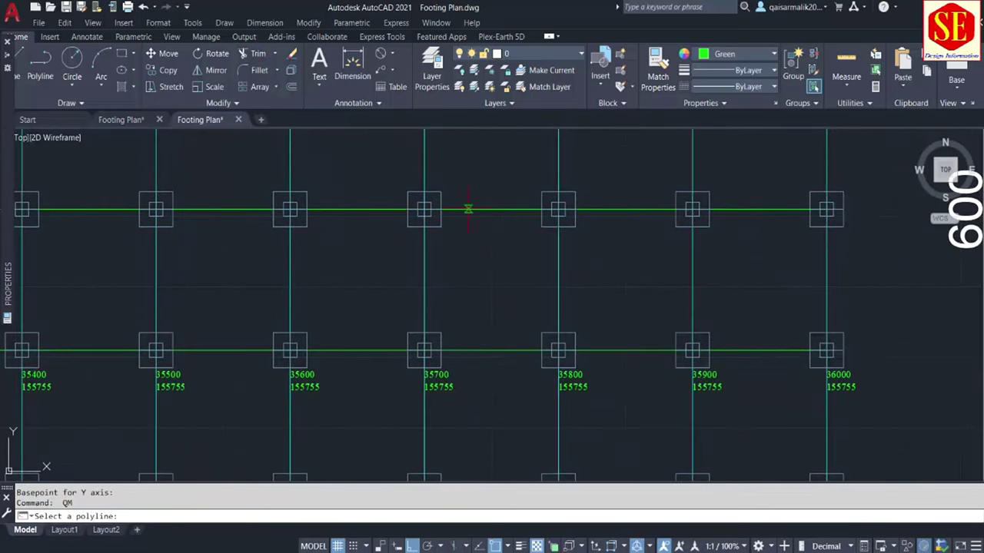
{"action": "left_click", "coordinate": [468, 208]}
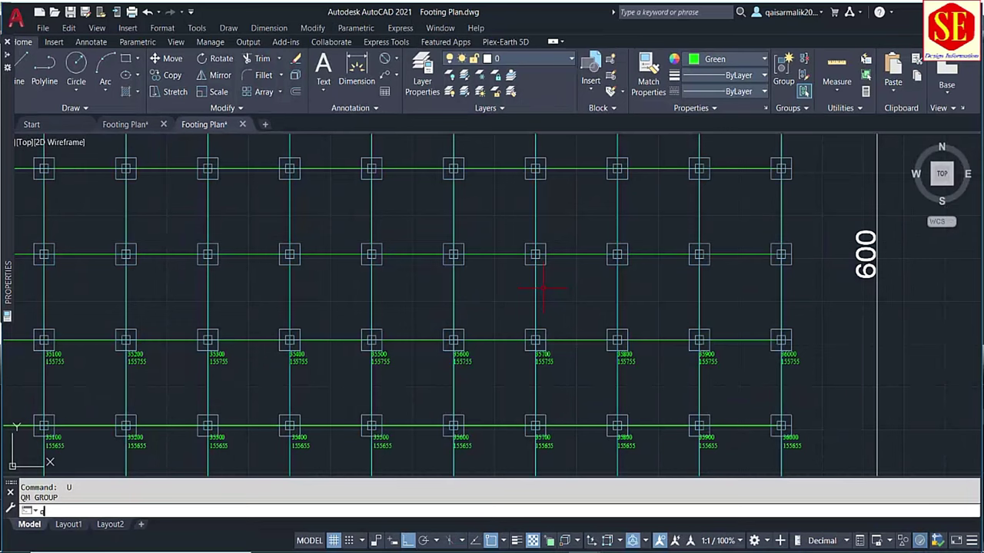
{"action": "type", "text": "QM"}
{"action": "key", "text": "Return"}
{"action": "scroll", "coordinate": [487, 265], "scroll_direction": "up", "scroll_amount": 2}
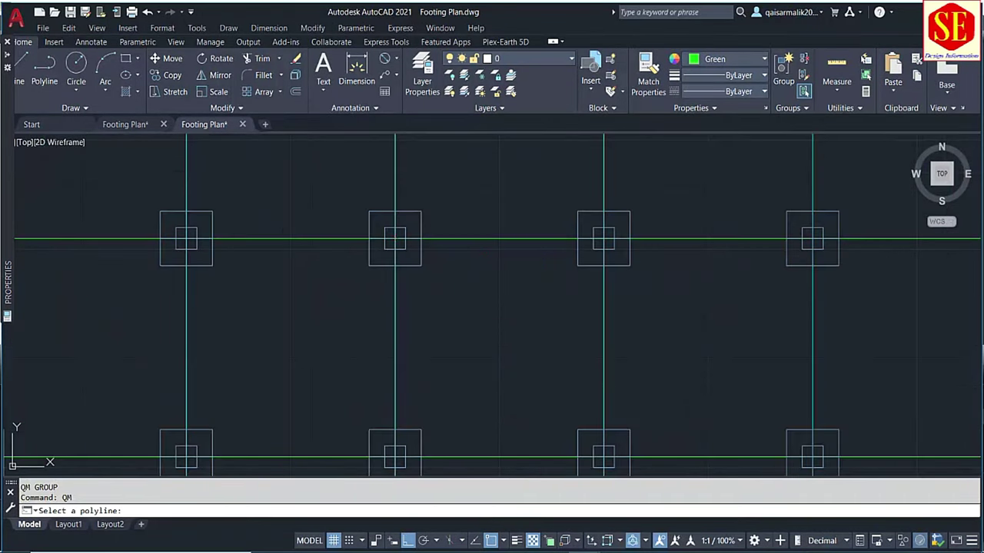
{"action": "left_click", "coordinate": [385, 239]}
{"action": "left_click", "coordinate": [394, 265]}
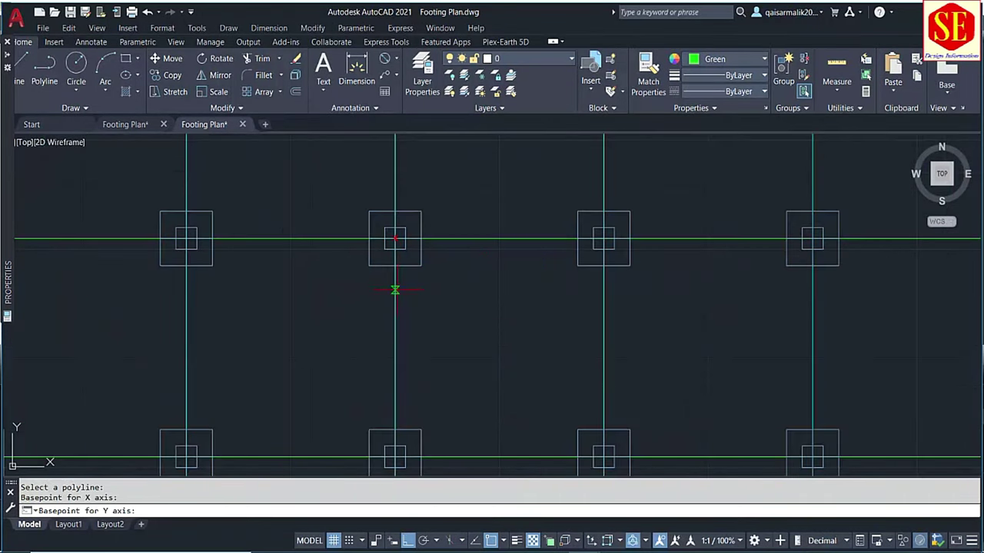
{"action": "left_click", "coordinate": [395, 290]}
{"action": "middle_click_drag", "start_coordinate": [395, 291], "coordinate": [394, 394]}
{"action": "scroll", "coordinate": [439, 282], "scroll_direction": "down", "scroll_amount": 3}
{"action": "scroll", "coordinate": [446, 303], "scroll_direction": "down", "scroll_amount": 2}
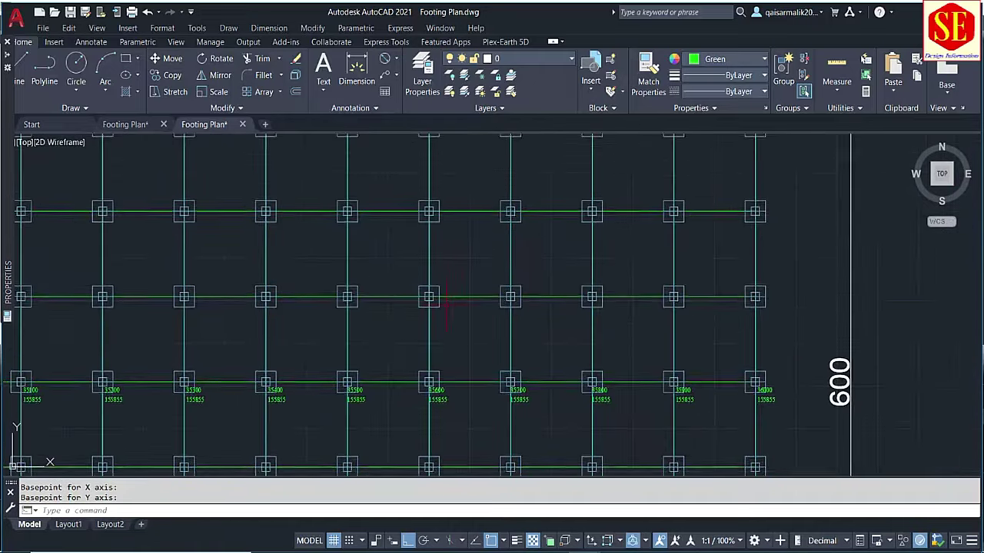
{"action": "scroll", "coordinate": [445, 303], "scroll_direction": "up", "scroll_amount": 4}
Make light orange 254,204,102 the current colour
{"action": "key", "text": "Return"}
{"action": "key", "text": "Escape"}
{"action": "left_click", "coordinate": [718, 60]}
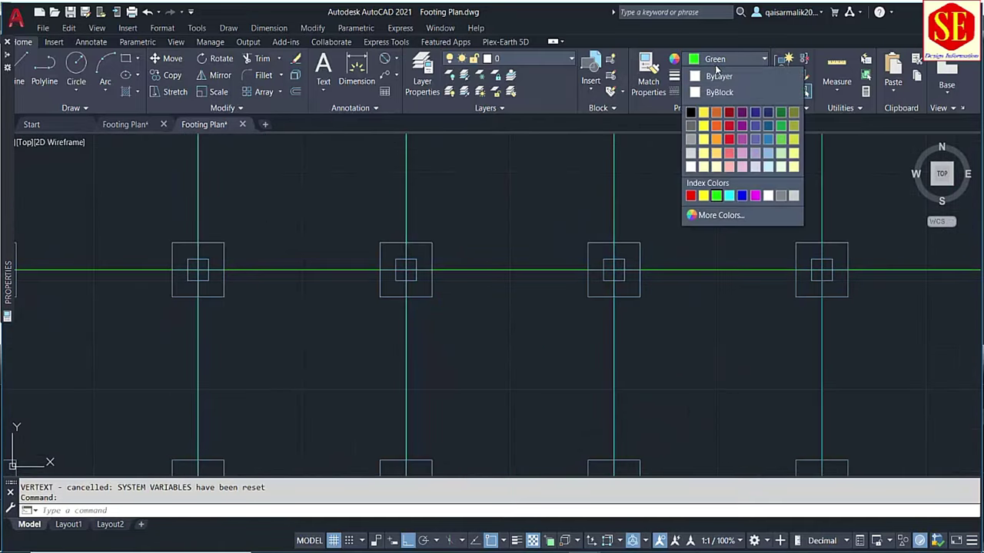
{"action": "left_click", "coordinate": [715, 153]}
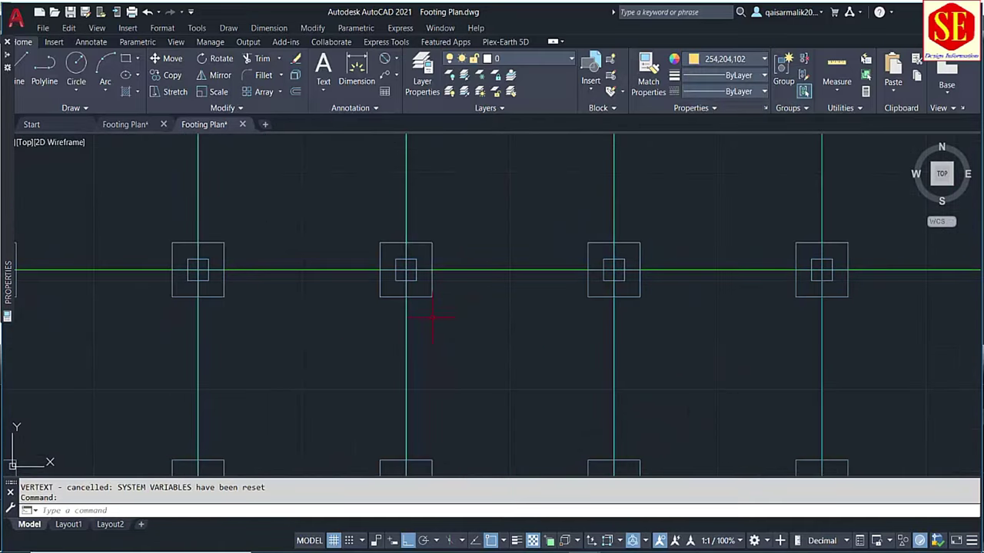
Label two green grid rows with QM, picking X and Y base points for each
{"action": "type", "text": "qm"}
{"action": "key", "text": "Return"}
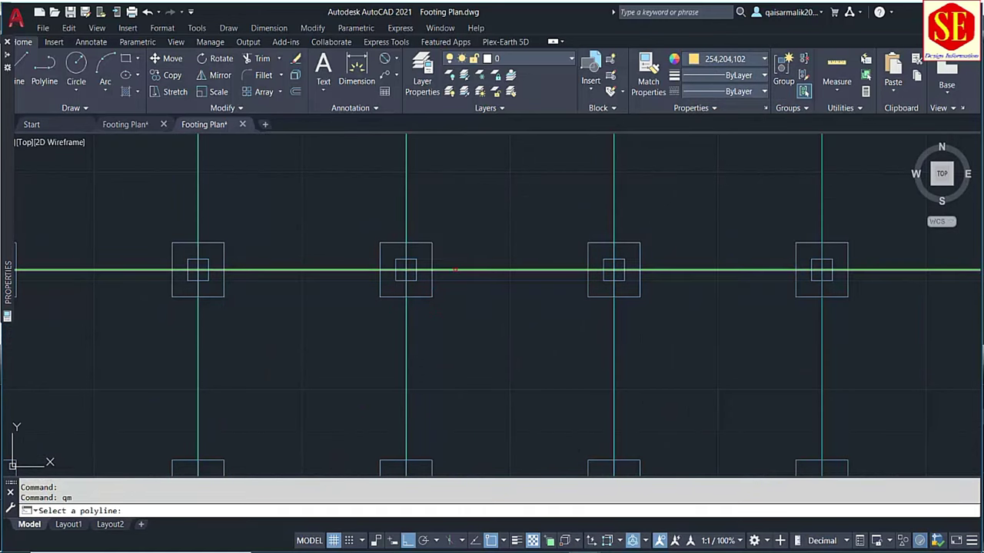
{"action": "left_click", "coordinate": [455, 269]}
{"action": "left_click", "coordinate": [405, 295]}
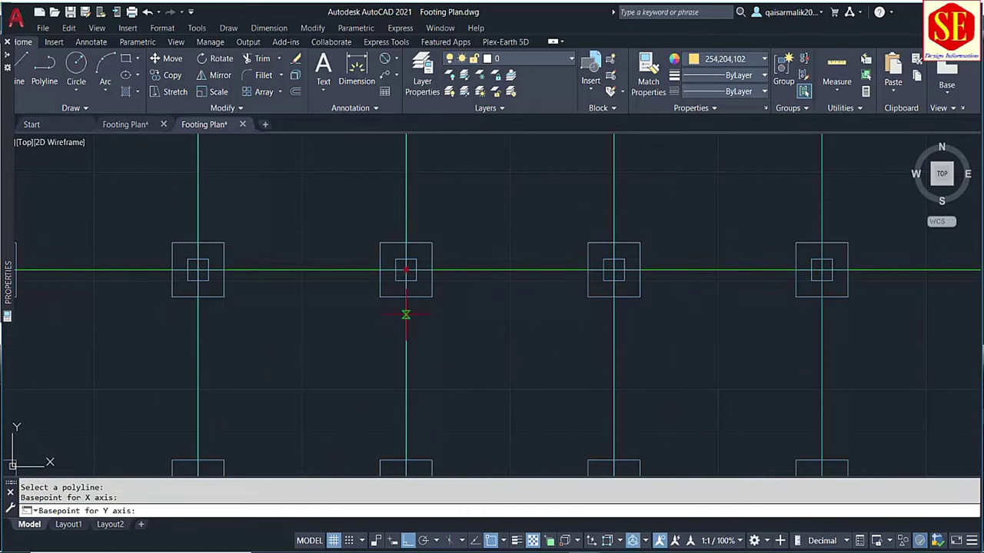
{"action": "left_click", "coordinate": [406, 323]}
{"action": "key", "text": "Return"}
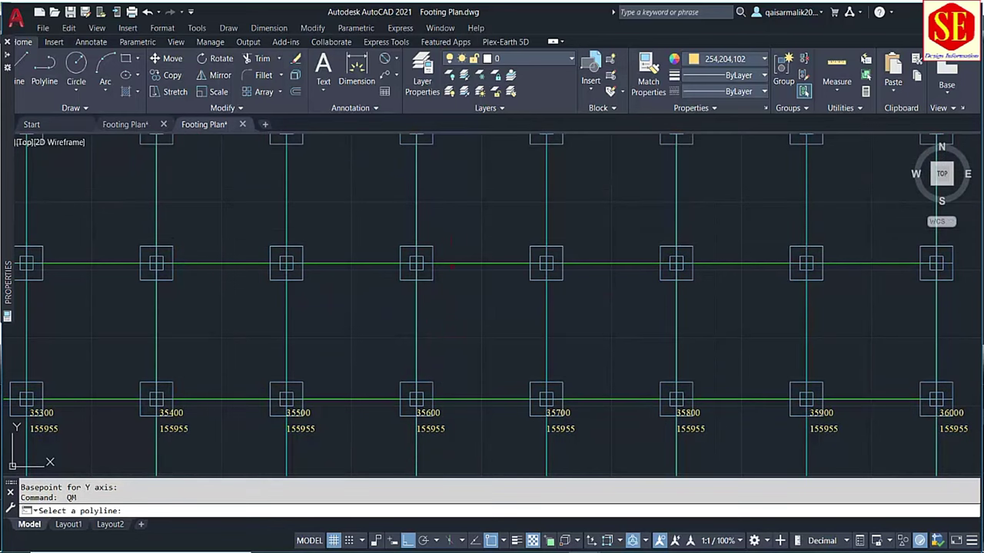
{"action": "left_click", "coordinate": [416, 278]}
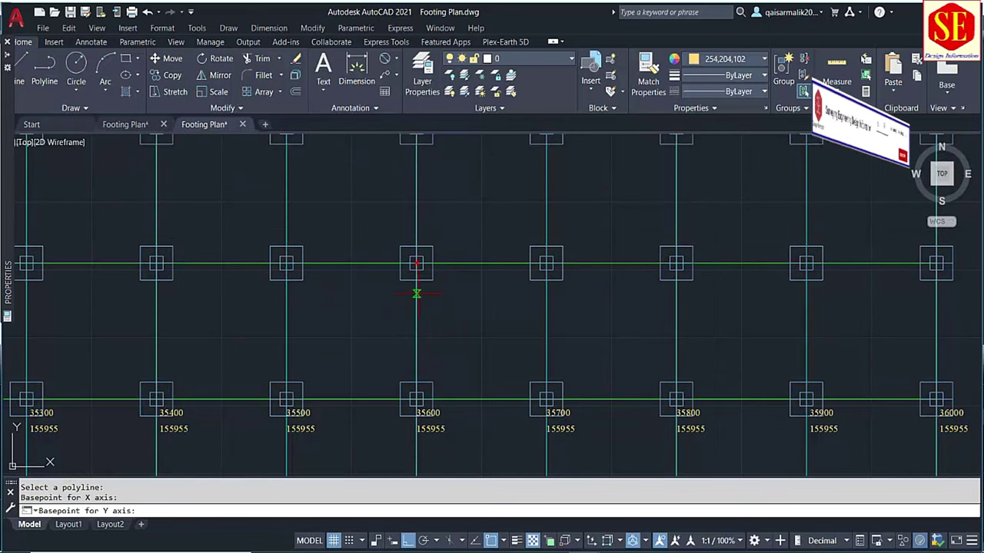
{"action": "left_click", "coordinate": [416, 291]}
Label the top green grid row's footings with their coordinates
{"action": "mouse_move", "coordinate": [452, 415]}
{"action": "middle_mouse_down"}
{"action": "mouse_move", "coordinate": [452, 372]}
{"action": "mouse_move", "coordinate": [452, 386]}
{"action": "middle_mouse_up"}
{"action": "key", "text": "Return"}
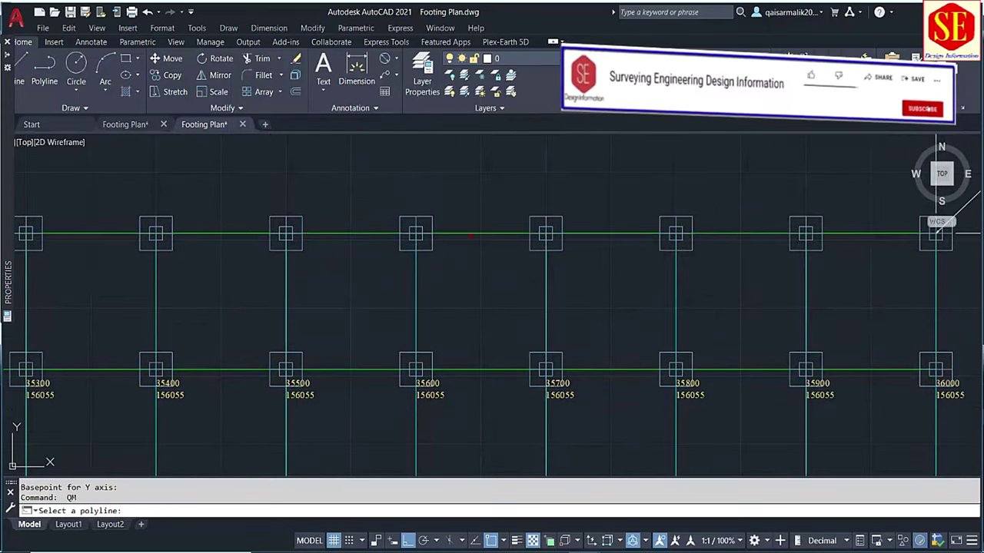
{"action": "left_click", "coordinate": [468, 233]}
{"action": "left_click", "coordinate": [416, 233]}
{"action": "left_click", "coordinate": [416, 254]}
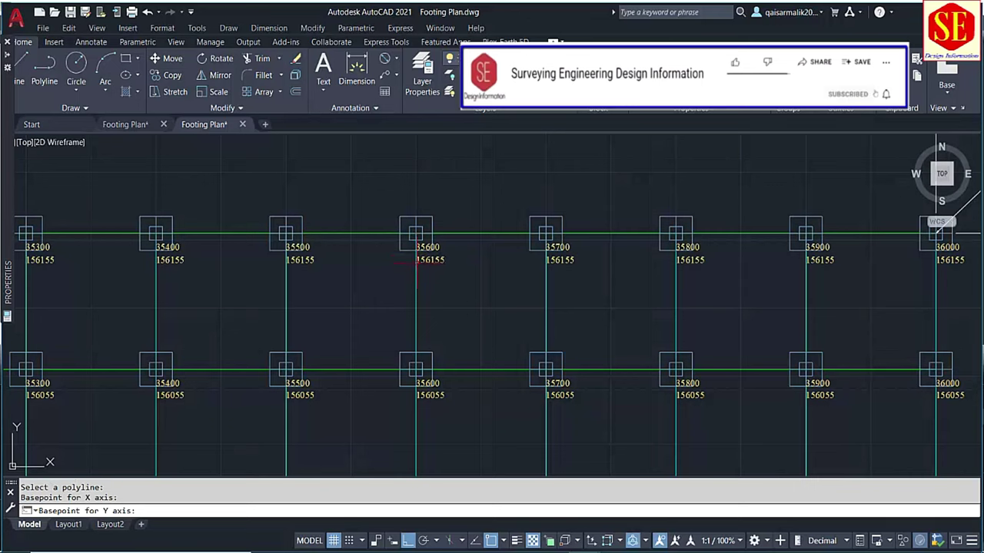
Pan and zoom across the grid to check the top-row labels up to 36000 / 156155
{"action": "scroll", "coordinate": [477, 298], "scroll_direction": "down", "scroll_amount": 5}
{"action": "middle_click_drag", "start_coordinate": [582, 335], "coordinate": [582, 329]}
{"action": "scroll", "coordinate": [582, 329], "scroll_direction": "up", "scroll_amount": 2}
{"action": "scroll", "coordinate": [572, 338], "scroll_direction": "up", "scroll_amount": 6}
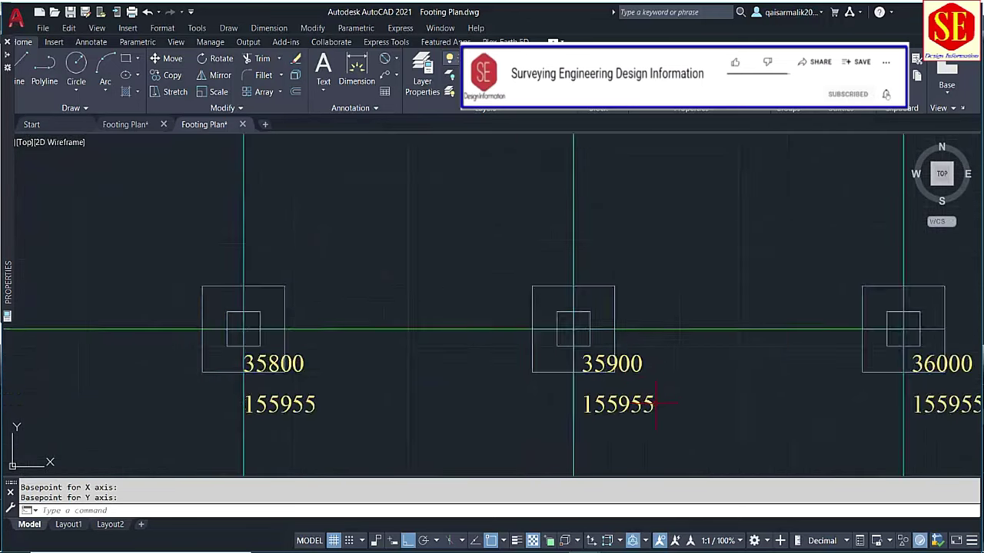
{"action": "scroll", "coordinate": [567, 342], "scroll_direction": "up", "scroll_amount": 2}
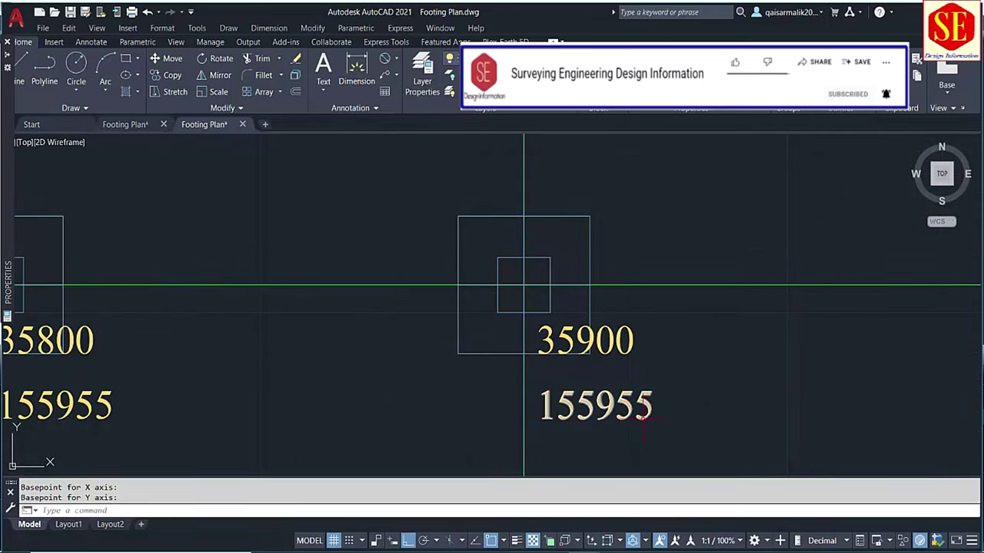
{"action": "scroll", "coordinate": [614, 404], "scroll_direction": "down", "scroll_amount": 6}
{"action": "scroll", "coordinate": [575, 323], "scroll_direction": "down", "scroll_amount": 2}
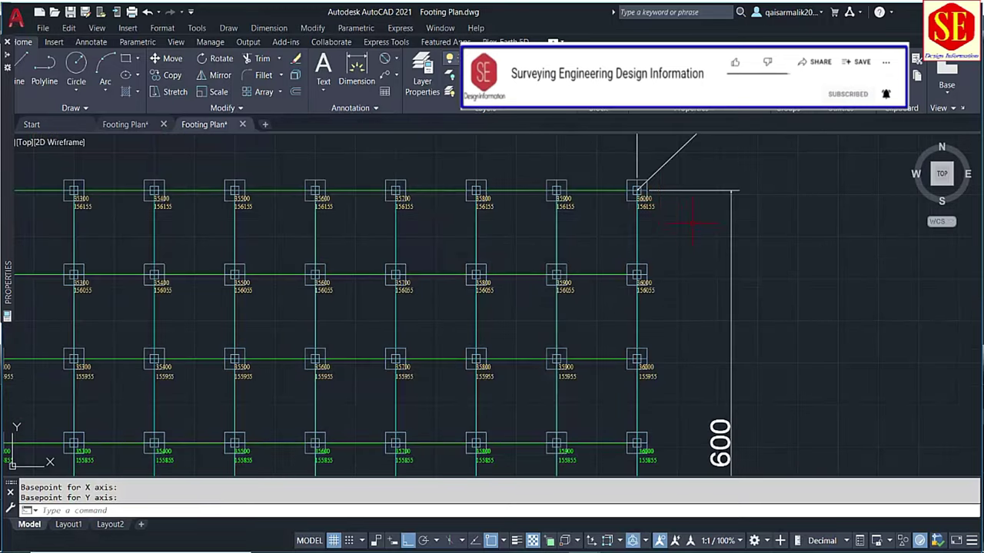
{"action": "scroll", "coordinate": [665, 200], "scroll_direction": "up", "scroll_amount": 4}
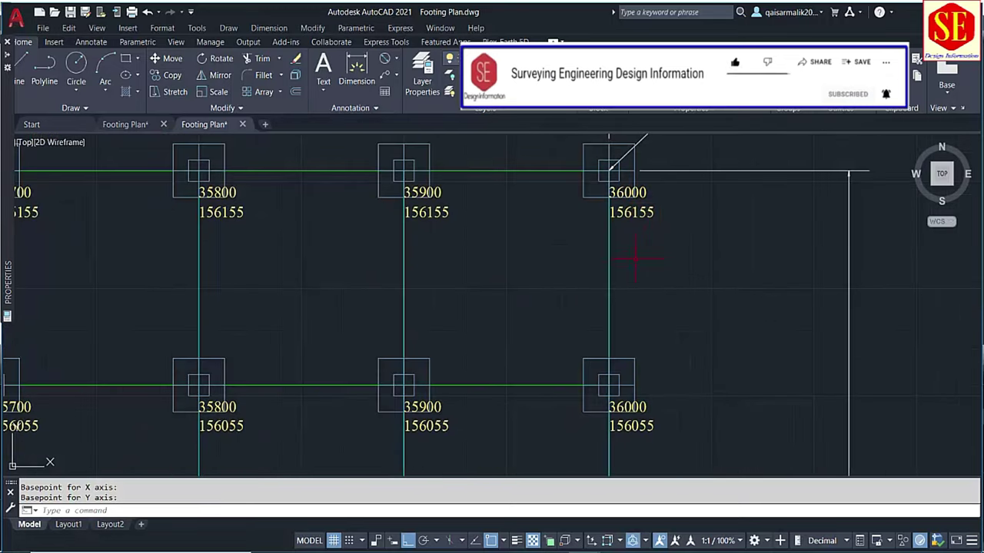
{"action": "scroll", "coordinate": [635, 259], "scroll_direction": "down", "scroll_amount": 2}
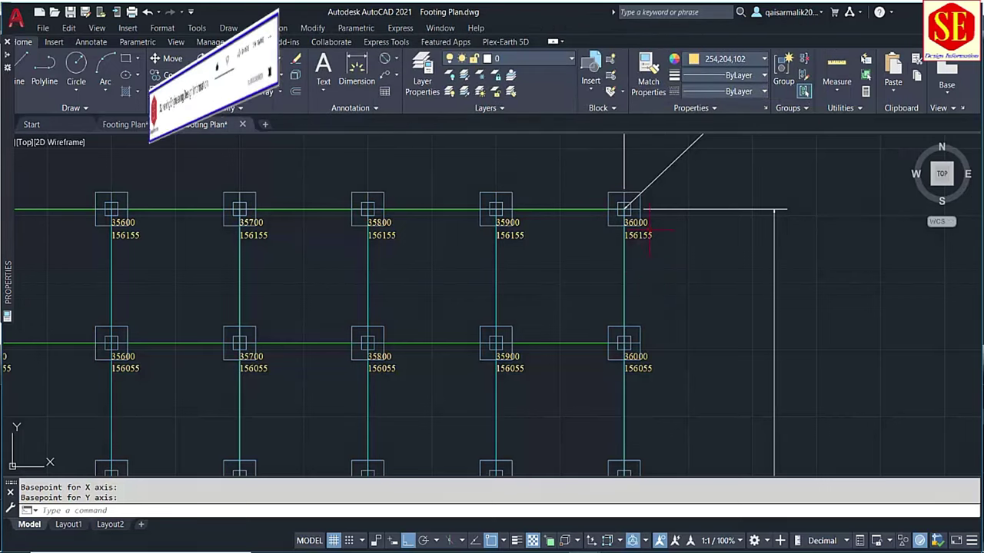
{"action": "scroll", "coordinate": [654, 266], "scroll_direction": "down", "scroll_amount": 2}
{"action": "middle_click_drag", "start_coordinate": [646, 224], "coordinate": [648, 325]}
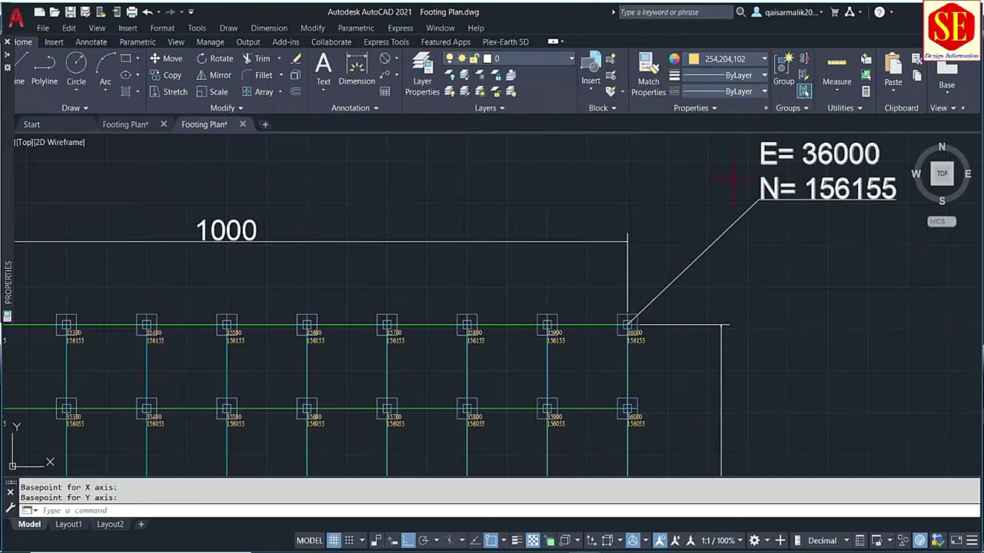
{"action": "scroll", "coordinate": [753, 206], "scroll_direction": "down", "scroll_amount": 2}
{"action": "middle_click_drag", "start_coordinate": [521, 171], "coordinate": [630, 160]}
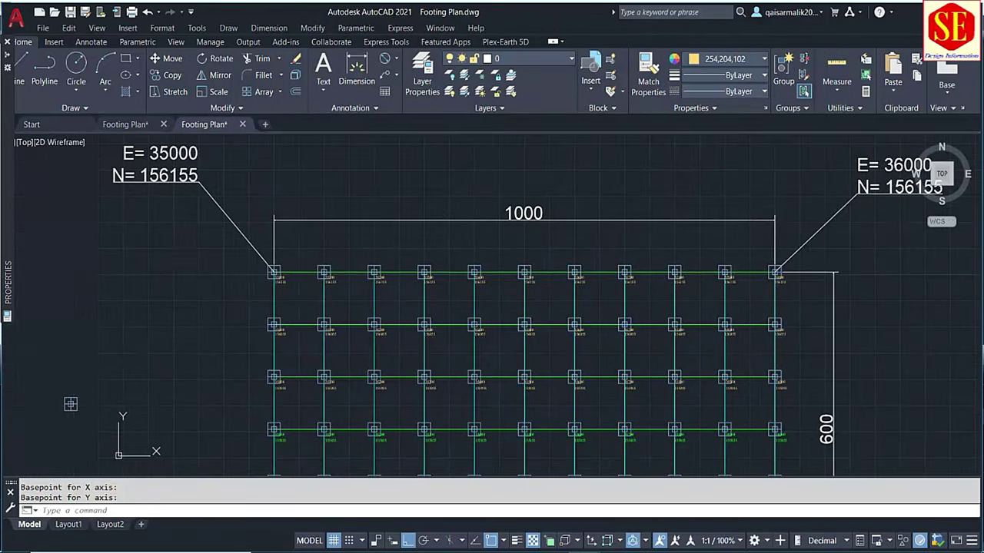
{"action": "scroll", "coordinate": [518, 286], "scroll_direction": "up", "scroll_amount": 2}
{"action": "type", "text": "dd"}
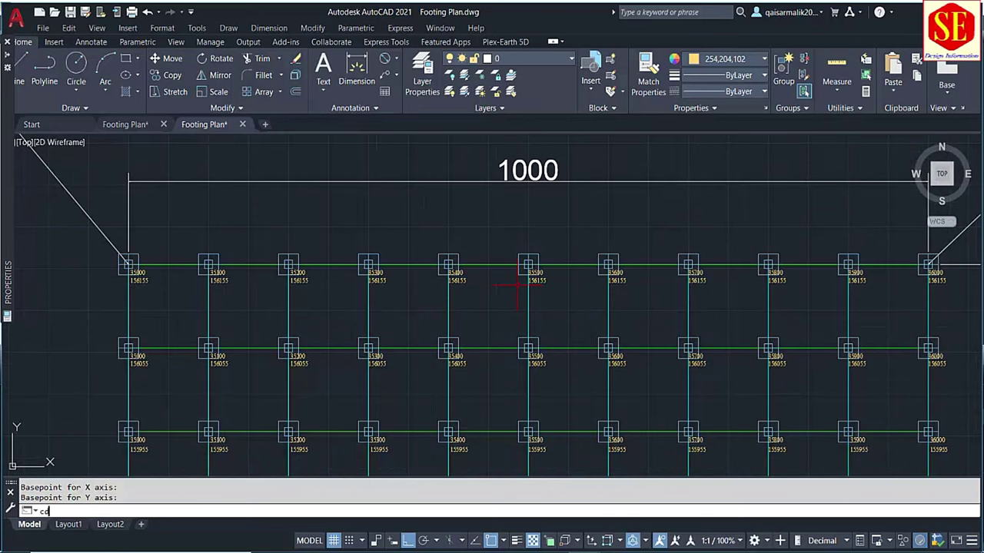
{"action": "key", "text": "Return"}
{"action": "scroll", "coordinate": [524, 277], "scroll_direction": "up", "scroll_amount": 3}
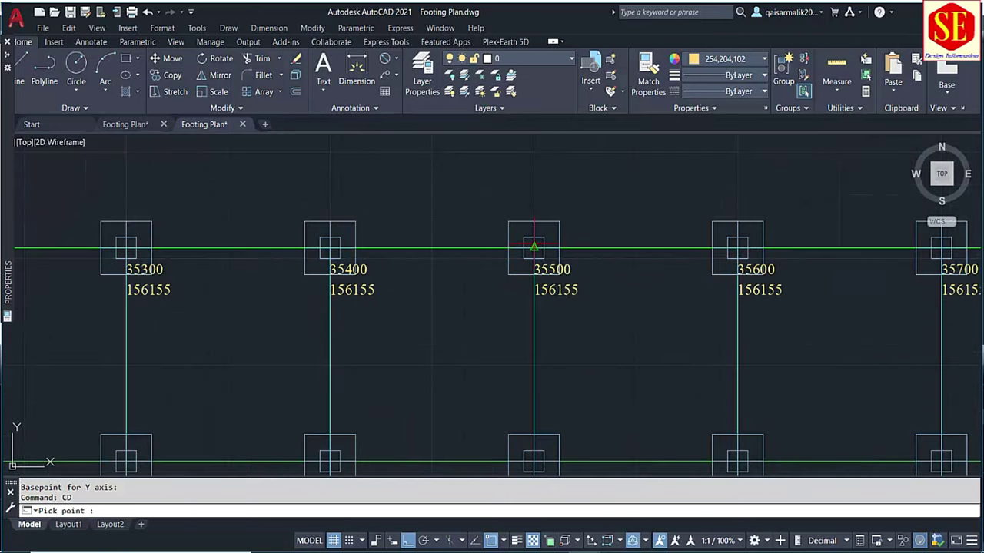
{"action": "left_click", "coordinate": [534, 246]}
{"action": "left_click", "coordinate": [488, 261]}
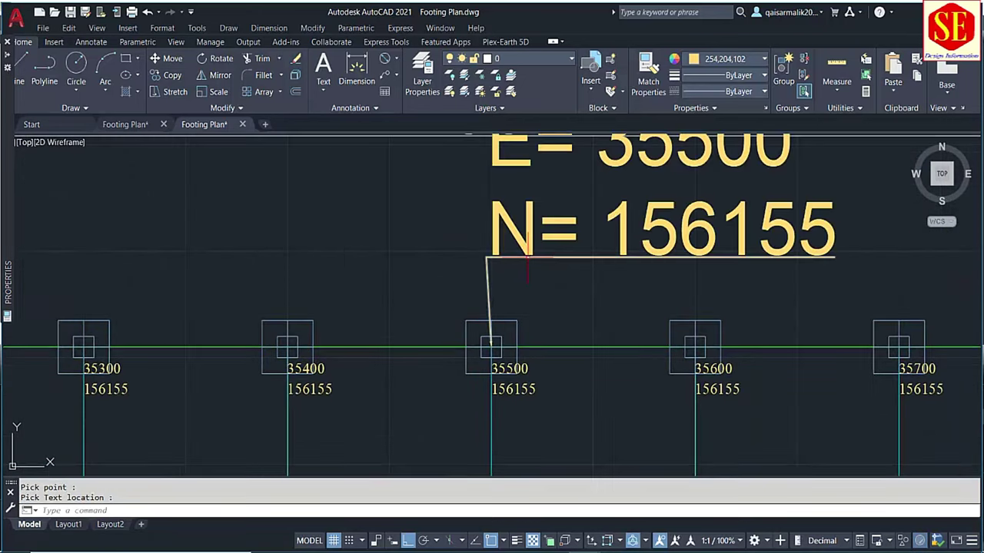
{"action": "key", "text": "Return"}
{"action": "left_click", "coordinate": [695, 347]}
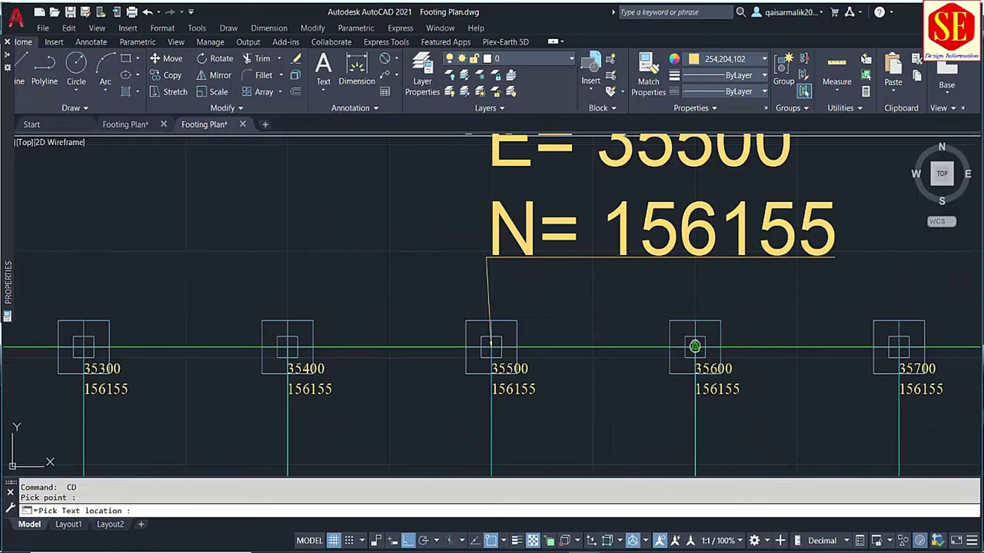
{"action": "left_click", "coordinate": [718, 248]}
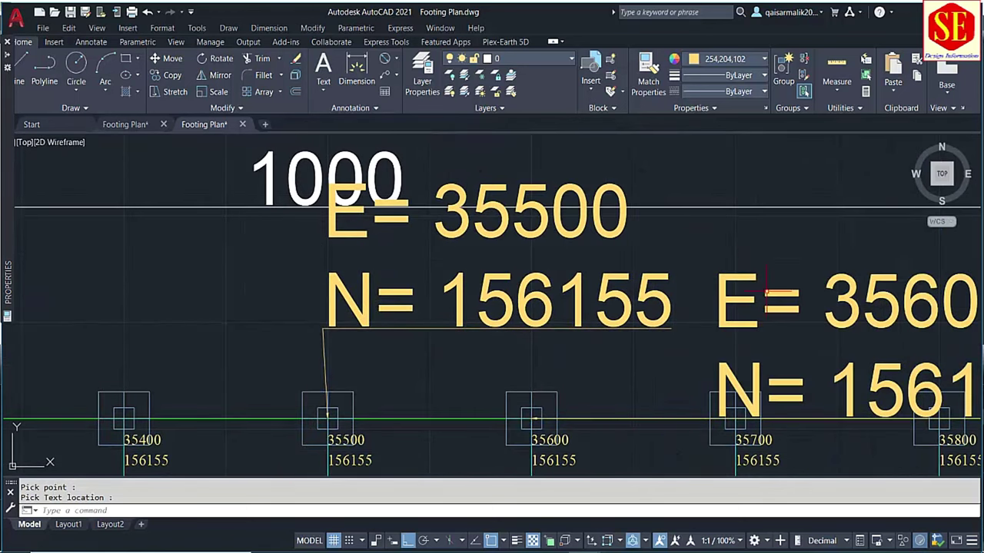
{"action": "left_click", "coordinate": [783, 254]}
{"action": "left_click", "coordinate": [642, 327]}
{"action": "type", "text": "e"}
{"action": "key", "text": "Return"}
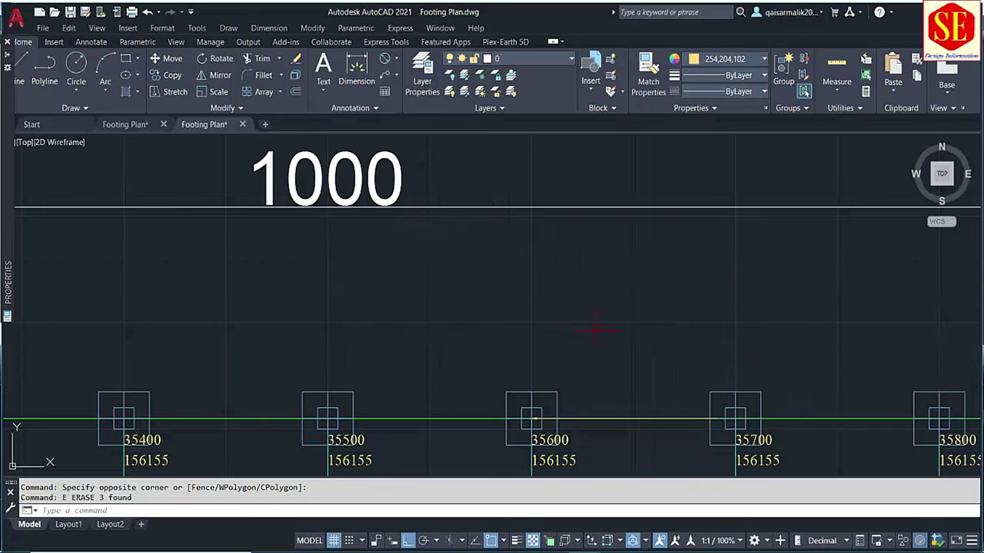
{"action": "scroll", "coordinate": [597, 330], "scroll_direction": "down", "scroll_amount": 5}
{"action": "scroll", "coordinate": [365, 249], "scroll_direction": "up", "scroll_amount": 2}
{"action": "scroll", "coordinate": [365, 250], "scroll_direction": "down", "scroll_amount": 2}
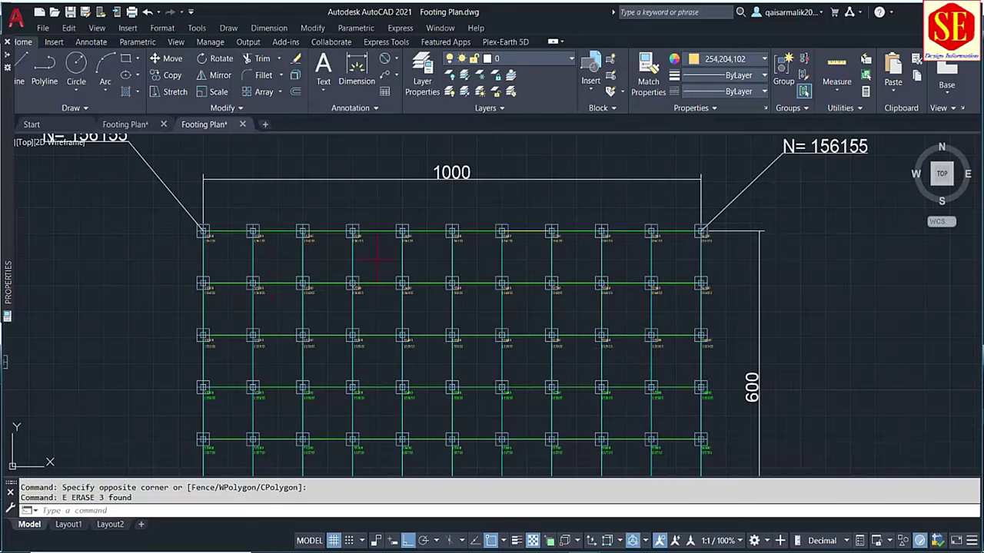
{"action": "scroll", "coordinate": [487, 254], "scroll_direction": "up", "scroll_amount": 1}
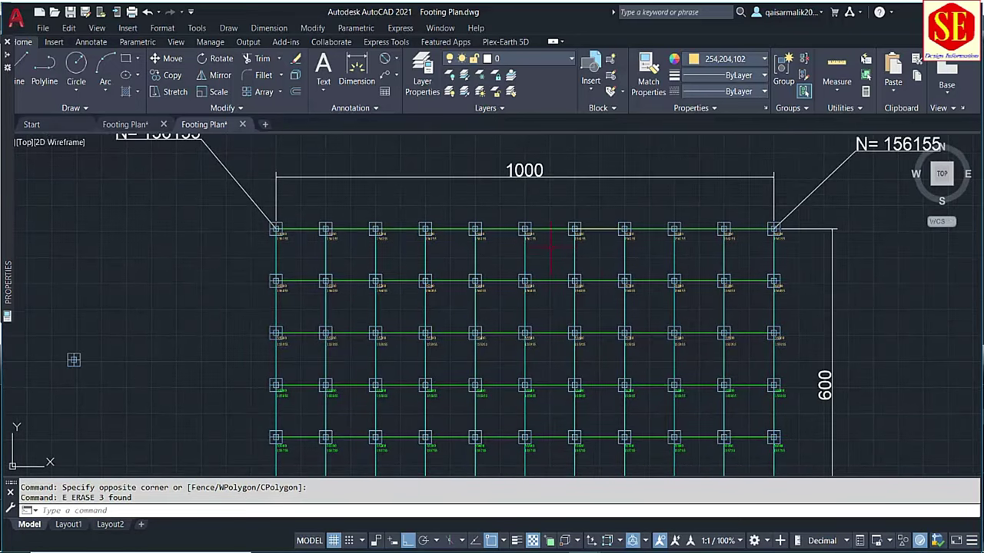
{"action": "scroll", "coordinate": [558, 221], "scroll_direction": "up", "scroll_amount": 1}
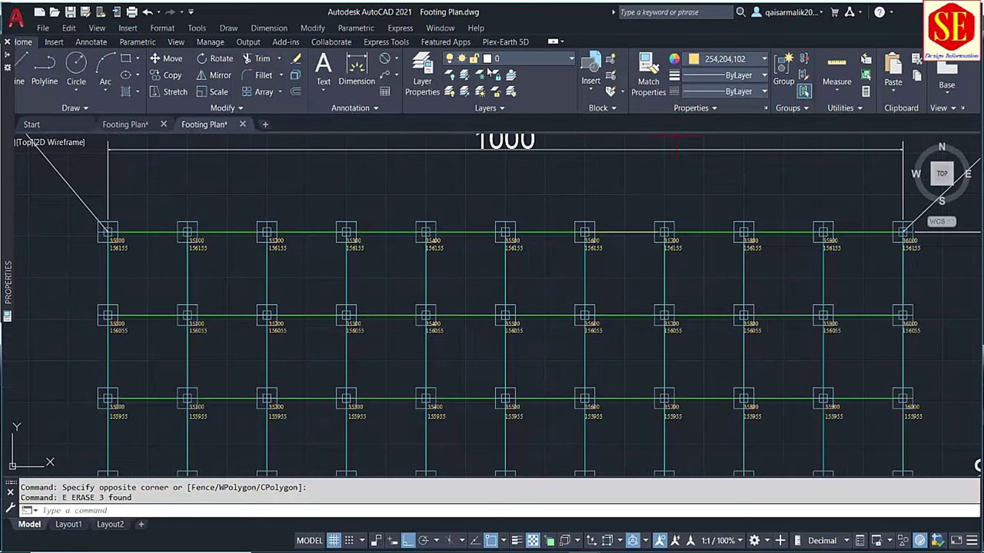
Turn on the Grids layer so bubbles 1–11 and G, F, E show around the footing plan
{"action": "left_click", "coordinate": [538, 61]}
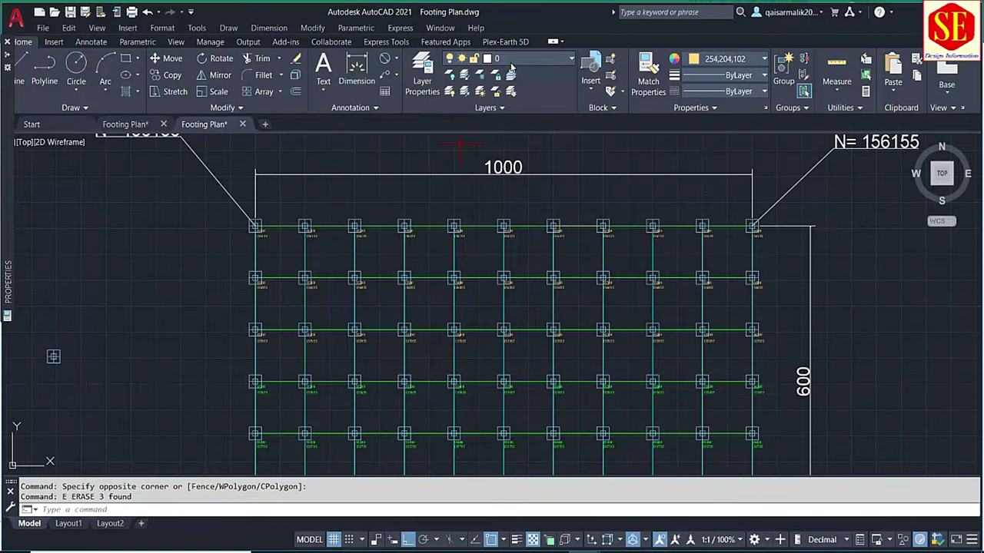
{"action": "left_click", "coordinate": [511, 68]}
{"action": "left_click", "coordinate": [453, 105]}
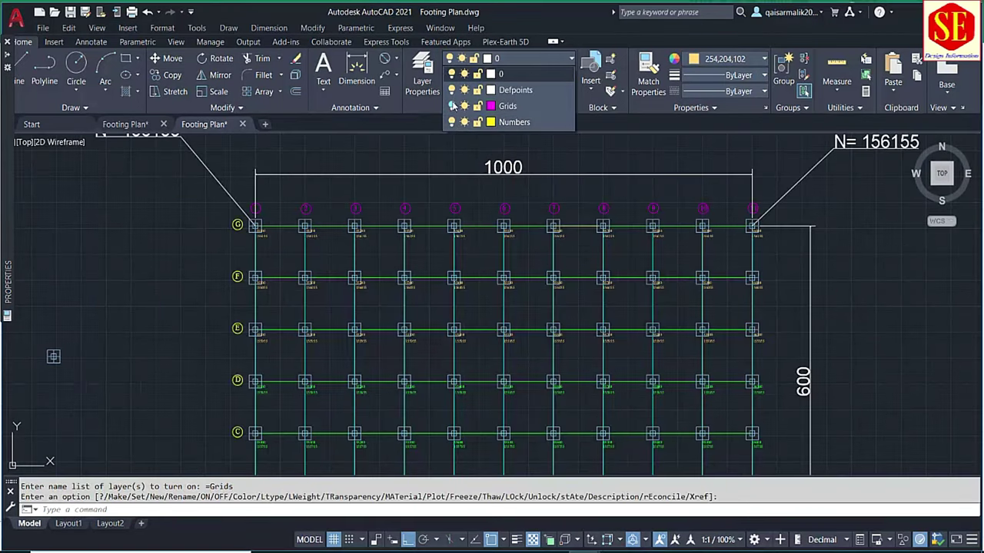
{"action": "left_click", "coordinate": [350, 234]}
{"action": "scroll", "coordinate": [272, 215], "scroll_direction": "up", "scroll_amount": 4}
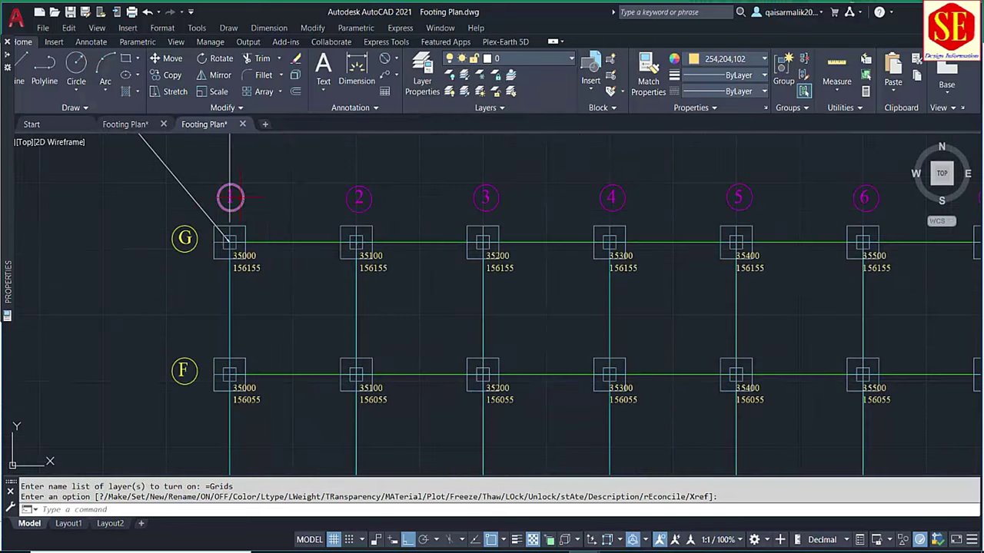
{"action": "scroll", "coordinate": [589, 230], "scroll_direction": "down", "scroll_amount": 2}
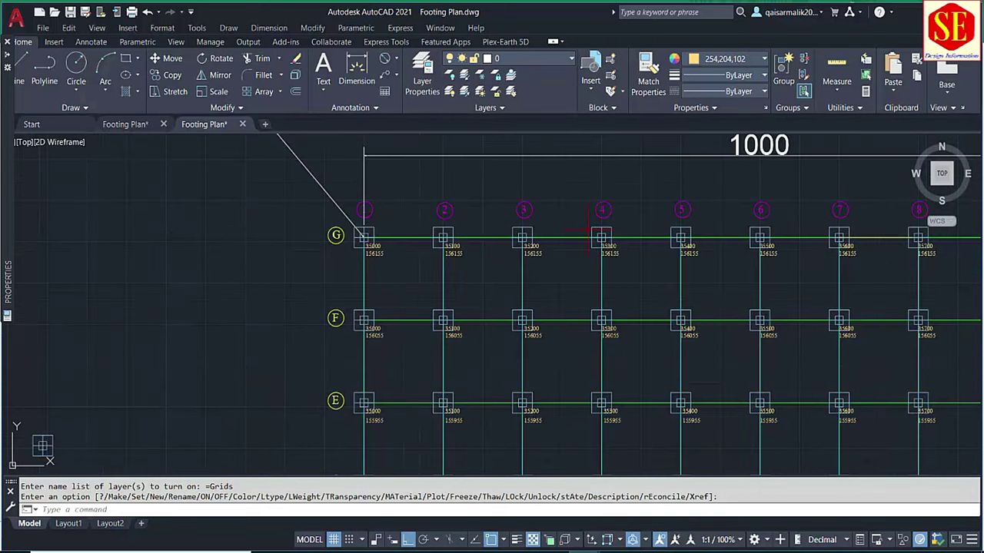
{"action": "middle_click_drag", "start_coordinate": [523, 209], "coordinate": [279, 223]}
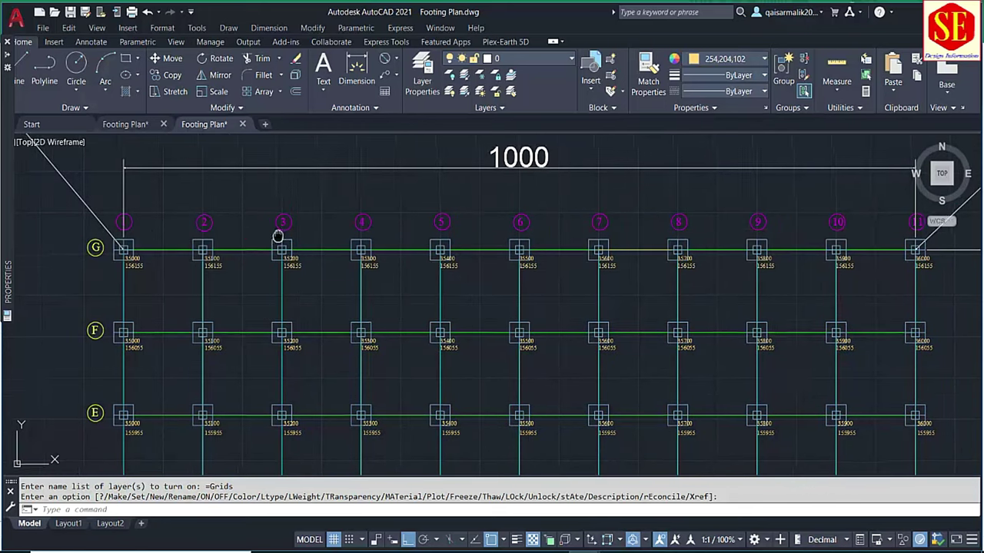
Zoom and pan from the full footing grid down to the footing labelled 35400 / 155955
{"action": "middle_click_drag", "start_coordinate": [48, 312], "coordinate": [363, 281]}
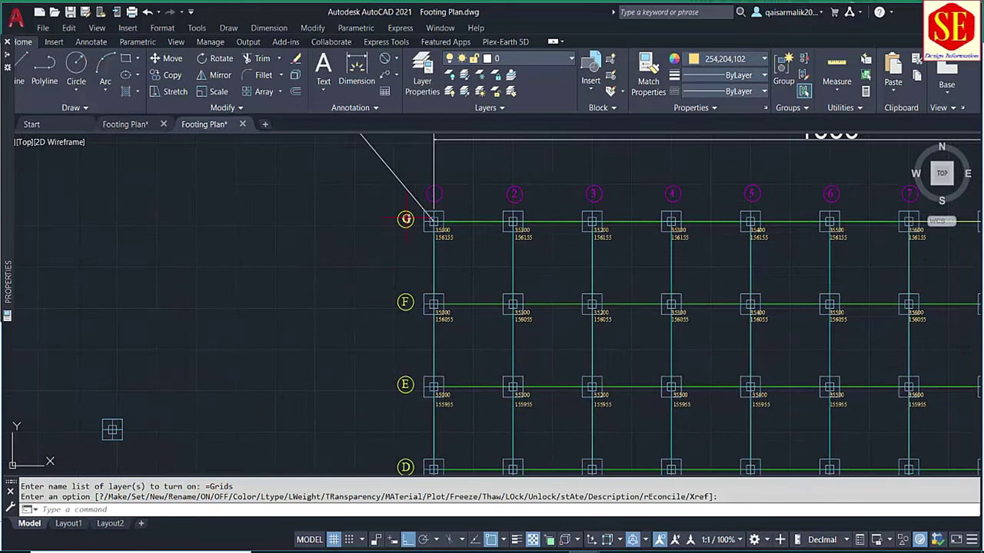
{"action": "scroll", "coordinate": [417, 398], "scroll_direction": "down", "scroll_amount": 3}
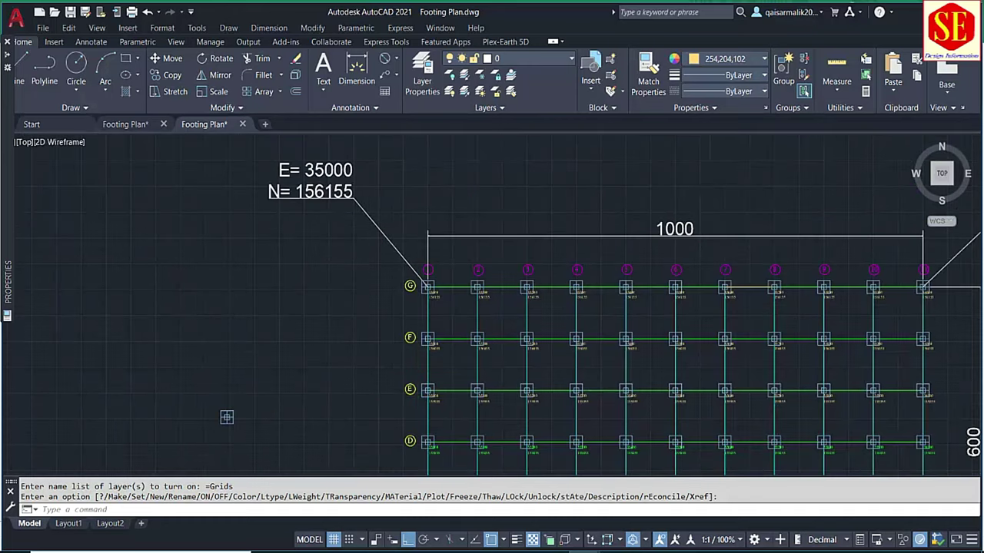
{"action": "scroll", "coordinate": [415, 346], "scroll_direction": "up", "scroll_amount": 5}
{"action": "scroll", "coordinate": [422, 316], "scroll_direction": "down", "scroll_amount": 2}
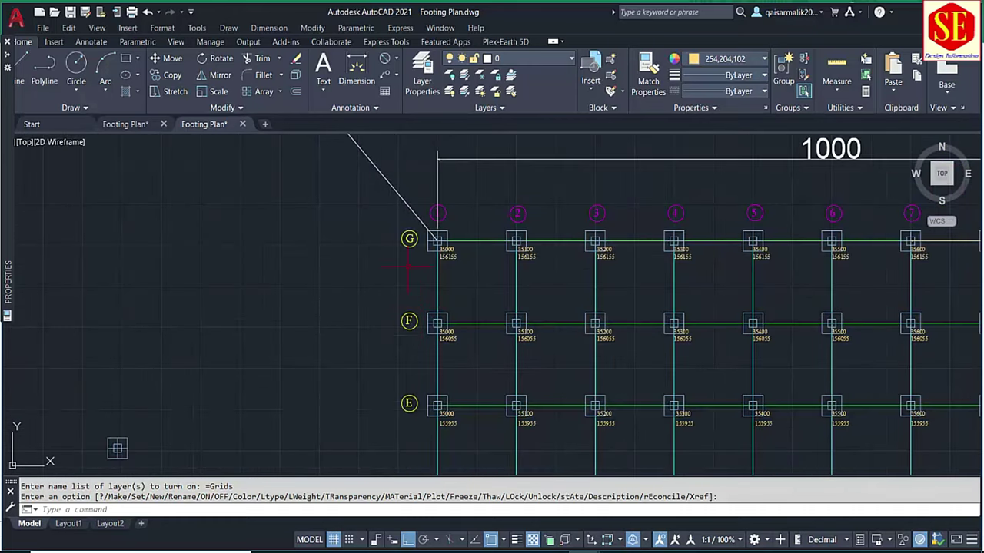
{"action": "scroll", "coordinate": [437, 240], "scroll_direction": "up", "scroll_amount": 4}
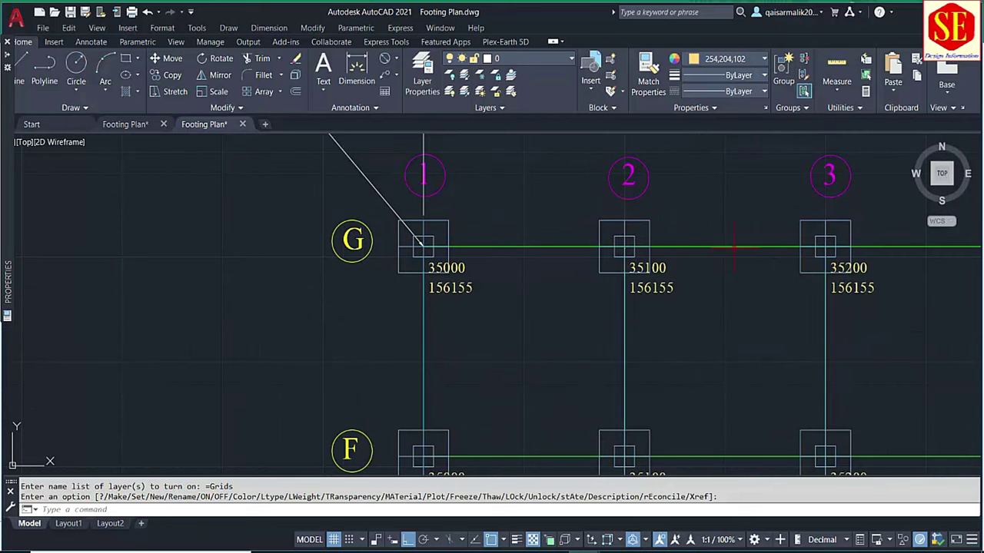
{"action": "middle_click_drag", "start_coordinate": [827, 241], "coordinate": [642, 241]}
{"action": "scroll", "coordinate": [643, 242], "scroll_direction": "down", "scroll_amount": 2}
{"action": "scroll", "coordinate": [643, 241], "scroll_direction": "down", "scroll_amount": 2}
{"action": "scroll", "coordinate": [395, 332], "scroll_direction": "up", "scroll_amount": 4}
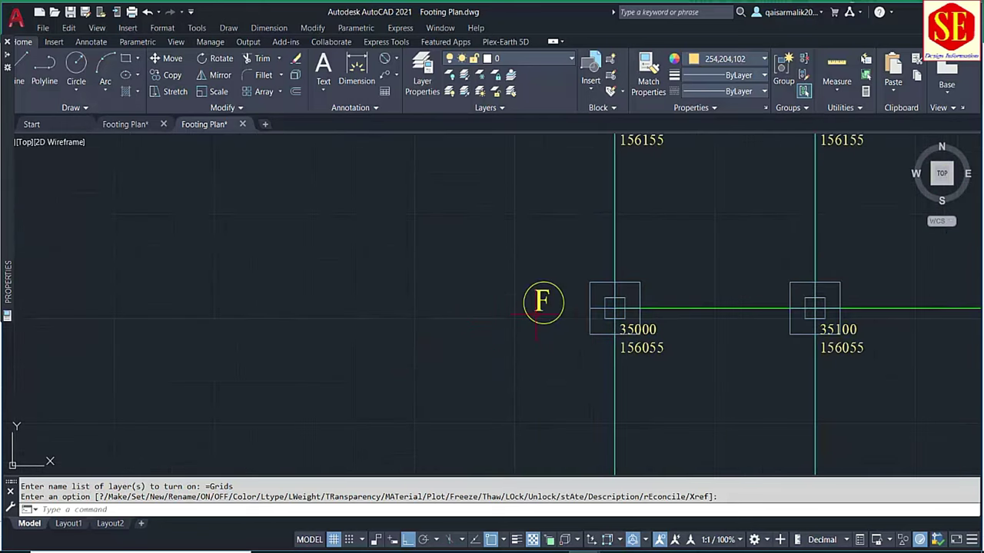
{"action": "scroll", "coordinate": [598, 312], "scroll_direction": "down", "scroll_amount": 2}
{"action": "scroll", "coordinate": [734, 328], "scroll_direction": "down", "scroll_amount": 3}
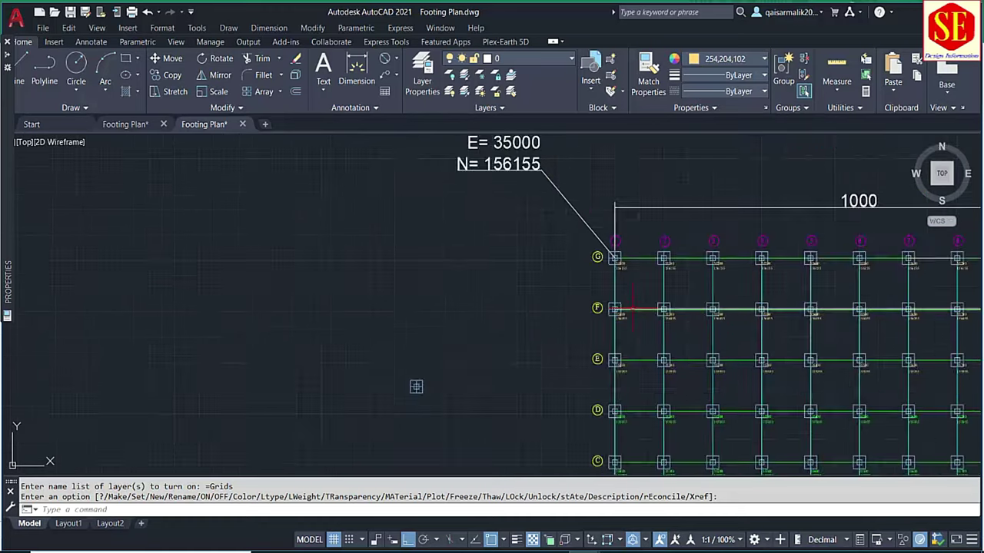
{"action": "middle_click_drag", "start_coordinate": [734, 328], "coordinate": [682, 317]}
{"action": "scroll", "coordinate": [760, 321], "scroll_direction": "up", "scroll_amount": 2}
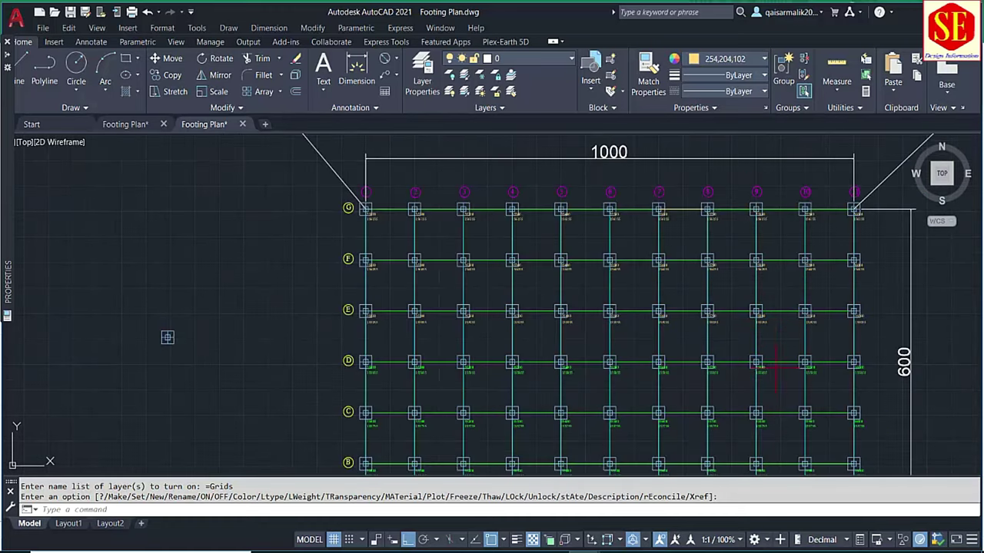
{"action": "scroll", "coordinate": [589, 252], "scroll_direction": "up", "scroll_amount": 4}
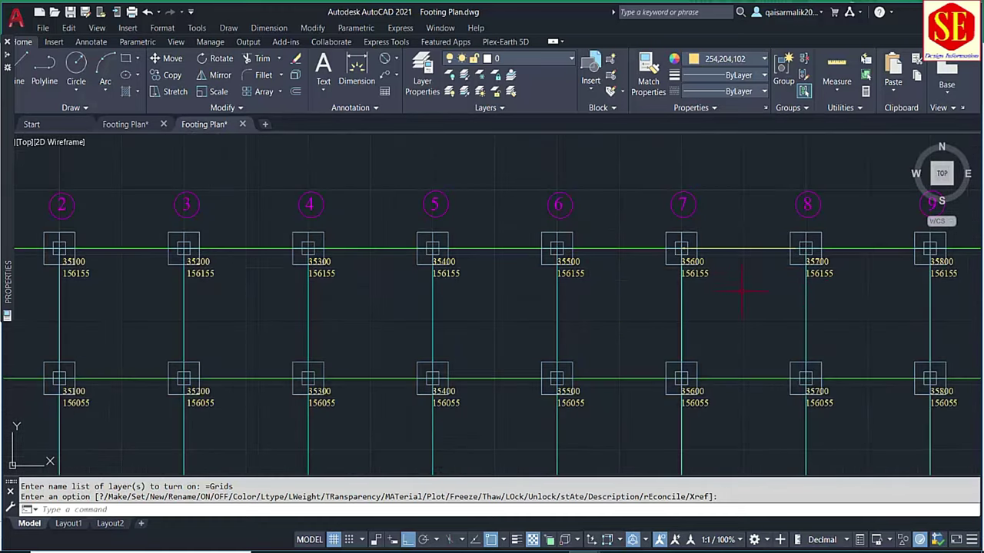
{"action": "scroll", "coordinate": [742, 290], "scroll_direction": "down", "scroll_amount": 2}
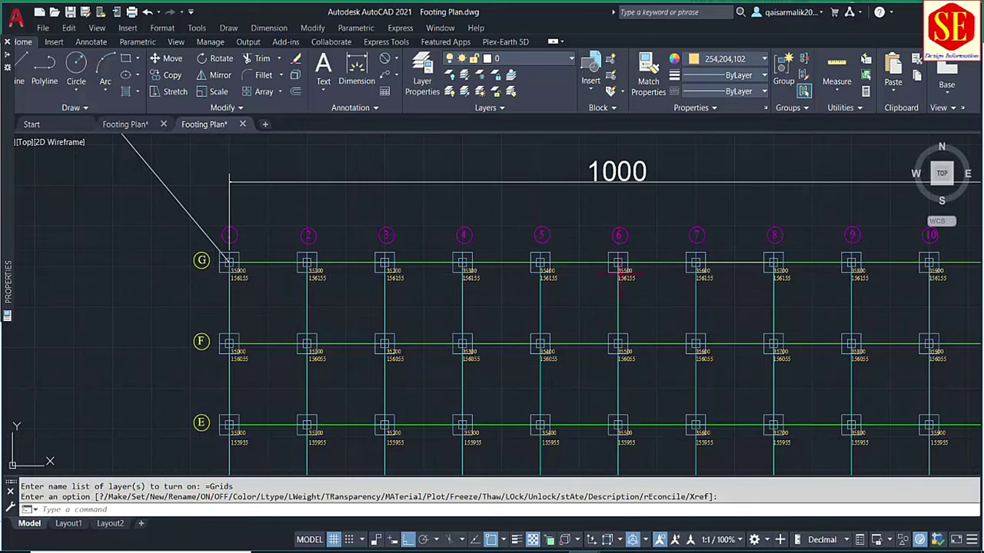
{"action": "scroll", "coordinate": [646, 271], "scroll_direction": "down", "scroll_amount": 2}
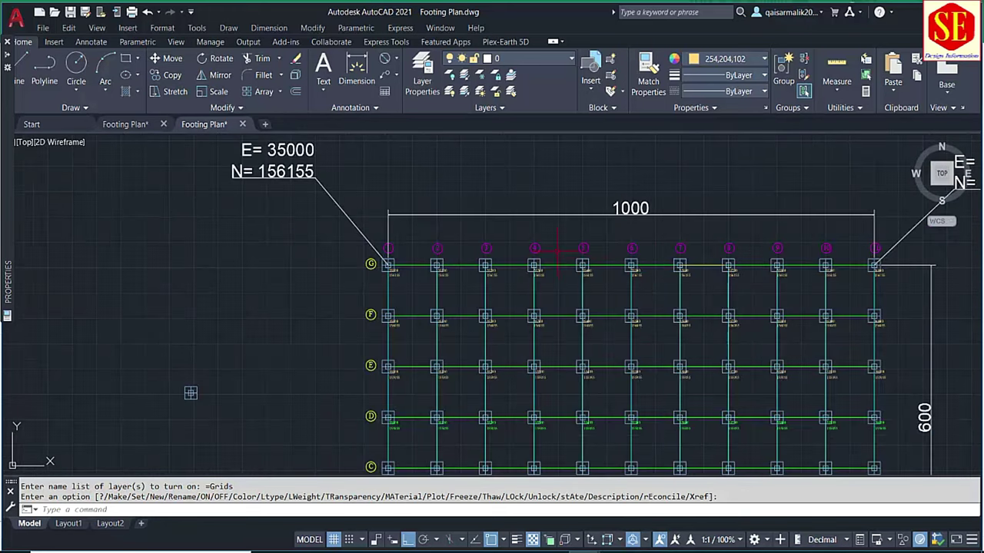
{"action": "scroll", "coordinate": [557, 250], "scroll_direction": "down", "scroll_amount": 3}
{"action": "scroll", "coordinate": [558, 250], "scroll_direction": "up", "scroll_amount": 4}
{"action": "scroll", "coordinate": [489, 288], "scroll_direction": "up", "scroll_amount": 3}
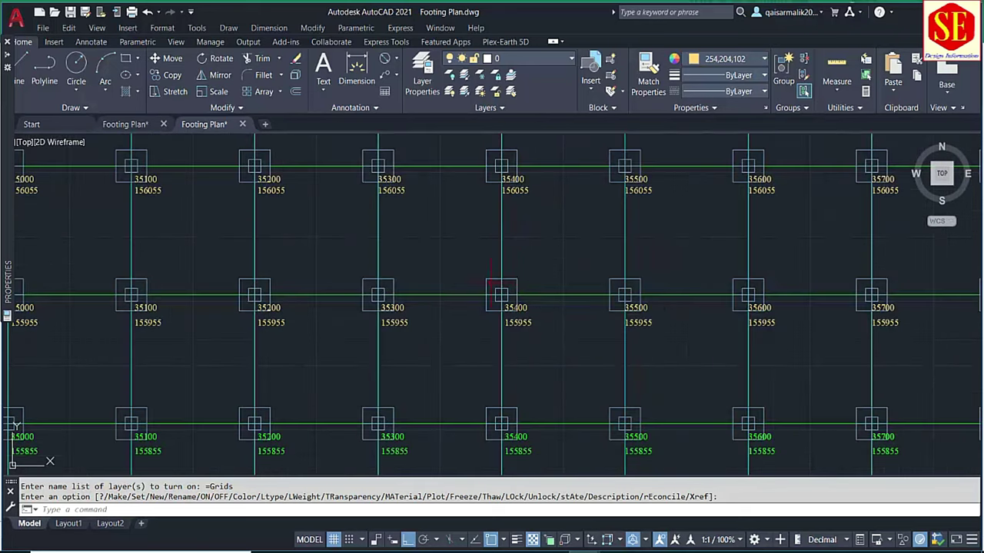
{"action": "scroll", "coordinate": [492, 286], "scroll_direction": "up", "scroll_amount": 2}
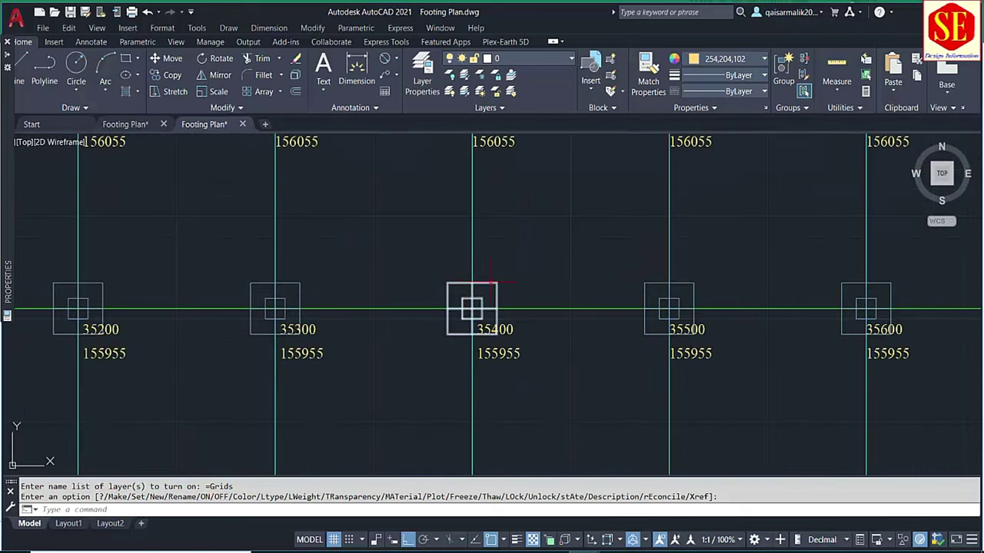
Add a CD leader callout at the footing corner reading E=35412.5 / N=155968.496
{"action": "left_click", "coordinate": [482, 281]}
{"action": "key", "text": "Escape"}
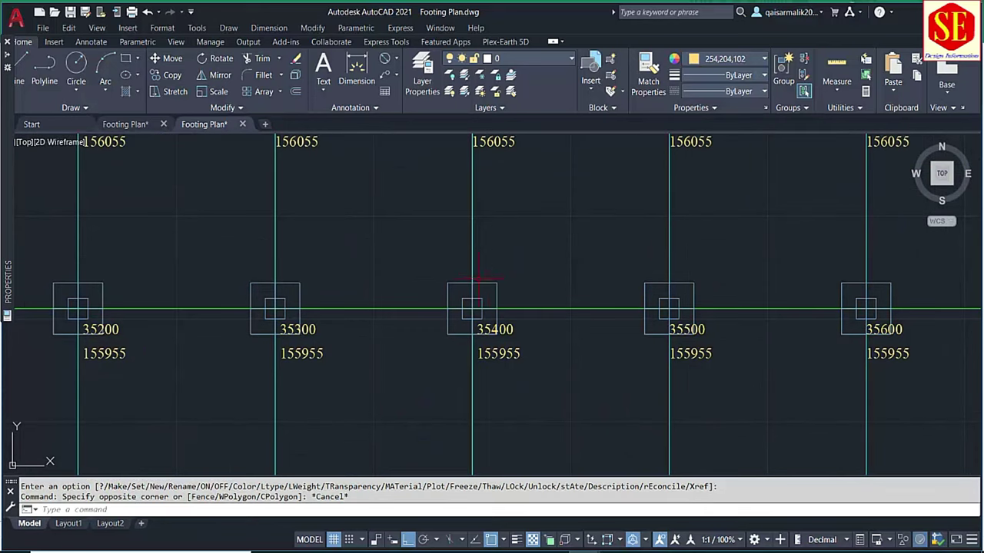
{"action": "type", "text": "CD"}
{"action": "key", "text": "Return"}
{"action": "left_click", "coordinate": [495, 281]}
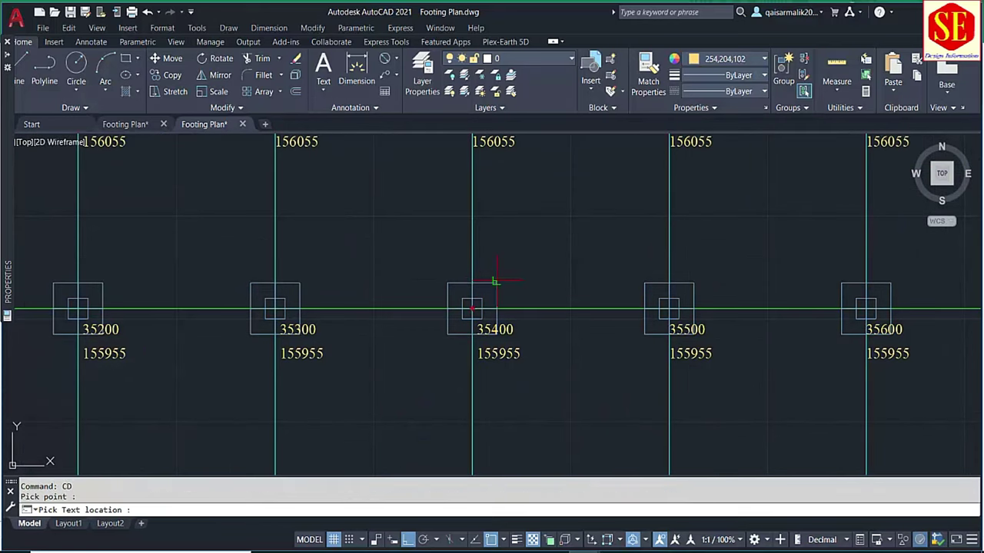
{"action": "left_click", "coordinate": [535, 232]}
{"action": "scroll", "coordinate": [541, 215], "scroll_direction": "down", "scroll_amount": 3}
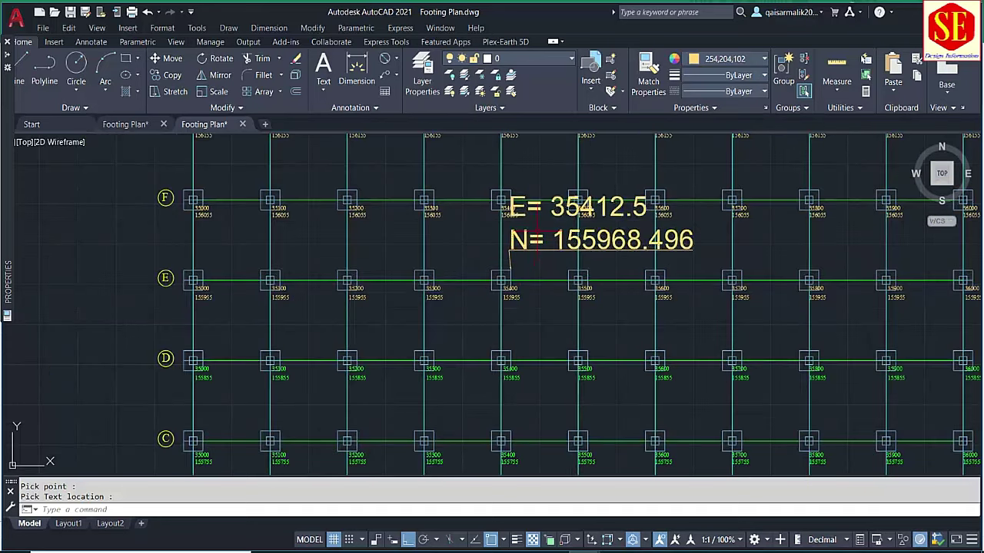
{"action": "scroll", "coordinate": [534, 245], "scroll_direction": "up", "scroll_amount": 2}
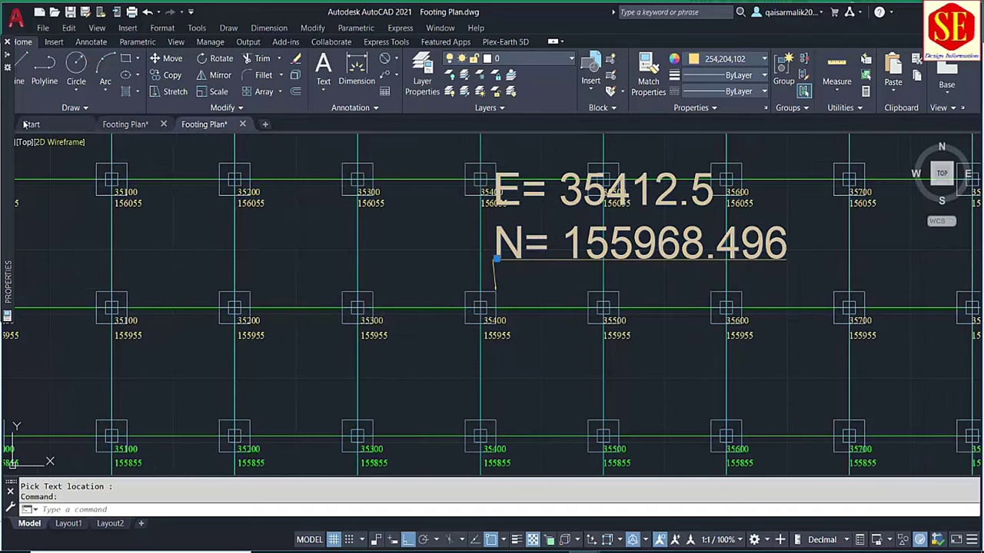
Set the new coordinate label's text height to 21 in the Properties palette
{"action": "scroll", "coordinate": [159, 300], "scroll_direction": "down", "scroll_amount": 2}
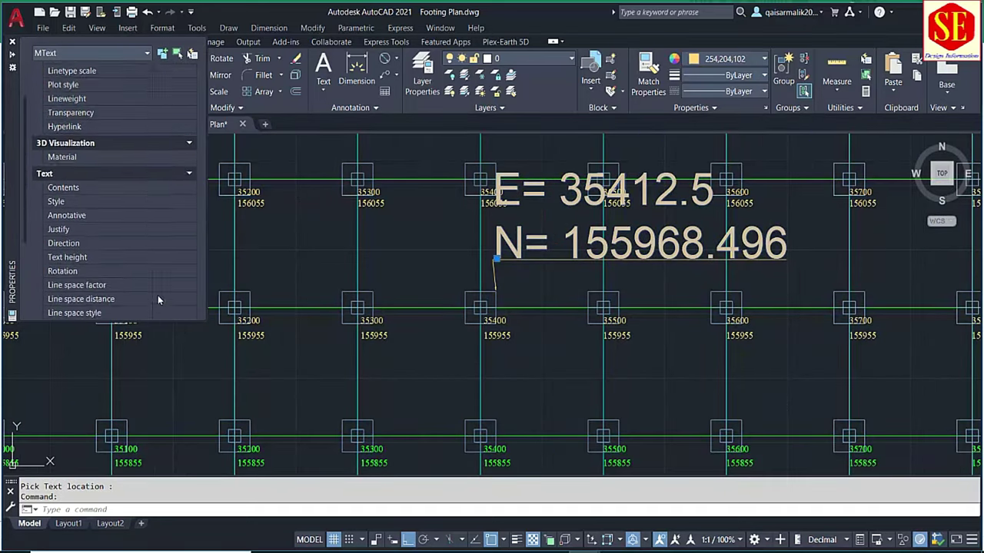
{"action": "scroll", "coordinate": [159, 300], "scroll_direction": "down", "scroll_amount": 2}
{"action": "left_click", "coordinate": [171, 188]}
{"action": "type", "text": "21"}
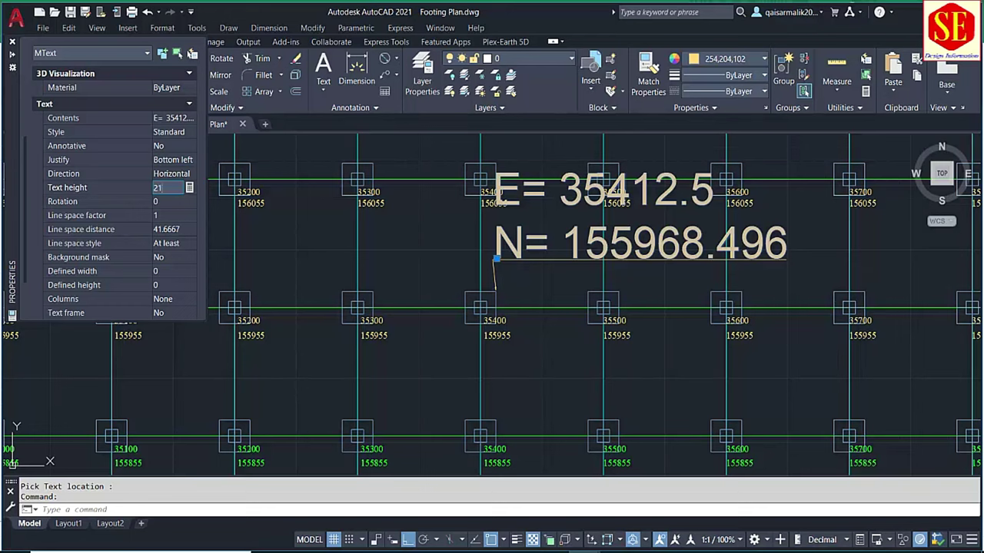
{"action": "key", "text": "Return"}
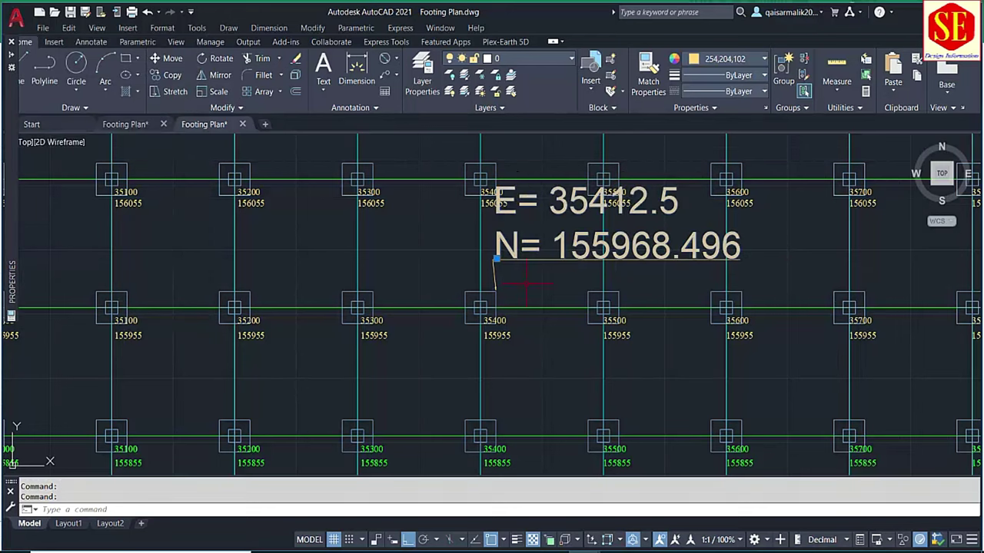
{"action": "key", "text": "Escape"}
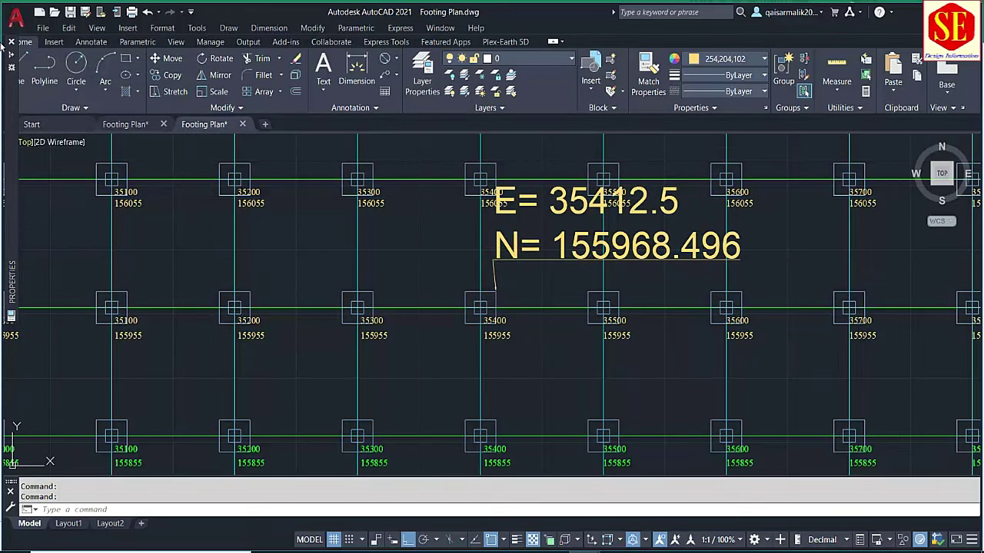
{"action": "scroll", "coordinate": [173, 274], "scroll_direction": "down", "scroll_amount": 5}
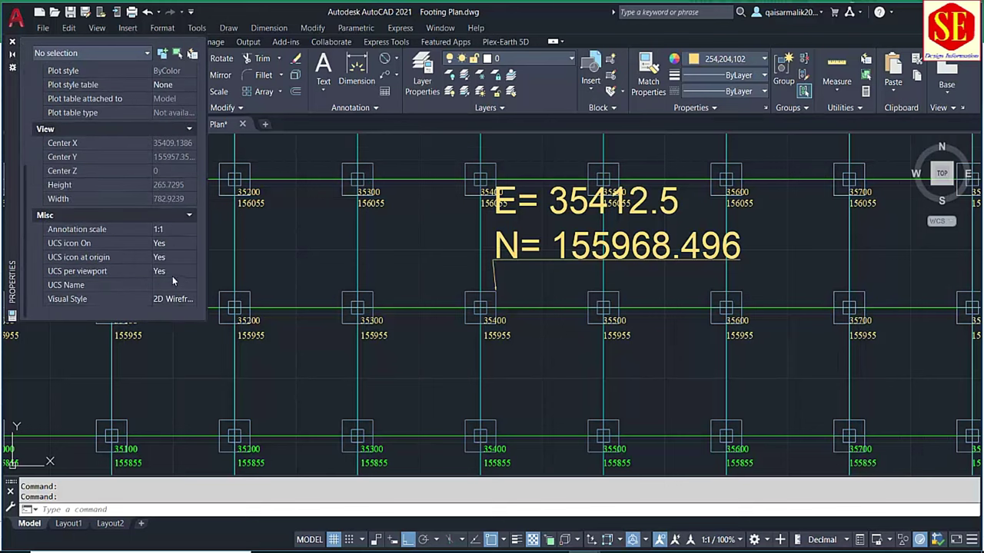
{"action": "scroll", "coordinate": [172, 279], "scroll_direction": "up", "scroll_amount": 2}
Change the E=35412.5 / N=155968.496 label's text height to 1.25
{"action": "left_click", "coordinate": [520, 220]}
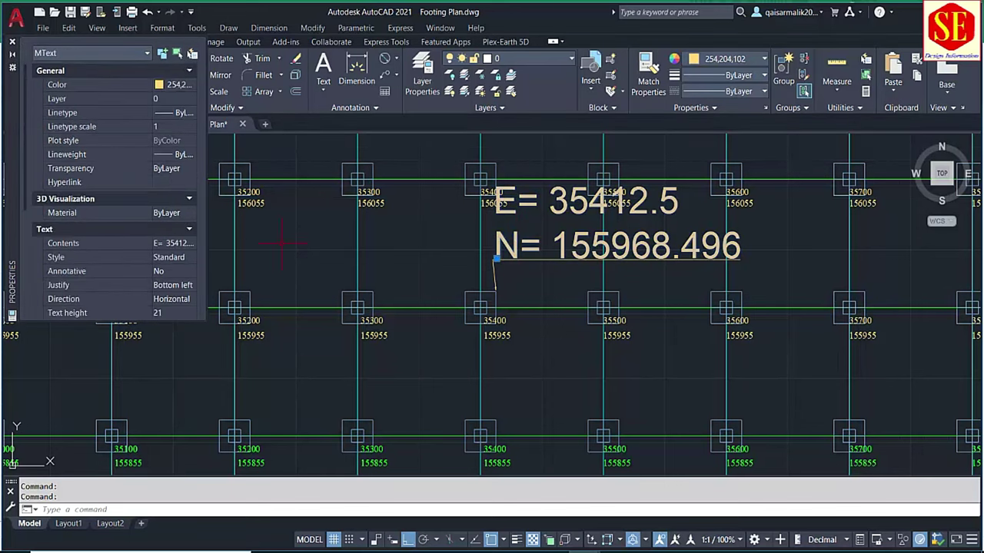
{"action": "left_click", "coordinate": [169, 313]}
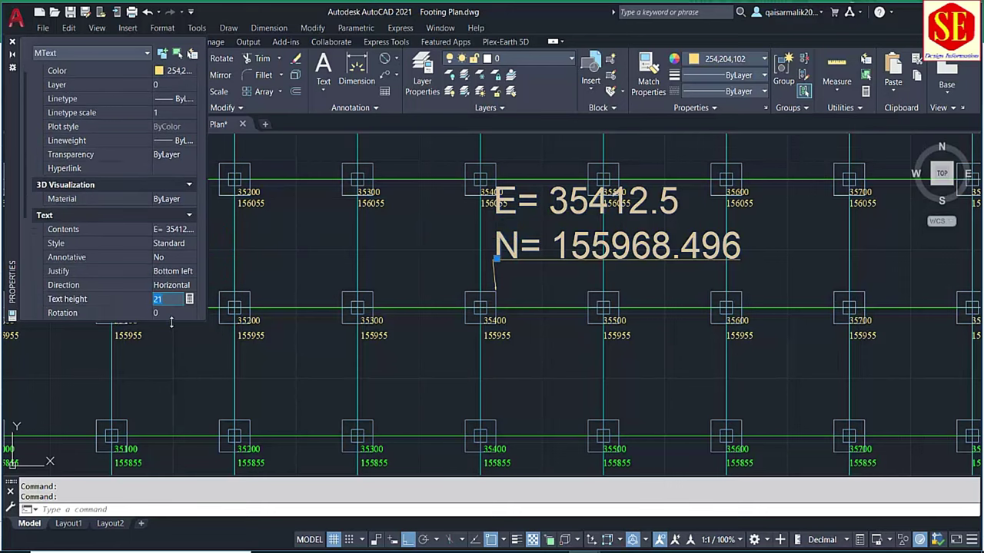
{"action": "type", "text": "1.25"}
{"action": "key", "text": "Return"}
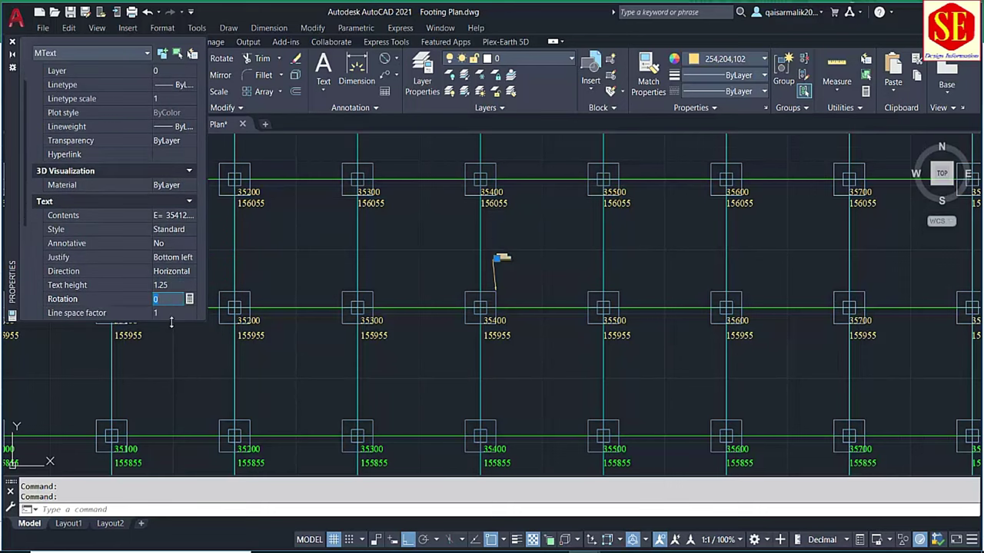
{"action": "scroll", "coordinate": [492, 263], "scroll_direction": "up", "scroll_amount": 5}
{"action": "scroll", "coordinate": [585, 281], "scroll_direction": "down", "scroll_amount": 3}
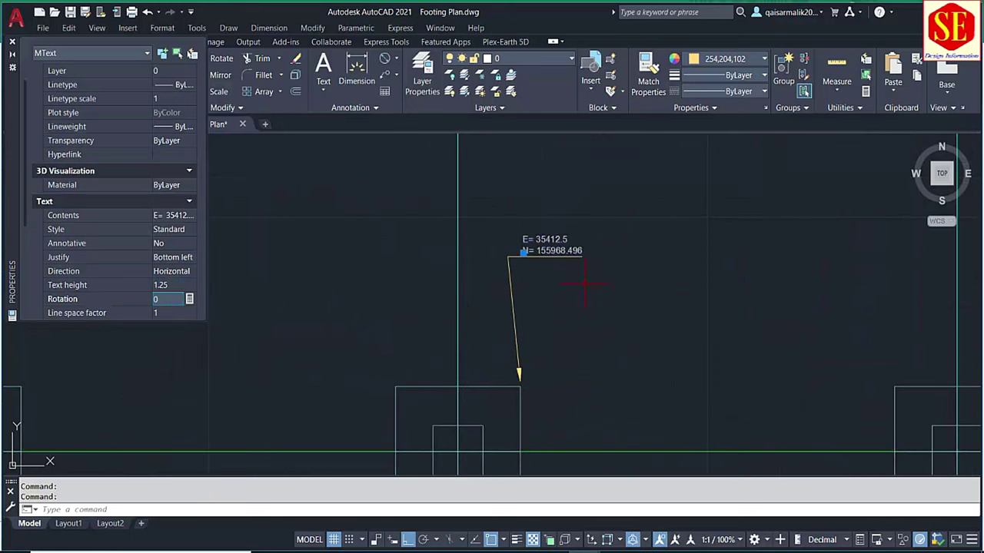
{"action": "key", "text": "Escape"}
{"action": "scroll", "coordinate": [592, 283], "scroll_direction": "down", "scroll_amount": 2}
{"action": "scroll", "coordinate": [493, 358], "scroll_direction": "up", "scroll_amount": 2}
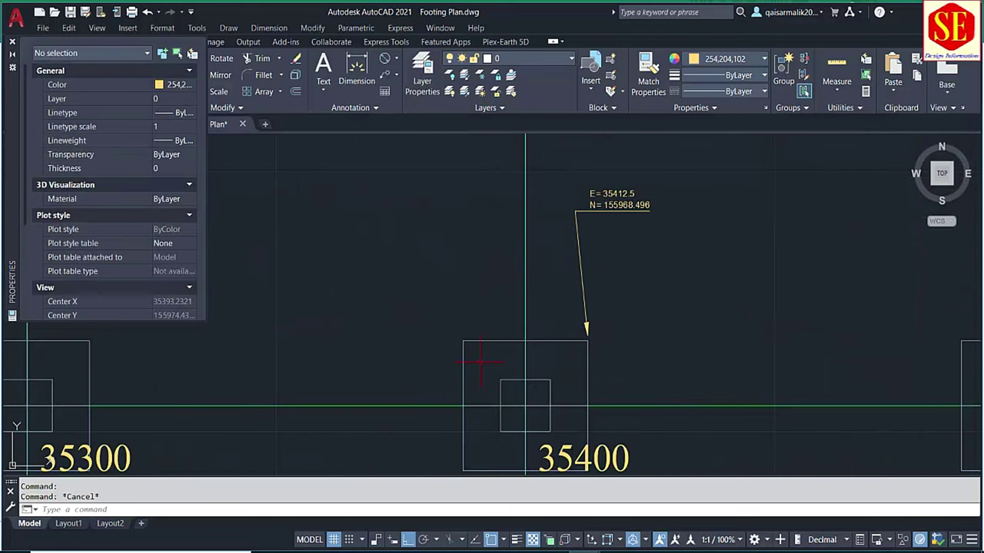
{"action": "type", "text": "cd"}
{"action": "key", "text": "Return"}
Label the footing's other three corners: E=35387.5/N=155967.5, E=35387.5/N=155942.5, E=35412.5/N=155942.5
{"action": "left_click", "coordinate": [464, 341]}
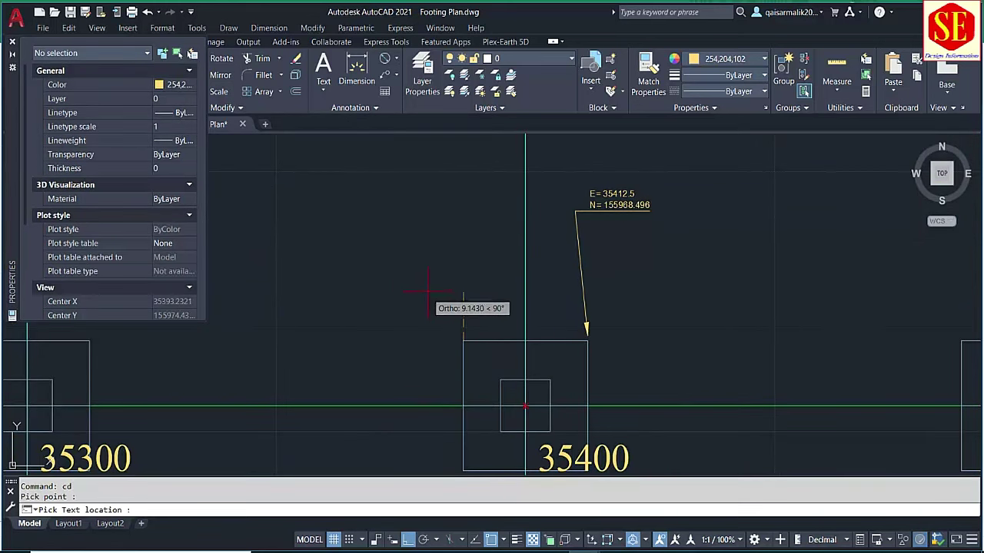
{"action": "left_click", "coordinate": [452, 259]}
{"action": "key", "text": "Return"}
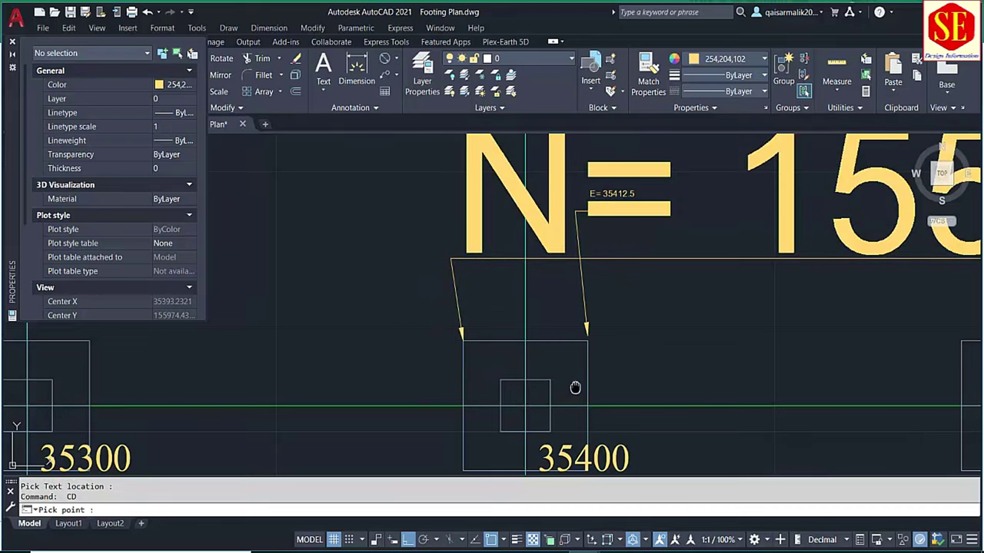
{"action": "middle_click_drag", "start_coordinate": [587, 469], "coordinate": [603, 351]}
{"action": "left_click", "coordinate": [480, 353]}
{"action": "left_click", "coordinate": [434, 396]}
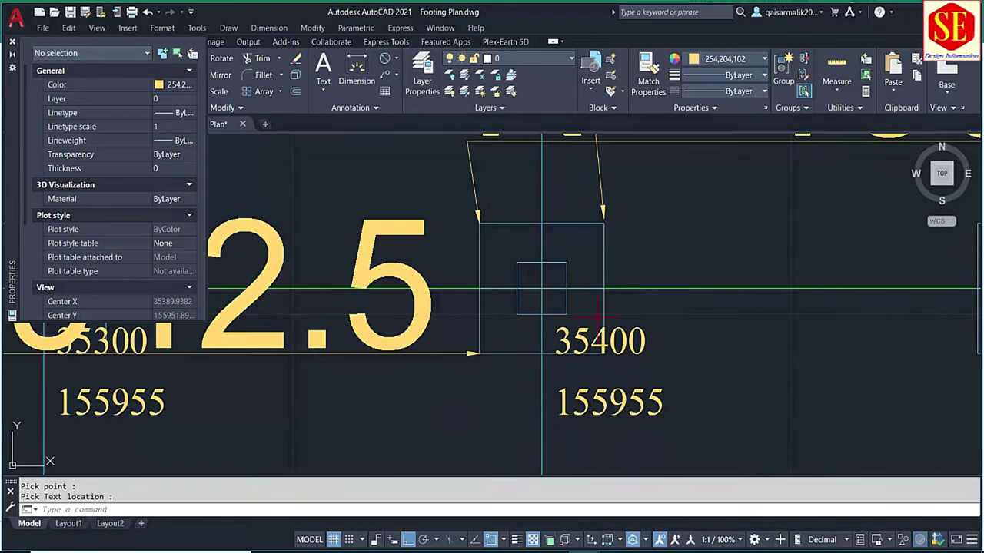
{"action": "key", "text": "Return"}
{"action": "left_click", "coordinate": [603, 353]}
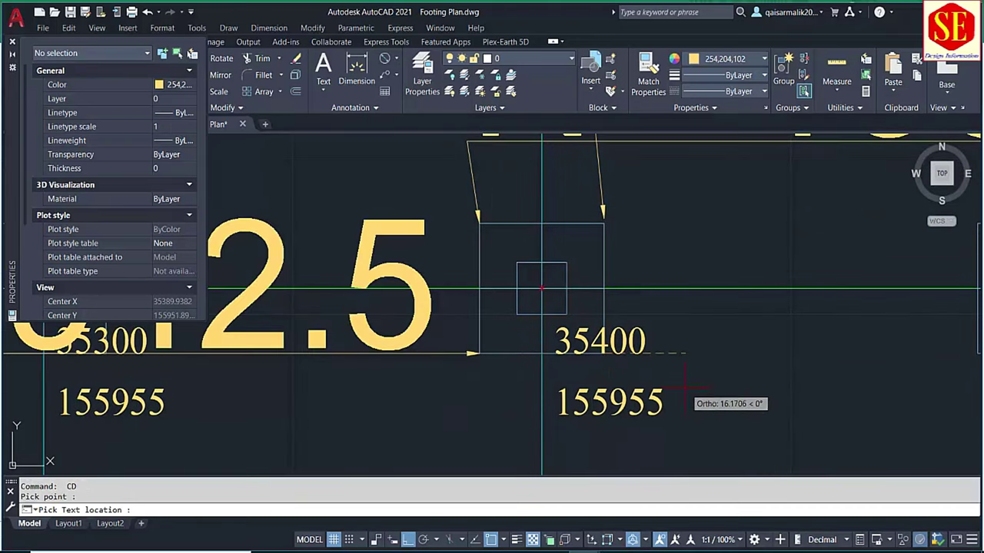
{"action": "left_click", "coordinate": [718, 381]}
Match the small label's properties onto the three new corner labels to shrink them
{"action": "type", "text": "a"}
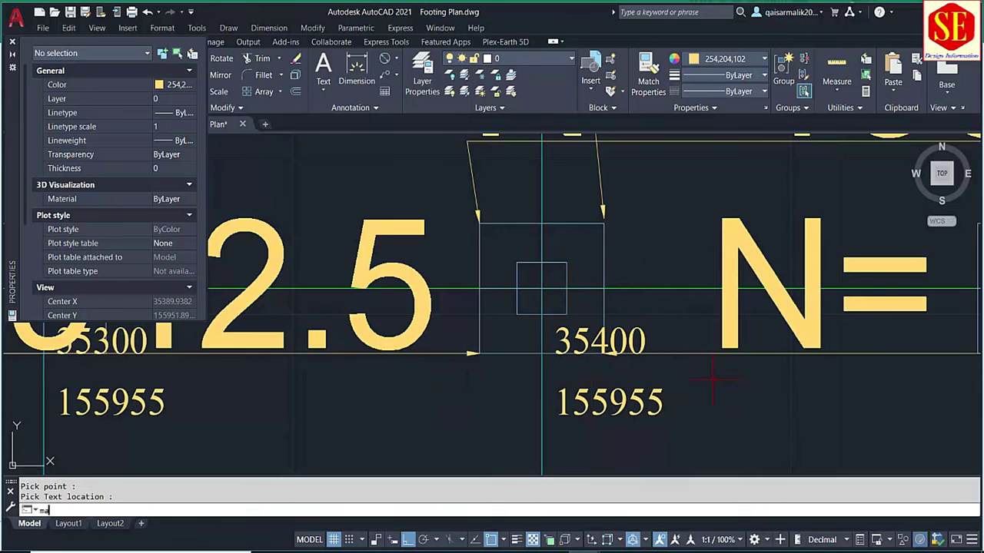
{"action": "key", "text": "Return"}
{"action": "scroll", "coordinate": [635, 344], "scroll_direction": "down", "scroll_amount": 3}
{"action": "scroll", "coordinate": [634, 341], "scroll_direction": "down", "scroll_amount": 2}
{"action": "middle_click_drag", "start_coordinate": [633, 341], "coordinate": [629, 375]}
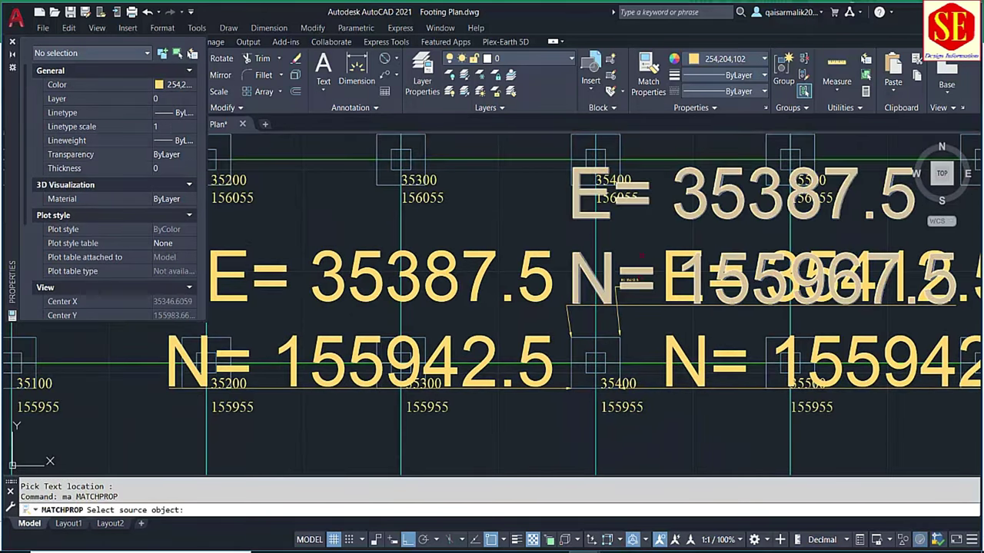
{"action": "middle_click_drag", "start_coordinate": [608, 305], "coordinate": [601, 393]}
{"action": "scroll", "coordinate": [601, 393], "scroll_direction": "up", "scroll_amount": 3}
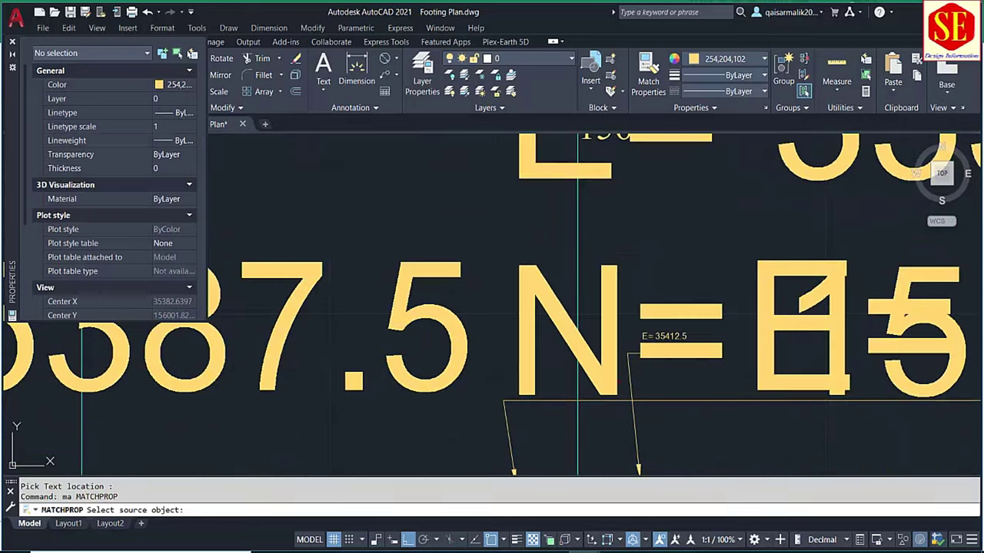
{"action": "left_click", "coordinate": [650, 327]}
{"action": "scroll", "coordinate": [650, 328], "scroll_direction": "down", "scroll_amount": 3}
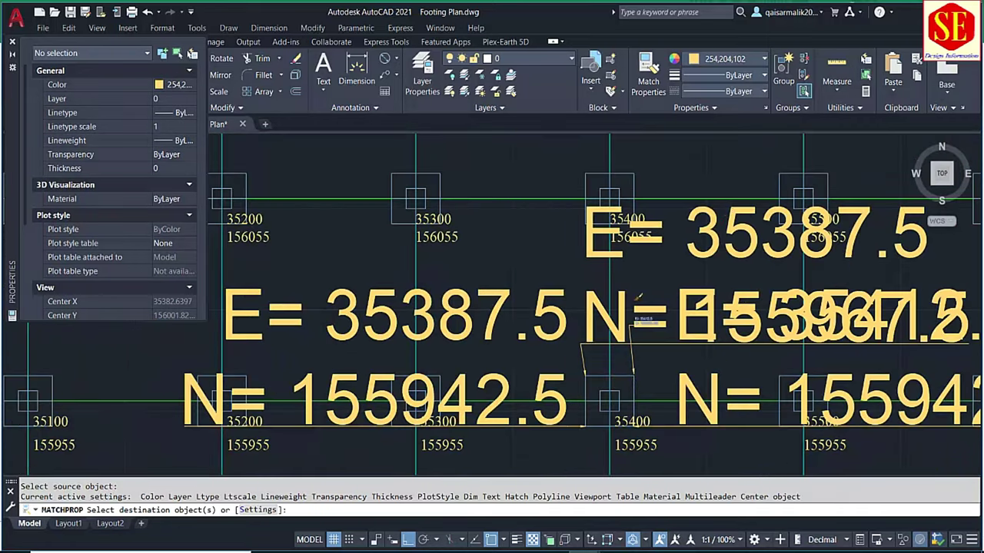
{"action": "left_click", "coordinate": [529, 284]}
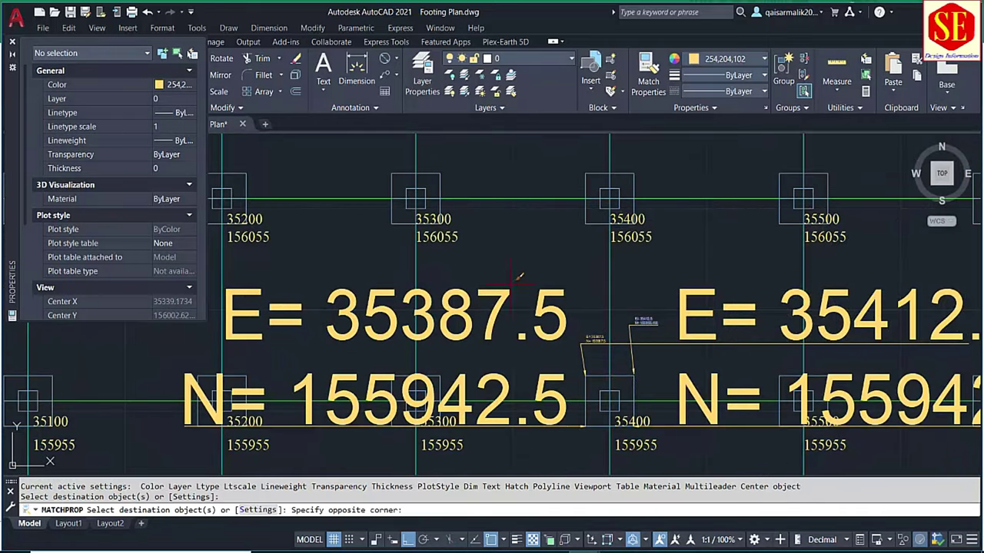
{"action": "left_click", "coordinate": [504, 291]}
{"action": "left_click", "coordinate": [692, 309]}
{"action": "scroll", "coordinate": [653, 346], "scroll_direction": "up", "scroll_amount": 1}
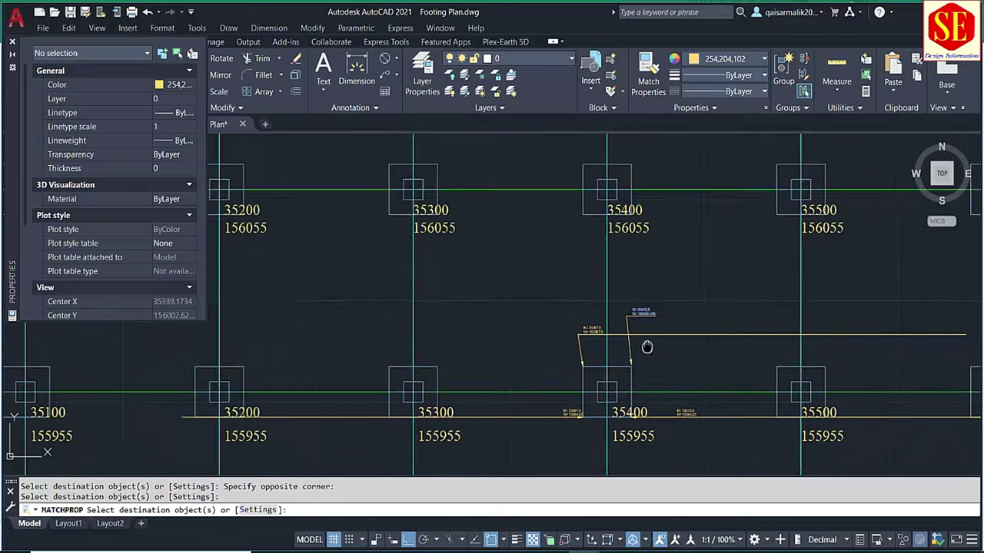
{"action": "scroll", "coordinate": [642, 319], "scroll_direction": "up", "scroll_amount": 1}
{"action": "scroll", "coordinate": [630, 276], "scroll_direction": "up", "scroll_amount": 1}
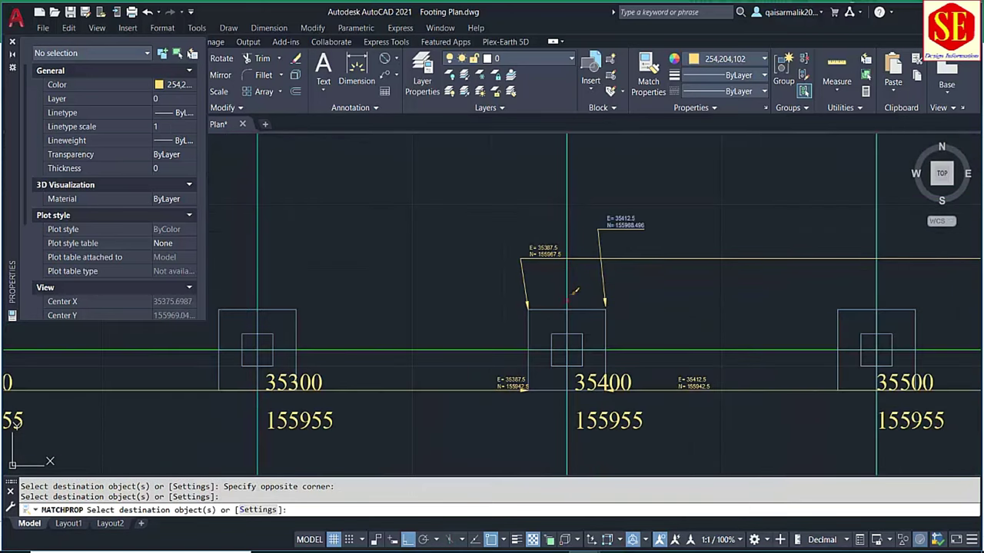
{"action": "key", "text": "Escape"}
{"action": "scroll", "coordinate": [715, 388], "scroll_direction": "up", "scroll_amount": 4}
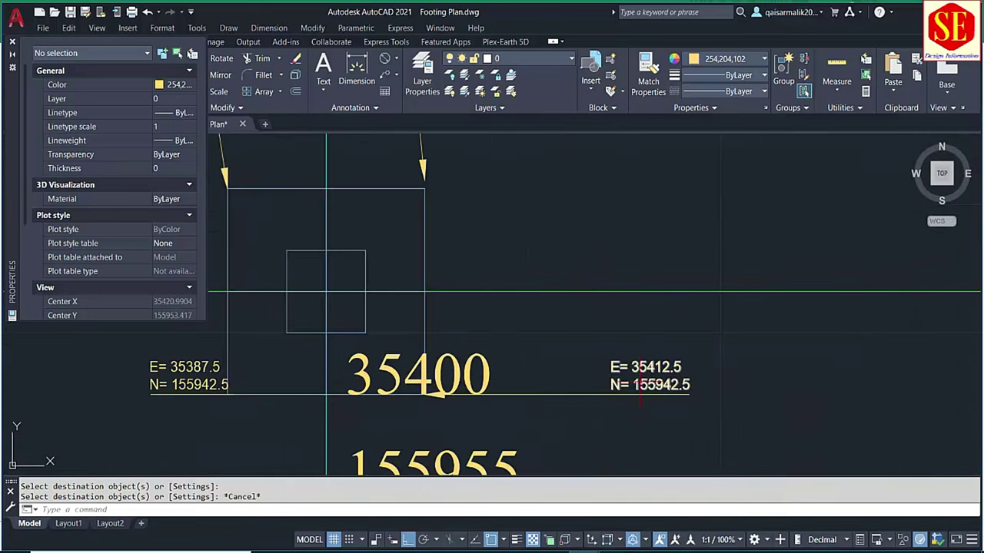
{"action": "scroll", "coordinate": [647, 386], "scroll_direction": "down", "scroll_amount": 6}
{"action": "scroll", "coordinate": [661, 369], "scroll_direction": "down", "scroll_amount": 4}
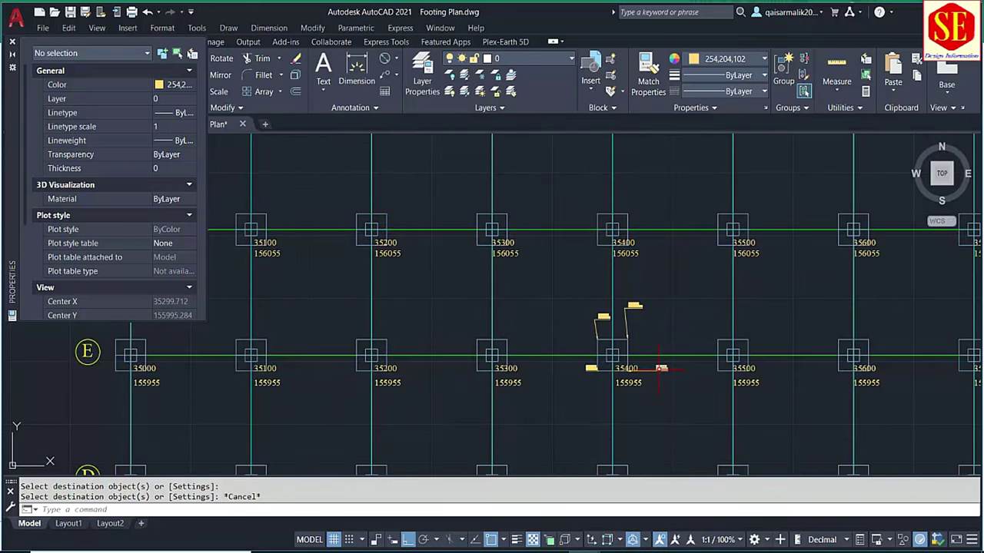
Draw a rectangular border around the Building Footing Layout Plan and its title
{"action": "scroll", "coordinate": [646, 357], "scroll_direction": "up", "scroll_amount": 4}
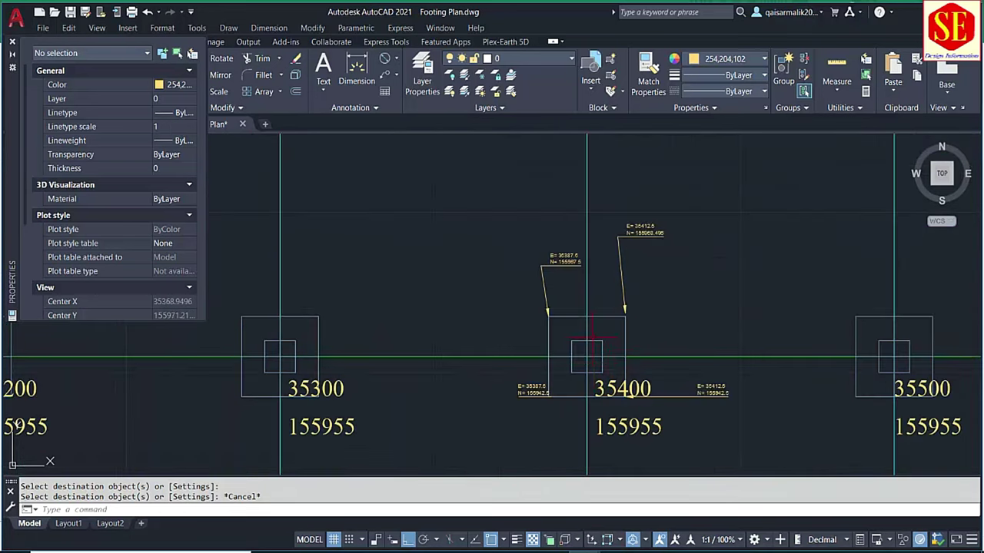
{"action": "scroll", "coordinate": [594, 362], "scroll_direction": "down", "scroll_amount": 5}
{"action": "scroll", "coordinate": [592, 353], "scroll_direction": "up", "scroll_amount": 4}
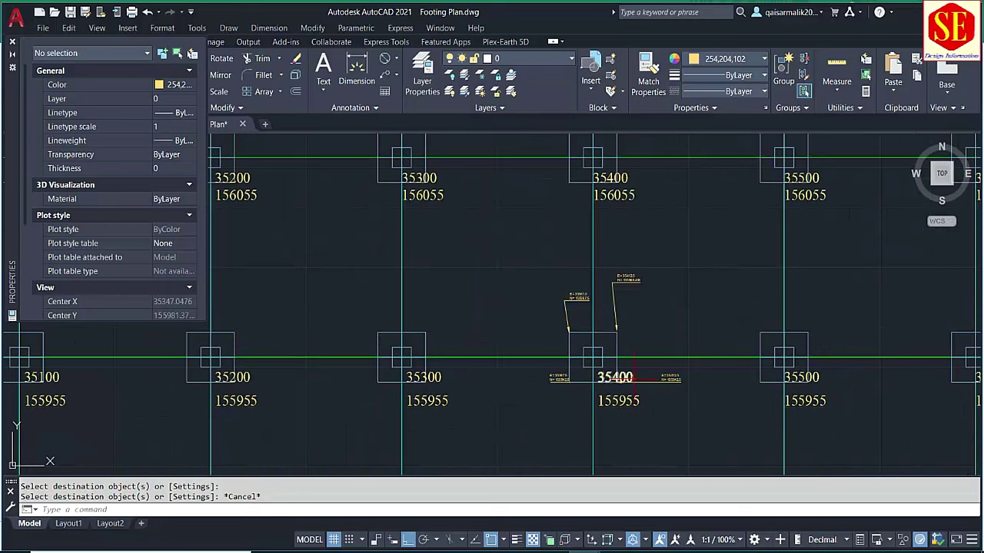
{"action": "scroll", "coordinate": [859, 396], "scroll_direction": "up", "scroll_amount": 1}
{"action": "scroll", "coordinate": [768, 368], "scroll_direction": "down", "scroll_amount": 5}
{"action": "scroll", "coordinate": [654, 347], "scroll_direction": "up", "scroll_amount": 4}
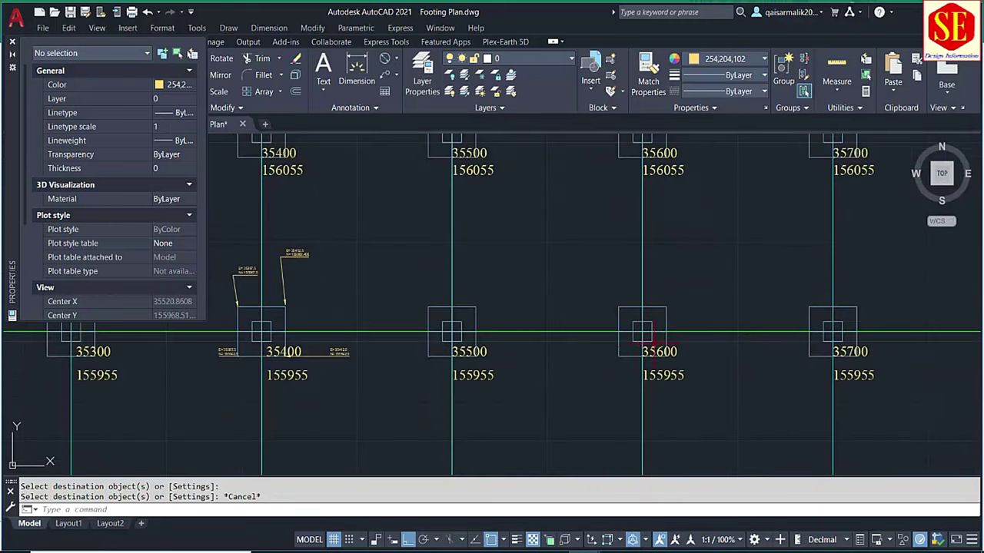
{"action": "mouse_move", "coordinate": [640, 350]}
{"action": "middle_mouse_down"}
{"action": "mouse_move", "coordinate": [503, 267]}
{"action": "mouse_move", "coordinate": [606, 252]}
{"action": "middle_mouse_up"}
{"action": "scroll", "coordinate": [548, 266], "scroll_direction": "down", "scroll_amount": 6}
{"action": "scroll", "coordinate": [399, 177], "scroll_direction": "down", "scroll_amount": 3}
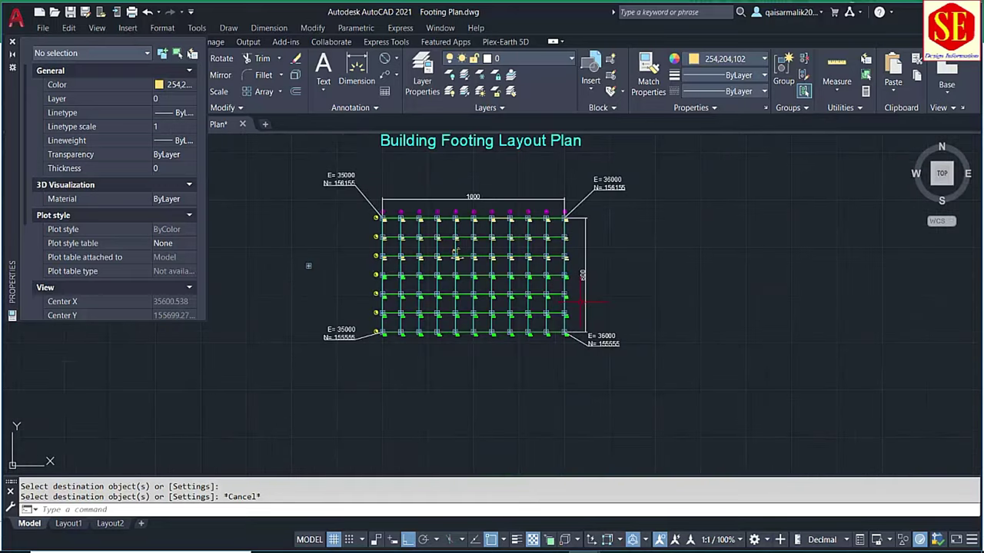
{"action": "scroll", "coordinate": [455, 254], "scroll_direction": "up", "scroll_amount": 2}
{"action": "middle_click_drag", "start_coordinate": [418, 282], "coordinate": [604, 253]}
{"action": "scroll", "coordinate": [592, 261], "scroll_direction": "down", "scroll_amount": 3}
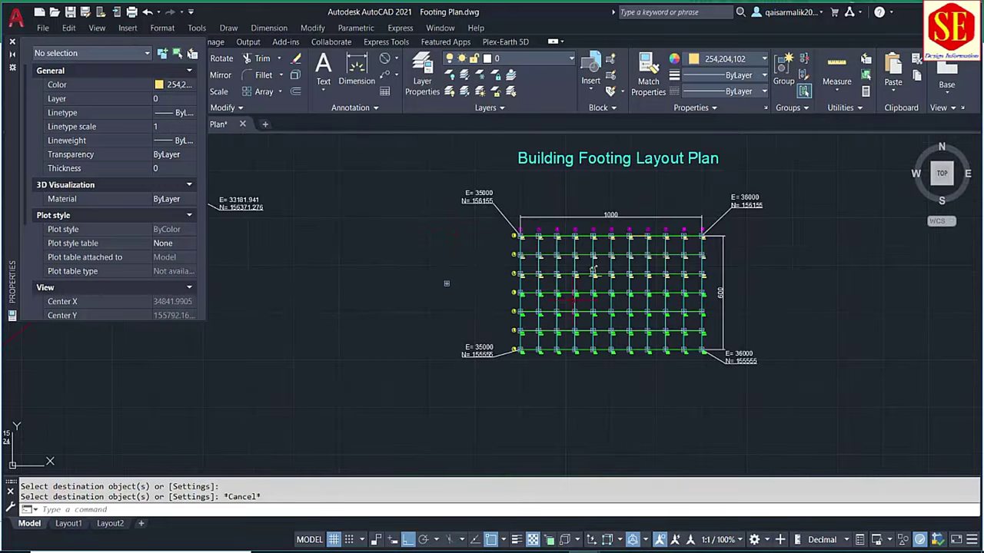
{"action": "type", "text": "rec"}
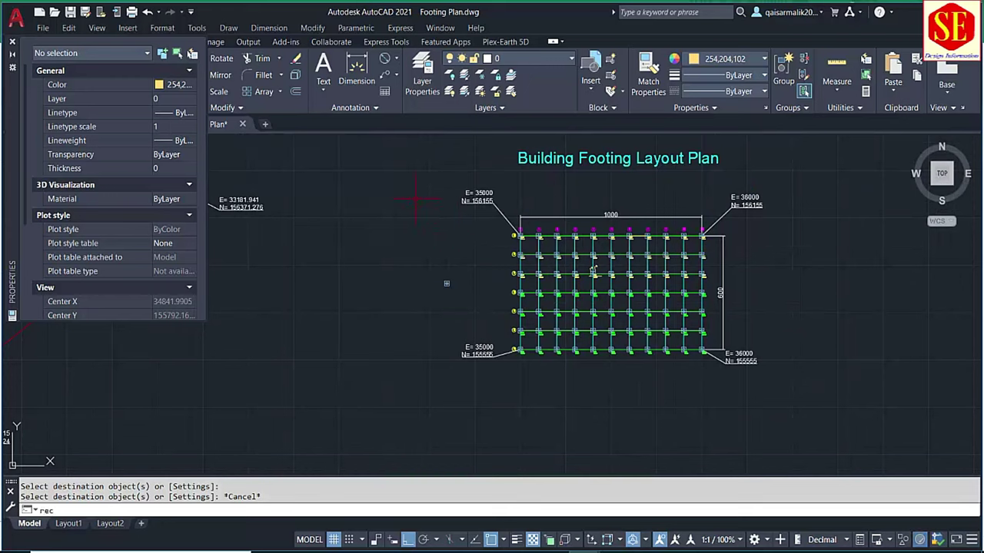
{"action": "key", "text": "Return"}
{"action": "left_click", "coordinate": [425, 142]}
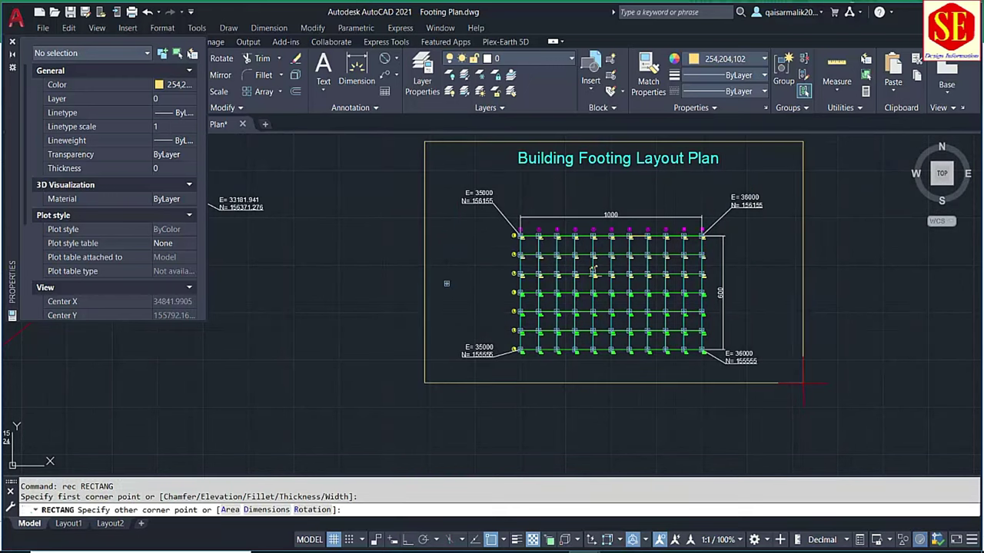
{"action": "left_click", "coordinate": [803, 382]}
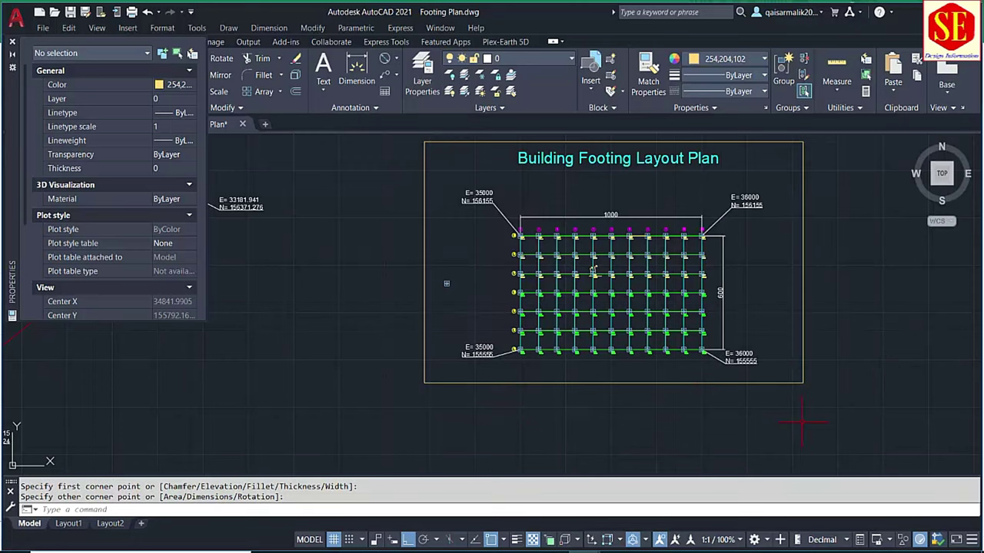
{"action": "middle_click_drag", "start_coordinate": [802, 421], "coordinate": [783, 438]}
Load the previous plot page setup and choose Microsoft Print to PDF as the printer
{"action": "key", "text": "ctrl+p"}
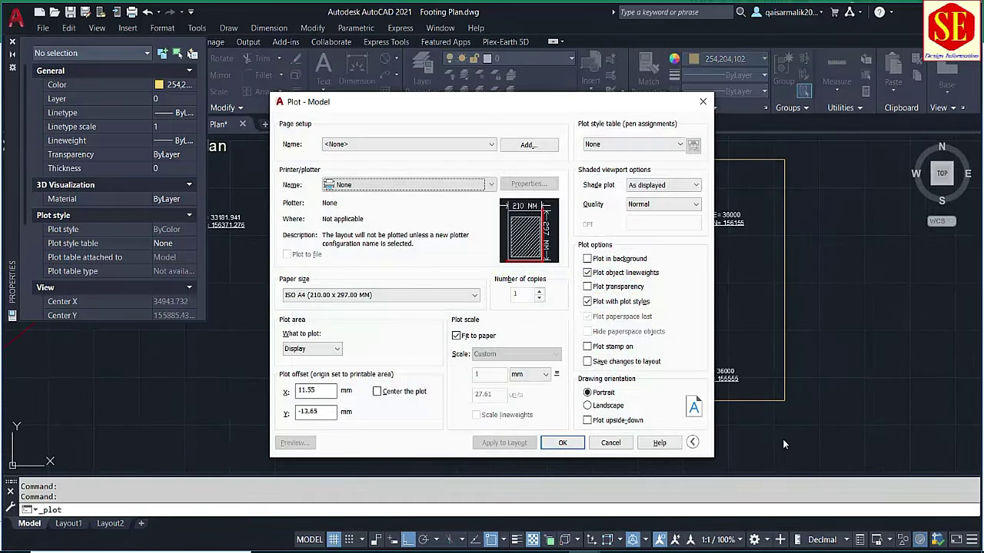
{"action": "left_click", "coordinate": [391, 146]}
{"action": "left_click", "coordinate": [373, 165]}
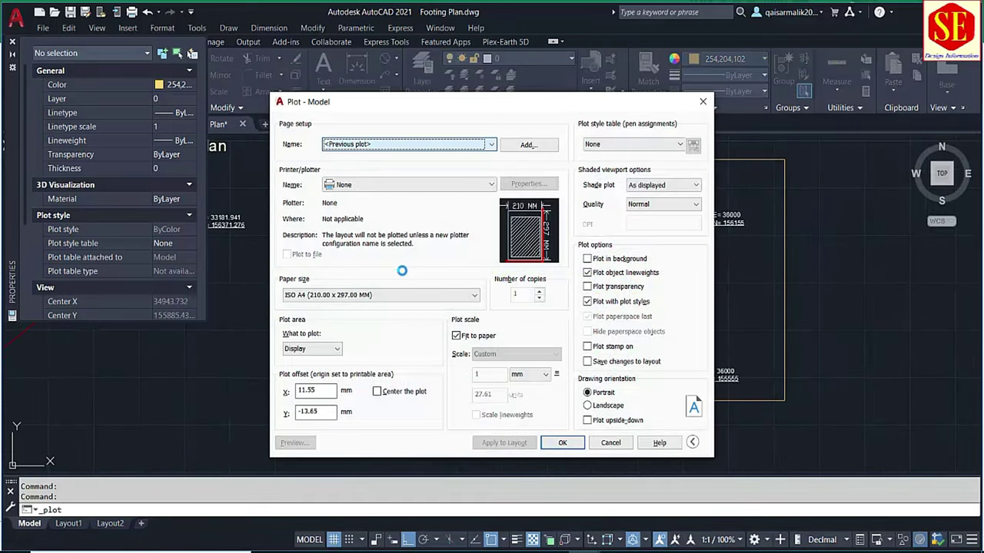
{"action": "left_click", "coordinate": [366, 186]}
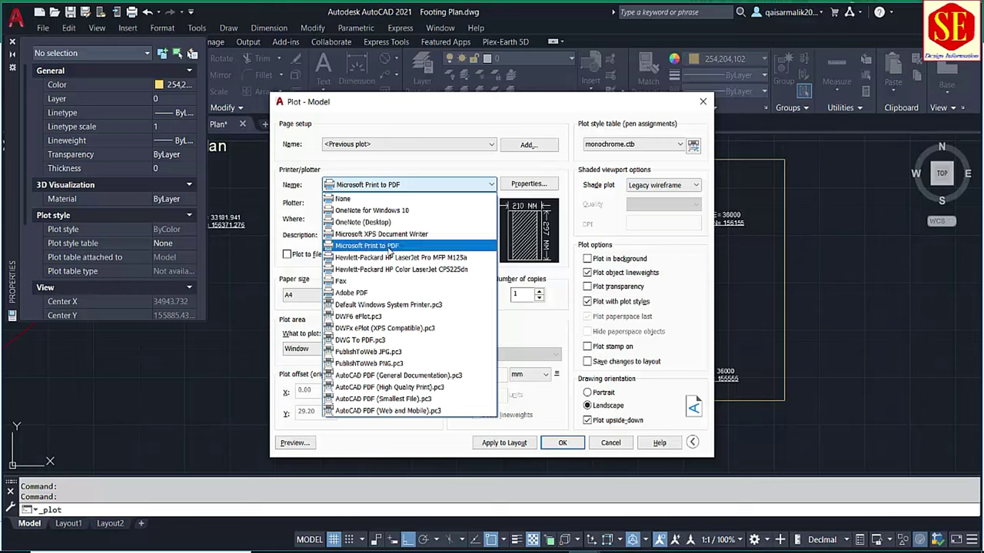
{"action": "left_click", "coordinate": [387, 247]}
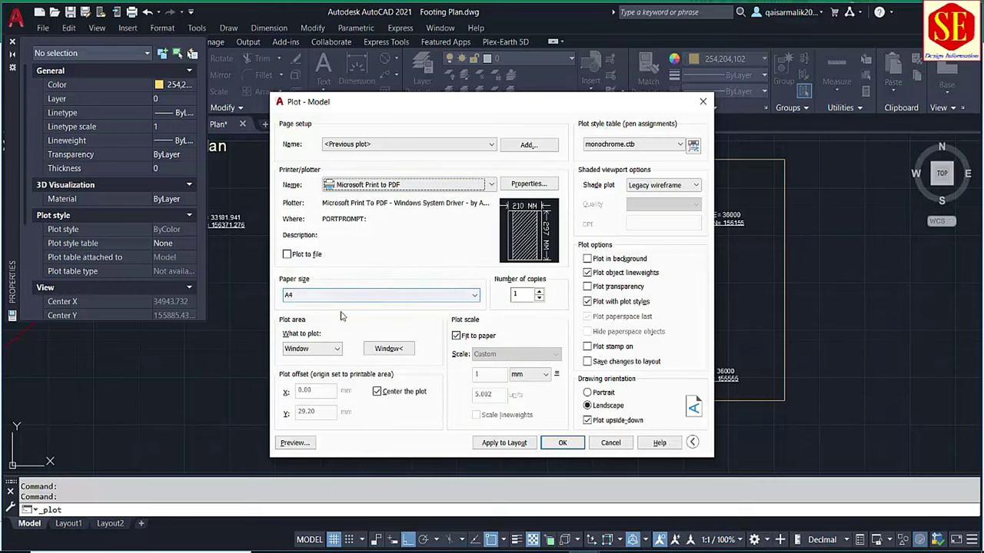
Plot a window around the border, fitted to paper and centred, and preview it
{"action": "left_click", "coordinate": [322, 350]}
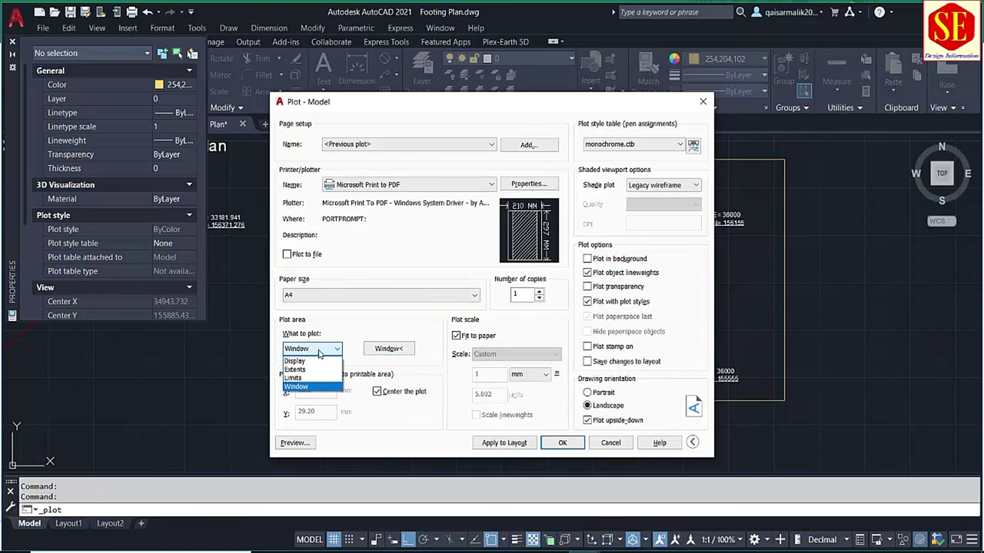
{"action": "left_click", "coordinate": [306, 388]}
{"action": "left_click", "coordinate": [388, 348]}
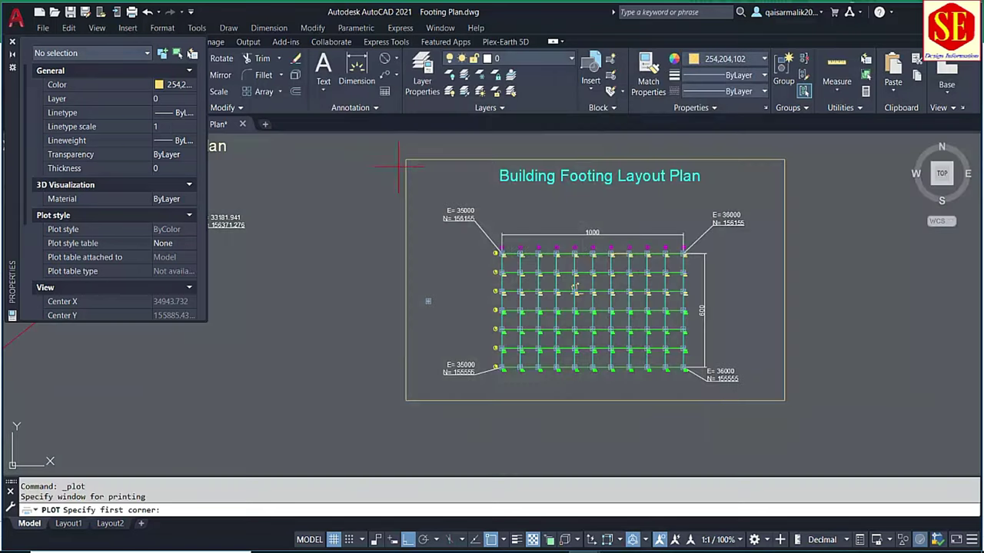
{"action": "left_click", "coordinate": [406, 160]}
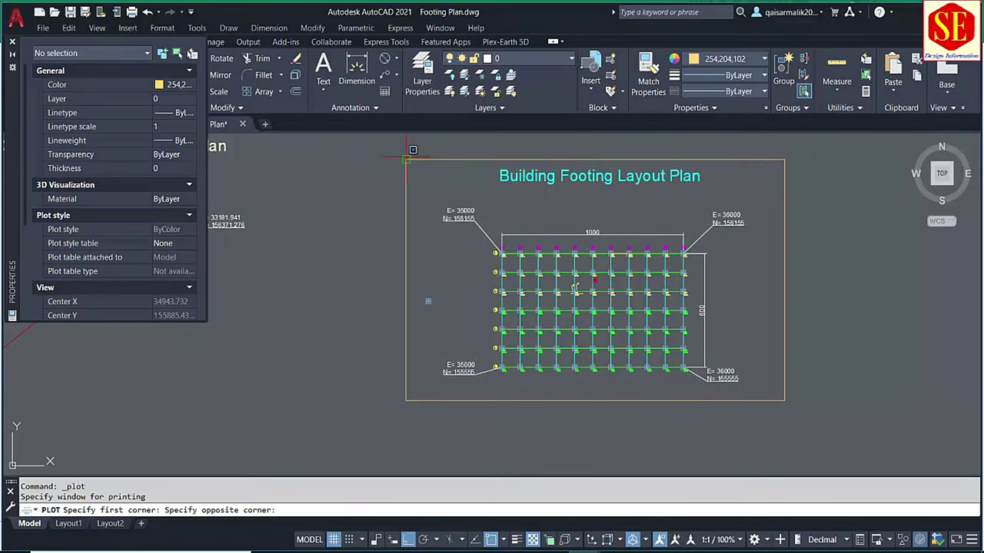
{"action": "left_click", "coordinate": [784, 399]}
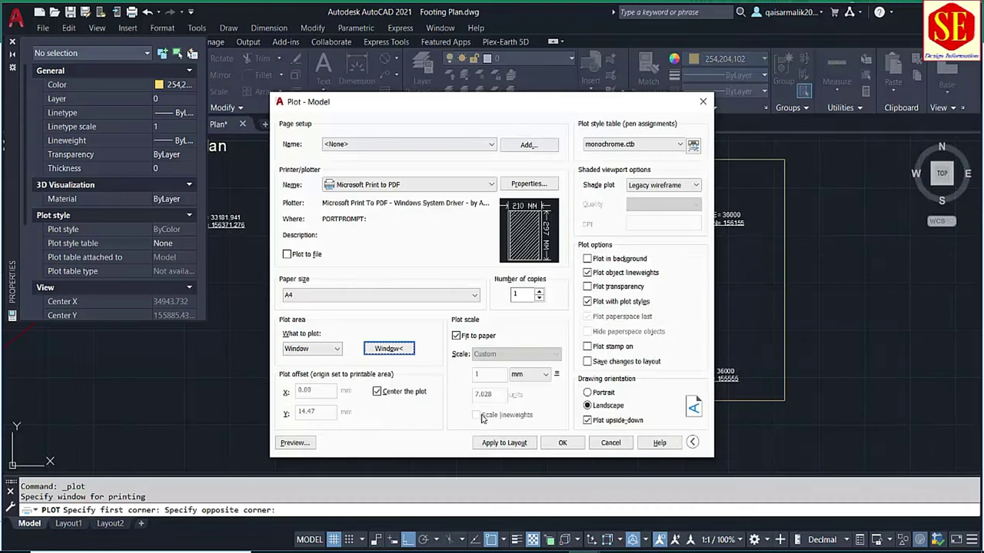
{"action": "left_click", "coordinate": [460, 335]}
{"action": "left_click", "coordinate": [460, 336]}
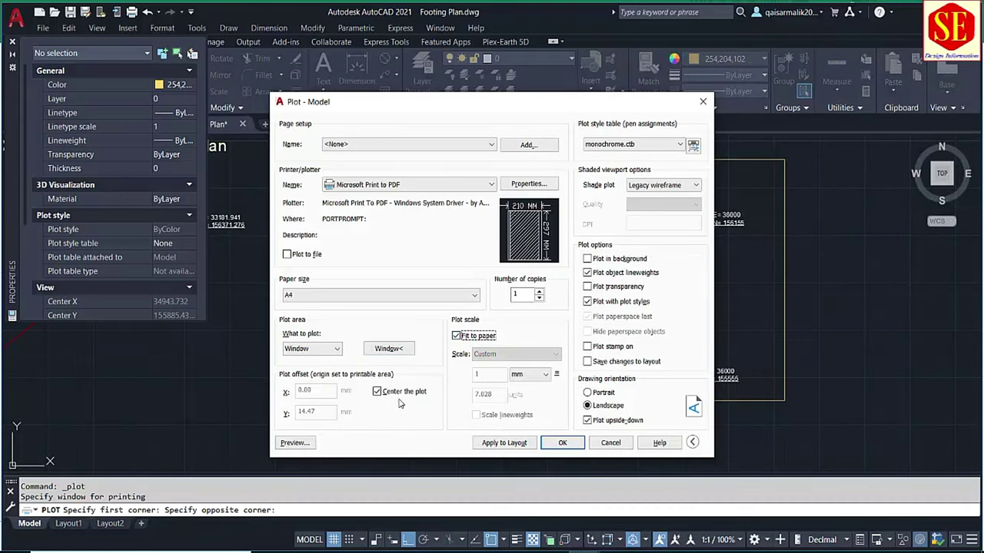
{"action": "left_click", "coordinate": [397, 393]}
{"action": "left_click", "coordinate": [397, 393]}
{"action": "left_click", "coordinate": [286, 449]}
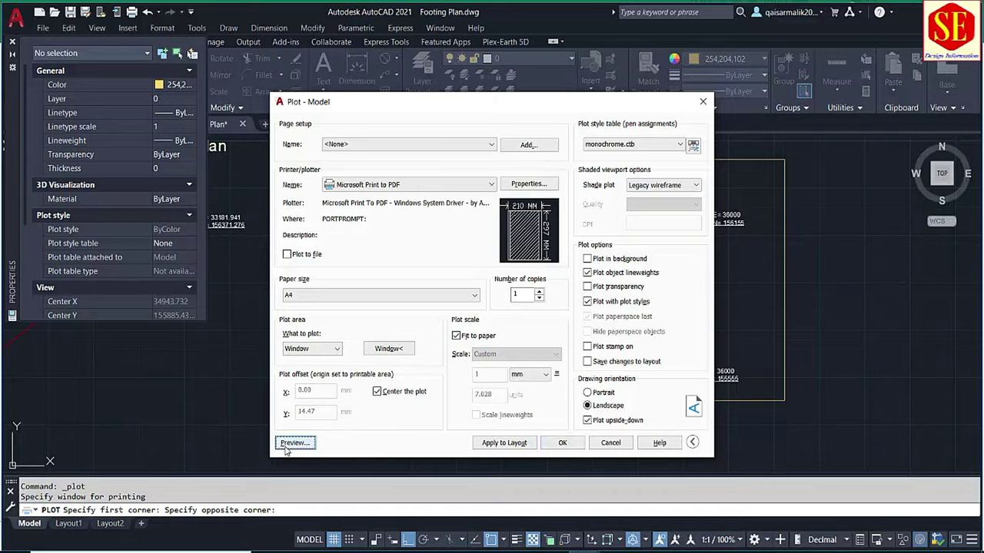
Apply the acad.ctb plot style to all layouts, preview in colour, then close the plot dialog
{"action": "scroll", "coordinate": [427, 321], "scroll_direction": "up", "scroll_amount": 4}
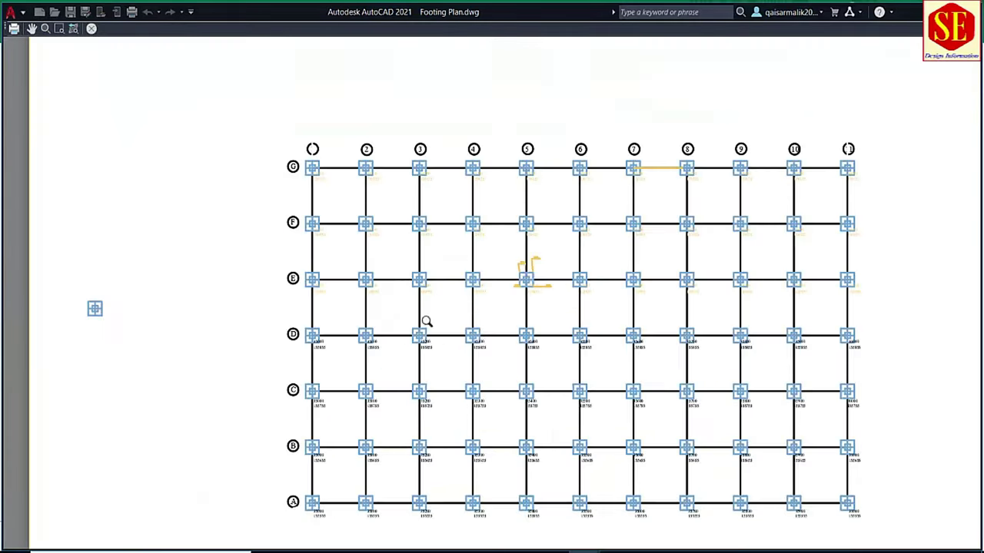
{"action": "scroll", "coordinate": [523, 297], "scroll_direction": "down", "scroll_amount": 3}
{"action": "scroll", "coordinate": [522, 297], "scroll_direction": "down", "scroll_amount": 1}
{"action": "right_click", "coordinate": [508, 251]}
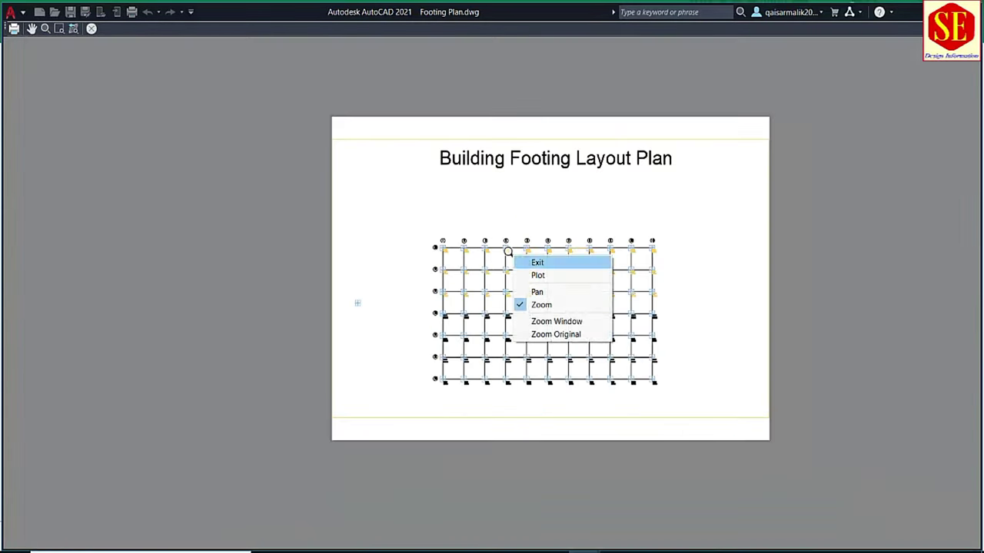
{"action": "left_click", "coordinate": [536, 262]}
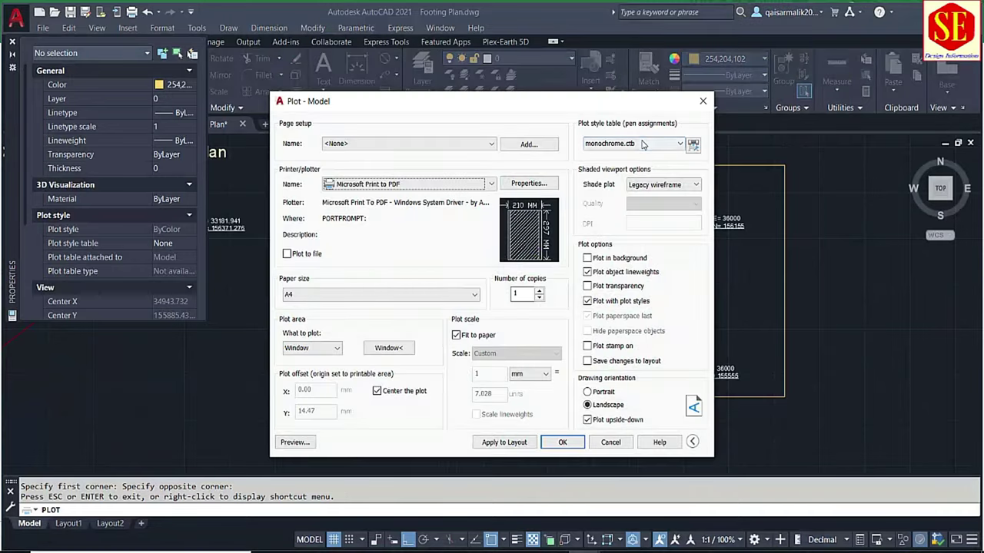
{"action": "left_click", "coordinate": [644, 143]}
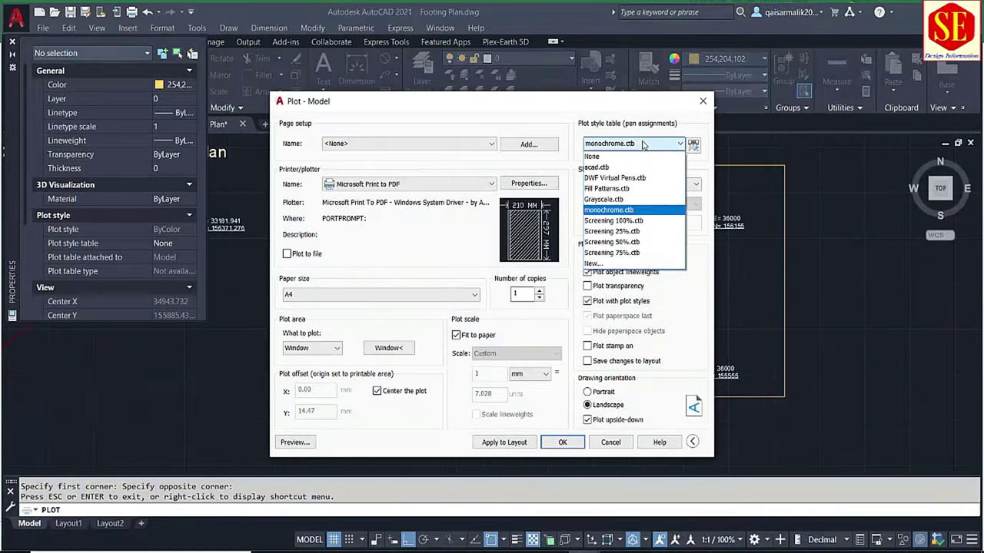
{"action": "left_click", "coordinate": [601, 166]}
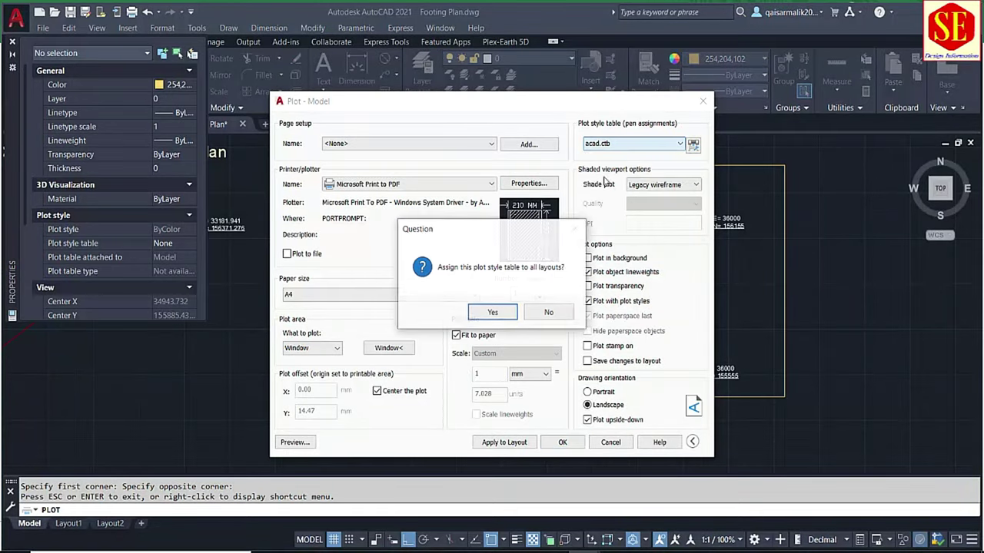
{"action": "left_click", "coordinate": [493, 312]}
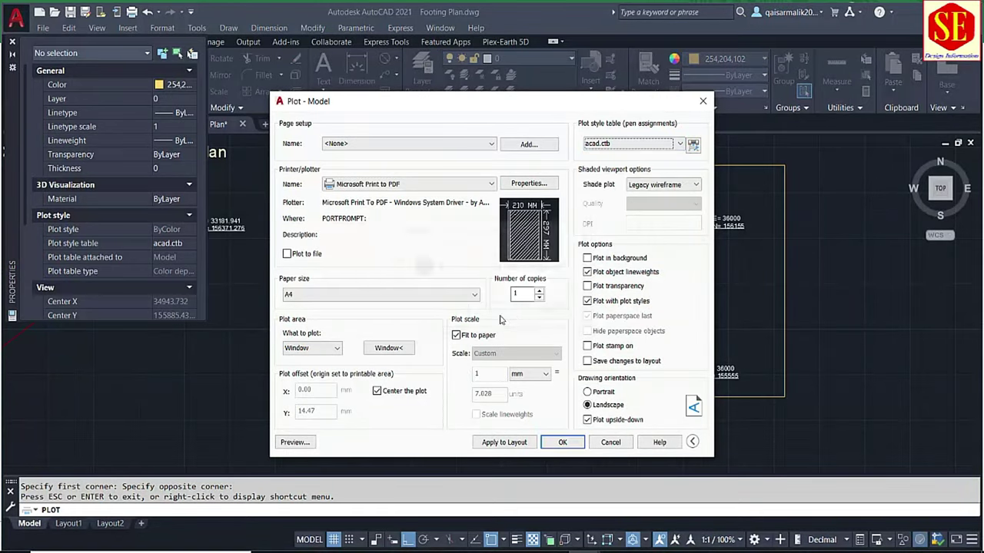
{"action": "left_click", "coordinate": [304, 448]}
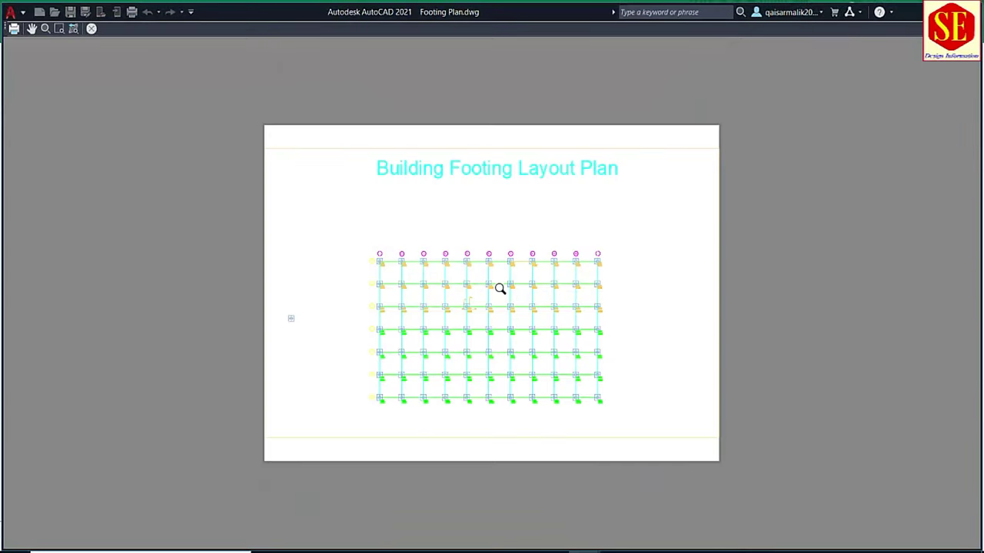
{"action": "key", "text": "Escape"}
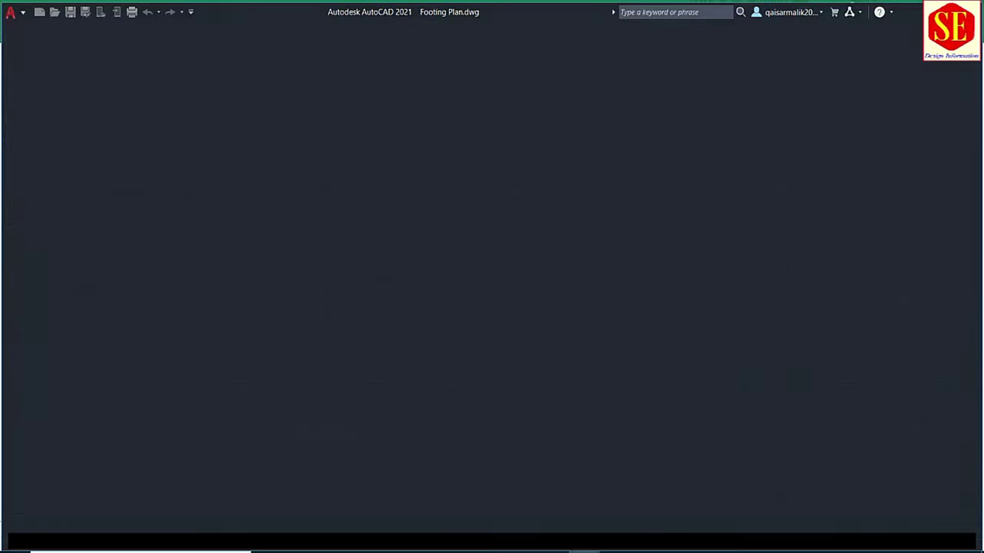
{"action": "key", "text": "Escape"}
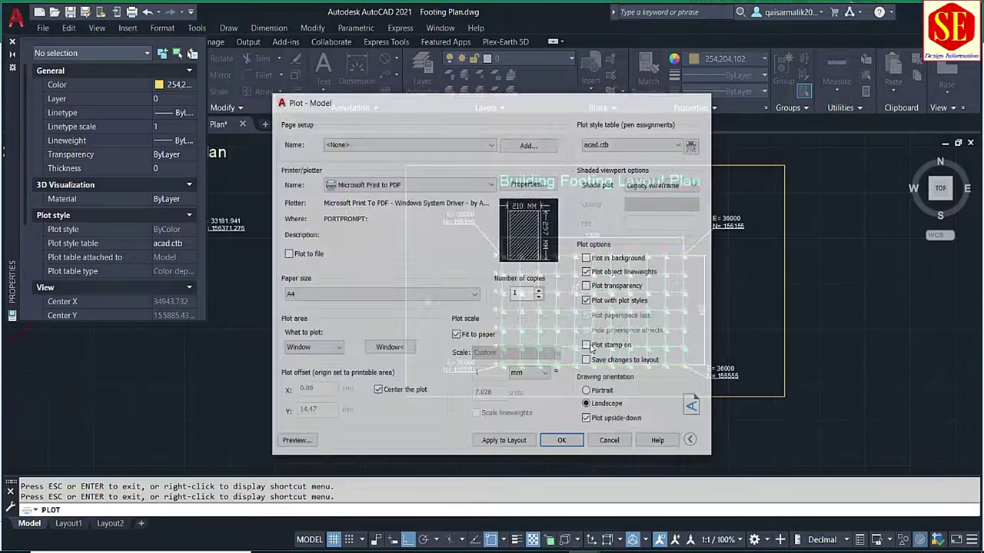
{"action": "scroll", "coordinate": [602, 289], "scroll_direction": "up", "scroll_amount": 3}
Pan and zoom to bring the red road centreline plan into view
{"action": "scroll", "coordinate": [707, 268], "scroll_direction": "up", "scroll_amount": 3}
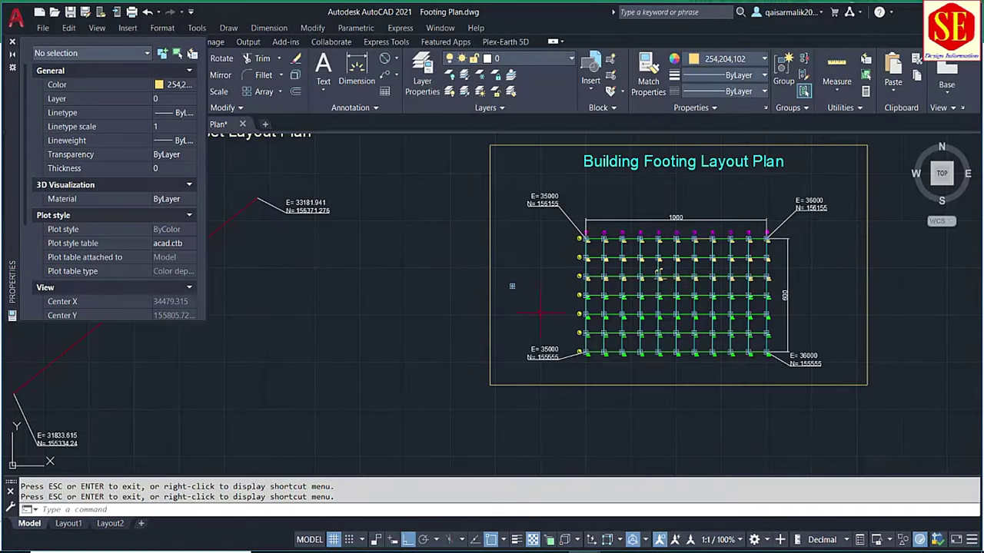
{"action": "scroll", "coordinate": [588, 266], "scroll_direction": "down", "scroll_amount": 5}
{"action": "mouse_move", "coordinate": [615, 276]}
{"action": "middle_mouse_down"}
{"action": "mouse_move", "coordinate": [592, 276]}
{"action": "mouse_move", "coordinate": [645, 284]}
{"action": "middle_mouse_up"}
{"action": "scroll", "coordinate": [581, 284], "scroll_direction": "up", "scroll_amount": 2}
{"action": "scroll", "coordinate": [581, 284], "scroll_direction": "down", "scroll_amount": 2}
{"action": "scroll", "coordinate": [644, 274], "scroll_direction": "up", "scroll_amount": 3}
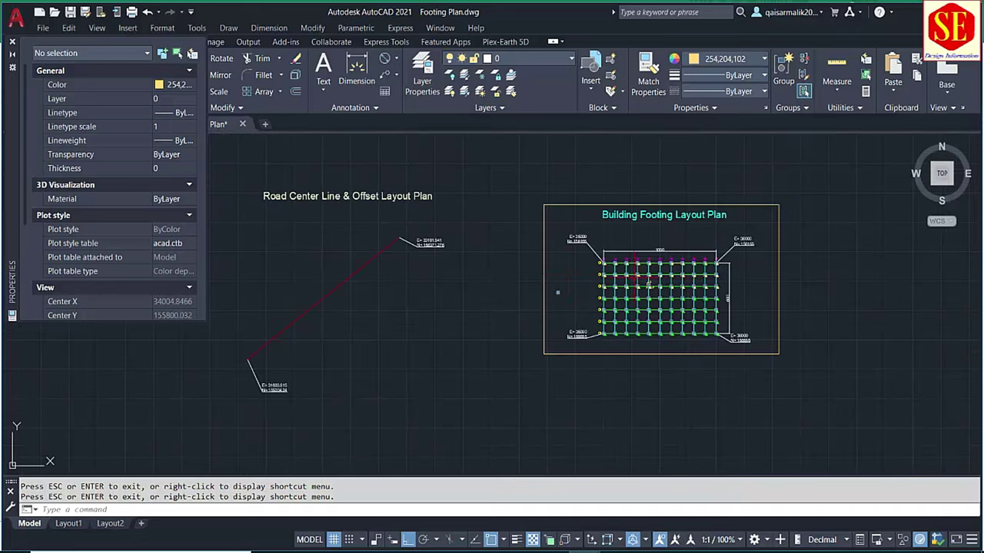
{"action": "middle_click_drag", "start_coordinate": [561, 281], "coordinate": [463, 277]}
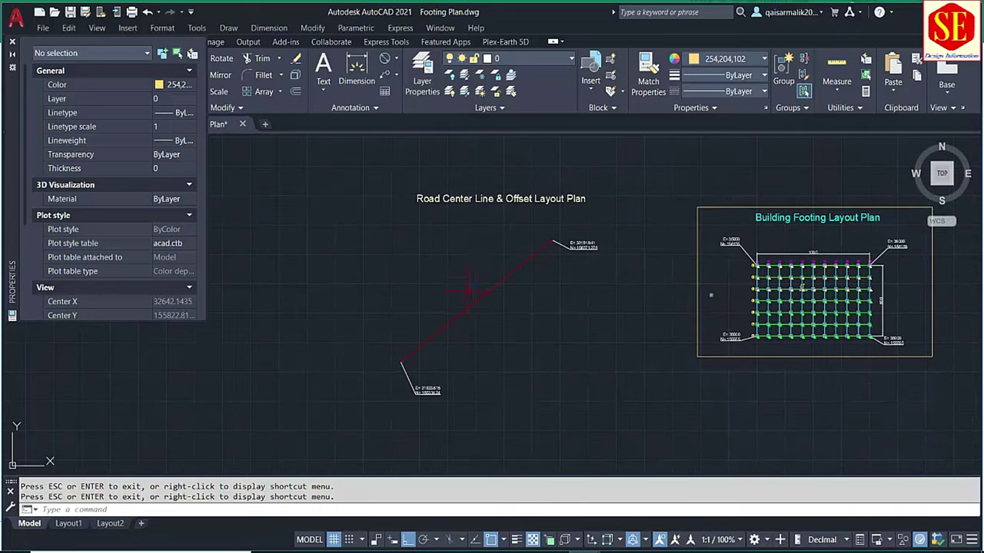
{"action": "scroll", "coordinate": [454, 280], "scroll_direction": "up", "scroll_amount": 2}
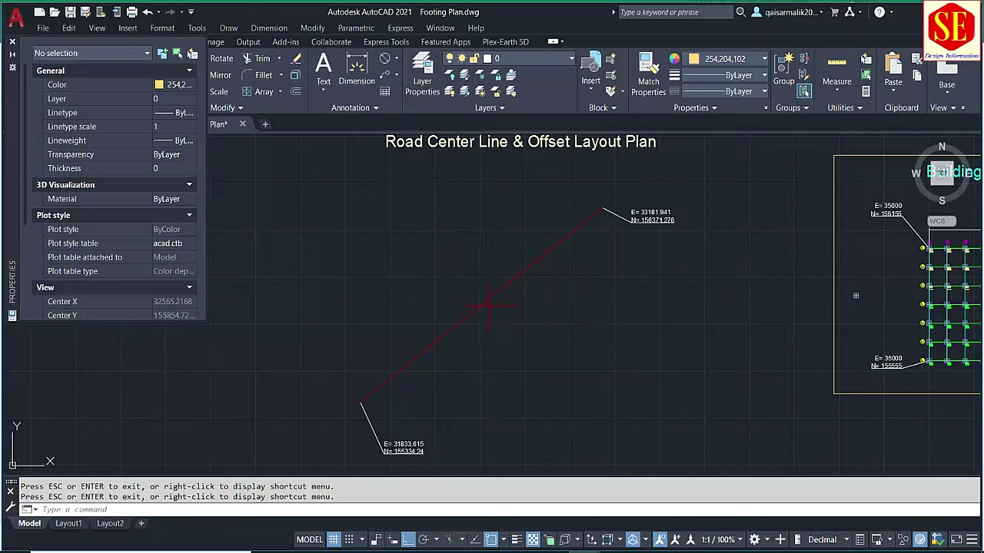
Follow the centreline to its upper end and zoom to read the E/N coordinate labels
{"action": "scroll", "coordinate": [431, 454], "scroll_direction": "up", "scroll_amount": 2}
{"action": "scroll", "coordinate": [431, 453], "scroll_direction": "up", "scroll_amount": 4}
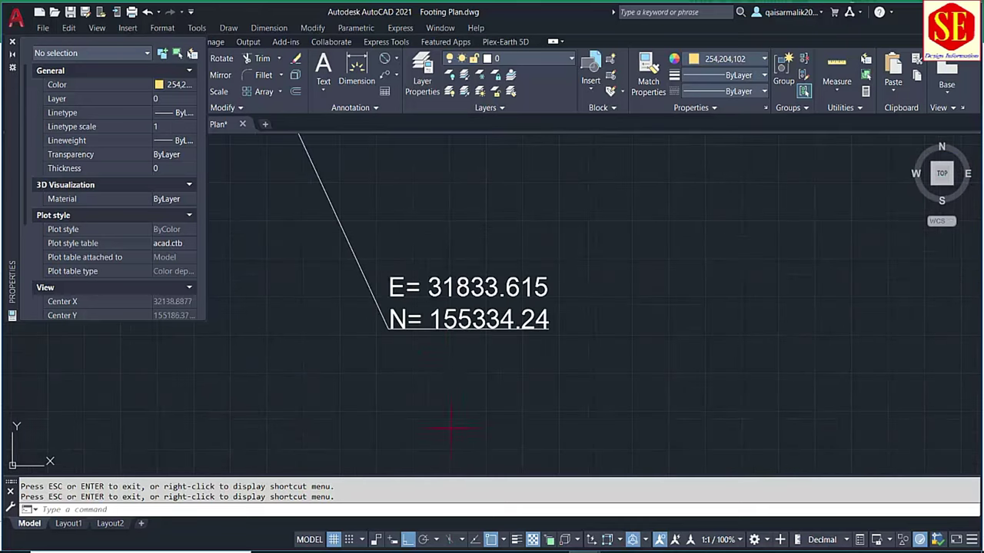
{"action": "scroll", "coordinate": [444, 314], "scroll_direction": "down", "scroll_amount": 3}
{"action": "middle_click_drag", "start_coordinate": [361, 245], "coordinate": [358, 298]}
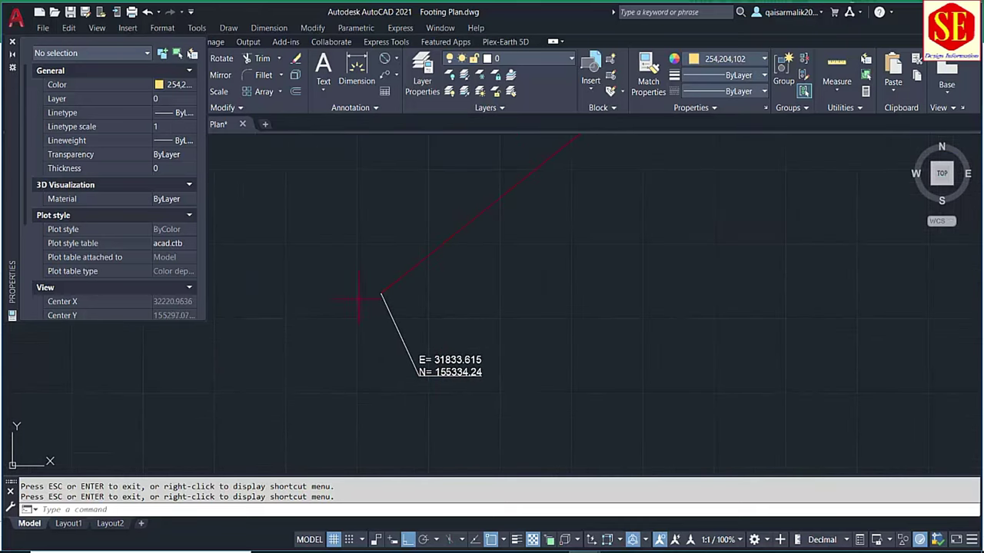
{"action": "middle_click_drag", "start_coordinate": [564, 195], "coordinate": [444, 382]}
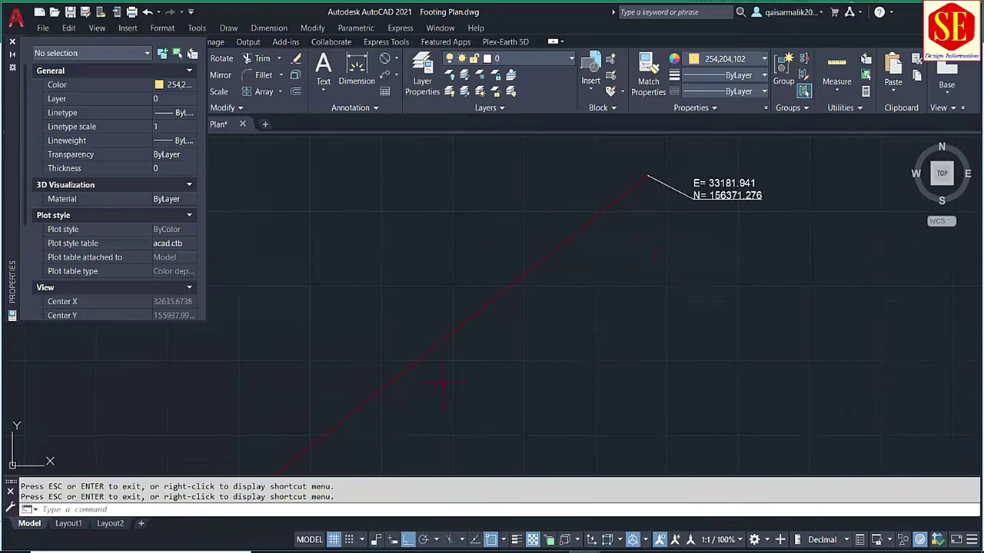
{"action": "scroll", "coordinate": [697, 246], "scroll_direction": "down", "scroll_amount": 1}
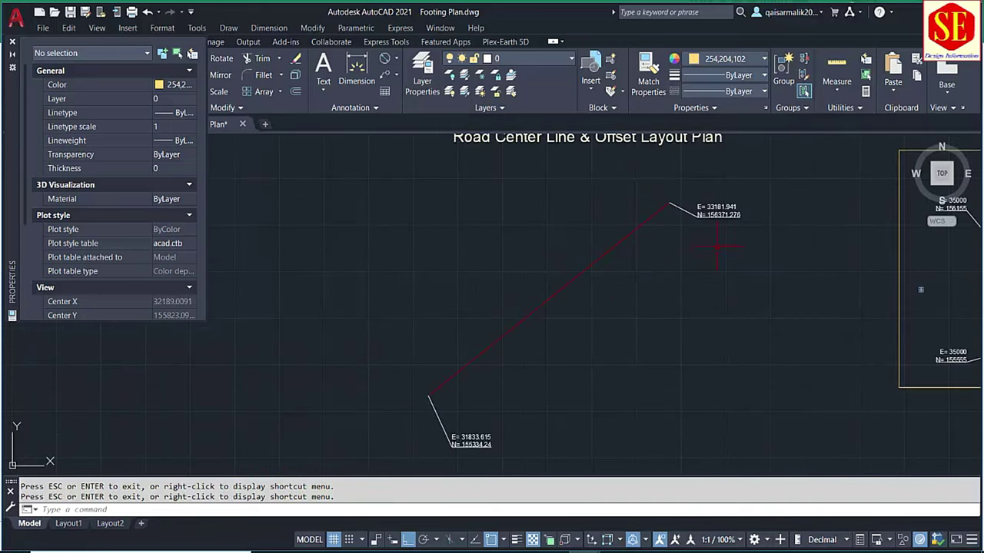
{"action": "scroll", "coordinate": [467, 452], "scroll_direction": "up", "scroll_amount": 3}
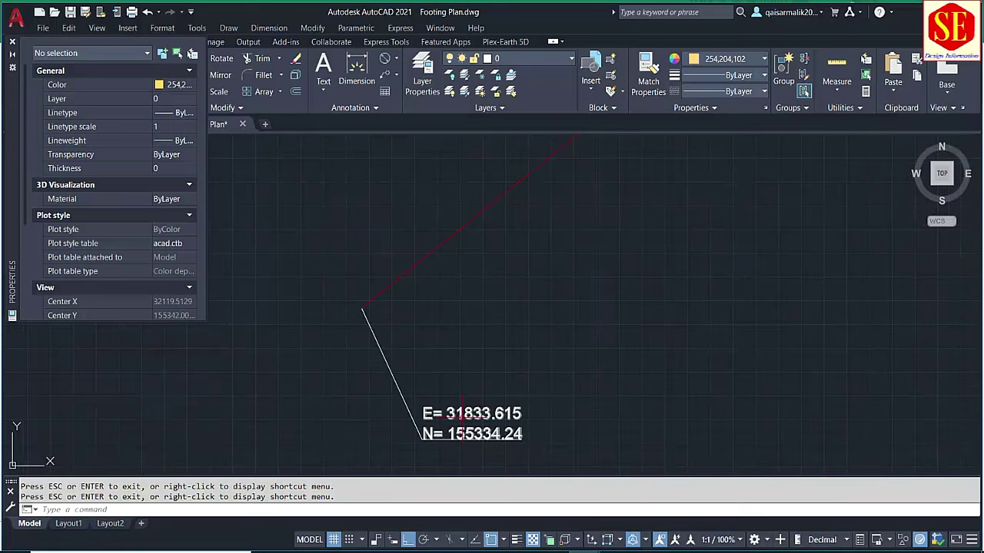
{"action": "scroll", "coordinate": [422, 408], "scroll_direction": "down", "scroll_amount": 1}
{"action": "scroll", "coordinate": [641, 199], "scroll_direction": "up", "scroll_amount": 2}
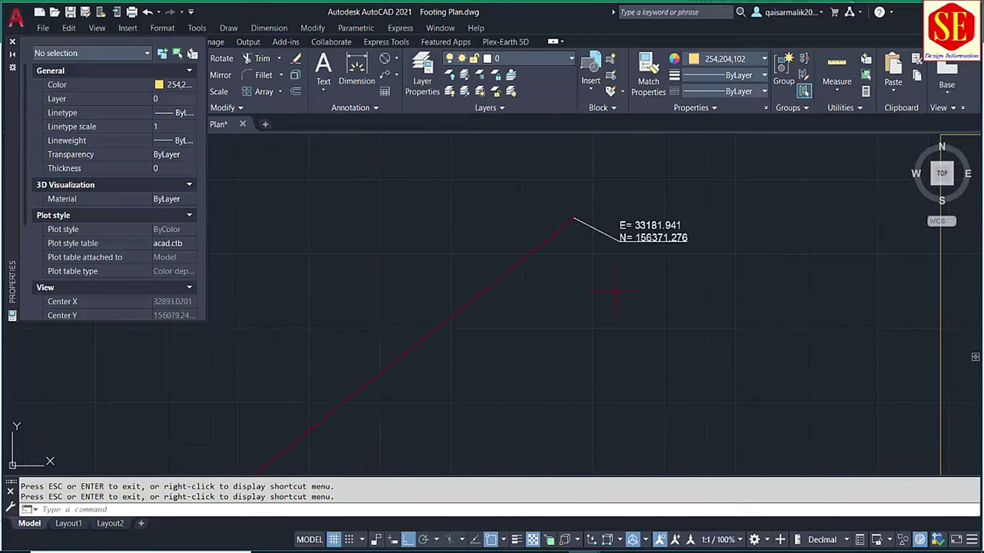
{"action": "scroll", "coordinate": [612, 214], "scroll_direction": "down", "scroll_amount": 1}
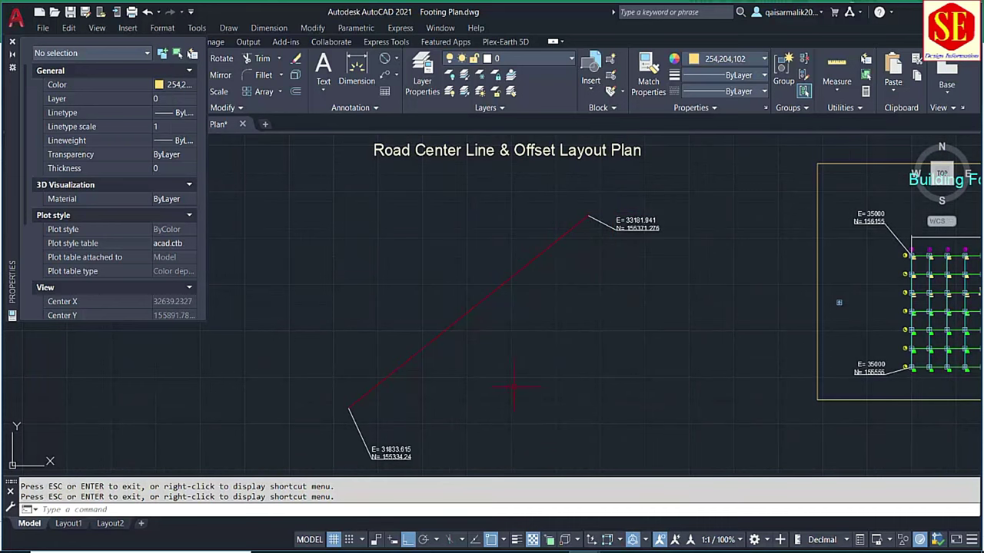
{"action": "scroll", "coordinate": [586, 300], "scroll_direction": "down", "scroll_amount": 1}
In the Excel workbook, clear the old Point A and Point B easting/northing values
{"action": "key", "text": "alt+Tab"}
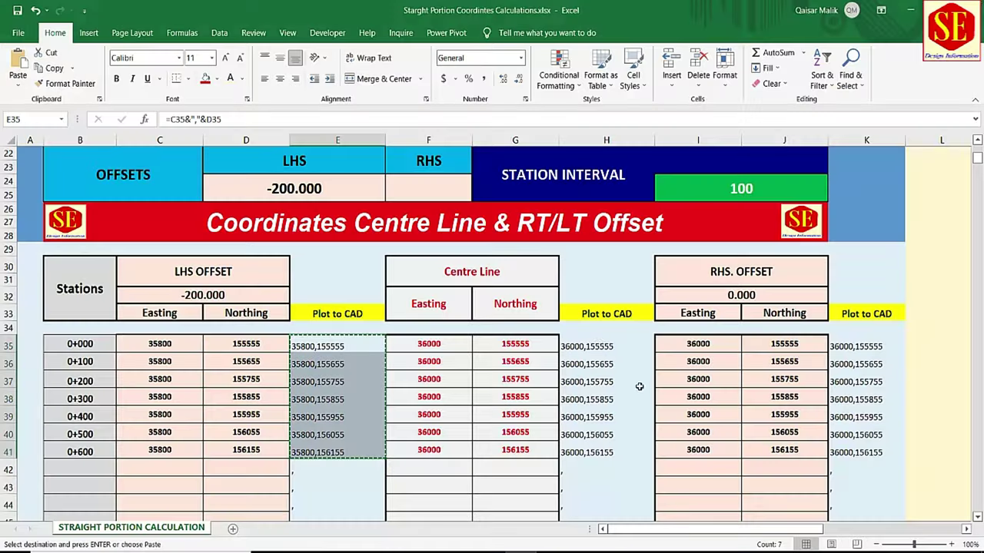
{"action": "scroll", "coordinate": [639, 387], "scroll_direction": "up", "scroll_amount": 5}
{"action": "scroll", "coordinate": [639, 386], "scroll_direction": "up", "scroll_amount": 2}
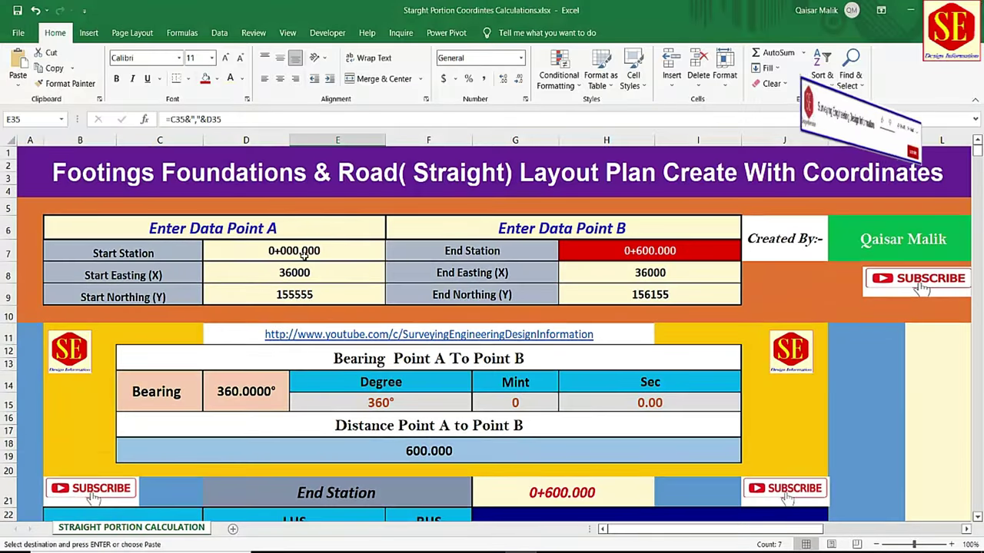
{"action": "left_click_drag", "start_coordinate": [299, 252], "coordinate": [307, 299]}
{"action": "key", "text": "Delete"}
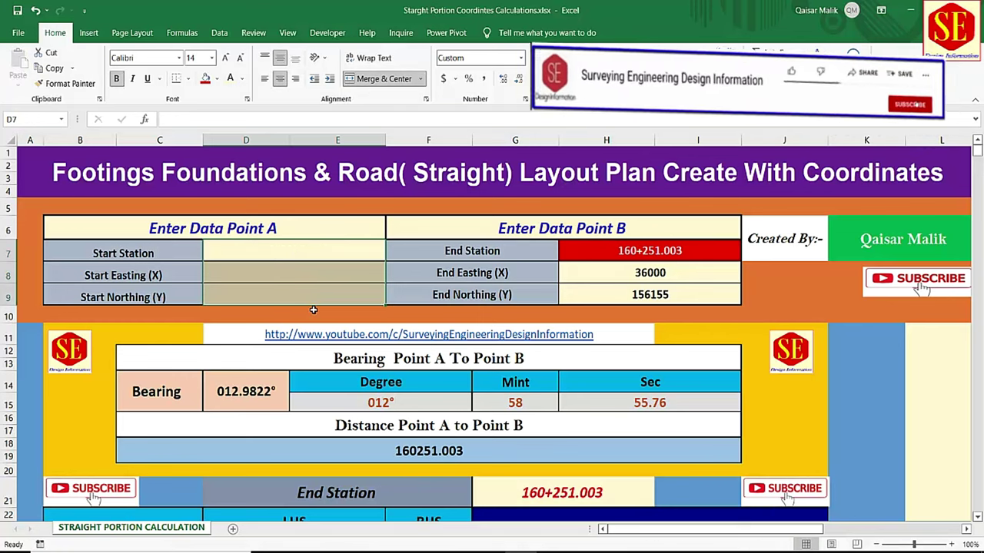
{"action": "left_click_drag", "start_coordinate": [649, 273], "coordinate": [650, 295]}
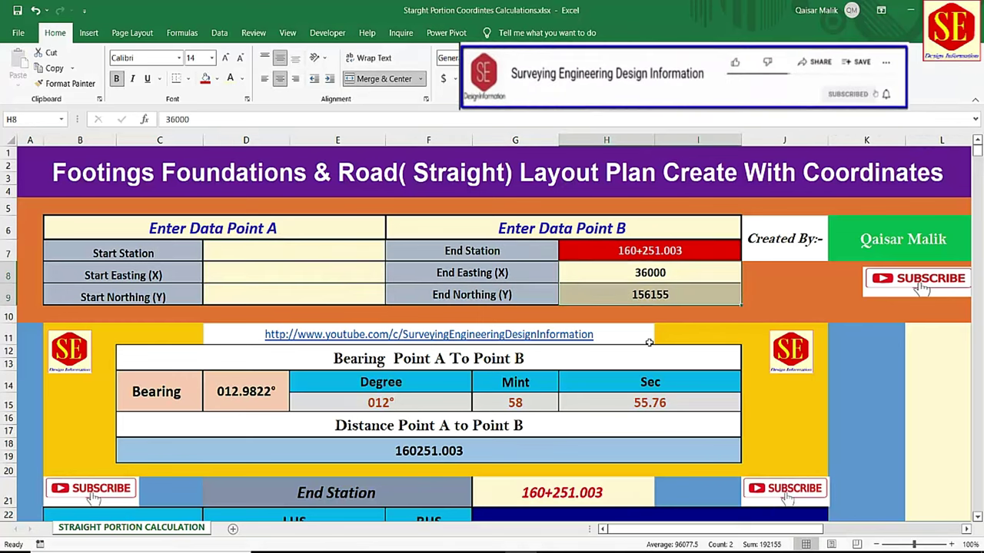
{"action": "key", "text": "Delete"}
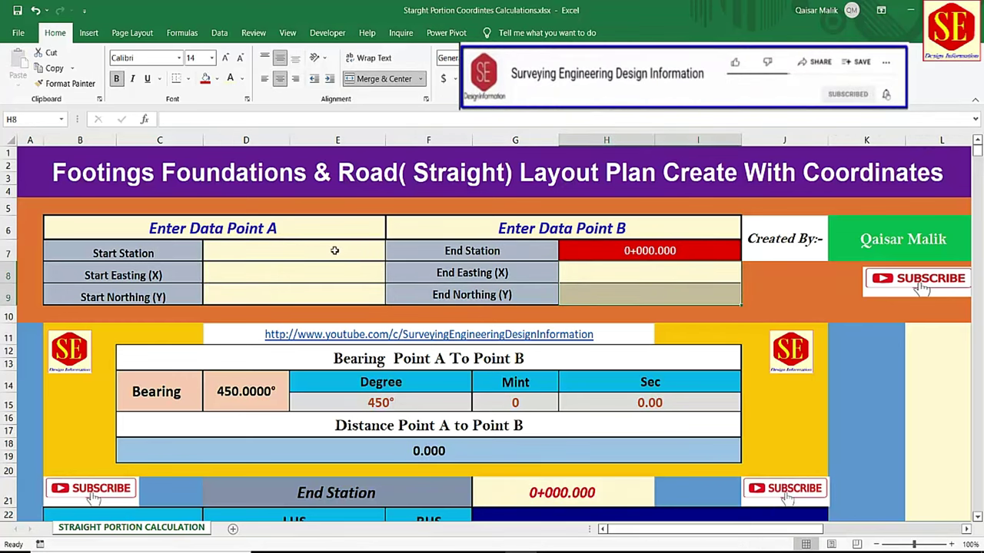
Set the start station in D7 to 0, giving 0+000.000
{"action": "left_click", "coordinate": [334, 250]}
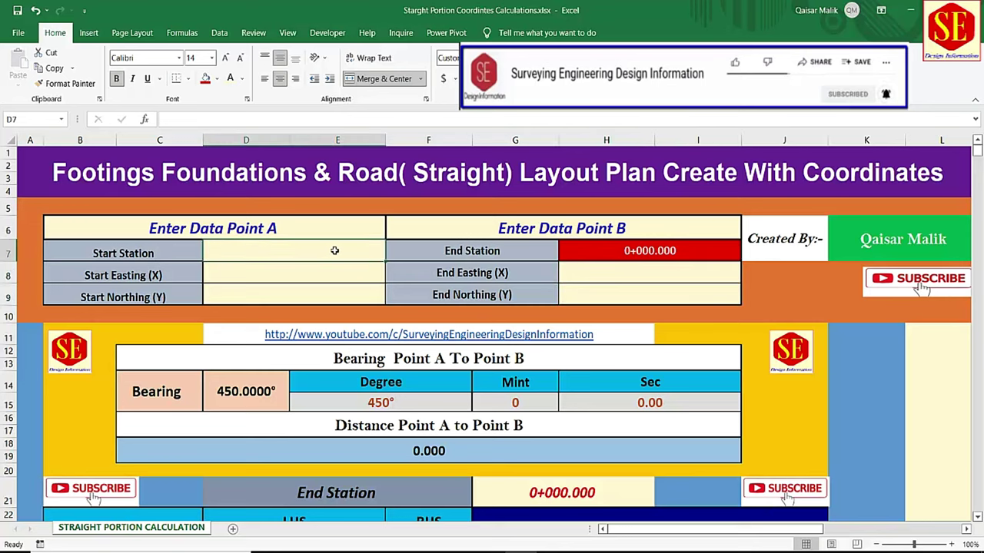
{"action": "type", "text": "0"}
{"action": "key", "text": "Return"}
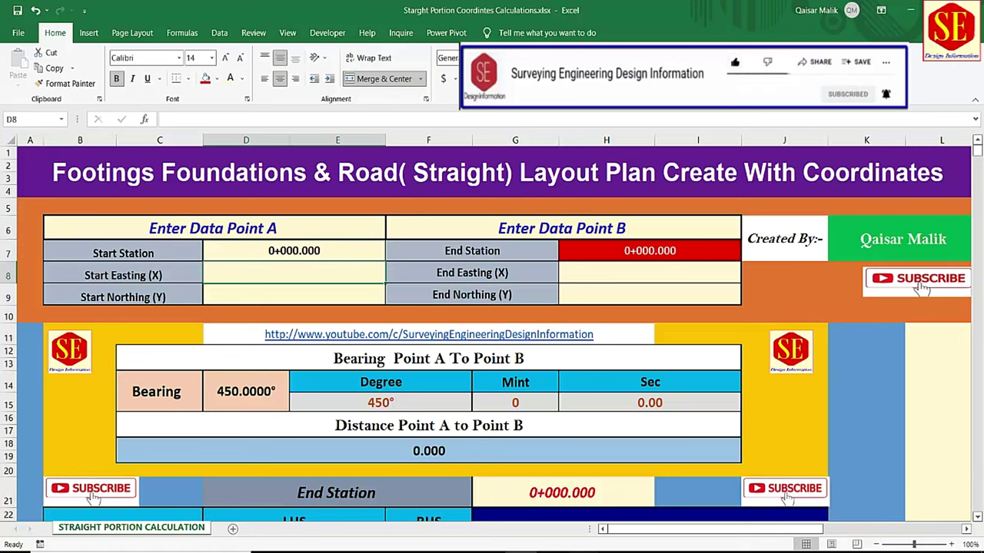
Return to AutoCAD and zoom around the road's end coordinate label
{"action": "left_click", "coordinate": [658, 515]}
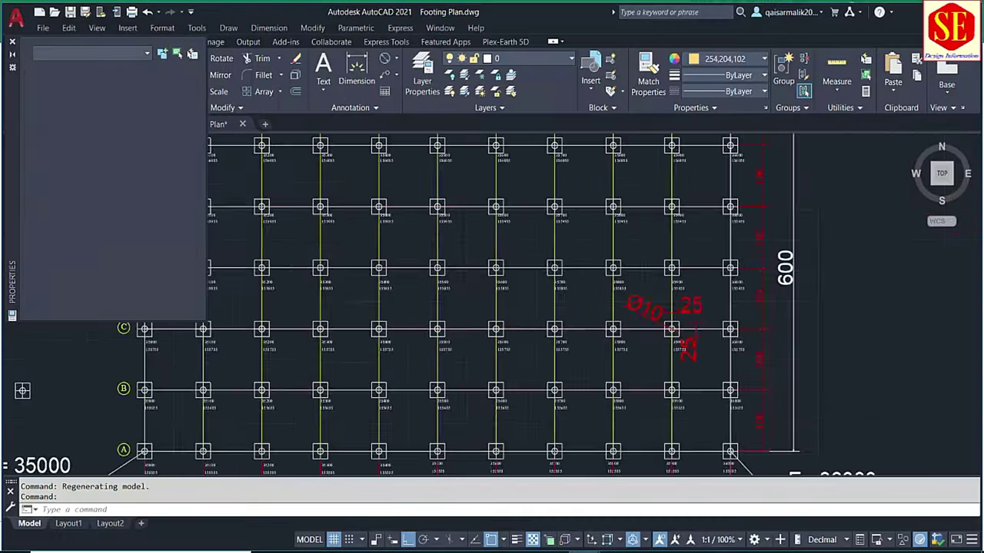
{"action": "scroll", "coordinate": [551, 352], "scroll_direction": "down", "scroll_amount": 5}
{"action": "scroll", "coordinate": [578, 349], "scroll_direction": "down", "scroll_amount": 2}
{"action": "scroll", "coordinate": [552, 352], "scroll_direction": "up", "scroll_amount": 8}
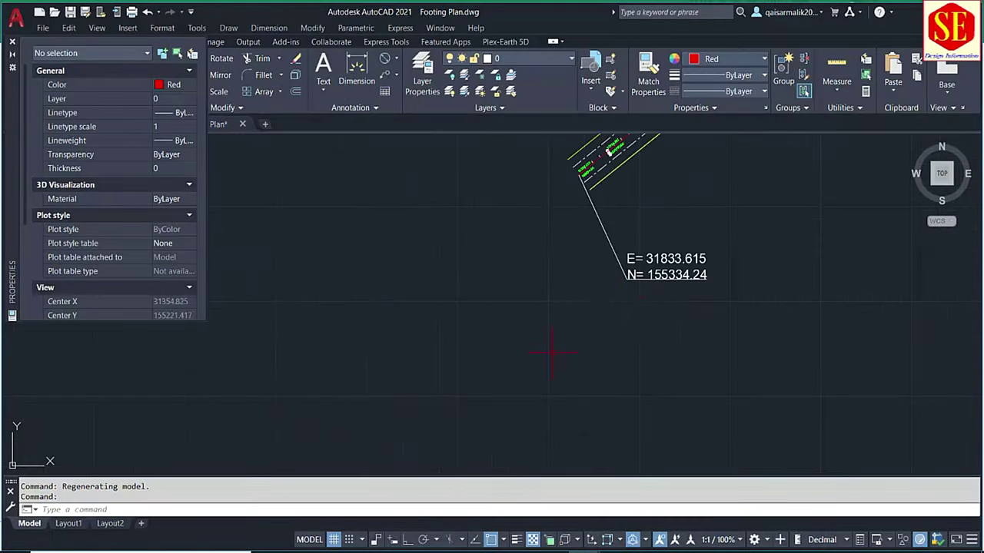
{"action": "scroll", "coordinate": [621, 342], "scroll_direction": "up", "scroll_amount": 2}
{"action": "scroll", "coordinate": [628, 346], "scroll_direction": "up", "scroll_amount": 5}
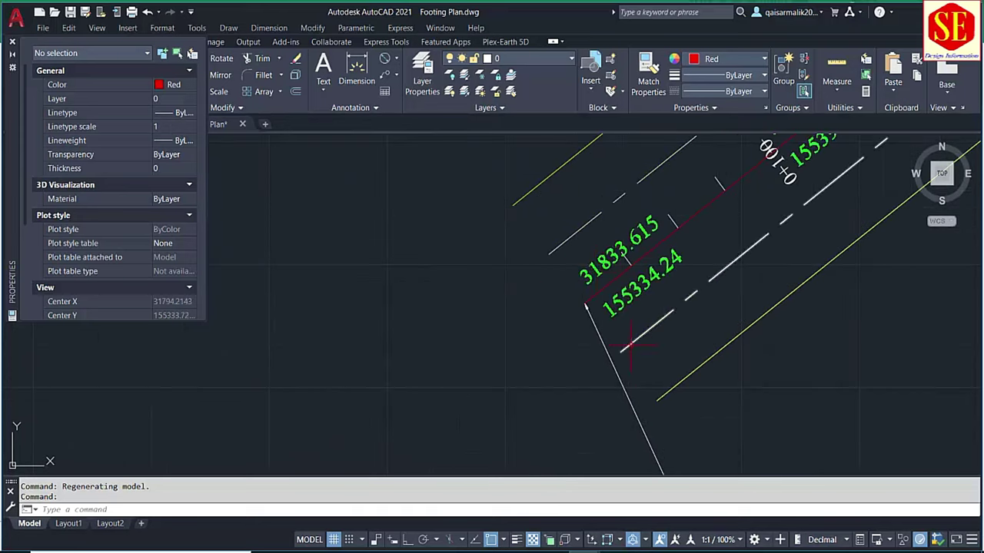
{"action": "scroll", "coordinate": [628, 346], "scroll_direction": "down", "scroll_amount": 5}
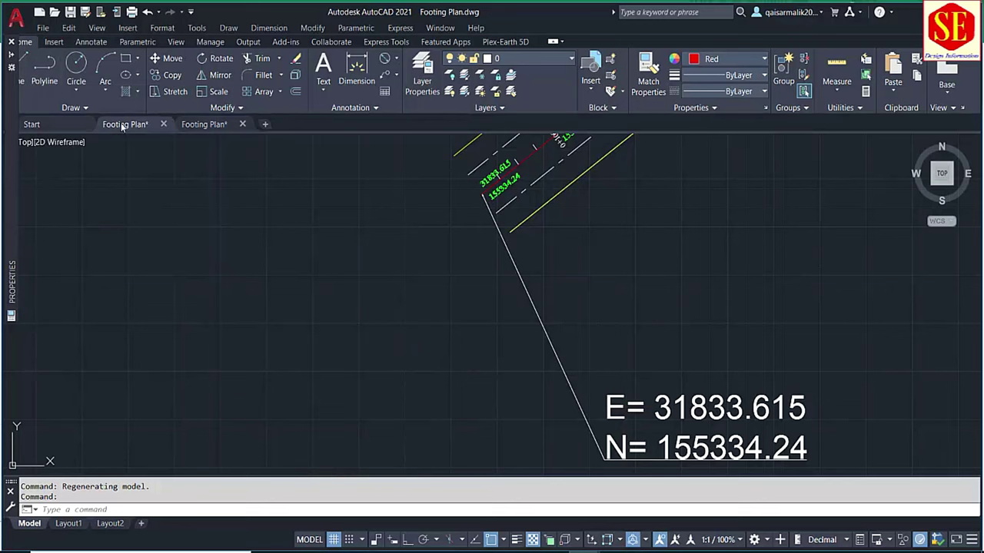
Switch to the second Footing Plan drawing and zoom to the start label E= 31833.615, N= 155334.24
{"action": "left_click", "coordinate": [204, 124]}
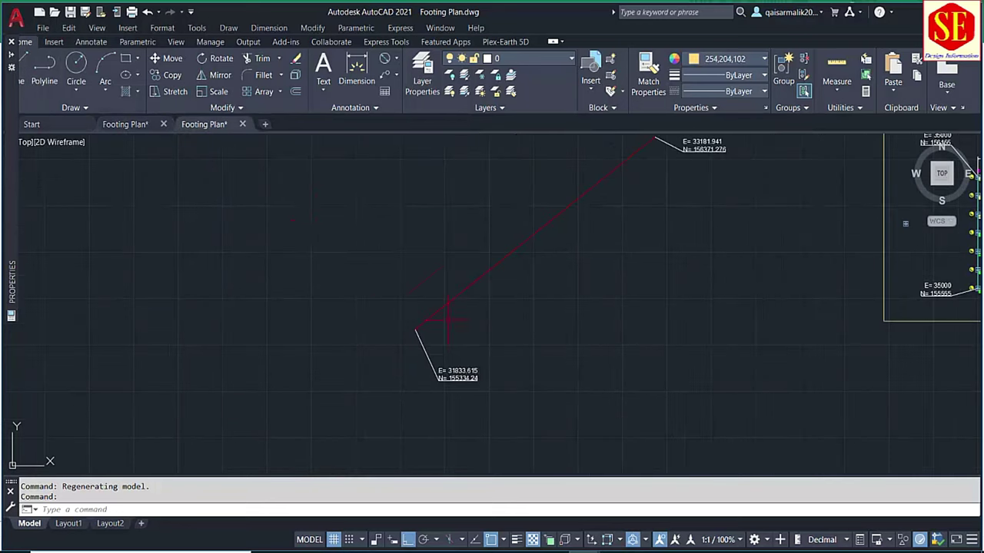
{"action": "scroll", "coordinate": [453, 346], "scroll_direction": "up", "scroll_amount": 4}
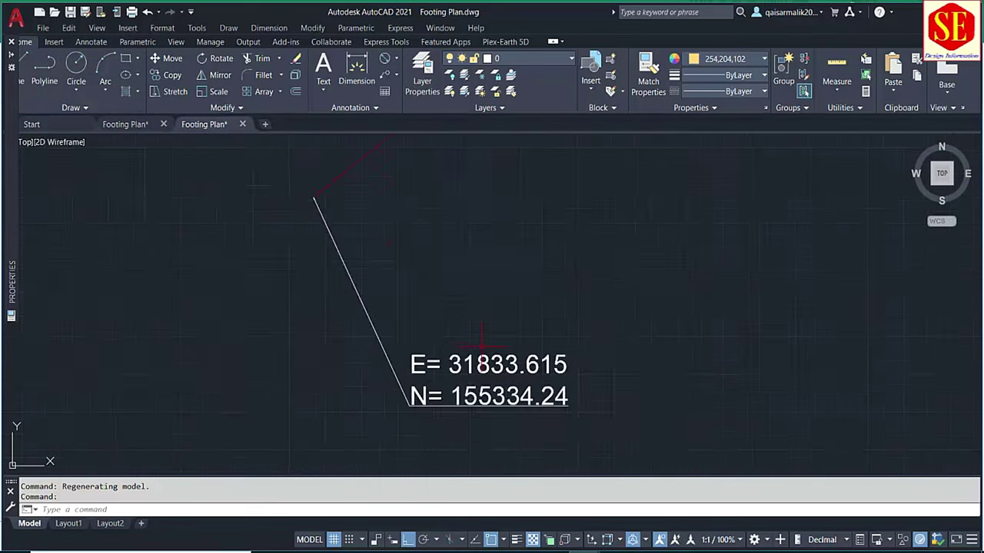
{"action": "scroll", "coordinate": [469, 332], "scroll_direction": "up", "scroll_amount": 4}
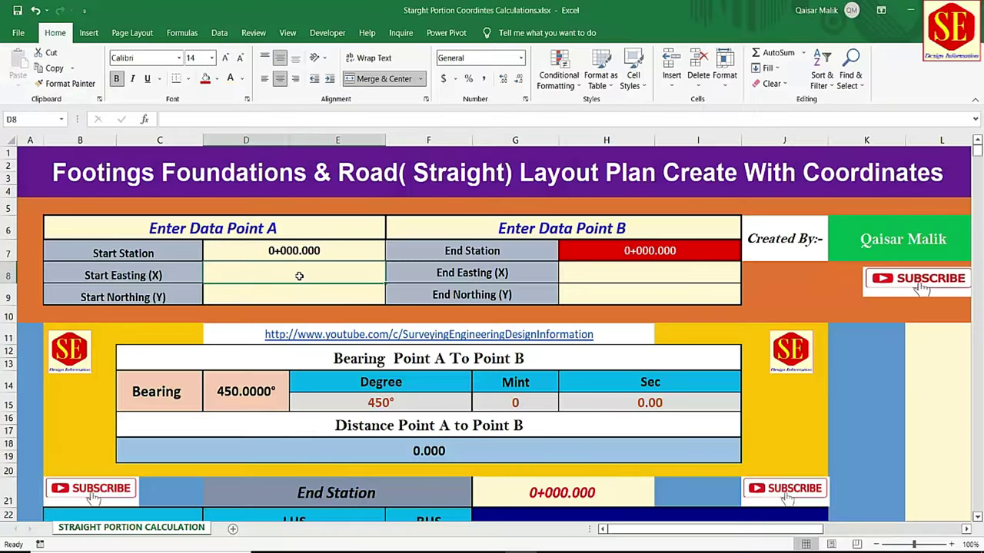
Enter Point A's start easting 31833.615 and start northing 155334.24 in Excel
{"action": "double_click", "coordinate": [238, 275]}
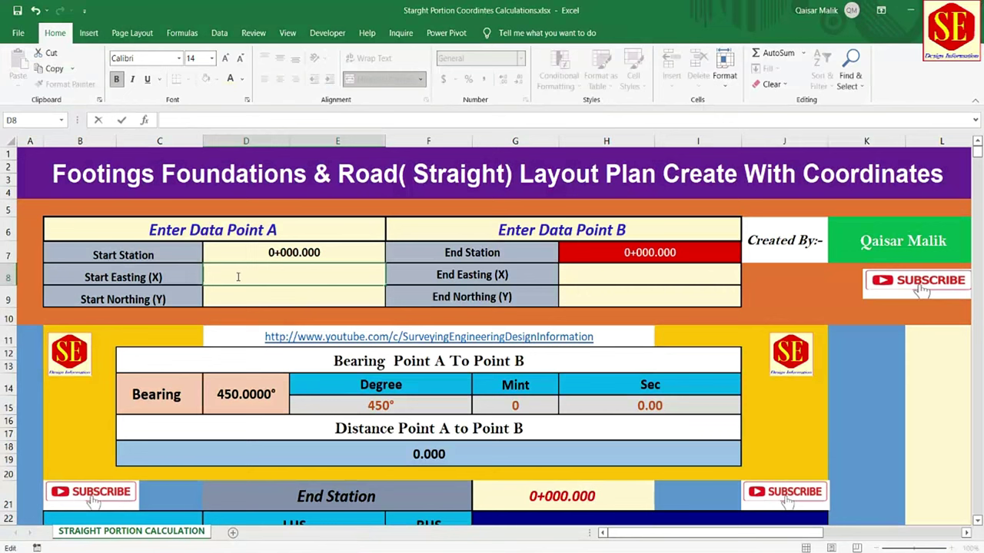
{"action": "type", "text": "31833."}
{"action": "type", "text": "615"}
{"action": "key", "text": "Return"}
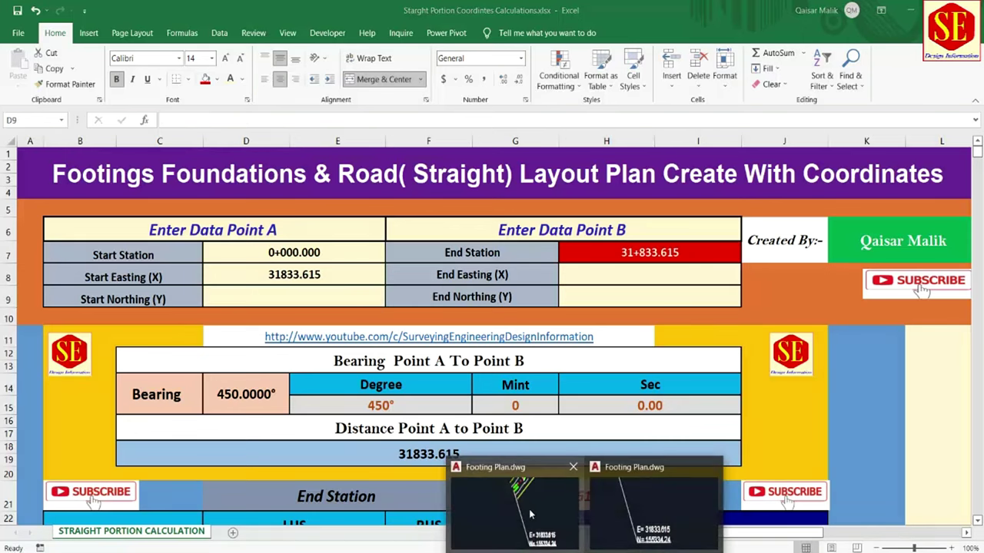
{"action": "left_click", "coordinate": [654, 514]}
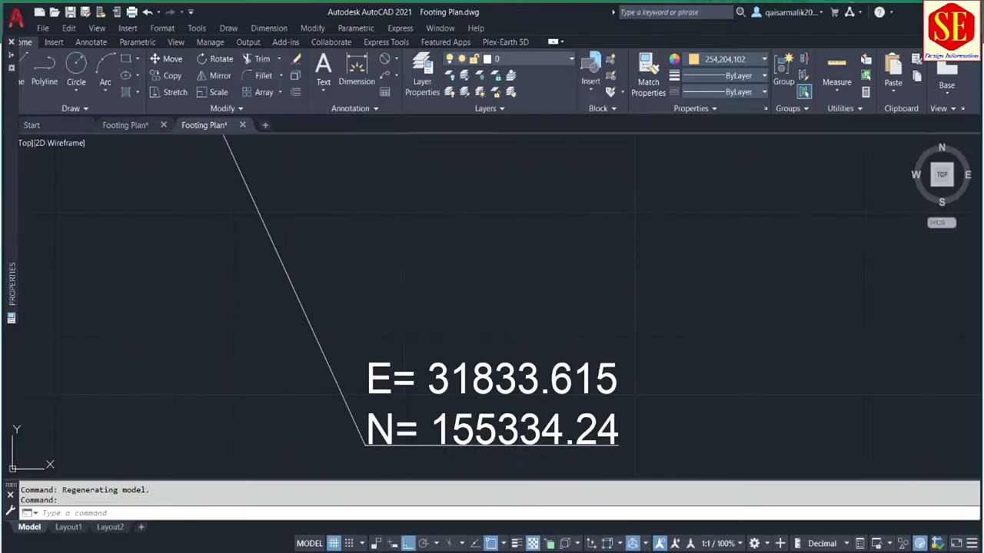
{"action": "key", "text": "alt+Tab"}
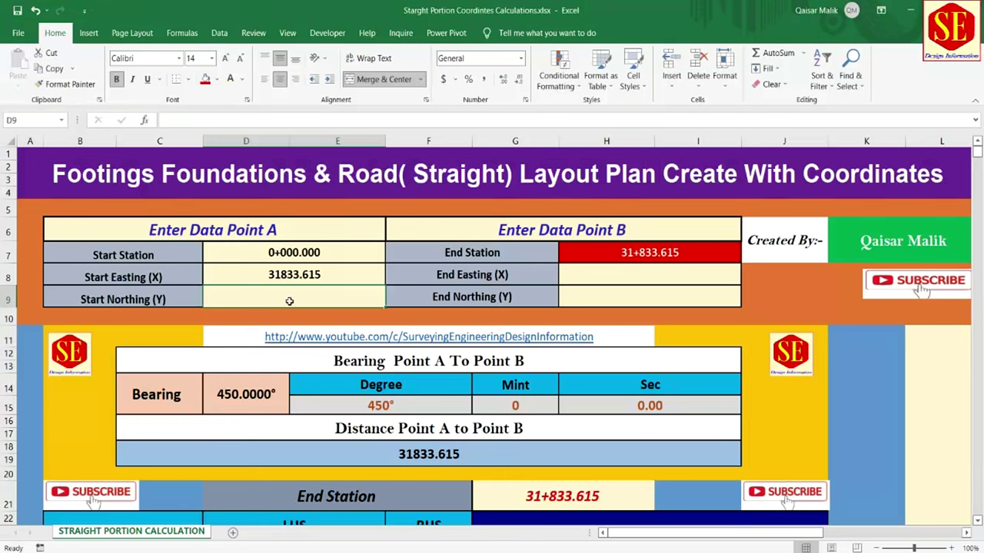
{"action": "type", "text": "15"}
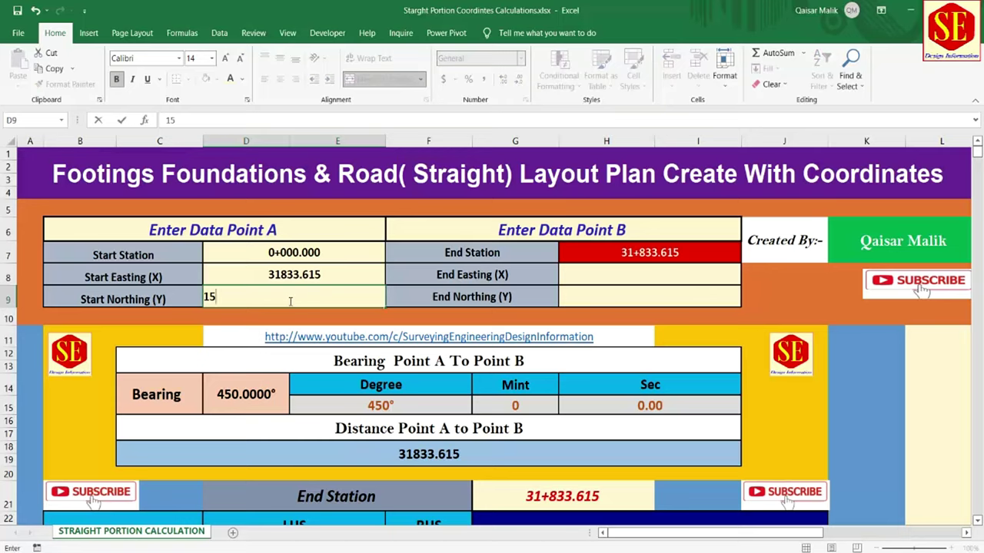
{"action": "type", "text": "5334."}
{"action": "type", "text": "24"}
{"action": "key", "text": "Return"}
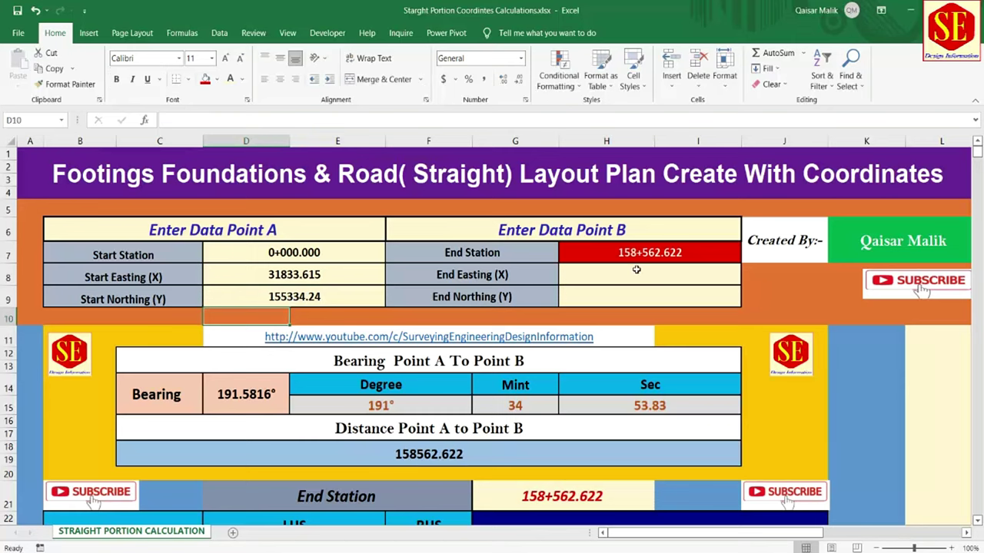
Select the End Easting cell H8, then pan AutoCAD to the end label E= 33181.941, N= 156371.276
{"action": "left_click", "coordinate": [635, 271]}
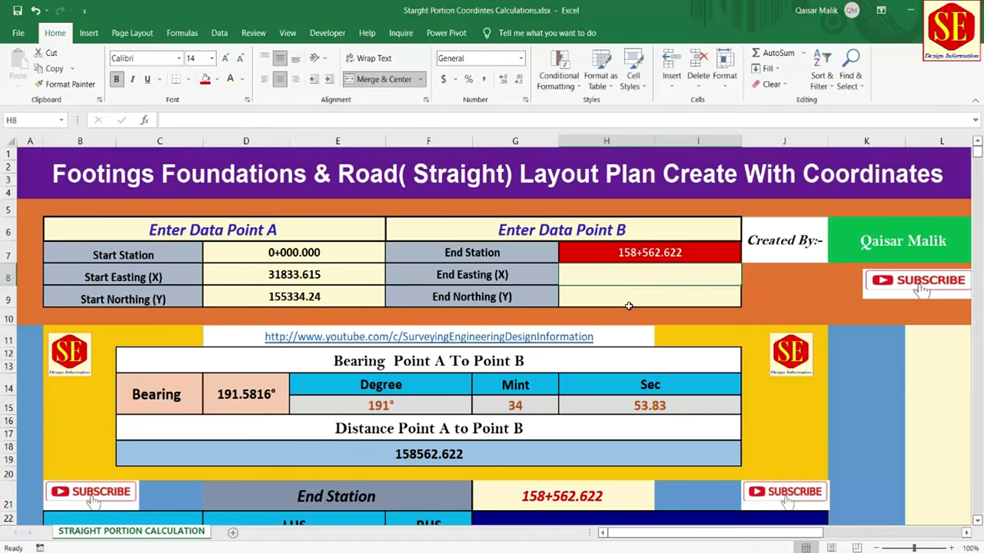
{"action": "left_click", "coordinate": [347, 253]}
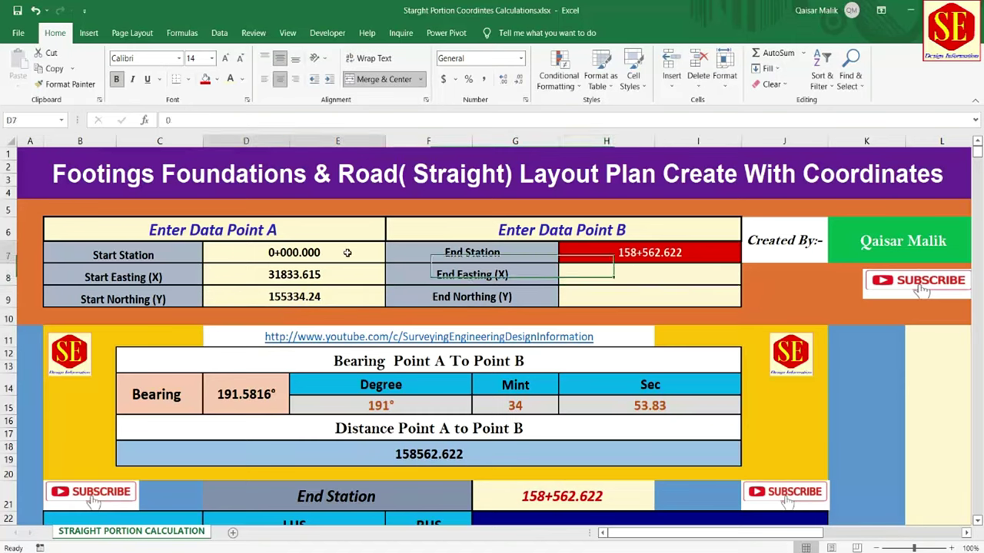
{"action": "left_click", "coordinate": [621, 282]}
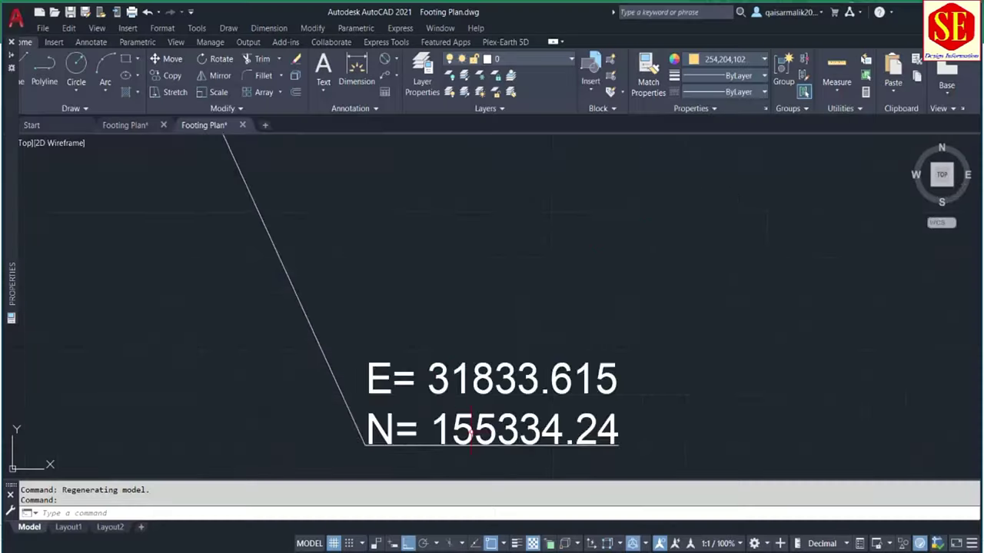
{"action": "left_click", "coordinate": [630, 511]}
{"action": "middle_click_drag", "start_coordinate": [621, 304], "coordinate": [552, 380]}
{"action": "scroll", "coordinate": [609, 303], "scroll_direction": "up", "scroll_amount": 3}
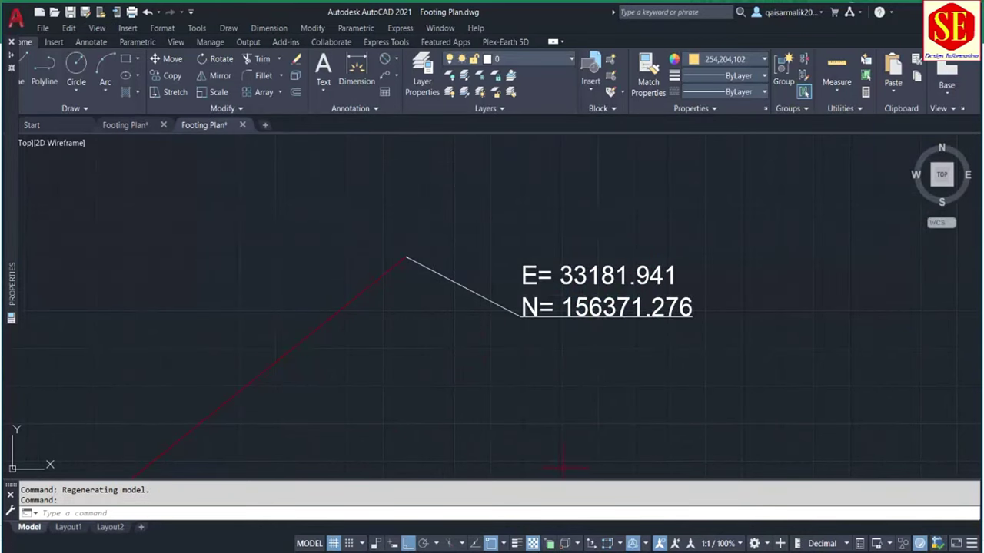
Enter Point B's end easting 33181.941 and end northing 156371.276, giving end station 1+701.008
{"action": "key", "text": "alt+Tab"}
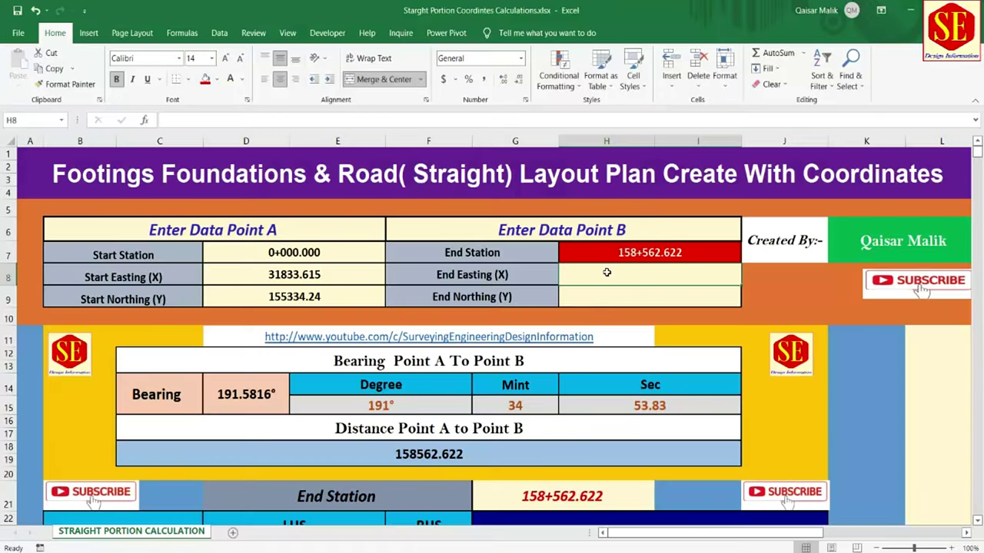
{"action": "type", "text": "33"}
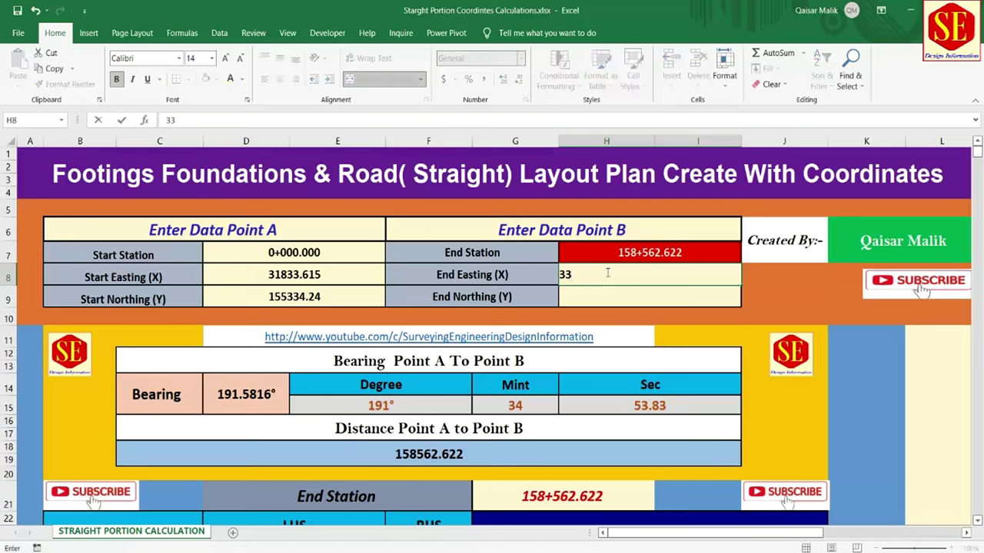
{"action": "type", "text": "181."}
{"action": "type", "text": "941"}
{"action": "key", "text": "Return"}
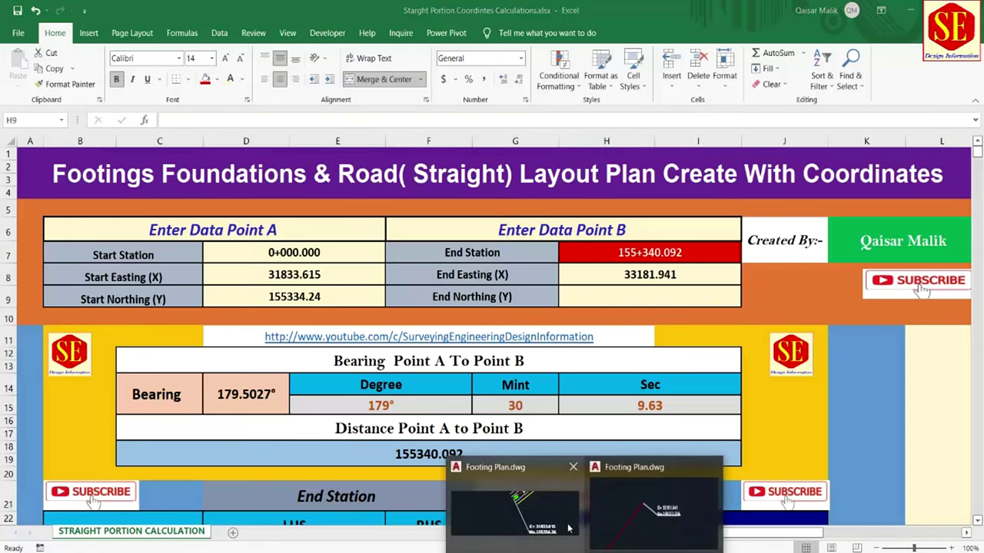
{"action": "left_click", "coordinate": [569, 522]}
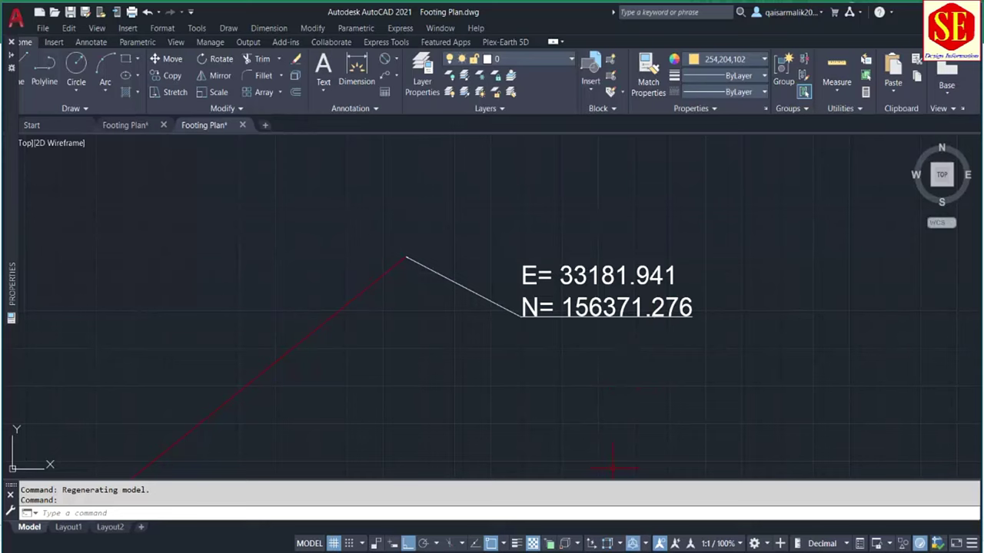
{"action": "left_click", "coordinate": [560, 505]}
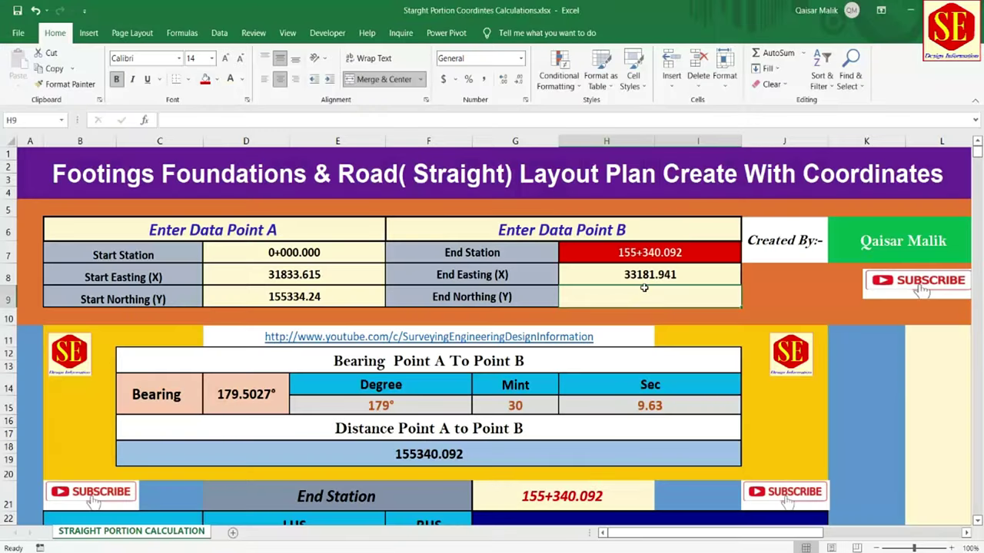
{"action": "type", "text": "156371."}
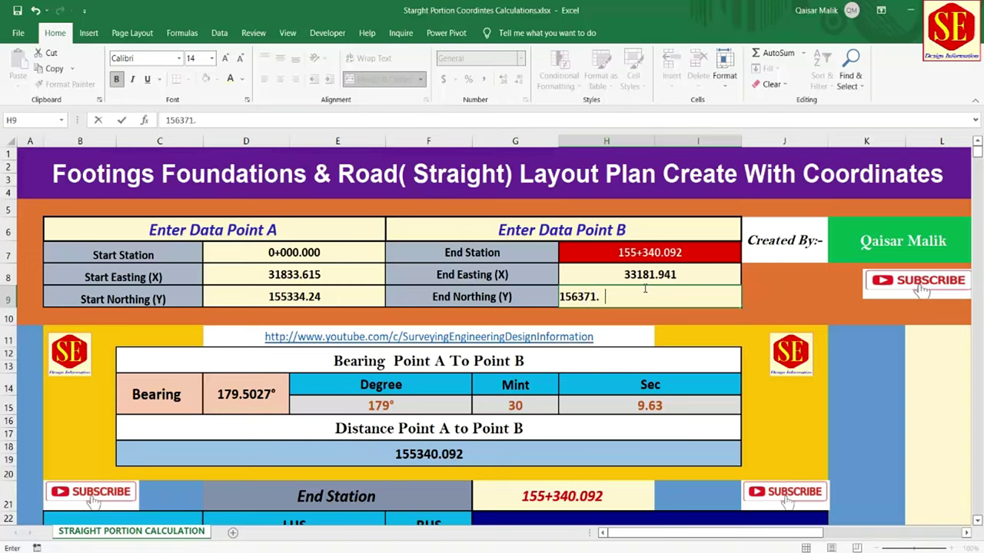
{"action": "type", "text": "276"}
{"action": "key", "text": "Return"}
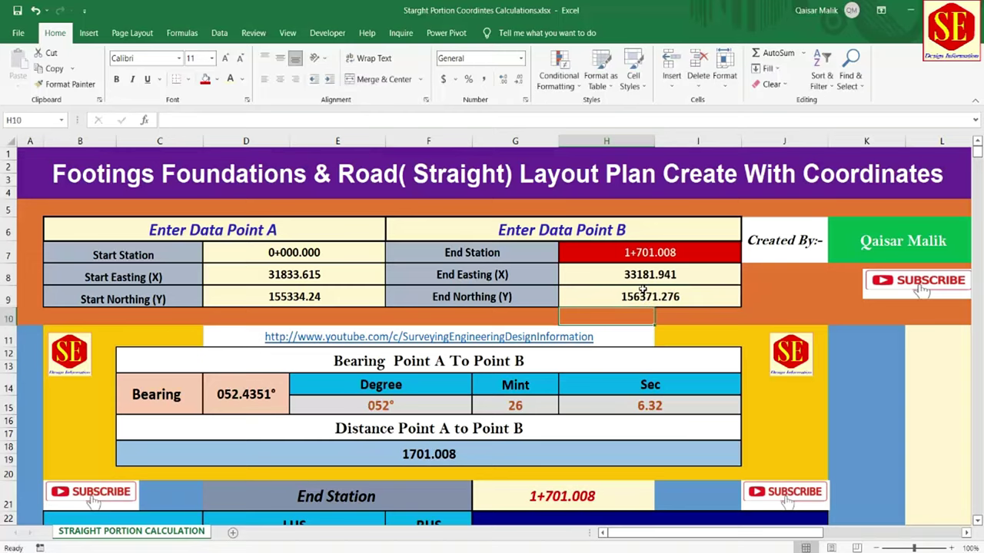
{"action": "left_click", "coordinate": [655, 257]}
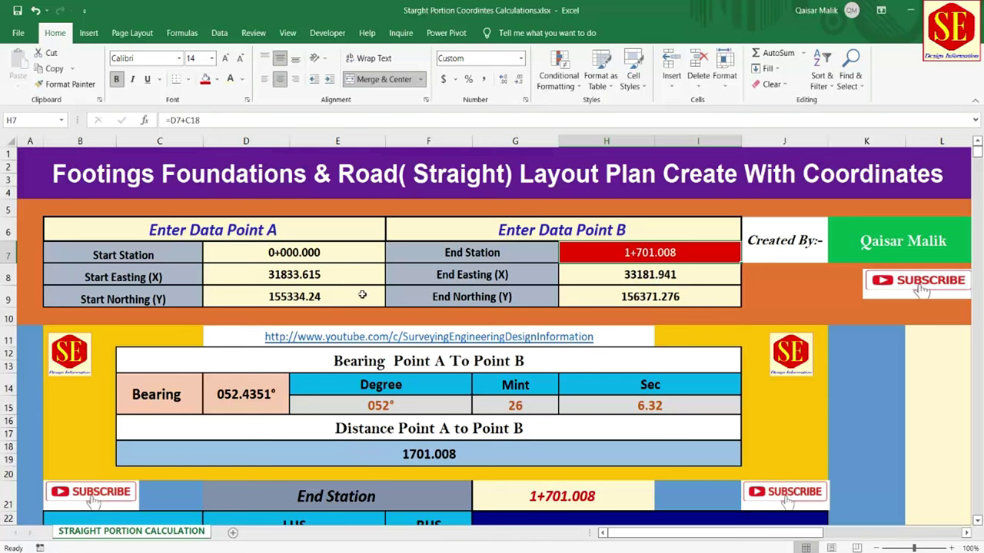
{"action": "left_click", "coordinate": [564, 524]}
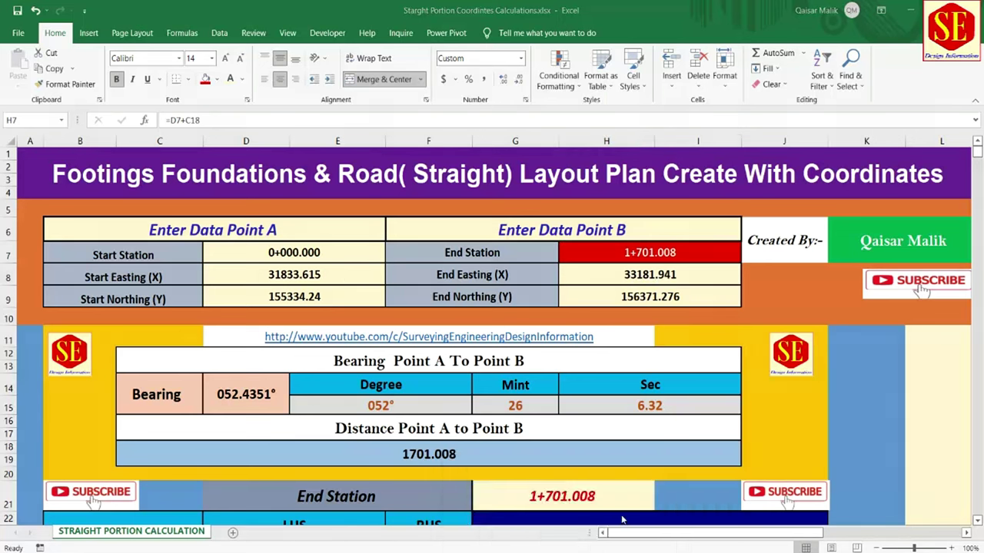
{"action": "scroll", "coordinate": [530, 390], "scroll_direction": "down", "scroll_amount": 4}
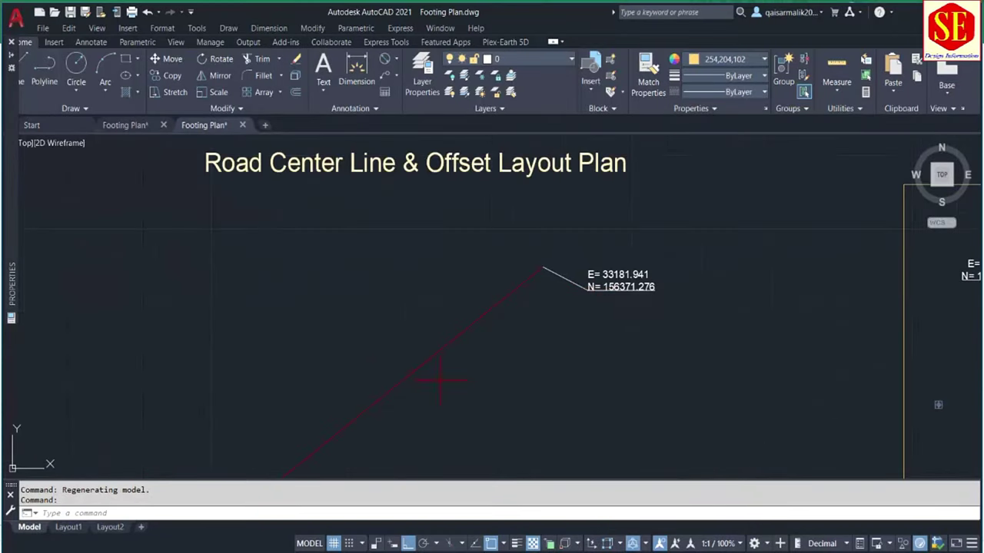
{"action": "scroll", "coordinate": [550, 273], "scroll_direction": "down", "scroll_amount": 2}
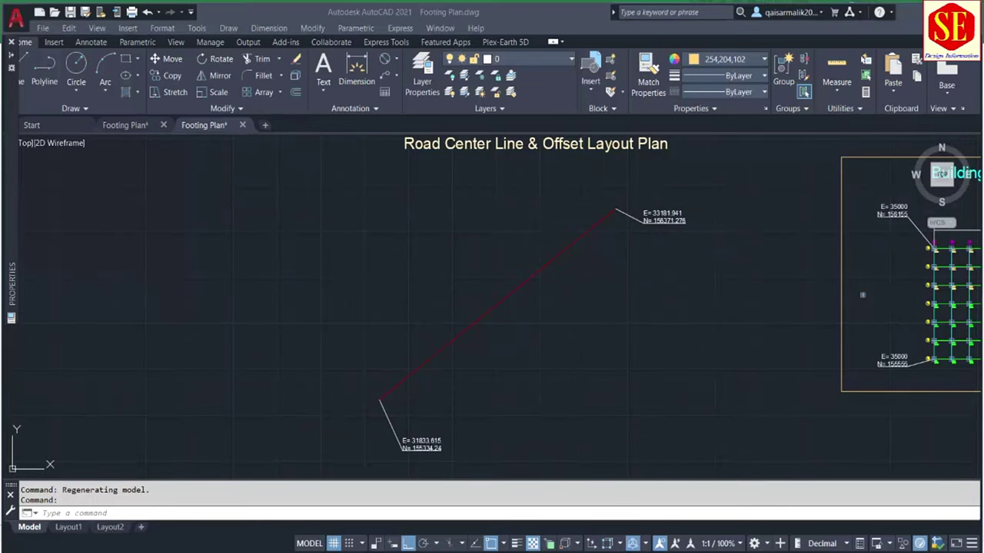
{"action": "key", "text": "alt+Tab"}
{"action": "left_click", "coordinate": [317, 248]}
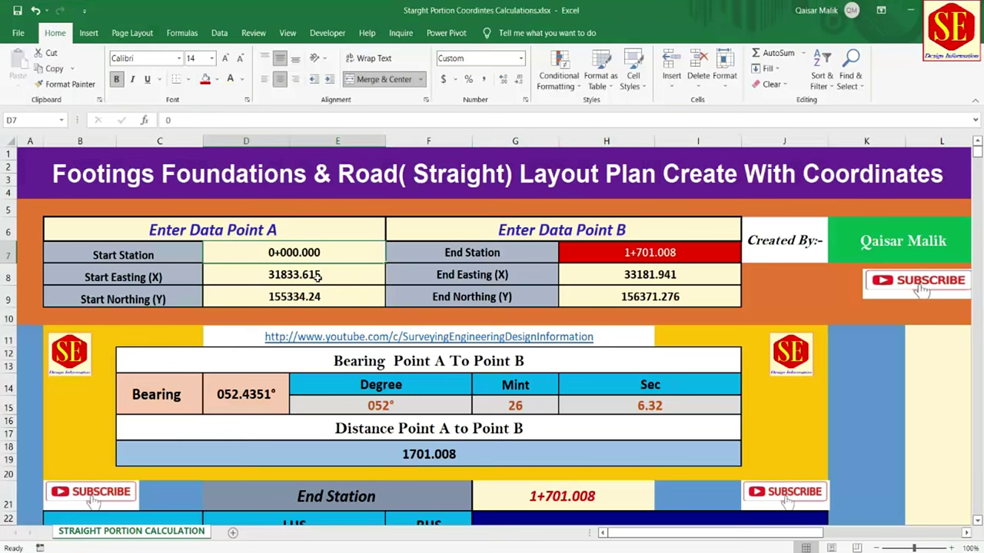
{"action": "type", "text": "100"}
{"action": "key", "text": "Return"}
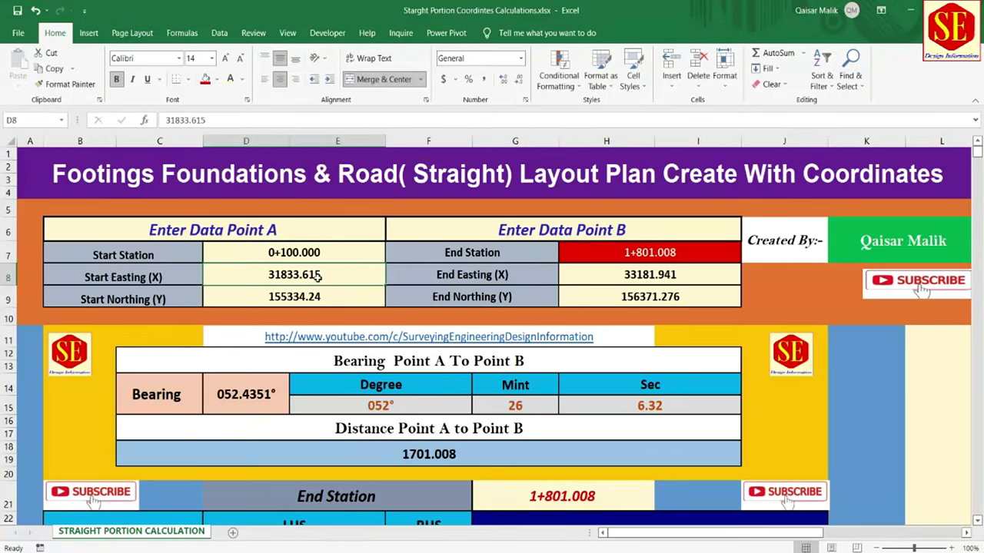
{"action": "left_click", "coordinate": [319, 252]}
{"action": "type", "text": "500"}
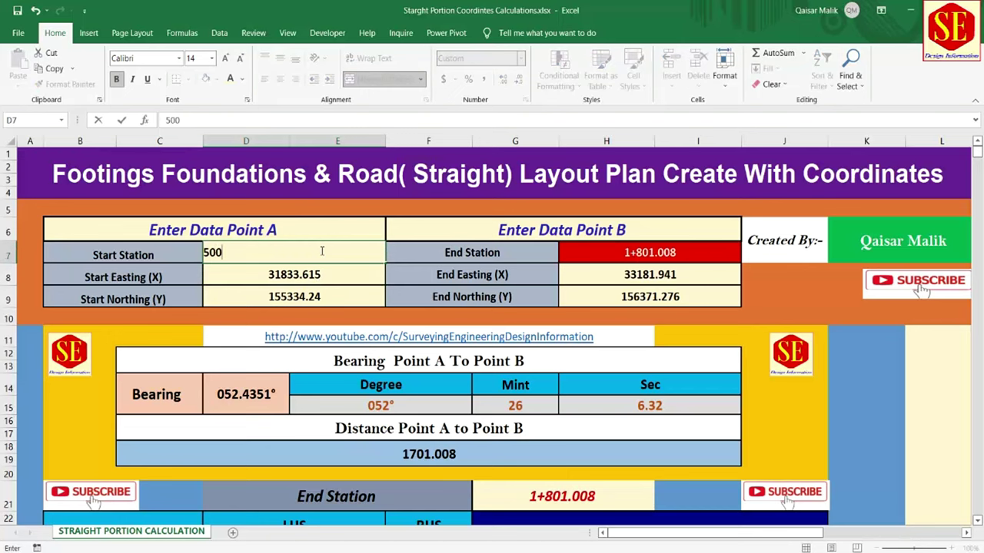
{"action": "key", "text": "Return"}
{"action": "left_click", "coordinate": [636, 246]}
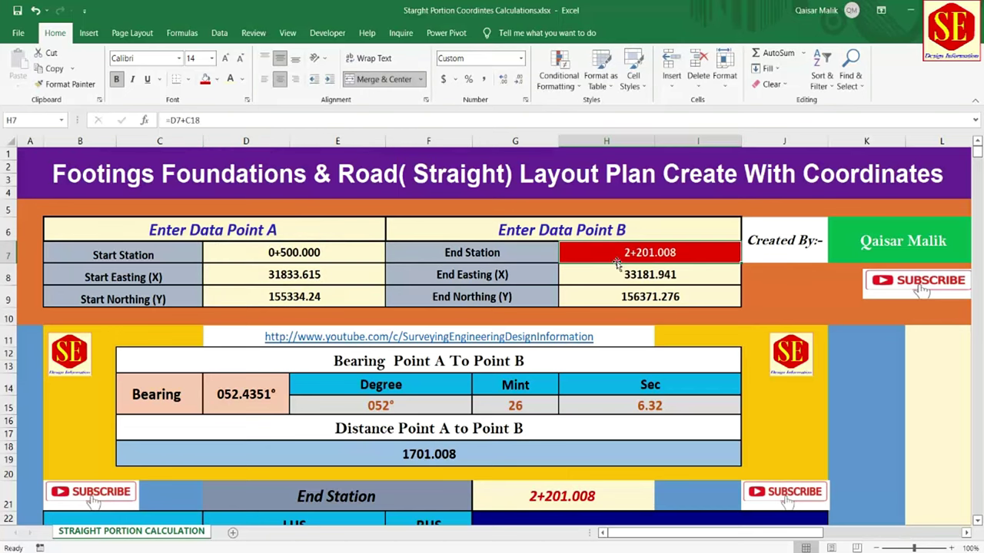
{"action": "left_click", "coordinate": [279, 254]}
{"action": "type", "text": "0"}
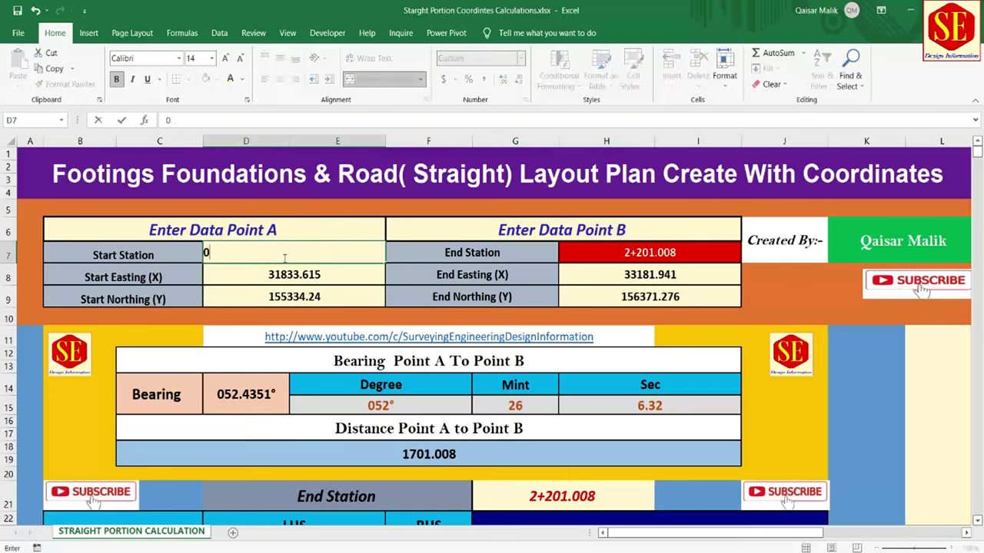
{"action": "key", "text": "Return"}
{"action": "left_click", "coordinate": [277, 253]}
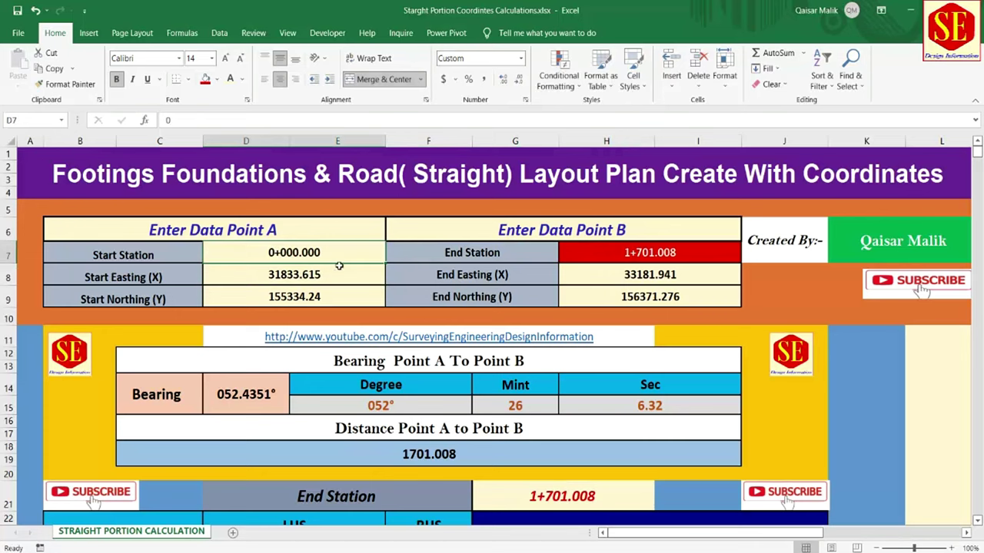
{"action": "left_click", "coordinate": [637, 260]}
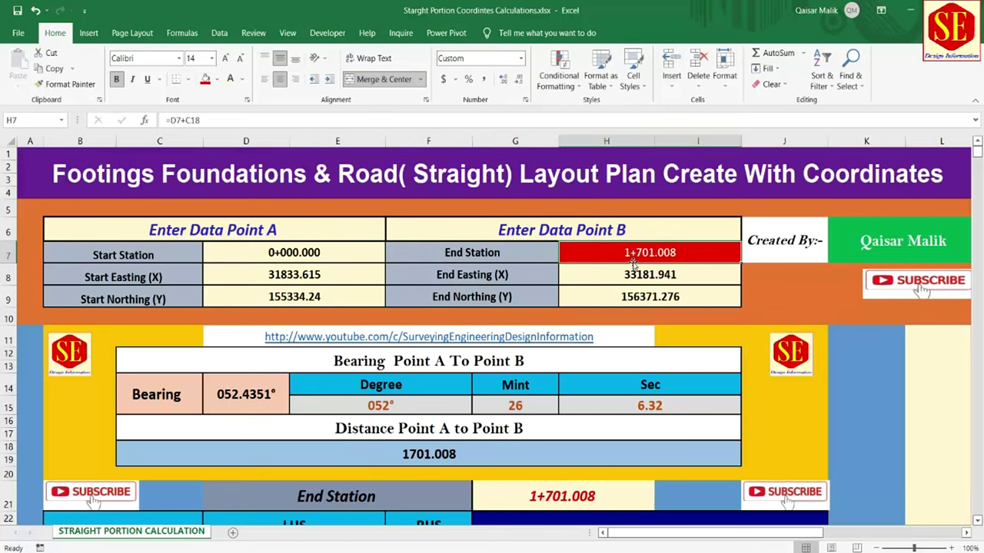
Inspect the bearing degree, bearing seconds and Point A–B distance formulas
{"action": "scroll", "coordinate": [563, 496], "scroll_direction": "down", "scroll_amount": 1}
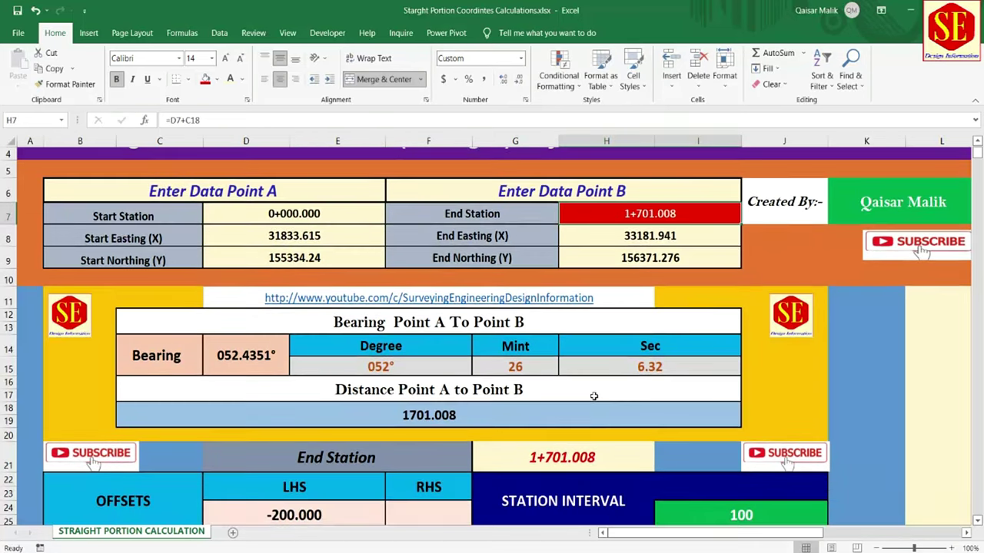
{"action": "left_click", "coordinate": [377, 366]}
{"action": "left_click", "coordinate": [565, 367]}
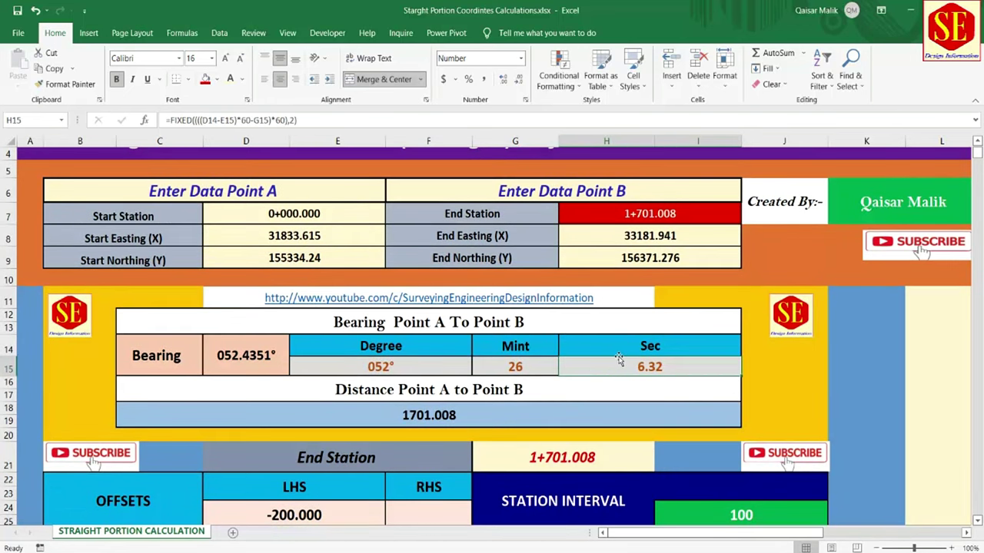
{"action": "left_click", "coordinate": [411, 422]}
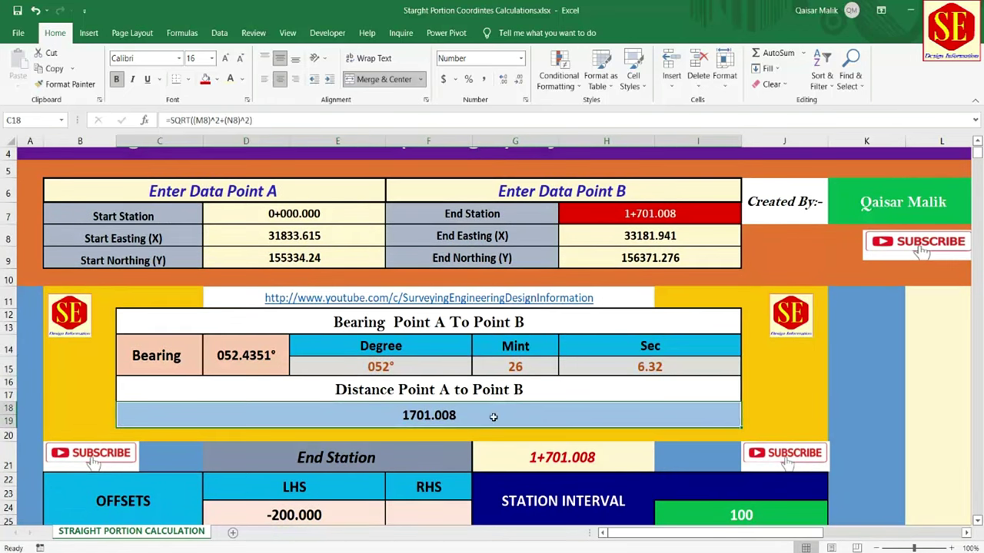
{"action": "scroll", "coordinate": [470, 398], "scroll_direction": "down", "scroll_amount": 3}
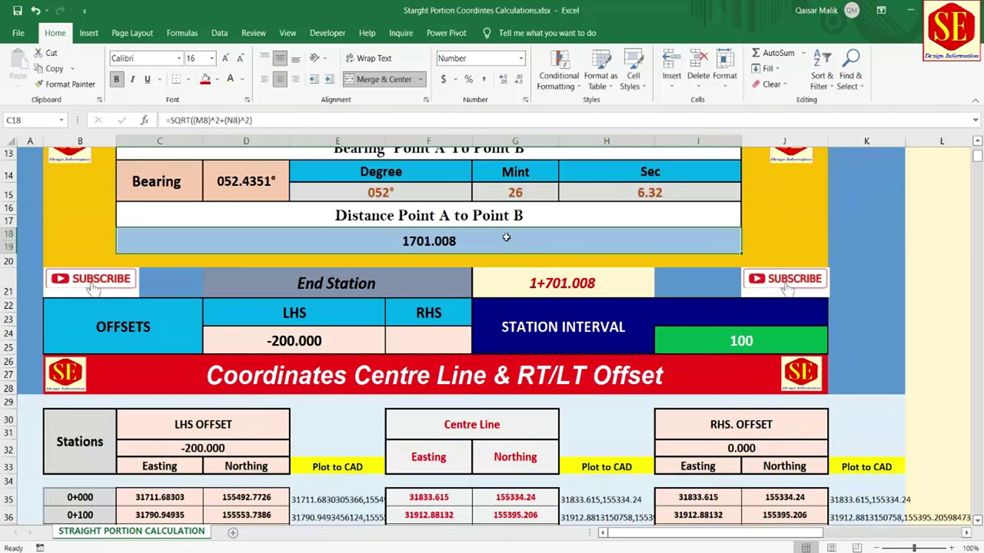
Set the LHS offset to -25 and the RHS offset to 25
{"action": "left_click", "coordinate": [319, 346]}
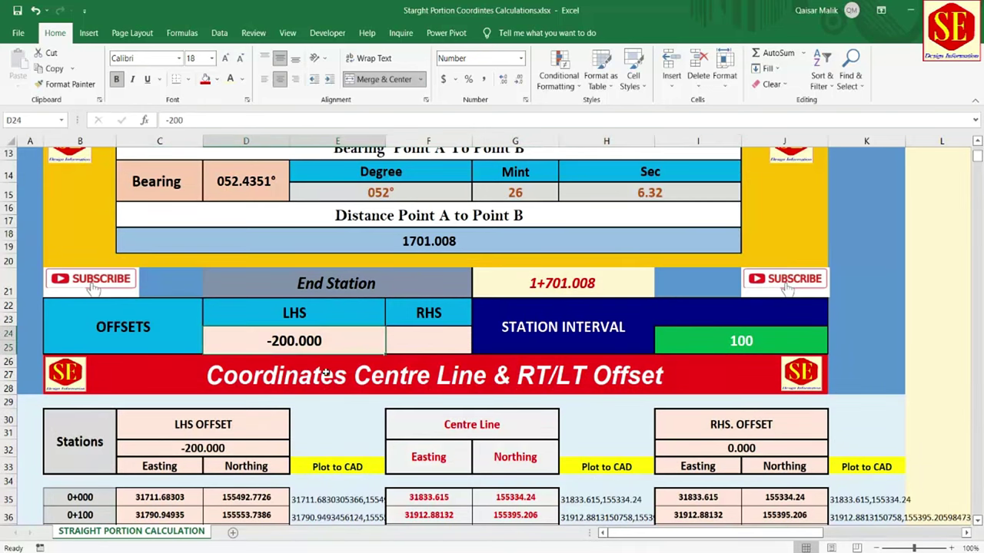
{"action": "key", "text": "F2"}
{"action": "key", "text": "BackSpace"}
{"action": "key", "text": "BackSpace"}
{"action": "key", "text": "BackSpace"}
{"action": "type", "text": "25"}
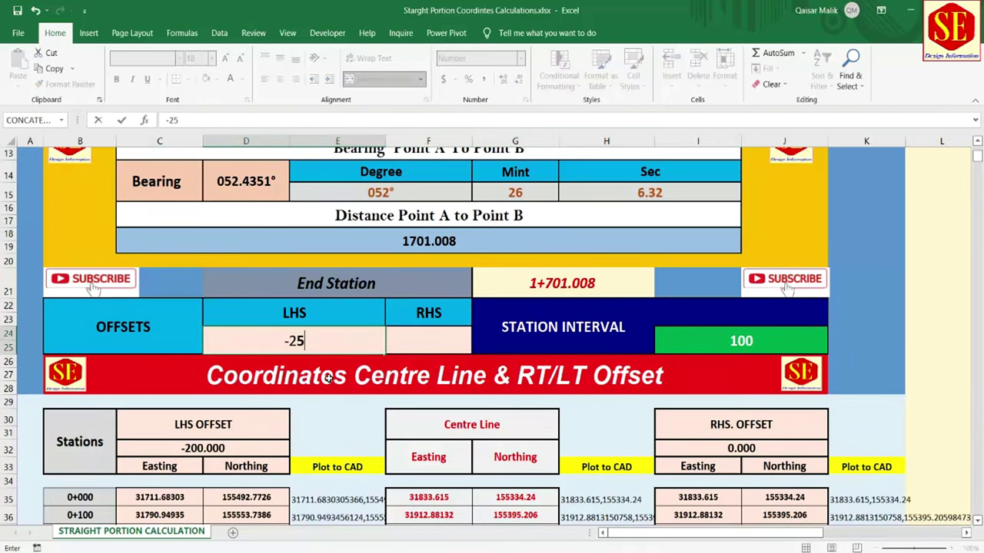
{"action": "key", "text": "Return"}
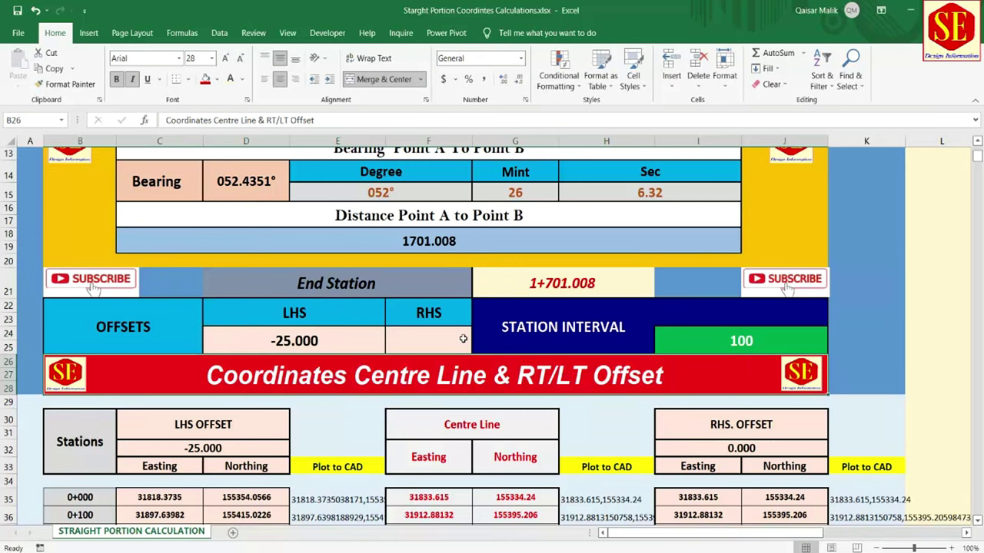
{"action": "left_click", "coordinate": [454, 340]}
{"action": "type", "text": "25"}
{"action": "key", "text": "Return"}
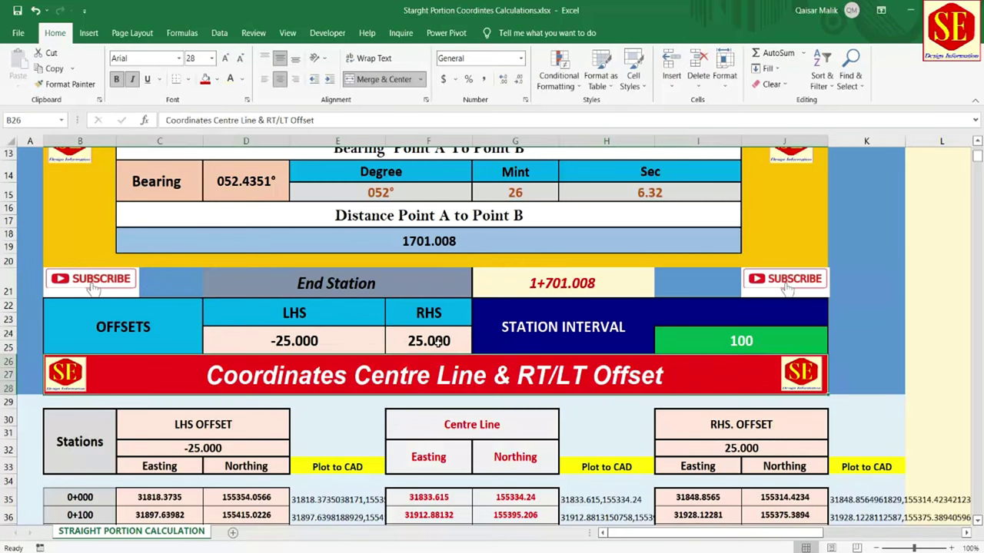
Change the station interval from 100 to 25 and scroll down to the coordinate table
{"action": "left_click", "coordinate": [741, 342]}
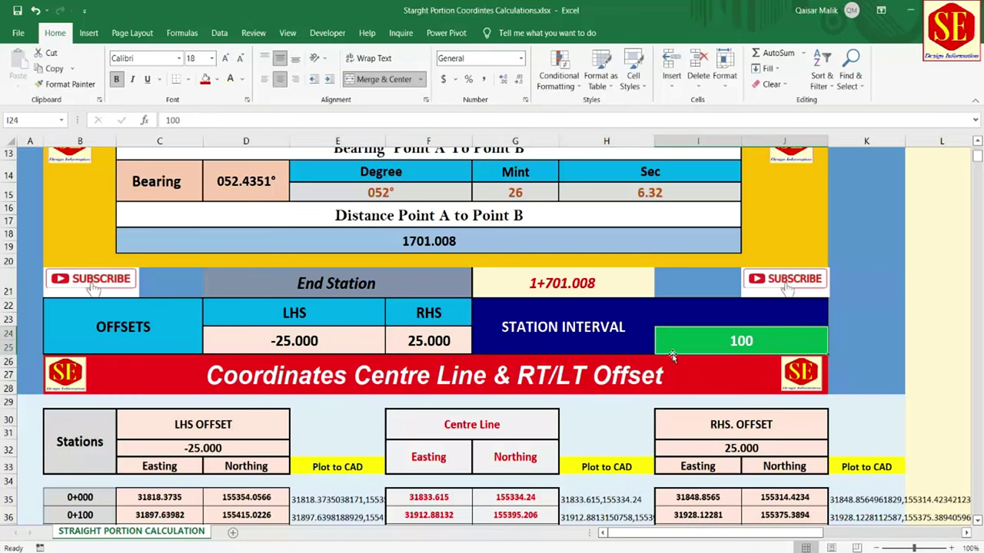
{"action": "type", "text": "50"}
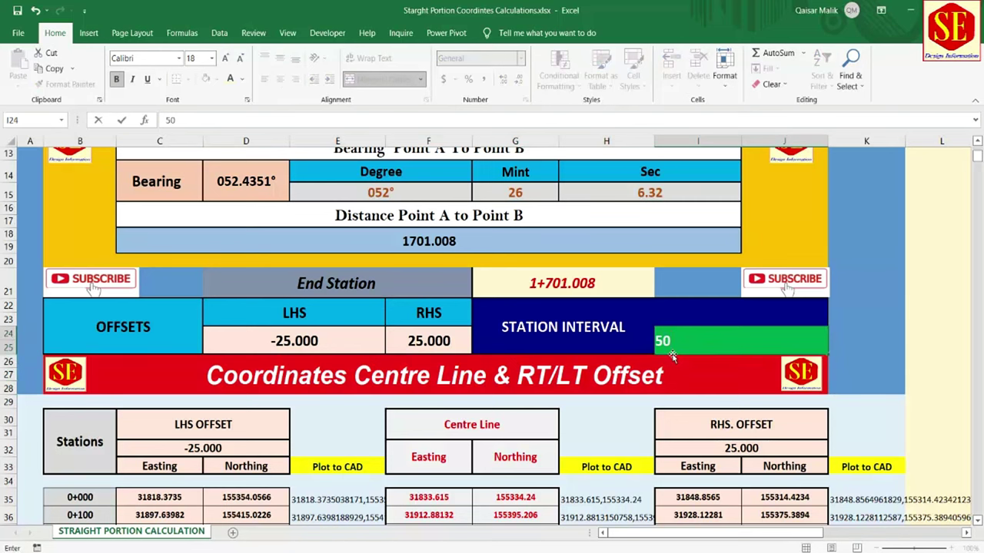
{"action": "key", "text": "Return"}
{"action": "left_click", "coordinate": [673, 345]}
{"action": "type", "text": "25"}
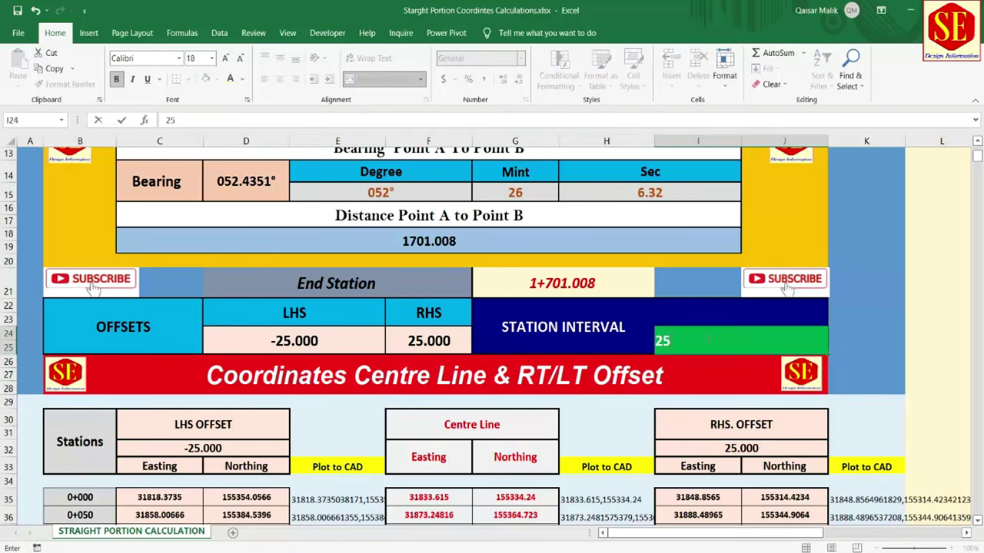
{"action": "key", "text": "Return"}
{"action": "scroll", "coordinate": [732, 331], "scroll_direction": "down", "scroll_amount": 2}
{"action": "scroll", "coordinate": [98, 421], "scroll_direction": "down", "scroll_amount": 2}
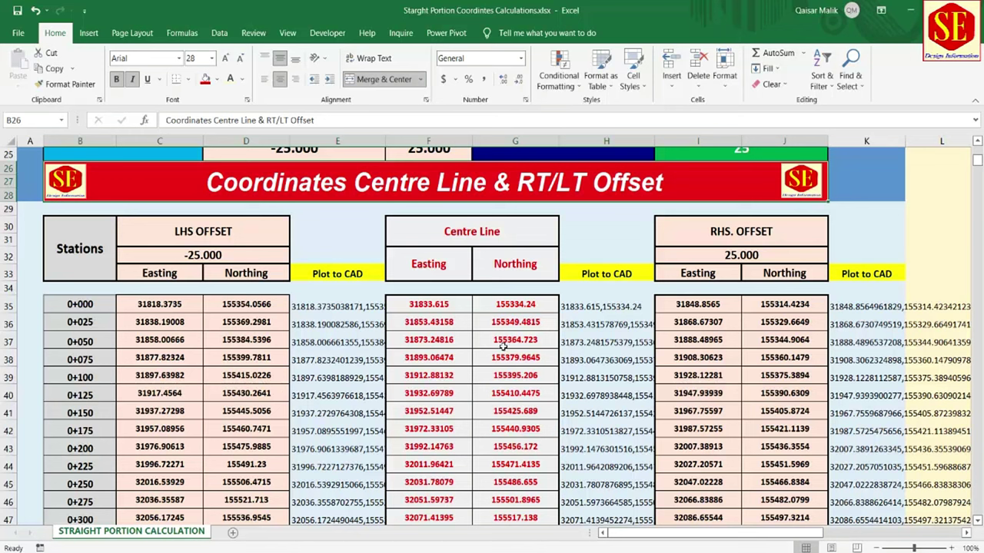
Change the station interval in I24 to 50
{"action": "scroll", "coordinate": [477, 308], "scroll_direction": "up", "scroll_amount": 2}
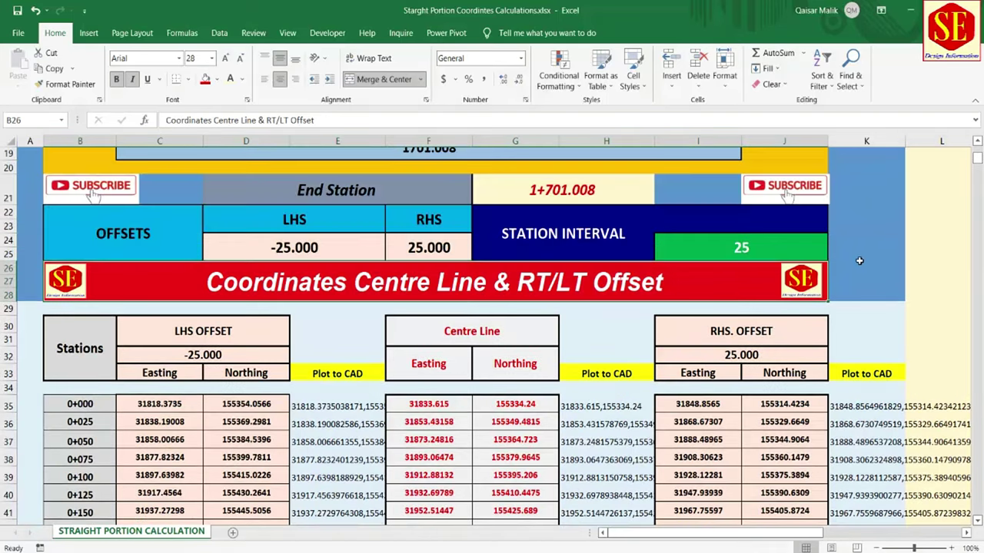
{"action": "left_click", "coordinate": [807, 250]}
{"action": "type", "text": "50"}
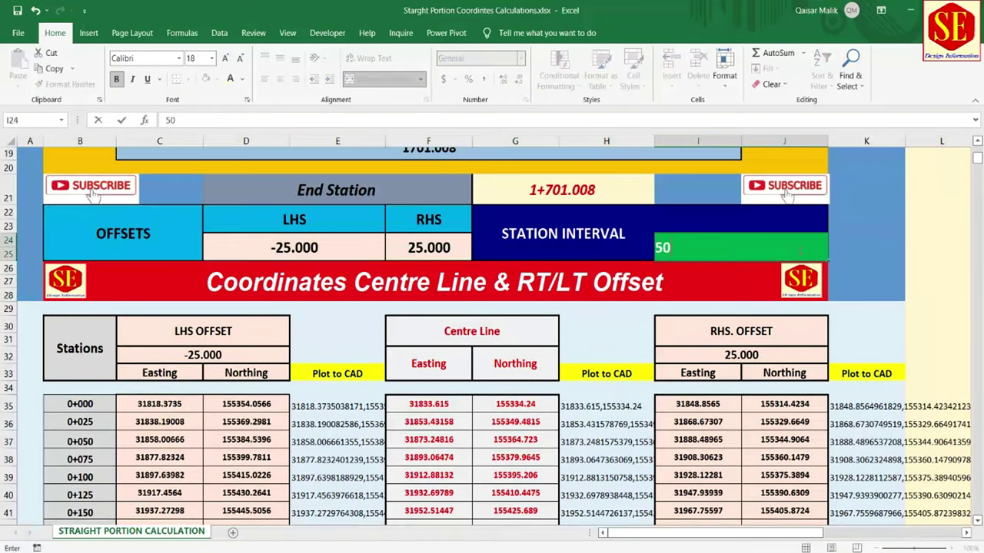
{"action": "key", "text": "Return"}
Copy the centre-line Plot to CAD coordinates in H35:H69
{"action": "scroll", "coordinate": [693, 282], "scroll_direction": "down", "scroll_amount": 1}
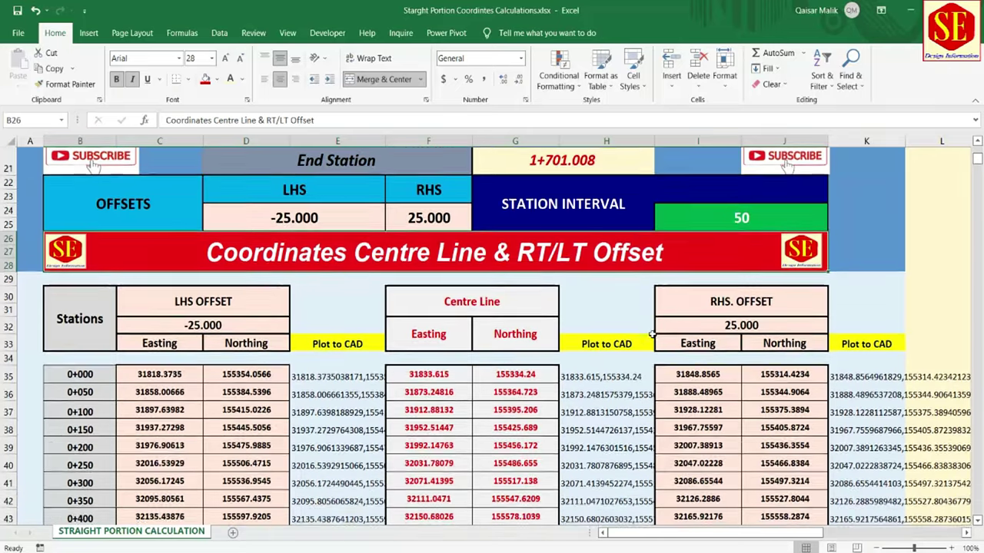
{"action": "scroll", "coordinate": [460, 376], "scroll_direction": "up", "scroll_amount": 1}
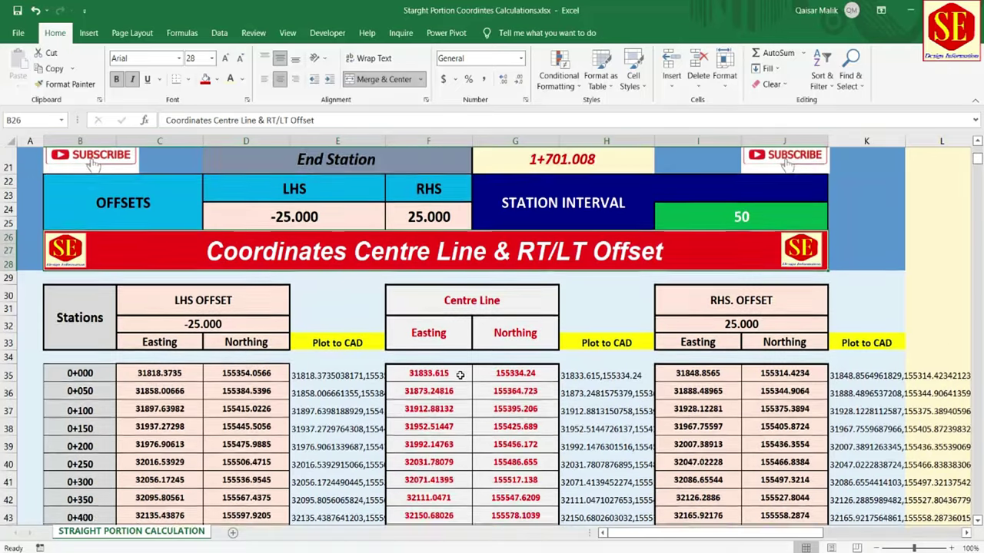
{"action": "scroll", "coordinate": [460, 375], "scroll_direction": "up", "scroll_amount": 1}
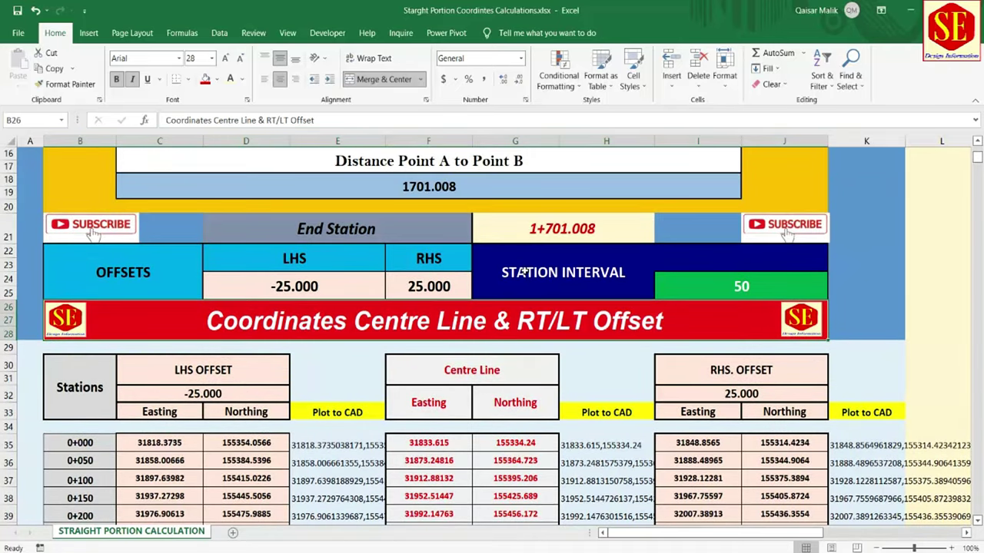
{"action": "scroll", "coordinate": [522, 273], "scroll_direction": "down", "scroll_amount": 2}
{"action": "scroll", "coordinate": [601, 318], "scroll_direction": "down", "scroll_amount": 1}
{"action": "scroll", "coordinate": [601, 318], "scroll_direction": "down", "scroll_amount": 1}
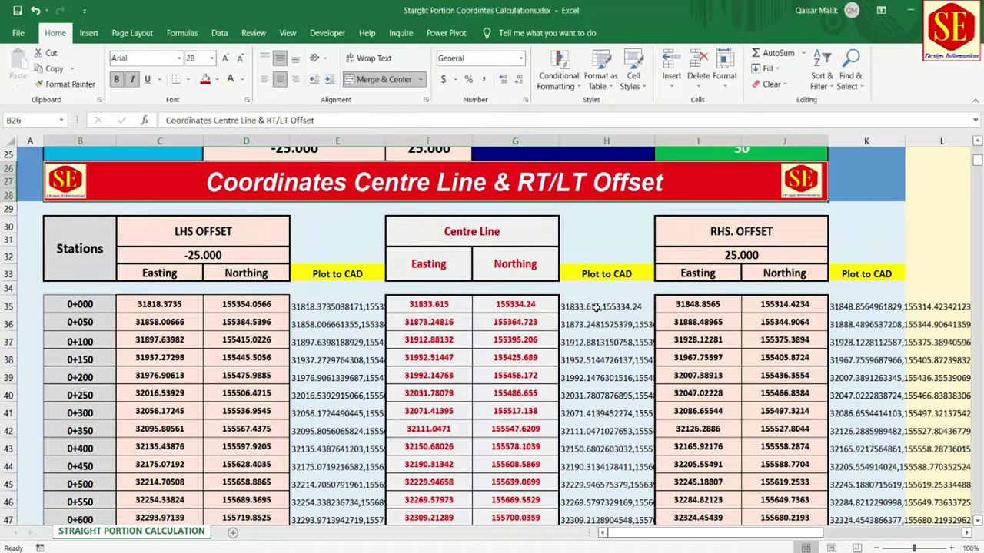
{"action": "left_click_drag", "start_coordinate": [606, 279], "coordinate": [606, 492]}
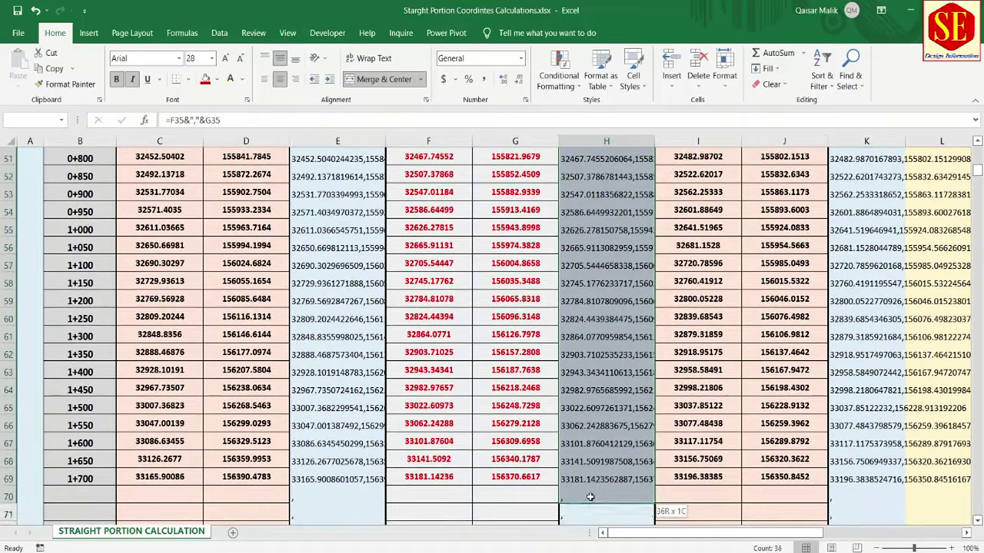
{"action": "left_click_drag", "start_coordinate": [605, 526], "coordinate": [561, 470]}
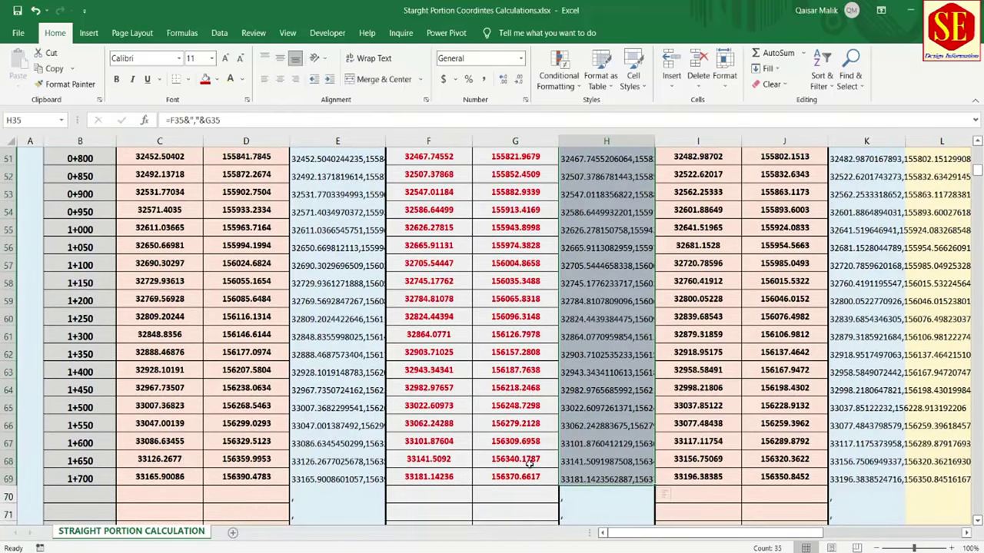
{"action": "right_click", "coordinate": [573, 435]}
{"action": "left_click", "coordinate": [607, 154]}
{"action": "scroll", "coordinate": [607, 308], "scroll_direction": "up", "scroll_amount": 9}
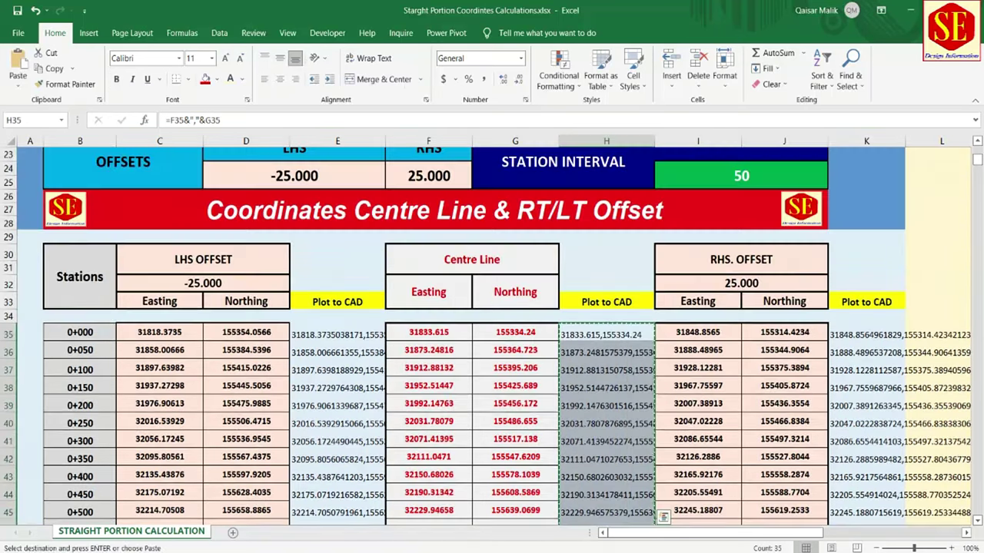
Erase the old road line and its labels in the AutoCAD drawing
{"action": "left_click", "coordinate": [657, 492]}
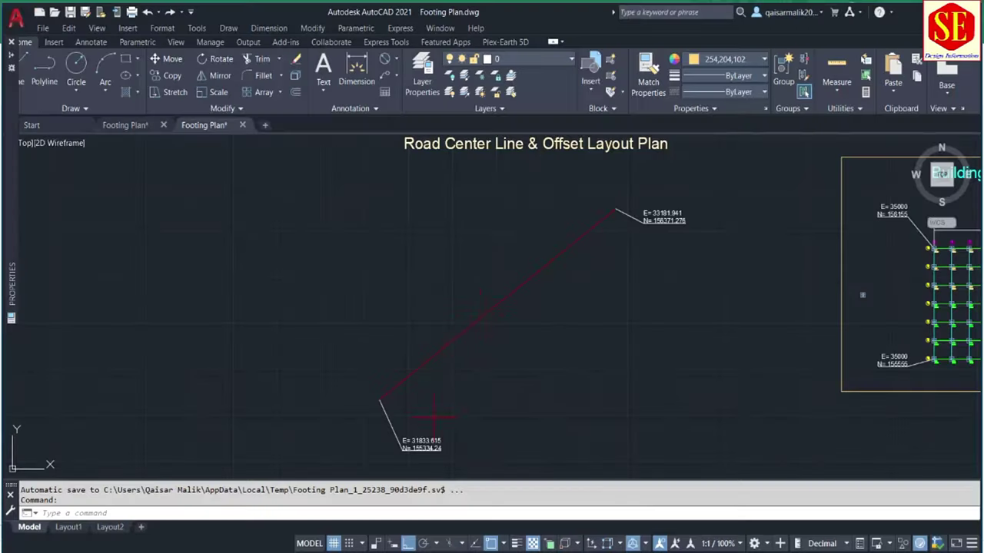
{"action": "scroll", "coordinate": [513, 295], "scroll_direction": "down", "scroll_amount": 4}
{"action": "scroll", "coordinate": [540, 290], "scroll_direction": "up", "scroll_amount": 2}
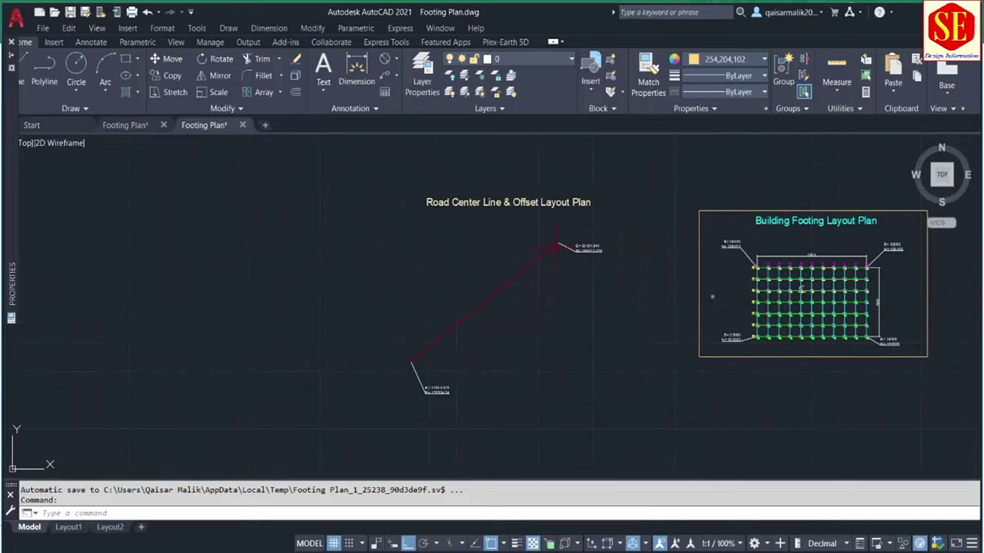
{"action": "left_click", "coordinate": [590, 231]}
{"action": "left_click", "coordinate": [390, 407]}
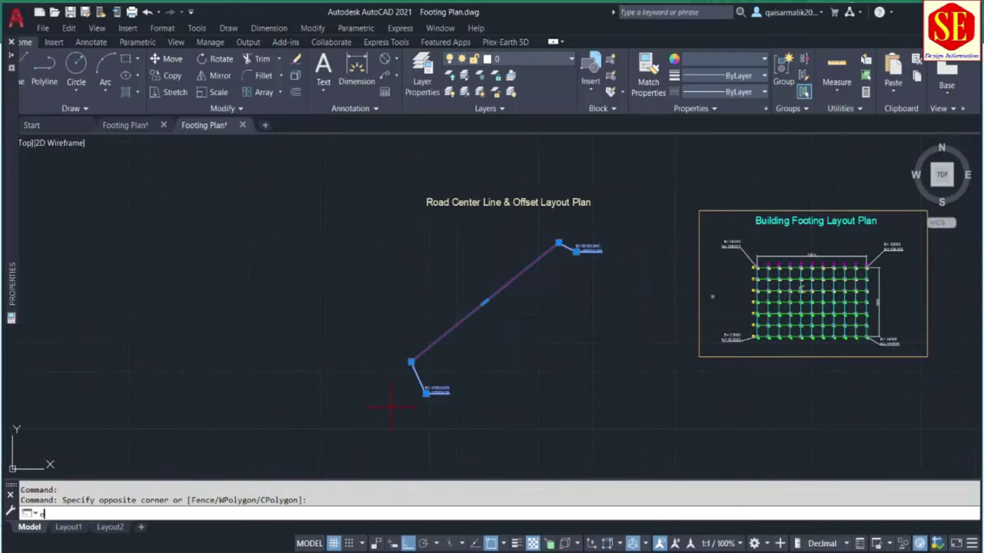
{"action": "key", "text": "Return"}
Set the colour to Red and draw the centre-line polyline from the pasted coordinates
{"action": "left_click", "coordinate": [728, 66]}
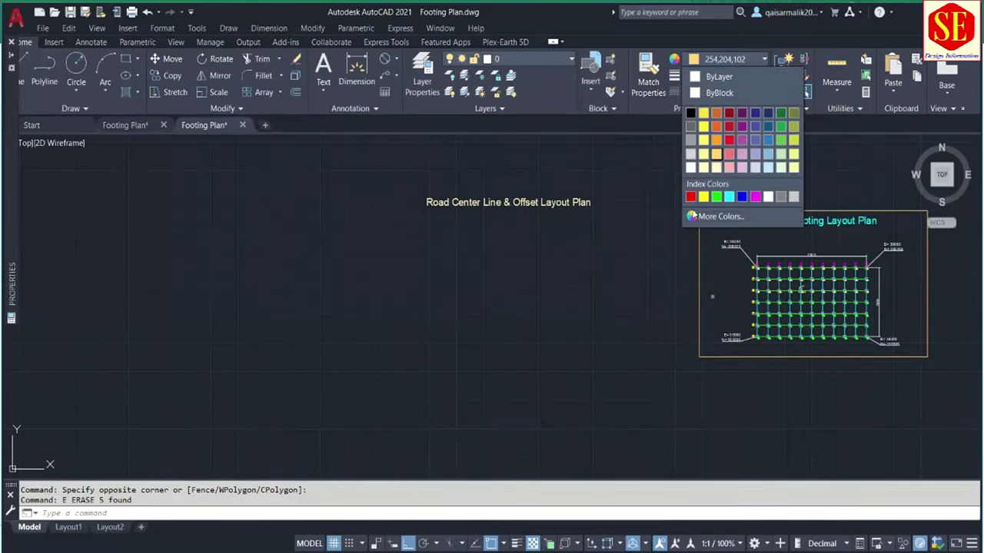
{"action": "left_click", "coordinate": [694, 197]}
{"action": "left_click", "coordinate": [423, 513]}
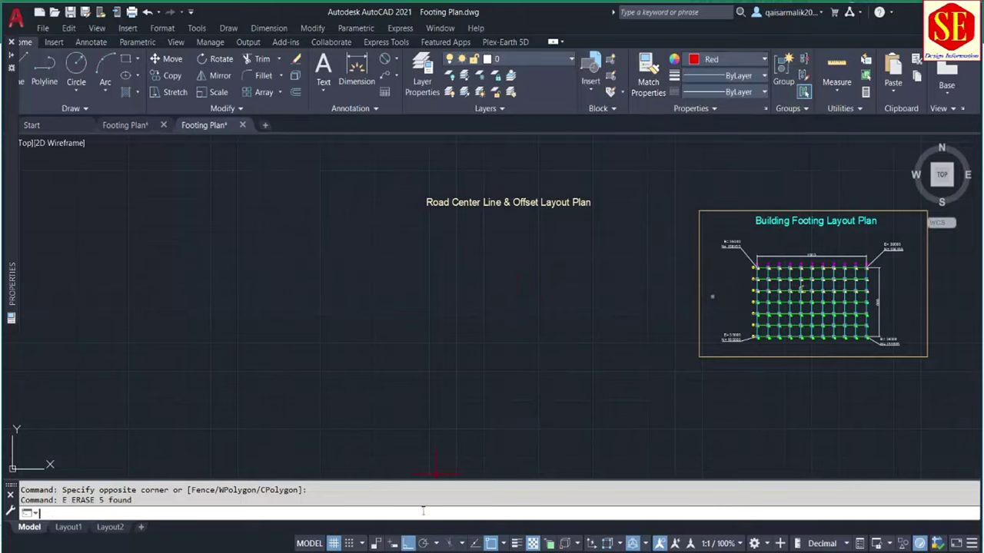
{"action": "type", "text": "pl"}
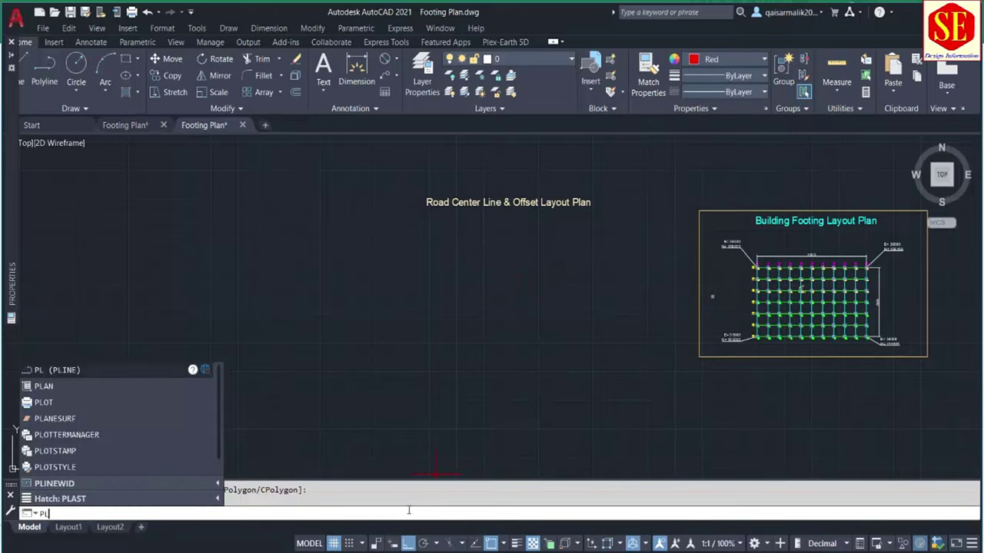
{"action": "key", "text": "Return"}
{"action": "right_click", "coordinate": [290, 511]}
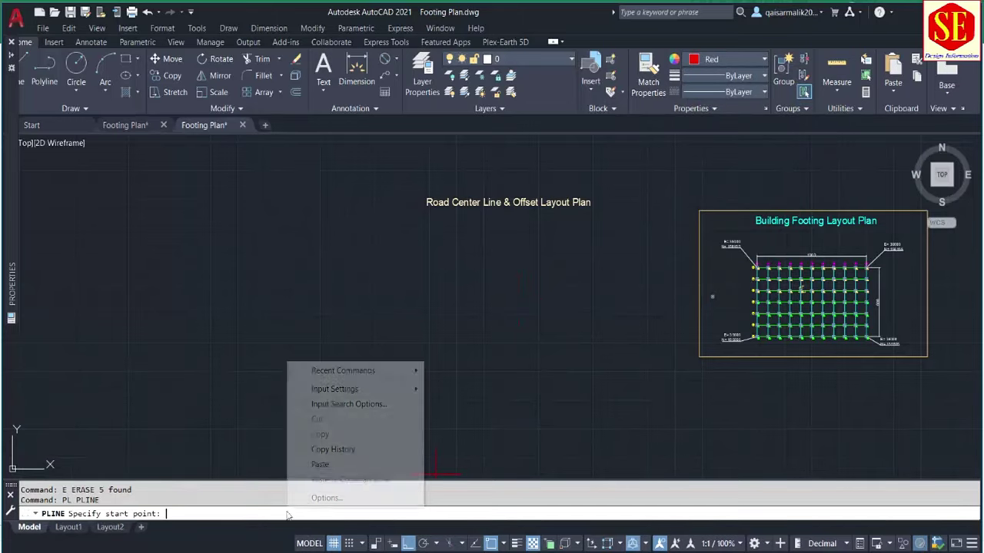
{"action": "left_click", "coordinate": [332, 467]}
{"action": "key", "text": "Escape"}
Check the new red centre line, clear the selection, and return to Excel
{"action": "scroll", "coordinate": [555, 260], "scroll_direction": "up", "scroll_amount": 2}
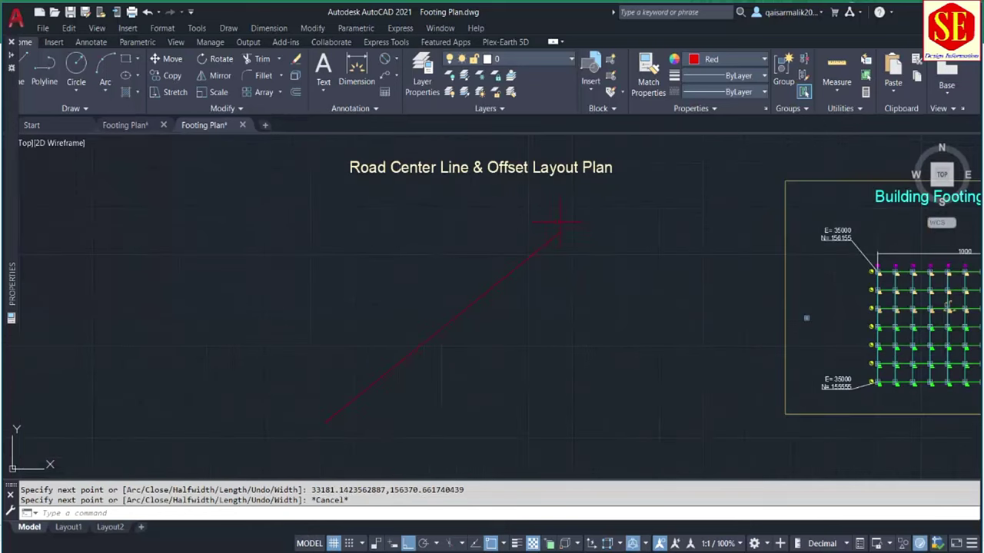
{"action": "left_click", "coordinate": [518, 267]}
{"action": "scroll", "coordinate": [528, 245], "scroll_direction": "up", "scroll_amount": 2}
{"action": "scroll", "coordinate": [515, 244], "scroll_direction": "down", "scroll_amount": 2}
{"action": "key", "text": "Escape"}
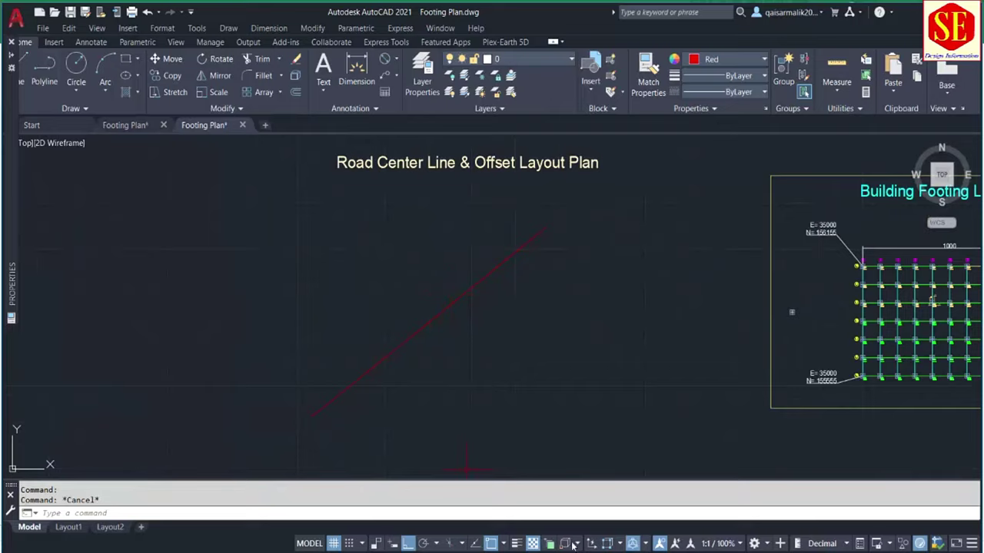
{"action": "key", "text": "alt+Tab"}
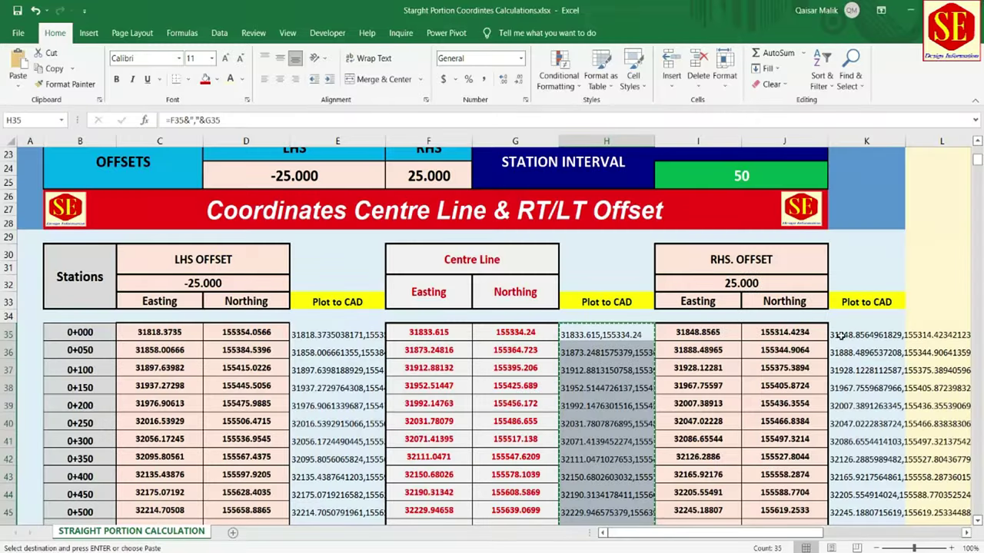
Copy the left-offset Plot to CAD coordinates E35:E69 and bring AutoCAD back up
{"action": "mouse_move", "coordinate": [350, 336]}
{"action": "left_mouse_down"}
{"action": "mouse_move", "coordinate": [338, 520]}
{"action": "mouse_move", "coordinate": [364, 442]}
{"action": "mouse_move", "coordinate": [365, 403]}
{"action": "left_mouse_up"}
{"action": "right_click", "coordinate": [363, 403]}
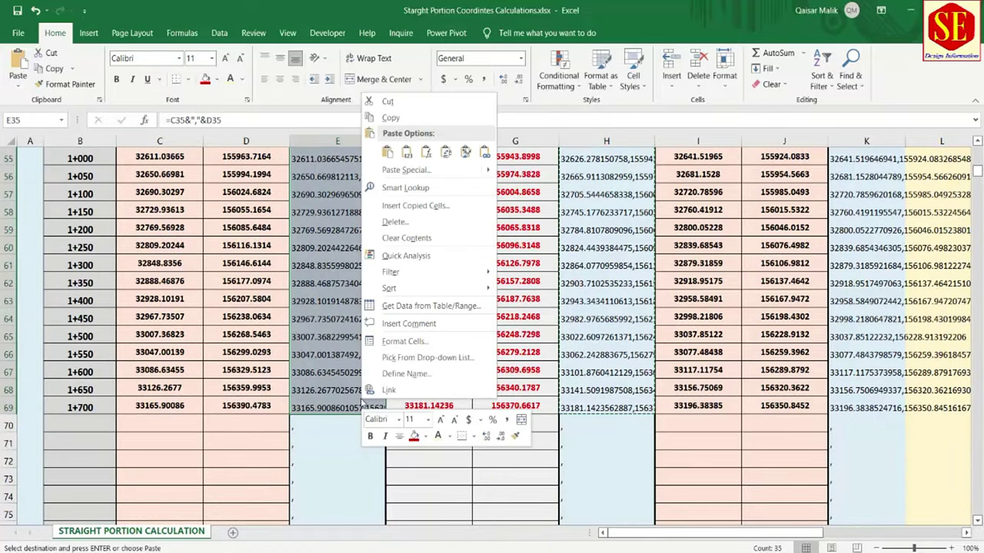
{"action": "left_click", "coordinate": [390, 117]}
{"action": "mouse_move", "coordinate": [585, 547]}
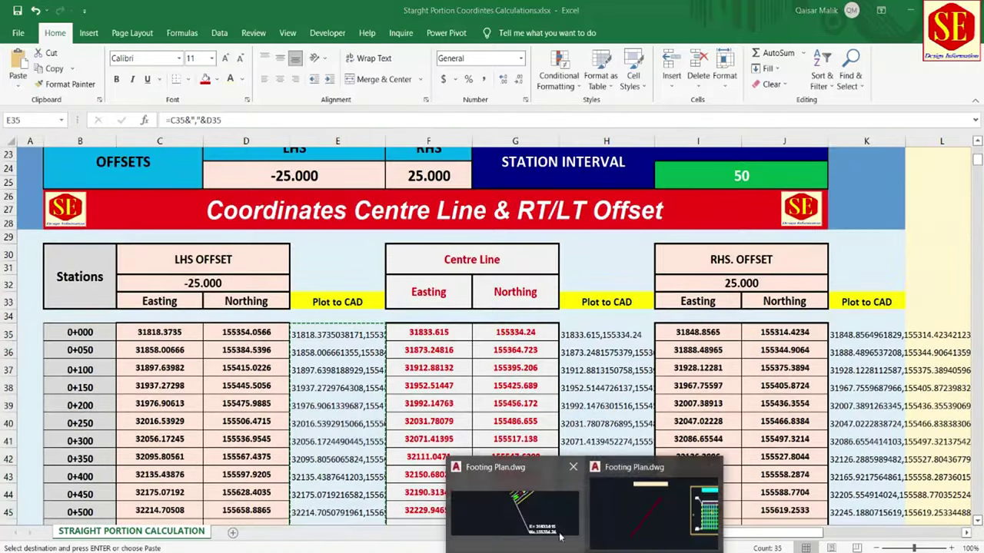
{"action": "left_click", "coordinate": [659, 523]}
Set the current colour to white and the linetype to CENTER
{"action": "left_click", "coordinate": [712, 80]}
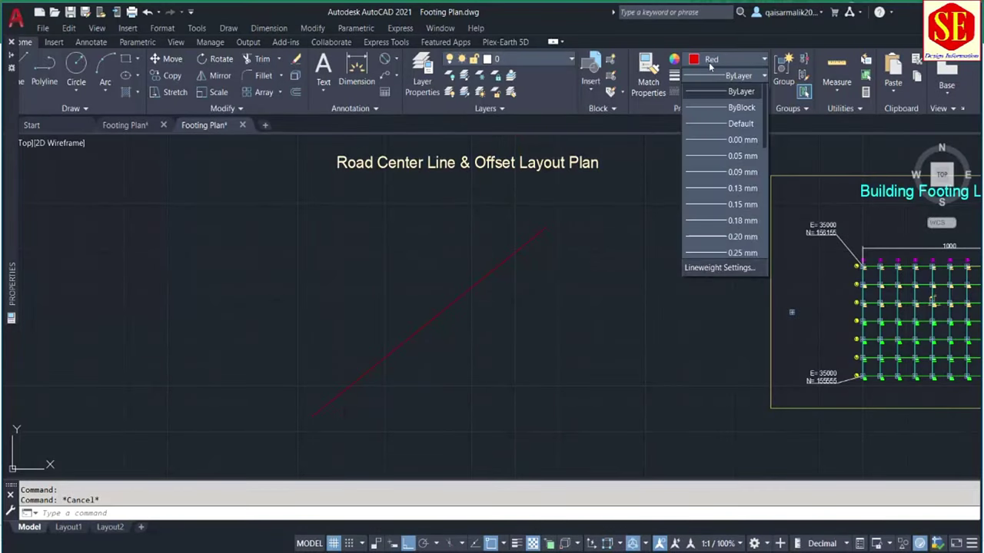
{"action": "left_click", "coordinate": [708, 62]}
{"action": "left_click", "coordinate": [712, 64]}
{"action": "left_click", "coordinate": [691, 169]}
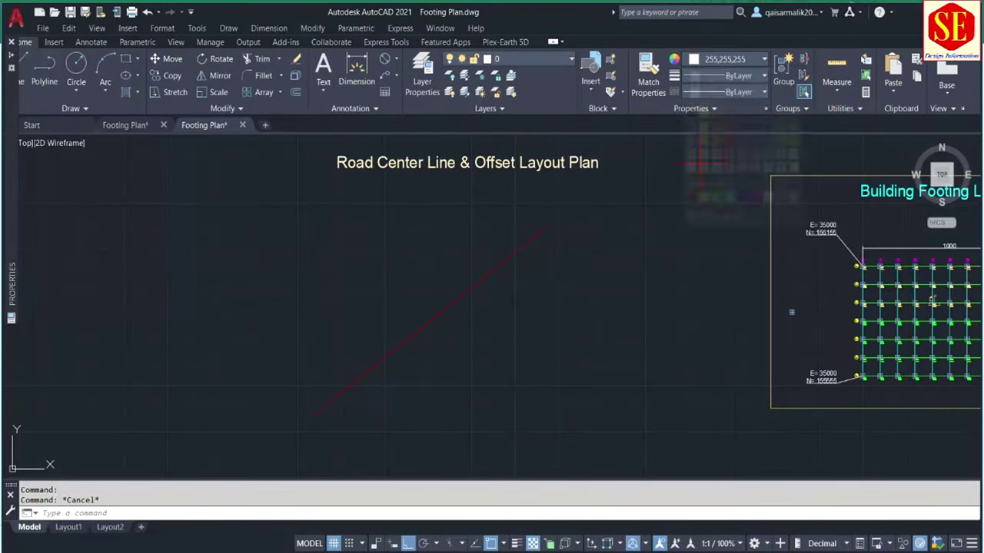
{"action": "left_click", "coordinate": [719, 93]}
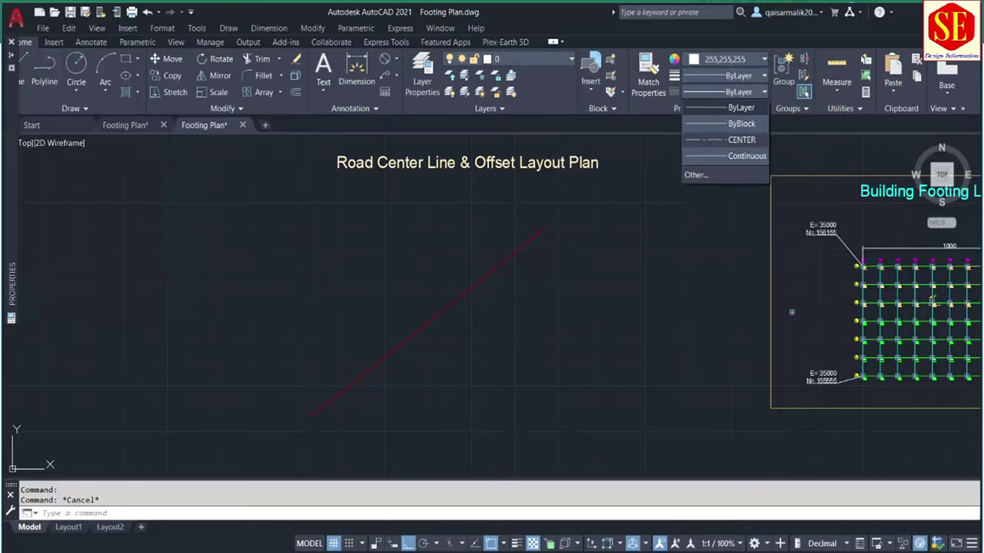
{"action": "left_click", "coordinate": [712, 140]}
Draw the left-offset polyline from the pasted coordinates
{"action": "left_click", "coordinate": [419, 516]}
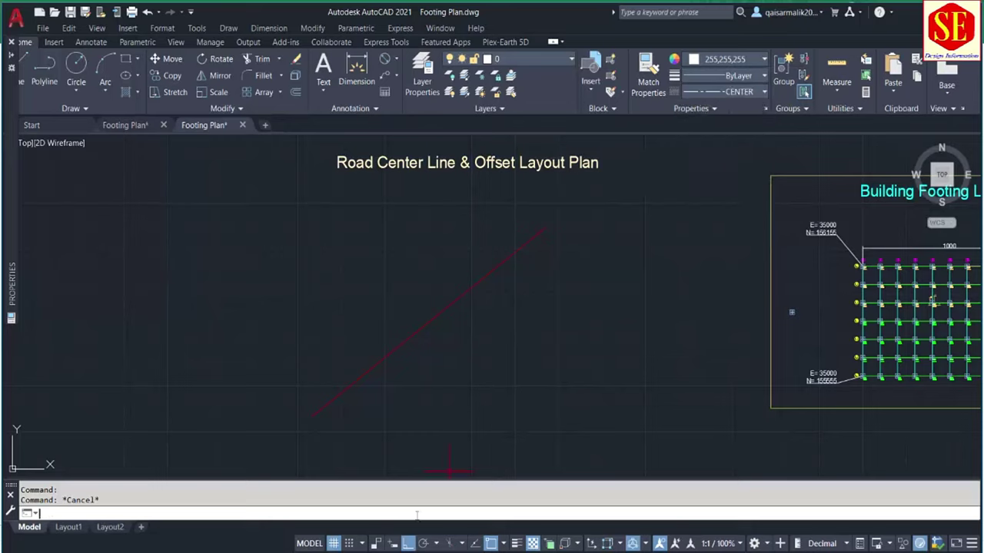
{"action": "type", "text": "ol"}
{"action": "key", "text": "Return"}
{"action": "right_click", "coordinate": [414, 515]}
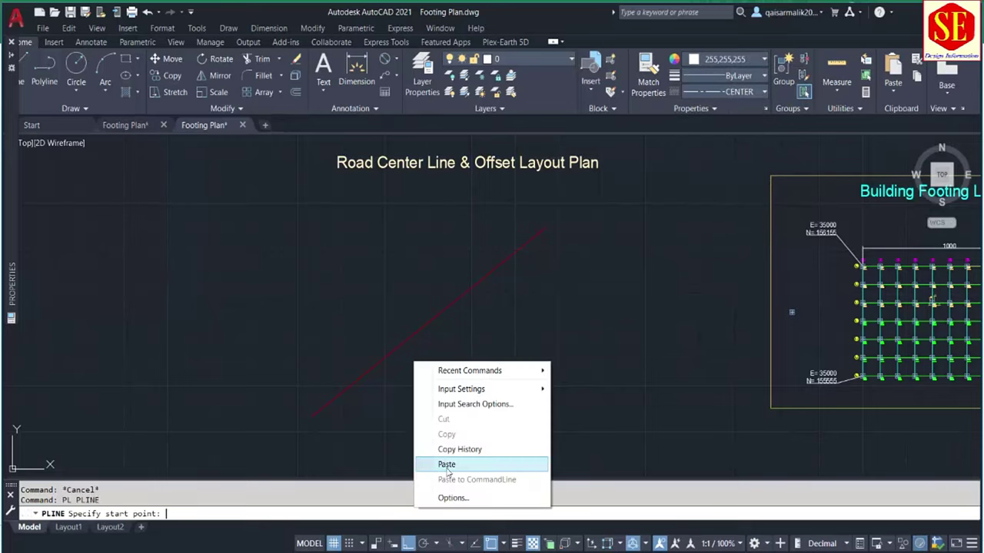
{"action": "left_click", "coordinate": [448, 467]}
{"action": "key", "text": "Escape"}
{"action": "scroll", "coordinate": [500, 253], "scroll_direction": "up", "scroll_amount": 2}
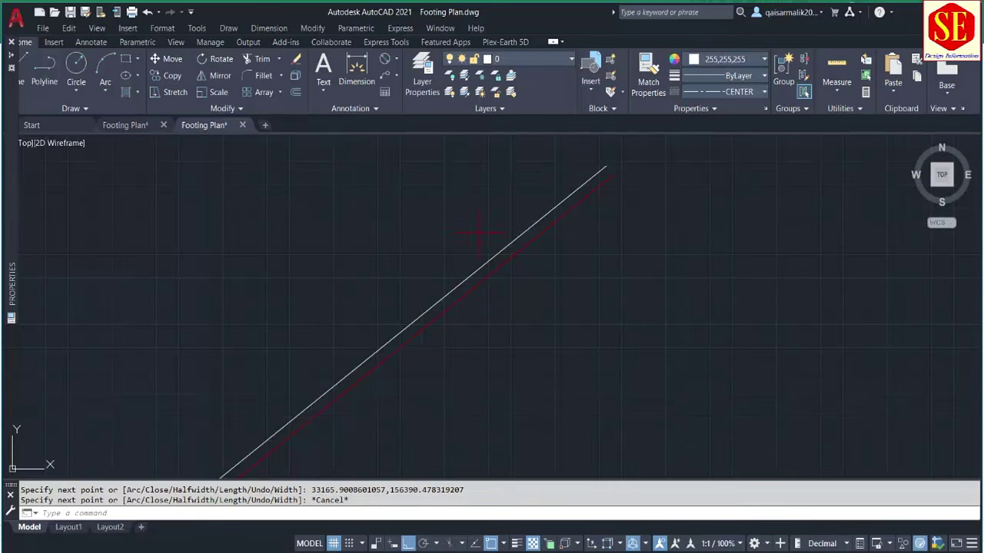
Copy the RHS Plot to CAD coordinates in K35:K69 for stations 0+000 to 1+700
{"action": "key", "text": "alt+Tab"}
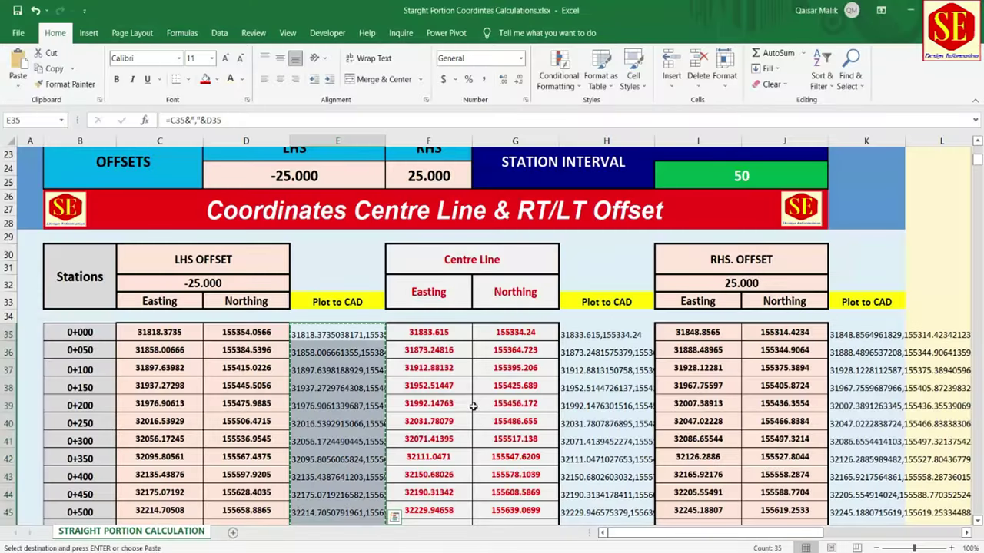
{"action": "left_click_drag", "start_coordinate": [866, 335], "coordinate": [900, 525]}
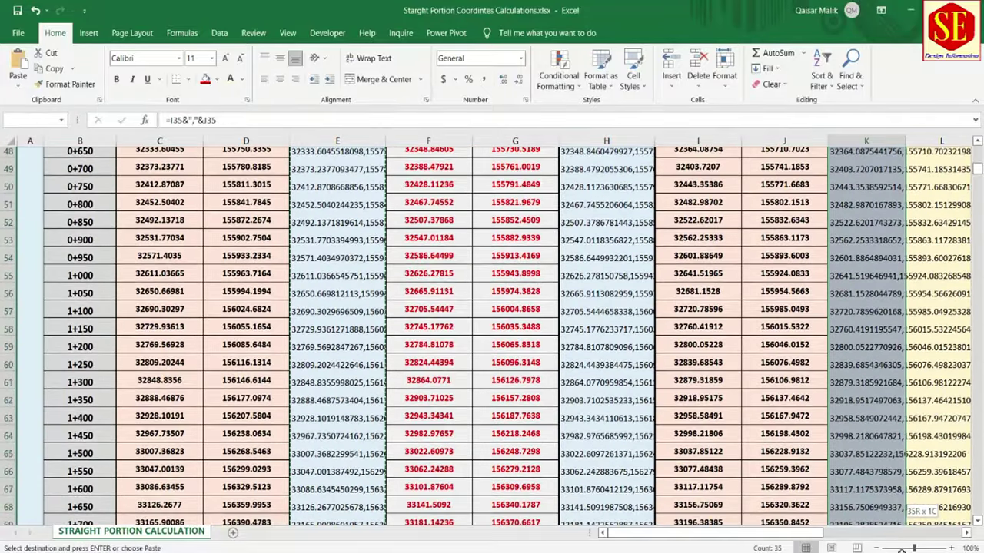
{"action": "left_click_drag", "start_coordinate": [901, 525], "coordinate": [861, 336]}
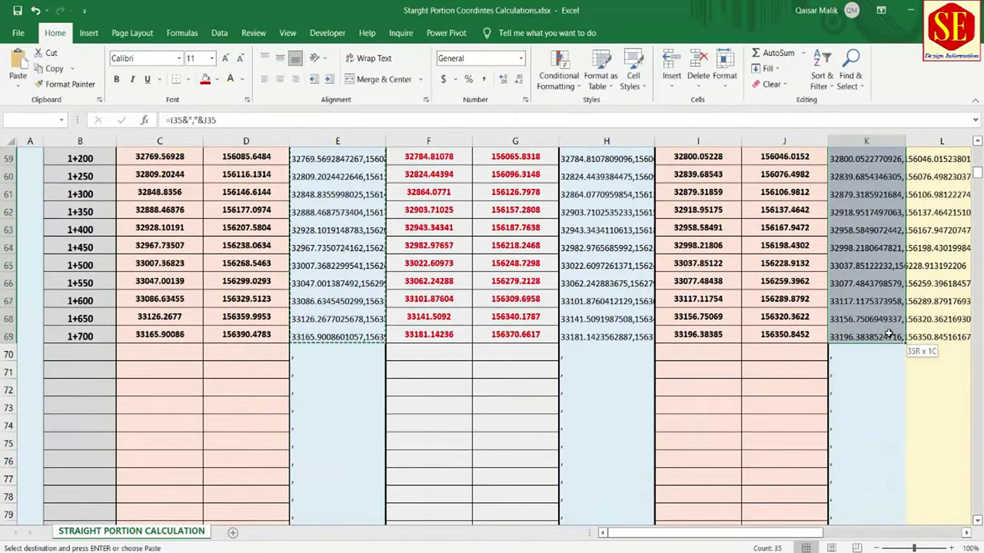
{"action": "right_click", "coordinate": [855, 332]}
{"action": "left_click", "coordinate": [785, 70]}
{"action": "scroll", "coordinate": [492, 330], "scroll_direction": "up", "scroll_amount": 10}
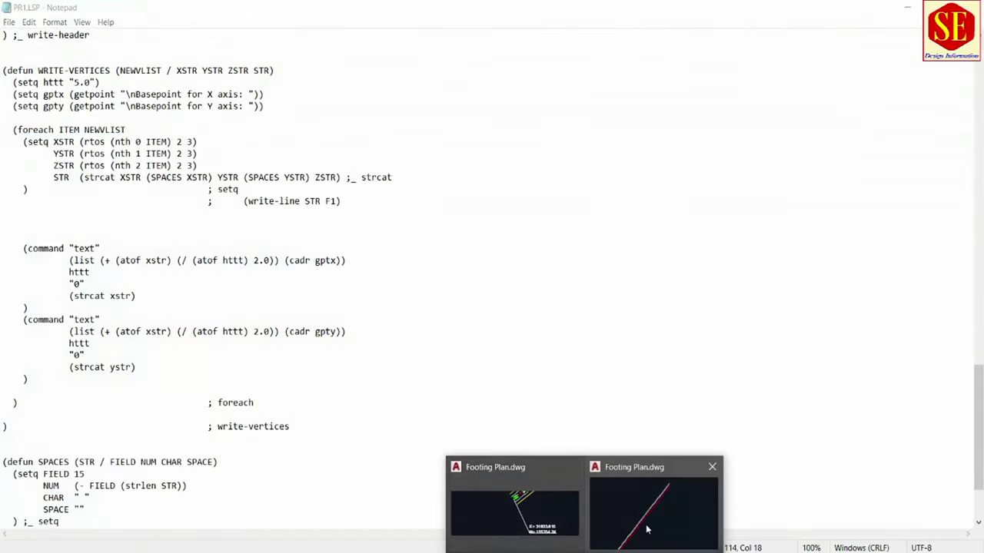
Draw the right-offset polyline by pasting the copied coordinates into PL
{"action": "left_click", "coordinate": [646, 523]}
{"action": "type", "text": "pl"}
{"action": "key", "text": "Return"}
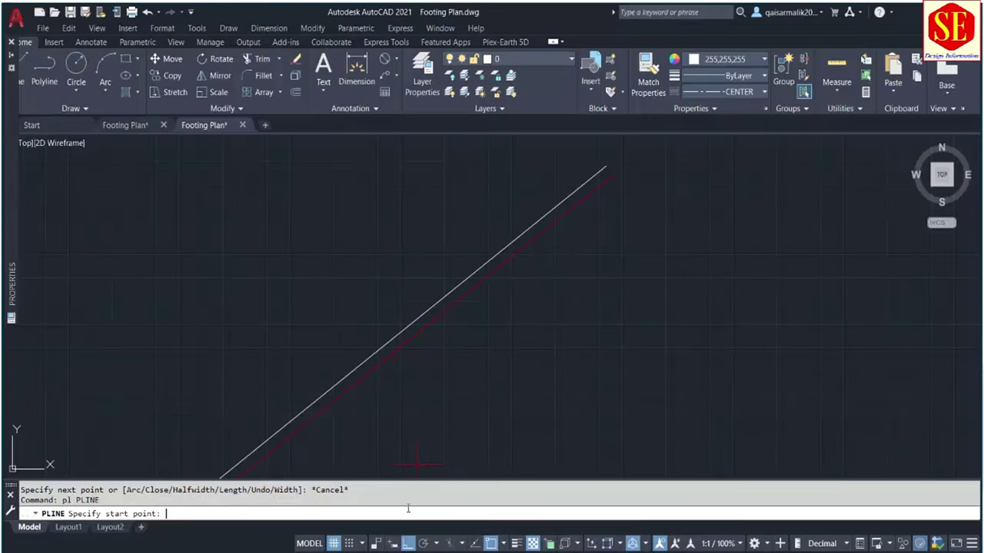
{"action": "right_click", "coordinate": [399, 514]}
{"action": "left_click", "coordinate": [435, 466]}
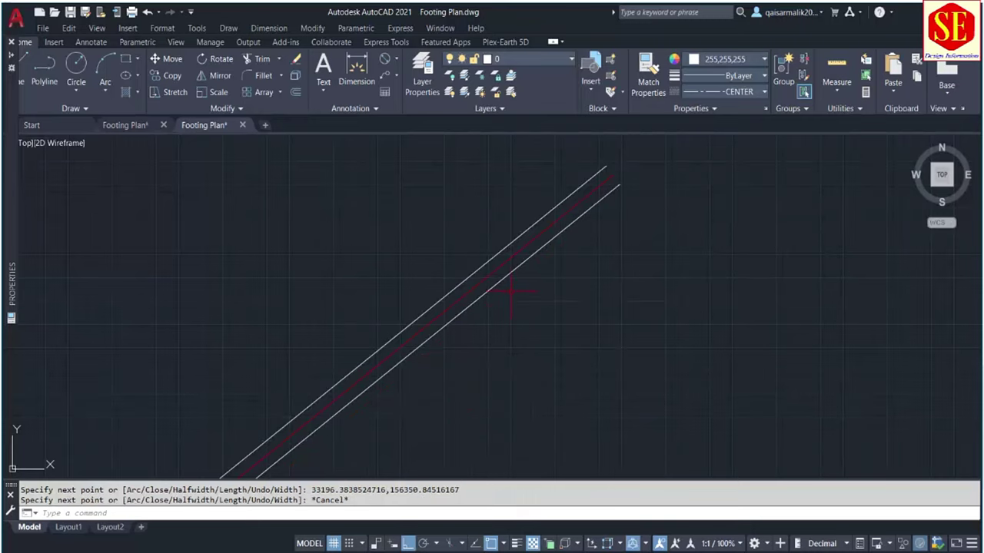
Regenerate the drawing display with RE
{"action": "type", "text": "re"}
{"action": "key", "text": "Return"}
{"action": "scroll", "coordinate": [406, 332], "scroll_direction": "up", "scroll_amount": 2}
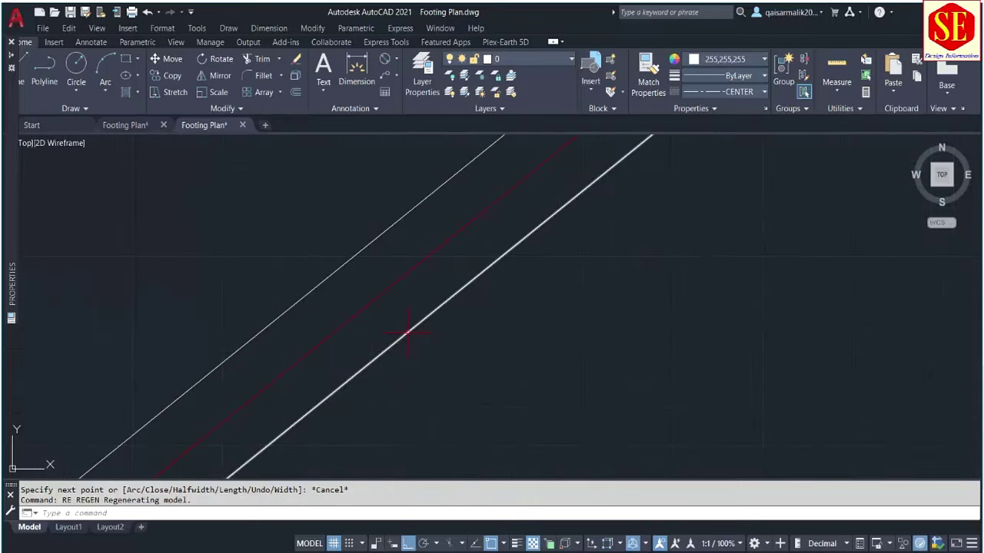
{"action": "scroll", "coordinate": [406, 333], "scroll_direction": "up", "scroll_amount": 2}
{"action": "key", "text": "Escape"}
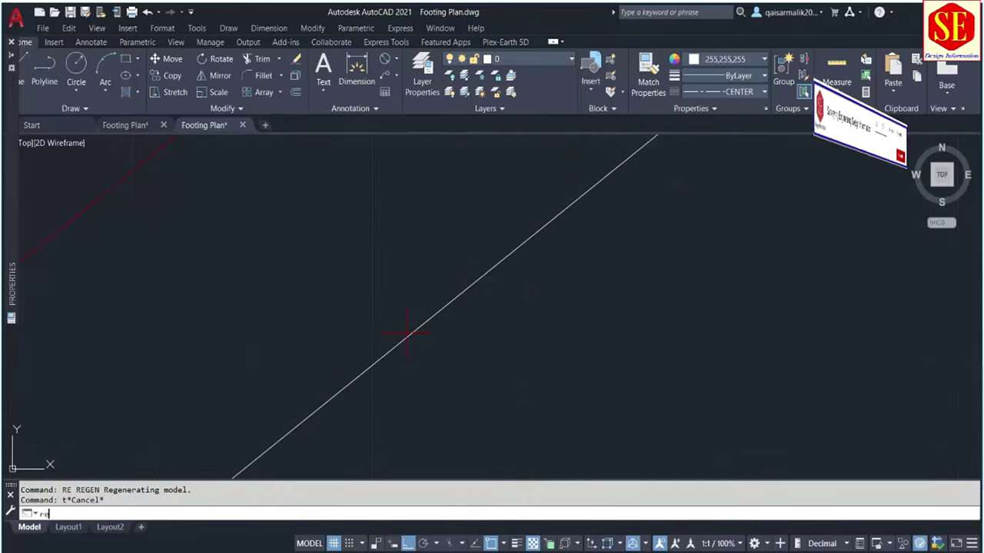
{"action": "type", "text": "re"}
{"action": "key", "text": "Return"}
Set the linetype scale of both white offset lines to 0.25
{"action": "left_click", "coordinate": [405, 333]}
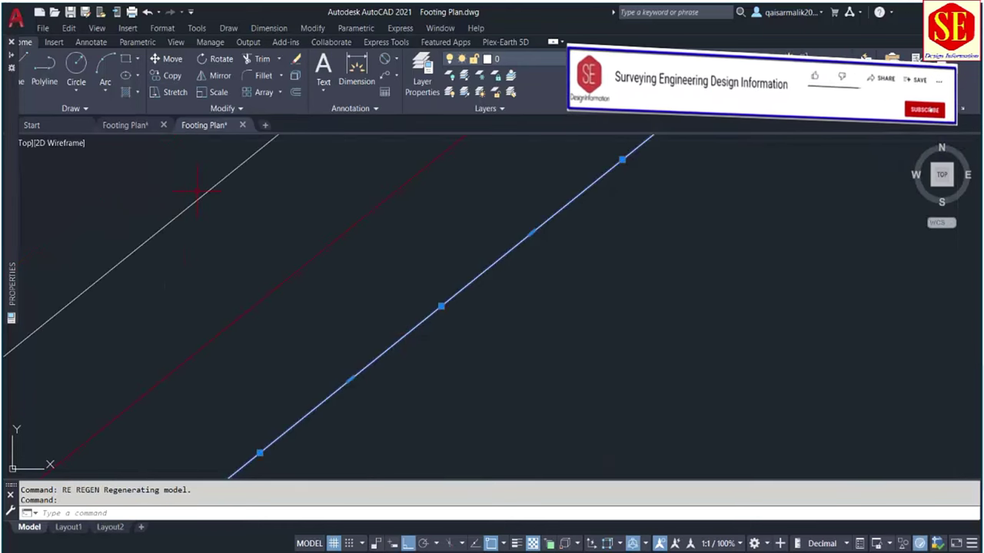
{"action": "left_click", "coordinate": [393, 304]}
{"action": "scroll", "coordinate": [392, 305], "scroll_direction": "down", "scroll_amount": 3}
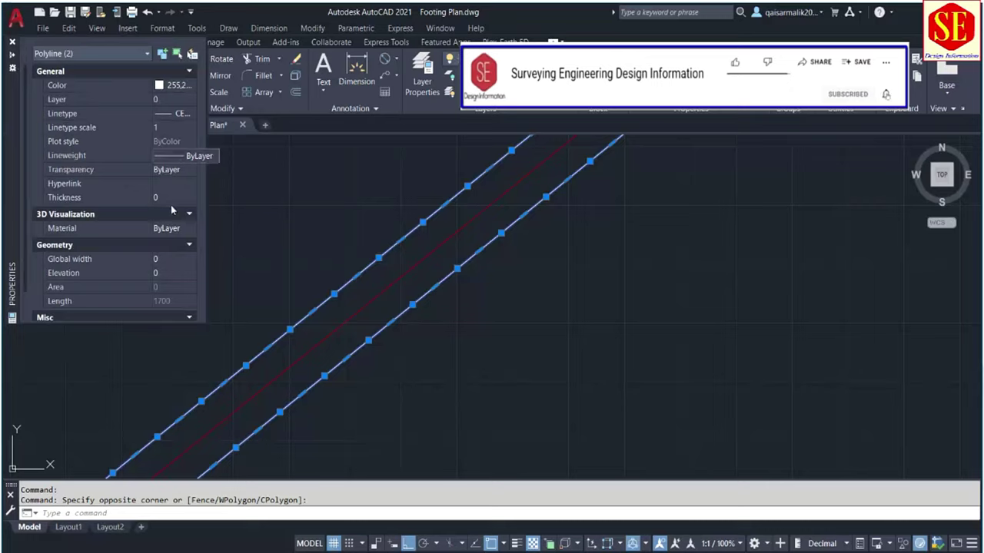
{"action": "left_click", "coordinate": [176, 128]}
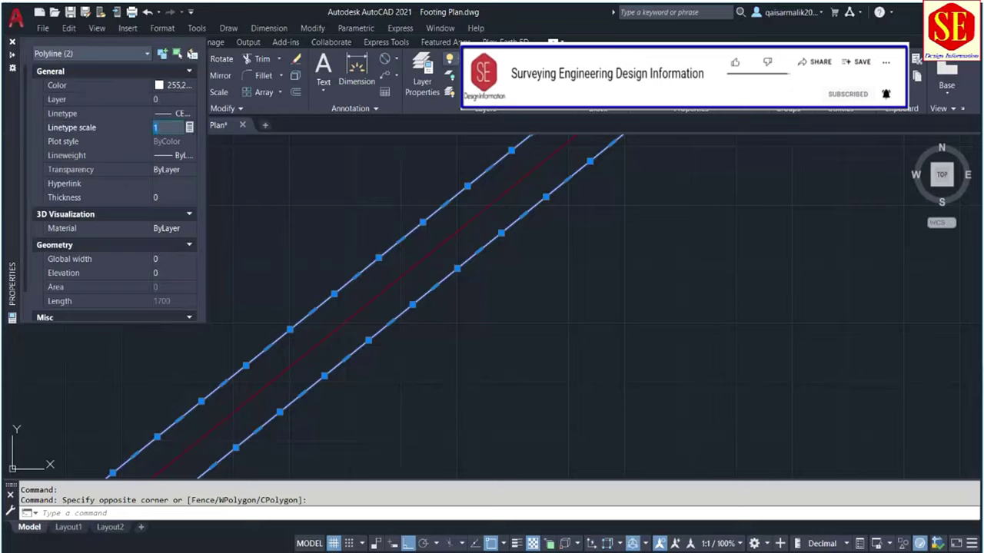
{"action": "type", "text": "25"}
{"action": "key", "text": "Return"}
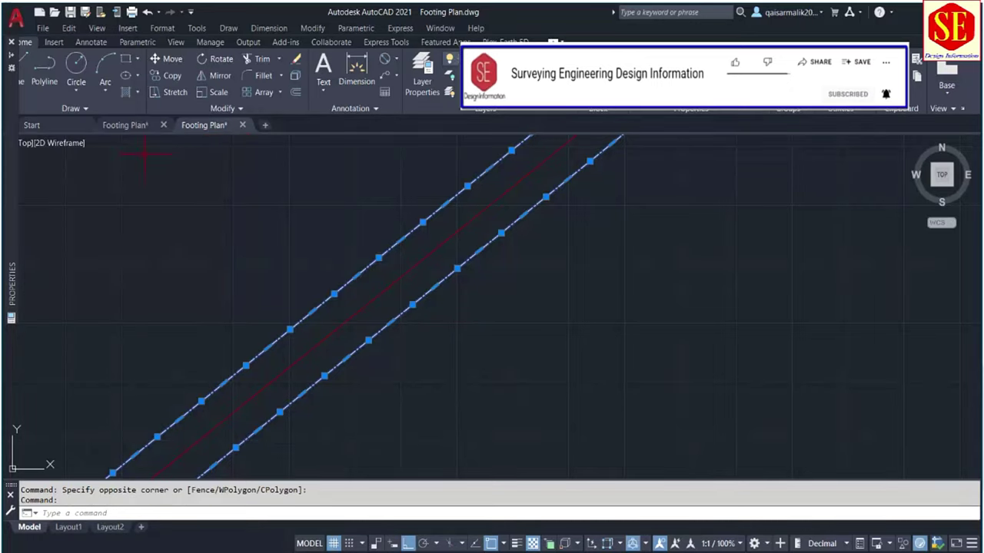
{"action": "left_click", "coordinate": [169, 128]}
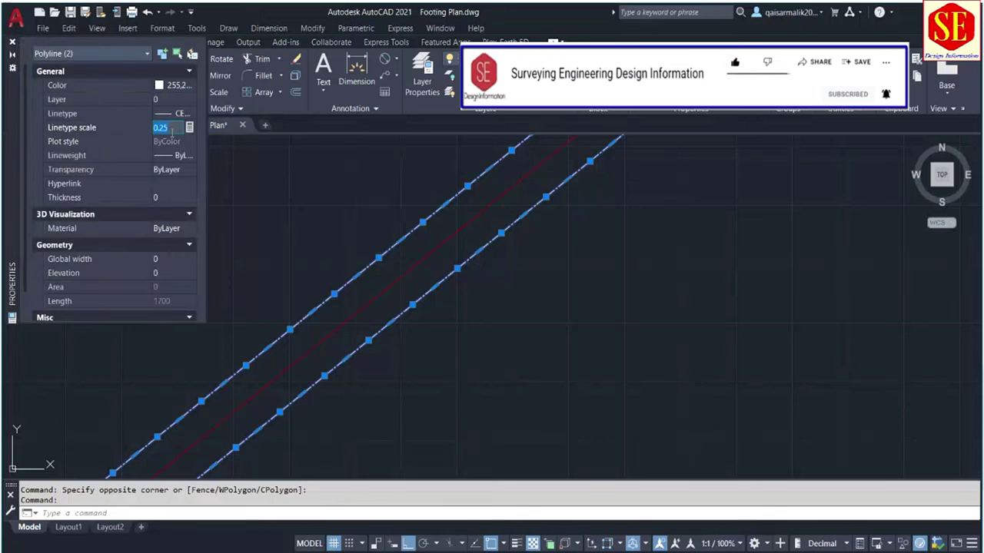
{"action": "key", "text": "Return"}
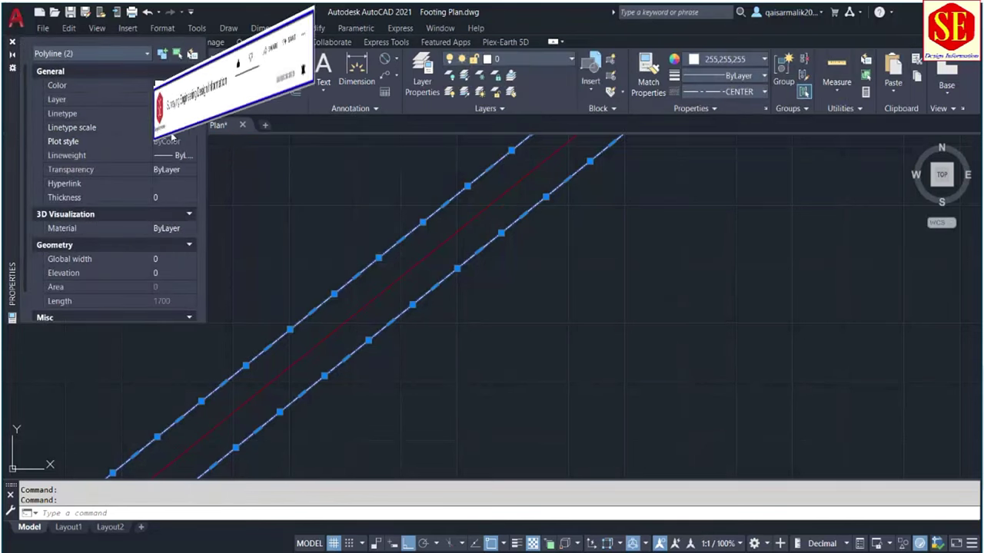
{"action": "key", "text": "Escape"}
Offset both white lines 25 outward to create the outer road edges
{"action": "middle_click_drag", "start_coordinate": [455, 268], "coordinate": [535, 305]}
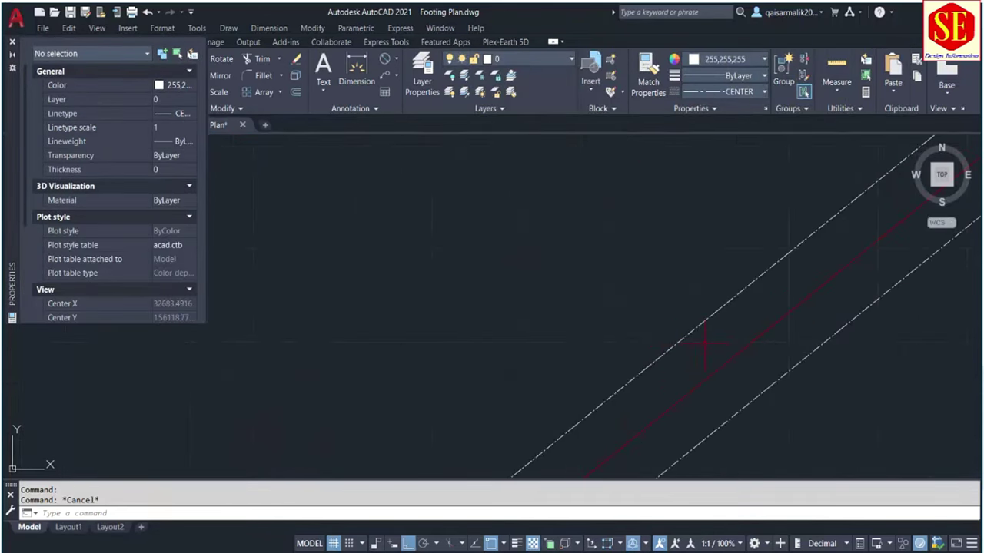
{"action": "type", "text": "o"}
{"action": "key", "text": "Return"}
{"action": "type", "text": "25"}
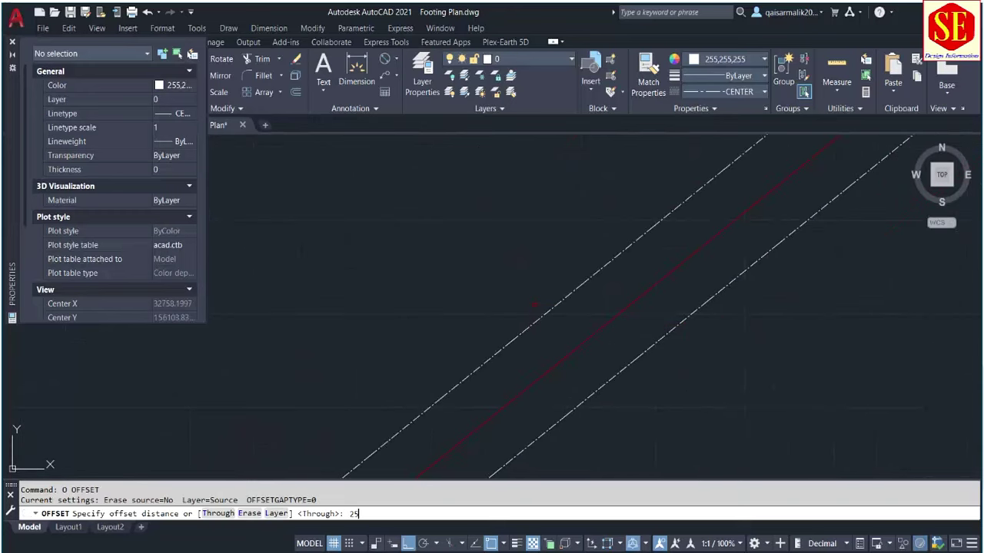
{"action": "key", "text": "Return"}
{"action": "left_click", "coordinate": [532, 316]}
{"action": "left_click", "coordinate": [465, 289]}
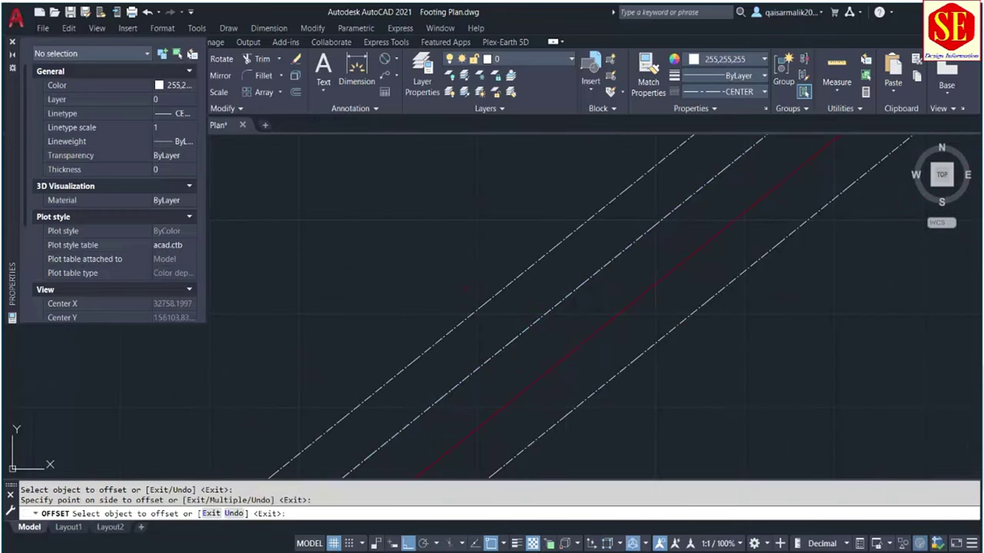
{"action": "left_click", "coordinate": [595, 384]}
{"action": "left_click", "coordinate": [653, 403]}
{"action": "scroll", "coordinate": [587, 338], "scroll_direction": "down", "scroll_amount": 3}
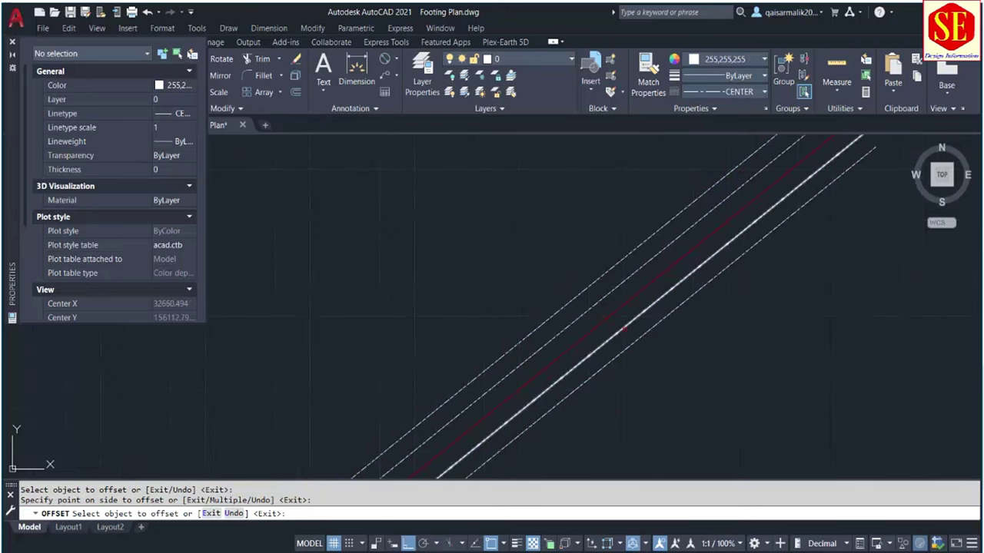
{"action": "key", "text": "Escape"}
{"action": "key", "text": "alt+Tab"}
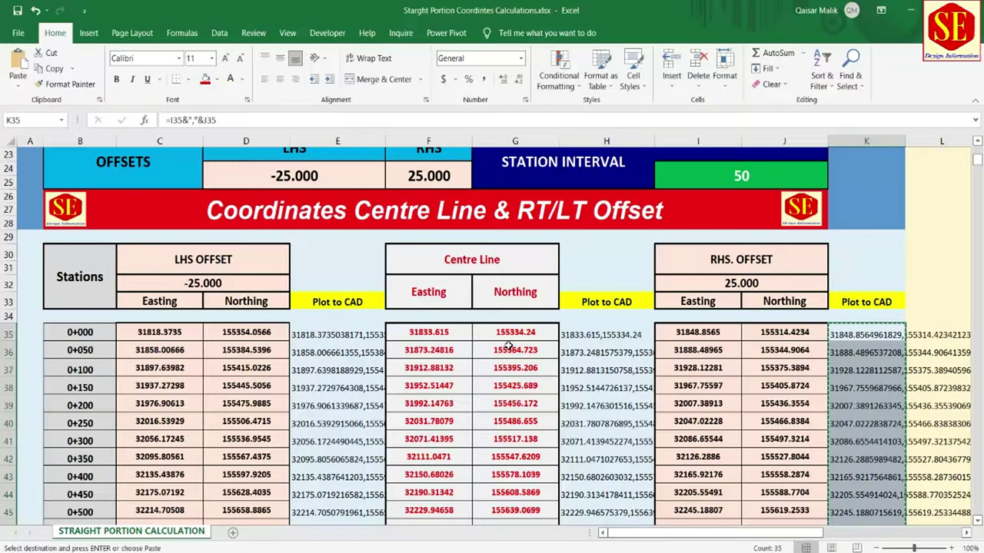
Set the LHS offset to -50 in D24 and the RHS offset to 50 in F24
{"action": "scroll", "coordinate": [553, 299], "scroll_direction": "up", "scroll_amount": 2}
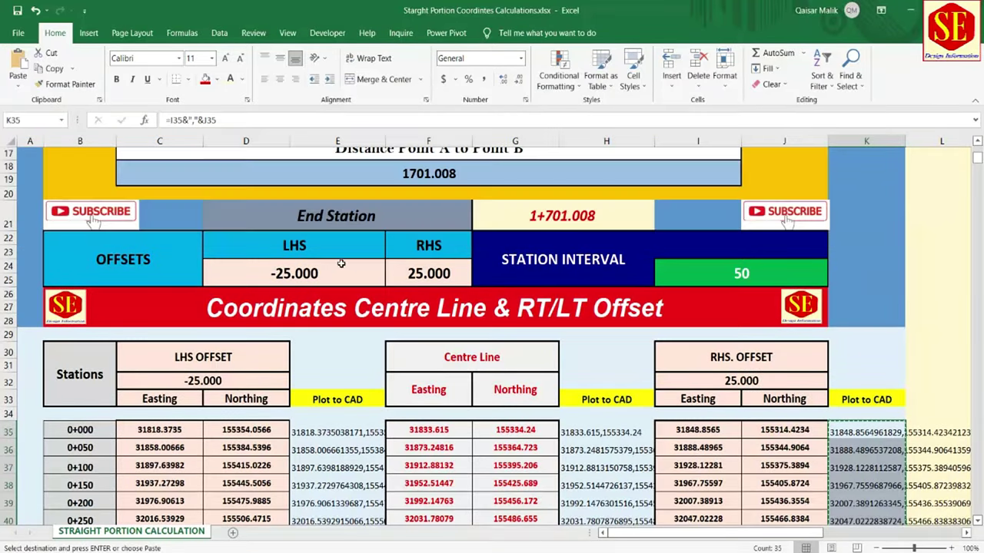
{"action": "left_click", "coordinate": [339, 278]}
{"action": "type", "text": "-50"}
{"action": "key", "text": "Return"}
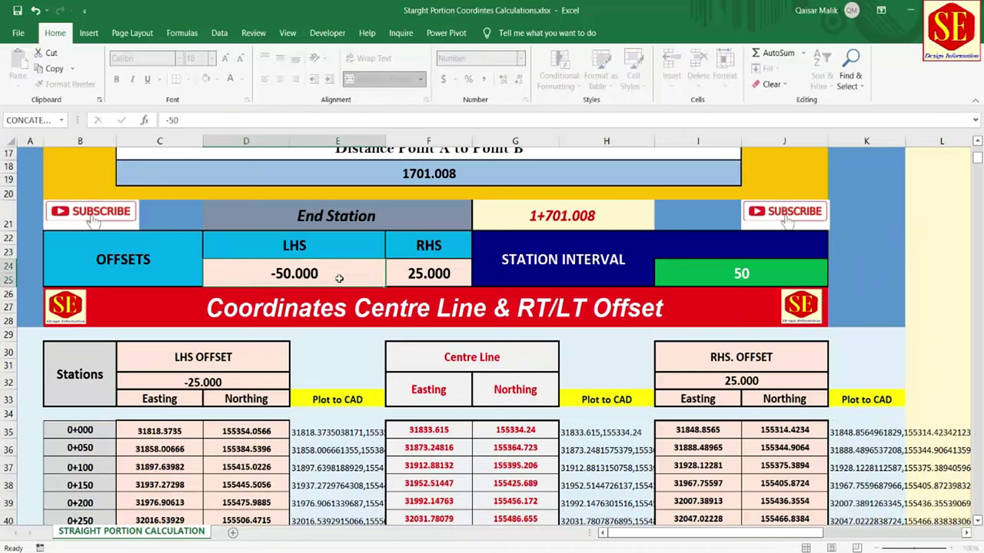
{"action": "left_click", "coordinate": [445, 279]}
{"action": "type", "text": "50"}
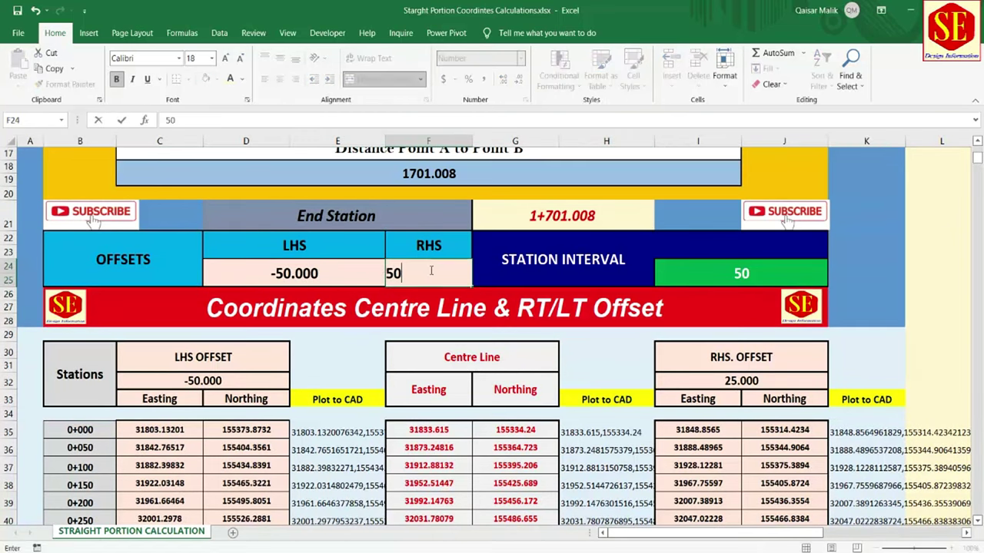
{"action": "key", "text": "Return"}
{"action": "scroll", "coordinate": [751, 364], "scroll_direction": "down", "scroll_amount": 2}
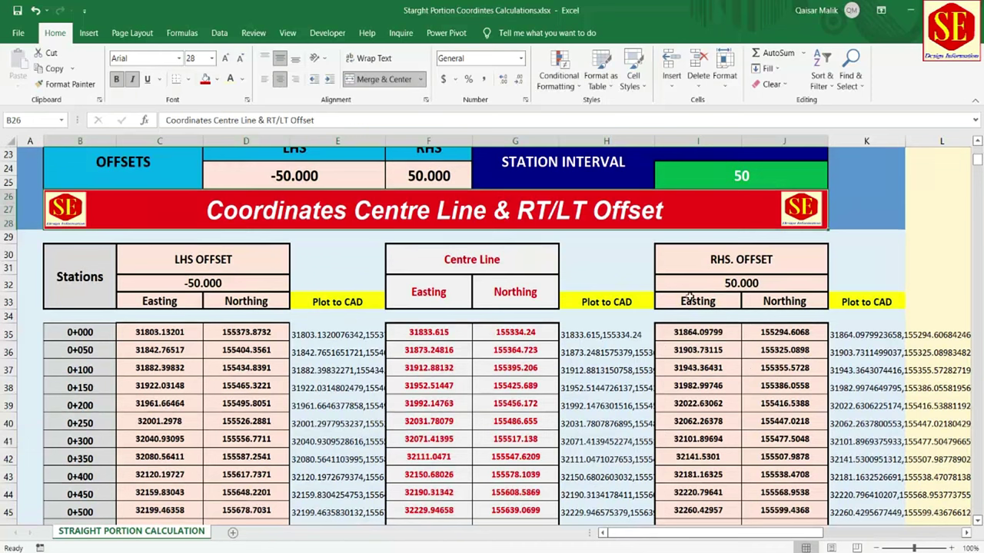
Copy the coordinate table B30:J70 from the Stations header to station 1+700
{"action": "left_click_drag", "start_coordinate": [86, 281], "coordinate": [778, 526]}
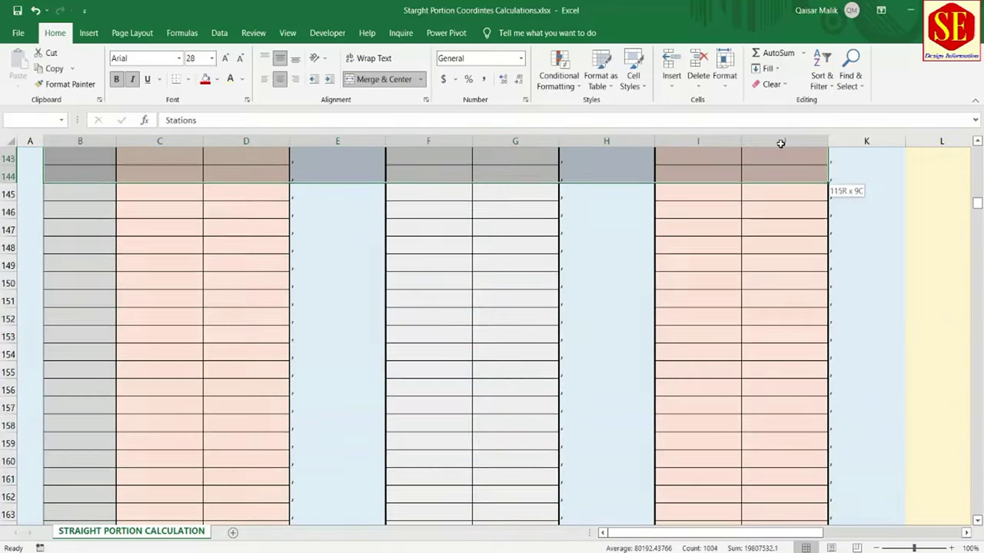
{"action": "left_click_drag", "start_coordinate": [779, 526], "coordinate": [797, 85]}
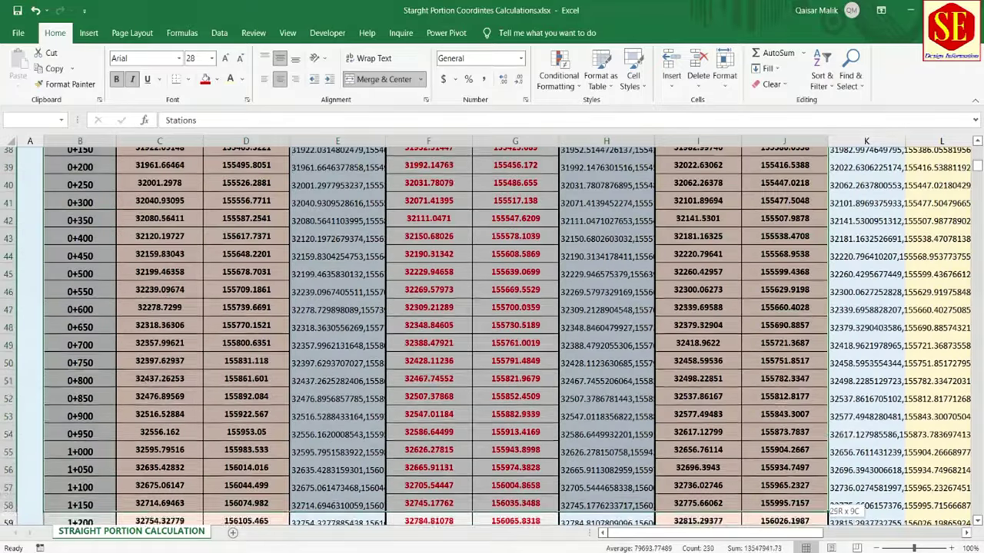
{"action": "mouse_move", "coordinate": [797, 85]}
{"action": "left_mouse_down"}
{"action": "mouse_move", "coordinate": [813, 515]}
{"action": "mouse_move", "coordinate": [813, 372]}
{"action": "left_mouse_up"}
{"action": "right_click", "coordinate": [747, 228]}
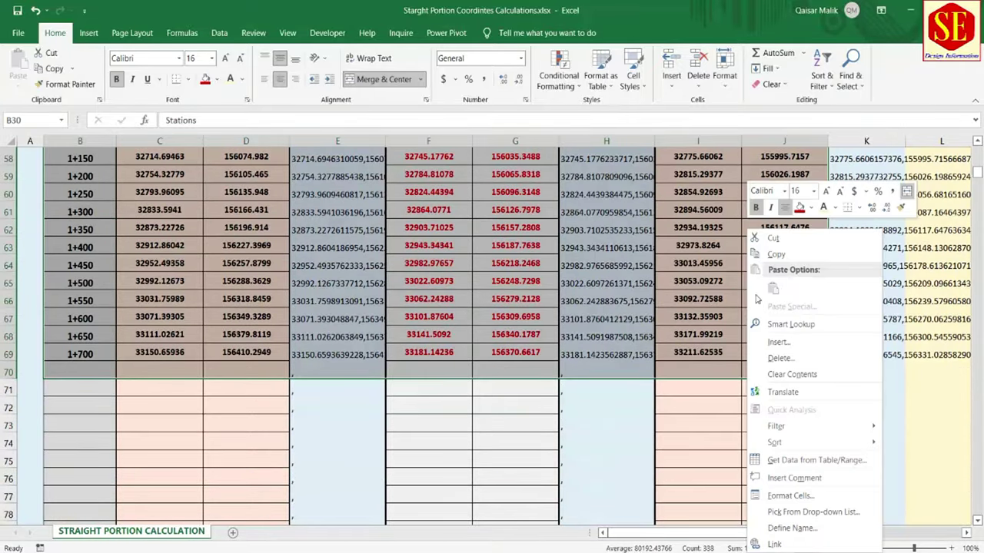
{"action": "left_click", "coordinate": [776, 254]}
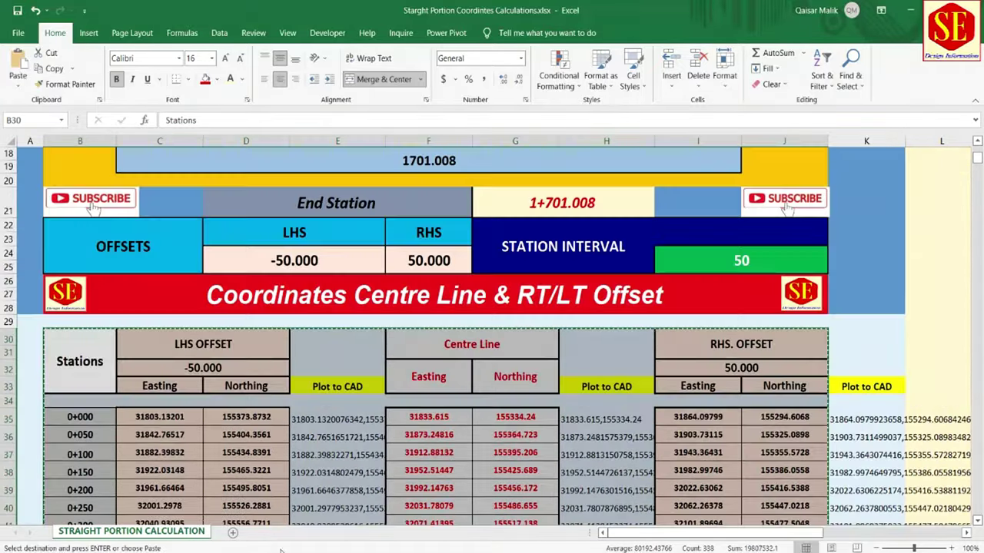
Paste the coordinate table as values only into cell A3 of a new Sheet1
{"action": "left_click", "coordinate": [233, 532]}
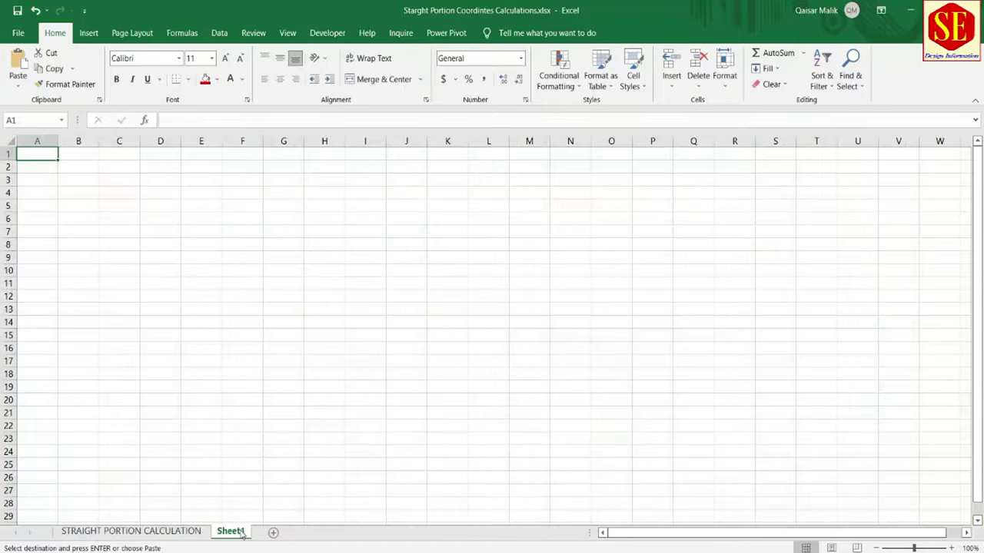
{"action": "left_click", "coordinate": [37, 180]}
{"action": "right_click", "coordinate": [36, 179]}
{"action": "left_click", "coordinate": [61, 239]}
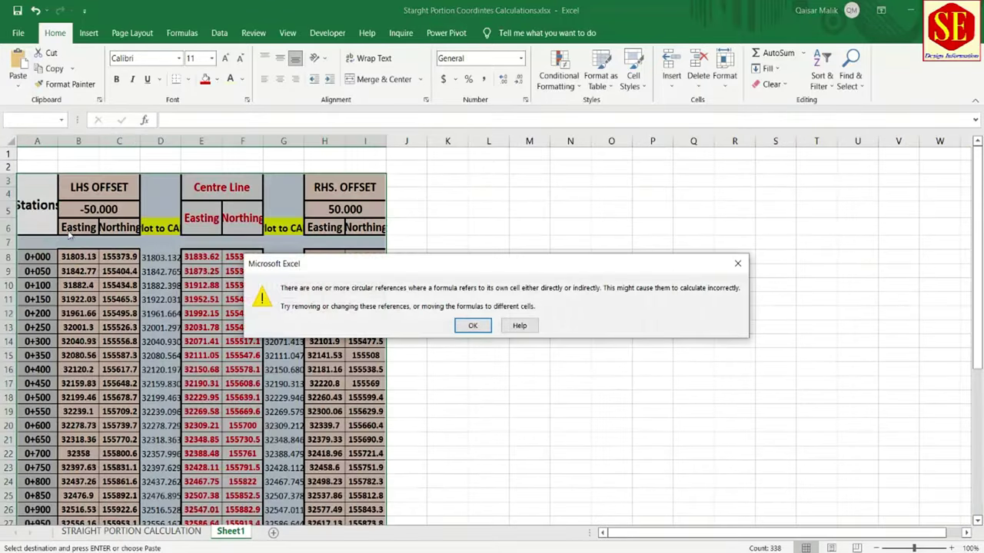
{"action": "left_click", "coordinate": [477, 325]}
{"action": "key", "text": "ctrl+z"}
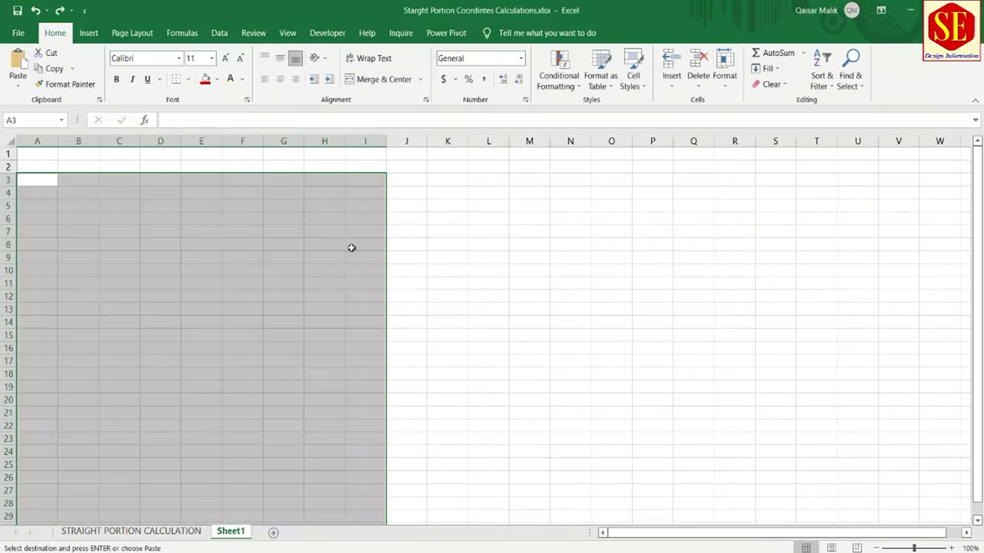
{"action": "right_click", "coordinate": [42, 179]}
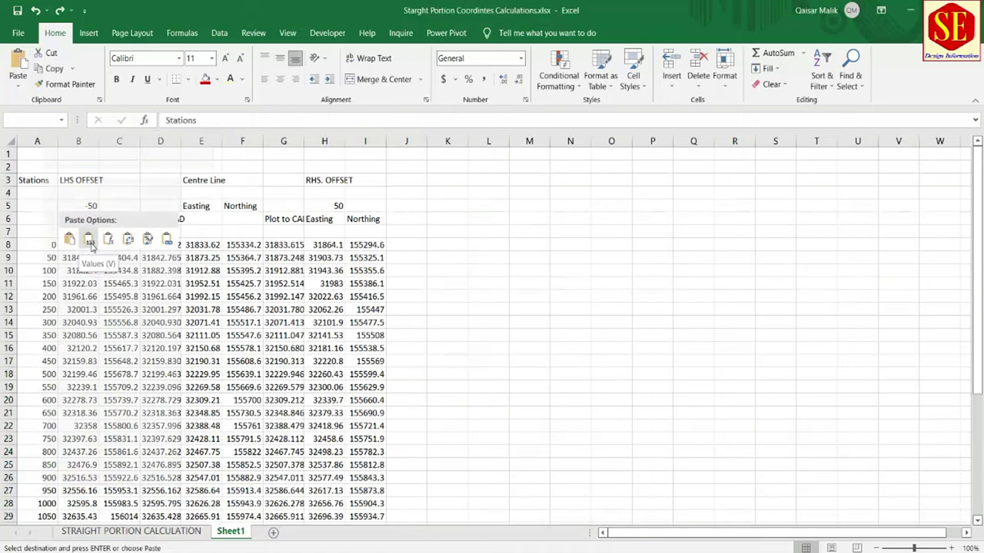
{"action": "left_click", "coordinate": [90, 241]}
Clear the LHS and centre-line Plot to CAD columns, then return to STRAIGHT PORTION CALCULATION
{"action": "left_click", "coordinate": [184, 321]}
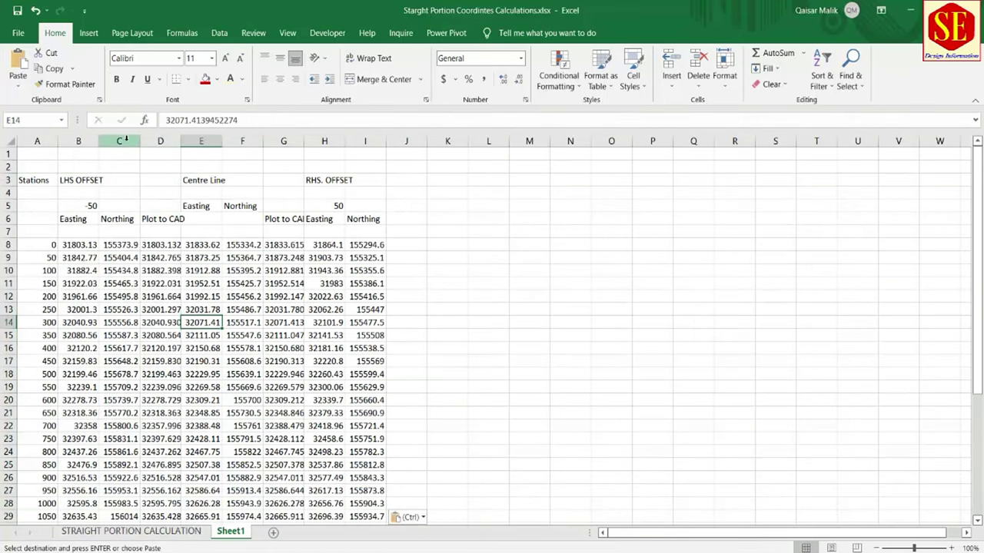
{"action": "left_click", "coordinate": [123, 140]}
{"action": "left_click", "coordinate": [203, 258]}
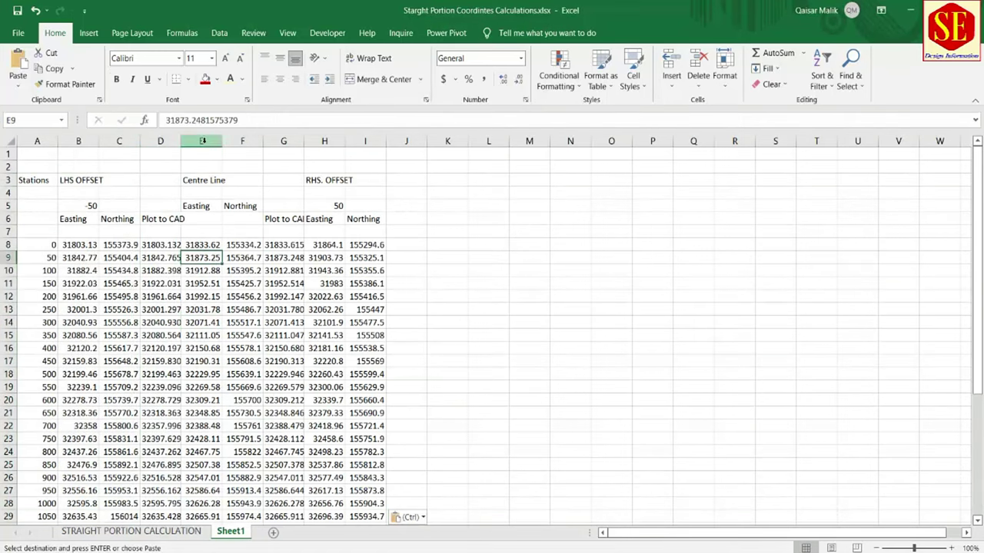
{"action": "left_click", "coordinate": [166, 223]}
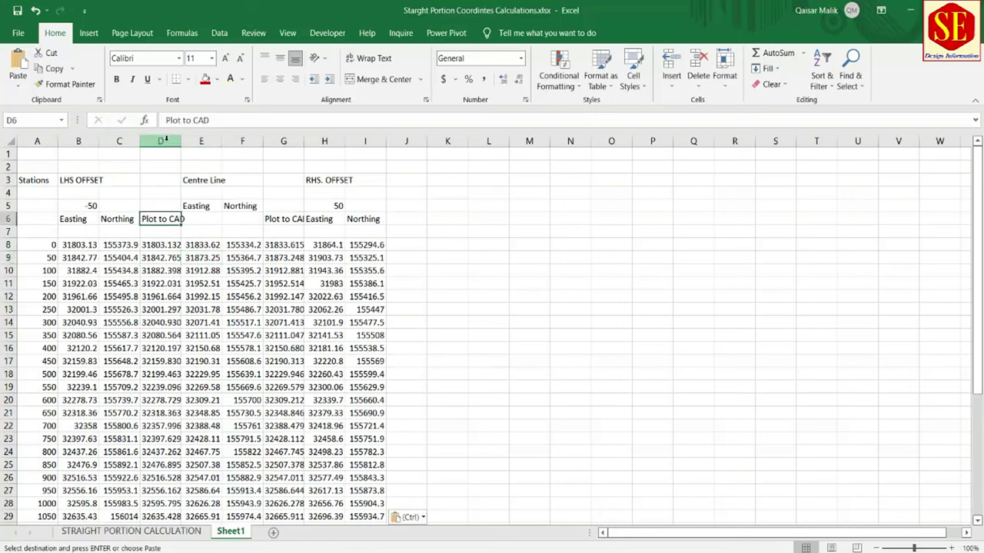
{"action": "left_click", "coordinate": [161, 141]}
{"action": "key", "text": "Delete"}
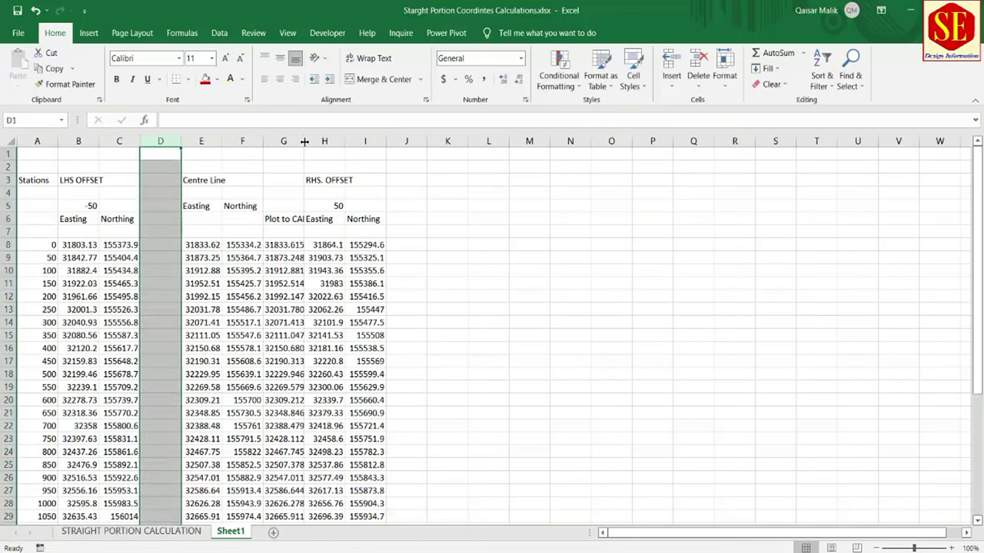
{"action": "left_click", "coordinate": [285, 142]}
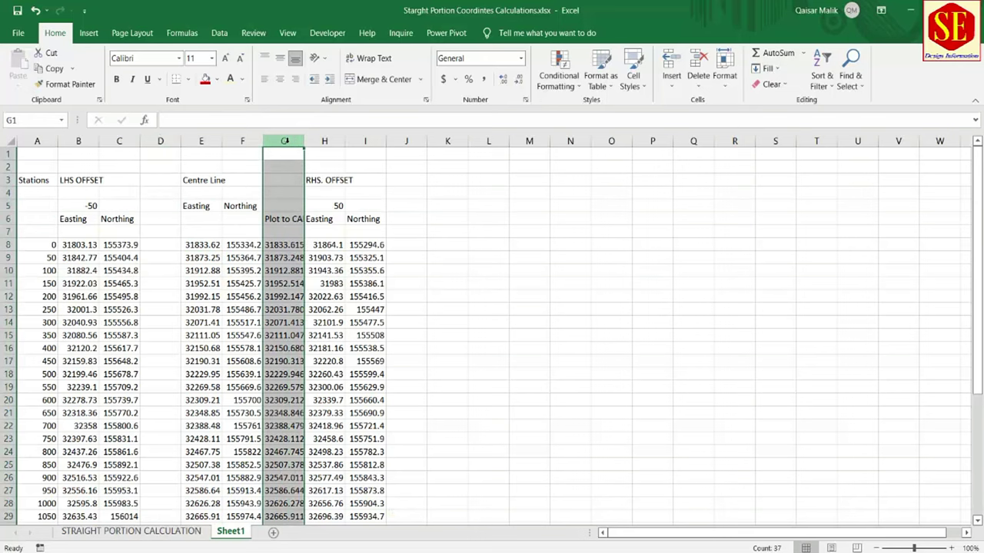
{"action": "key", "text": "Delete"}
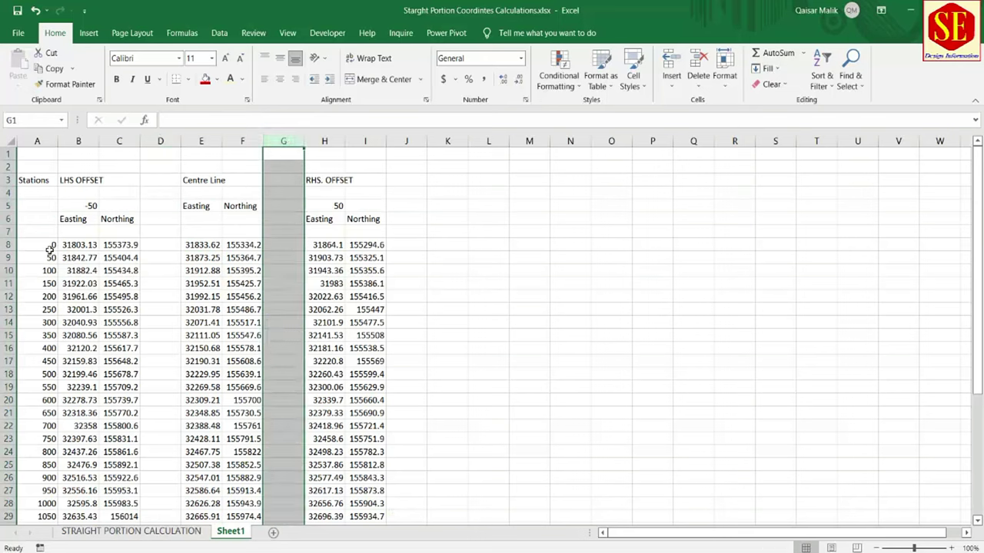
{"action": "left_click", "coordinate": [73, 250]}
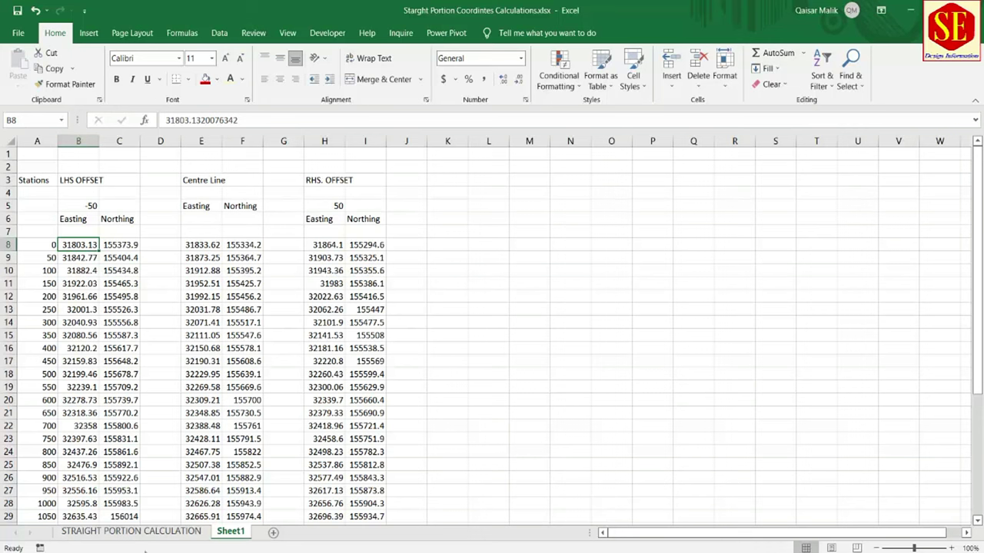
{"action": "left_click", "coordinate": [130, 531]}
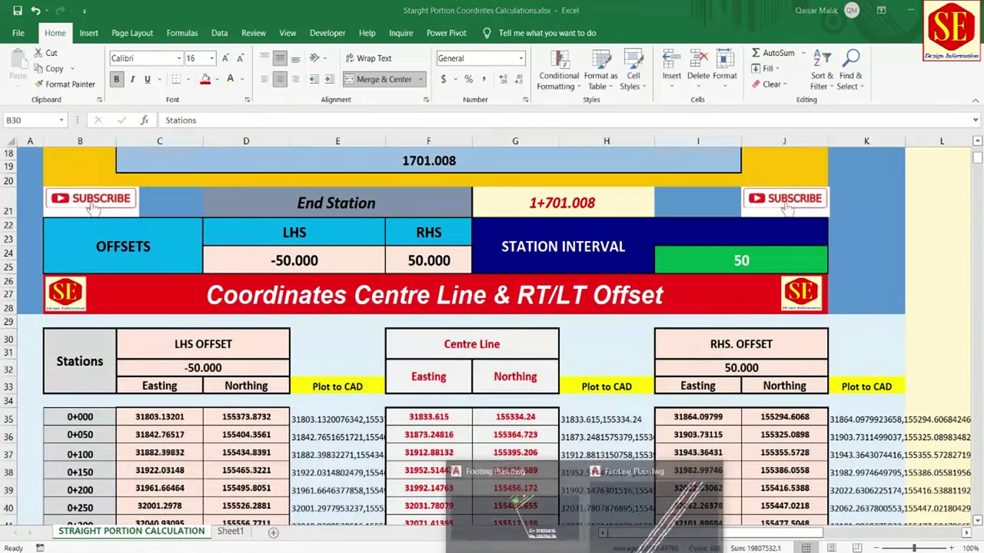
Make the two outer 25-offset road edge polylines yellow
{"action": "left_click", "coordinate": [650, 530]}
{"action": "scroll", "coordinate": [626, 271], "scroll_direction": "down", "scroll_amount": 2}
{"action": "scroll", "coordinate": [627, 270], "scroll_direction": "up", "scroll_amount": 3}
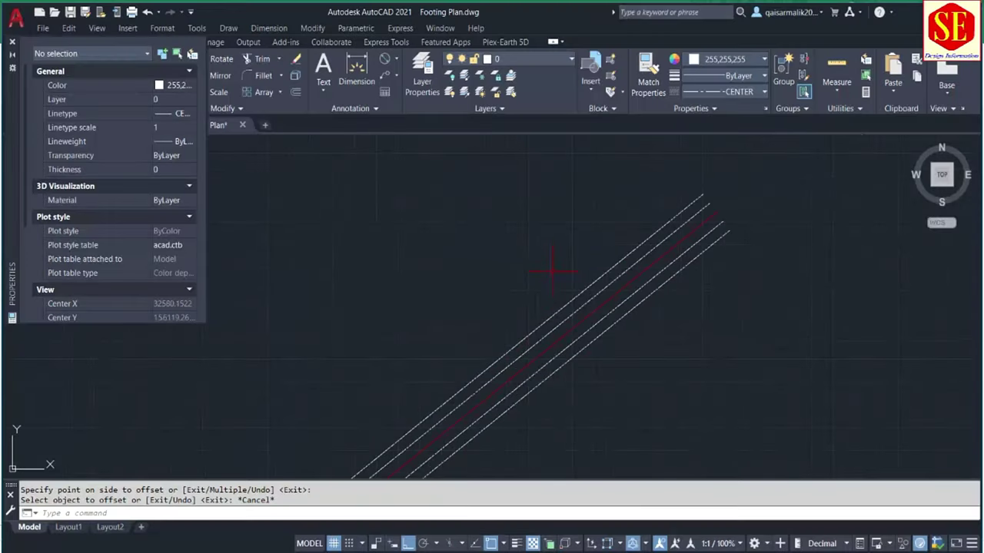
{"action": "key", "text": "Escape"}
{"action": "scroll", "coordinate": [626, 270], "scroll_direction": "up", "scroll_amount": 1}
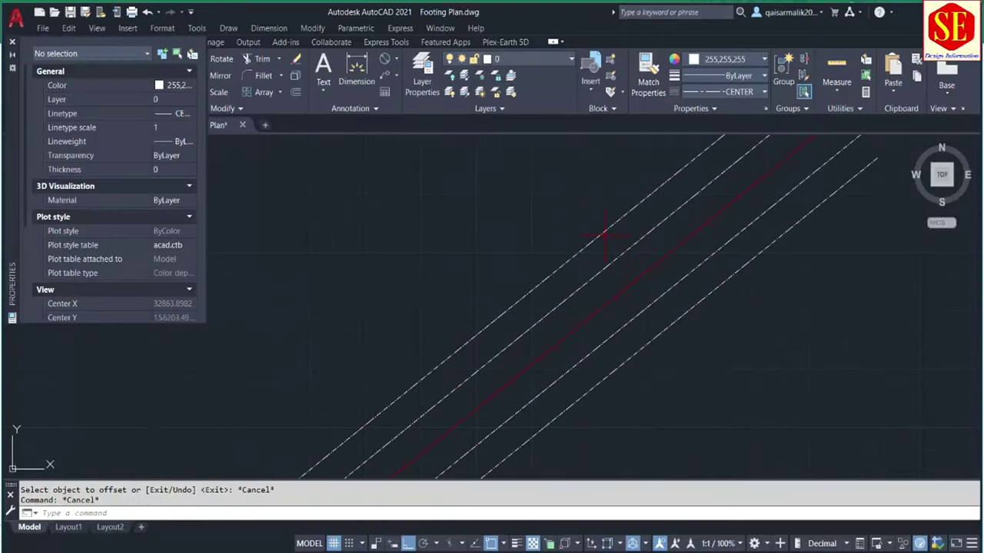
{"action": "left_click", "coordinate": [603, 234]}
{"action": "left_click", "coordinate": [644, 345]}
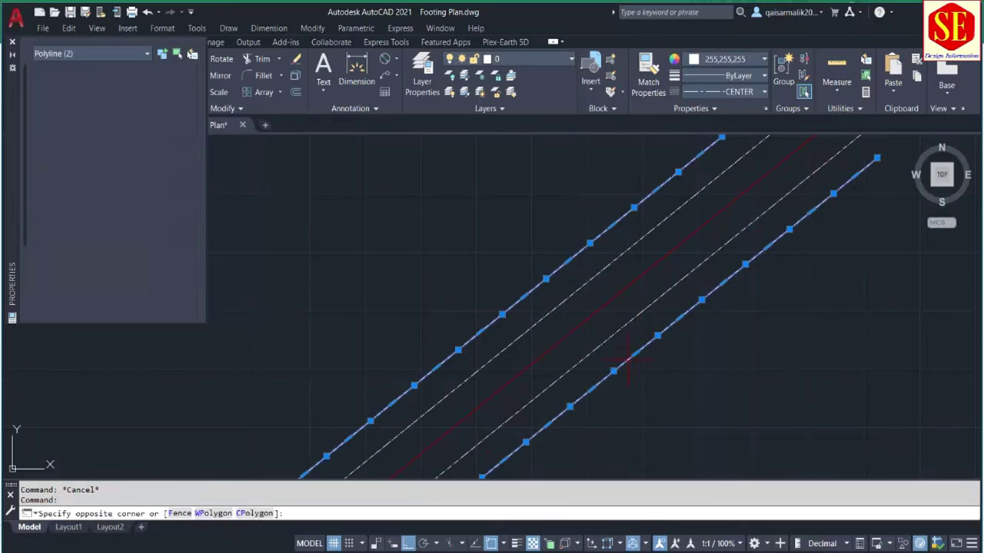
{"action": "left_click", "coordinate": [730, 60]}
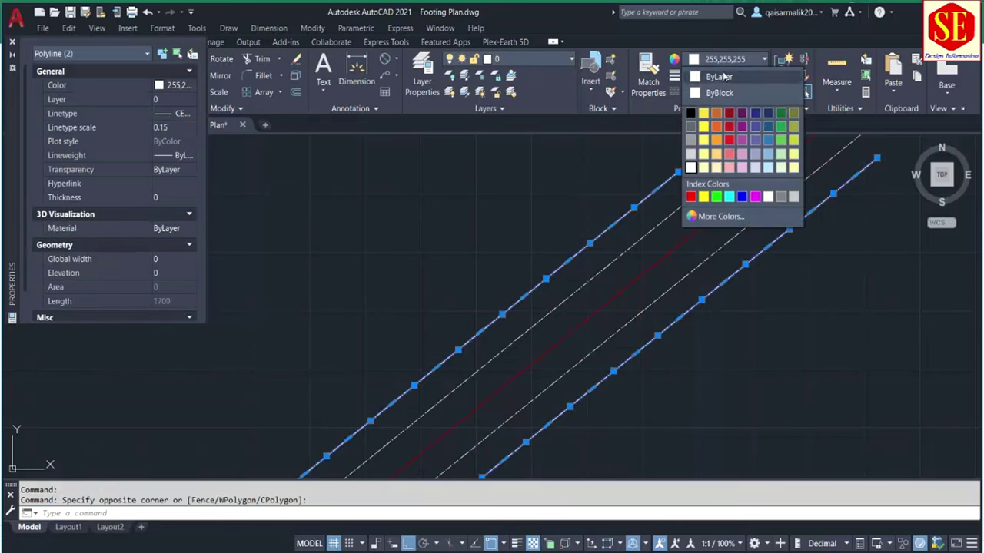
{"action": "left_click", "coordinate": [703, 197]}
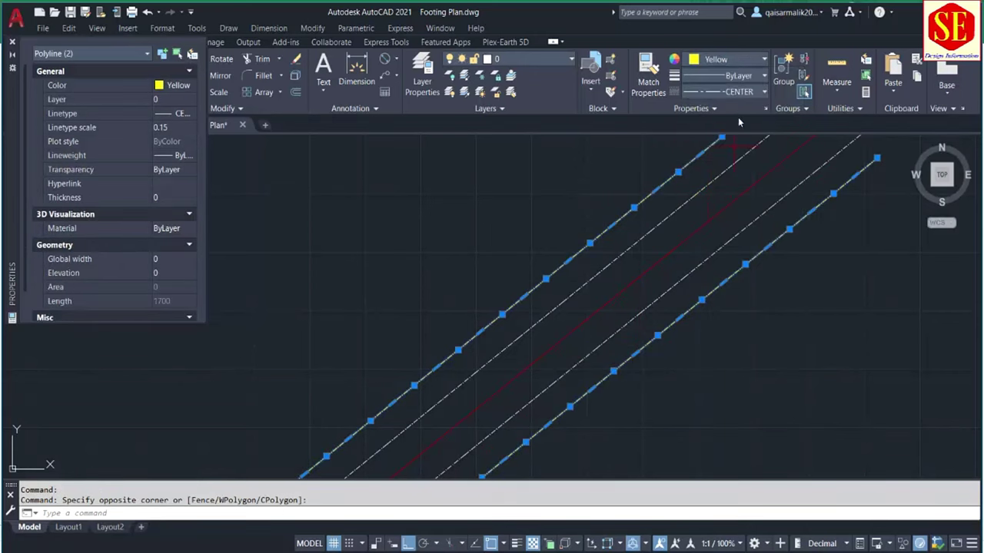
{"action": "left_click", "coordinate": [739, 92]}
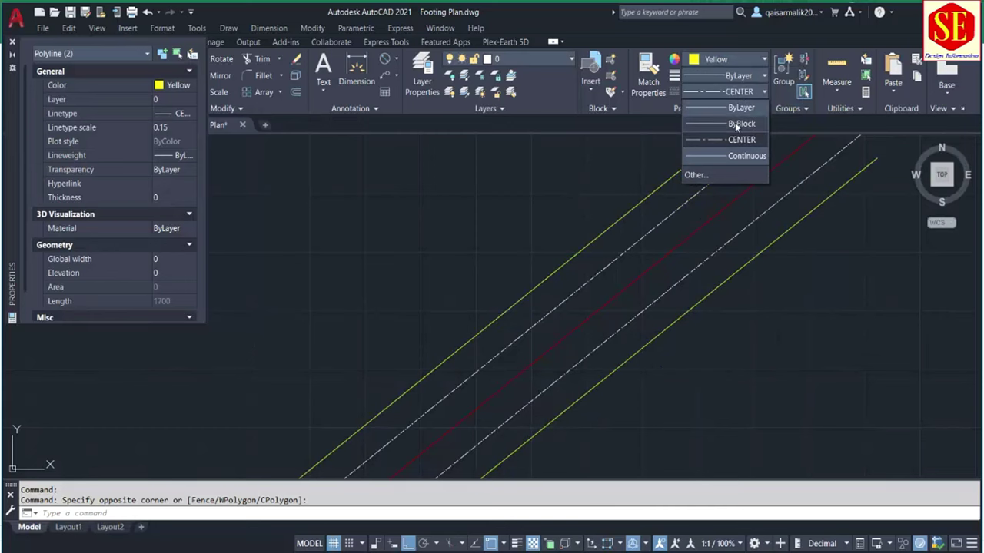
{"action": "key", "text": "Escape"}
{"action": "key", "text": "Escape"}
Pan and zoom along the road to review the coloured lines
{"action": "scroll", "coordinate": [705, 228], "scroll_direction": "down", "scroll_amount": 4}
{"action": "middle_click_drag", "start_coordinate": [676, 254], "coordinate": [706, 229]}
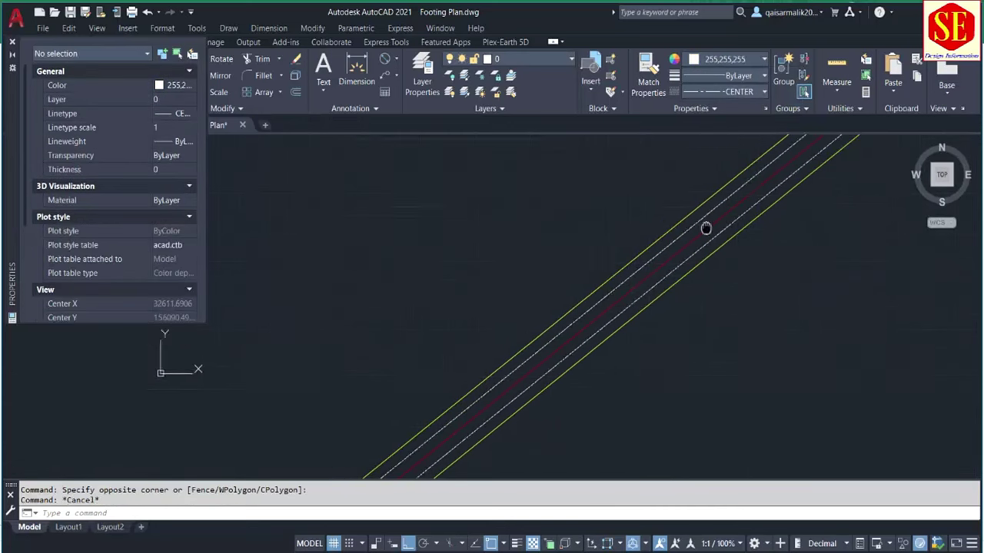
{"action": "scroll", "coordinate": [568, 267], "scroll_direction": "up", "scroll_amount": 2}
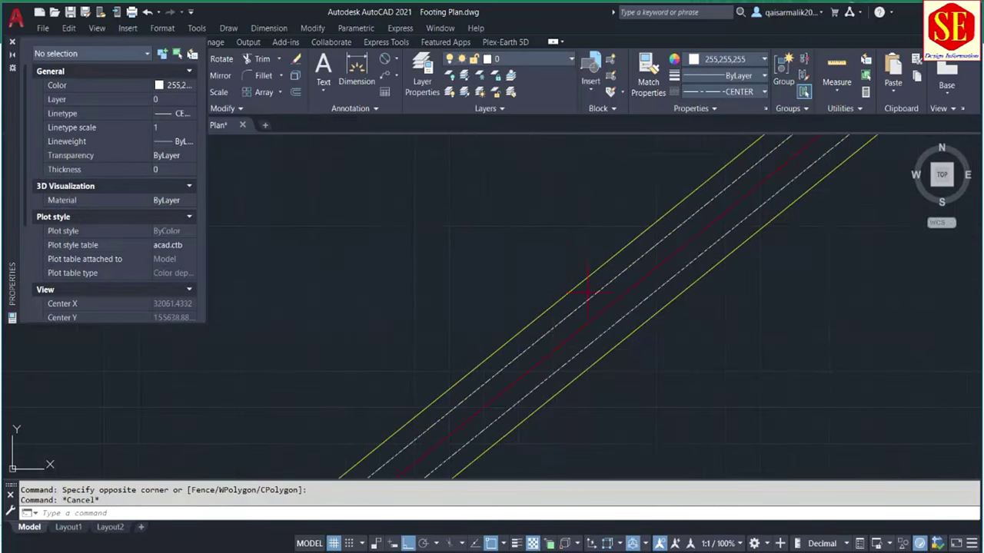
{"action": "scroll", "coordinate": [588, 291], "scroll_direction": "up", "scroll_amount": 1}
{"action": "scroll", "coordinate": [596, 288], "scroll_direction": "down", "scroll_amount": 2}
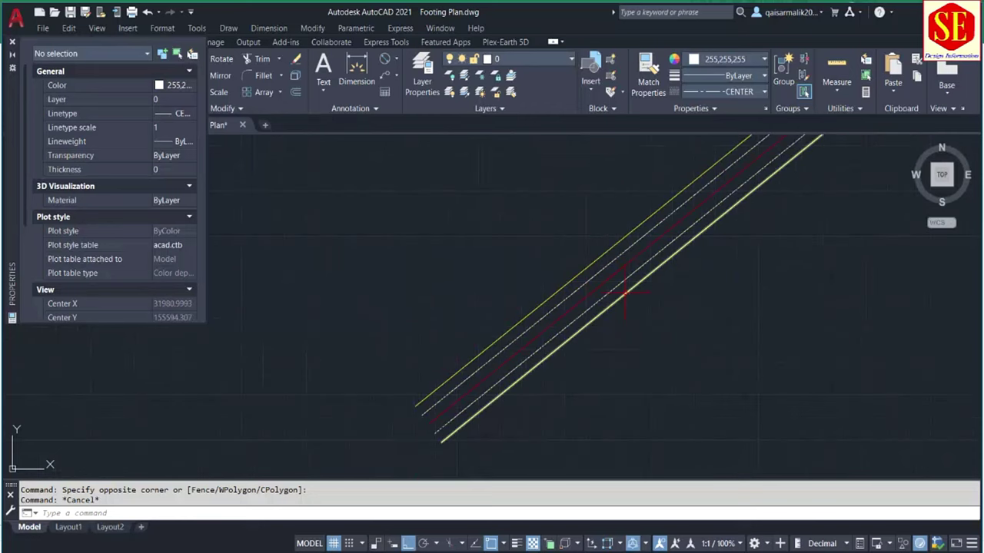
{"action": "scroll", "coordinate": [435, 388], "scroll_direction": "up", "scroll_amount": 1}
{"action": "middle_click_drag", "start_coordinate": [435, 388], "coordinate": [580, 298]}
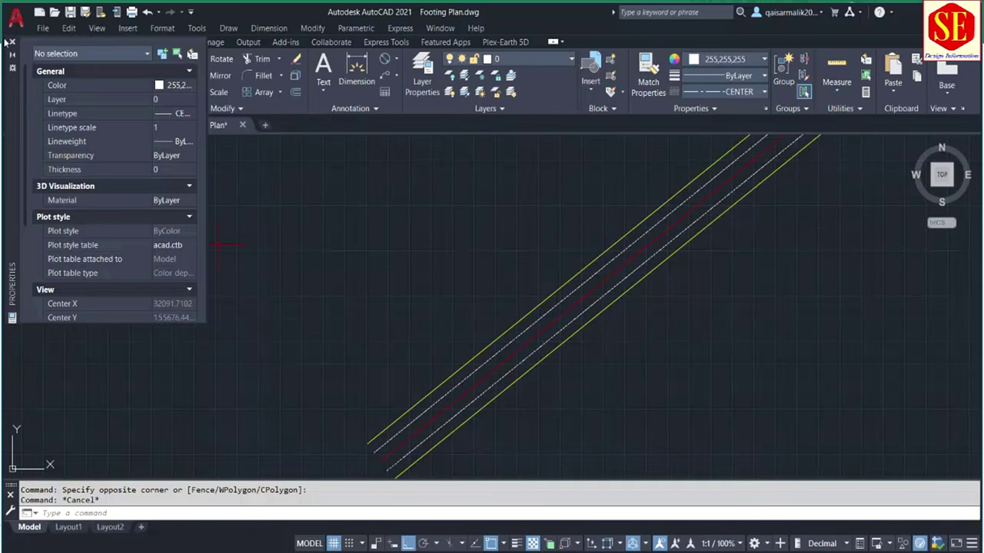
{"action": "scroll", "coordinate": [487, 315], "scroll_direction": "down", "scroll_amount": 1}
{"action": "scroll", "coordinate": [545, 330], "scroll_direction": "up", "scroll_amount": 1}
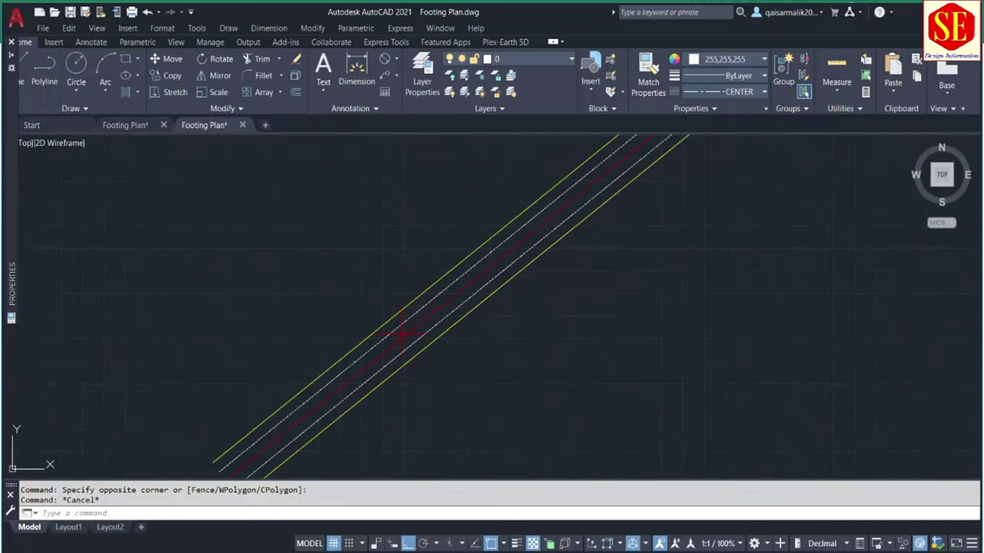
{"action": "type", "text": "AP"}
{"action": "key", "text": "Return"}
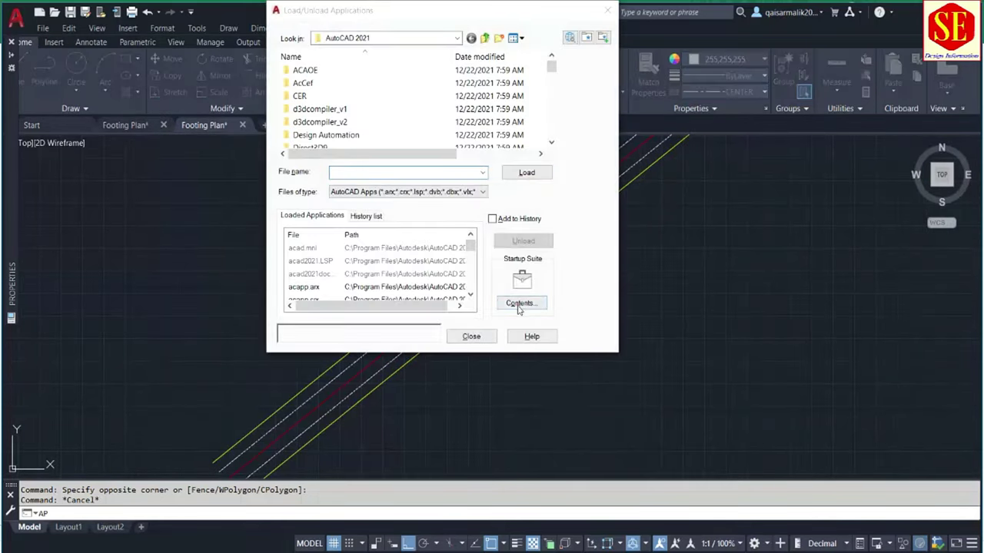
{"action": "left_click", "coordinate": [519, 305]}
{"action": "left_click", "coordinate": [403, 283]}
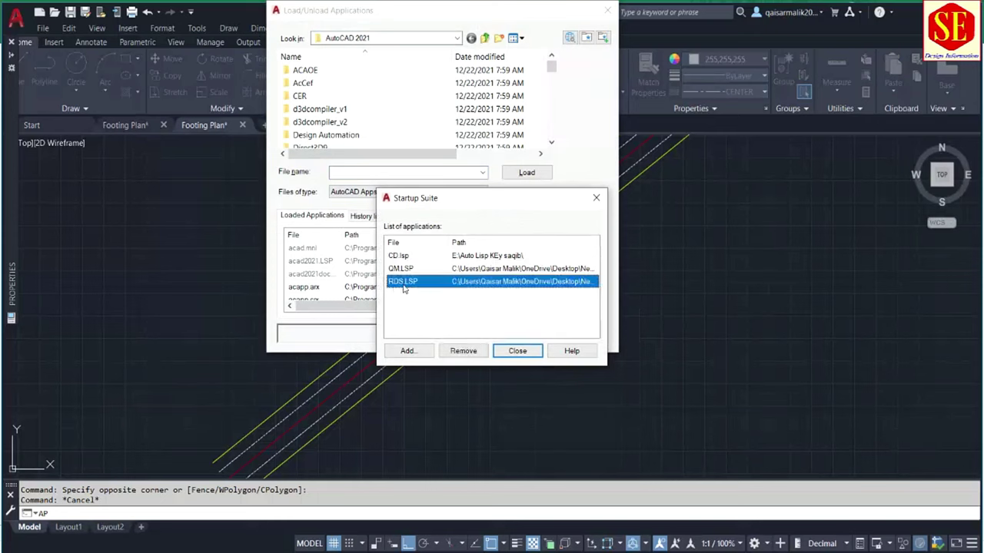
{"action": "left_click", "coordinate": [403, 270]}
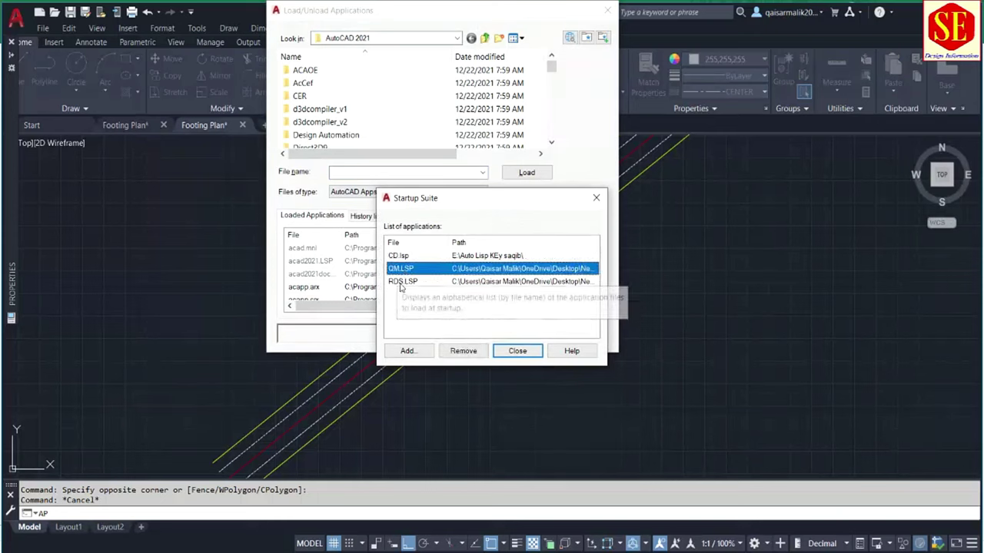
{"action": "left_click", "coordinate": [401, 284]}
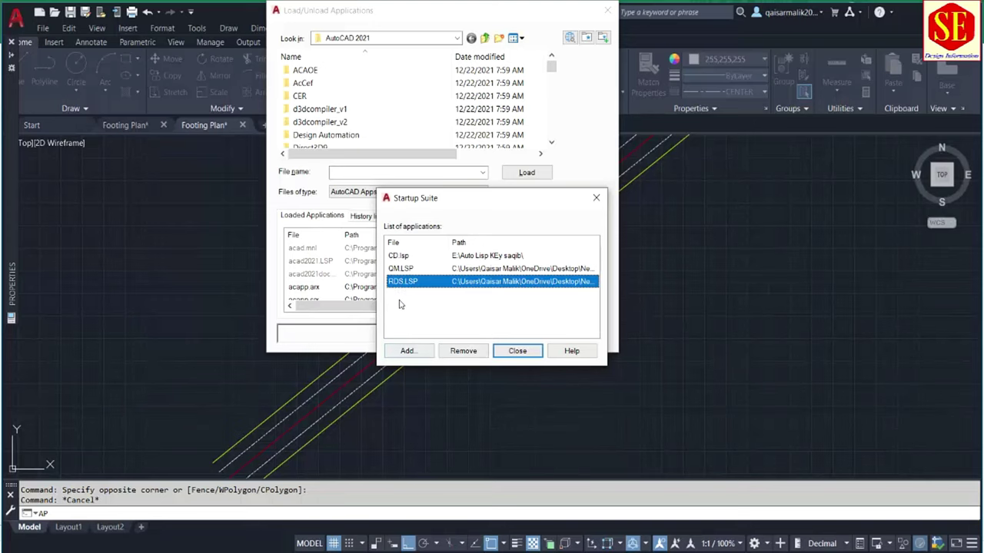
{"action": "left_click", "coordinate": [517, 350]}
{"action": "left_click", "coordinate": [488, 336]}
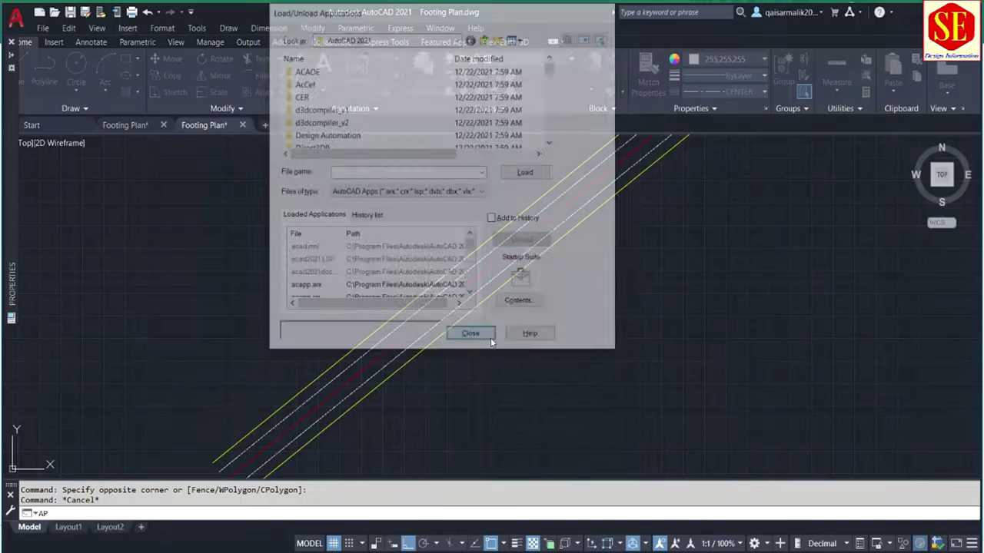
{"action": "scroll", "coordinate": [499, 311], "scroll_direction": "down", "scroll_amount": 5}
Start the RDS chainage routine with sheet scale factor 1 and starting chainage 0
{"action": "scroll", "coordinate": [530, 307], "scroll_direction": "up", "scroll_amount": 5}
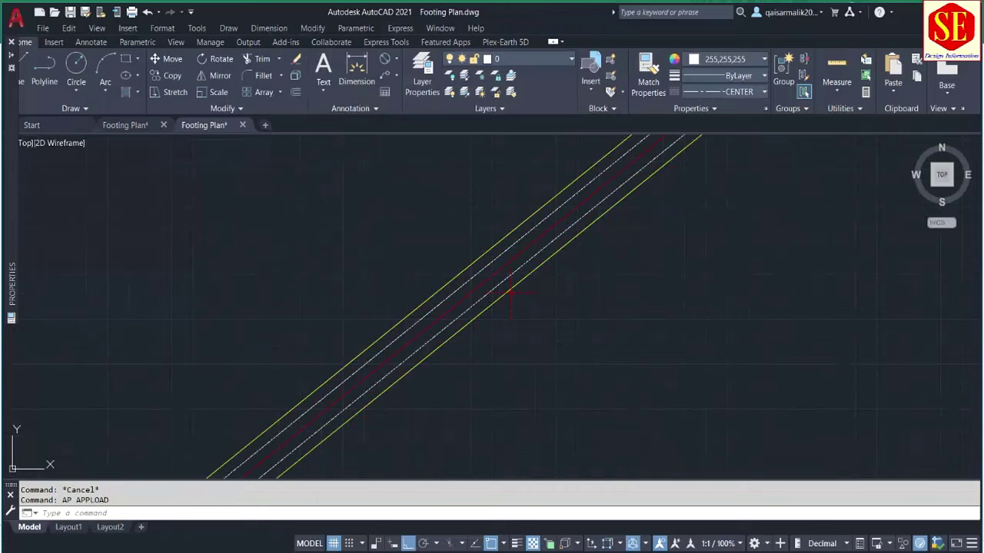
{"action": "type", "text": "RD"}
{"action": "type", "text": "S"}
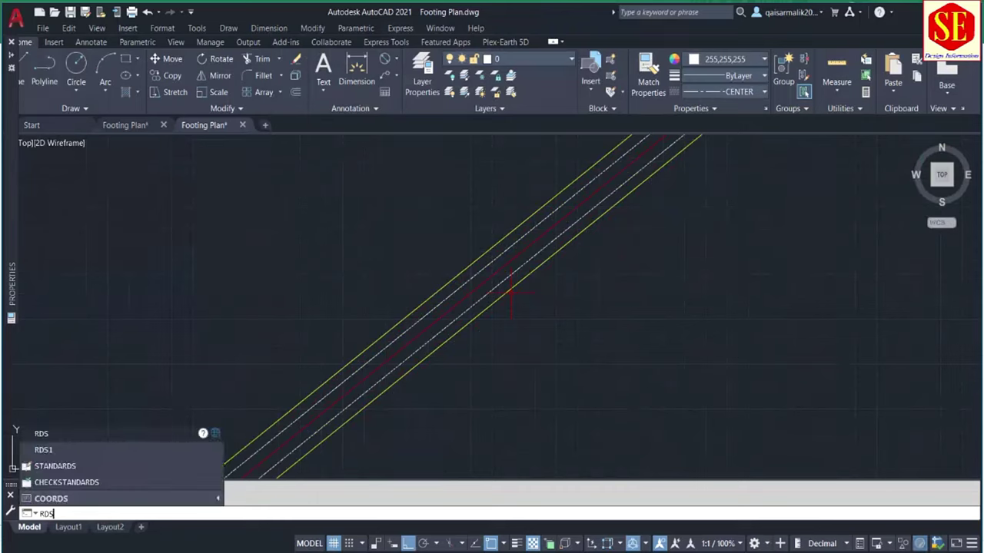
{"action": "key", "text": "Return"}
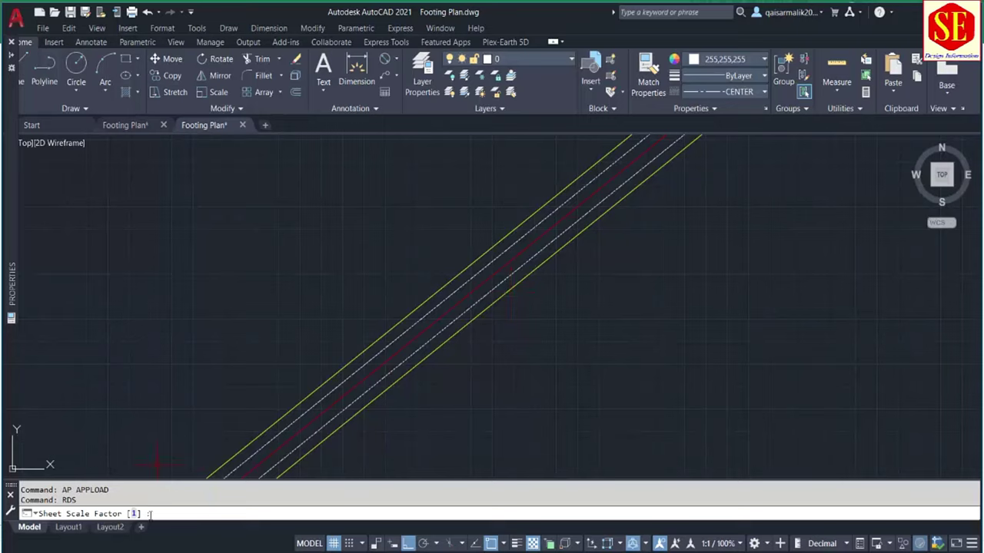
{"action": "type", "text": "1"}
{"action": "key", "text": "Return"}
{"action": "type", "text": "0"}
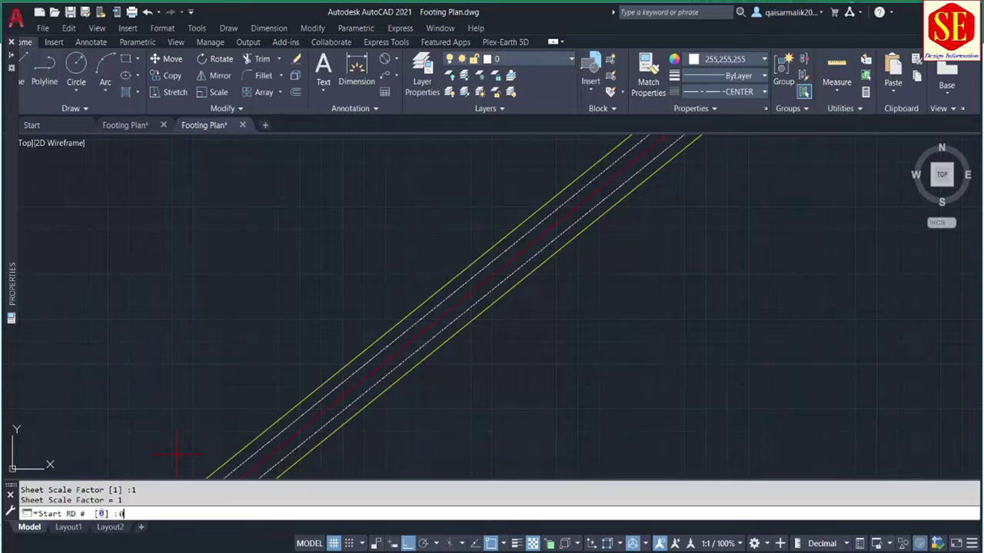
{"action": "key", "text": "Return"}
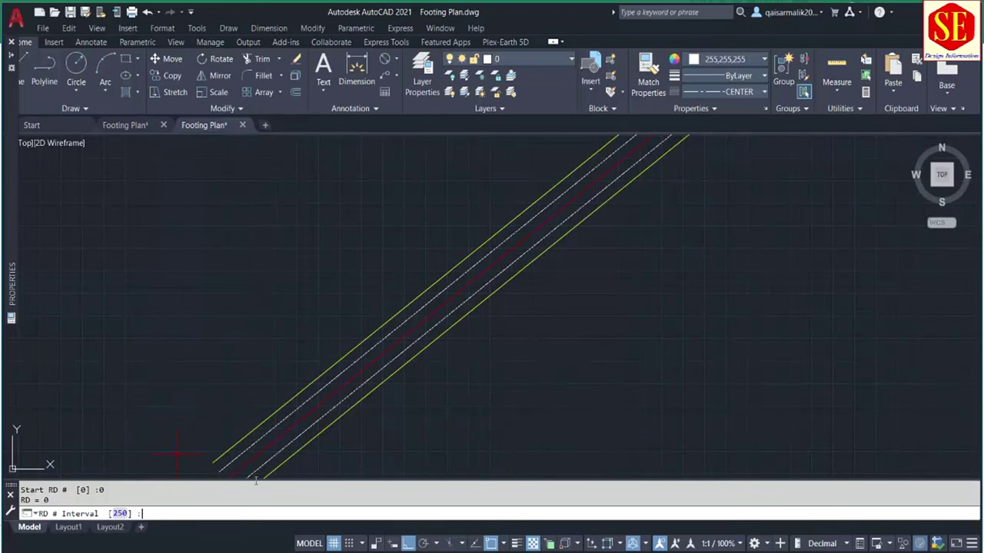
After checking Excel, set station interval 50, marker distance 25 and branch name 'a'
{"action": "key", "text": "alt+Tab"}
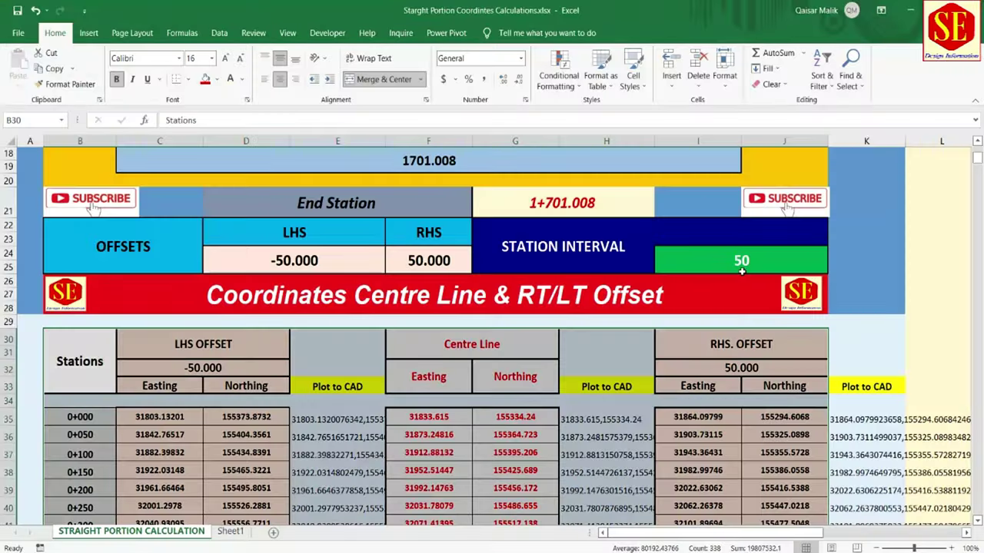
{"action": "left_click", "coordinate": [584, 552]}
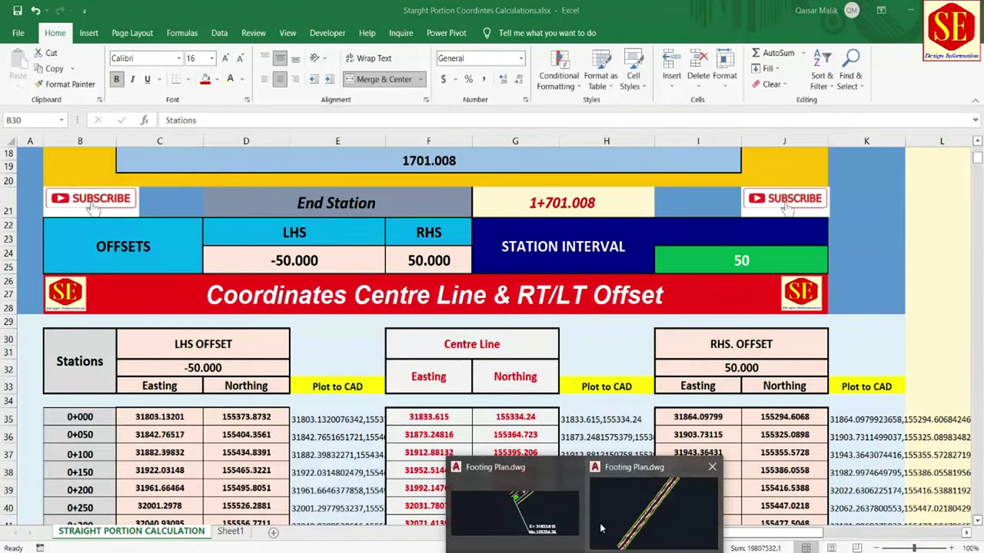
{"action": "left_click", "coordinate": [659, 527]}
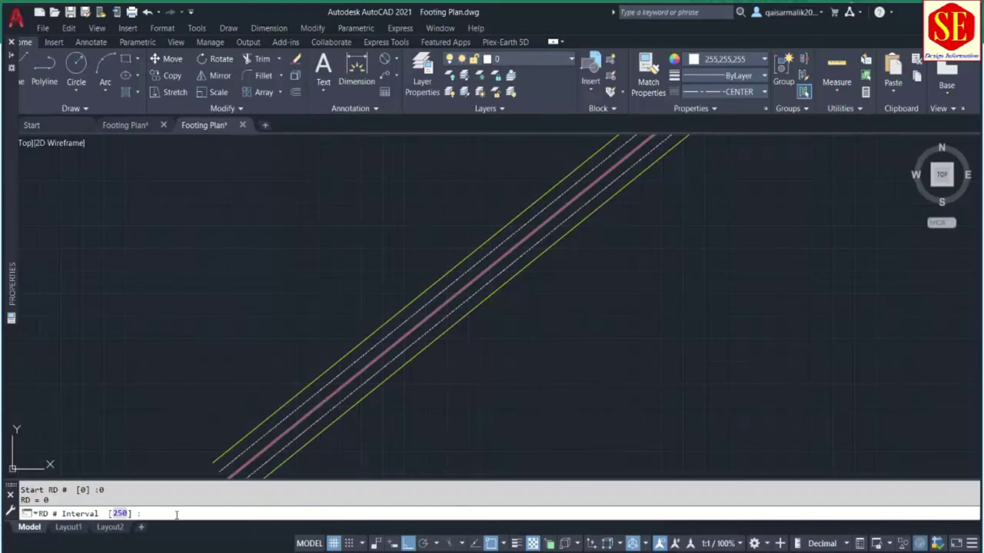
{"action": "type", "text": "50"}
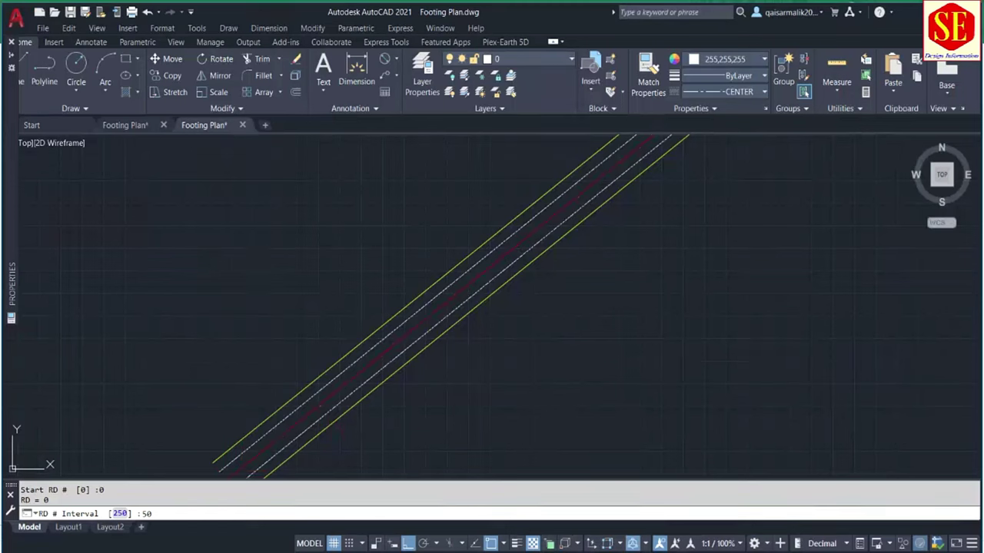
{"action": "key", "text": "Return"}
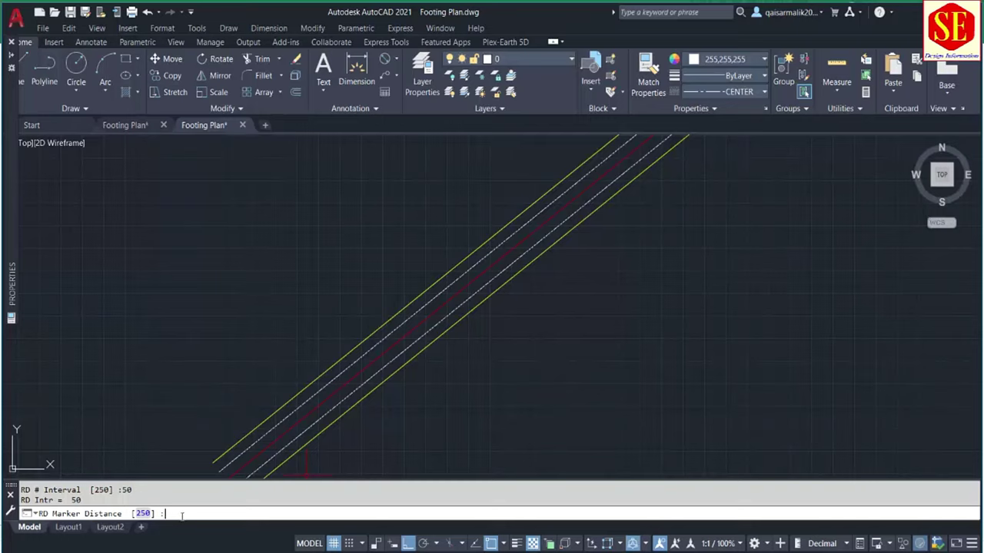
{"action": "type", "text": "25"}
{"action": "key", "text": "Return"}
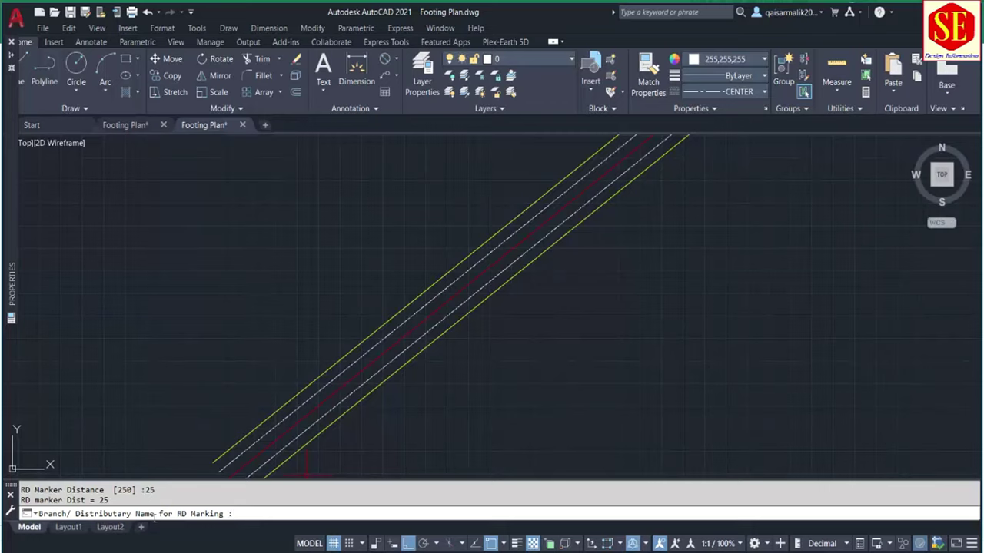
{"action": "type", "text": "a"}
{"action": "key", "text": "Return"}
{"action": "scroll", "coordinate": [382, 304], "scroll_direction": "up", "scroll_amount": 2}
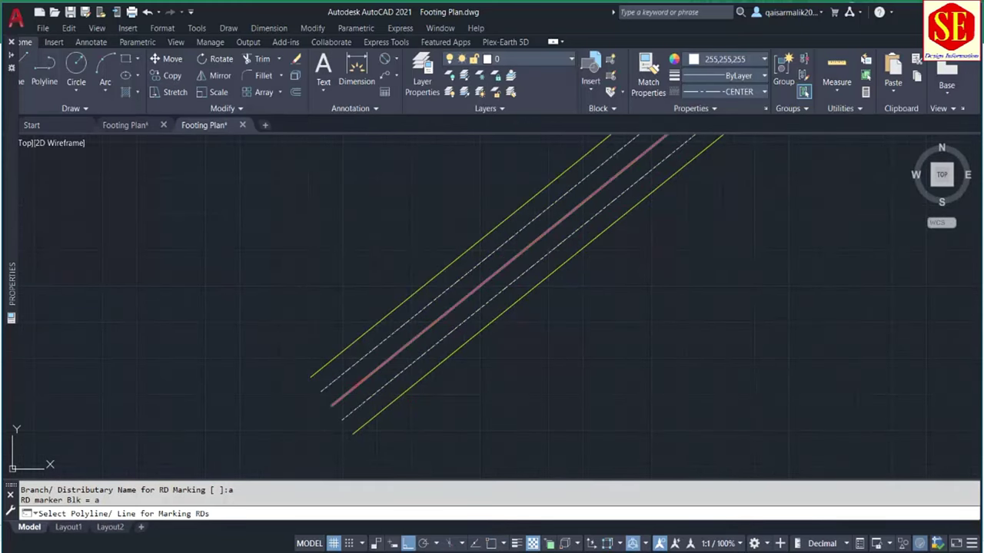
{"action": "left_click", "coordinate": [351, 389]}
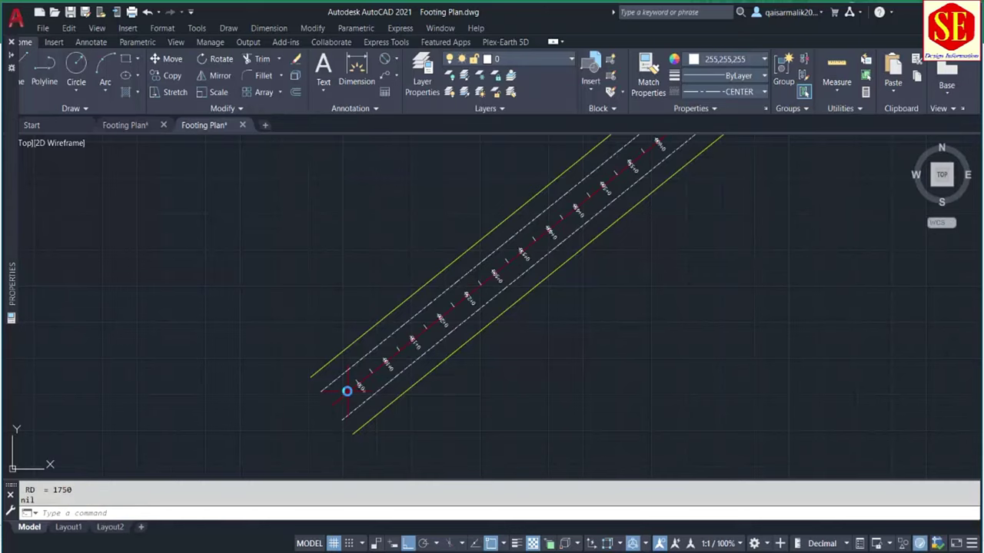
{"action": "scroll", "coordinate": [401, 398], "scroll_direction": "up", "scroll_amount": 2}
{"action": "scroll", "coordinate": [401, 385], "scroll_direction": "up", "scroll_amount": 2}
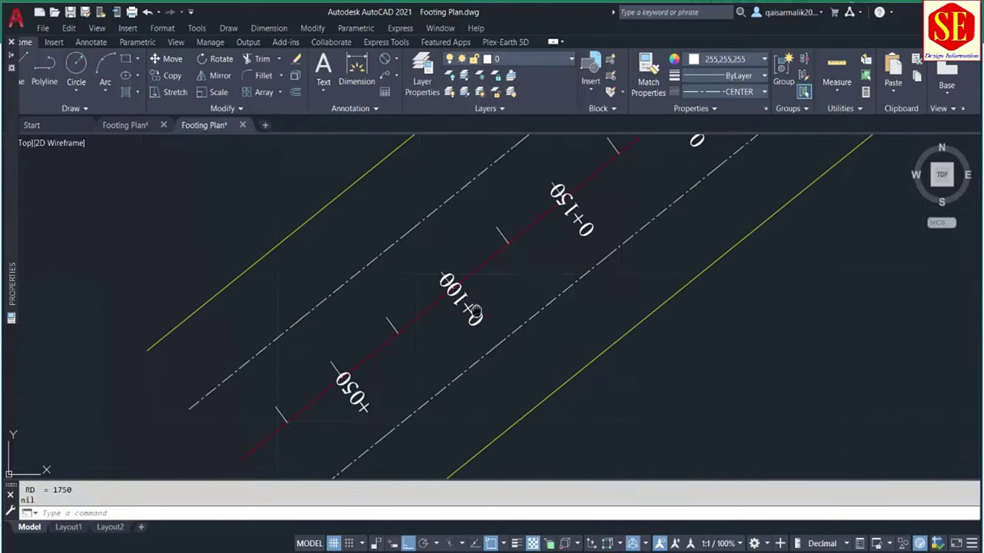
{"action": "scroll", "coordinate": [400, 356], "scroll_direction": "up", "scroll_amount": 1}
{"action": "scroll", "coordinate": [400, 355], "scroll_direction": "down", "scroll_amount": 2}
{"action": "scroll", "coordinate": [388, 353], "scroll_direction": "down", "scroll_amount": 1}
{"action": "scroll", "coordinate": [376, 352], "scroll_direction": "up", "scroll_amount": 3}
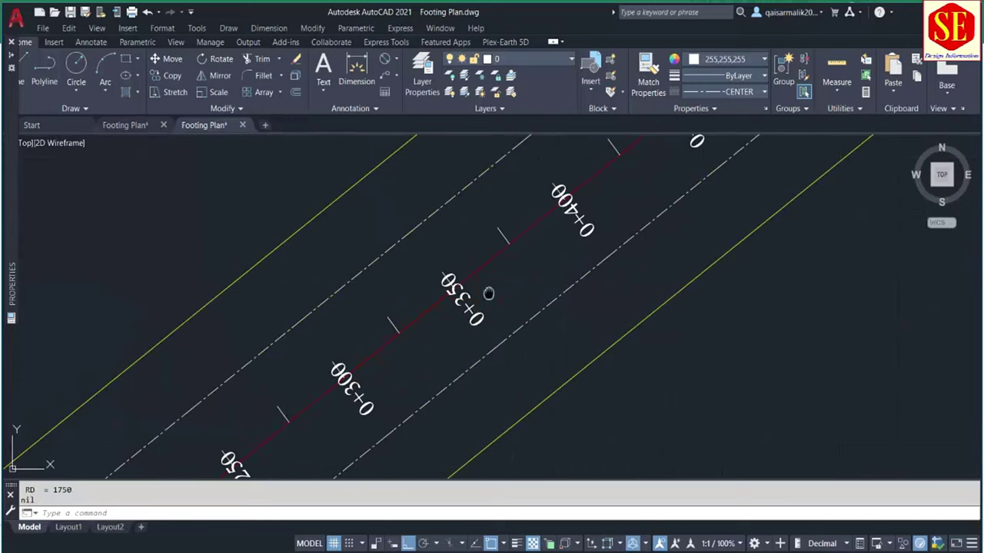
{"action": "middle_click_drag", "start_coordinate": [488, 290], "coordinate": [361, 408]}
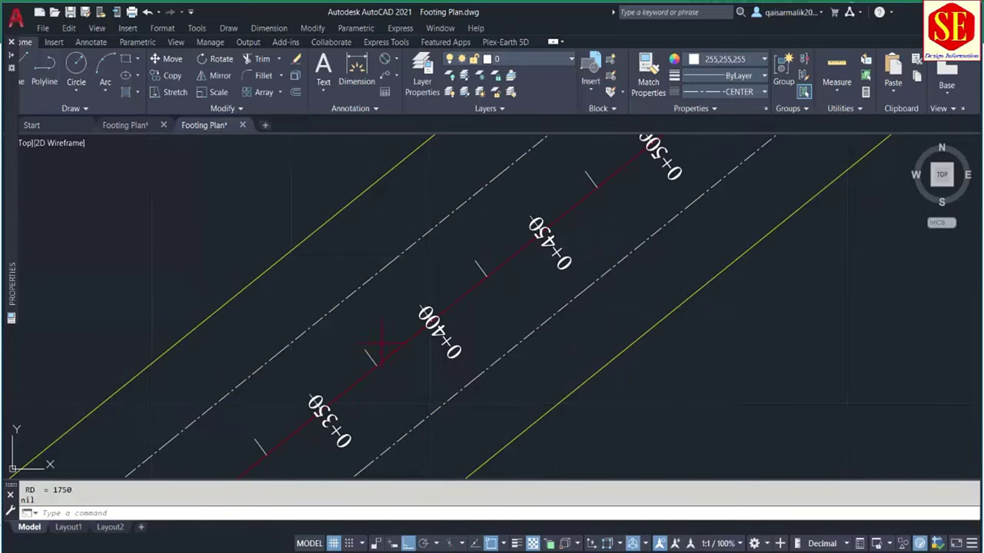
{"action": "scroll", "coordinate": [520, 268], "scroll_direction": "down", "scroll_amount": 3}
{"action": "middle_click_drag", "start_coordinate": [520, 268], "coordinate": [605, 254]}
{"action": "scroll", "coordinate": [505, 390], "scroll_direction": "down", "scroll_amount": 2}
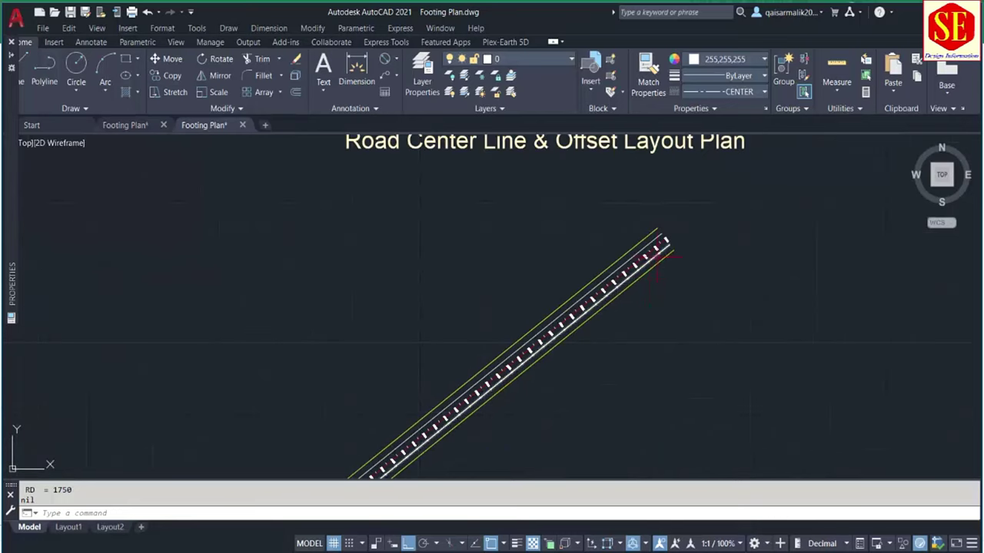
{"action": "scroll", "coordinate": [659, 261], "scroll_direction": "up", "scroll_amount": 2}
{"action": "scroll", "coordinate": [624, 274], "scroll_direction": "up", "scroll_amount": 1}
{"action": "scroll", "coordinate": [619, 248], "scroll_direction": "up", "scroll_amount": 2}
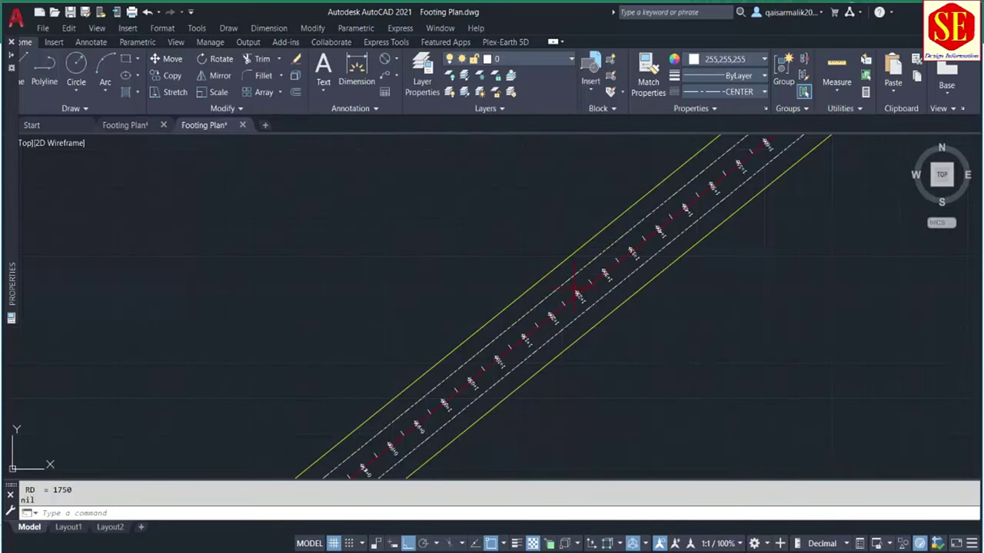
{"action": "scroll", "coordinate": [594, 313], "scroll_direction": "up", "scroll_amount": 3}
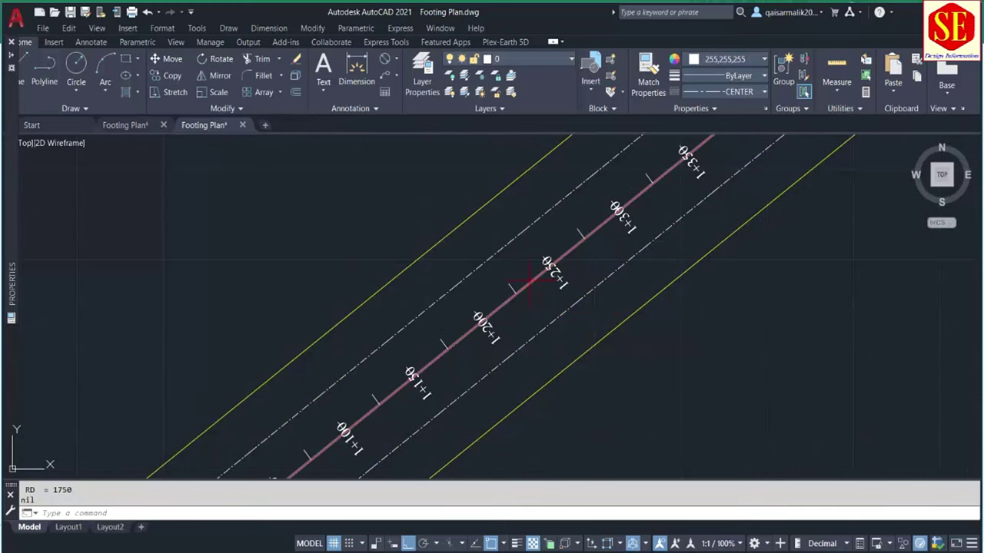
{"action": "scroll", "coordinate": [540, 277], "scroll_direction": "down", "scroll_amount": 2}
{"action": "scroll", "coordinate": [537, 280], "scroll_direction": "down", "scroll_amount": 3}
{"action": "scroll", "coordinate": [531, 285], "scroll_direction": "down", "scroll_amount": 3}
{"action": "scroll", "coordinate": [533, 284], "scroll_direction": "up", "scroll_amount": 2}
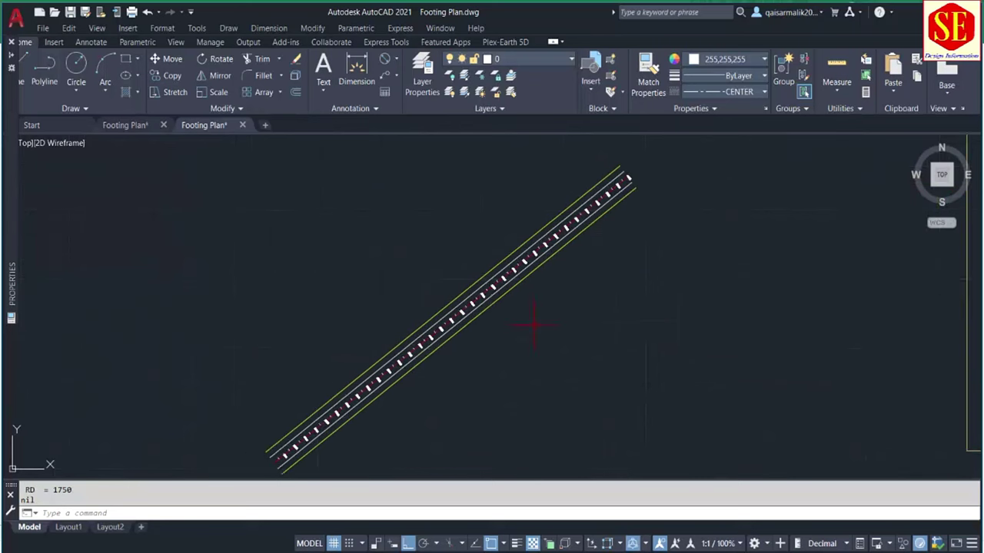
{"action": "middle_click_drag", "start_coordinate": [534, 325], "coordinate": [446, 303]}
{"action": "scroll", "coordinate": [636, 220], "scroll_direction": "up", "scroll_amount": 2}
{"action": "scroll", "coordinate": [563, 333], "scroll_direction": "up", "scroll_amount": 2}
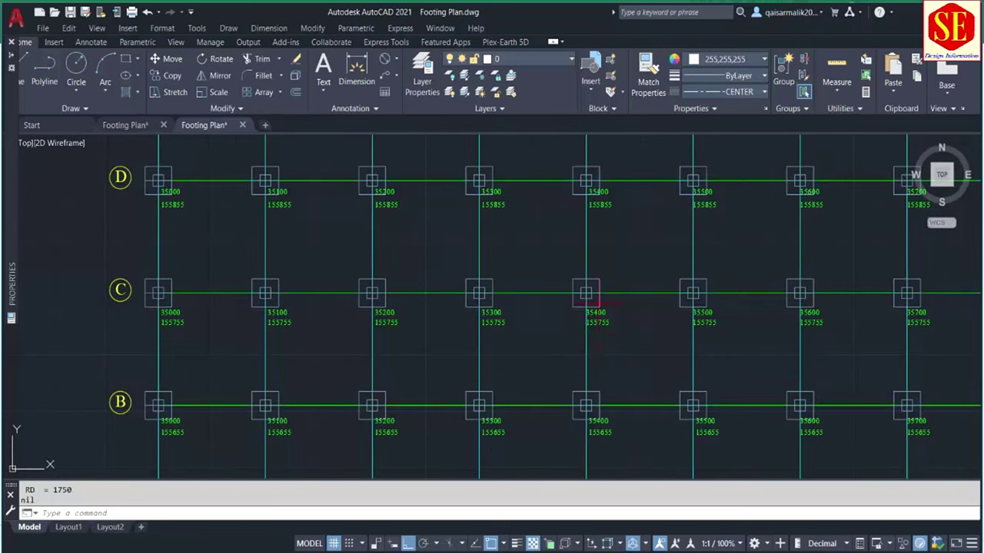
{"action": "scroll", "coordinate": [599, 315], "scroll_direction": "up", "scroll_amount": 2}
{"action": "scroll", "coordinate": [592, 327], "scroll_direction": "down", "scroll_amount": 3}
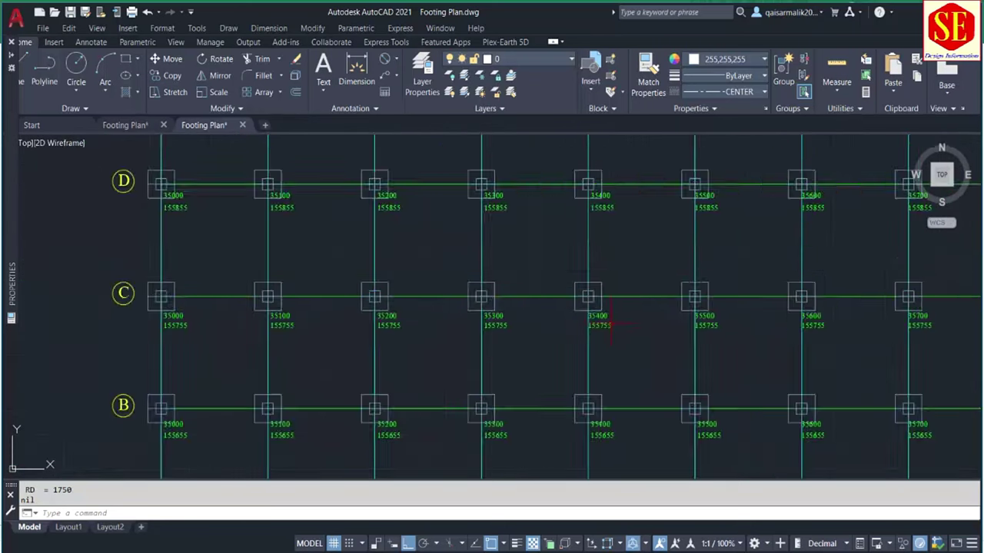
{"action": "scroll", "coordinate": [607, 292], "scroll_direction": "down", "scroll_amount": 3}
{"action": "middle_click_drag", "start_coordinate": [631, 230], "coordinate": [538, 316]}
{"action": "middle_click_drag", "start_coordinate": [461, 315], "coordinate": [586, 317]}
{"action": "scroll", "coordinate": [615, 331], "scroll_direction": "up", "scroll_amount": 1}
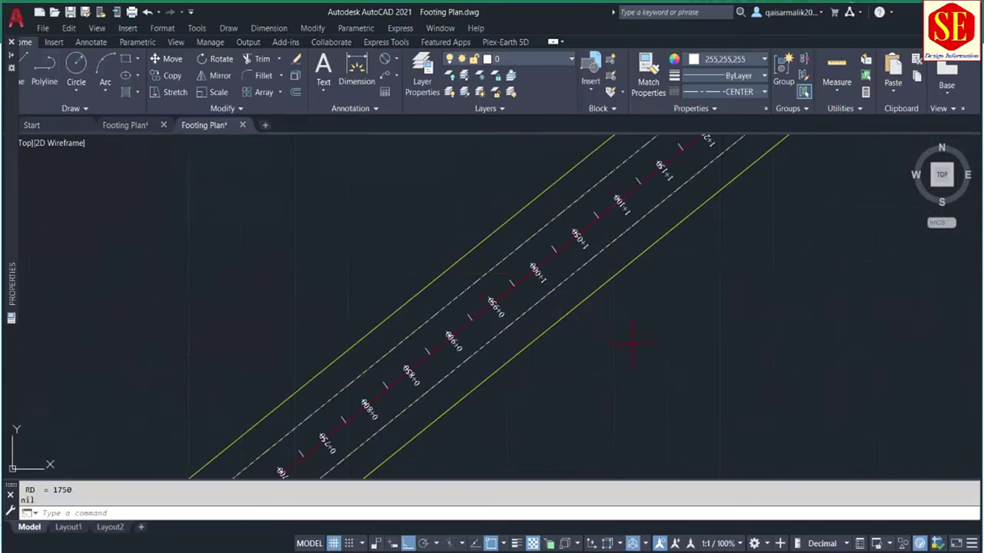
{"action": "scroll", "coordinate": [538, 308], "scroll_direction": "up", "scroll_amount": 1}
{"action": "scroll", "coordinate": [504, 295], "scroll_direction": "up", "scroll_amount": 1}
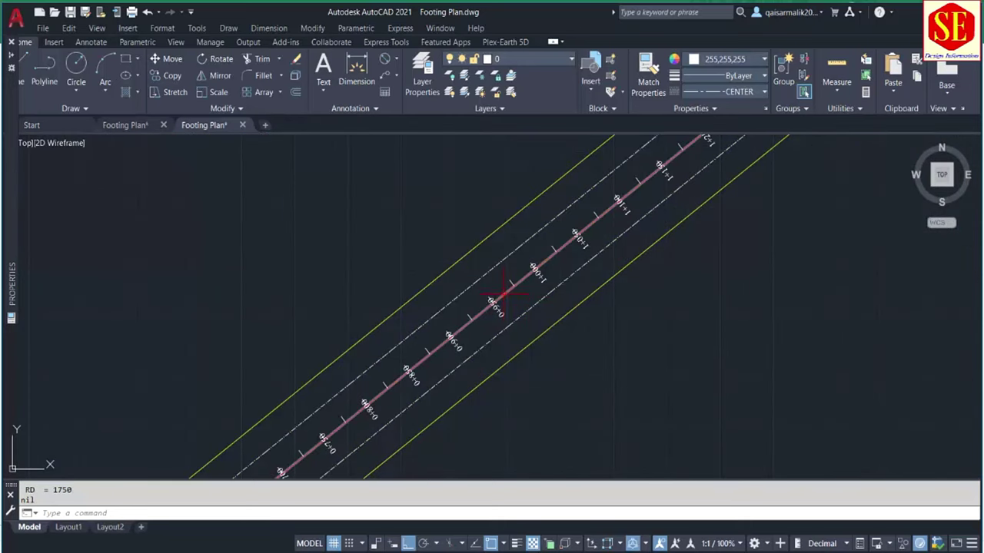
Run QM on the red centre line and place X and Y value rows below the road
{"action": "left_click", "coordinate": [503, 295]}
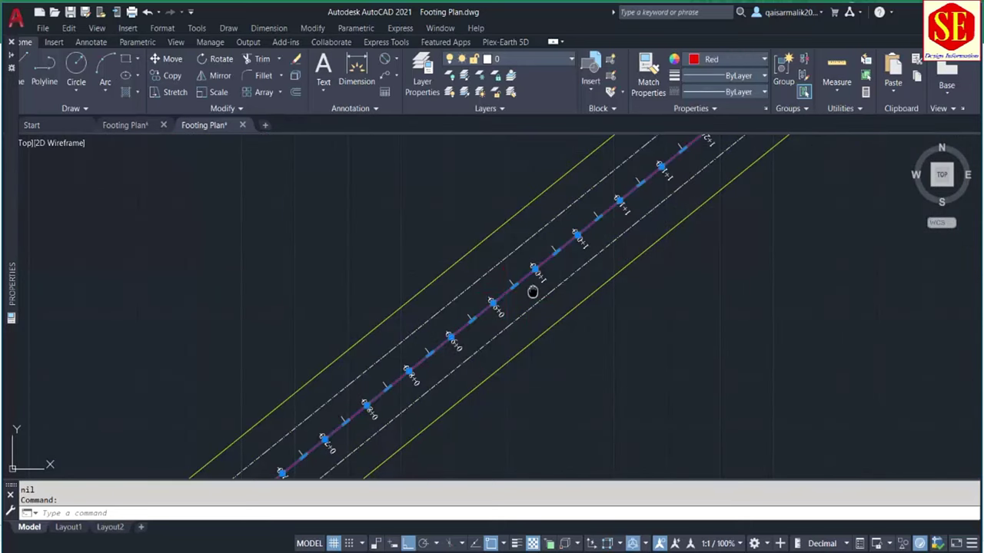
{"action": "middle_click_drag", "start_coordinate": [531, 288], "coordinate": [442, 361]}
{"action": "key", "text": "Escape"}
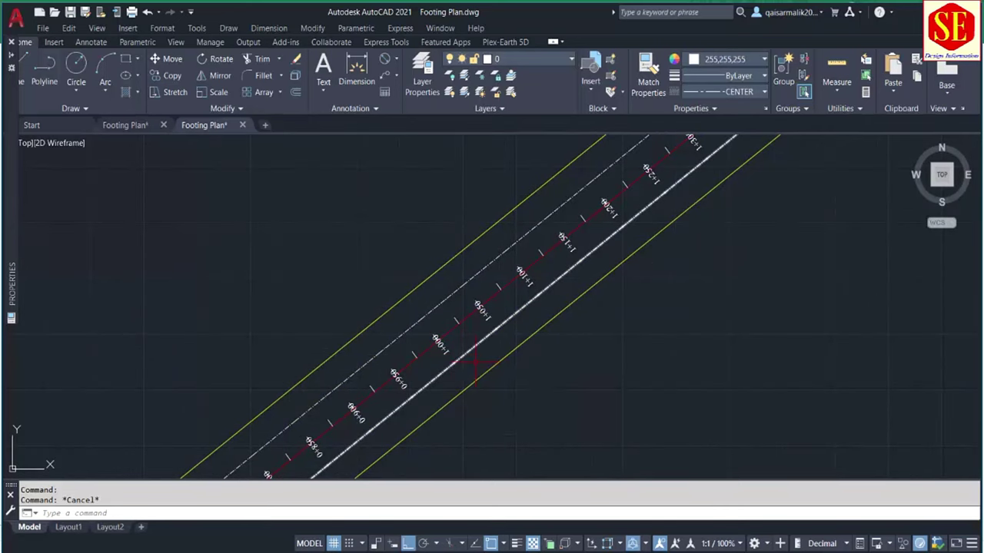
{"action": "type", "text": "QM"}
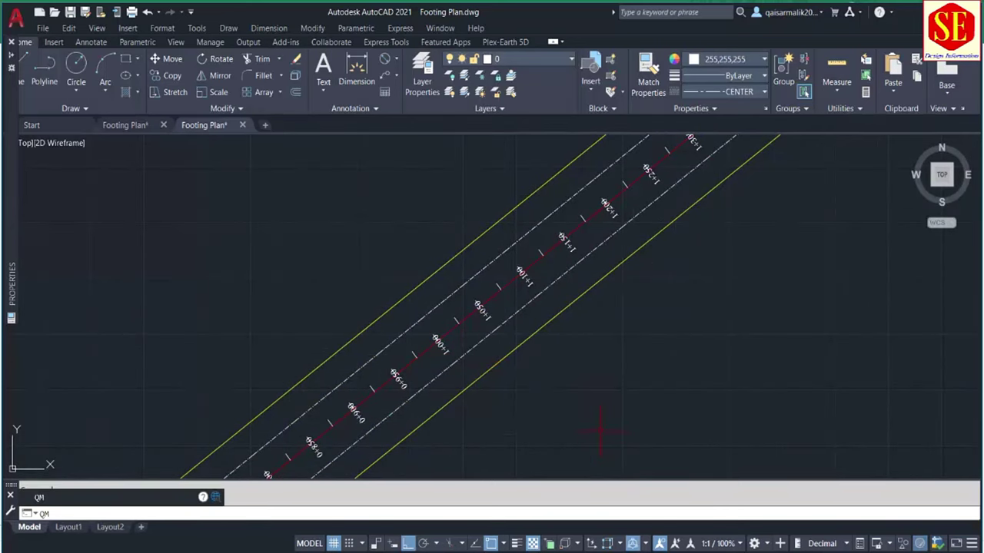
{"action": "key", "text": "Return"}
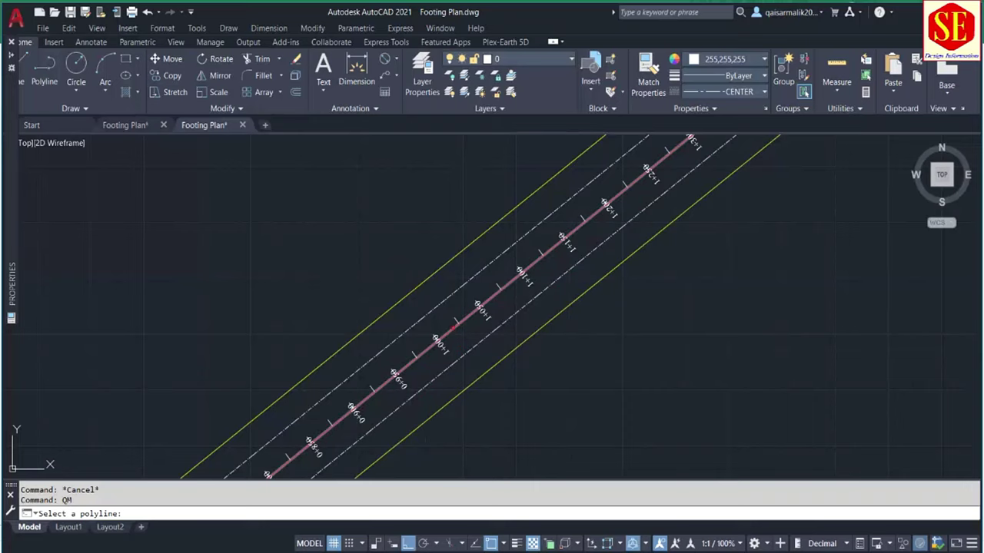
{"action": "left_click", "coordinate": [454, 326]}
{"action": "scroll", "coordinate": [453, 327], "scroll_direction": "down", "scroll_amount": 3}
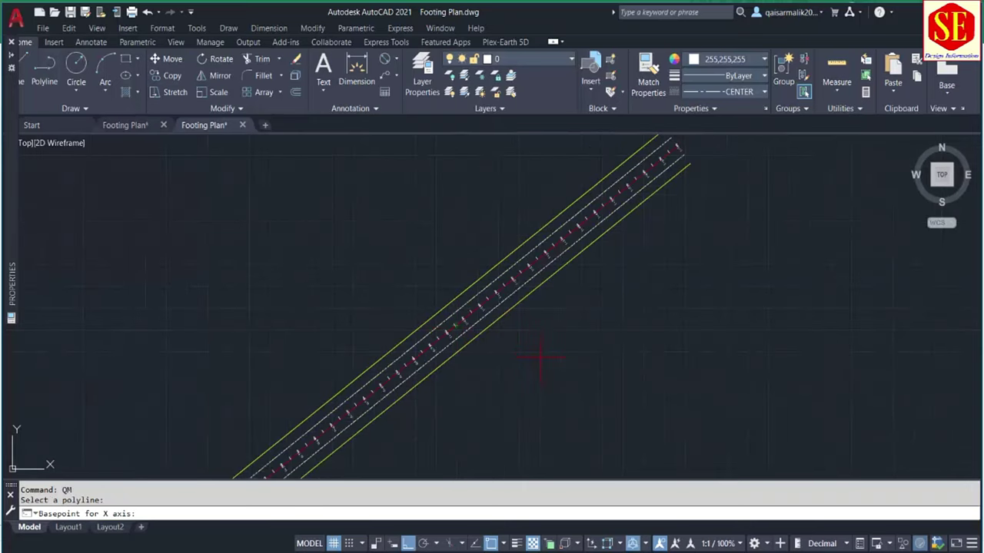
{"action": "left_click", "coordinate": [547, 357]}
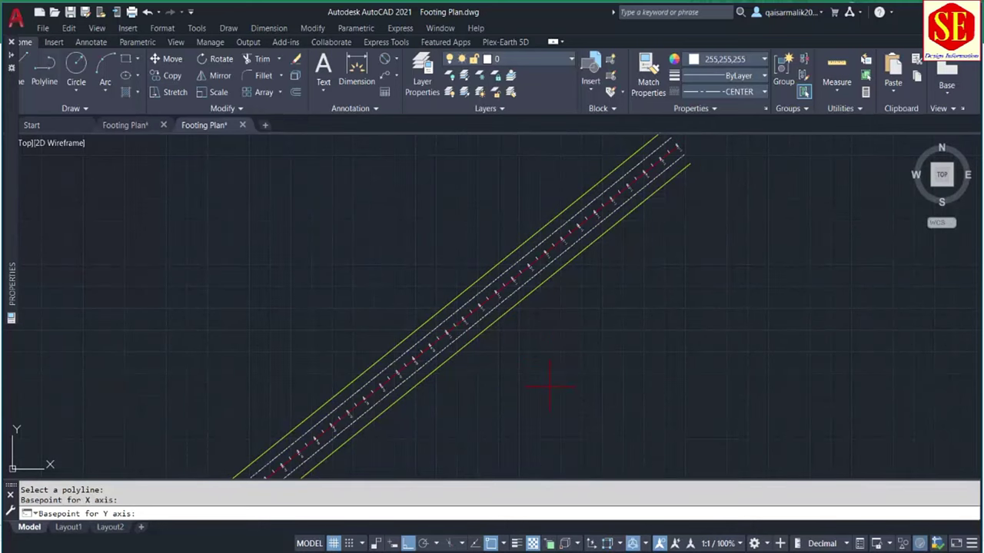
{"action": "left_click", "coordinate": [549, 386]}
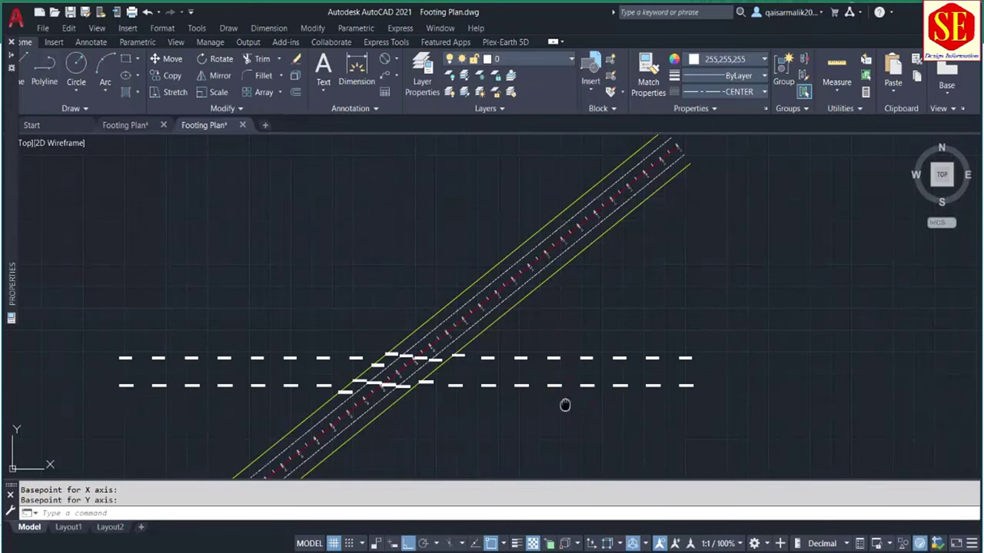
Undo the two rows of QM coordinate labels placed next to the road
{"action": "middle_click_drag", "start_coordinate": [565, 404], "coordinate": [643, 392]}
{"action": "scroll", "coordinate": [715, 355], "scroll_direction": "up", "scroll_amount": 5}
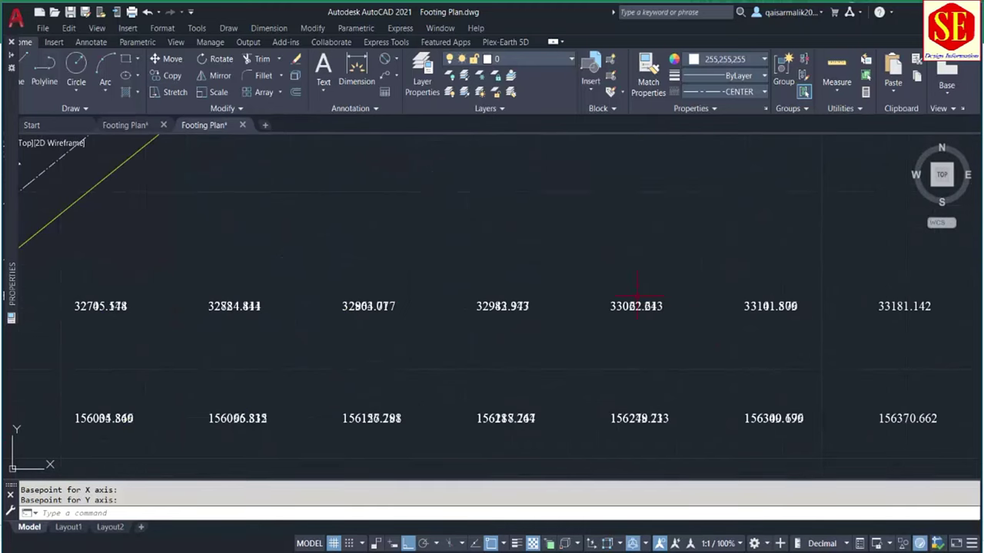
{"action": "scroll", "coordinate": [333, 313], "scroll_direction": "down", "scroll_amount": 5}
{"action": "left_click", "coordinate": [114, 276]}
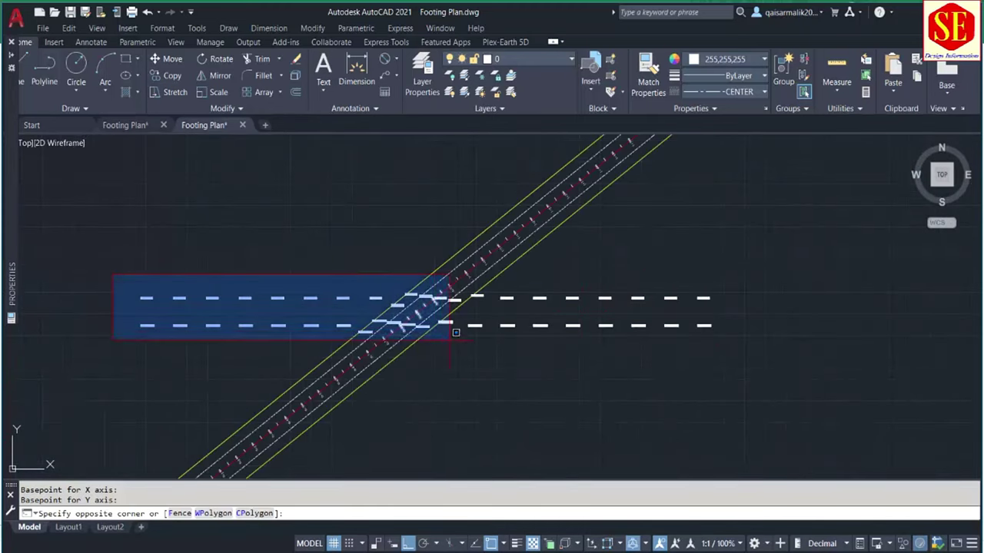
{"action": "left_click", "coordinate": [352, 329]}
{"action": "scroll", "coordinate": [358, 298], "scroll_direction": "up", "scroll_amount": 3}
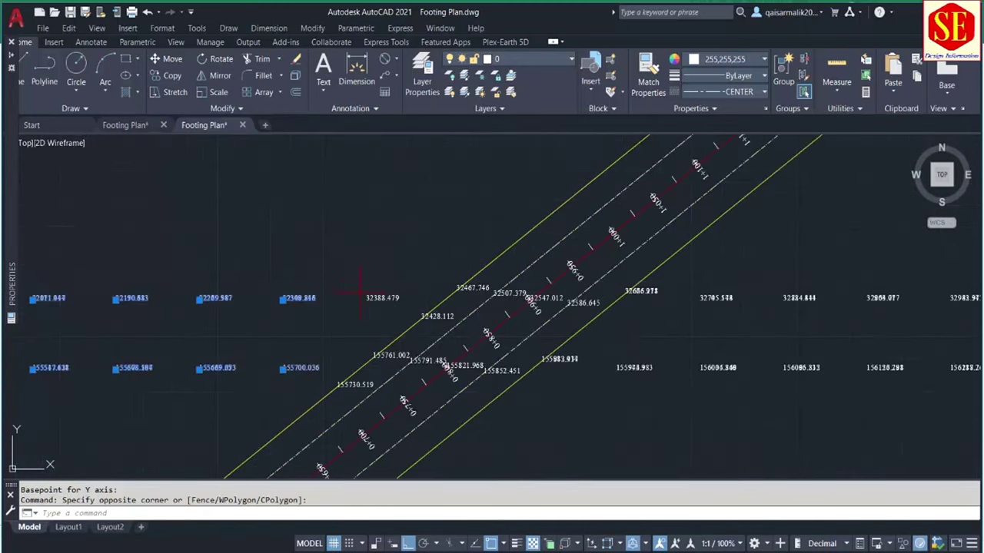
{"action": "left_click", "coordinate": [358, 298]}
{"action": "left_click", "coordinate": [358, 298]}
{"action": "left_click", "coordinate": [367, 298]}
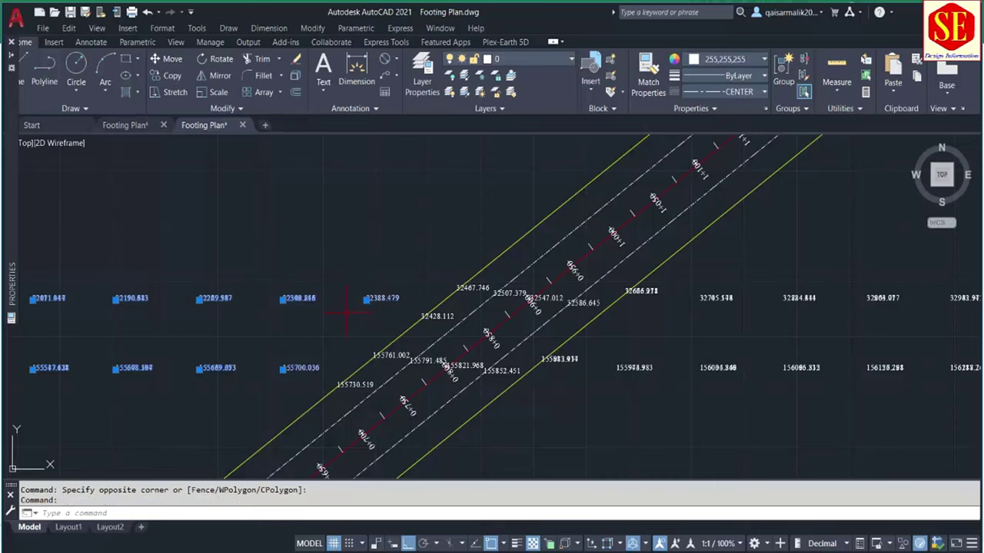
{"action": "key", "text": "Escape"}
{"action": "type", "text": "u"}
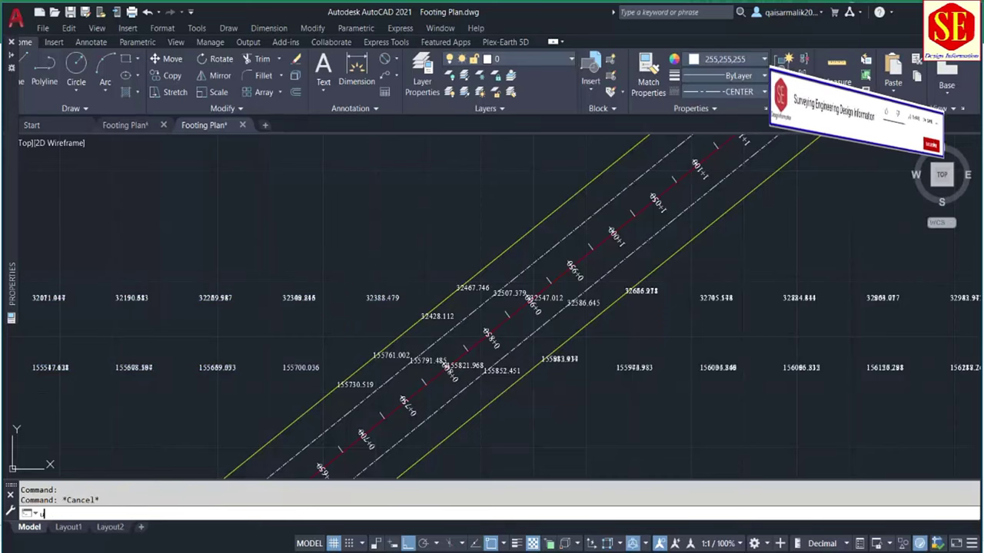
{"action": "key", "text": "ctrl+z"}
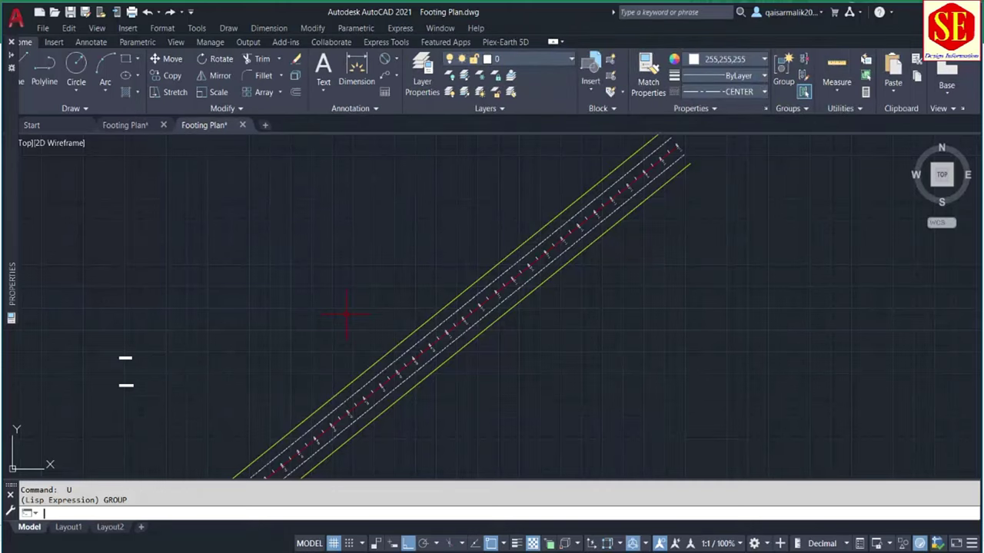
{"action": "scroll", "coordinate": [346, 313], "scroll_direction": "up", "scroll_amount": 4}
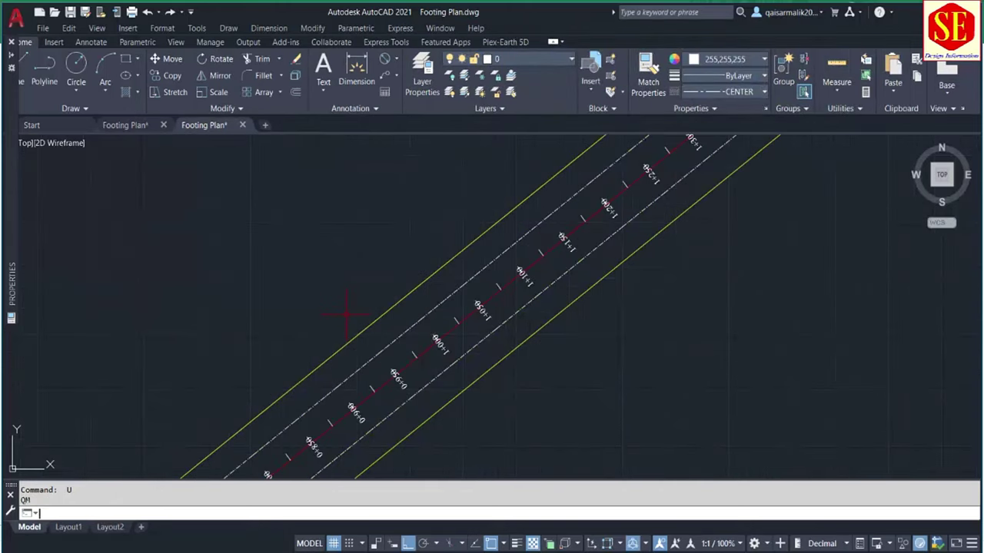
Rerun QM on the centre line, placing easting and northing rows in empty space below the road
{"action": "scroll", "coordinate": [345, 313], "scroll_direction": "down", "scroll_amount": 2}
{"action": "type", "text": "QM"}
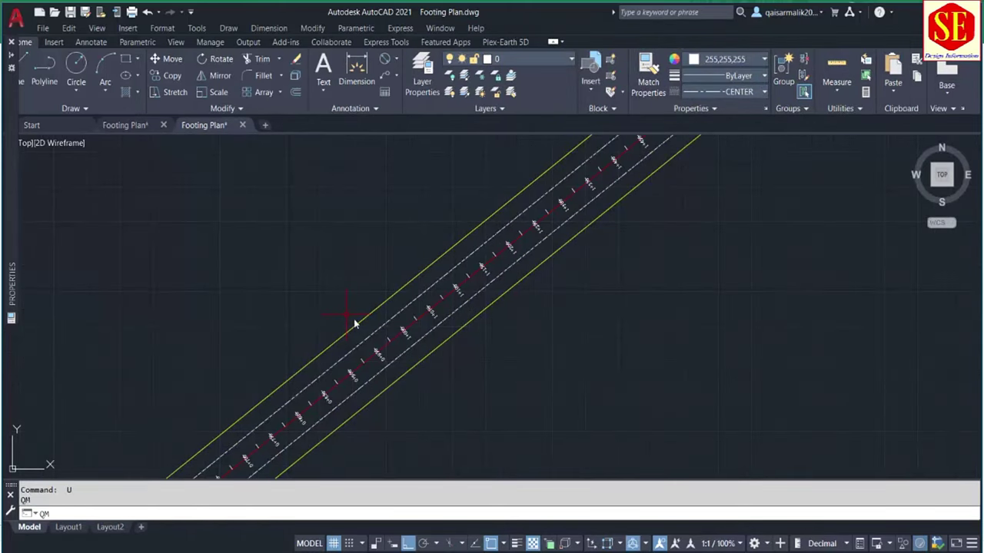
{"action": "key", "text": "Return"}
{"action": "left_click", "coordinate": [376, 350]}
{"action": "scroll", "coordinate": [376, 350], "scroll_direction": "down", "scroll_amount": 3}
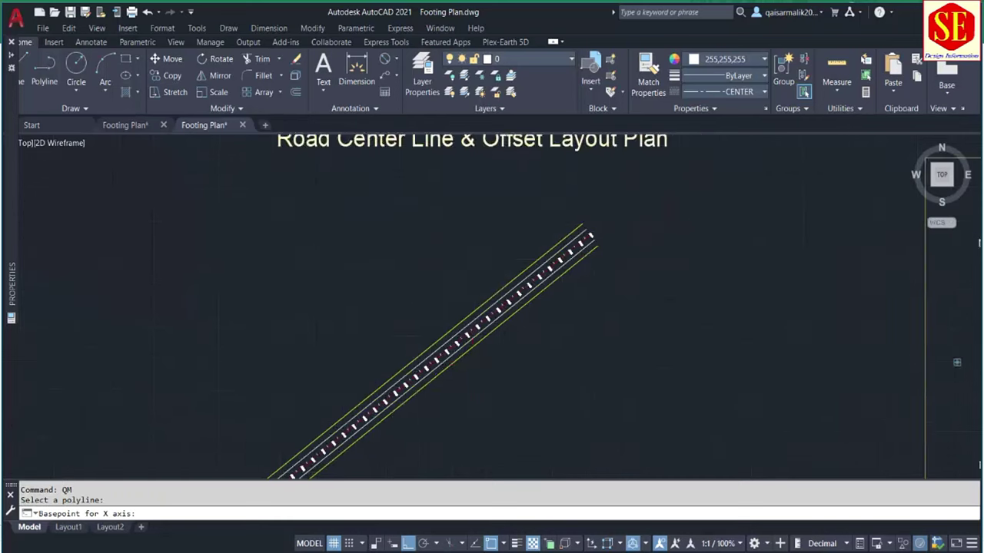
{"action": "scroll", "coordinate": [484, 373], "scroll_direction": "down", "scroll_amount": 2}
{"action": "middle_click_drag", "start_coordinate": [483, 374], "coordinate": [476, 254]}
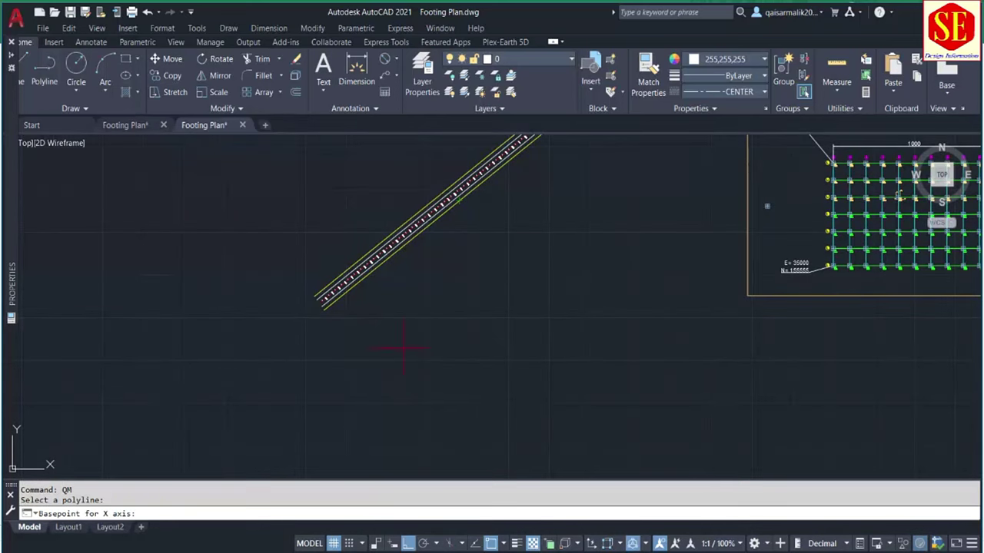
{"action": "left_click", "coordinate": [414, 376]}
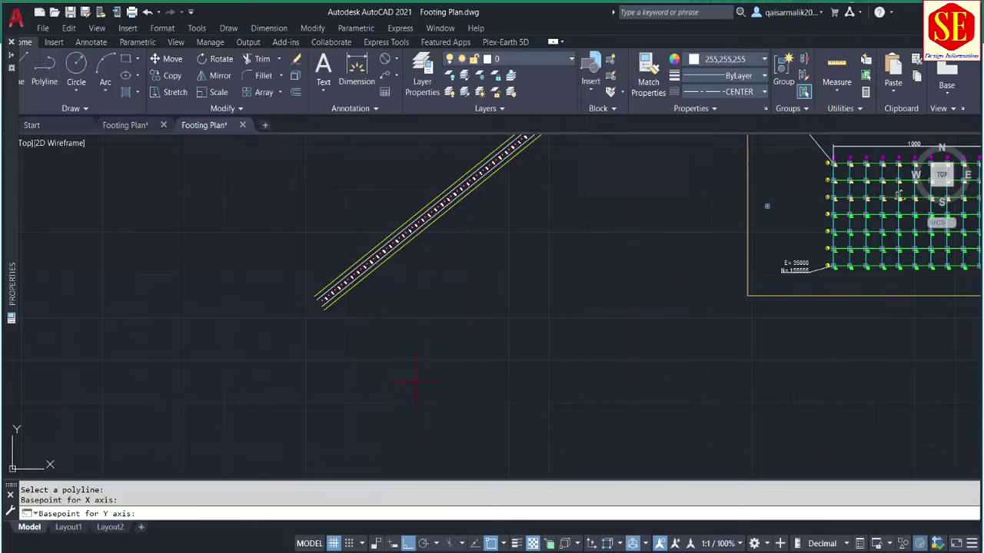
{"action": "left_click", "coordinate": [414, 388]}
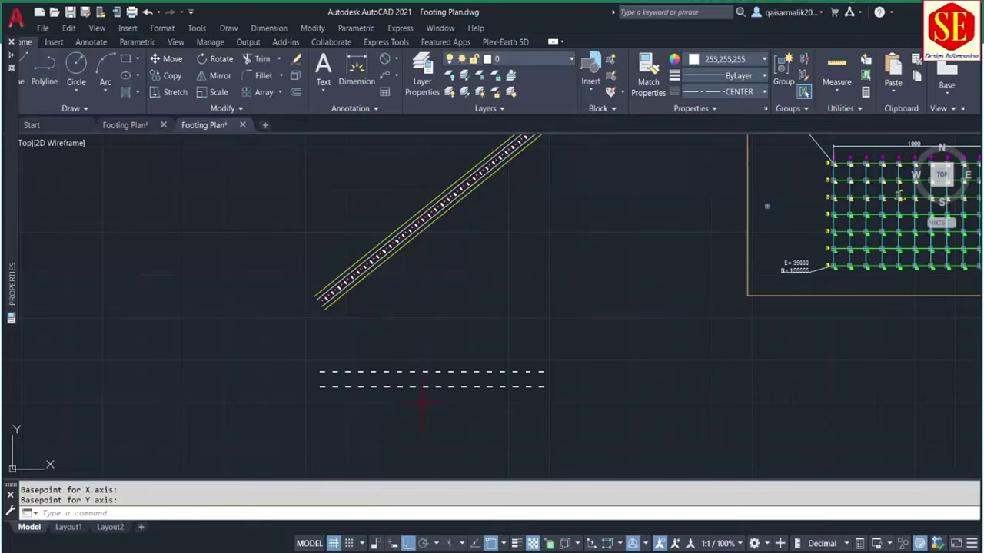
{"action": "scroll", "coordinate": [414, 392], "scroll_direction": "up", "scroll_amount": 4}
{"action": "scroll", "coordinate": [177, 338], "scroll_direction": "up", "scroll_amount": 5}
{"action": "scroll", "coordinate": [177, 338], "scroll_direction": "up", "scroll_amount": 2}
{"action": "scroll", "coordinate": [231, 336], "scroll_direction": "down", "scroll_amount": 3}
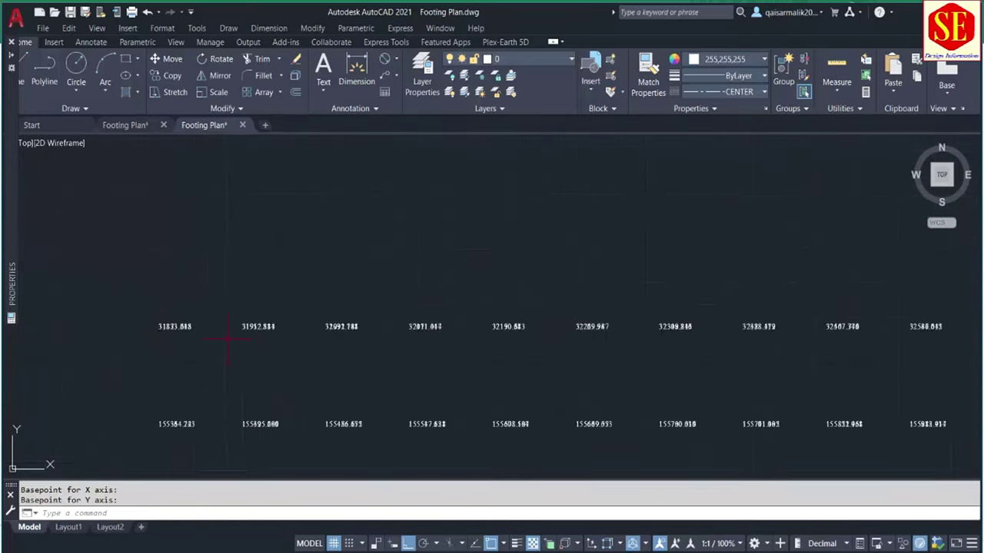
{"action": "scroll", "coordinate": [351, 346], "scroll_direction": "down", "scroll_amount": 2}
Move the 35 northing labels up to sit just below the easting row
{"action": "type", "text": "m"}
{"action": "key", "text": "Return"}
{"action": "scroll", "coordinate": [219, 346], "scroll_direction": "down", "scroll_amount": 3}
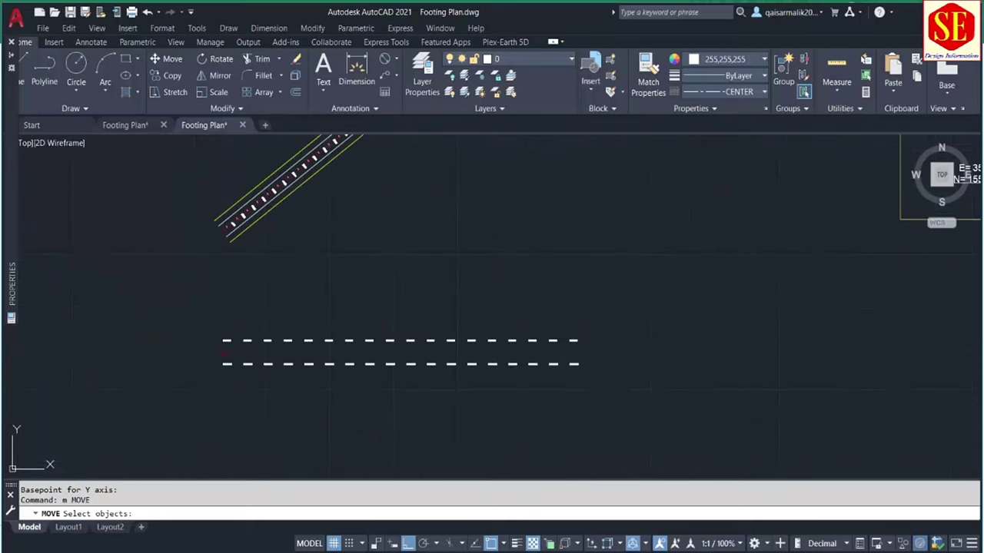
{"action": "left_click", "coordinate": [207, 355]}
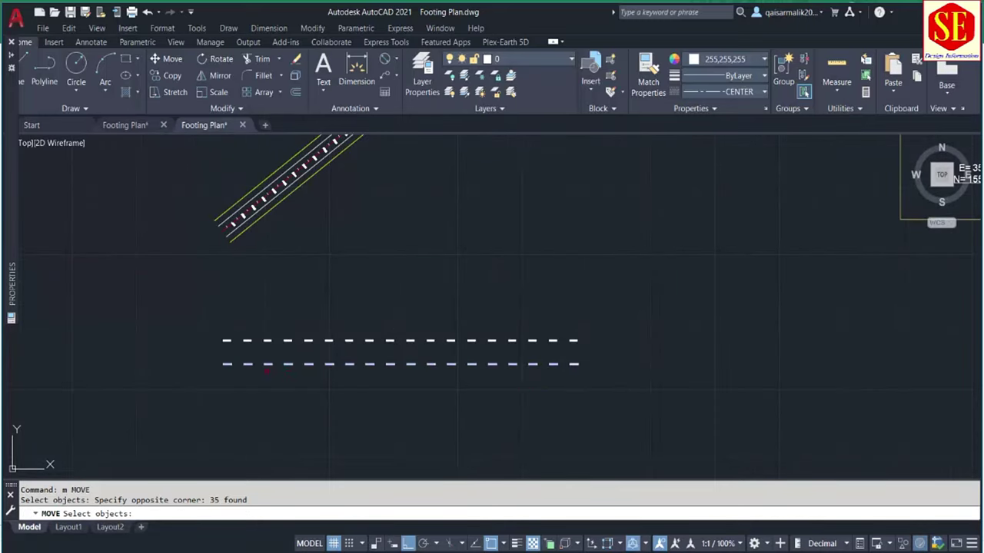
{"action": "key", "text": "Return"}
{"action": "left_click", "coordinate": [358, 381]}
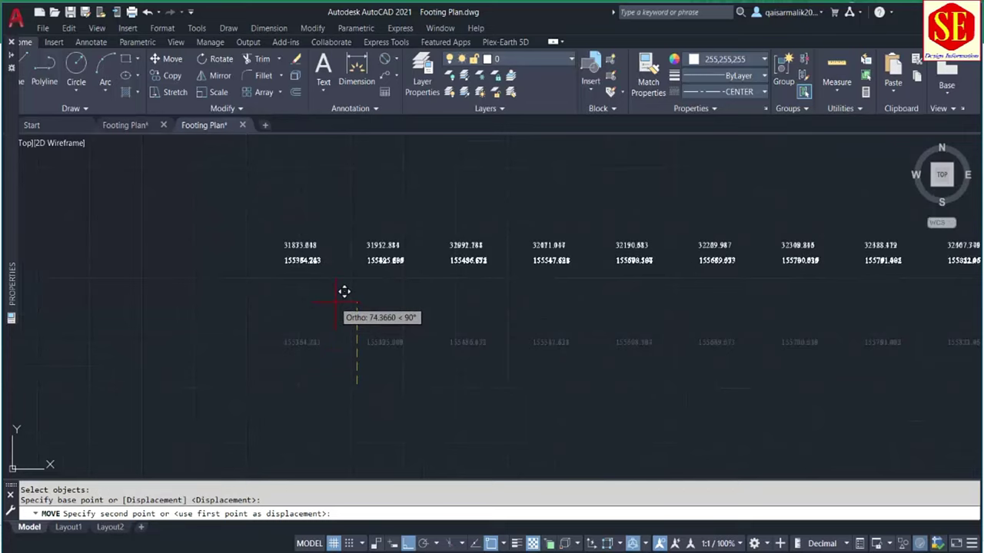
{"action": "left_click", "coordinate": [336, 302]}
{"action": "middle_click_drag", "start_coordinate": [336, 302], "coordinate": [297, 382]}
{"action": "scroll", "coordinate": [261, 408], "scroll_direction": "down", "scroll_amount": 3}
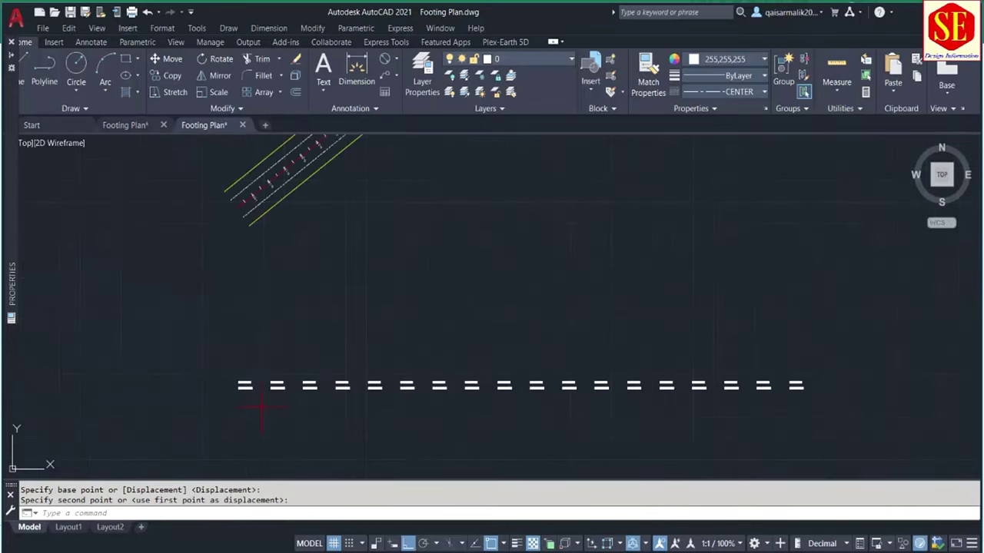
Make a block from all 70 stacked easting and northing labels with the B command
{"action": "type", "text": "tB"}
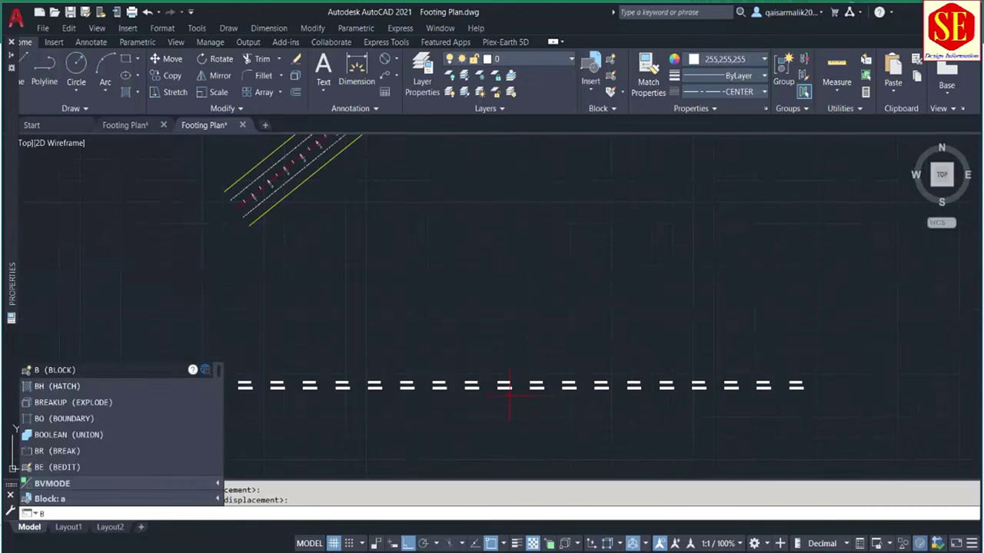
{"action": "key", "text": "Return"}
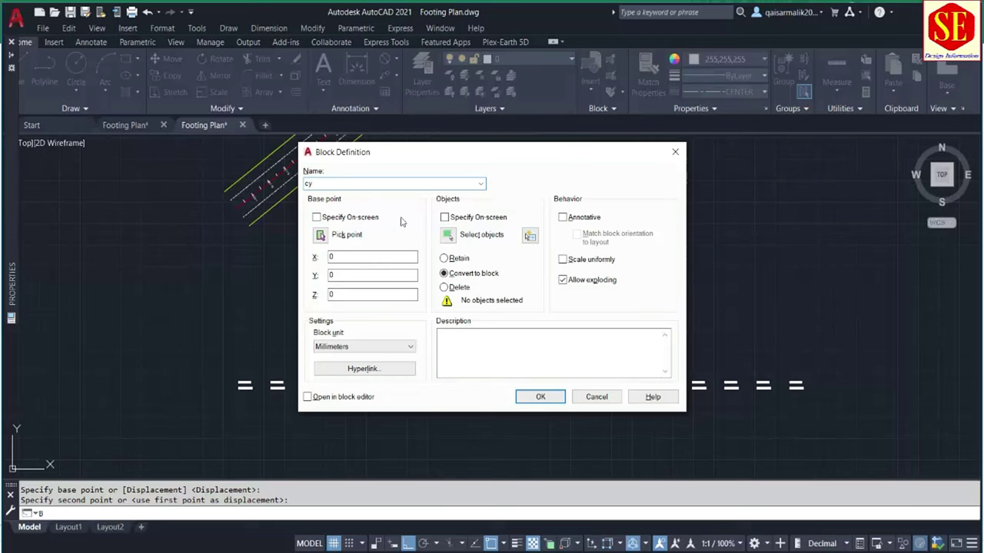
{"action": "left_click", "coordinate": [449, 235]}
{"action": "left_click", "coordinate": [841, 327]}
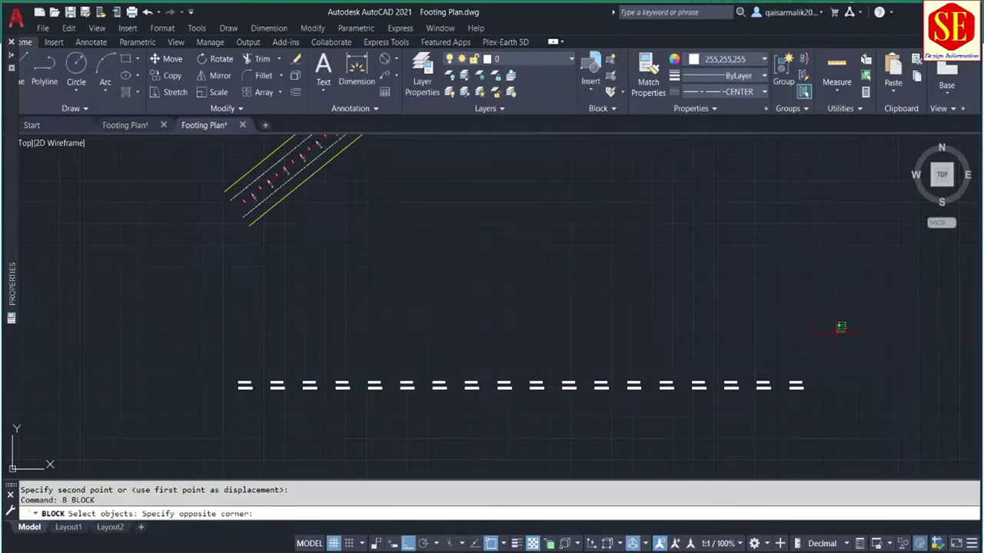
{"action": "left_click", "coordinate": [210, 432]}
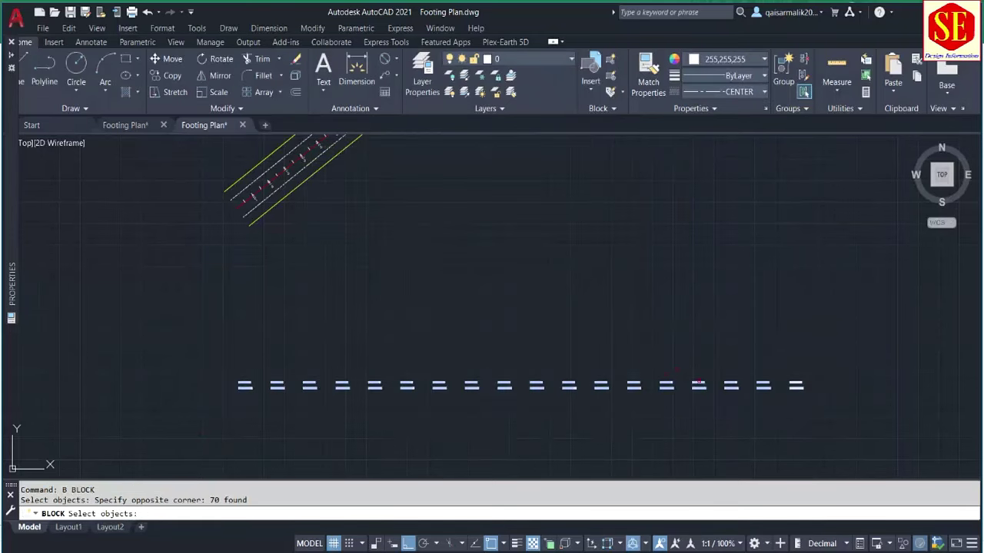
{"action": "key", "text": "Return"}
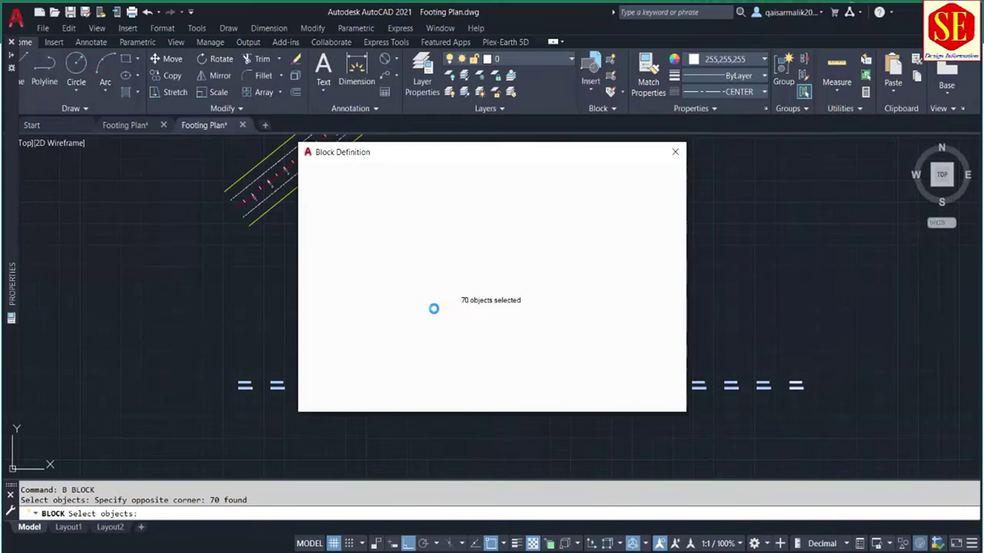
{"action": "left_click", "coordinate": [530, 396]}
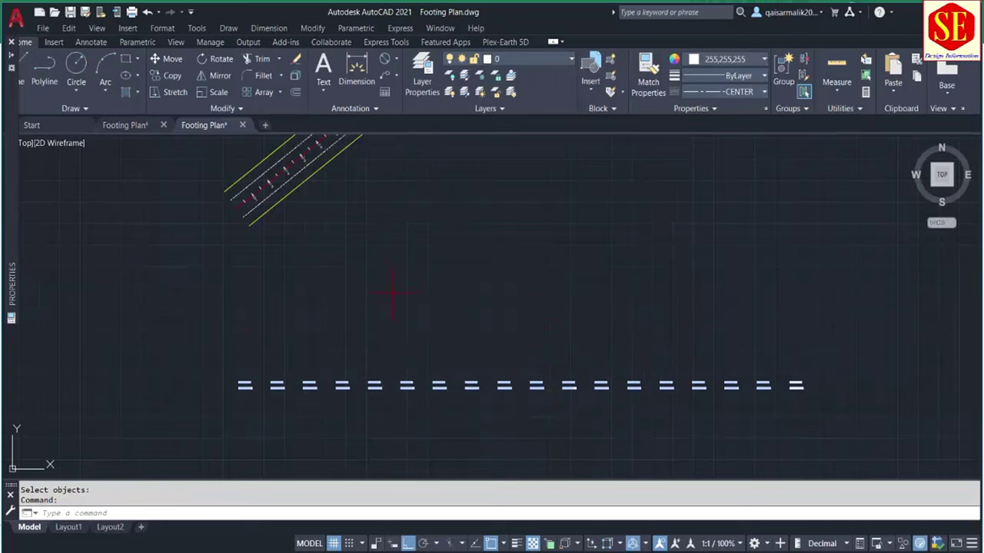
{"action": "scroll", "coordinate": [242, 380], "scroll_direction": "up", "scroll_amount": 3}
{"action": "scroll", "coordinate": [242, 381], "scroll_direction": "up", "scroll_amount": 5}
{"action": "scroll", "coordinate": [242, 381], "scroll_direction": "down", "scroll_amount": 5}
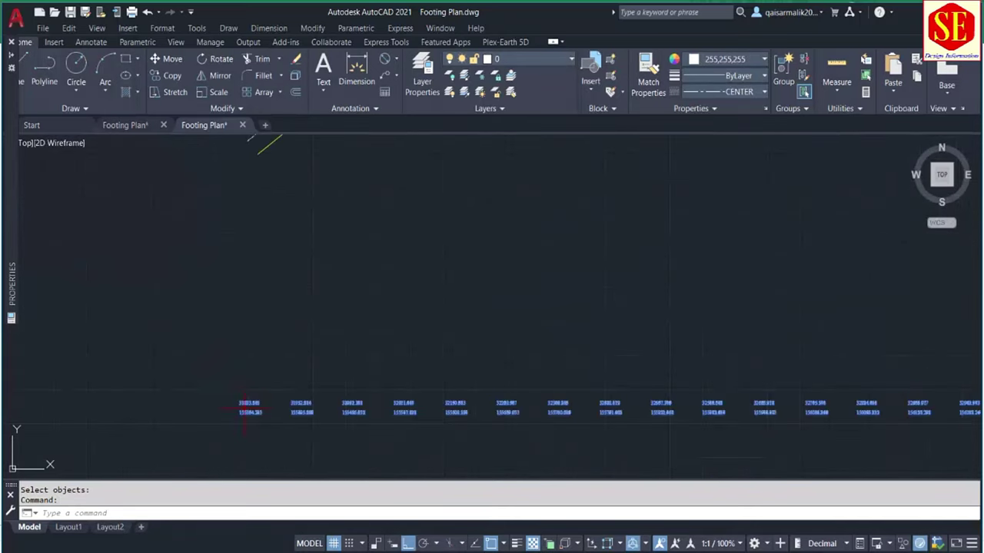
{"action": "middle_click_drag", "start_coordinate": [214, 190], "coordinate": [249, 245]}
{"action": "scroll", "coordinate": [248, 258], "scroll_direction": "down", "scroll_amount": 3}
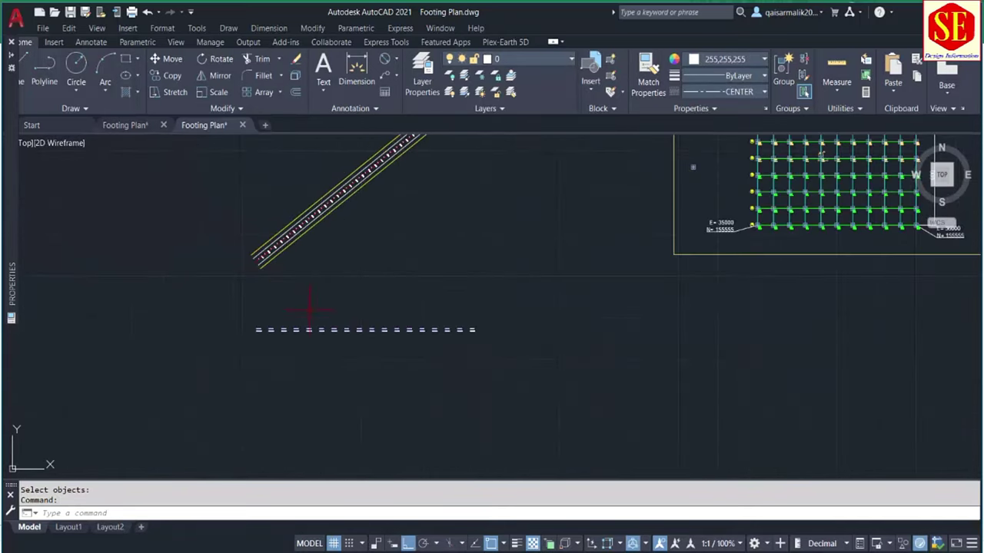
{"action": "type", "text": "AL"}
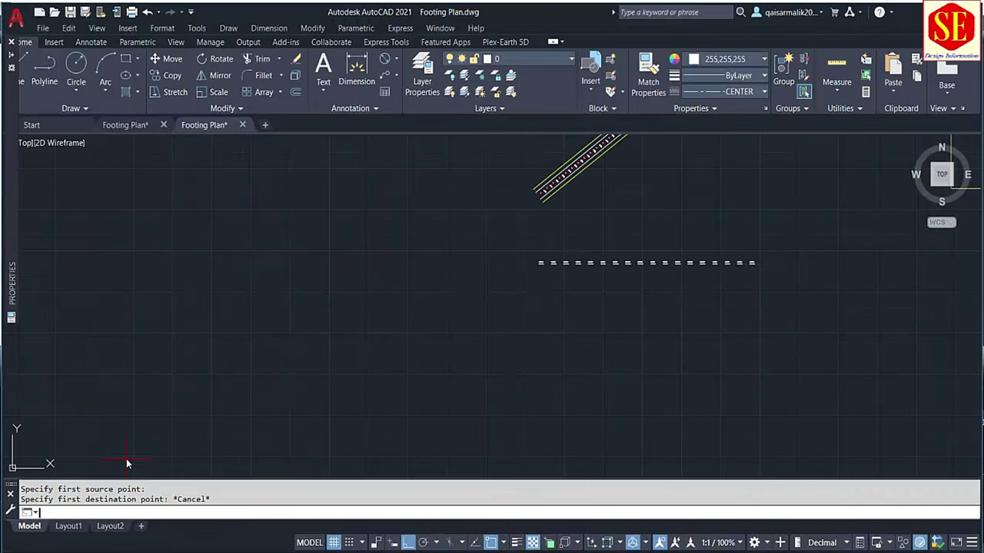
{"action": "type", "text": "L"}
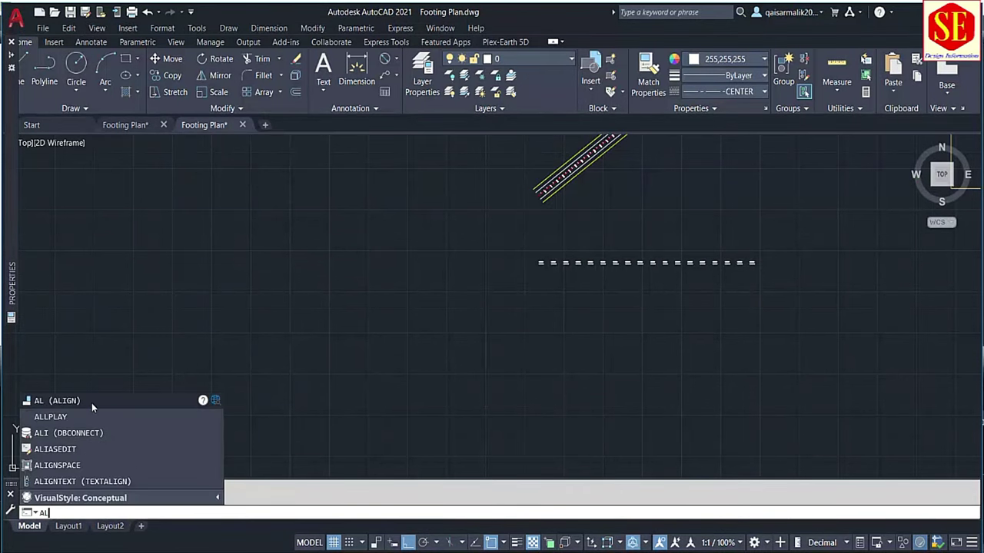
Align the label block, matching its first label to the start of the centre line
{"action": "left_click", "coordinate": [91, 401]}
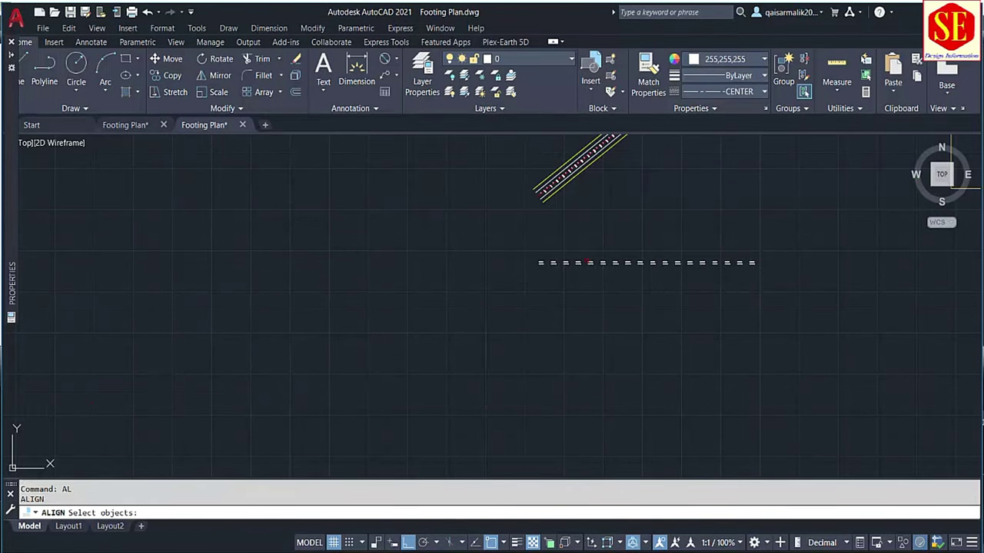
{"action": "scroll", "coordinate": [572, 263], "scroll_direction": "up", "scroll_amount": 2}
{"action": "scroll", "coordinate": [573, 263], "scroll_direction": "up", "scroll_amount": 2}
{"action": "scroll", "coordinate": [572, 263], "scroll_direction": "up", "scroll_amount": 1}
{"action": "scroll", "coordinate": [572, 263], "scroll_direction": "up", "scroll_amount": 1}
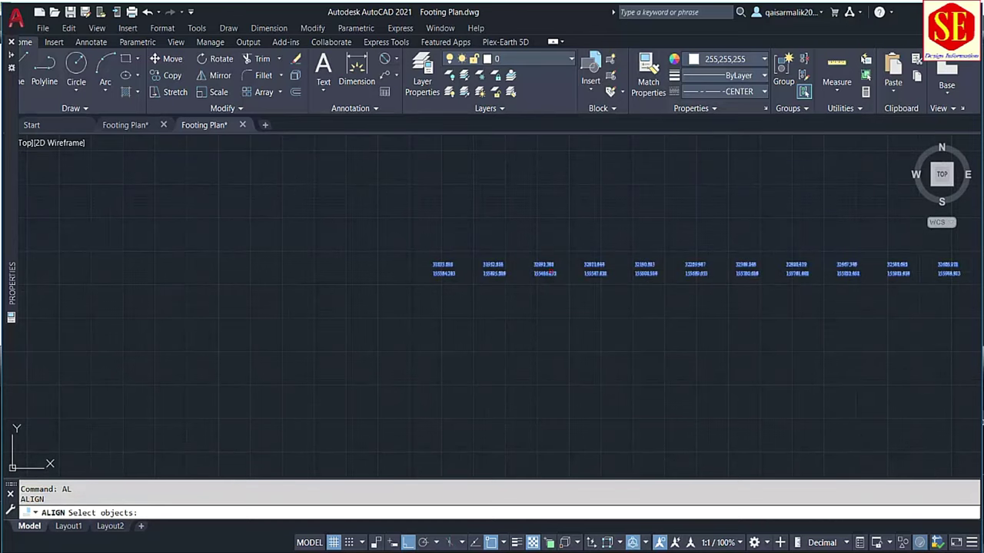
{"action": "left_click", "coordinate": [440, 265]}
{"action": "scroll", "coordinate": [437, 258], "scroll_direction": "down", "scroll_amount": 4}
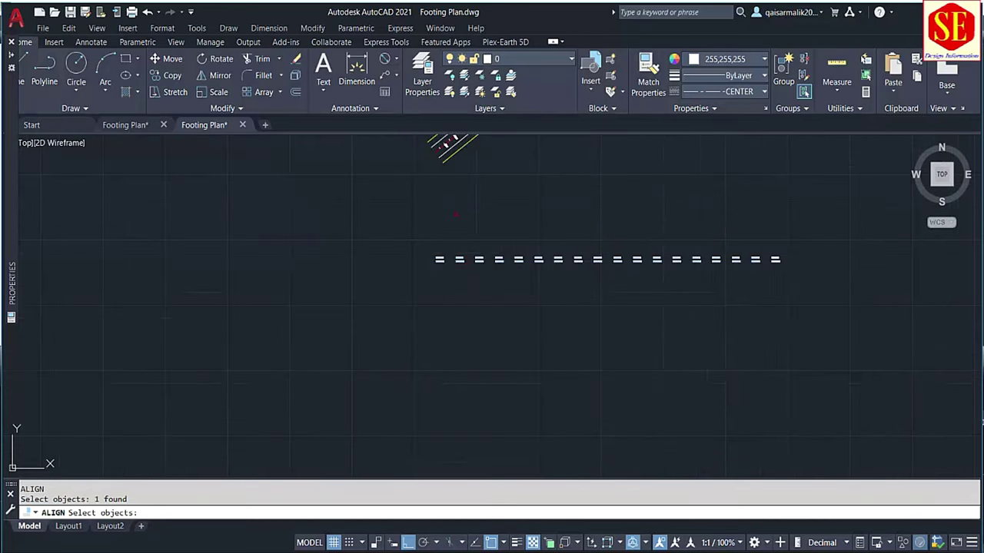
{"action": "key", "text": "Return"}
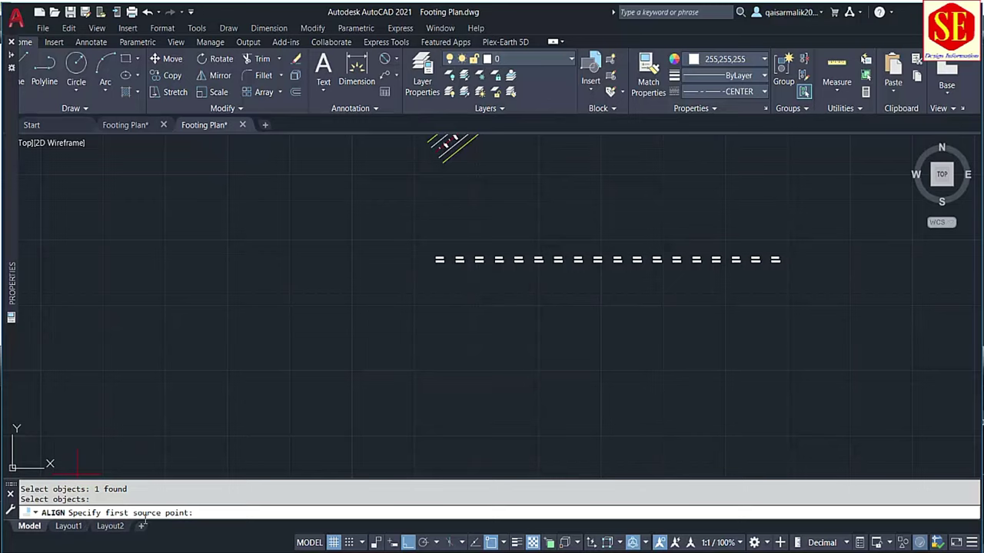
{"action": "middle_click_drag", "start_coordinate": [394, 312], "coordinate": [395, 347]}
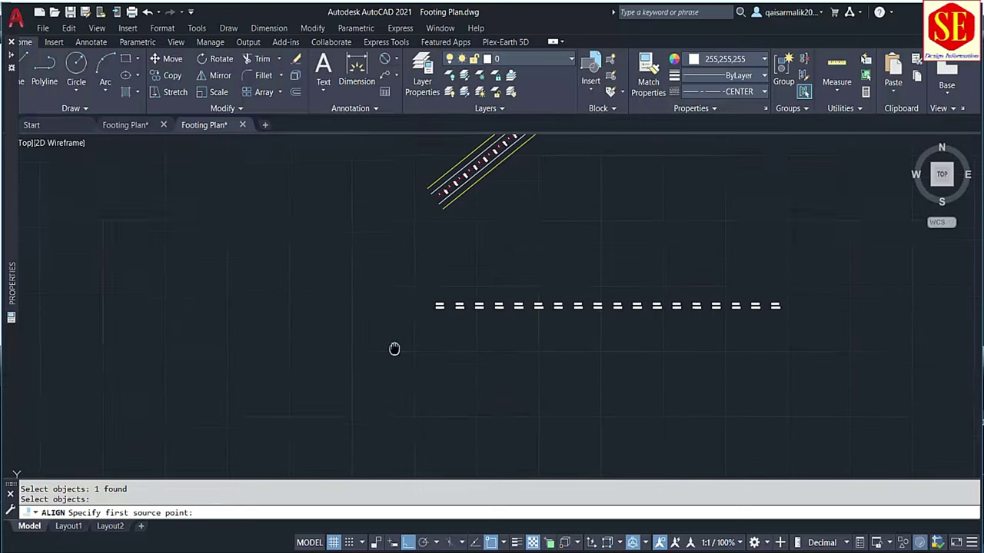
{"action": "scroll", "coordinate": [423, 309], "scroll_direction": "up", "scroll_amount": 3}
{"action": "scroll", "coordinate": [446, 315], "scroll_direction": "up", "scroll_amount": 2}
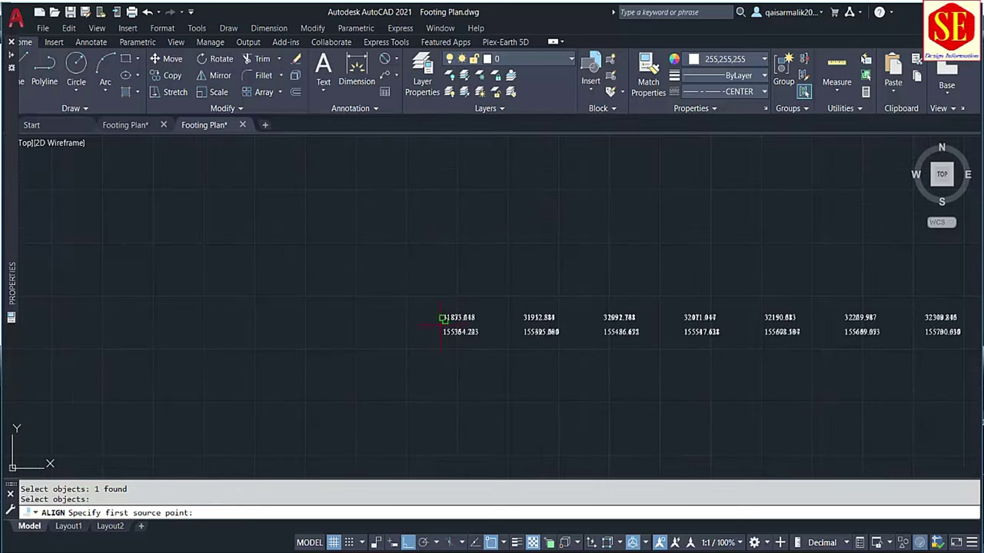
{"action": "scroll", "coordinate": [442, 322], "scroll_direction": "up", "scroll_amount": 2}
{"action": "left_click", "coordinate": [443, 315]}
{"action": "scroll", "coordinate": [446, 315], "scroll_direction": "down", "scroll_amount": 5}
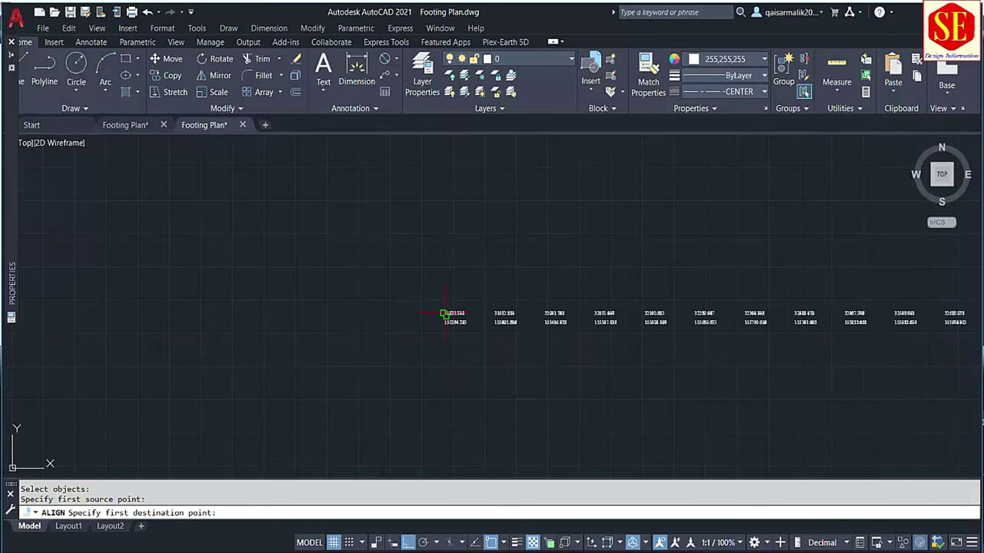
{"action": "scroll", "coordinate": [449, 262], "scroll_direction": "up", "scroll_amount": 3}
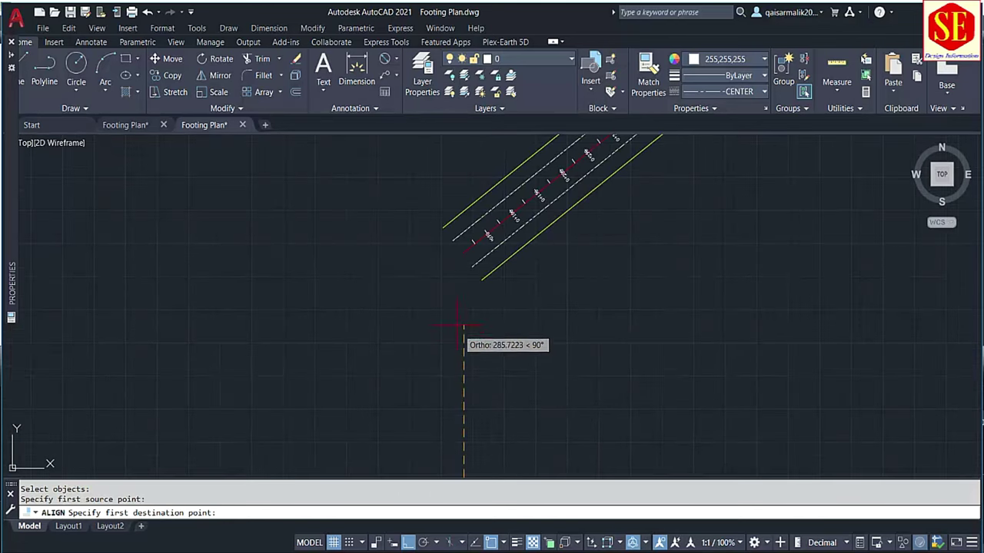
{"action": "left_click", "coordinate": [462, 253]}
{"action": "scroll", "coordinate": [280, 280], "scroll_direction": "down", "scroll_amount": 3}
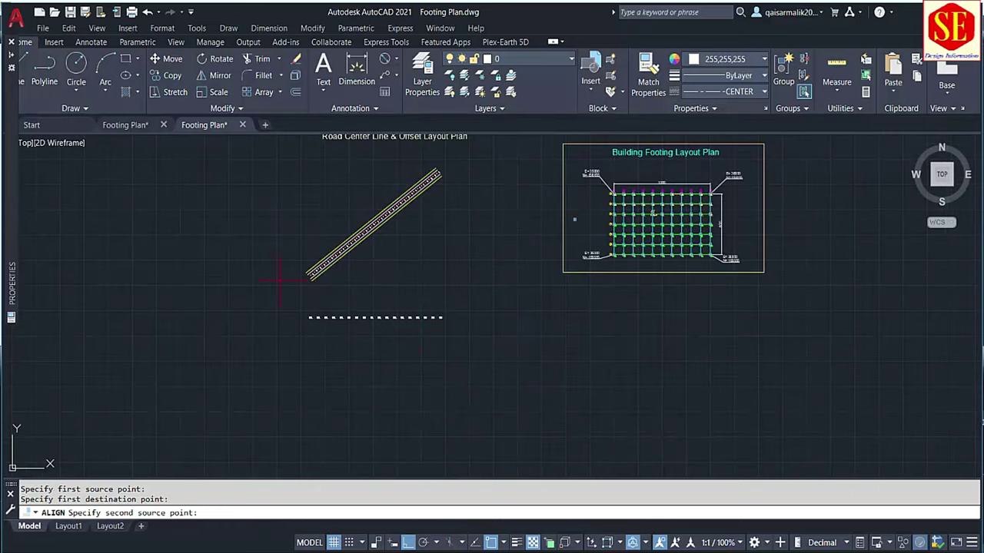
{"action": "scroll", "coordinate": [467, 328], "scroll_direction": "up", "scroll_amount": 4}
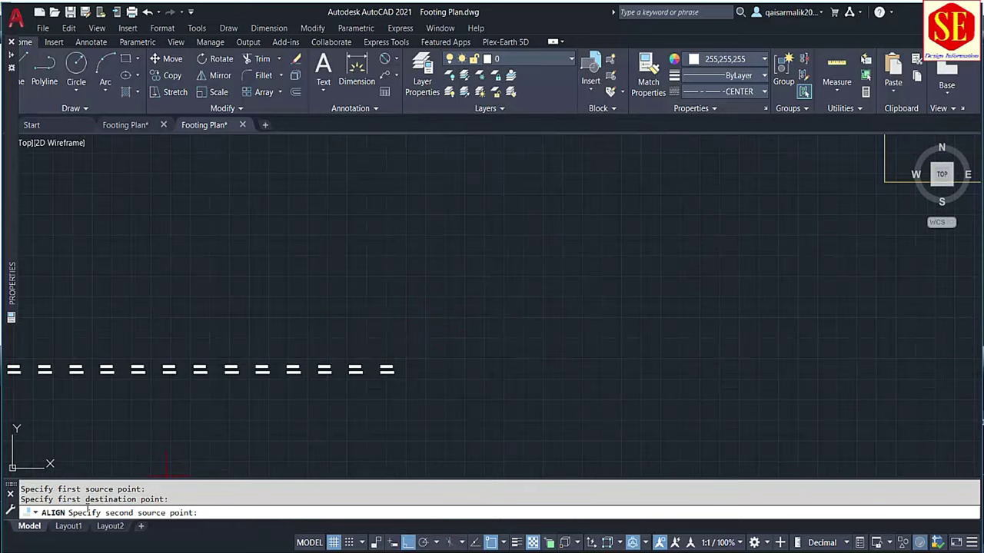
{"action": "scroll", "coordinate": [398, 371], "scroll_direction": "up", "scroll_amount": 5}
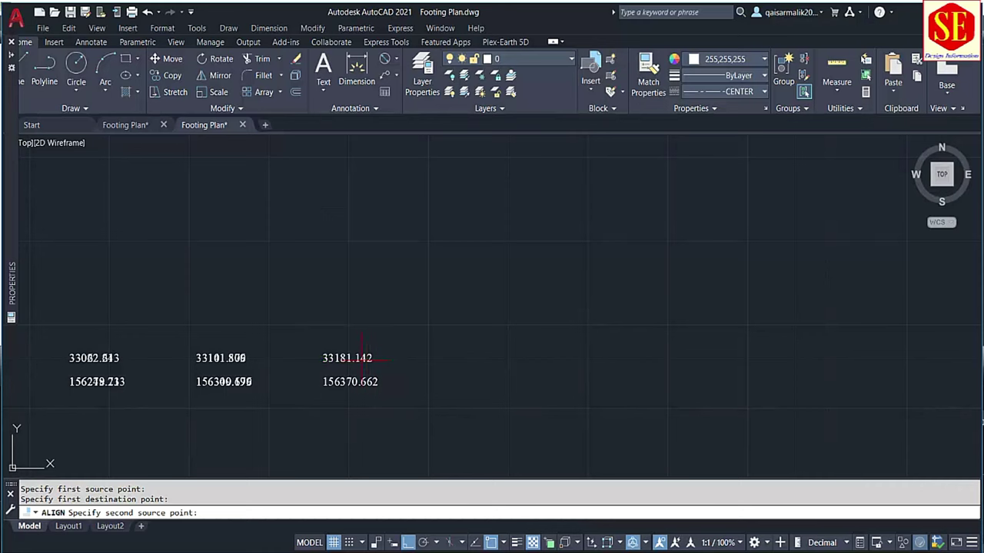
Match the last label to the 1+700 station and scale the block to fit
{"action": "left_click", "coordinate": [323, 358]}
{"action": "scroll", "coordinate": [527, 362], "scroll_direction": "down", "scroll_amount": 5}
{"action": "scroll", "coordinate": [527, 213], "scroll_direction": "up", "scroll_amount": 4}
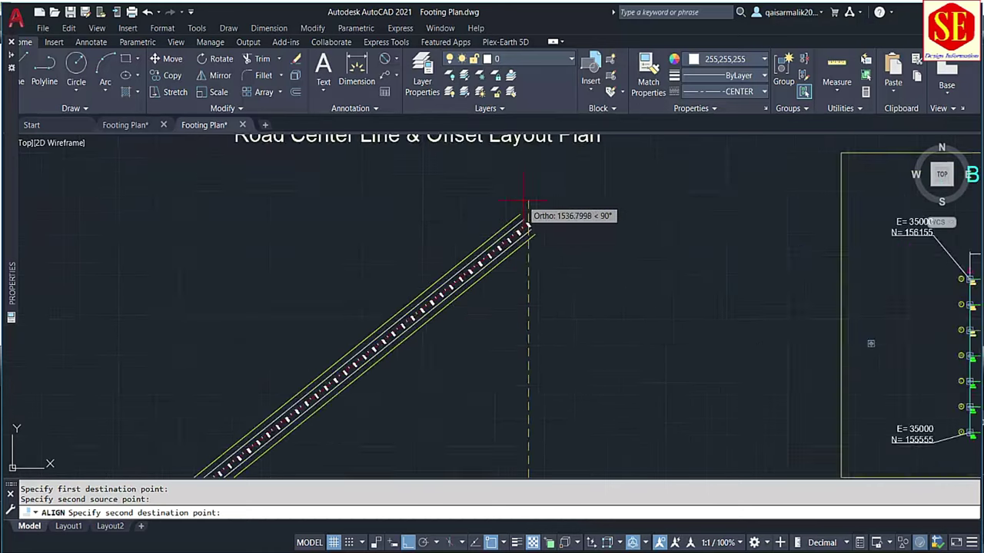
{"action": "scroll", "coordinate": [547, 265], "scroll_direction": "up", "scroll_amount": 2}
{"action": "scroll", "coordinate": [547, 338], "scroll_direction": "up", "scroll_amount": 2}
{"action": "scroll", "coordinate": [528, 365], "scroll_direction": "up", "scroll_amount": 2}
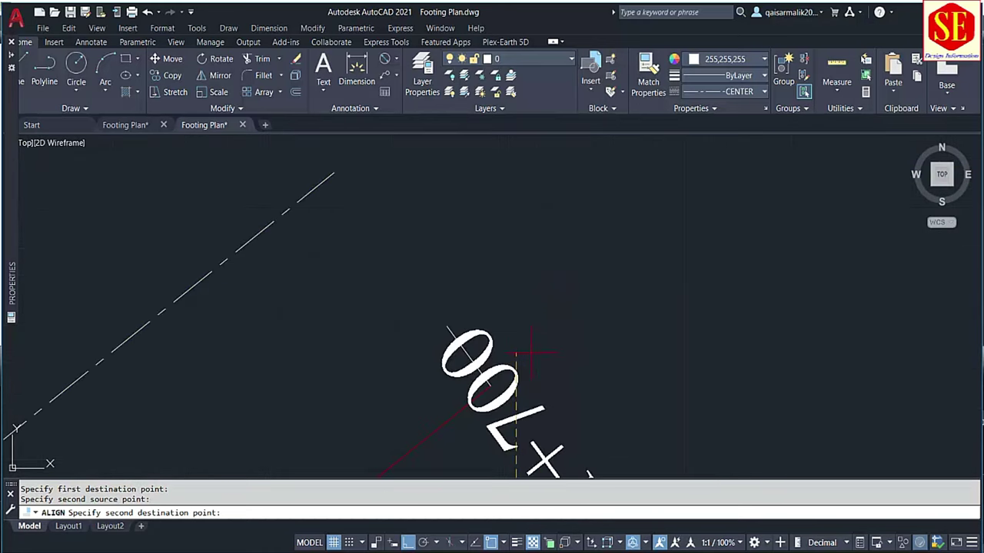
{"action": "left_click", "coordinate": [490, 384]}
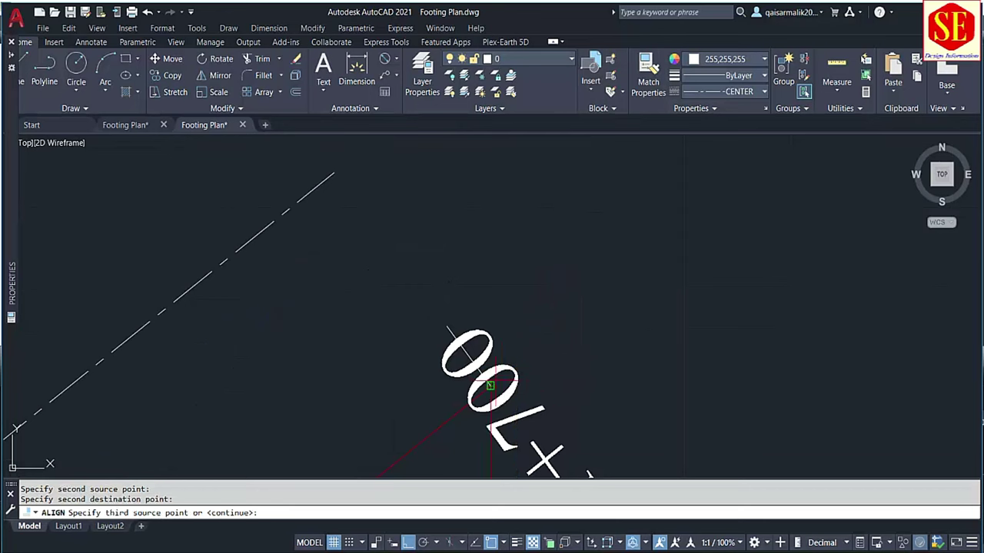
{"action": "scroll", "coordinate": [538, 323], "scroll_direction": "down", "scroll_amount": 2}
{"action": "scroll", "coordinate": [584, 239], "scroll_direction": "down", "scroll_amount": 2}
{"action": "scroll", "coordinate": [590, 247], "scroll_direction": "down", "scroll_amount": 2}
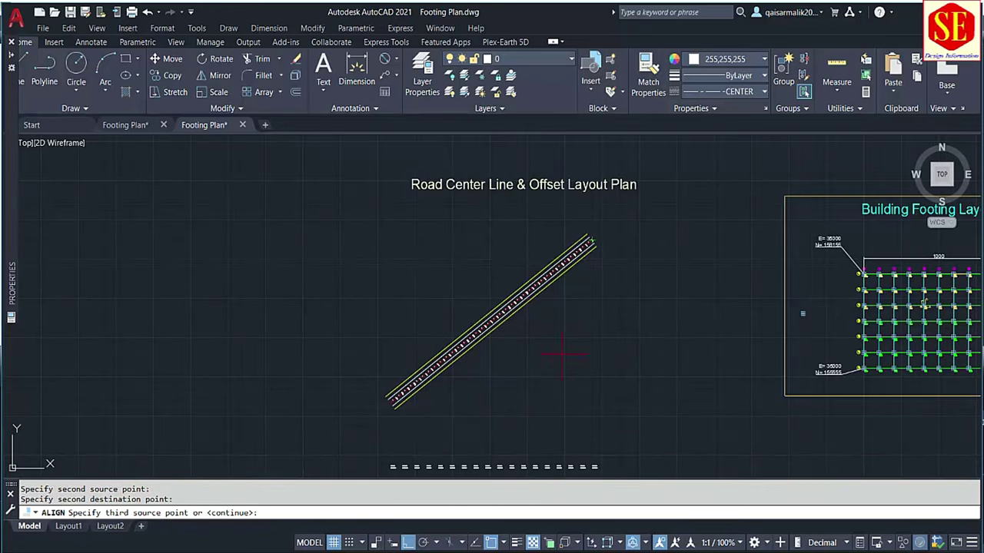
{"action": "key", "text": "Return"}
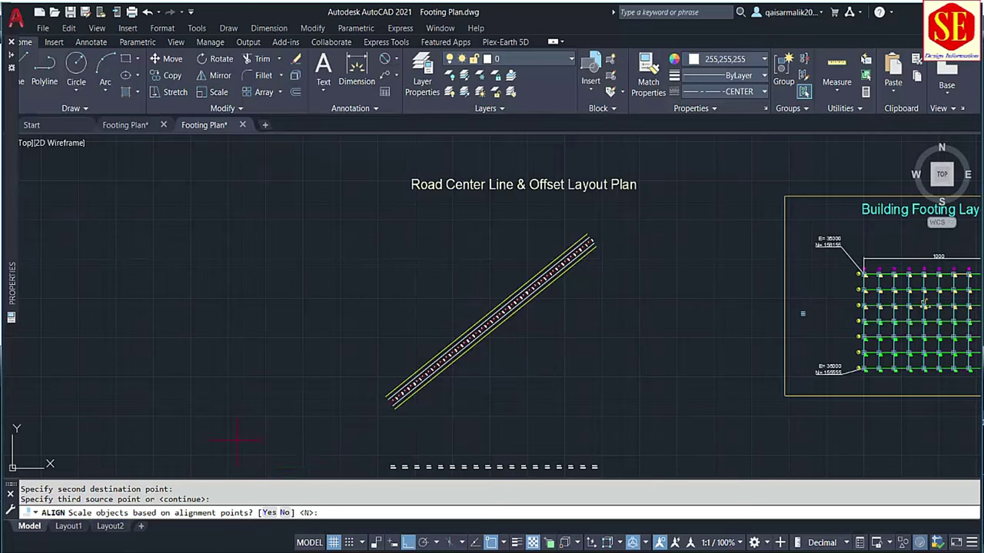
{"action": "left_click", "coordinate": [268, 513]}
Move the coordinate labels a short distance upward
{"action": "scroll", "coordinate": [561, 265], "scroll_direction": "up", "scroll_amount": 3}
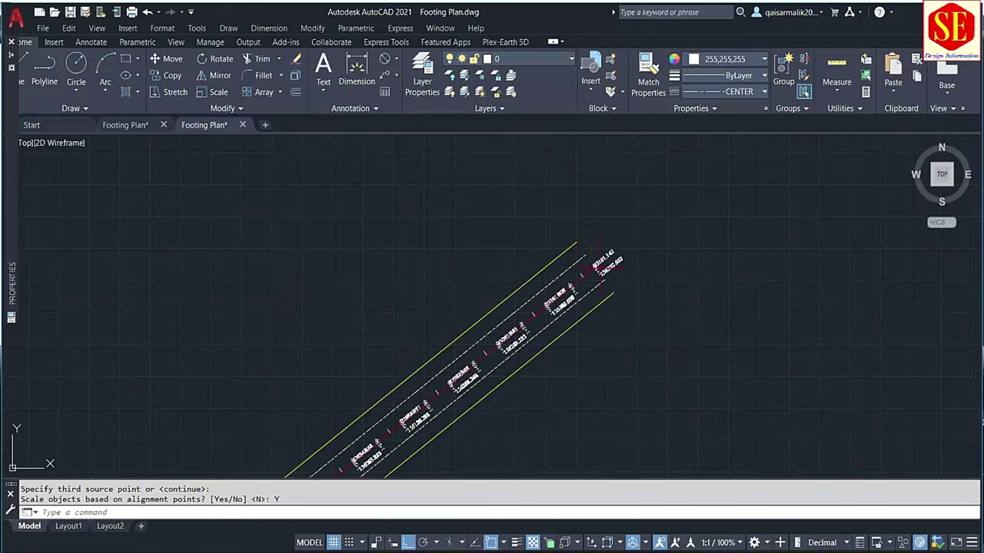
{"action": "scroll", "coordinate": [561, 265], "scroll_direction": "up", "scroll_amount": 2}
{"action": "scroll", "coordinate": [562, 265], "scroll_direction": "up", "scroll_amount": 1}
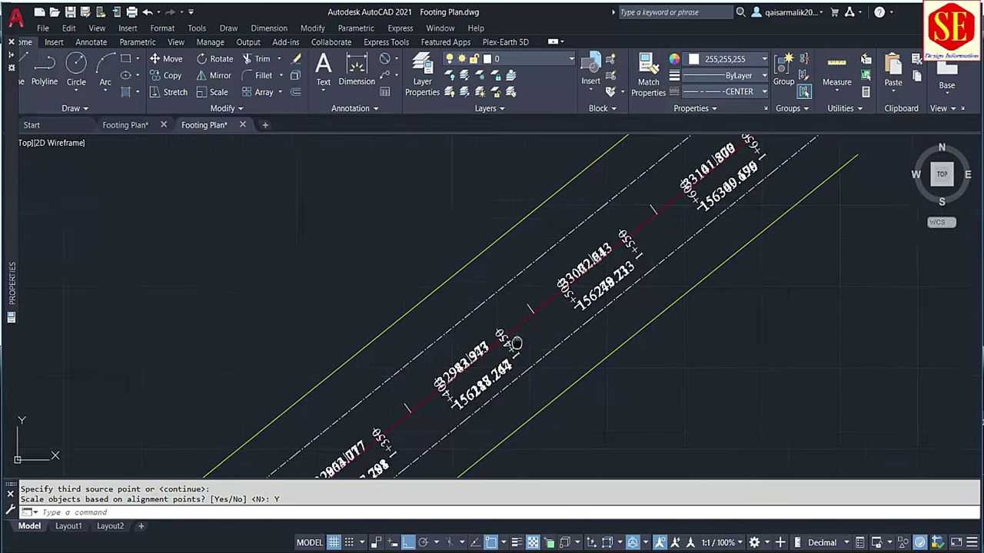
{"action": "middle_click_drag", "start_coordinate": [269, 462], "coordinate": [573, 290]}
{"action": "type", "text": "m"}
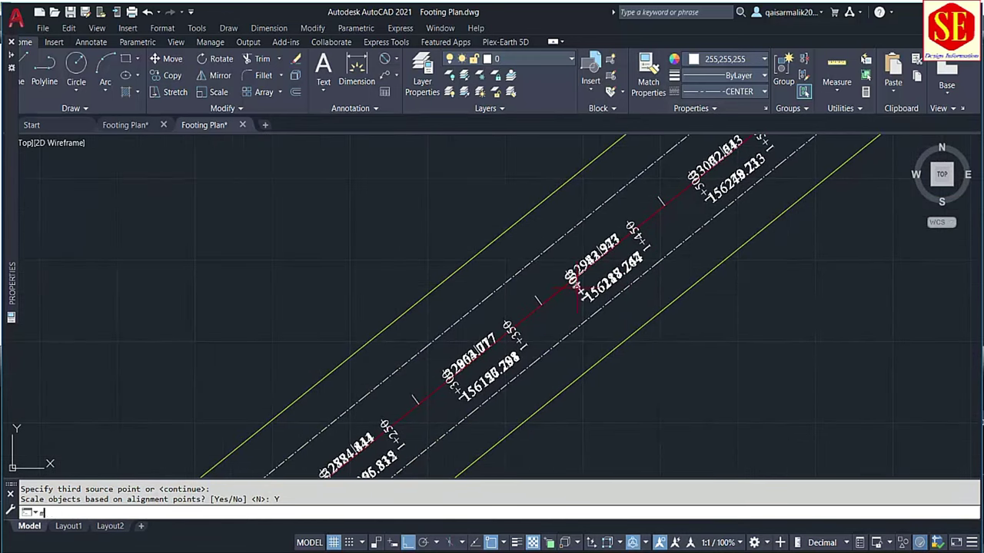
{"action": "key", "text": "Return"}
{"action": "left_click", "coordinate": [492, 369]}
{"action": "key", "text": "Return"}
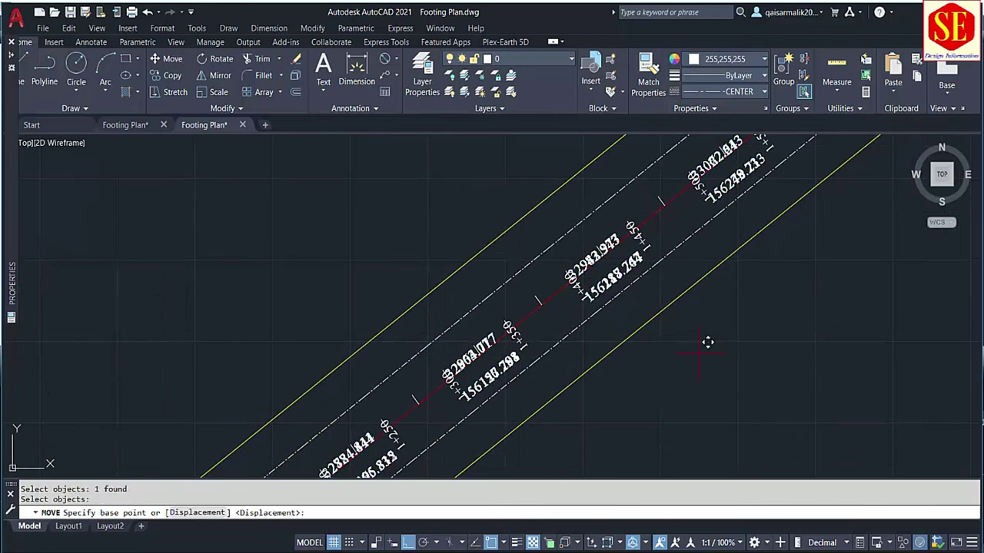
{"action": "left_click", "coordinate": [706, 342]}
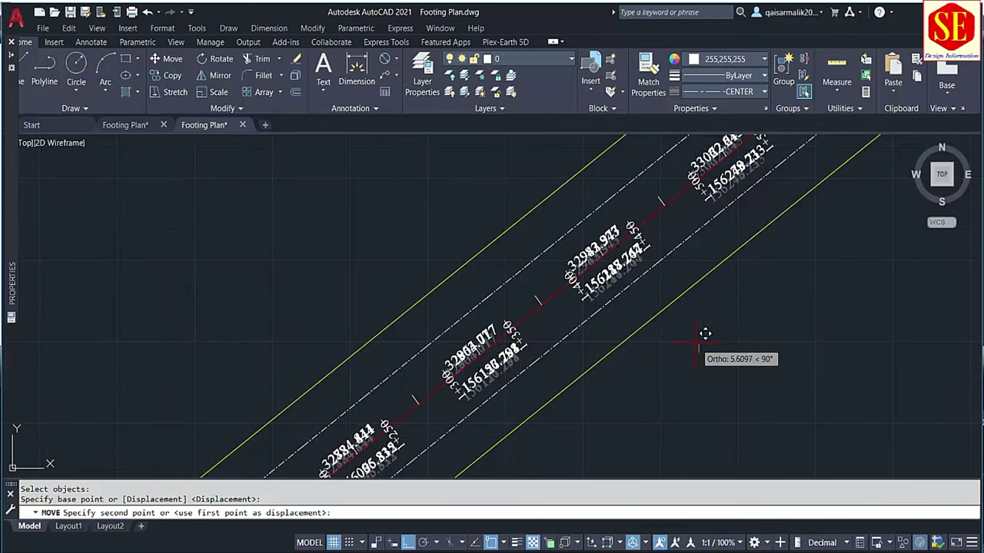
{"action": "left_click", "coordinate": [698, 345]}
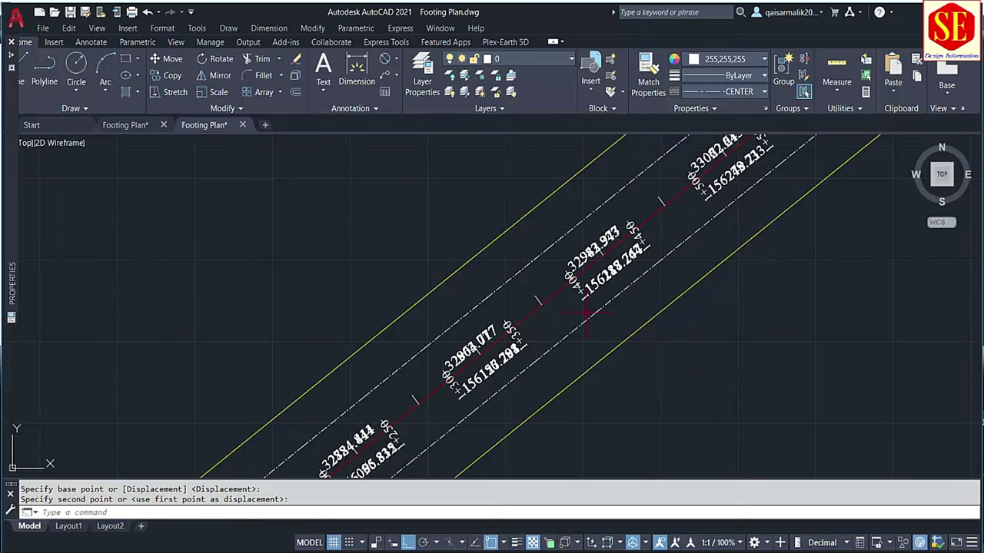
Scale the coordinate labels down to 0.95 size
{"action": "type", "text": "sc"}
{"action": "key", "text": "Return"}
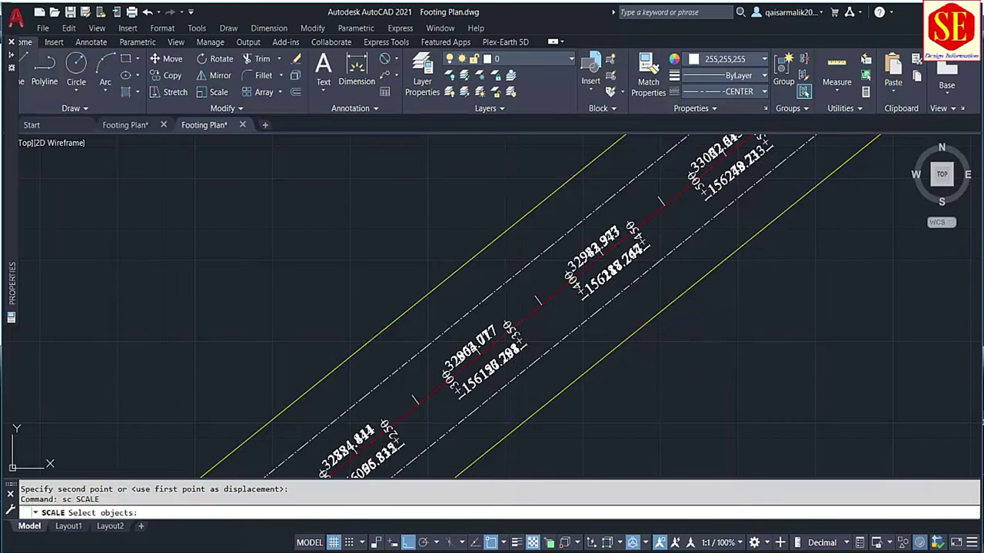
{"action": "left_click", "coordinate": [584, 319]}
{"action": "key", "text": "Return"}
{"action": "left_click", "coordinate": [685, 376]}
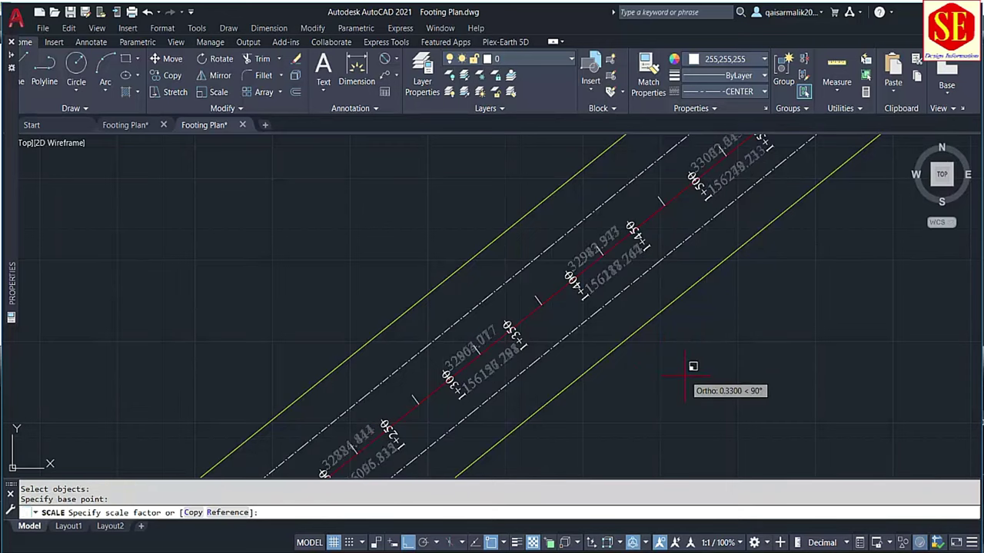
{"action": "type", "text": ".95"}
{"action": "key", "text": "Return"}
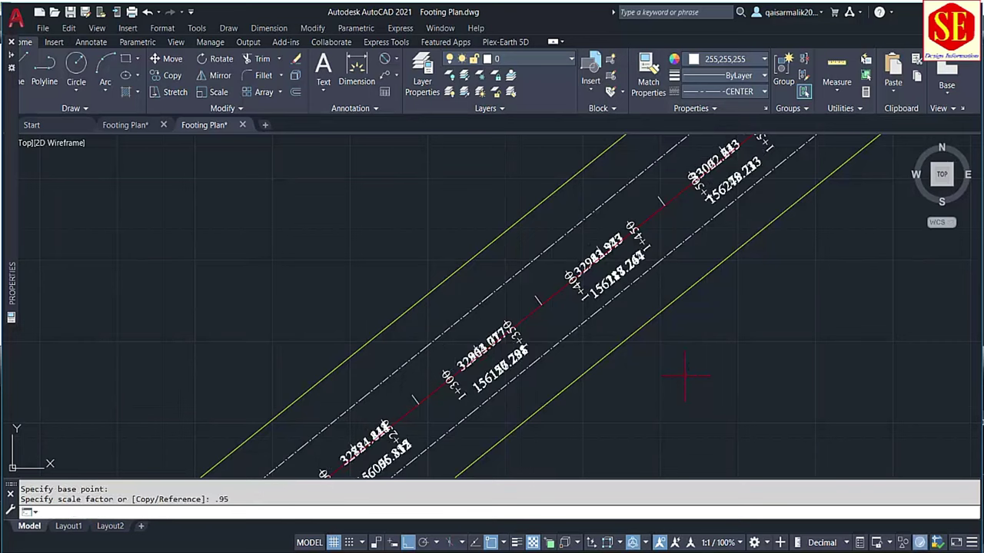
{"action": "type", "text": "m"}
Move the coordinate labels a little further up
{"action": "key", "text": "Return"}
{"action": "left_click", "coordinate": [615, 265]}
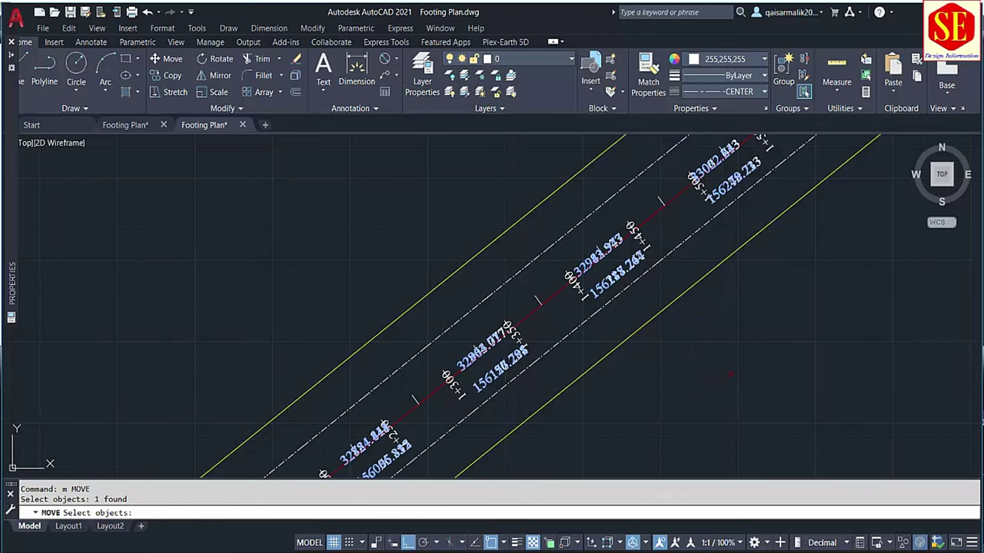
{"action": "key", "text": "Return"}
{"action": "left_click", "coordinate": [730, 388]}
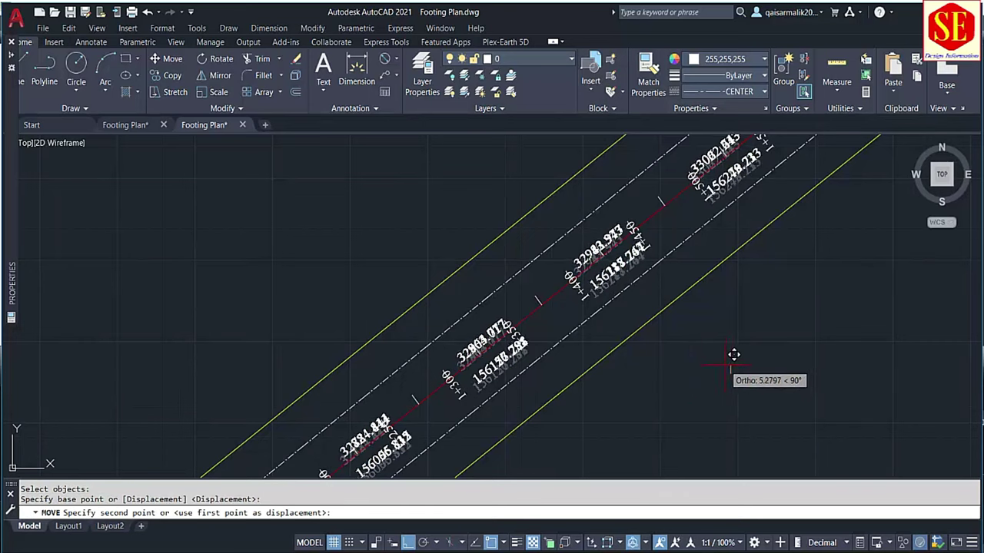
{"action": "left_click", "coordinate": [724, 365]}
With ortho off, move the lower labels diagonally into place beside the chainage labels
{"action": "scroll", "coordinate": [370, 442], "scroll_direction": "up", "scroll_amount": 2}
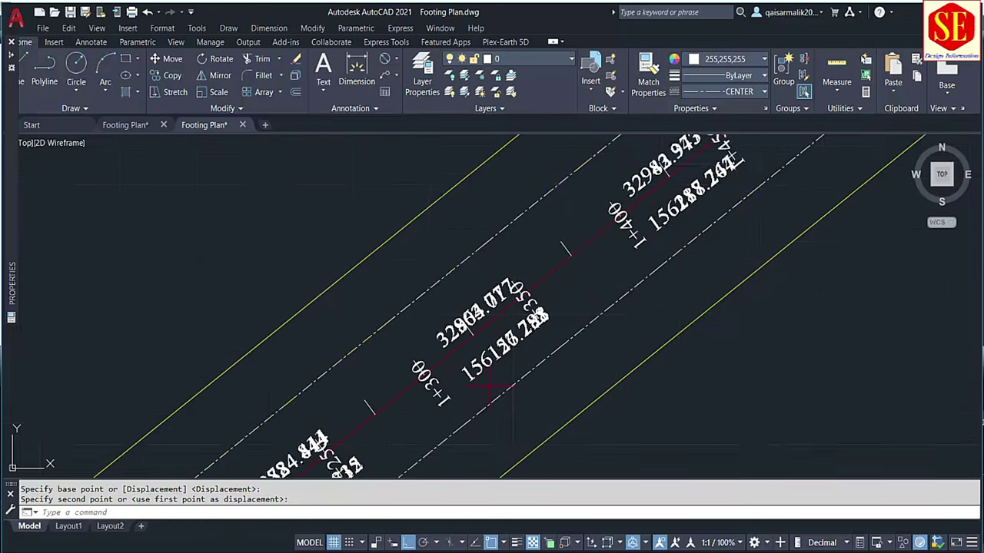
{"action": "type", "text": "m"}
{"action": "key", "text": "Return"}
{"action": "left_click", "coordinate": [370, 442]}
{"action": "key", "text": "Return"}
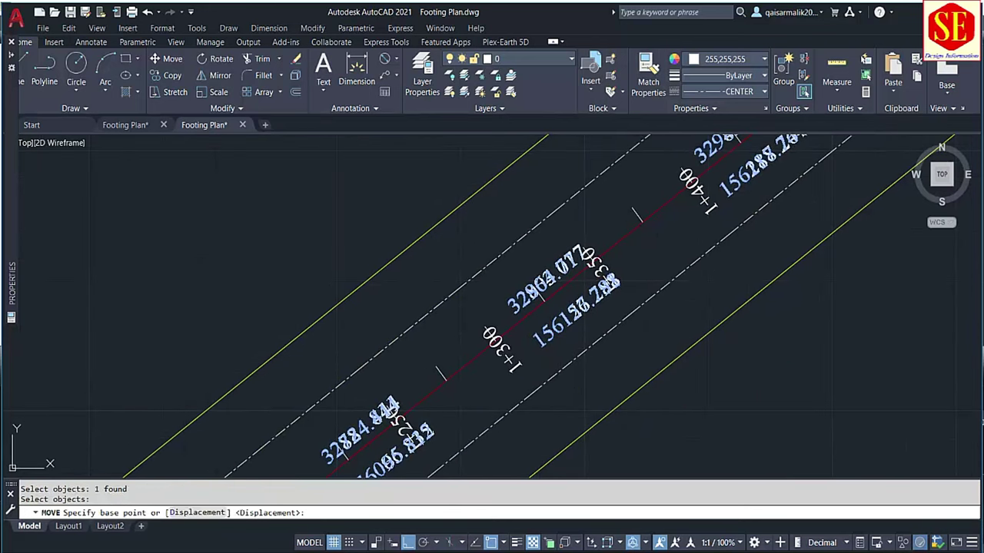
{"action": "left_click", "coordinate": [754, 365]}
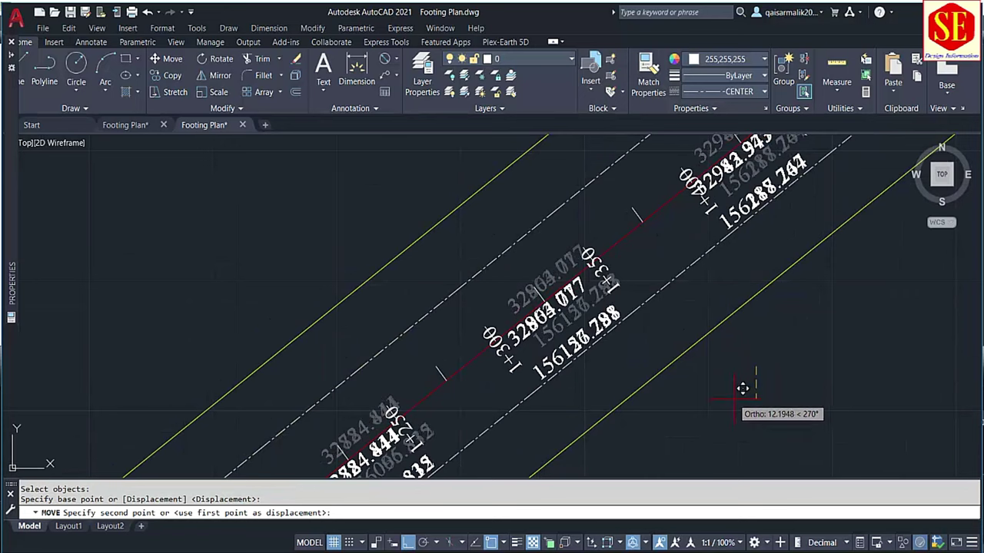
{"action": "key", "text": "F7"}
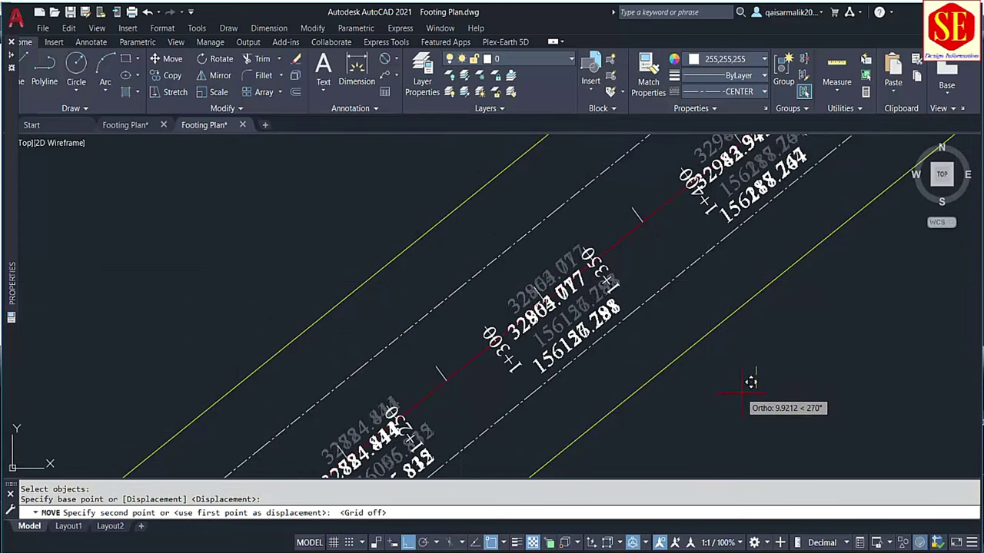
{"action": "key", "text": "F7"}
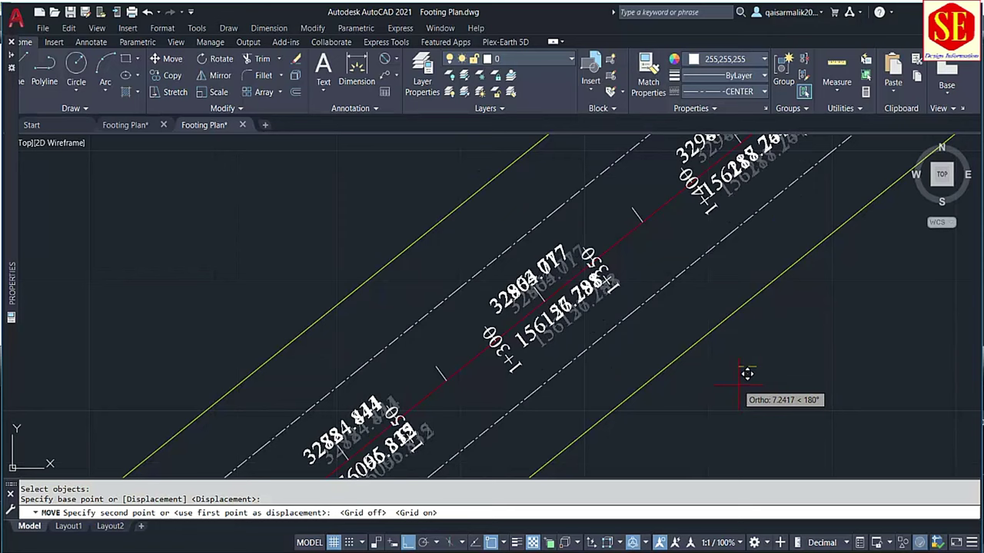
{"action": "key", "text": "F8"}
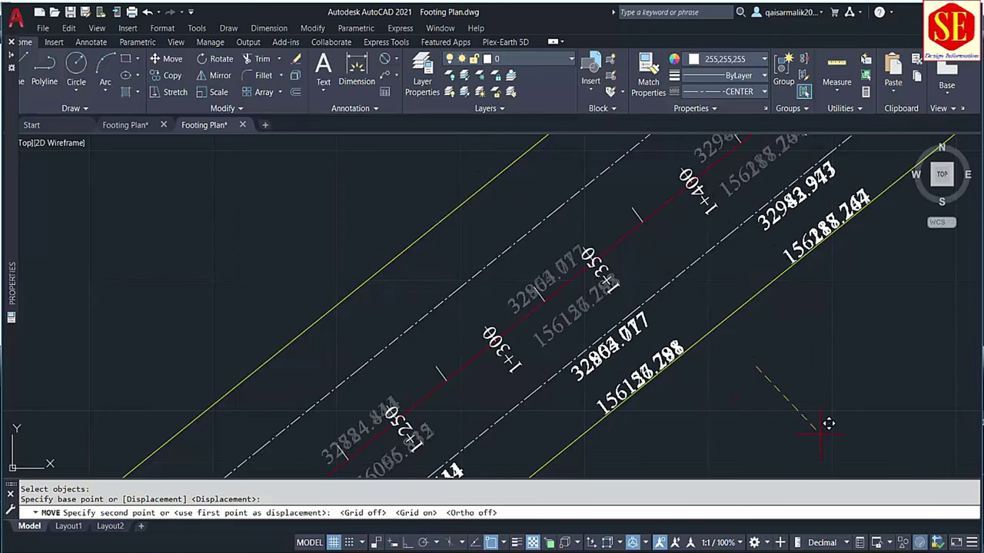
{"action": "scroll", "coordinate": [828, 423], "scroll_direction": "down", "scroll_amount": 2}
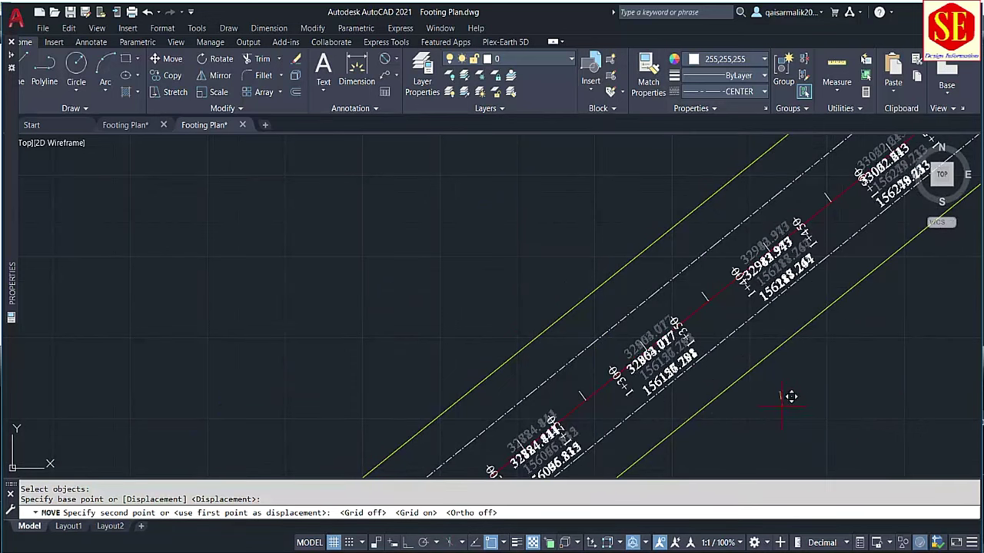
{"action": "scroll", "coordinate": [790, 397], "scroll_direction": "up", "scroll_amount": 4}
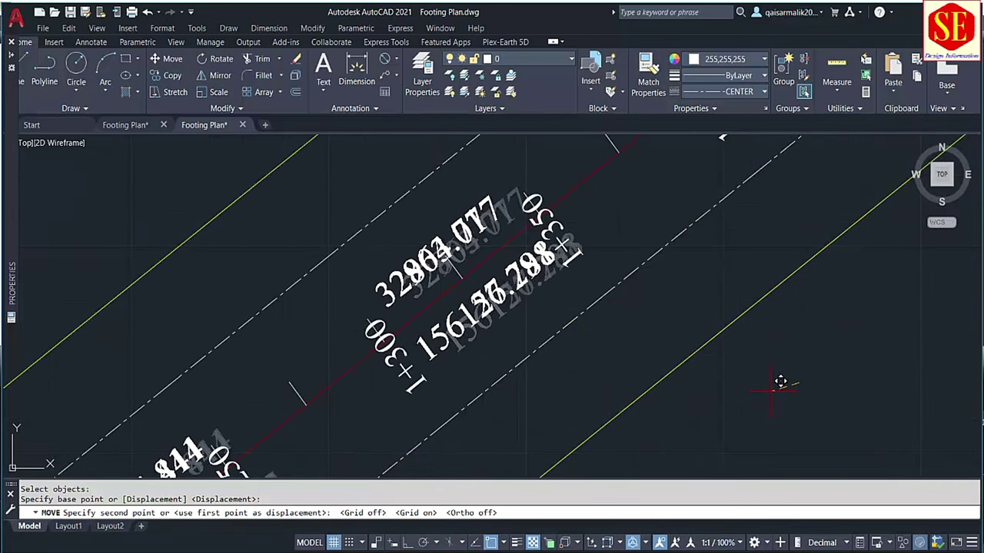
{"action": "left_click", "coordinate": [771, 390]}
{"action": "scroll", "coordinate": [791, 392], "scroll_direction": "down", "scroll_amount": 3}
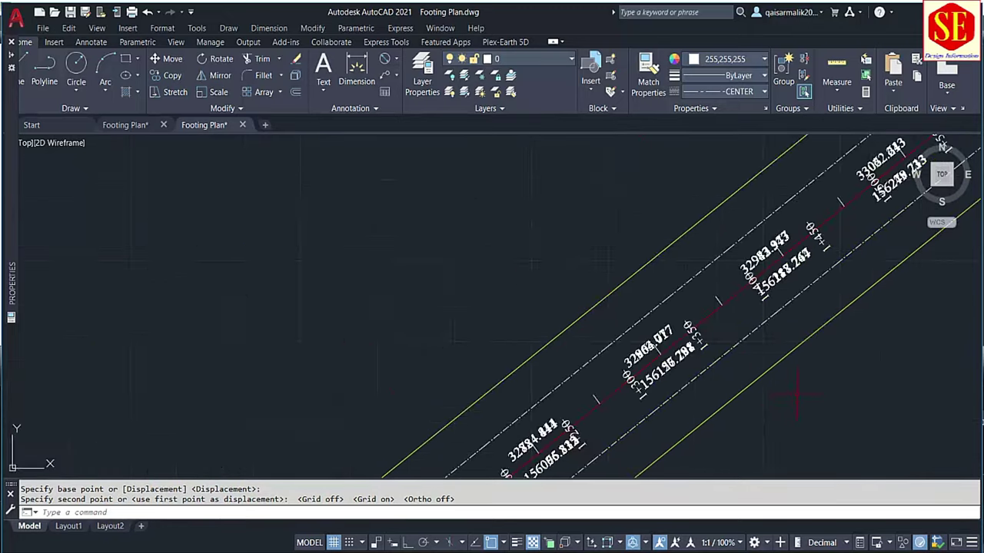
Pan and zoom away from the road to view the Building Footing Layout Plan
{"action": "middle_click_drag", "start_coordinate": [798, 394], "coordinate": [676, 371]}
{"action": "scroll", "coordinate": [676, 371], "scroll_direction": "down", "scroll_amount": 1}
{"action": "scroll", "coordinate": [620, 327], "scroll_direction": "down", "scroll_amount": 3}
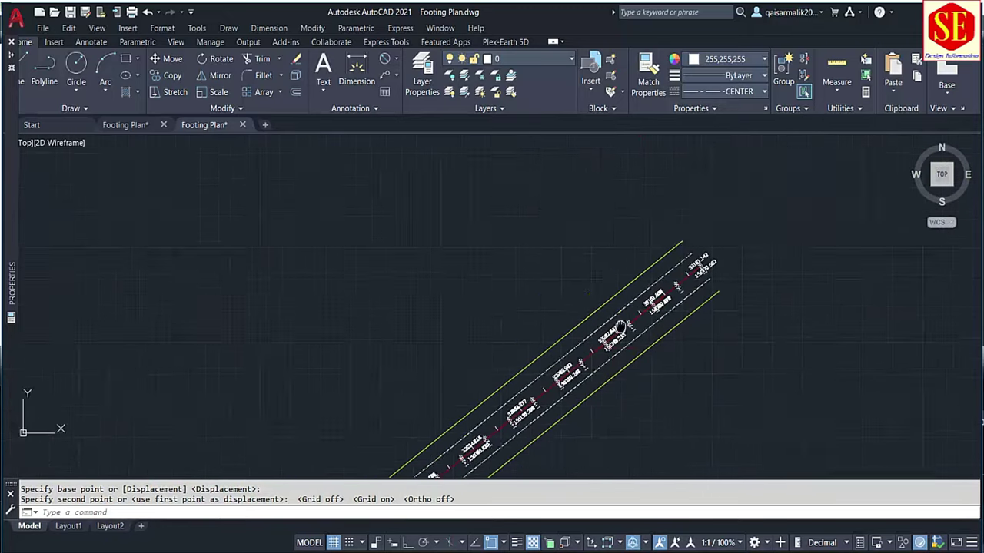
{"action": "scroll", "coordinate": [620, 326], "scroll_direction": "down", "scroll_amount": 2}
{"action": "mouse_move", "coordinate": [649, 250]}
{"action": "middle_mouse_down"}
{"action": "mouse_move", "coordinate": [442, 253]}
{"action": "mouse_move", "coordinate": [310, 315]}
{"action": "middle_mouse_up"}
{"action": "scroll", "coordinate": [649, 353], "scroll_direction": "up", "scroll_amount": 3}
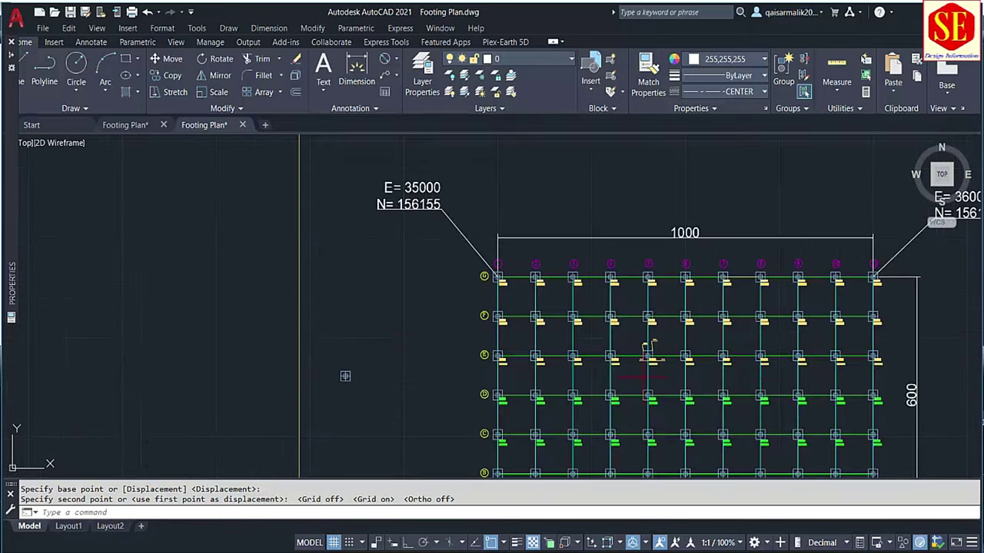
{"action": "scroll", "coordinate": [677, 336], "scroll_direction": "up", "scroll_amount": 2}
{"action": "scroll", "coordinate": [666, 332], "scroll_direction": "up", "scroll_amount": 2}
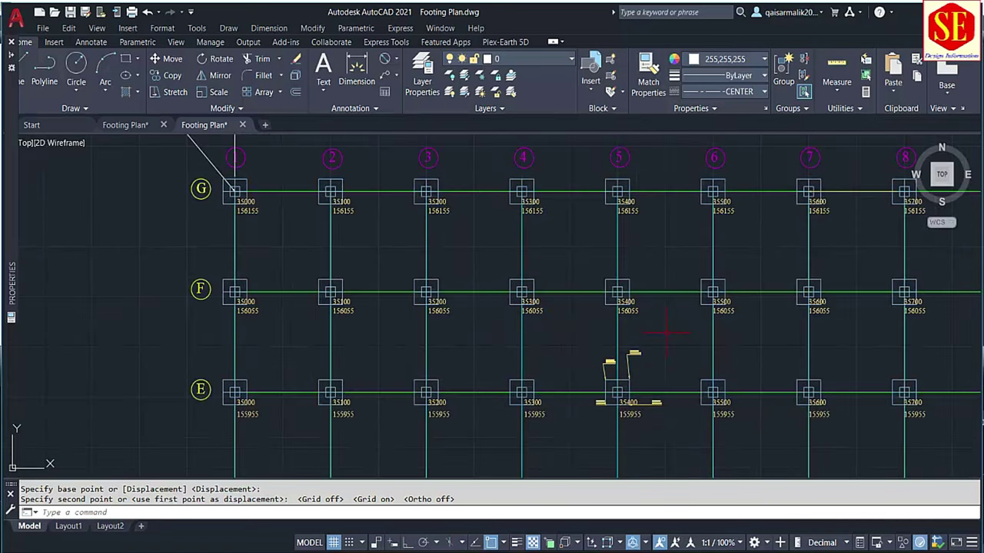
{"action": "scroll", "coordinate": [670, 330], "scroll_direction": "down", "scroll_amount": 4}
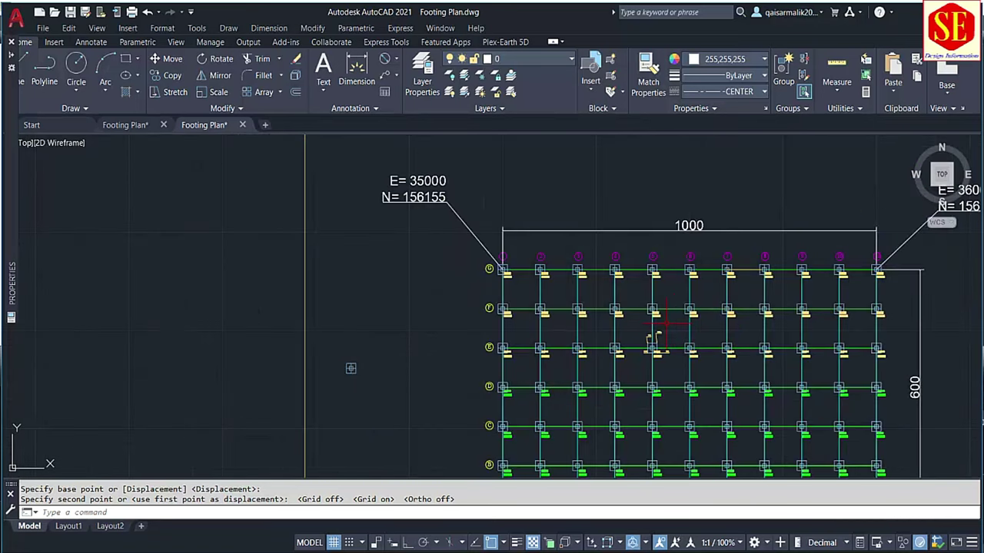
{"action": "scroll", "coordinate": [666, 322], "scroll_direction": "down", "scroll_amount": 2}
Bring the road centre line back into view, zooming to the E= 31833.615, N= 155334.24 start label
{"action": "middle_click_drag", "start_coordinate": [373, 329], "coordinate": [727, 330]}
{"action": "scroll", "coordinate": [428, 323], "scroll_direction": "up", "scroll_amount": 3}
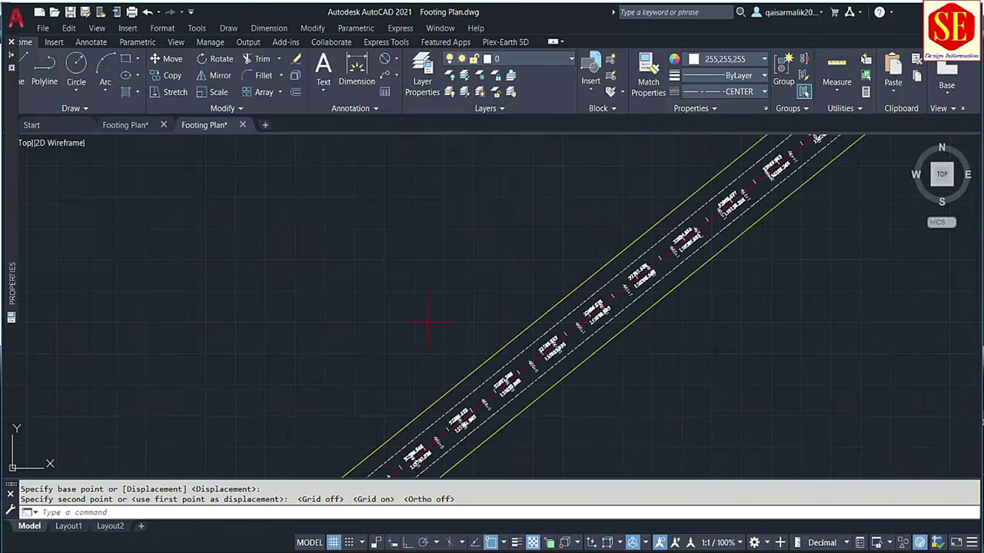
{"action": "scroll", "coordinate": [651, 328], "scroll_direction": "up", "scroll_amount": 2}
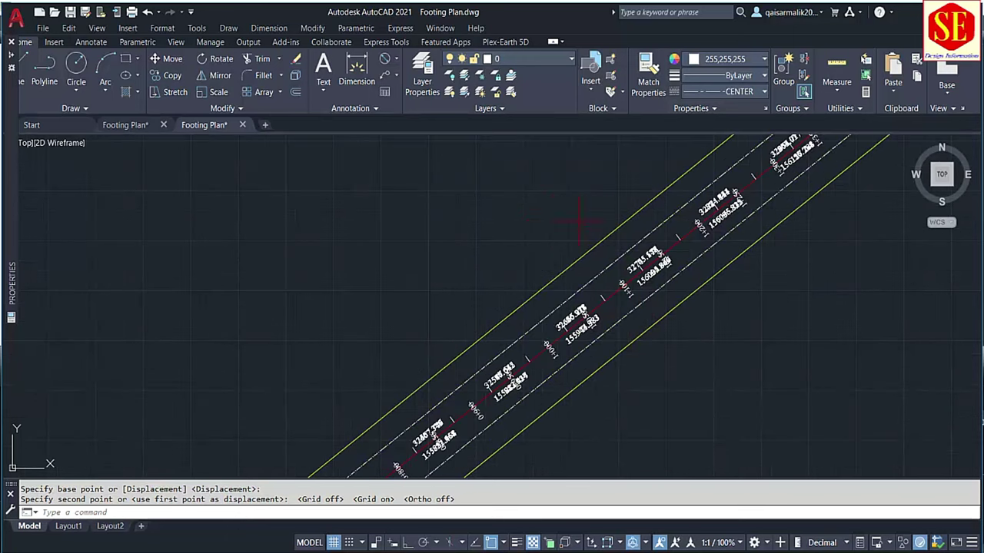
{"action": "scroll", "coordinate": [652, 328], "scroll_direction": "up", "scroll_amount": 3}
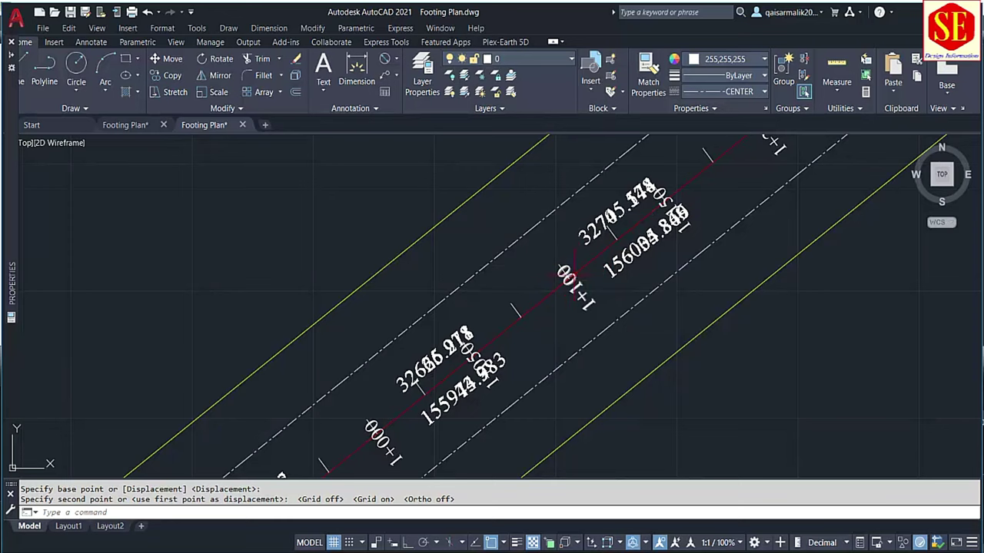
{"action": "scroll", "coordinate": [550, 307], "scroll_direction": "down", "scroll_amount": 3}
{"action": "scroll", "coordinate": [550, 308], "scroll_direction": "down", "scroll_amount": 2}
{"action": "scroll", "coordinate": [550, 307], "scroll_direction": "up", "scroll_amount": 1}
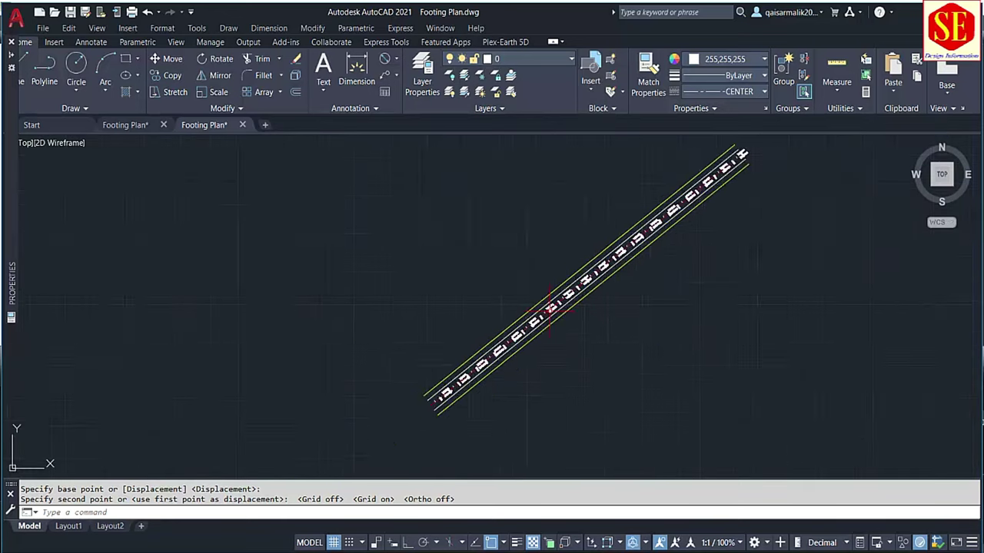
{"action": "scroll", "coordinate": [550, 307], "scroll_direction": "up", "scroll_amount": 2}
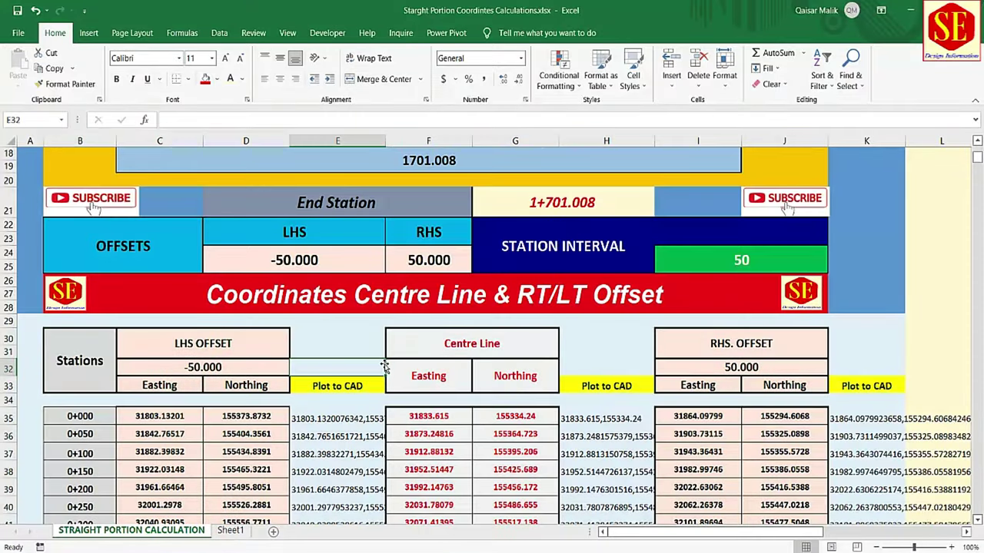
{"action": "scroll", "coordinate": [384, 367], "scroll_direction": "up", "scroll_amount": 3}
{"action": "scroll", "coordinate": [393, 362], "scroll_direction": "up", "scroll_amount": 1}
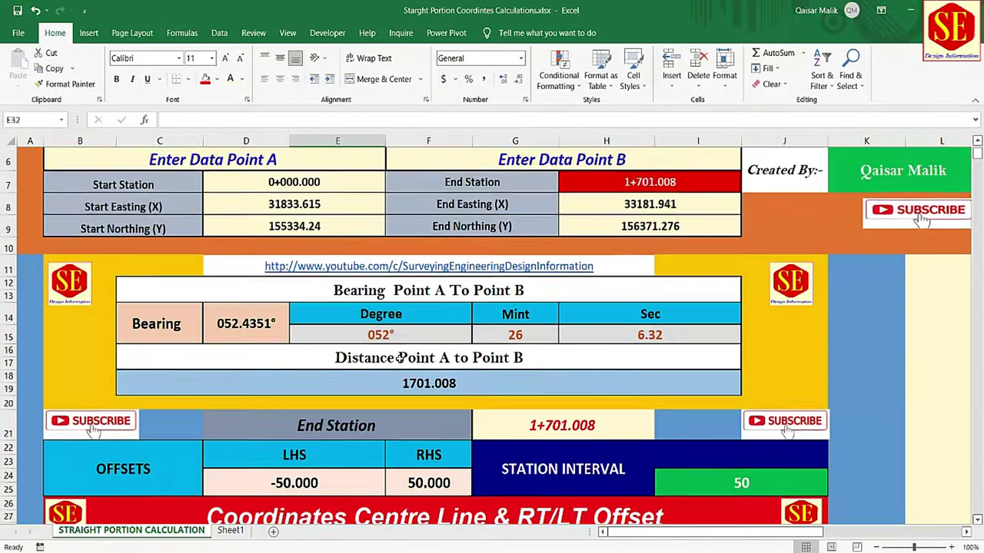
{"action": "scroll", "coordinate": [398, 360], "scroll_direction": "down", "scroll_amount": 4}
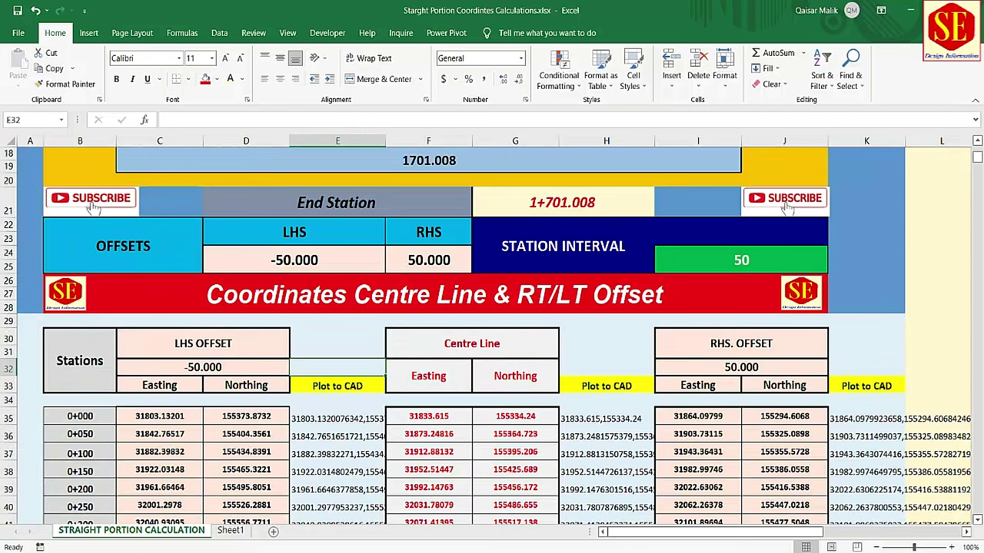
{"action": "left_click", "coordinate": [511, 492]}
{"action": "scroll", "coordinate": [489, 230], "scroll_direction": "down", "scroll_amount": 2}
{"action": "middle_click_drag", "start_coordinate": [571, 256], "coordinate": [443, 306]}
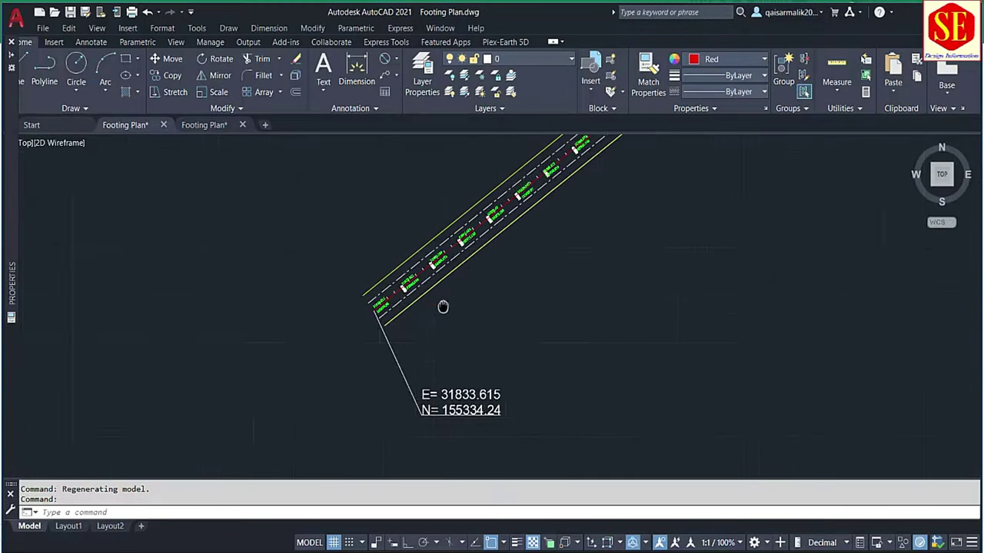
{"action": "scroll", "coordinate": [443, 306], "scroll_direction": "down", "scroll_amount": 2}
{"action": "scroll", "coordinate": [730, 306], "scroll_direction": "up", "scroll_amount": 5}
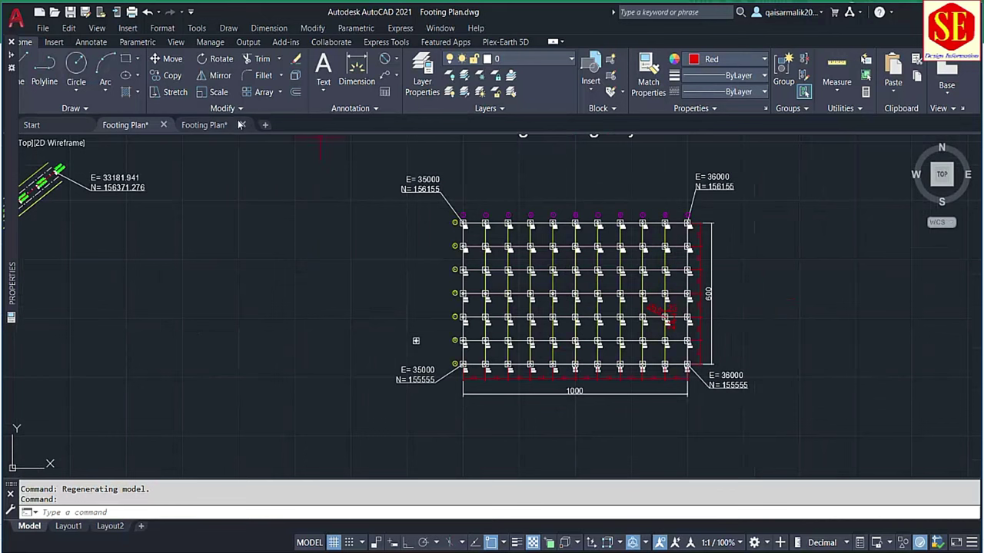
{"action": "left_click", "coordinate": [207, 124]}
{"action": "scroll", "coordinate": [598, 309], "scroll_direction": "down", "scroll_amount": 2}
{"action": "middle_click_drag", "start_coordinate": [746, 308], "coordinate": [377, 330]}
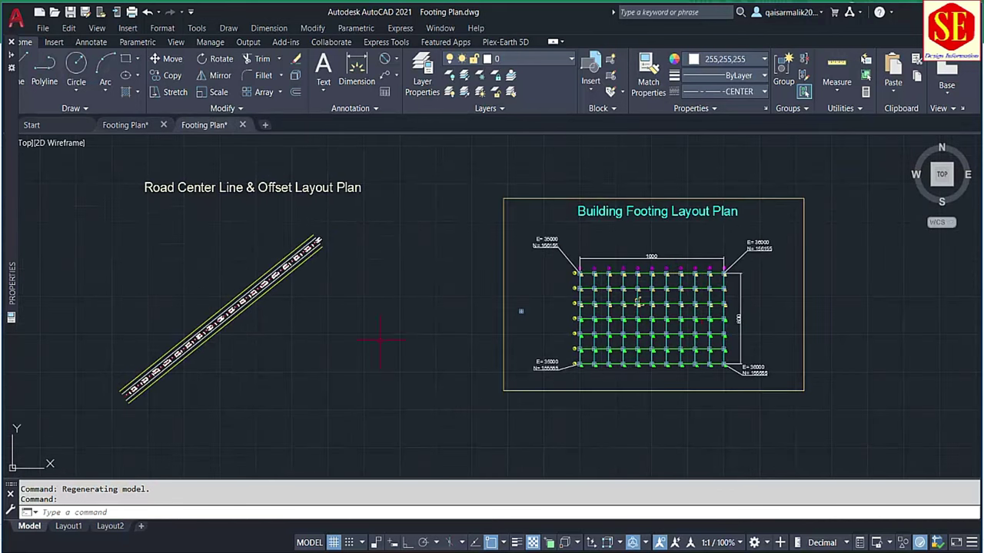
{"action": "scroll", "coordinate": [702, 298], "scroll_direction": "up", "scroll_amount": 4}
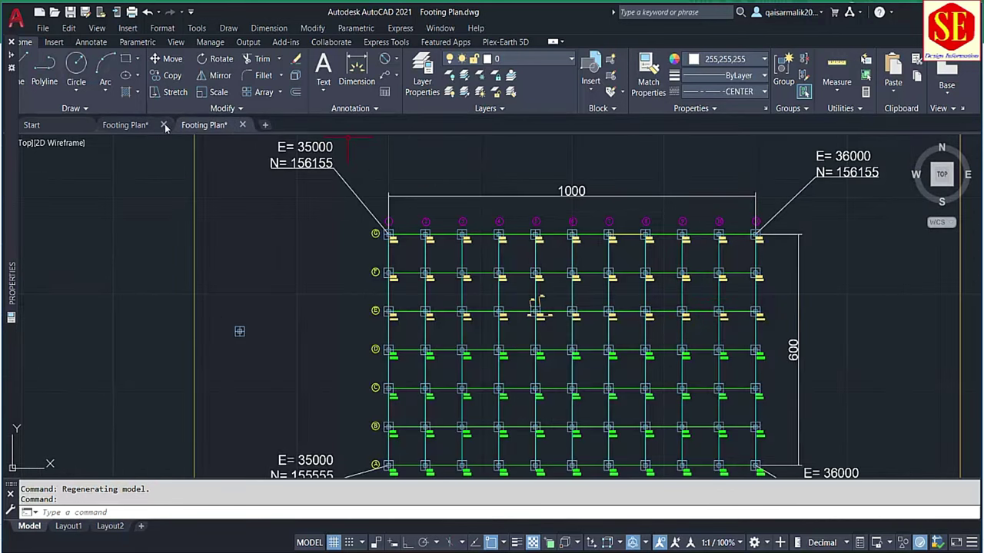
{"action": "left_click", "coordinate": [126, 125]}
{"action": "scroll", "coordinate": [495, 280], "scroll_direction": "down", "scroll_amount": 2}
{"action": "middle_click_drag", "start_coordinate": [495, 280], "coordinate": [703, 285]}
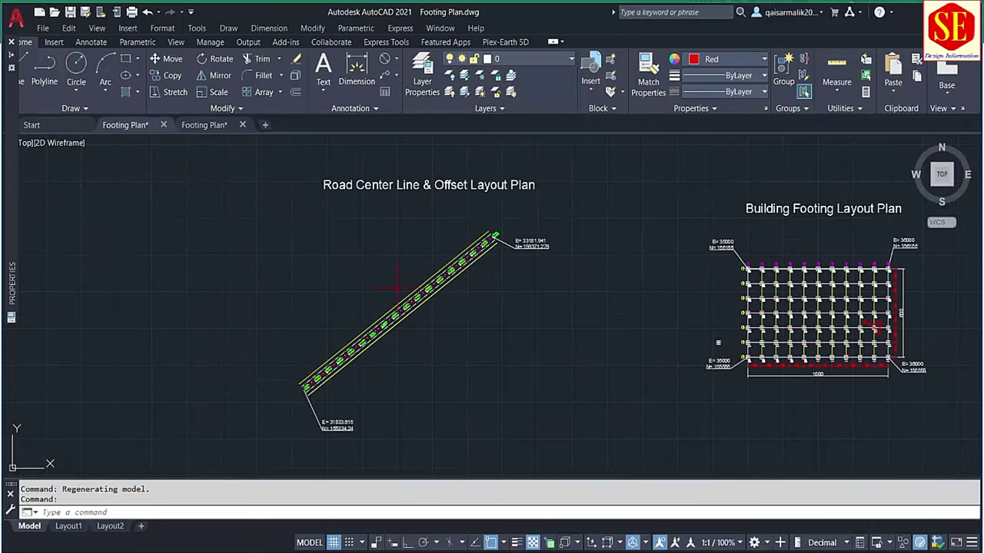
{"action": "scroll", "coordinate": [359, 281], "scroll_direction": "up", "scroll_amount": 3}
{"action": "scroll", "coordinate": [469, 302], "scroll_direction": "up", "scroll_amount": 2}
{"action": "scroll", "coordinate": [571, 323], "scroll_direction": "up", "scroll_amount": 2}
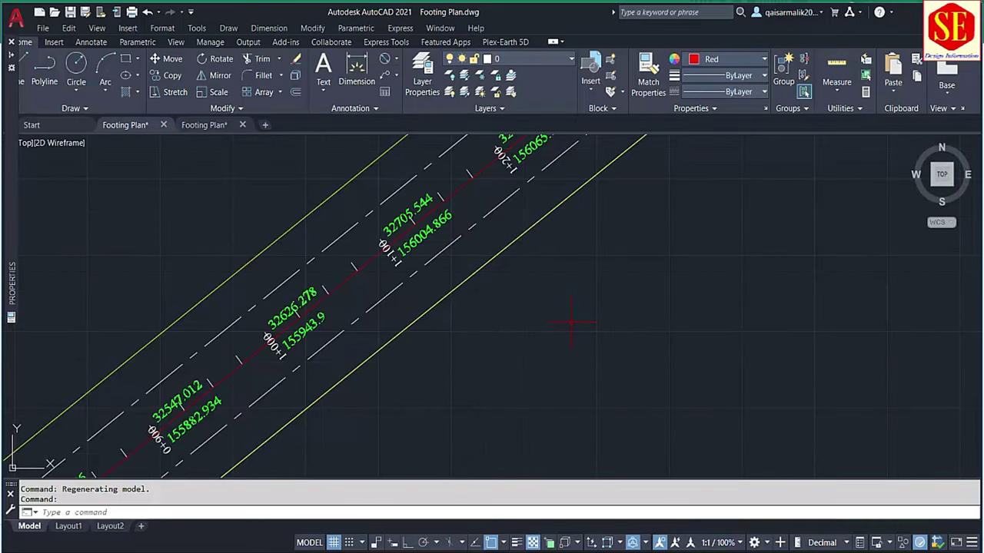
{"action": "scroll", "coordinate": [569, 323], "scroll_direction": "down", "scroll_amount": 3}
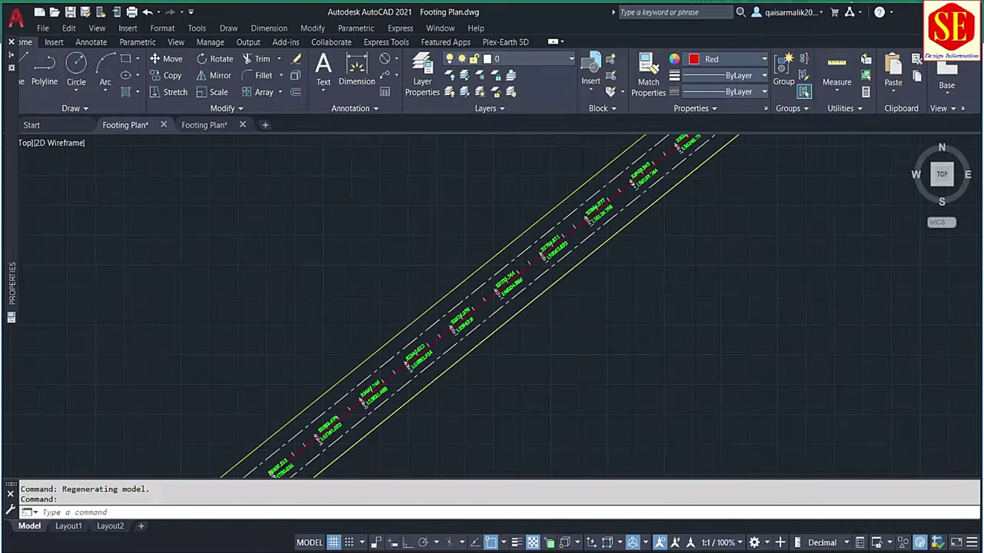
{"action": "scroll", "coordinate": [568, 319], "scroll_direction": "down", "scroll_amount": 1}
{"action": "scroll", "coordinate": [572, 315], "scroll_direction": "down", "scroll_amount": 2}
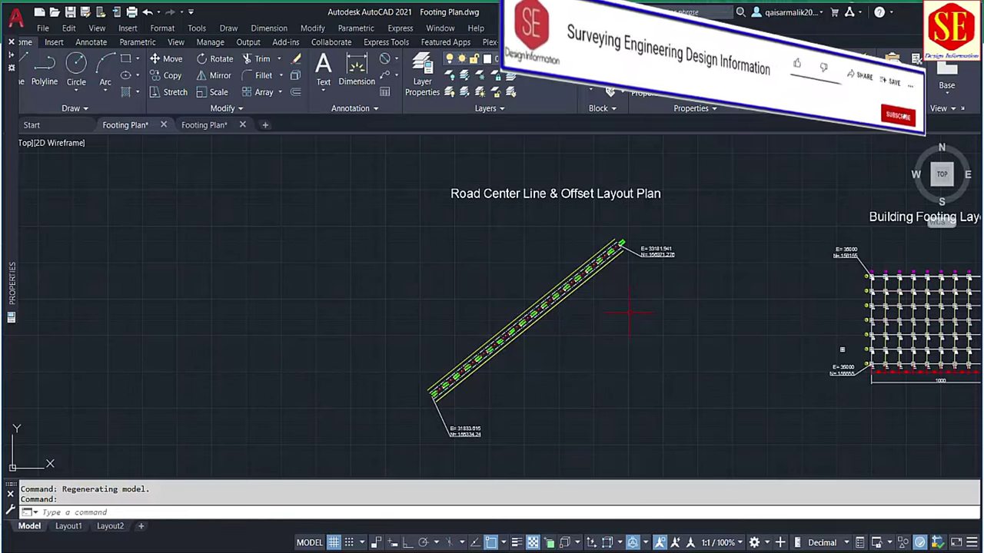
{"action": "middle_click_drag", "start_coordinate": [665, 320], "coordinate": [452, 302]}
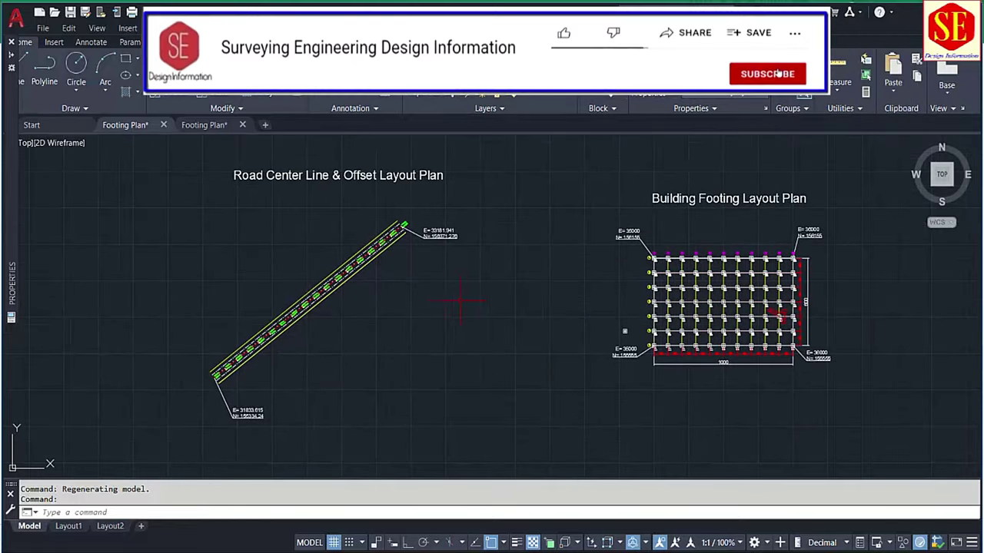
{"action": "scroll", "coordinate": [807, 321], "scroll_direction": "up", "scroll_amount": 6}
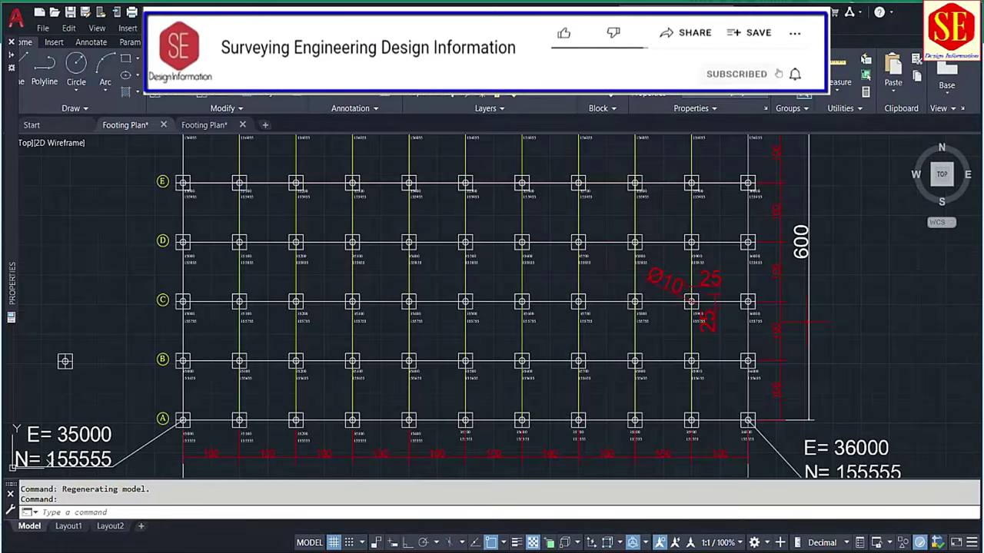